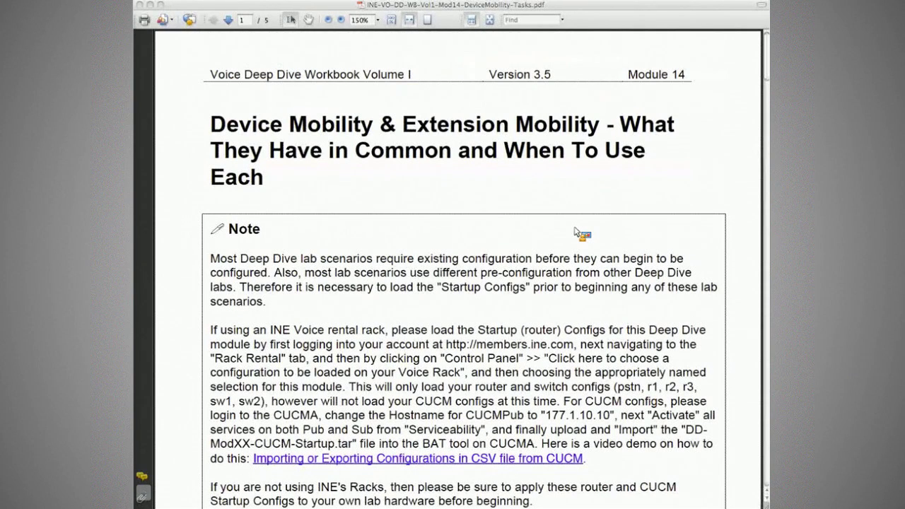
# - Select the Note's rack-loading instructions and its last sentence about using your own lab
pyautogui.scroll(-3, 577, 243)
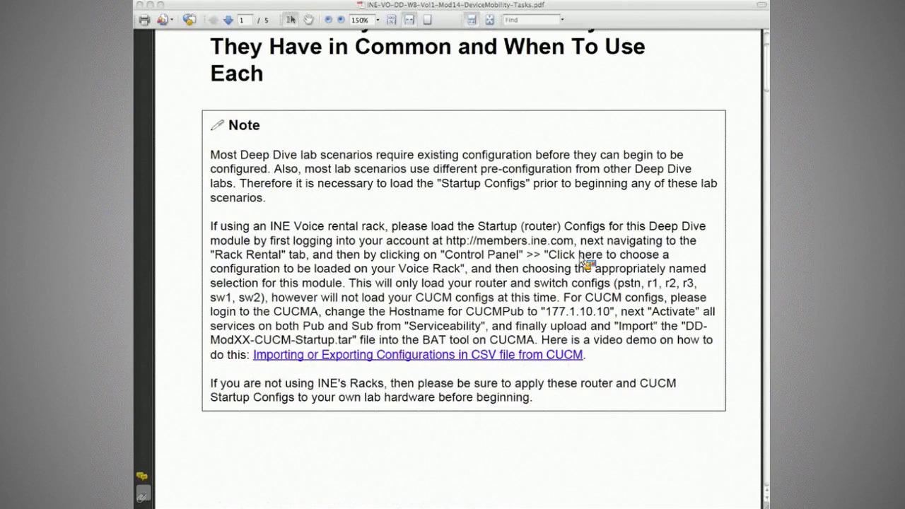
pyautogui.moveTo(361, 226); pyautogui.dragTo(602, 255)
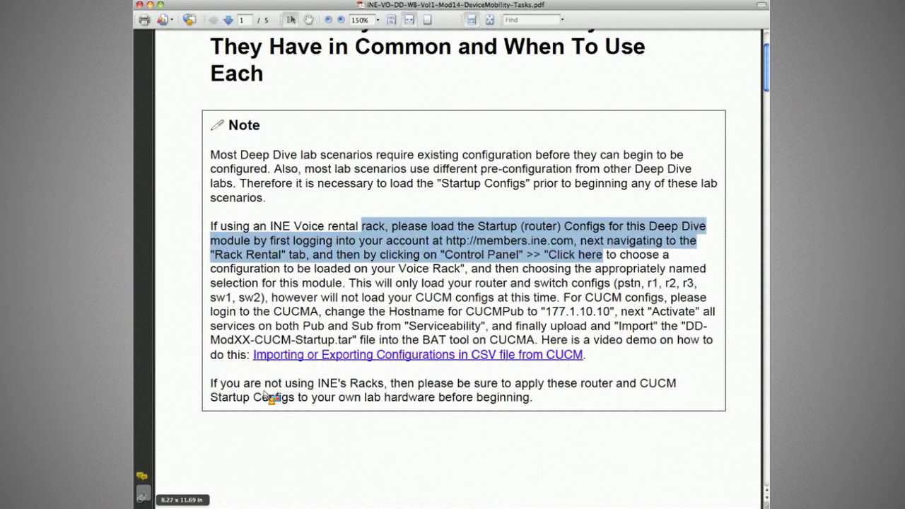
pyautogui.moveTo(264, 384); pyautogui.dragTo(636, 385)
pyautogui.moveTo(237, 401); pyautogui.dragTo(563, 403)
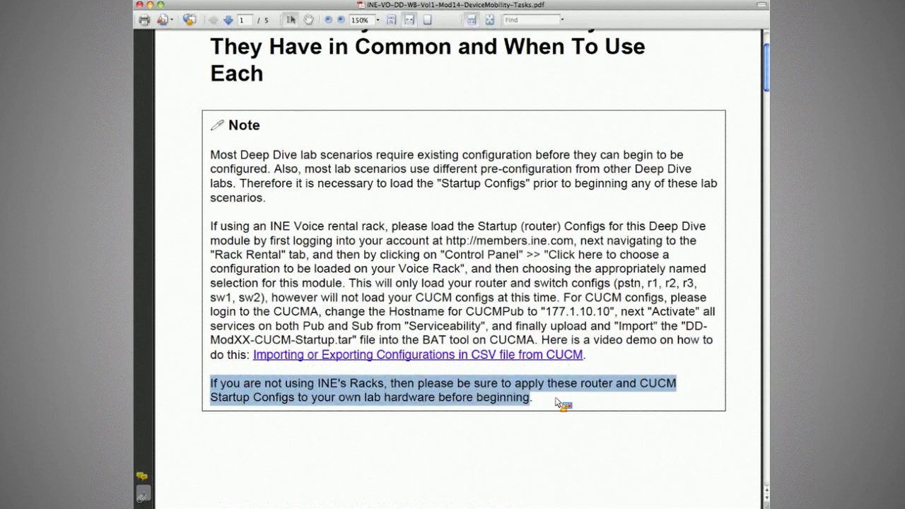
pyautogui.click(563, 404)
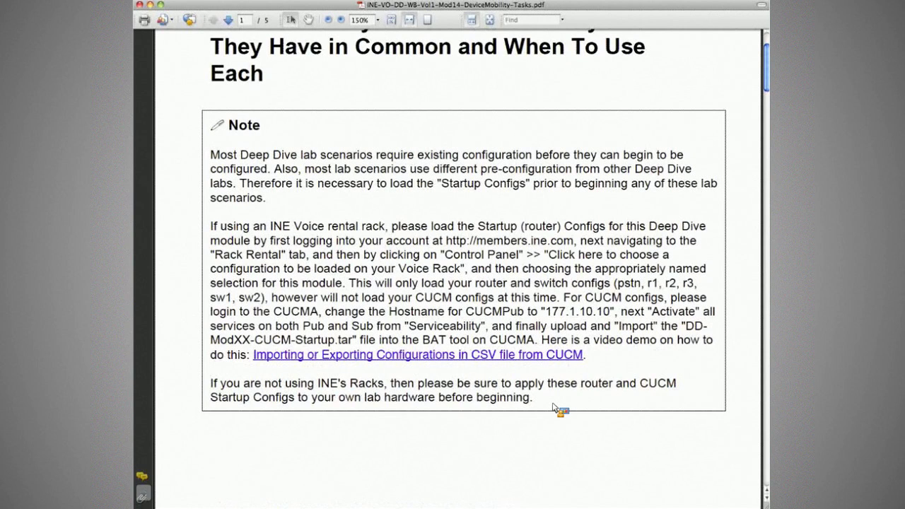
# - Select the full 'Importing or Exporting Configurations' CSV video link text
pyautogui.moveTo(377, 354); pyautogui.dragTo(311, 358)
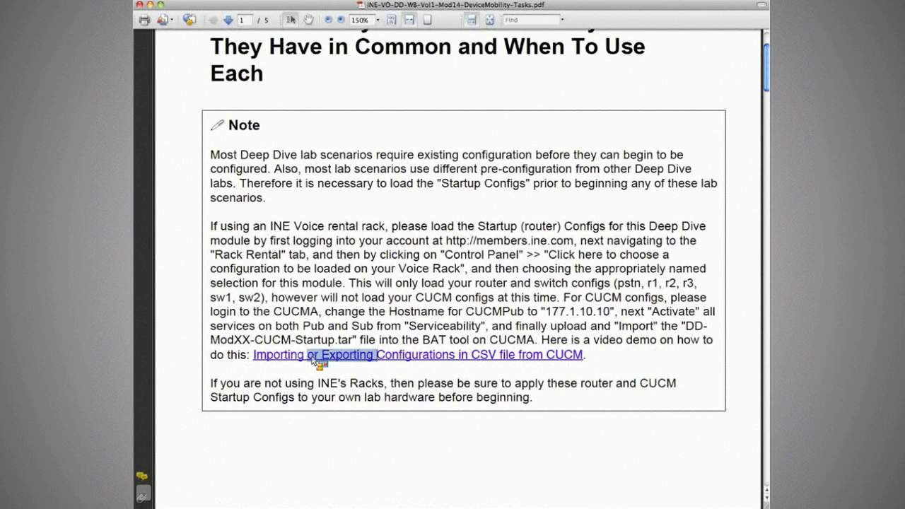
pyautogui.click(313, 361)
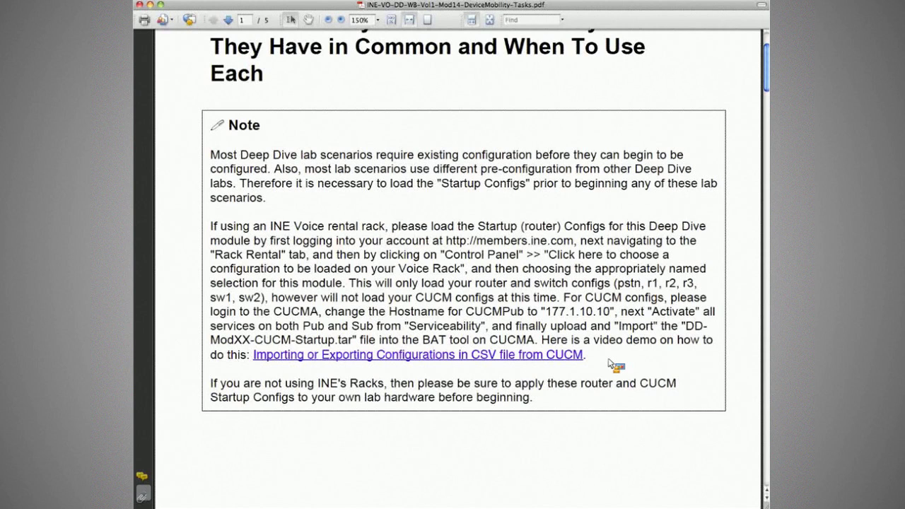
pyautogui.moveTo(610, 363); pyautogui.dragTo(283, 359)
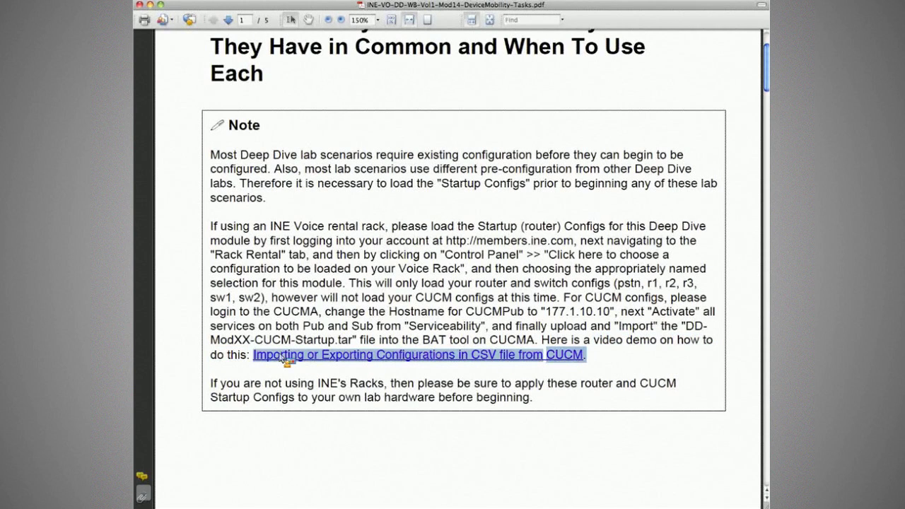
# - Deselect the link and bring page 2's 14.1 Device Mobility heading to the top of the view
pyautogui.click(562, 363)
pyautogui.scroll(-2, 562, 363)
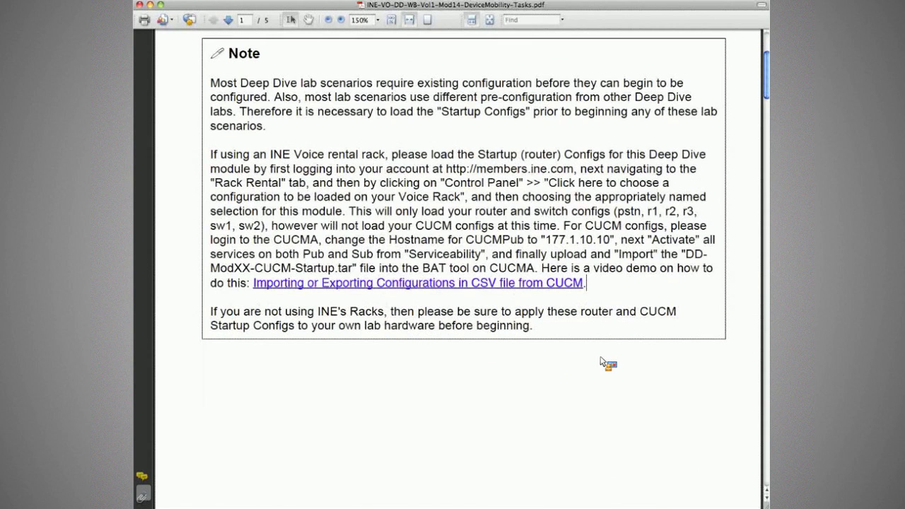
pyautogui.scroll(-5, 602, 362)
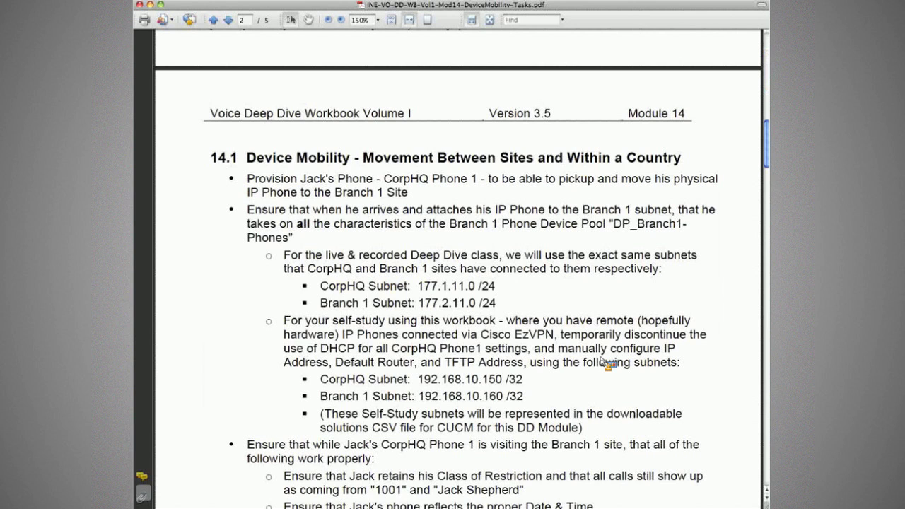
pyautogui.scroll(-3, 601, 362)
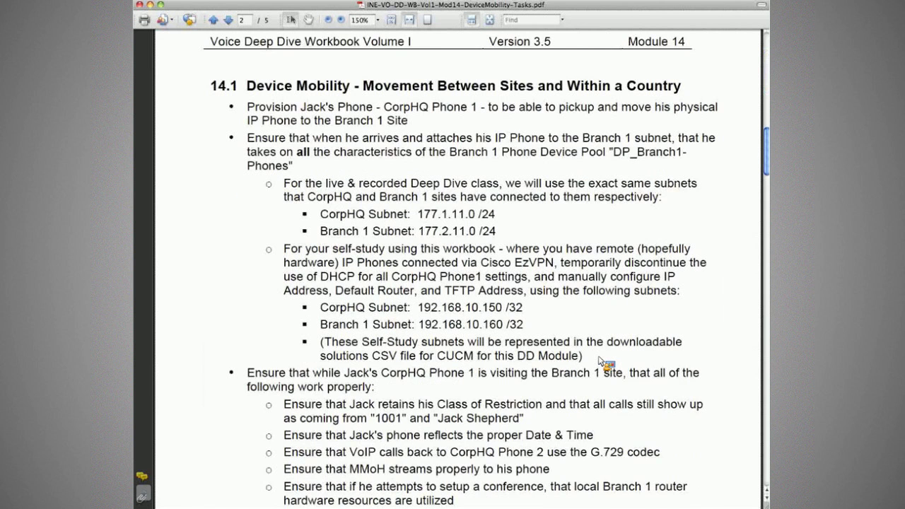
pyautogui.scroll(-1, 522, 114)
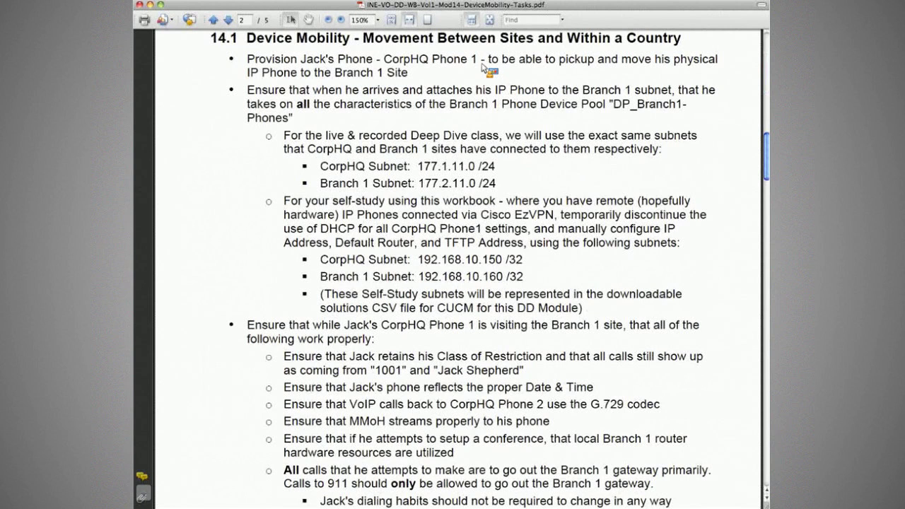
pyautogui.moveTo(501, 61); pyautogui.dragTo(416, 77)
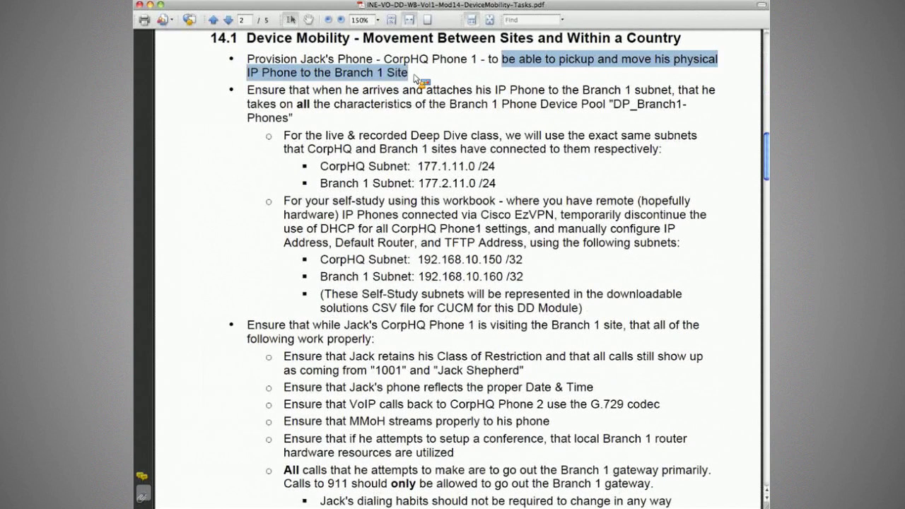
pyautogui.click(416, 78)
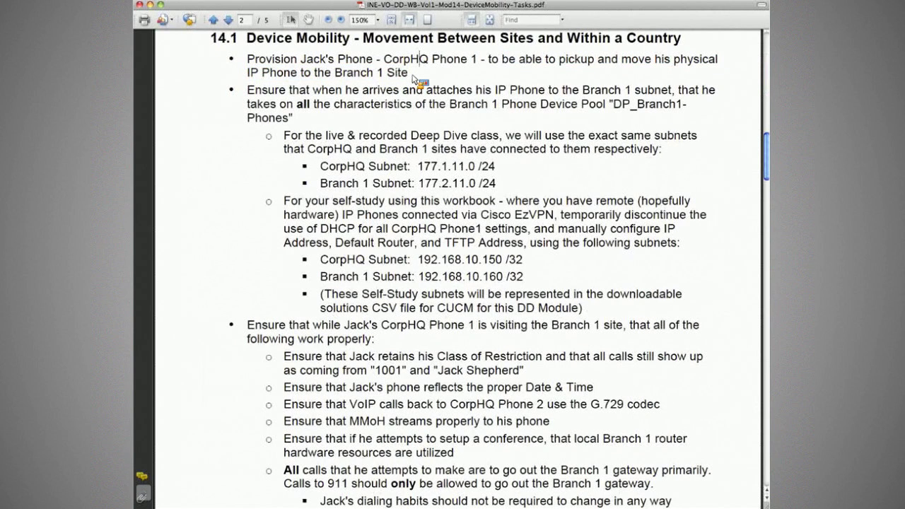
pyautogui.moveTo(289, 90); pyautogui.dragTo(682, 99)
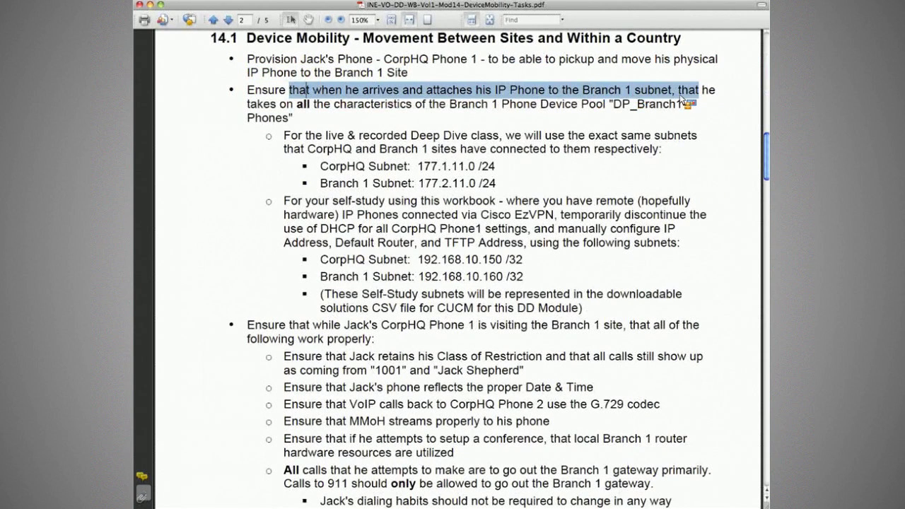
pyautogui.moveTo(295, 104); pyautogui.dragTo(691, 111)
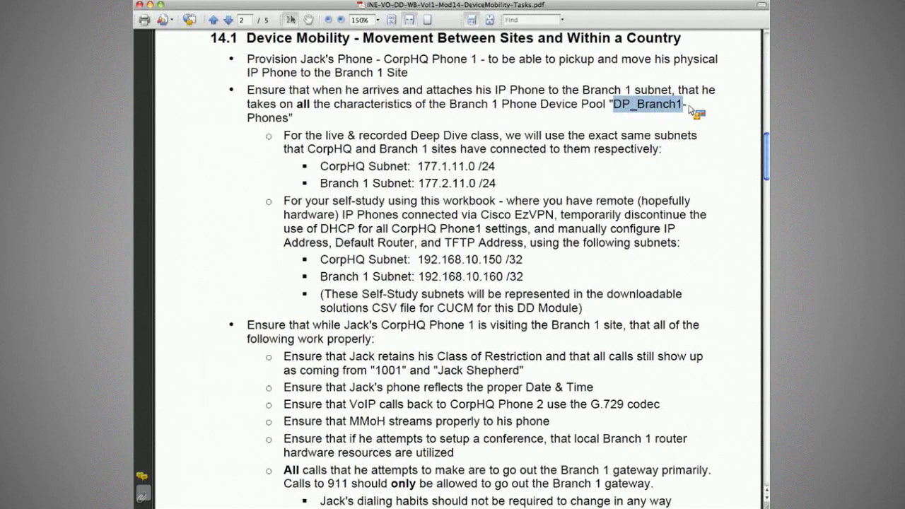
pyautogui.click(309, 129)
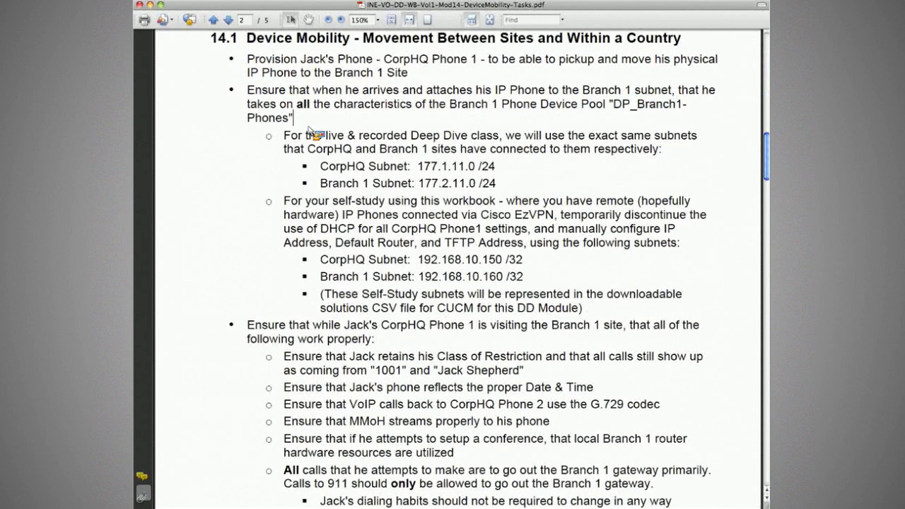
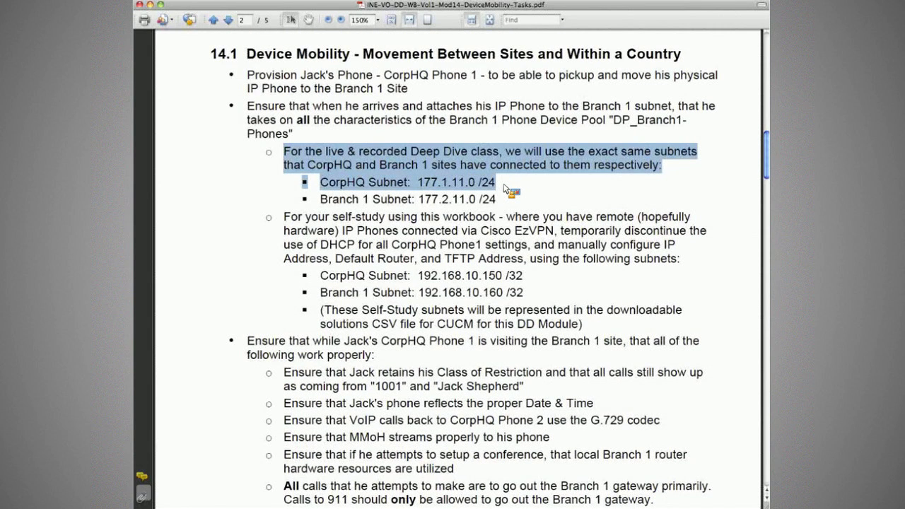
# - Read the self-study task on EzVPN phones, CorpHQ Phone1 and the manual Default Router/TFTP settings
pyautogui.click(505, 190)
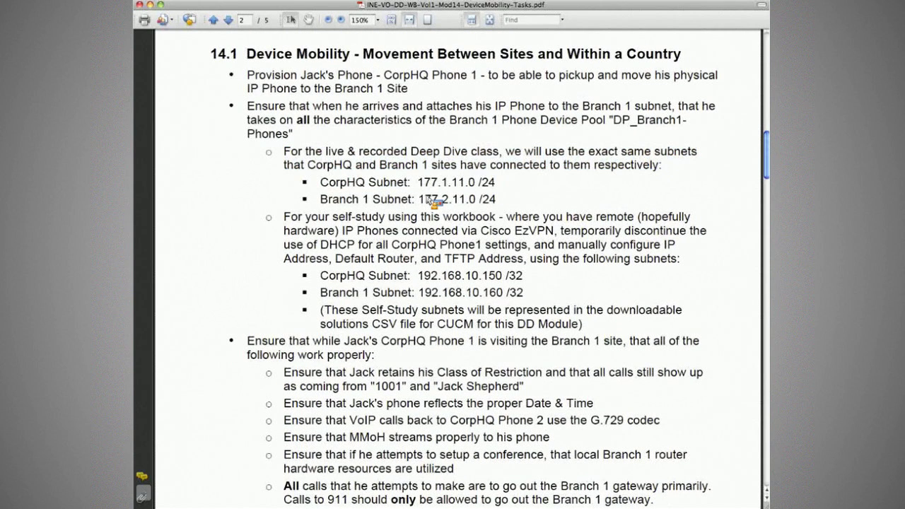
pyautogui.moveTo(419, 199); pyautogui.dragTo(451, 202)
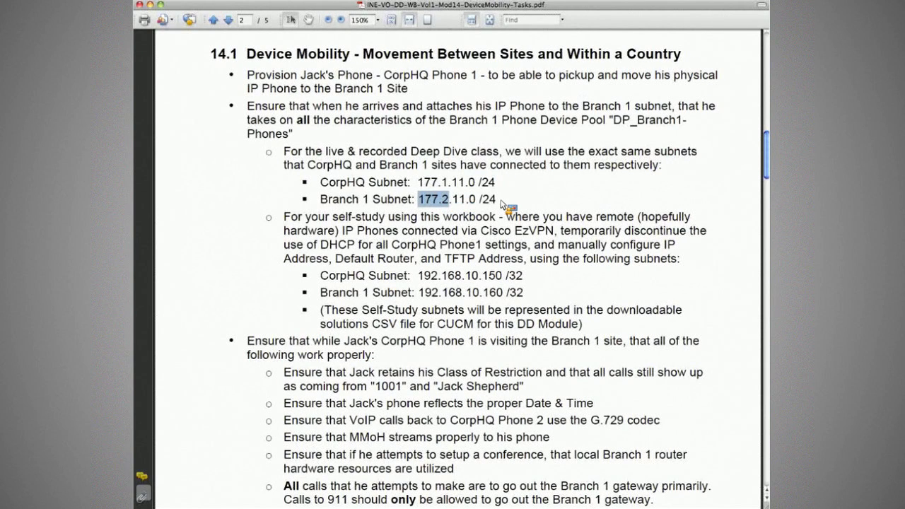
pyautogui.moveTo(283, 217); pyautogui.dragTo(643, 224)
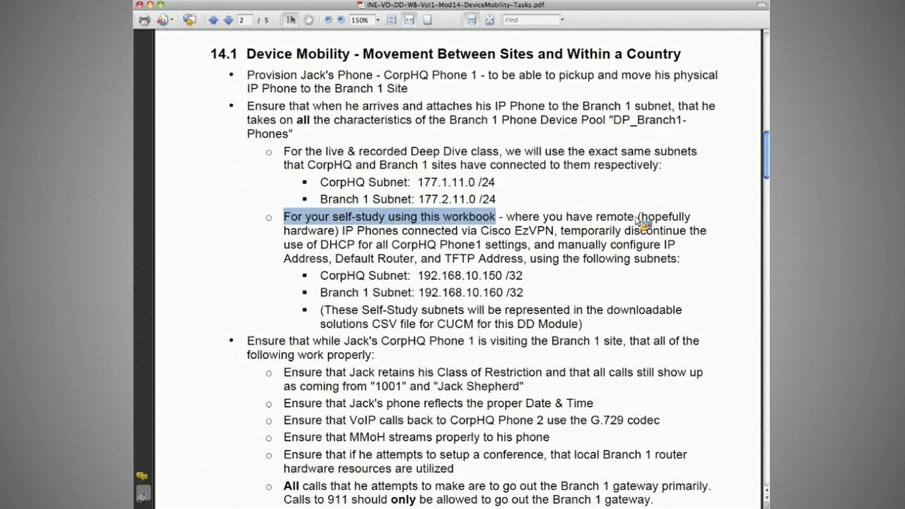
pyautogui.click(643, 224)
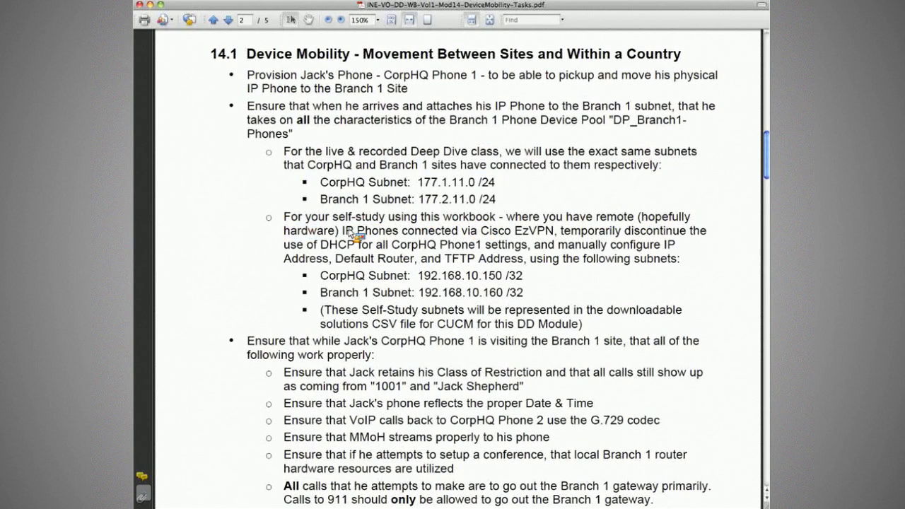
pyautogui.moveTo(343, 231); pyautogui.dragTo(555, 232)
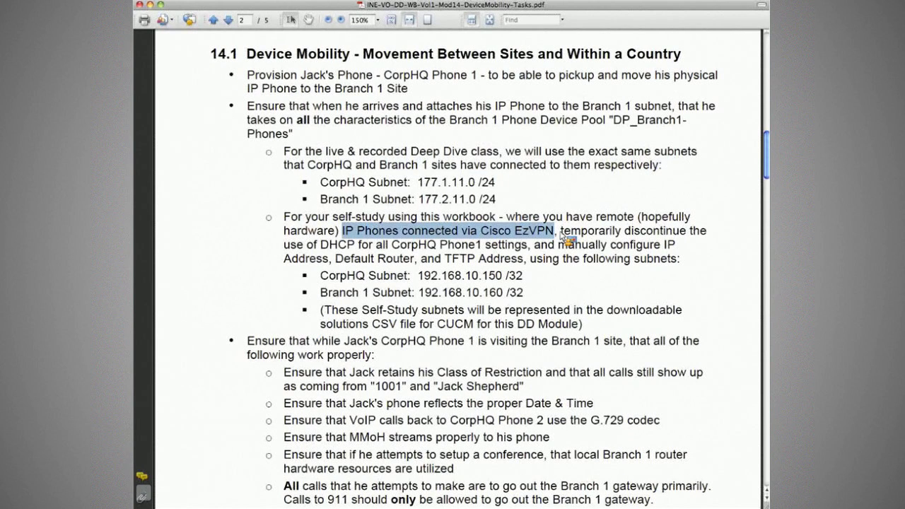
pyautogui.moveTo(560, 231); pyautogui.dragTo(483, 248)
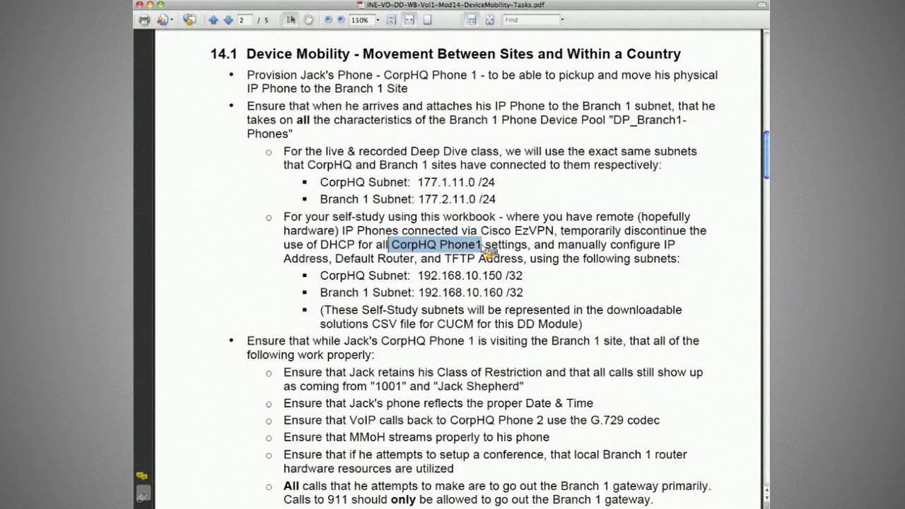
pyautogui.moveTo(558, 246); pyautogui.dragTo(582, 247)
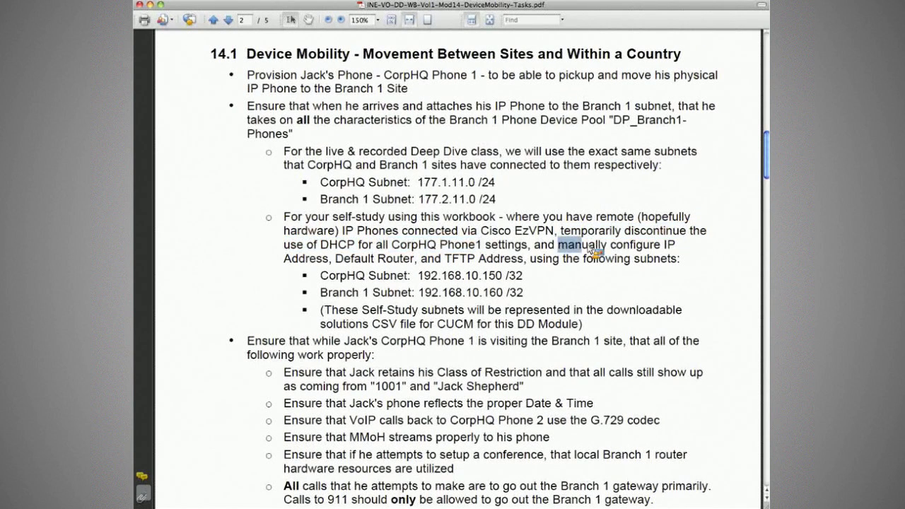
pyautogui.moveTo(335, 258); pyautogui.dragTo(502, 268)
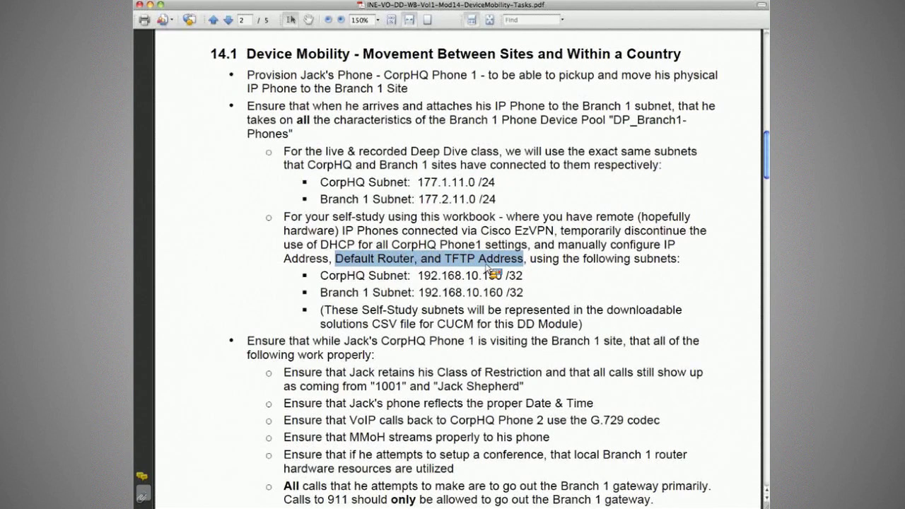
pyautogui.moveTo(419, 276); pyautogui.dragTo(476, 280)
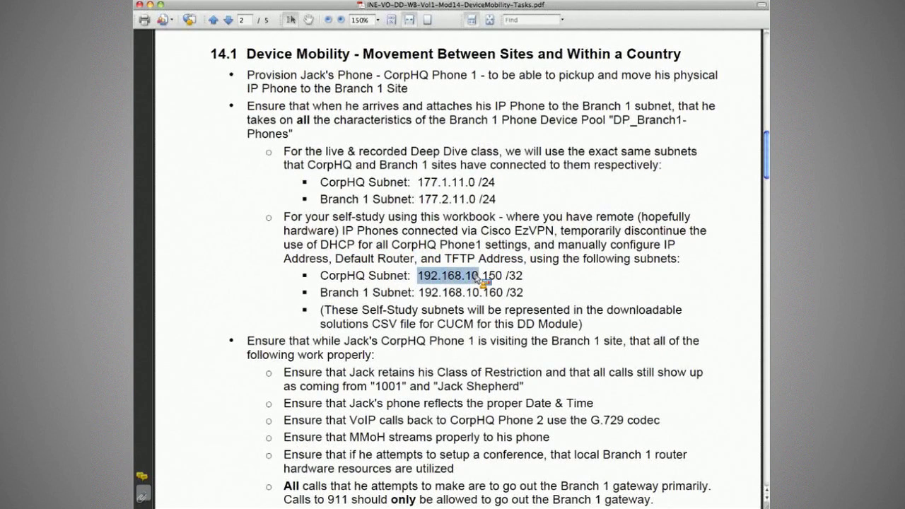
# - Examine the CorpHQ self-study subnet 192.168.10.150 with its /32 mask
pyautogui.scroll(1, 476, 286)
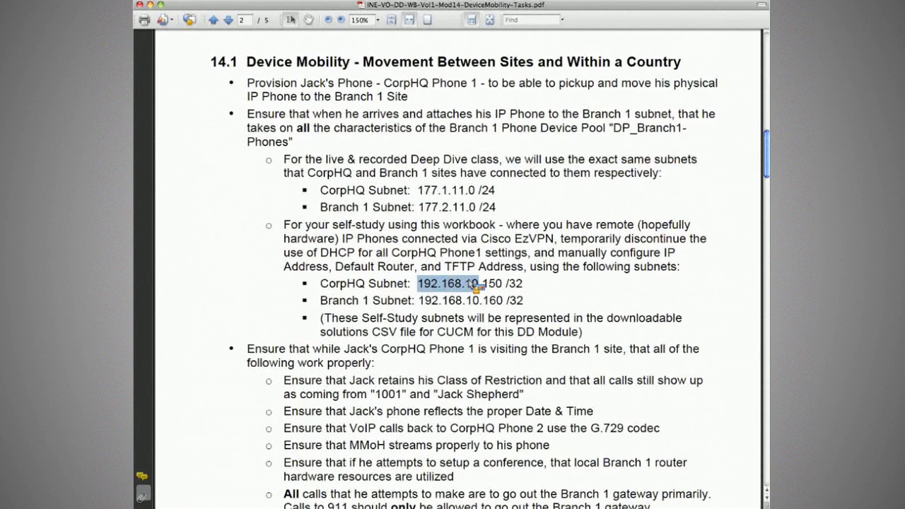
pyautogui.moveTo(475, 287); pyautogui.dragTo(482, 287)
pyautogui.moveTo(505, 284); pyautogui.dragTo(524, 285)
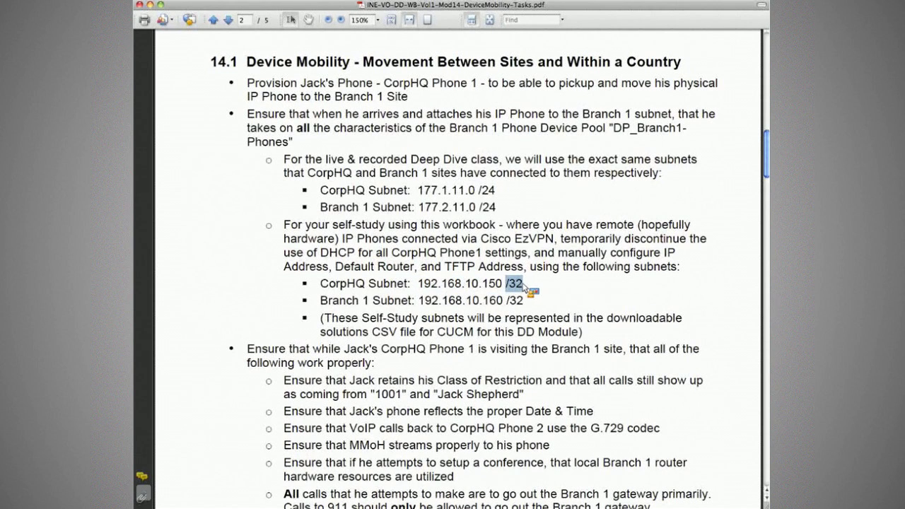
pyautogui.click(541, 290)
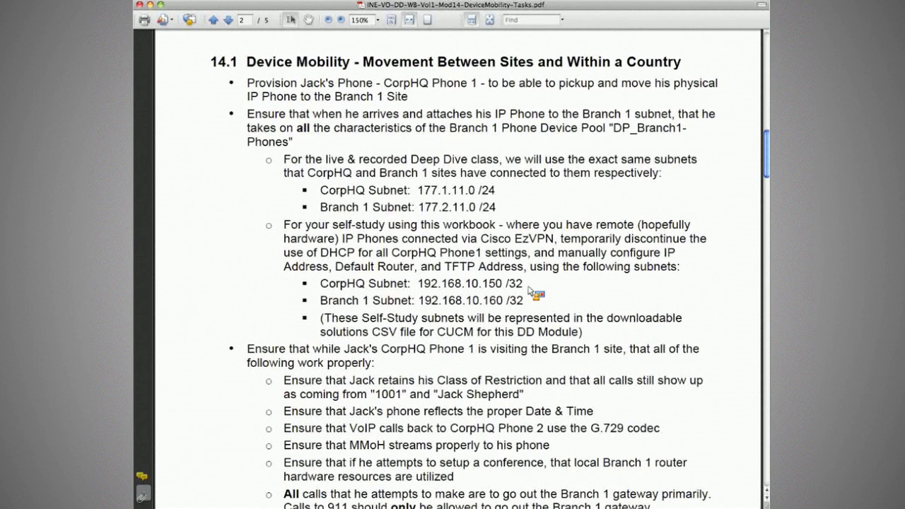
pyautogui.moveTo(418, 283); pyautogui.dragTo(523, 290)
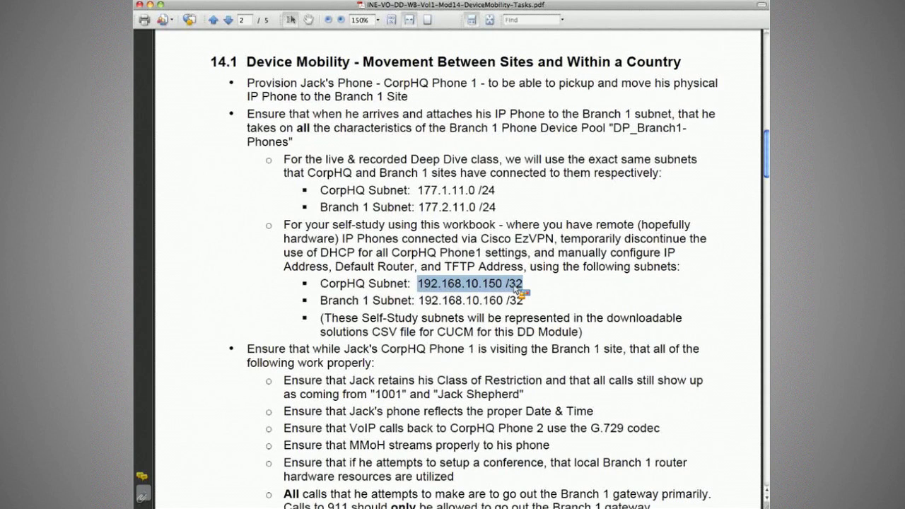
pyautogui.click(517, 289)
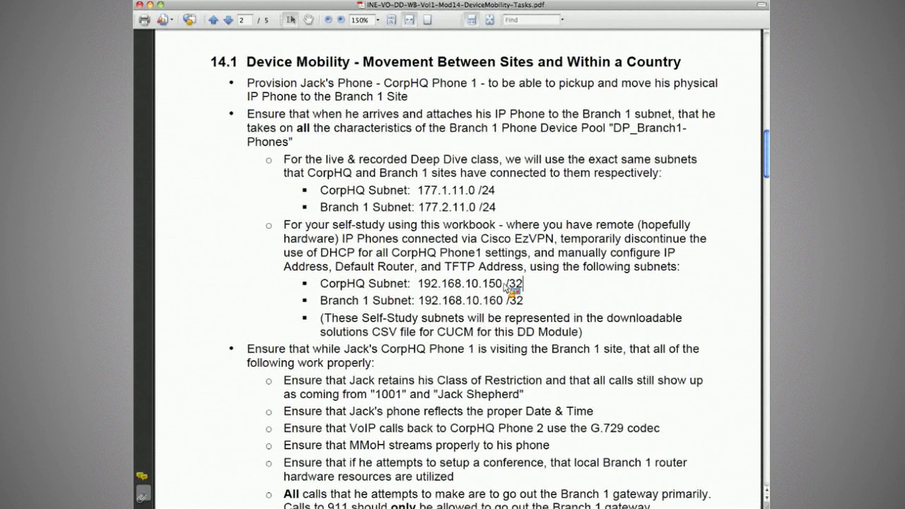
pyautogui.moveTo(507, 286); pyautogui.dragTo(418, 287)
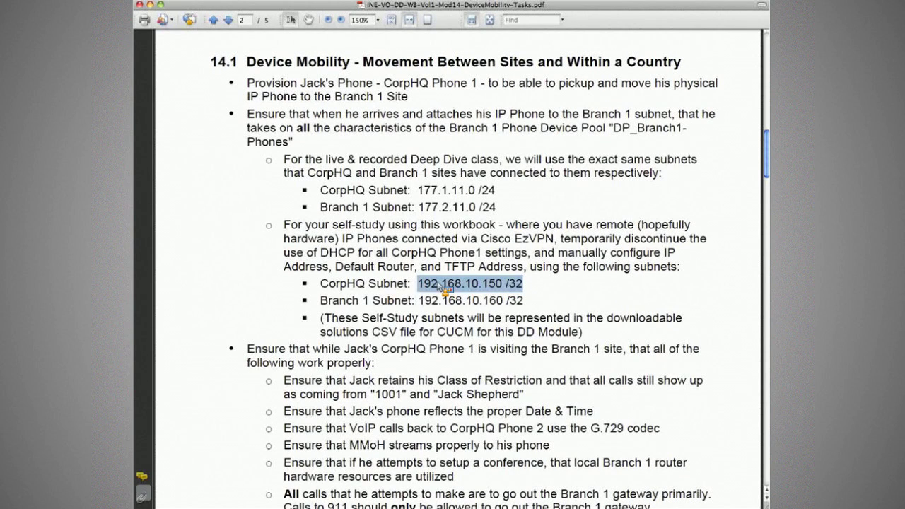
pyautogui.click(453, 286)
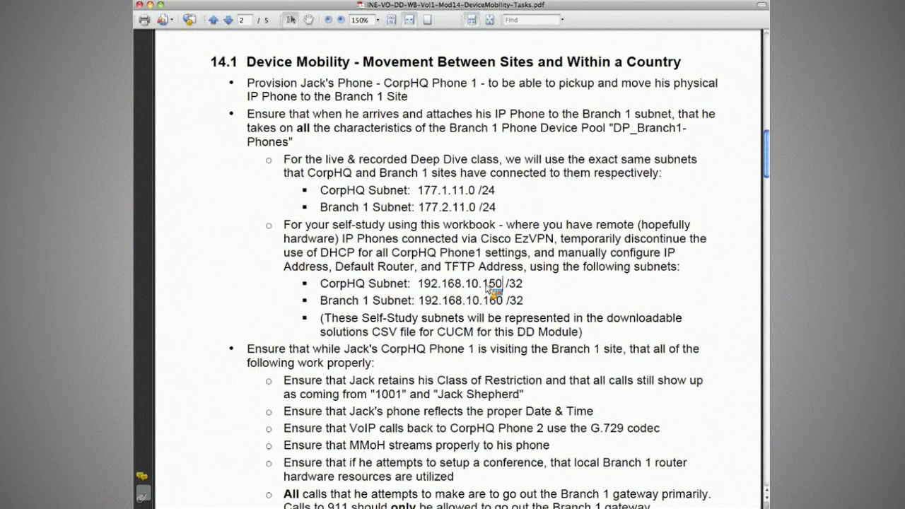
pyautogui.moveTo(483, 287); pyautogui.dragTo(502, 287)
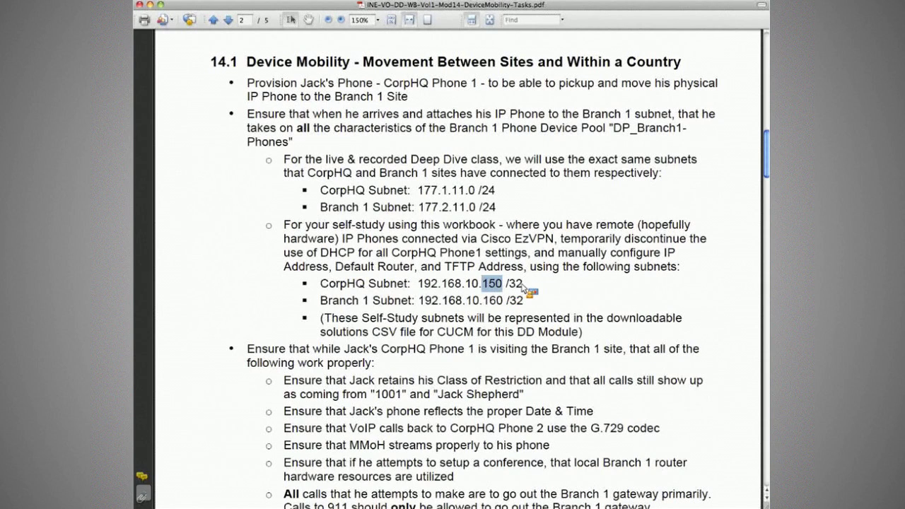
pyautogui.tripleClick(523, 286)
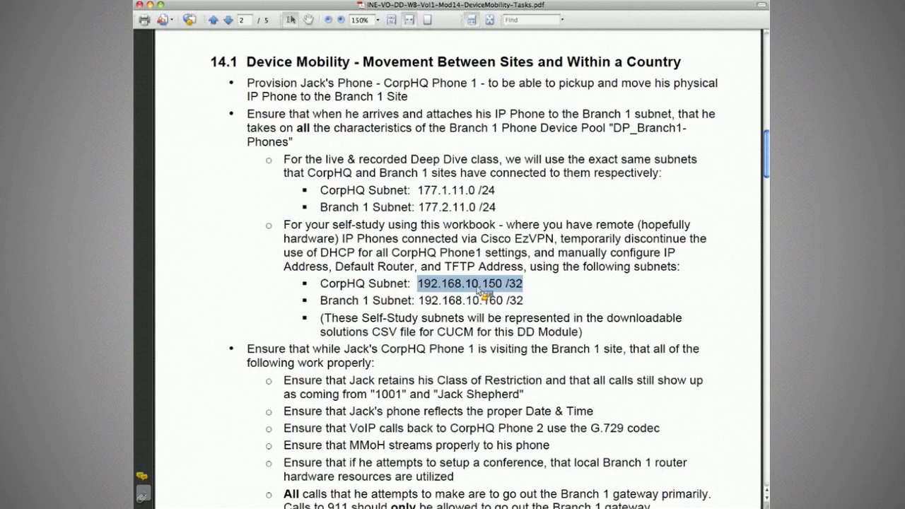
pyautogui.click(481, 286)
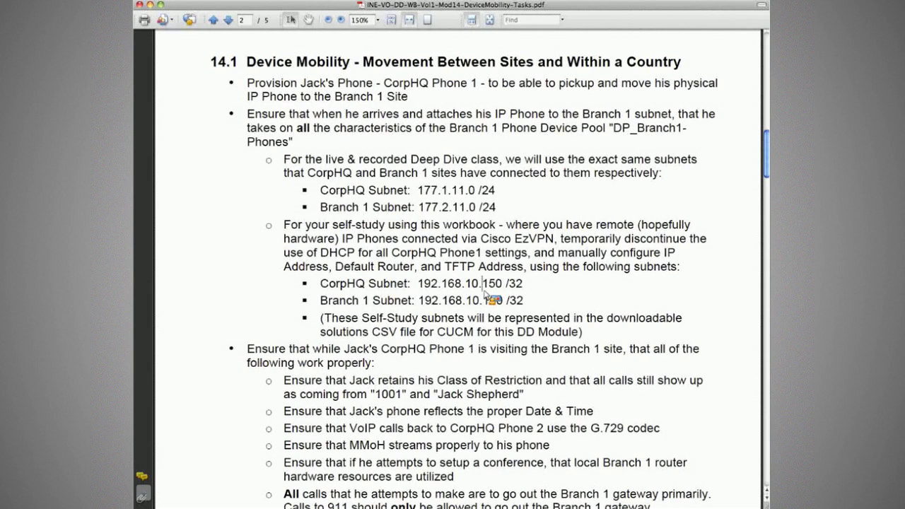
# - Compare the Branch 1 self-study address (host 160, /32 mask) with the CorpHQ subnet
pyautogui.doubleClick(489, 302)
pyautogui.moveTo(418, 283); pyautogui.dragTo(523, 284)
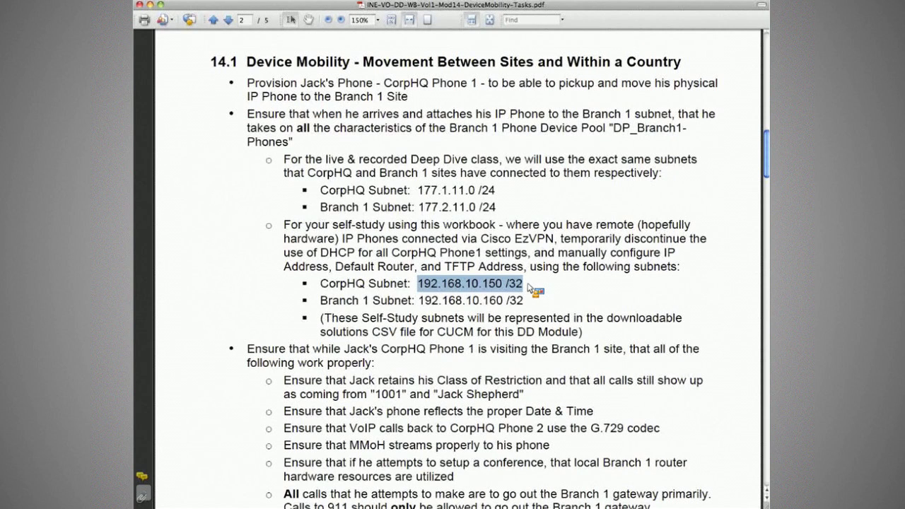
pyautogui.doubleClick(493, 301)
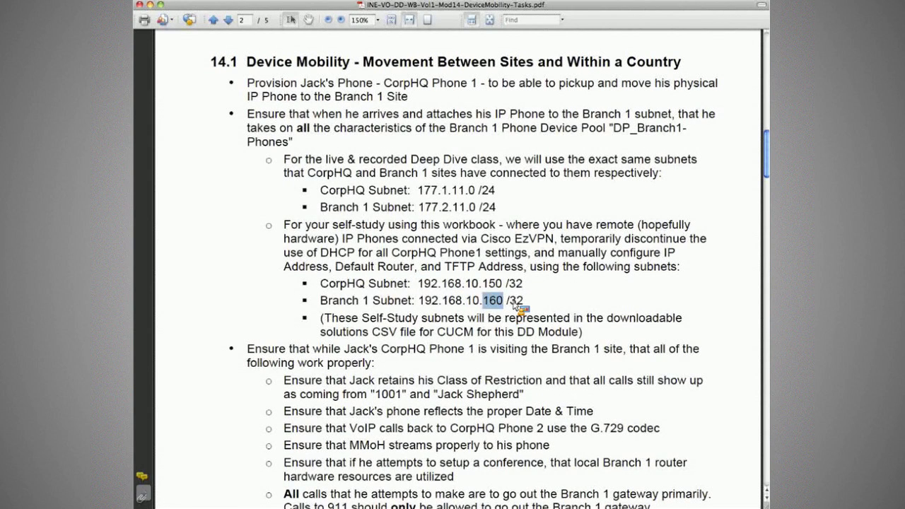
pyautogui.moveTo(506, 301); pyautogui.dragTo(524, 303)
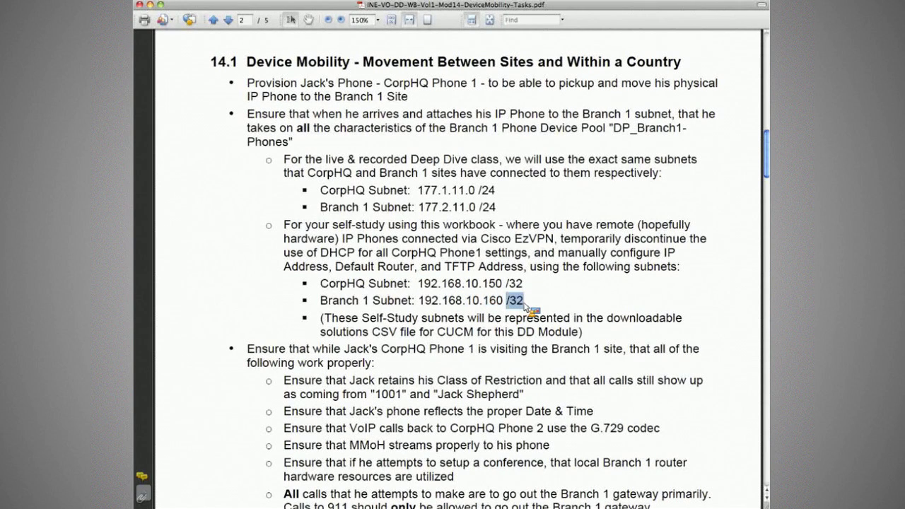
pyautogui.click(528, 309)
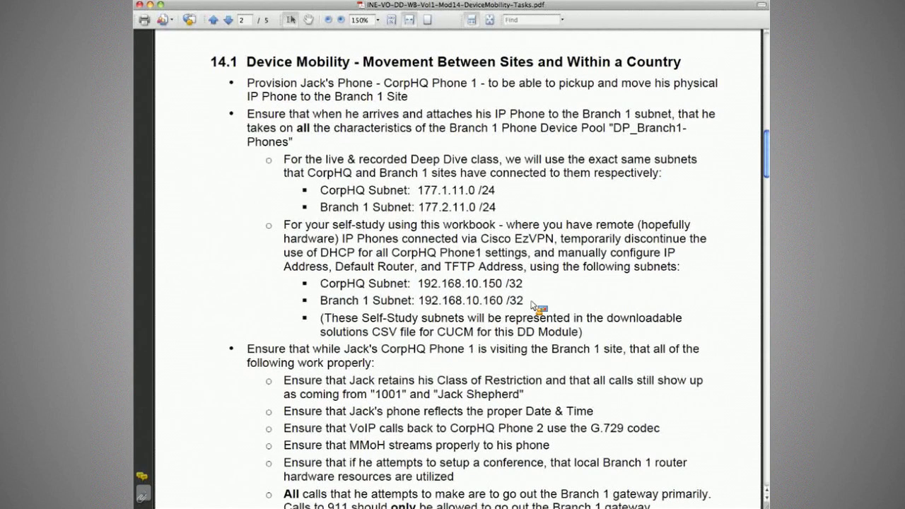
# - Review the visiting CorpHQ phone's requirements: G.729, MMoH streaming, local conferencing, and 911 via Branch 1
pyautogui.moveTo(309, 318); pyautogui.dragTo(585, 332)
pyautogui.click(585, 333)
pyautogui.moveTo(248, 350); pyautogui.dragTo(525, 401)
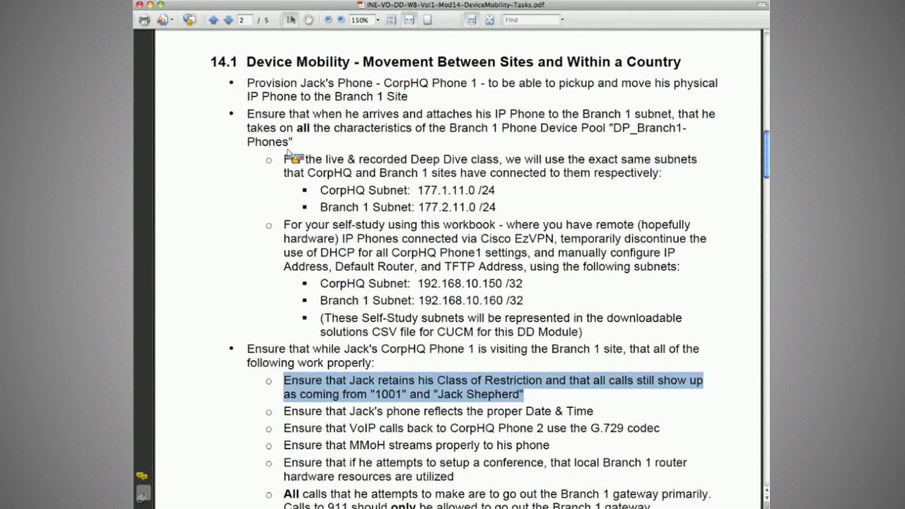
pyautogui.scroll(-10, 288, 154)
pyautogui.moveTo(354, 149); pyautogui.dragTo(559, 165)
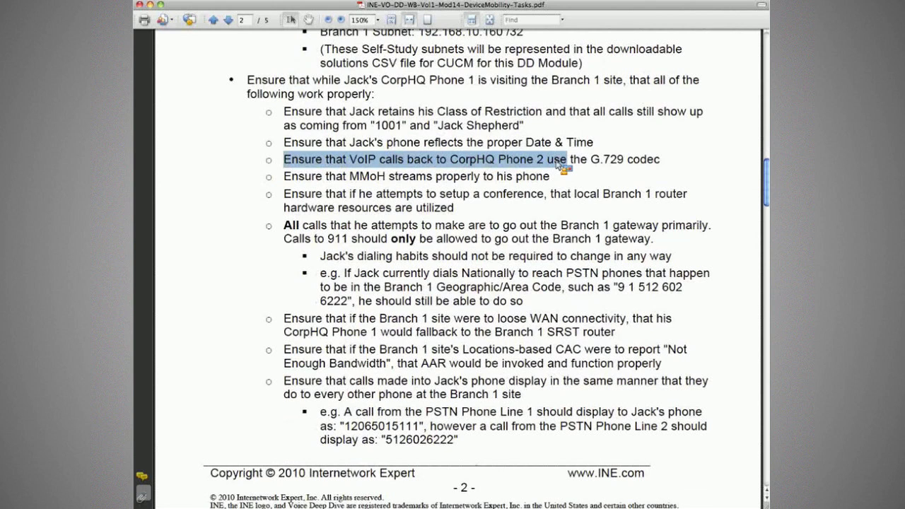
pyautogui.moveTo(560, 165); pyautogui.dragTo(634, 164)
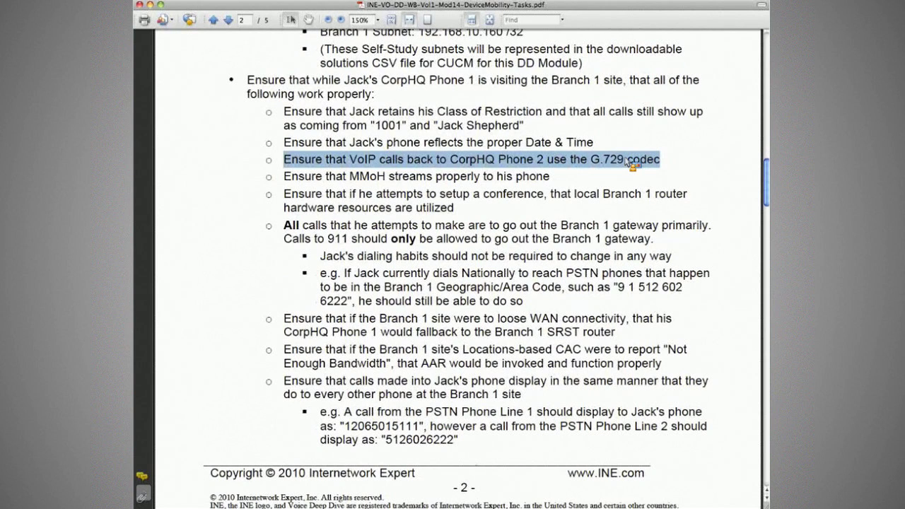
pyautogui.moveTo(291, 180); pyautogui.dragTo(486, 182)
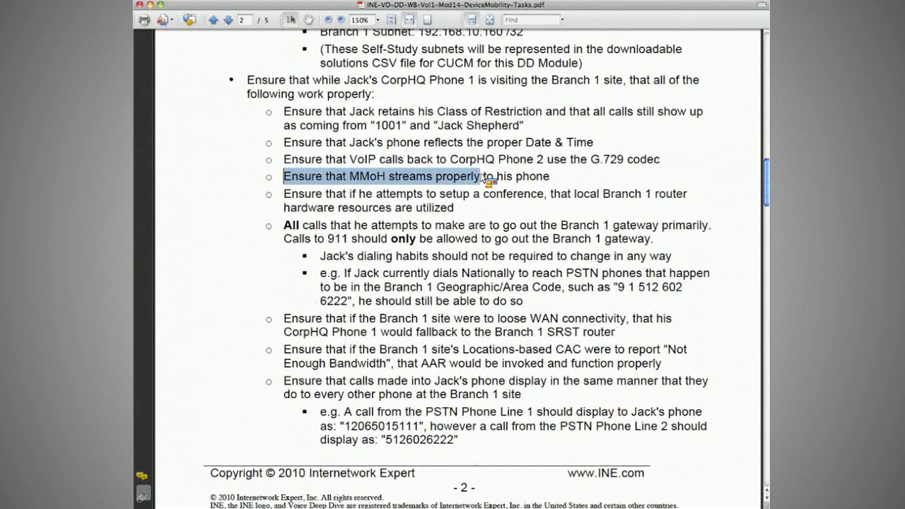
pyautogui.click(488, 181)
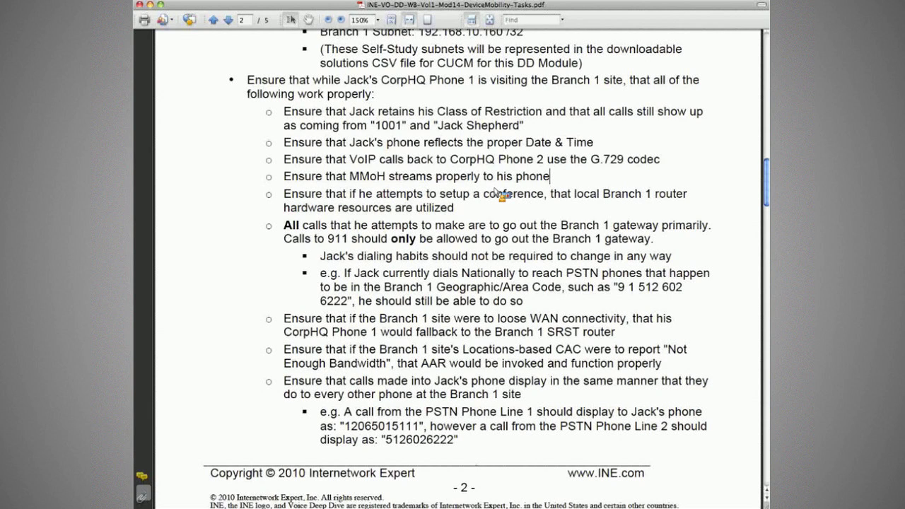
pyautogui.moveTo(499, 194); pyautogui.dragTo(548, 233)
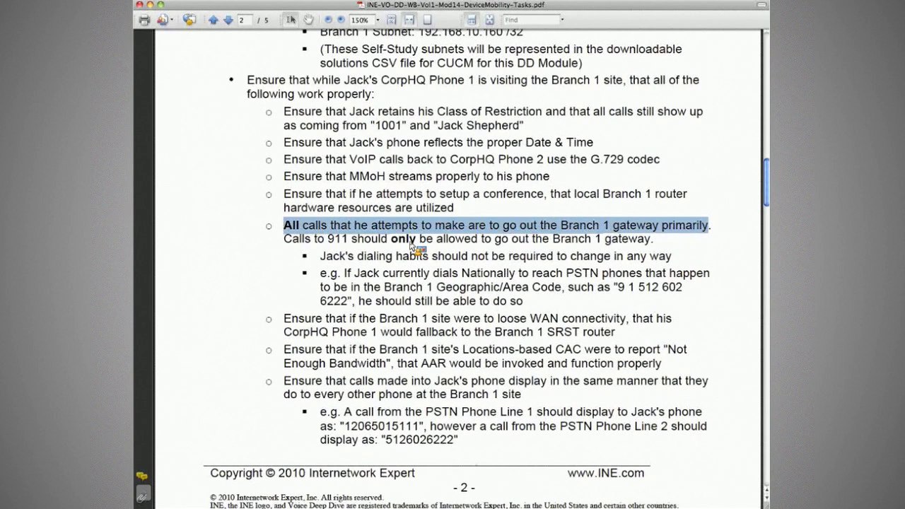
pyautogui.moveTo(314, 240); pyautogui.dragTo(622, 242)
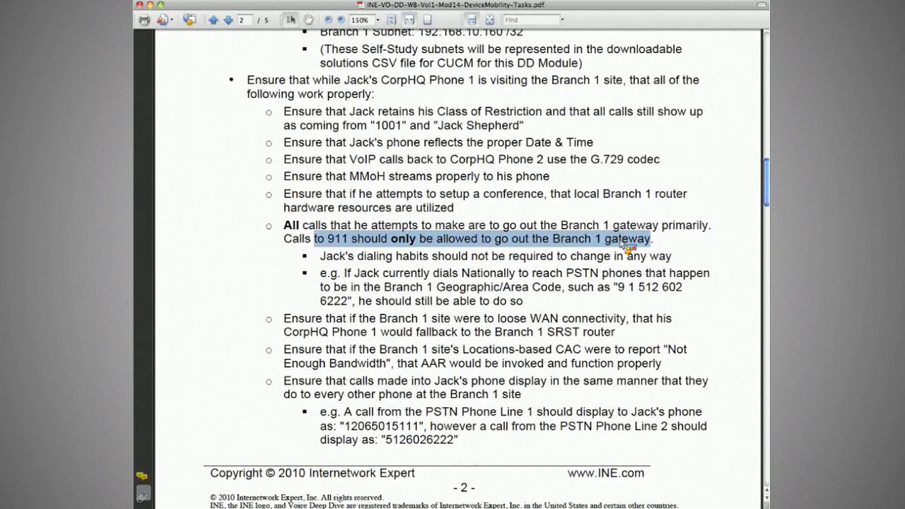
pyautogui.click(622, 241)
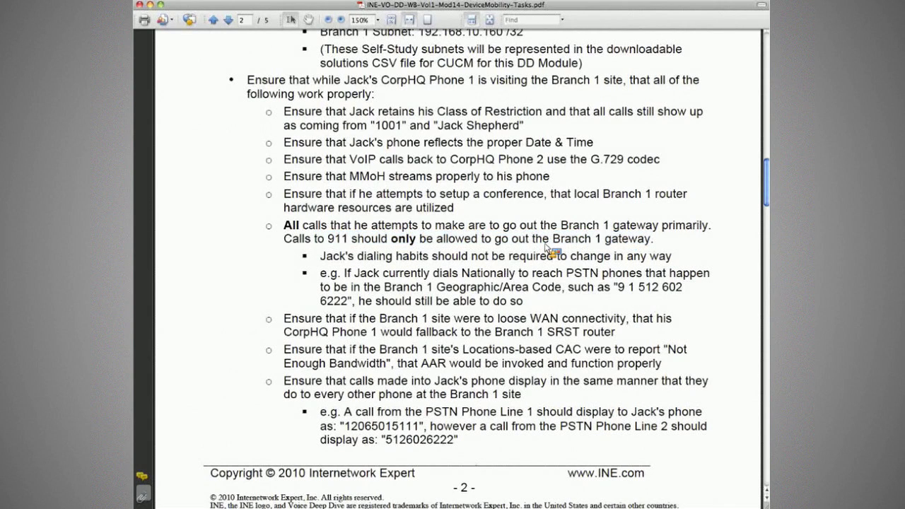
# - Review the unchanged-dialing-habits requirement and break down its national dialing example number
pyautogui.tripleClick(451, 258)
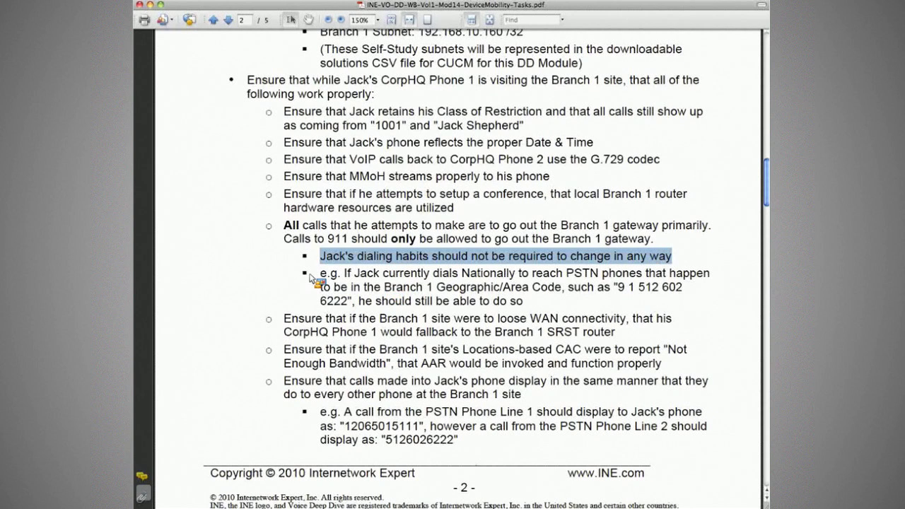
pyautogui.moveTo(344, 276); pyautogui.dragTo(601, 292)
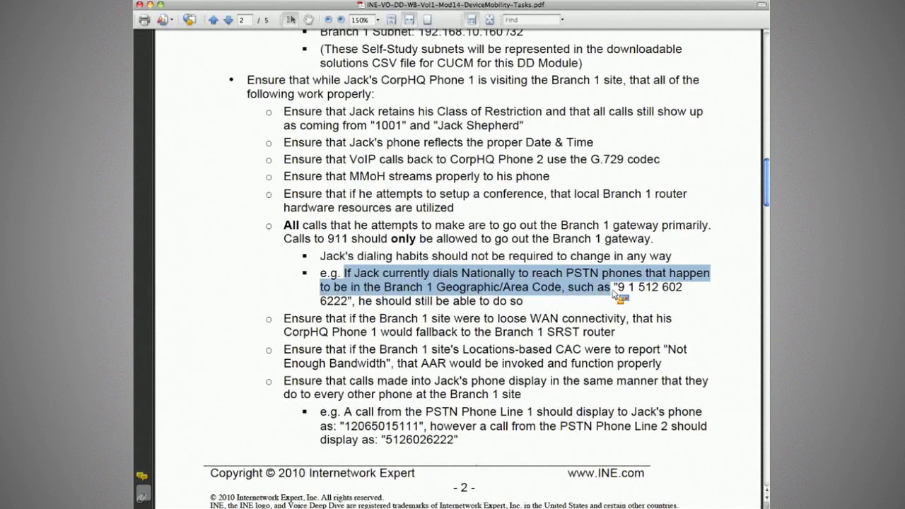
pyautogui.click(625, 297)
pyautogui.doubleClick(624, 292)
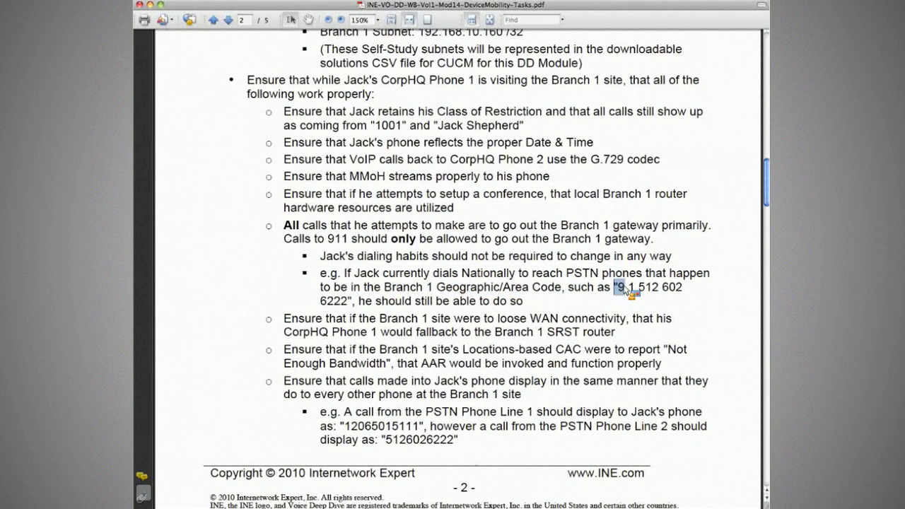
pyautogui.doubleClick(631, 291)
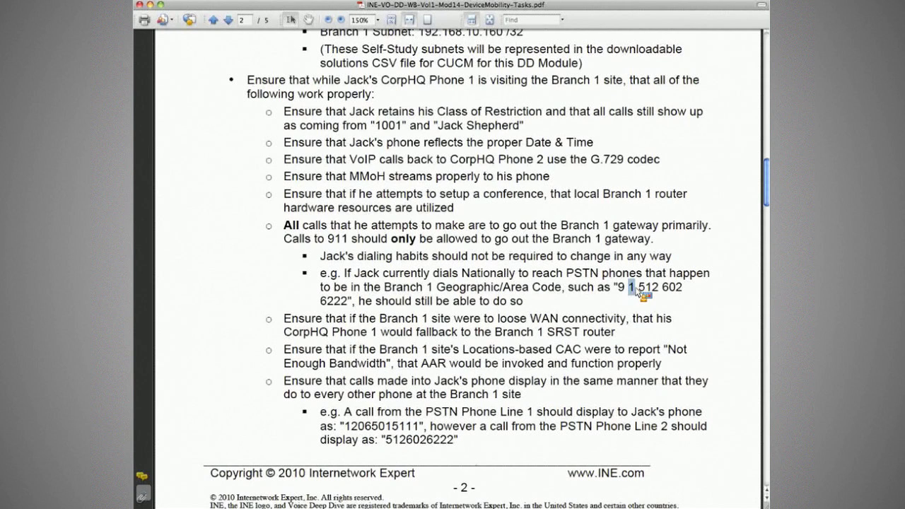
pyautogui.doubleClick(647, 290)
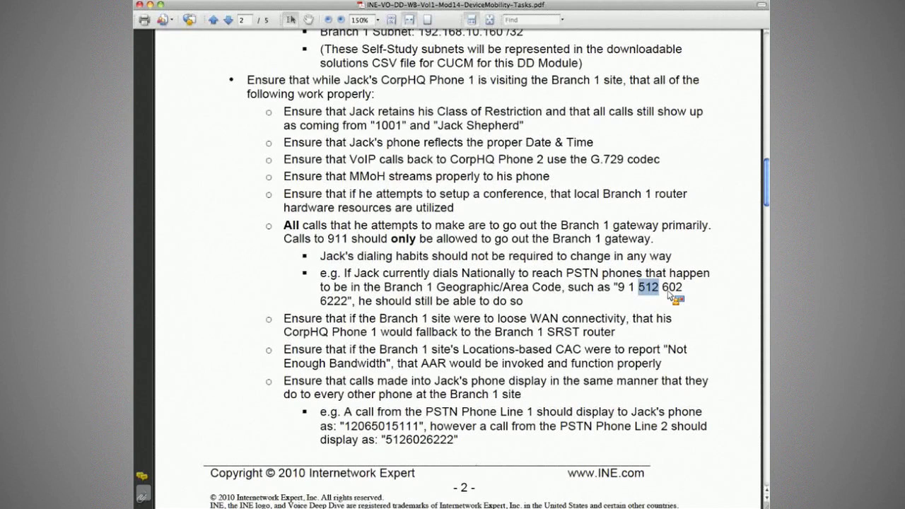
pyautogui.doubleClick(670, 288)
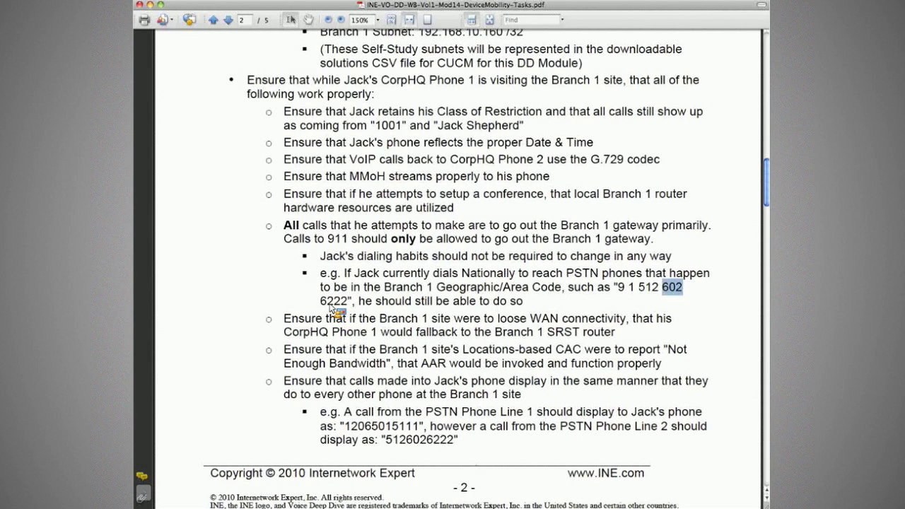
pyautogui.doubleClick(332, 301)
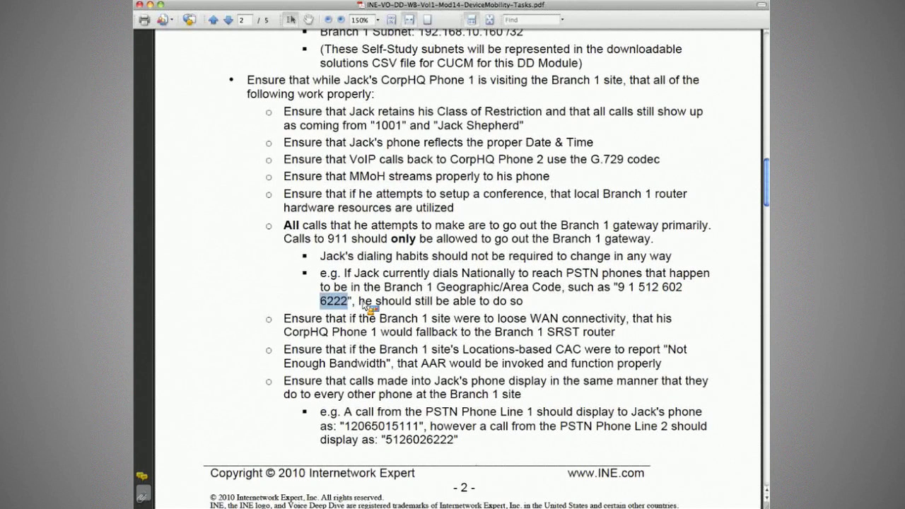
# - Review the WAN connectivity, SRST fallback and Locations-based CAC requirements
pyautogui.moveTo(283, 319); pyautogui.dragTo(627, 320)
pyautogui.moveTo(284, 332); pyautogui.dragTo(614, 345)
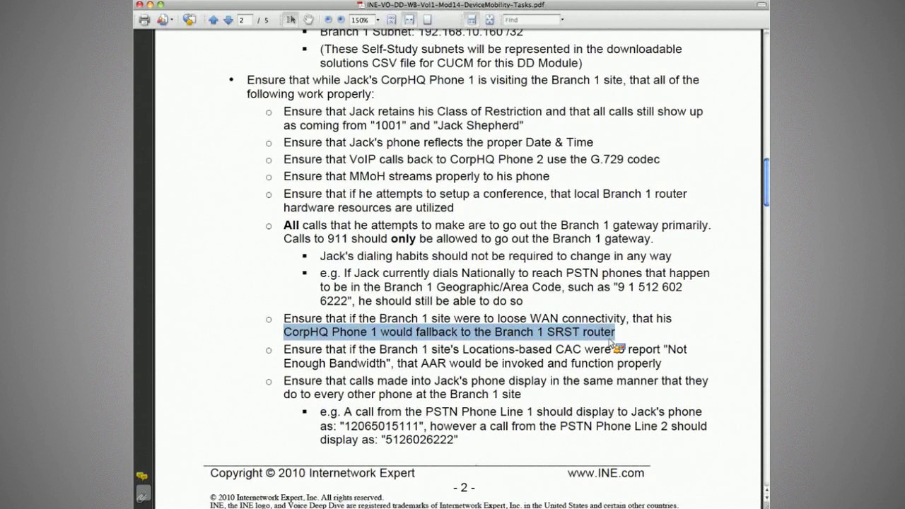
pyautogui.click(461, 363)
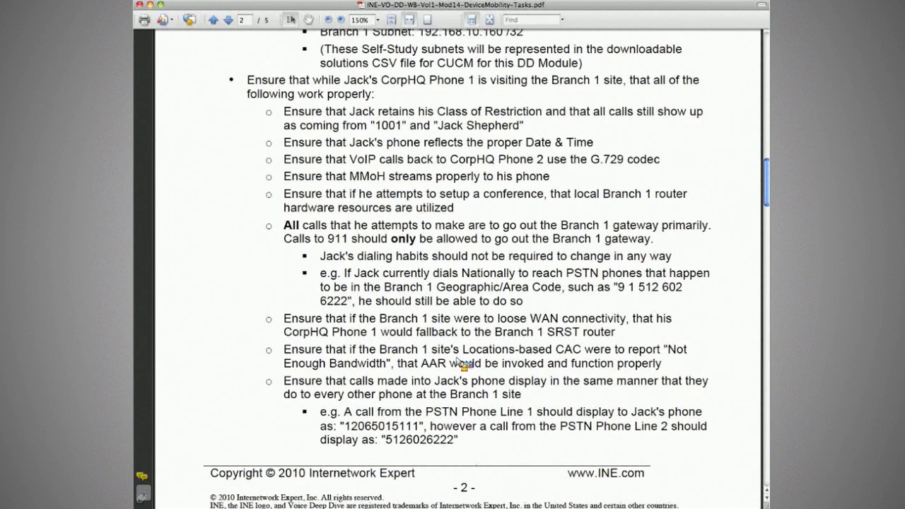
pyautogui.moveTo(326, 349); pyautogui.dragTo(652, 367)
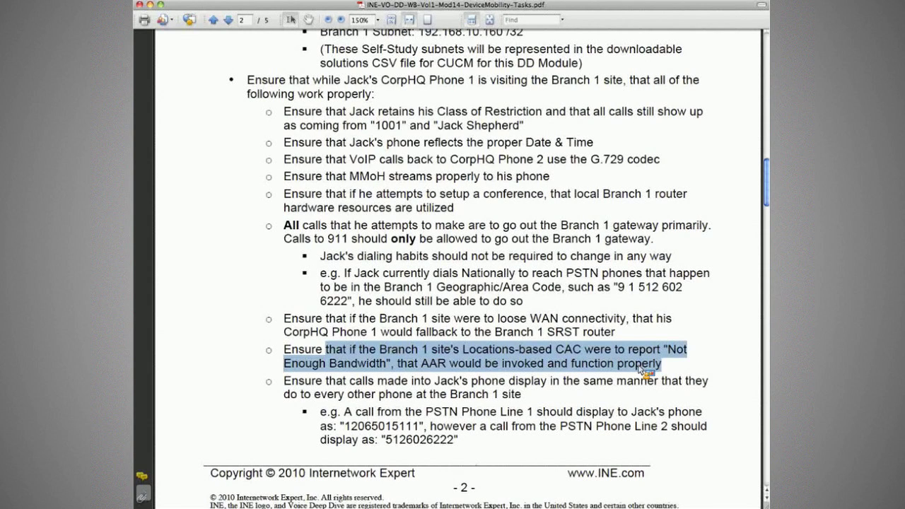
pyautogui.click(640, 368)
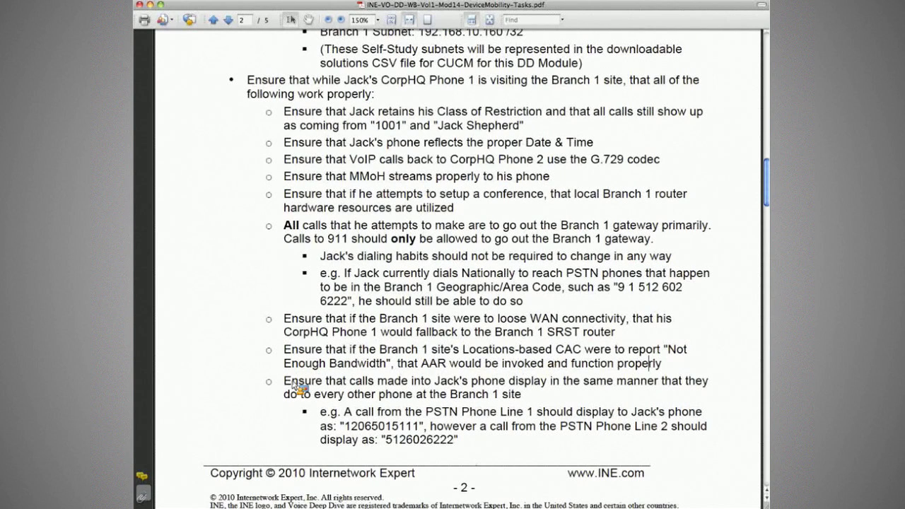
# - Review the caller display requirement and its PSTN Phone Line 1 and Line 2 example numbers
pyautogui.moveTo(297, 386); pyautogui.dragTo(524, 395)
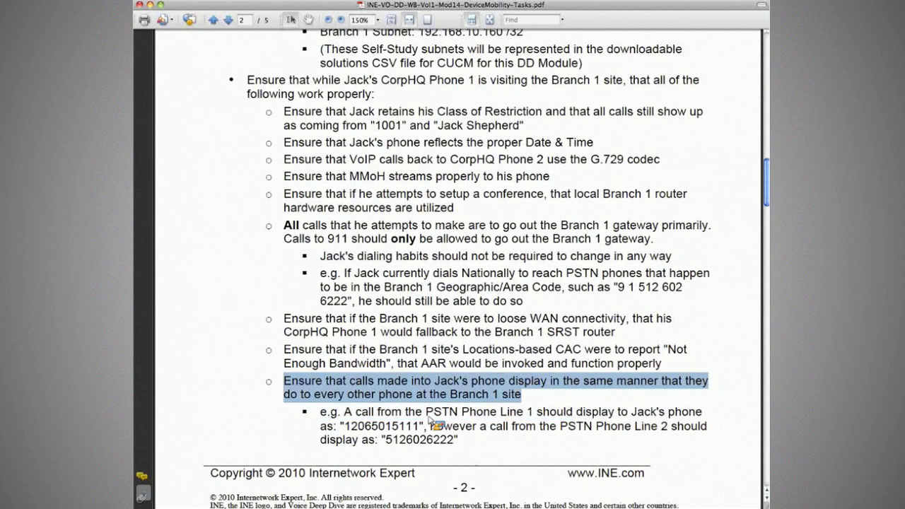
pyautogui.moveTo(343, 412); pyautogui.dragTo(541, 418)
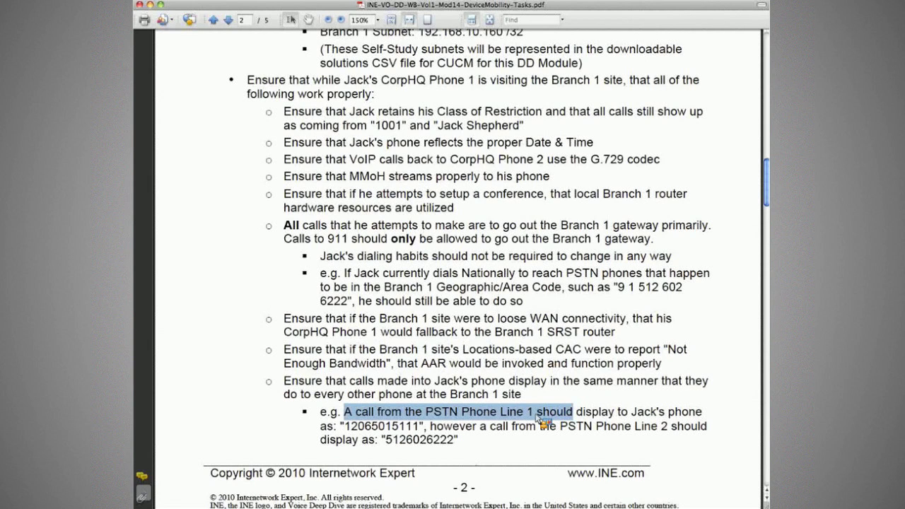
pyautogui.click(360, 431)
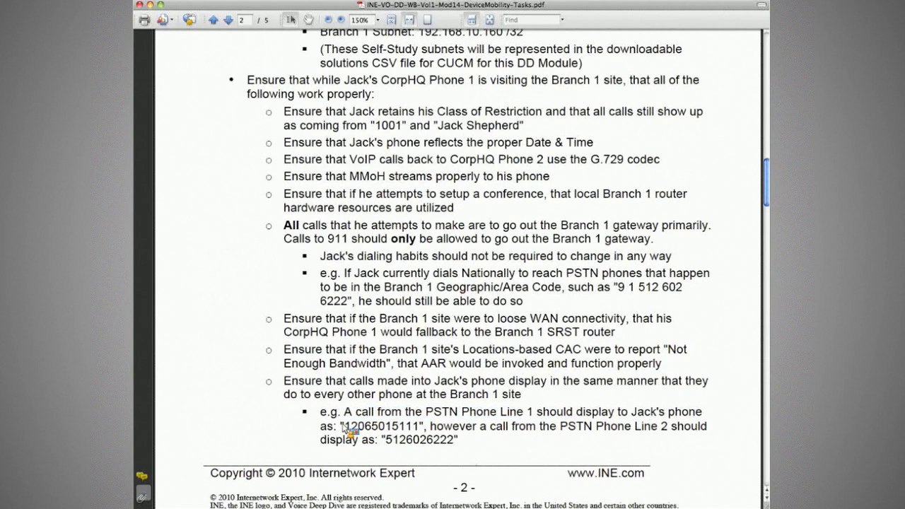
pyautogui.doubleClick(347, 428)
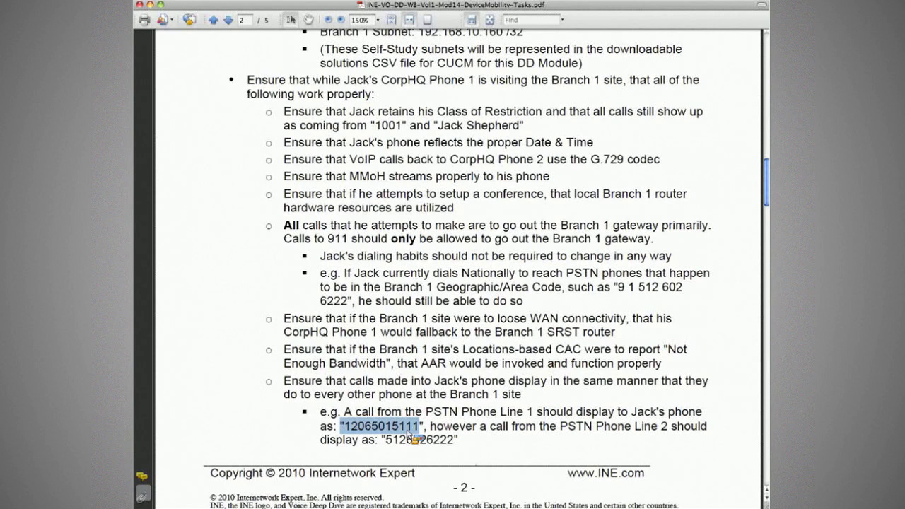
pyautogui.click(347, 428)
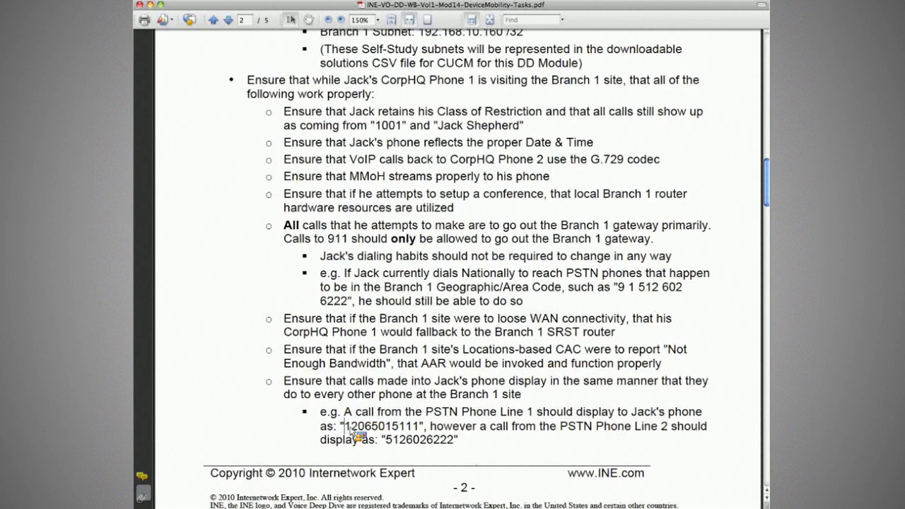
pyautogui.moveTo(346, 427); pyautogui.dragTo(423, 432)
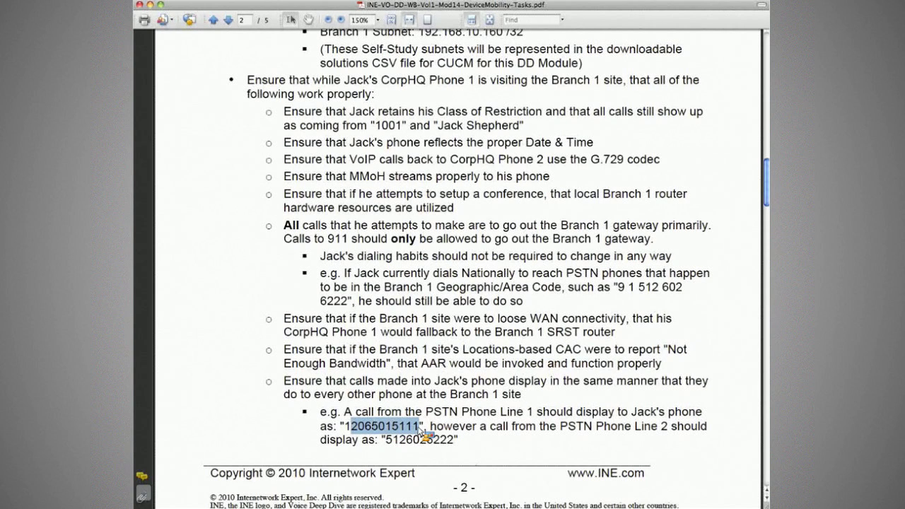
pyautogui.click(429, 428)
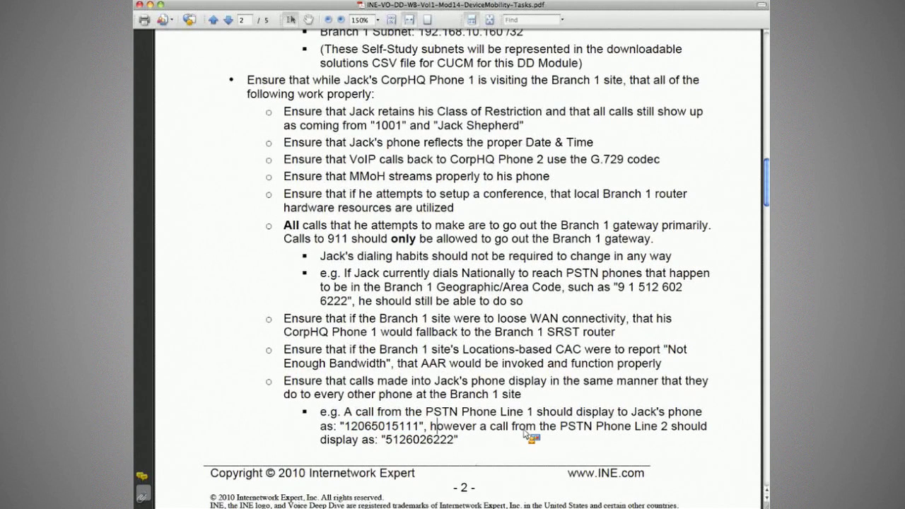
pyautogui.moveTo(560, 429); pyautogui.dragTo(667, 431)
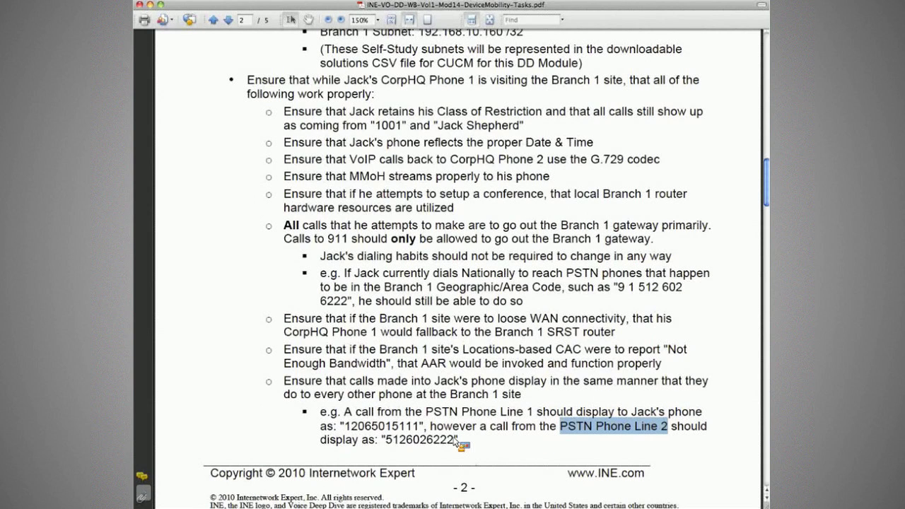
pyautogui.click(388, 444)
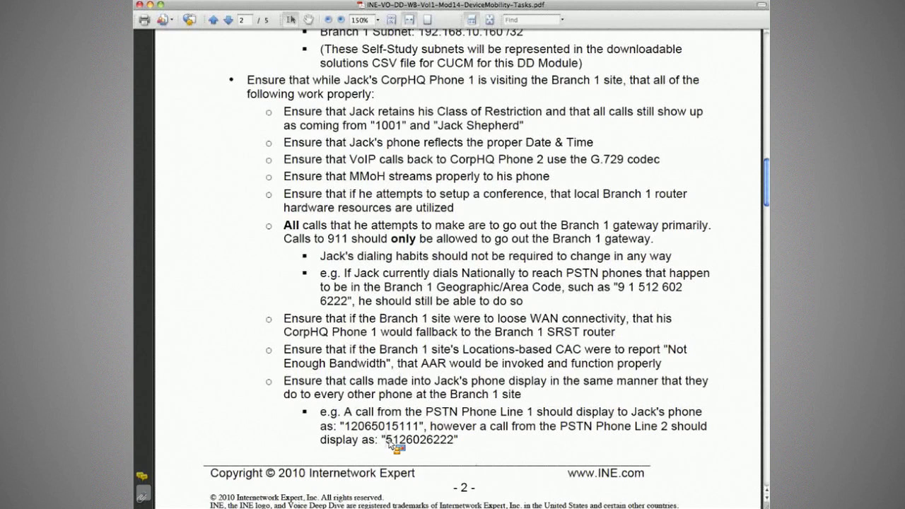
pyautogui.moveTo(388, 444); pyautogui.dragTo(453, 446)
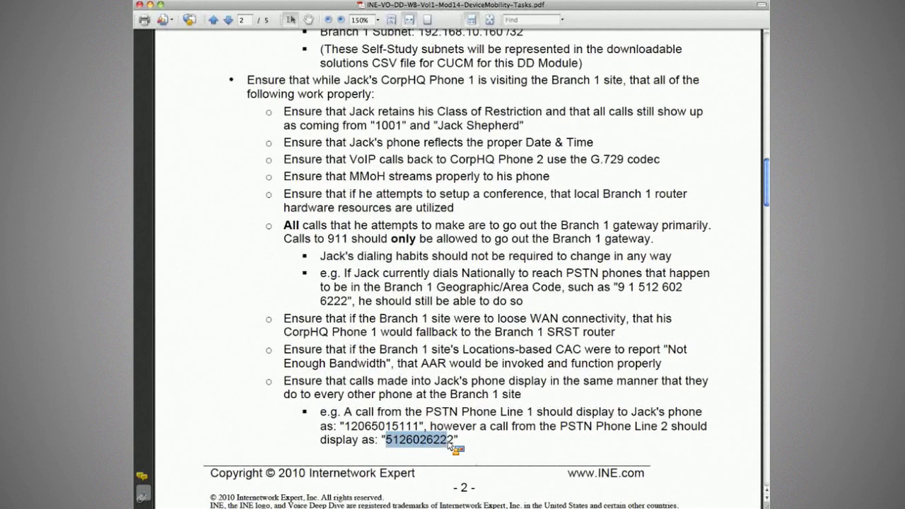
pyautogui.click(453, 446)
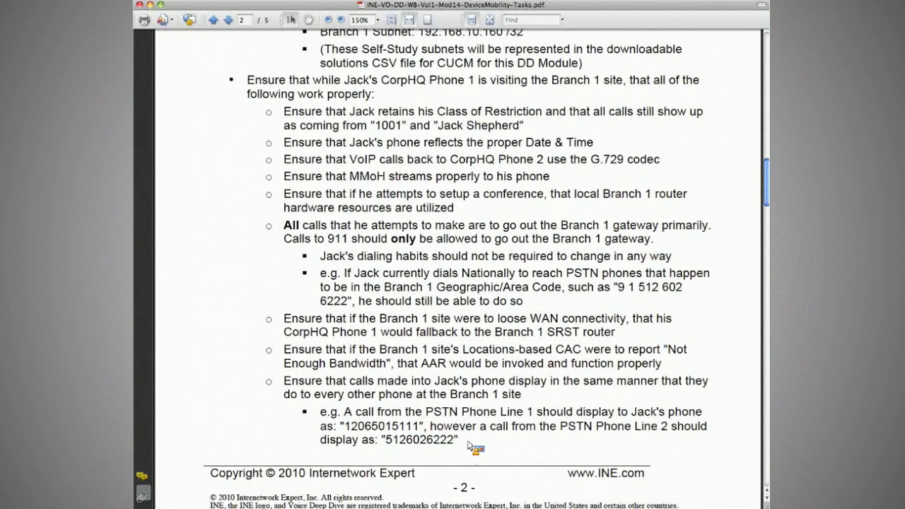
pyautogui.scroll(-3, 469, 444)
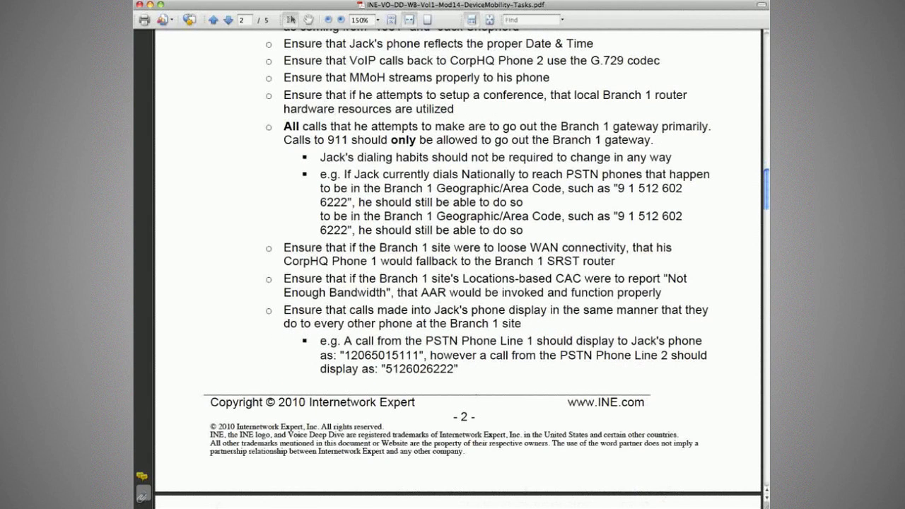
pyautogui.scroll(9, 452, 269)
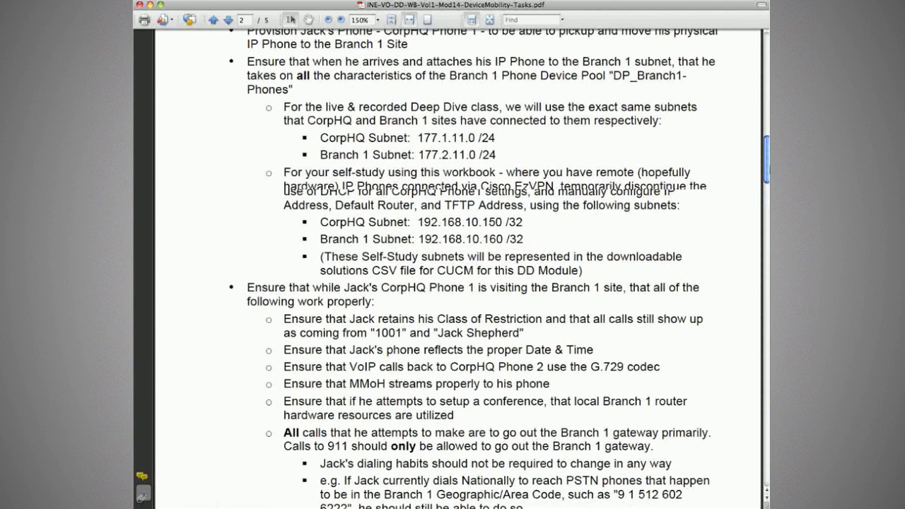
pyautogui.scroll(1, 665, 188)
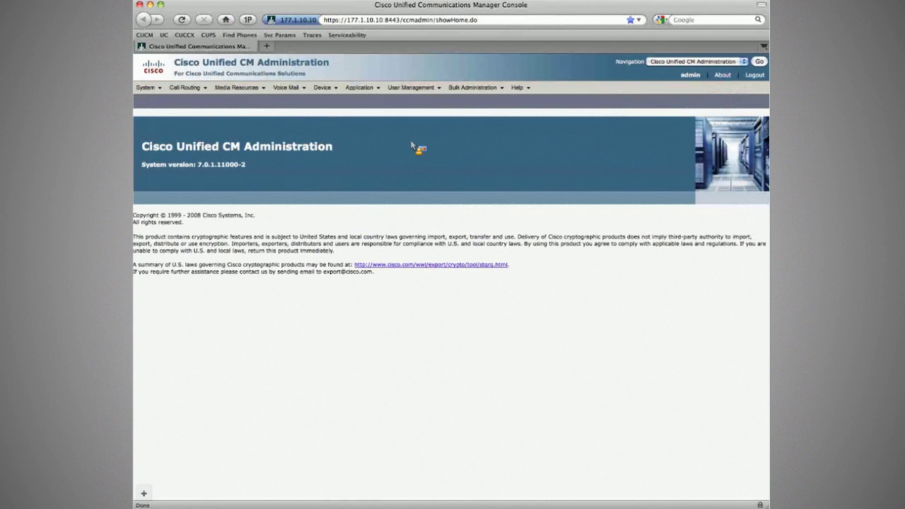
# - List the phones sorted by Description and open CorpHQ Phone1's configuration
pyautogui.moveTo(411, 87)
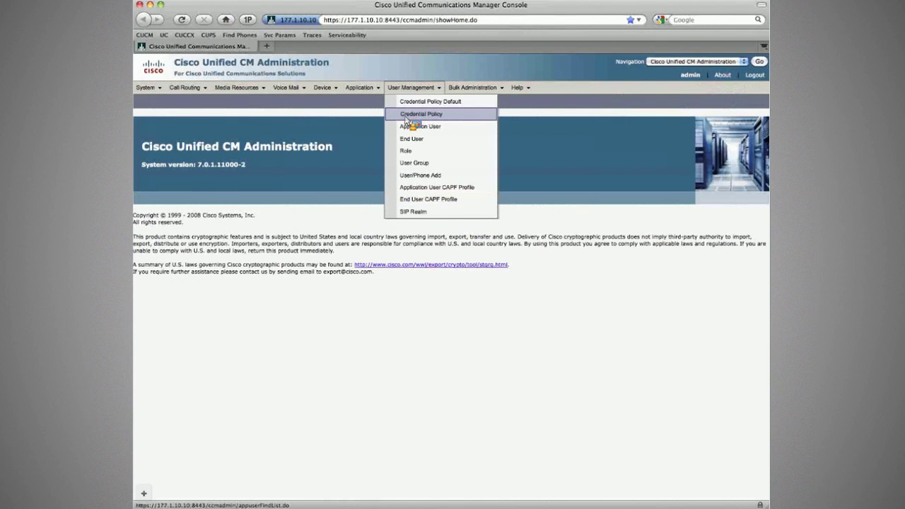
pyautogui.click(409, 138)
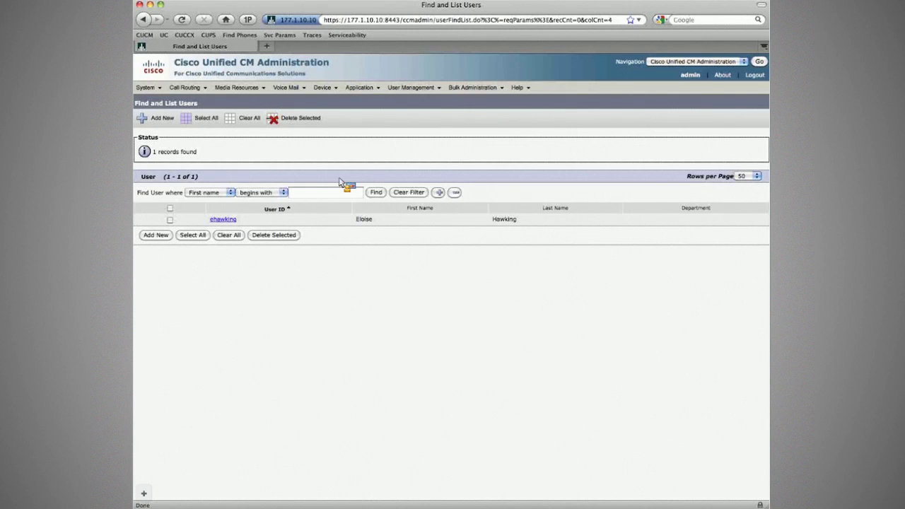
pyautogui.click(322, 88)
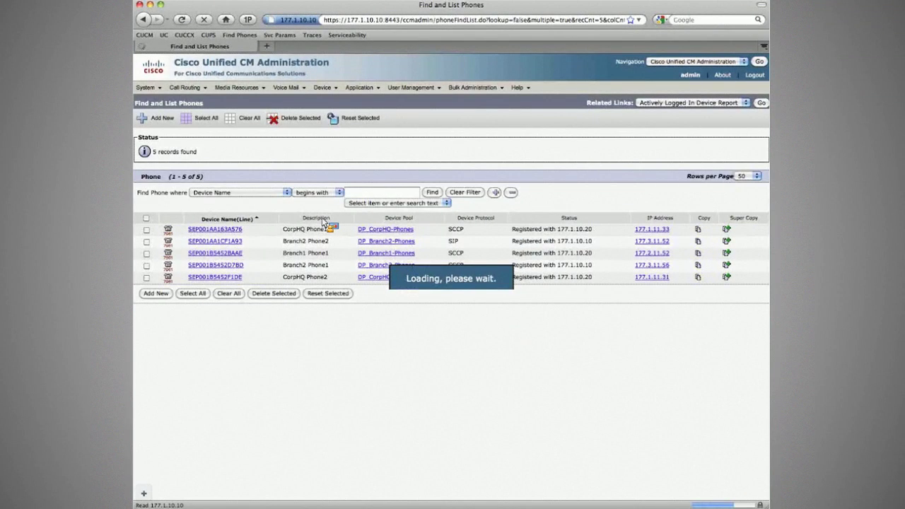
pyautogui.click(323, 220)
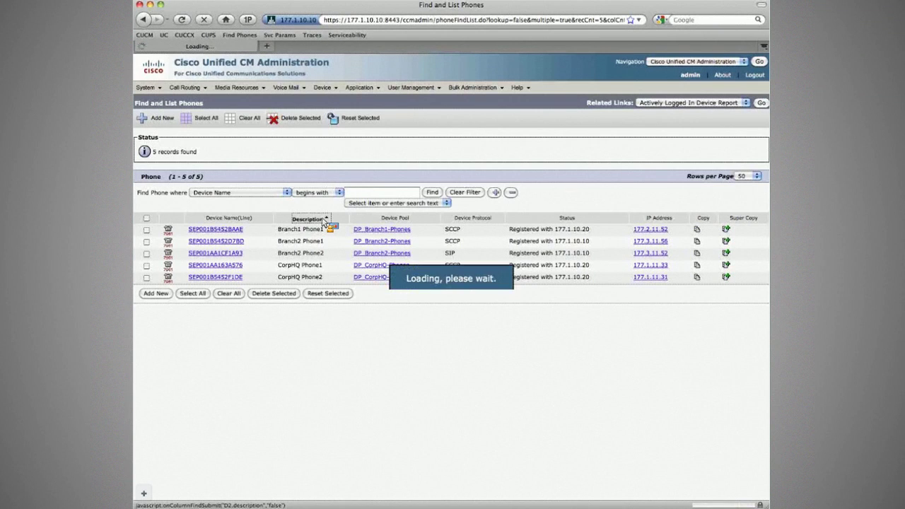
pyautogui.click(324, 222)
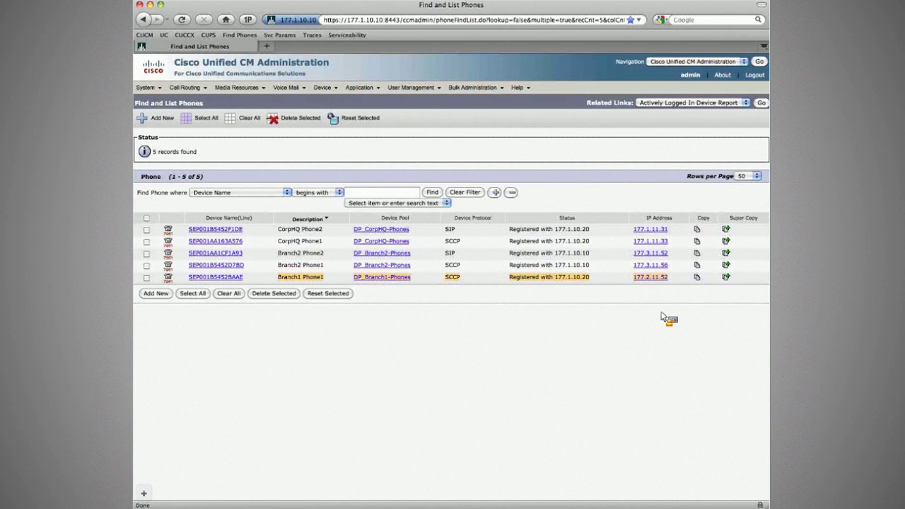
pyautogui.click(224, 242)
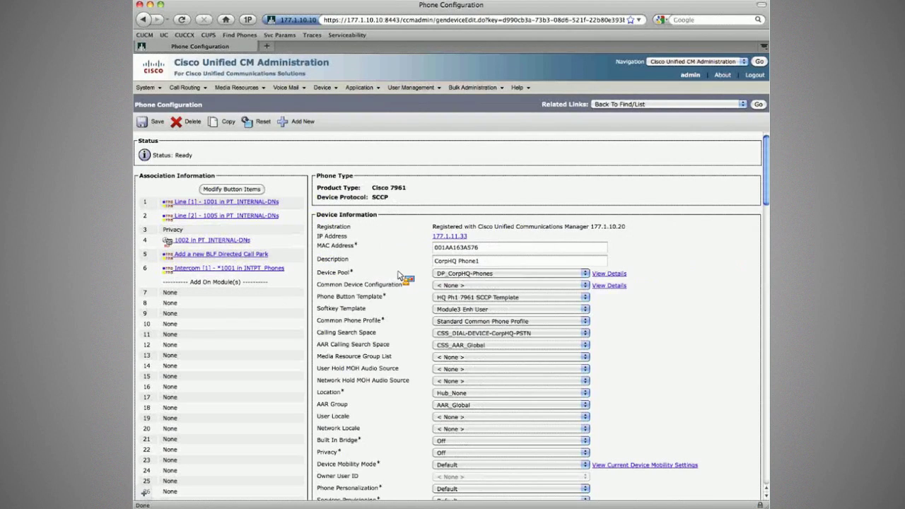
# - Set CorpHQ Phone1's Device Mobility Mode to On, save it, and reset the phone
pyautogui.scroll(-5, 400, 276)
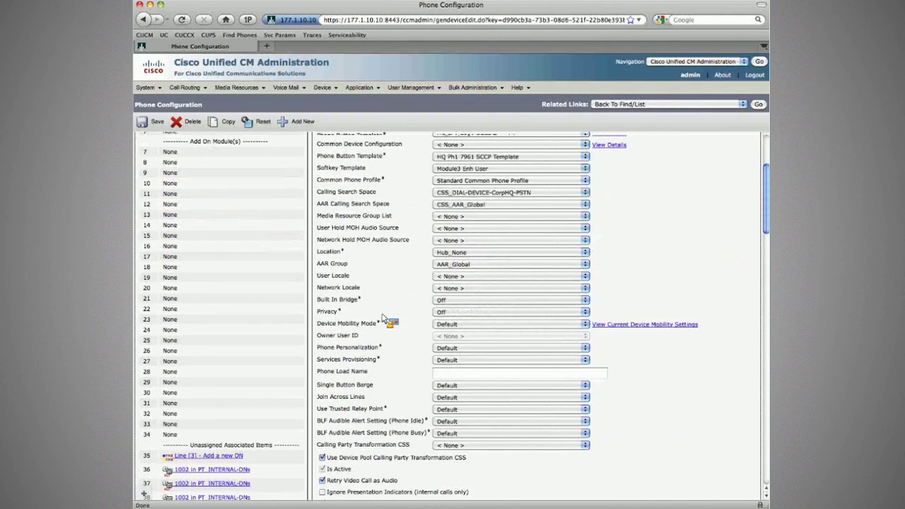
pyautogui.scroll(-1, 389, 317)
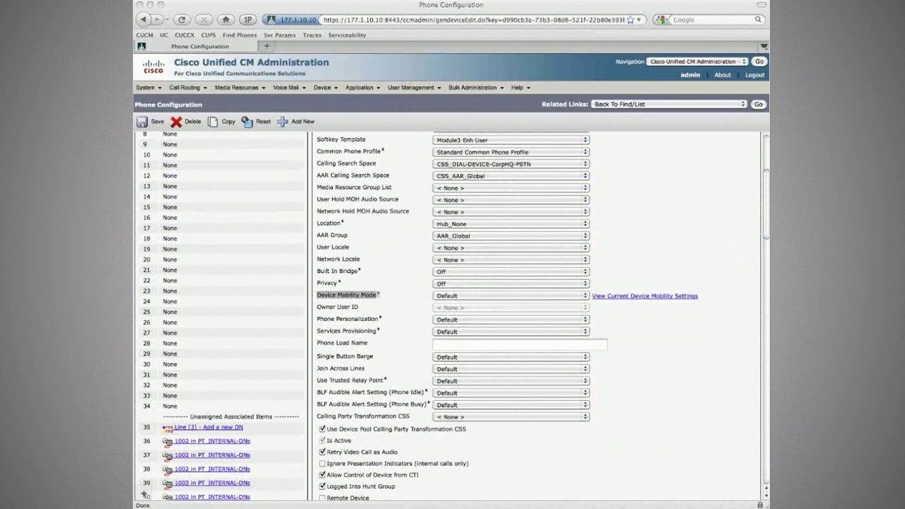
pyautogui.click(269, 236)
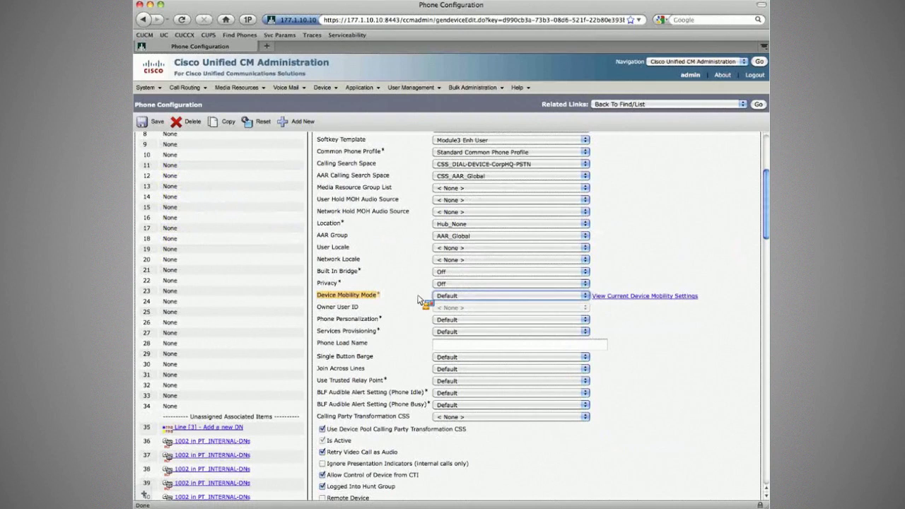
pyautogui.click(455, 296)
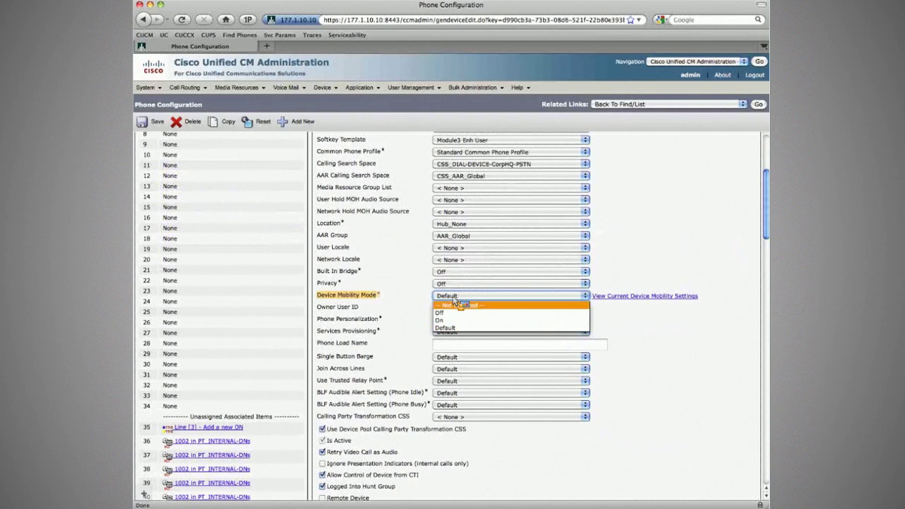
pyautogui.click(440, 321)
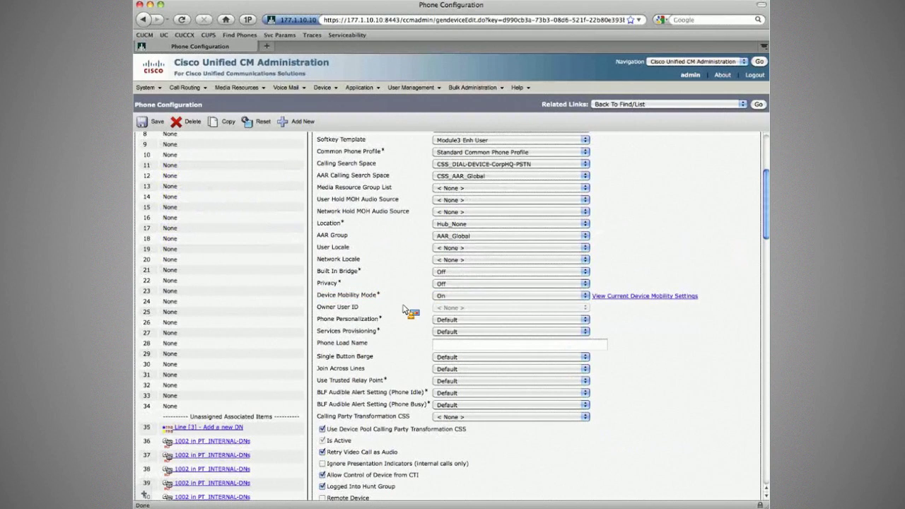
pyautogui.click(154, 123)
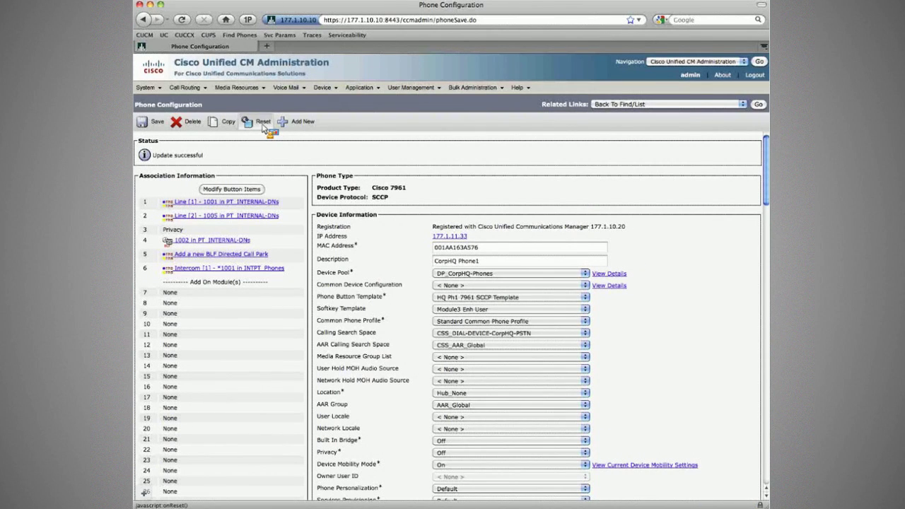
pyautogui.click(263, 123)
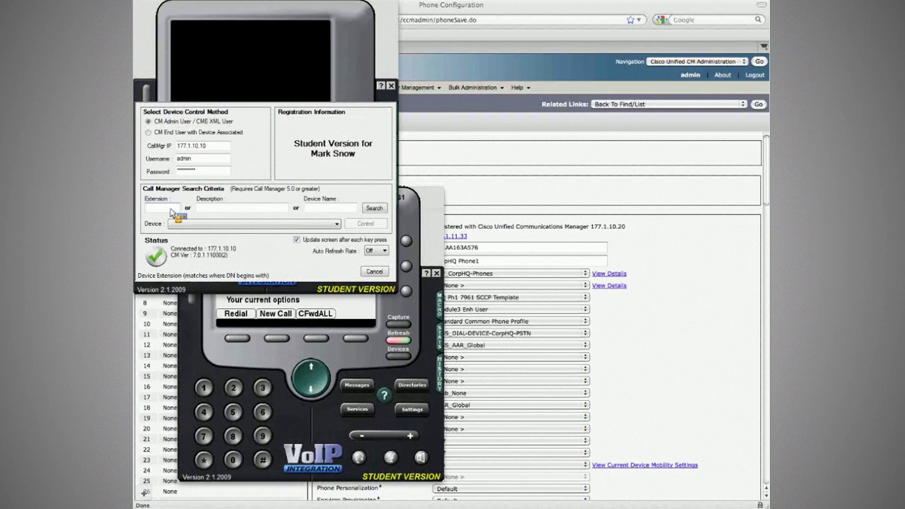
# - Find the extension 1002 phone, set auto refresh rate to 2, and take remote control
pyautogui.write('1002')
pyautogui.press('Tab')
pyautogui.click(373, 251)
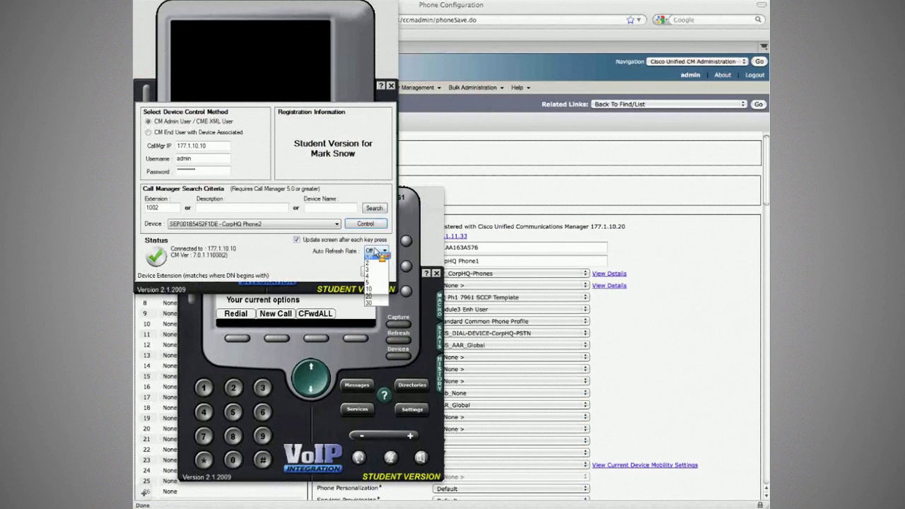
pyautogui.click(377, 266)
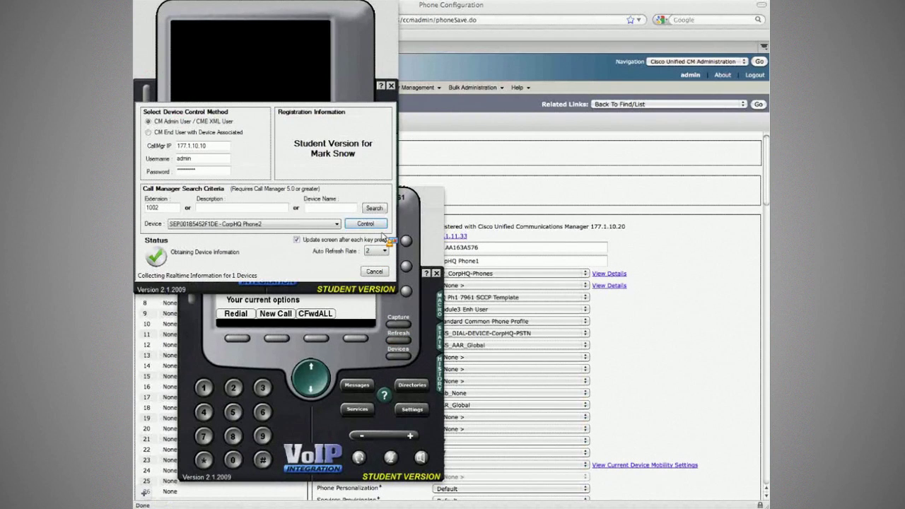
pyautogui.click(381, 227)
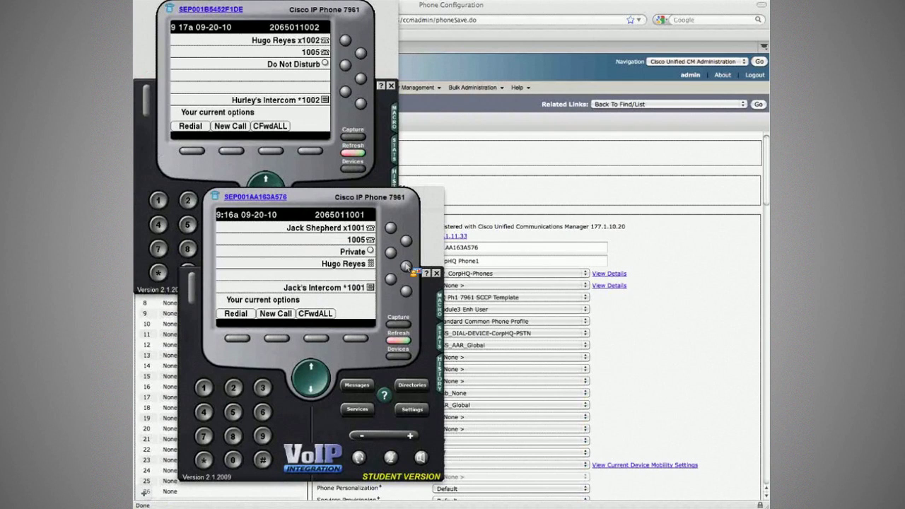
# - Speed-dial 1002 from the 1001 phone, answer on 1002, and toggle microphone mute
pyautogui.click(407, 267)
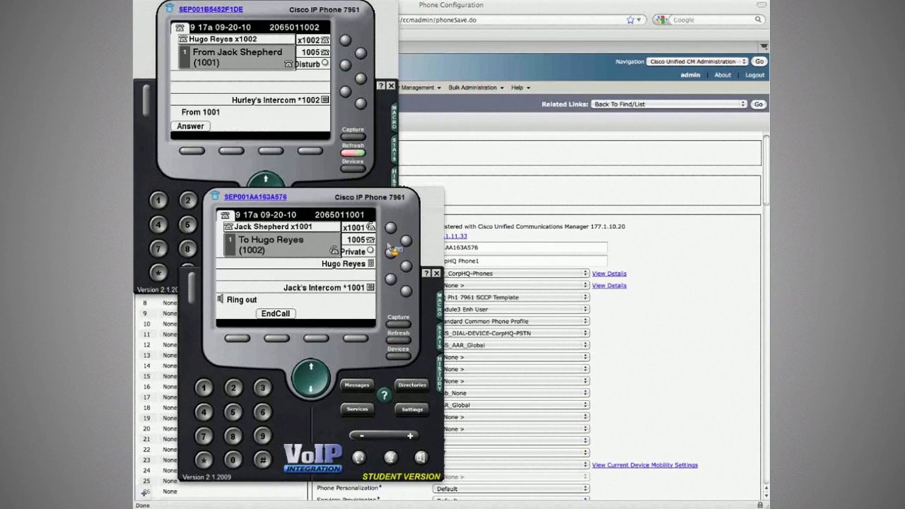
pyautogui.click(388, 182)
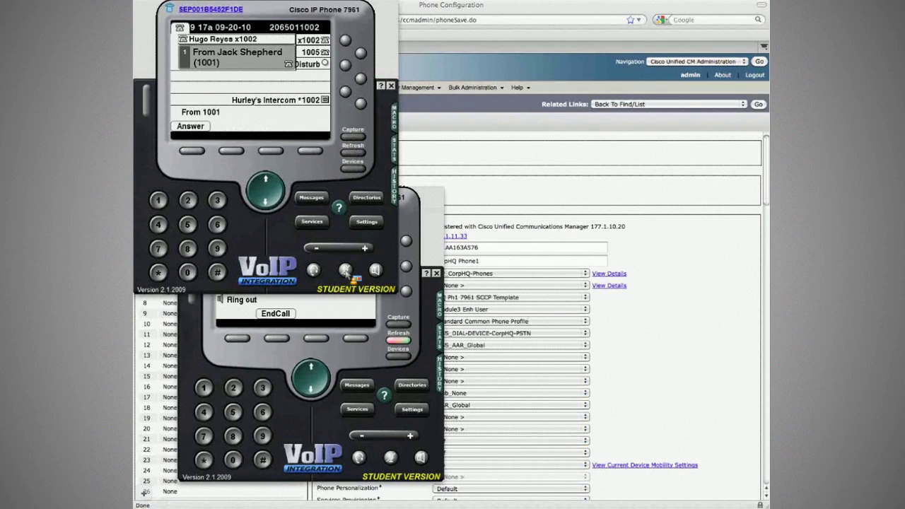
pyautogui.click(346, 270)
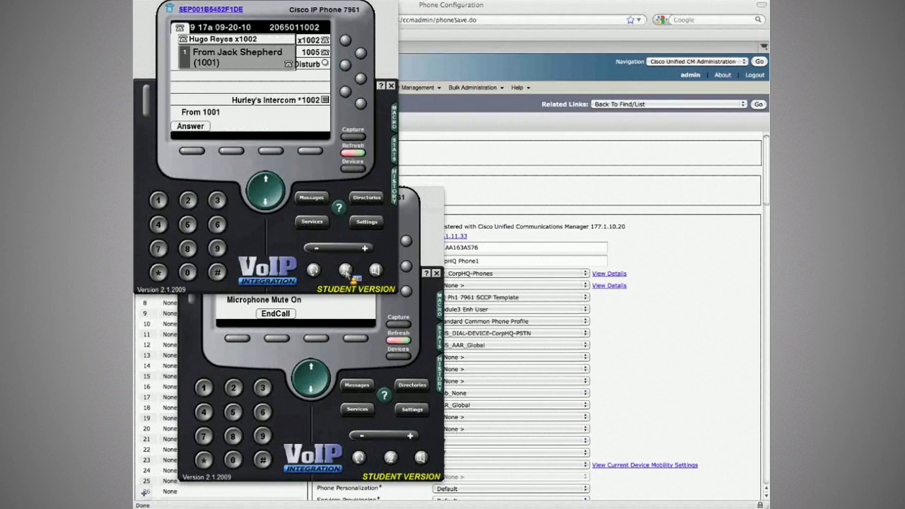
pyautogui.click(346, 269)
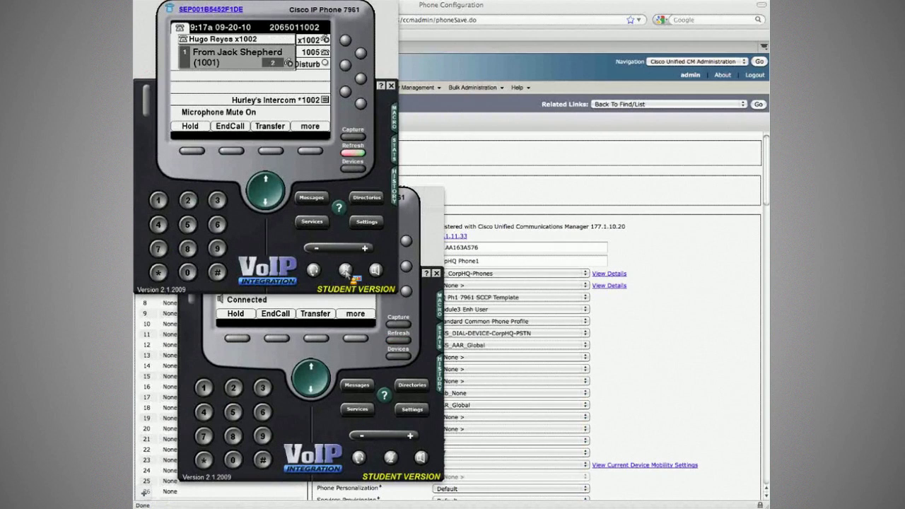
pyautogui.click(346, 269)
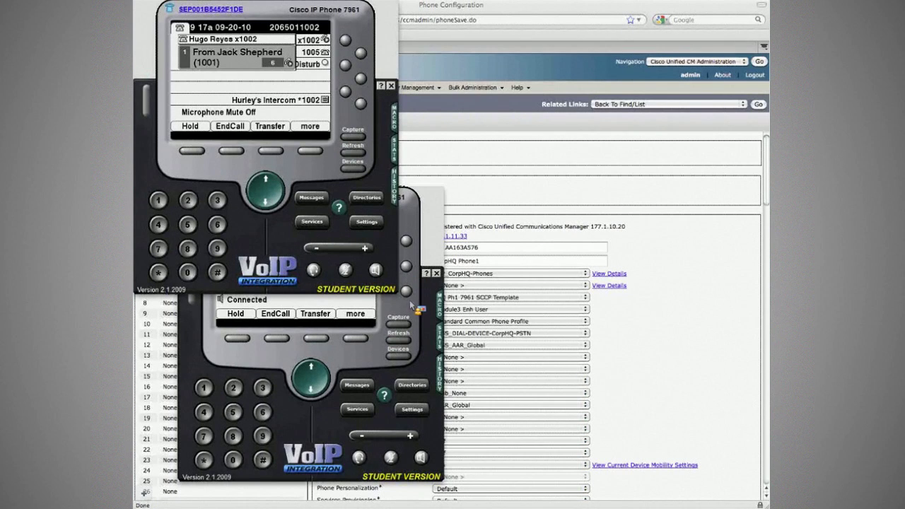
pyautogui.click(416, 330)
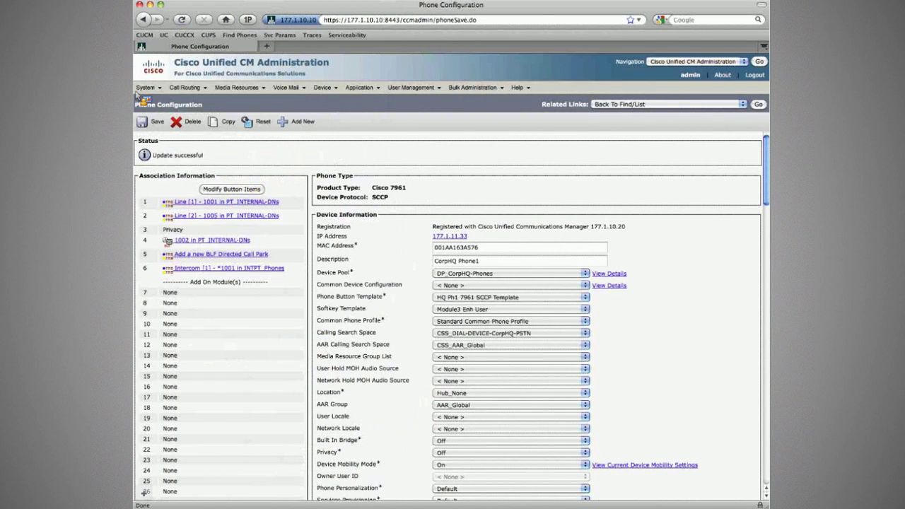
# - List all translation patterns
pyautogui.moveTo(185, 87)
pyautogui.click(227, 213)
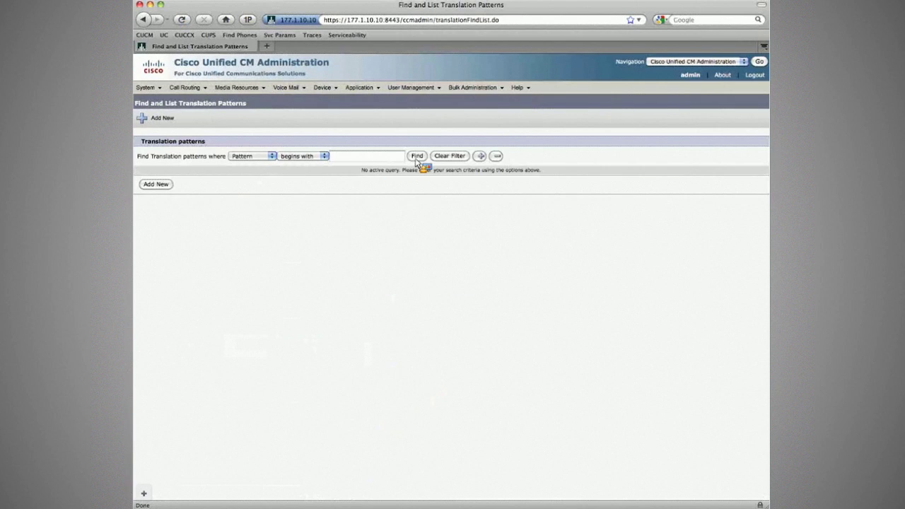
pyautogui.click(416, 157)
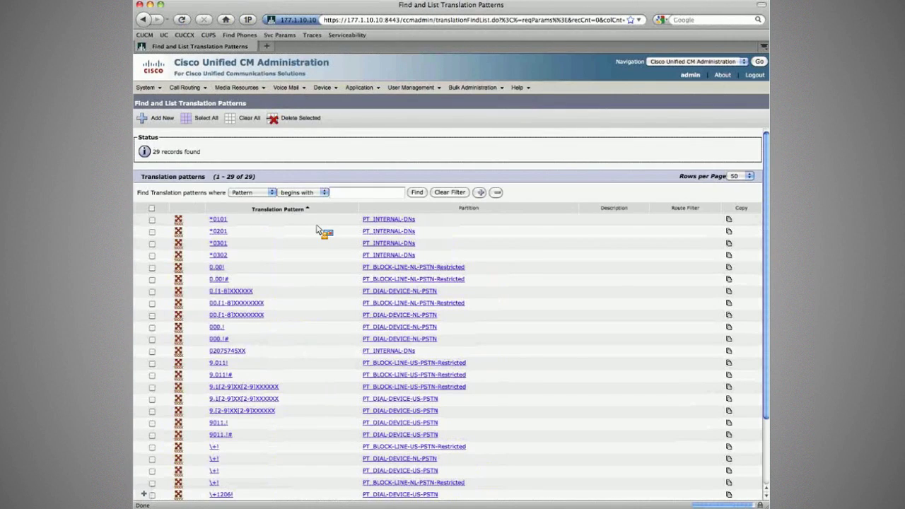
# - Show route patterns sorted by partition, filtered to partitions containing BR1
pyautogui.moveTo(186, 87)
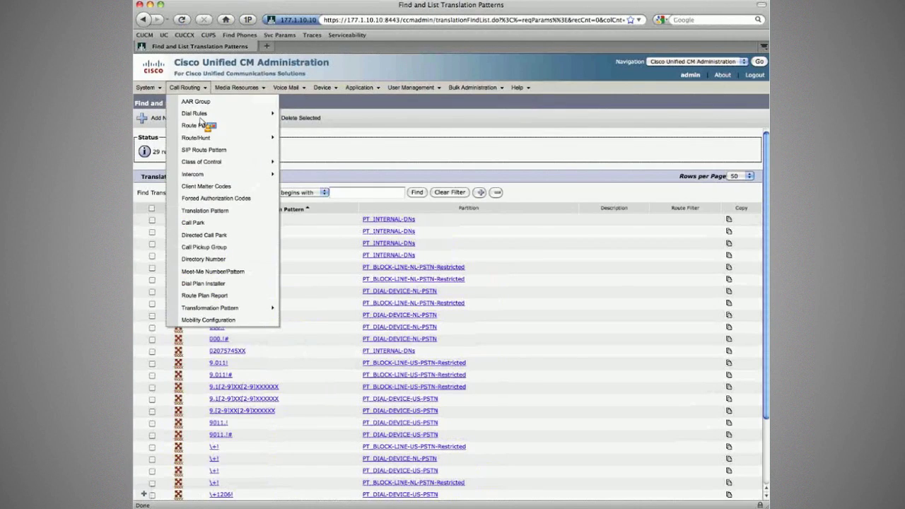
pyautogui.moveTo(226, 138)
pyautogui.click(316, 165)
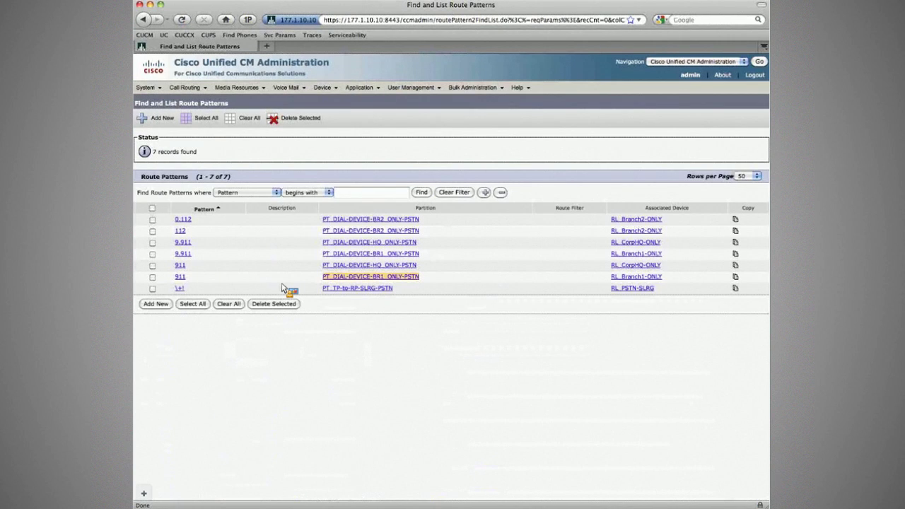
pyautogui.click(432, 210)
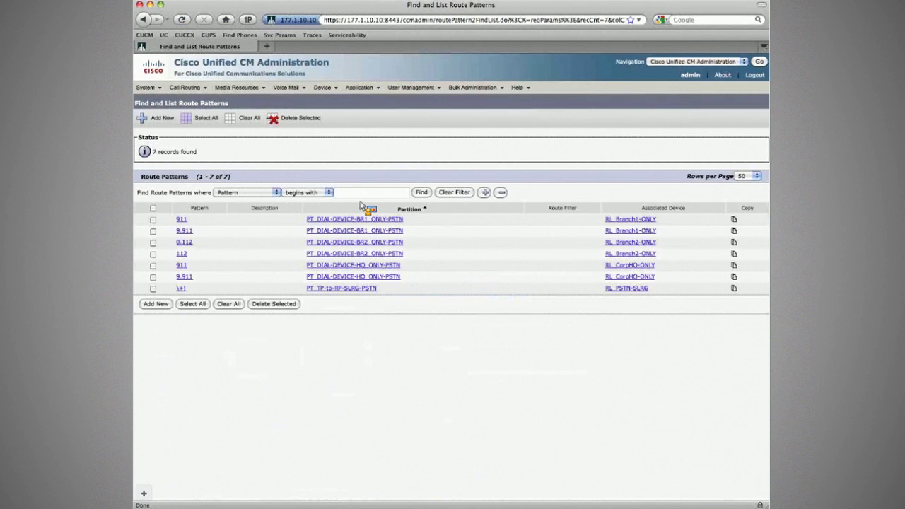
pyautogui.click(281, 211)
pyautogui.press('Tab')
pyautogui.press('c')
pyautogui.press('Tab')
pyautogui.write('B')
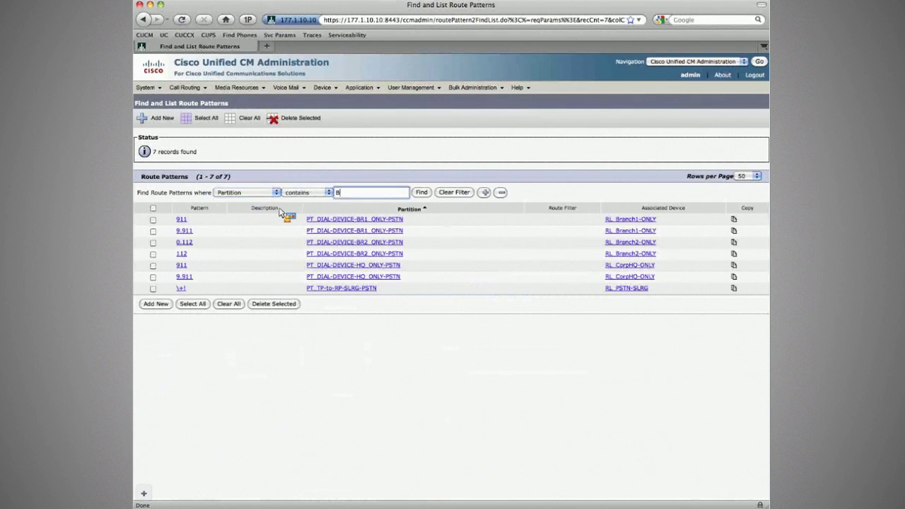
pyautogui.write('R1')
pyautogui.press('Return')
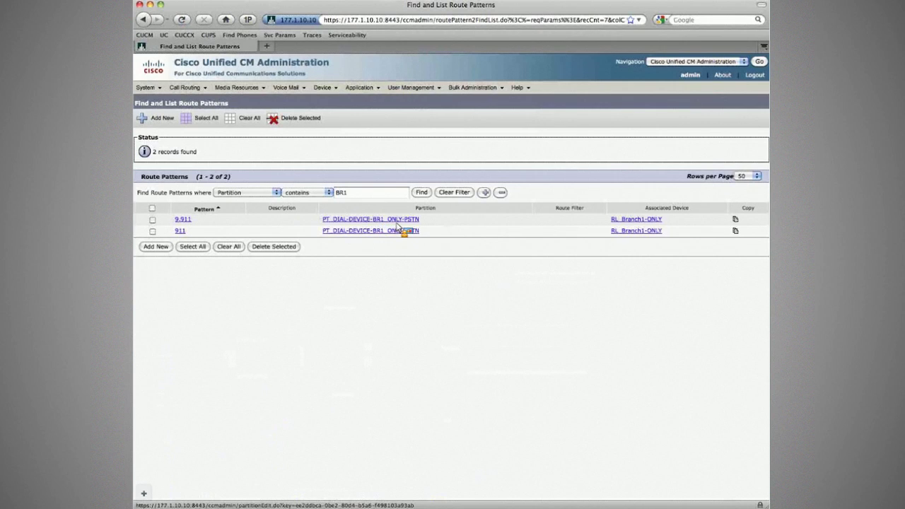
# - Filter the route patterns to BR2 partitions, then to HQ partitions
pyautogui.click(372, 196)
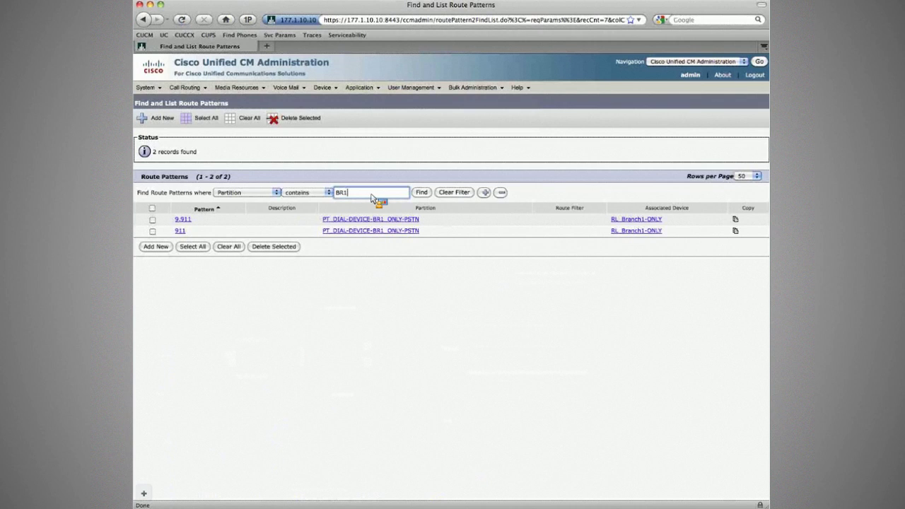
pyautogui.press('BackSpace')
pyautogui.write('2')
pyautogui.press('Return')
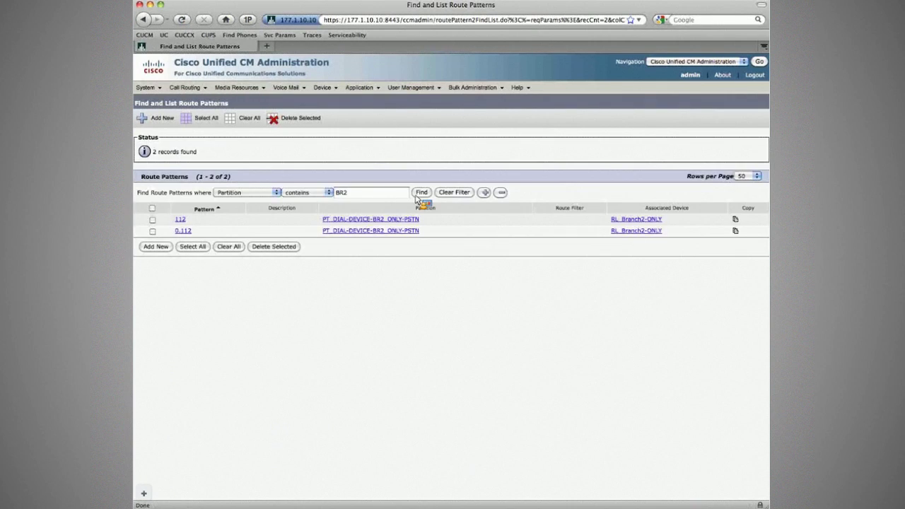
pyautogui.click(382, 195)
pyautogui.press('BackSpace')
pyautogui.write('3')
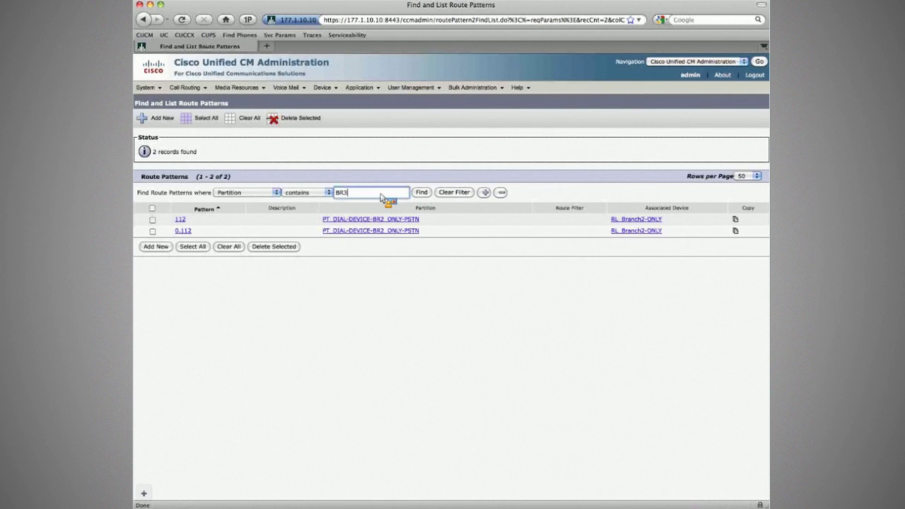
pyautogui.press('BackSpace')
pyautogui.press('BackSpace')
pyautogui.press('BackSpace')
pyautogui.write('HQ')
pyautogui.press('Return')
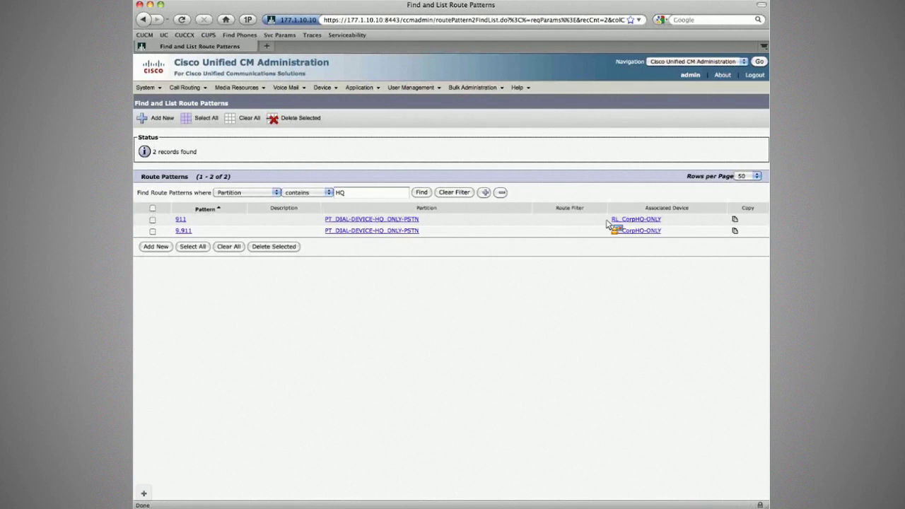
# - Re-filter the route patterns to BR1 partitions, then to BR2 partitions
pyautogui.moveTo(607, 225); pyautogui.dragTo(357, 196)
pyautogui.write('BR1')
pyautogui.press('Return')
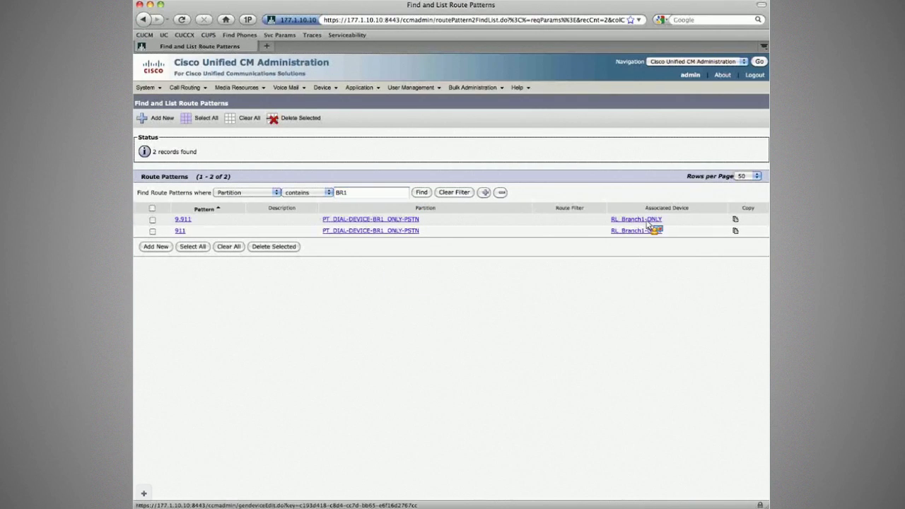
pyautogui.moveTo(647, 224)
pyautogui.mouseDown()
pyautogui.moveTo(573, 236)
pyautogui.moveTo(380, 198)
pyautogui.moveTo(635, 227)
pyautogui.mouseUp()
pyautogui.press('BackSpace')
pyautogui.write('2')
pyautogui.press('Return')
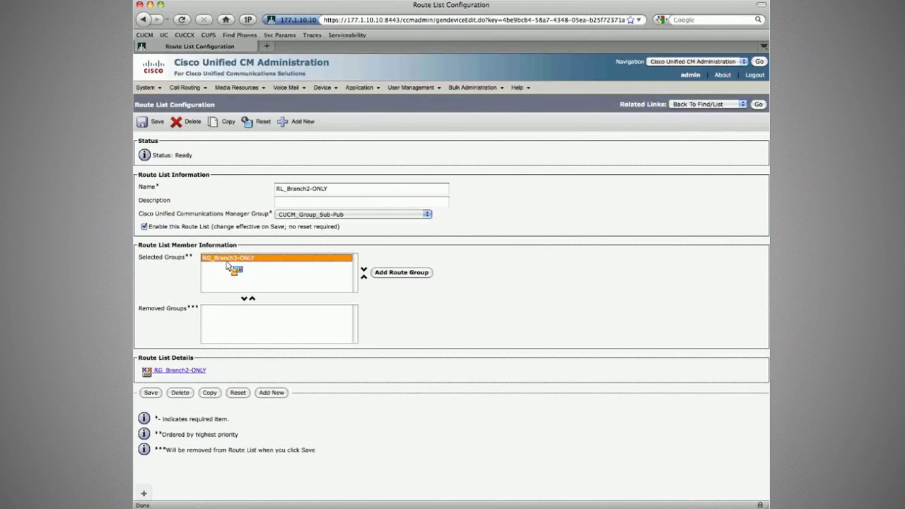
# - List the route groups and browse the three backup route groups
pyautogui.click(184, 88)
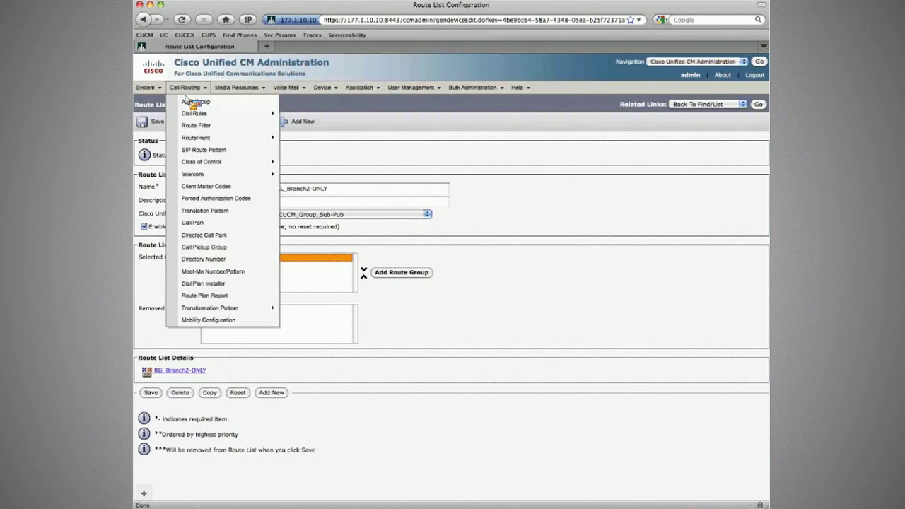
pyautogui.moveTo(233, 139)
pyautogui.click(347, 140)
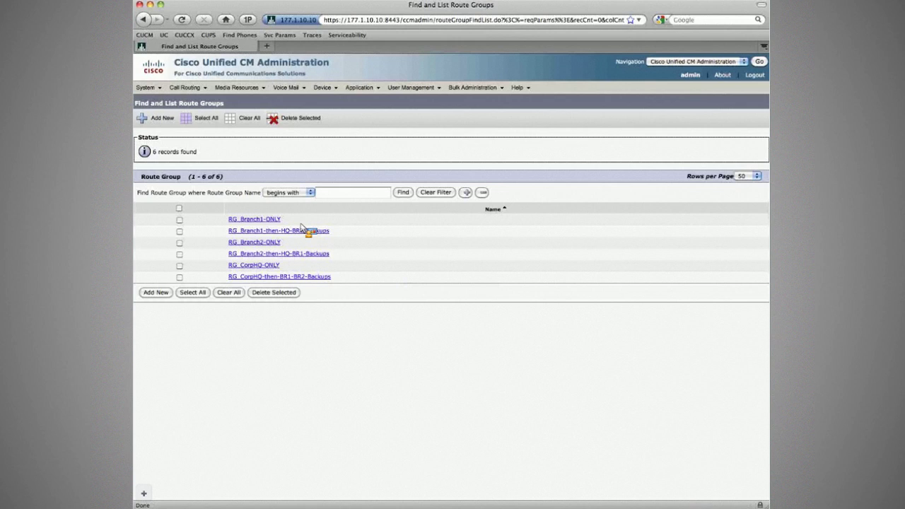
pyautogui.click(237, 253)
pyautogui.click(245, 277)
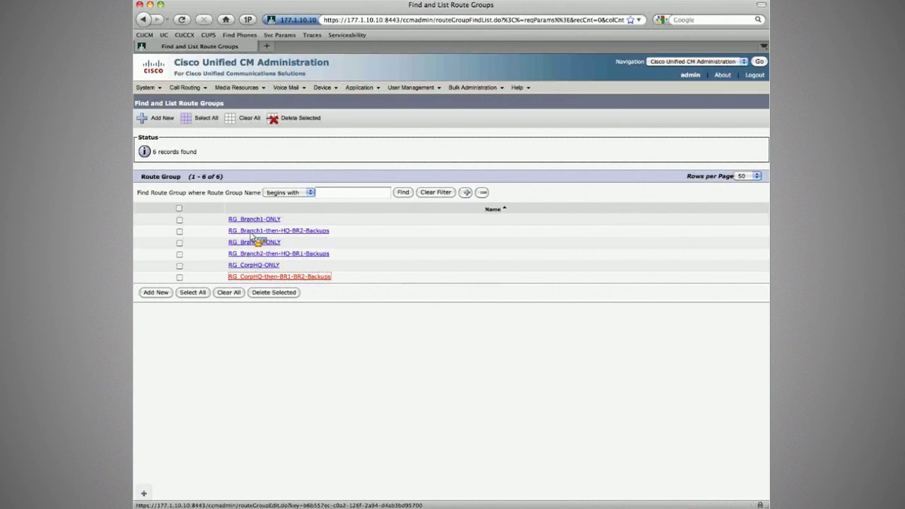
pyautogui.click(251, 232)
# - Open each backup route group in its own tab and view RG_Branch1-then-HQ-BR2-Backups
pyautogui.moveTo(253, 237)
pyautogui.mouseDown()
pyautogui.moveTo(290, 242)
pyautogui.moveTo(261, 270)
pyautogui.moveTo(263, 280)
pyautogui.moveTo(358, 270)
pyautogui.moveTo(257, 235)
pyautogui.mouseUp()
pyautogui.keyDown('super'); pyautogui.click(257, 235); pyautogui.keyUp('super')
pyautogui.keyDown('super'); pyautogui.click(258, 253); pyautogui.keyUp('super')
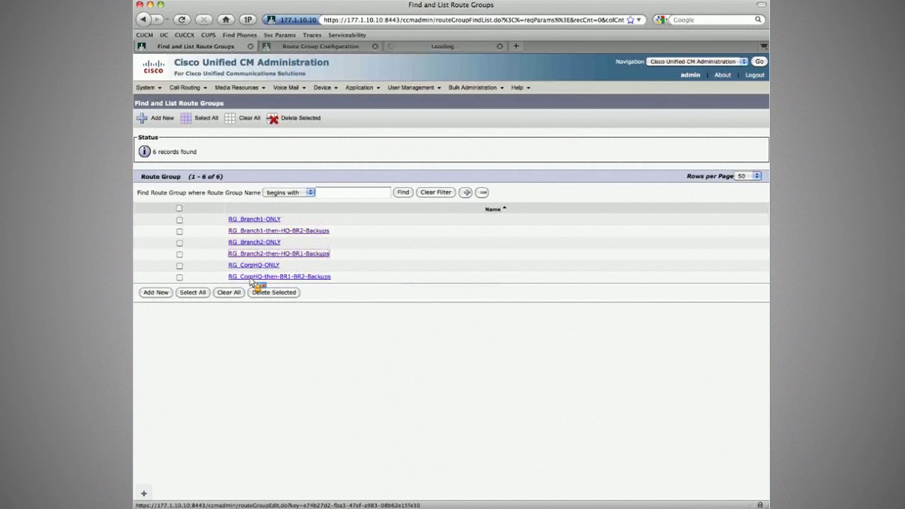
pyautogui.keyDown('super'); pyautogui.click(251, 278); pyautogui.keyUp('super')
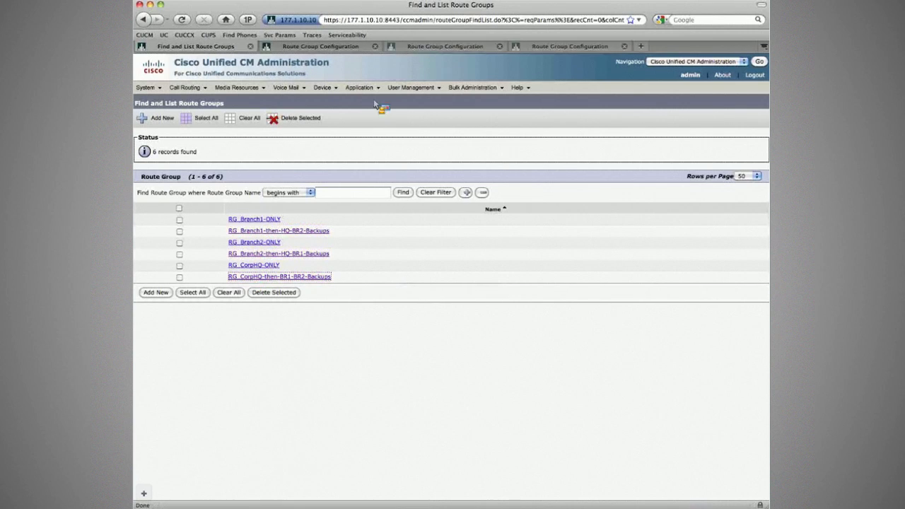
pyautogui.click(411, 50)
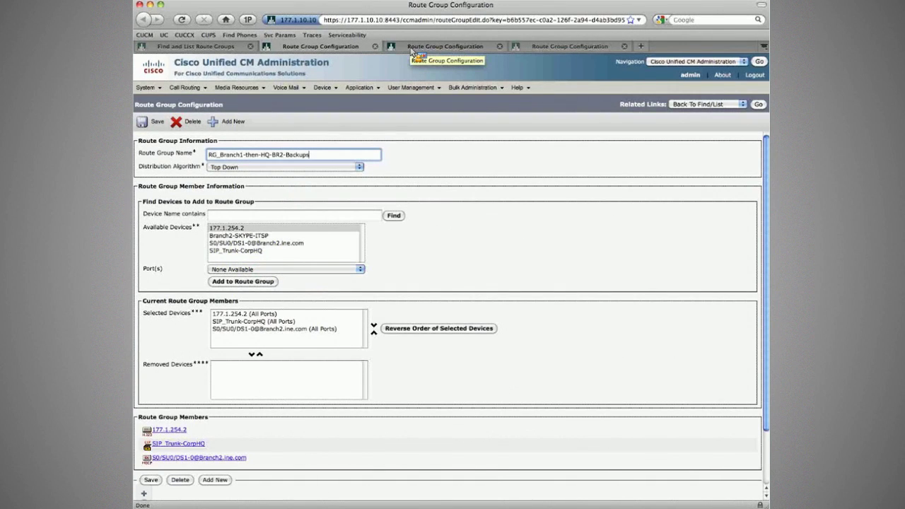
pyautogui.tripleClick(327, 155)
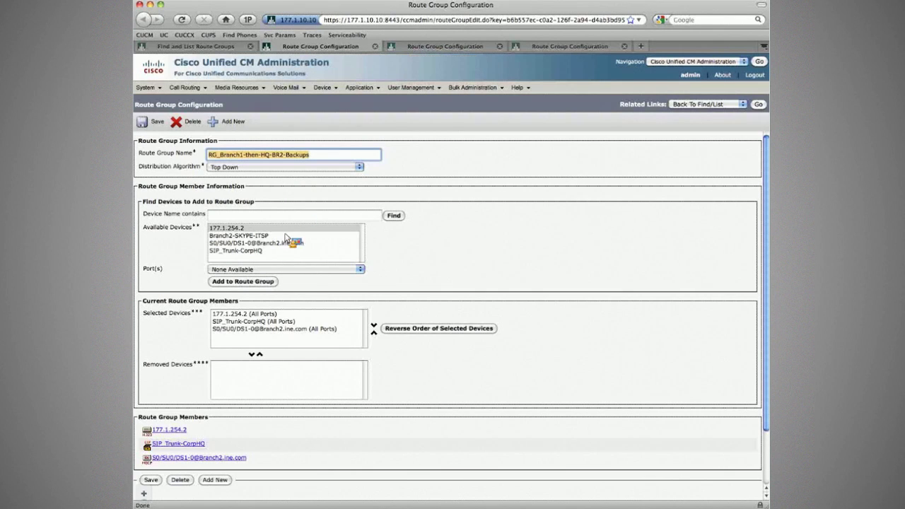
pyautogui.click(243, 314)
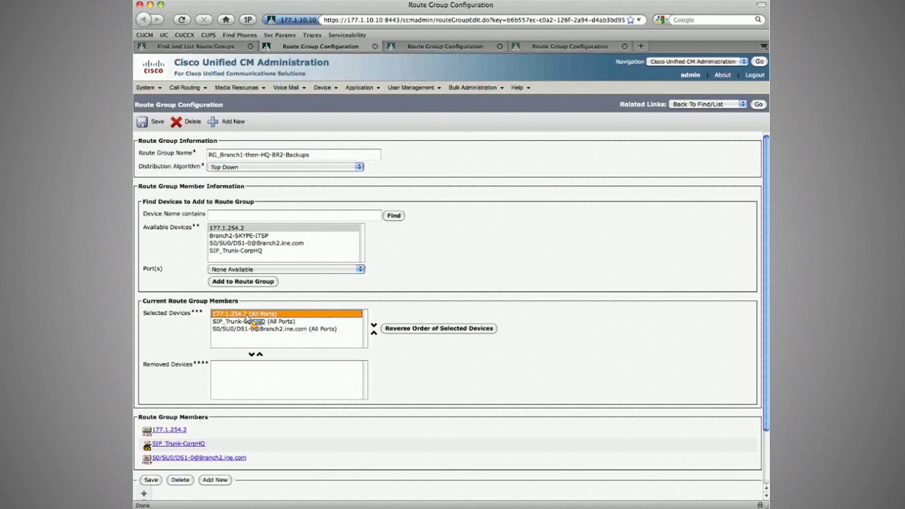
pyautogui.click(253, 321)
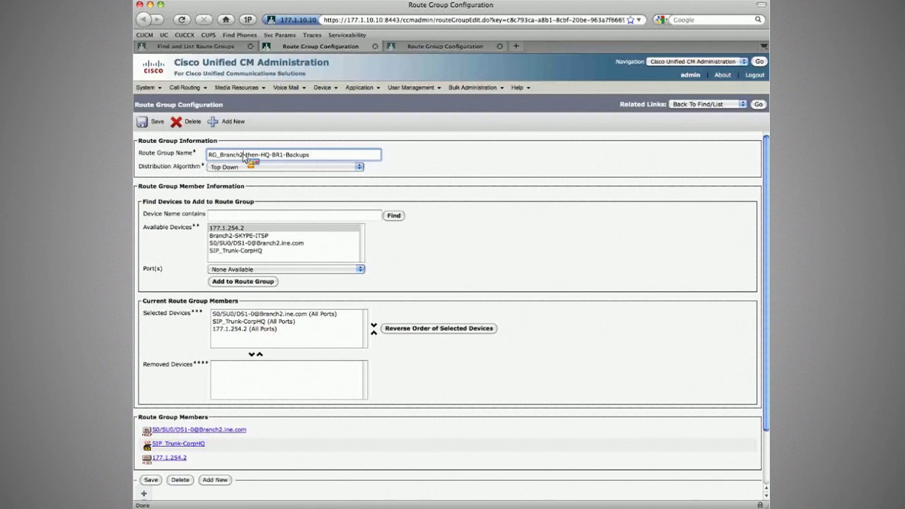
pyautogui.click(242, 329)
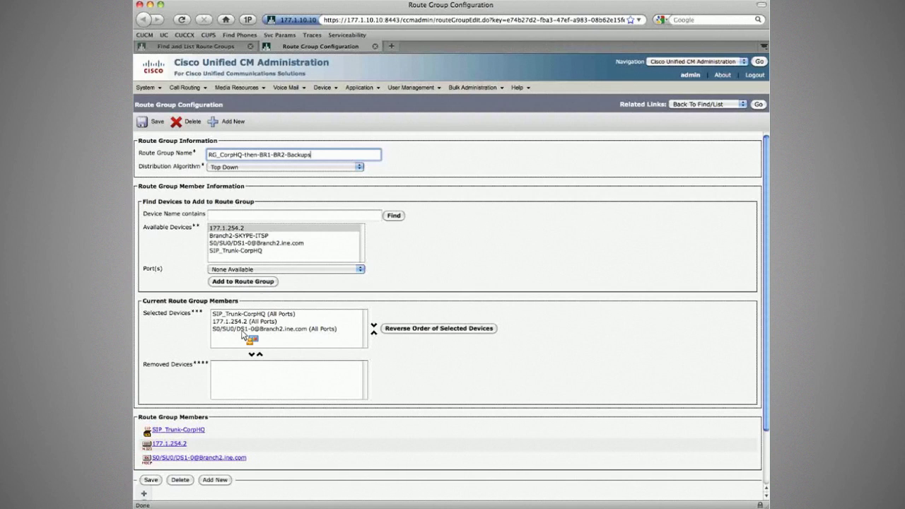
pyautogui.click(239, 313)
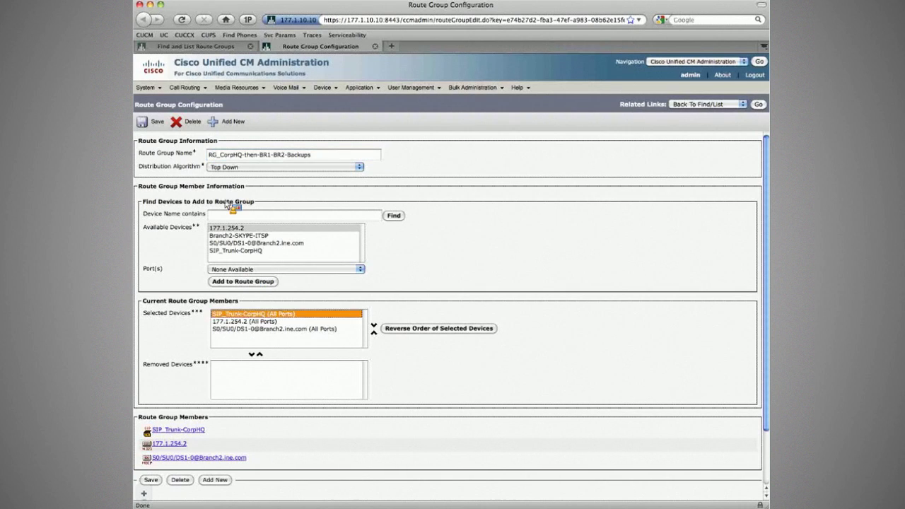
pyautogui.click(237, 322)
pyautogui.click(237, 331)
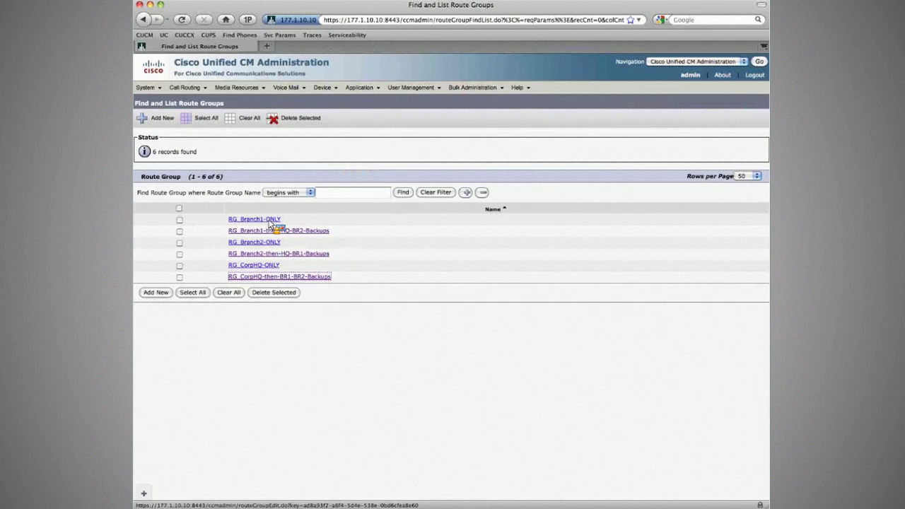
pyautogui.rightClick(270, 221)
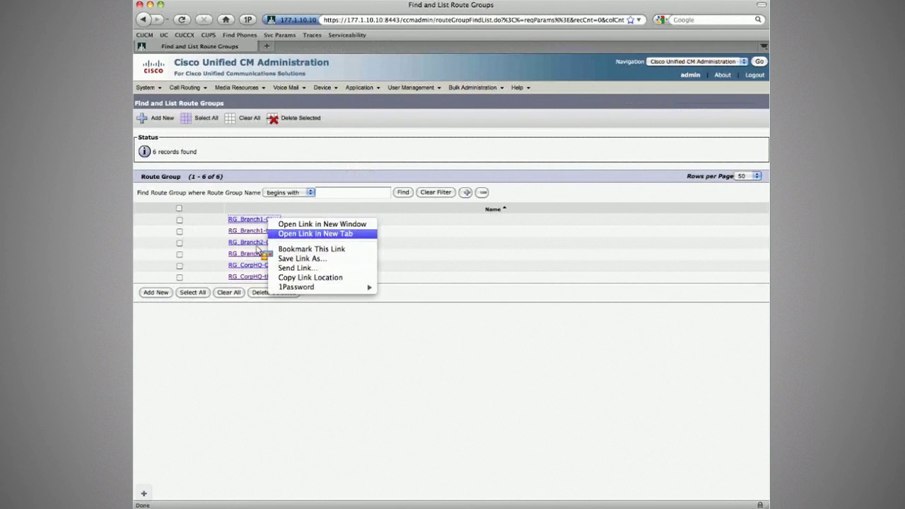
pyautogui.click(315, 233)
pyautogui.rightClick(263, 269)
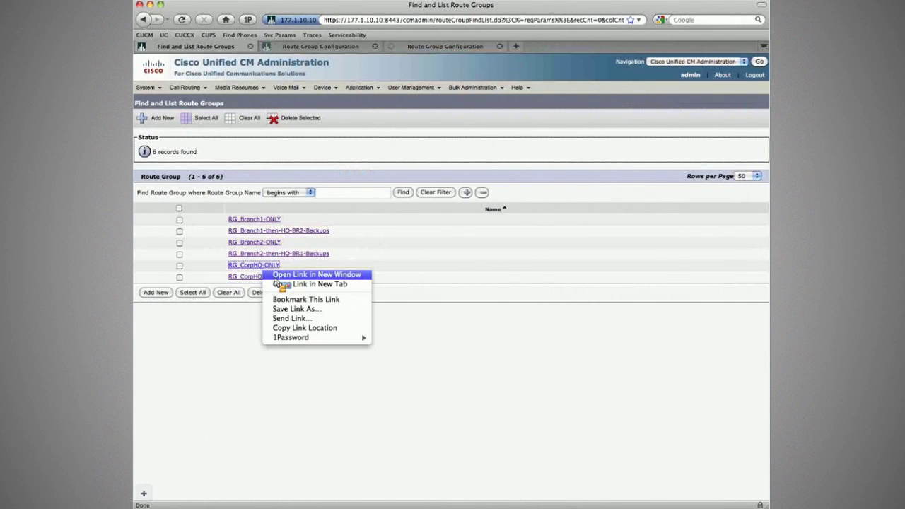
pyautogui.click(281, 284)
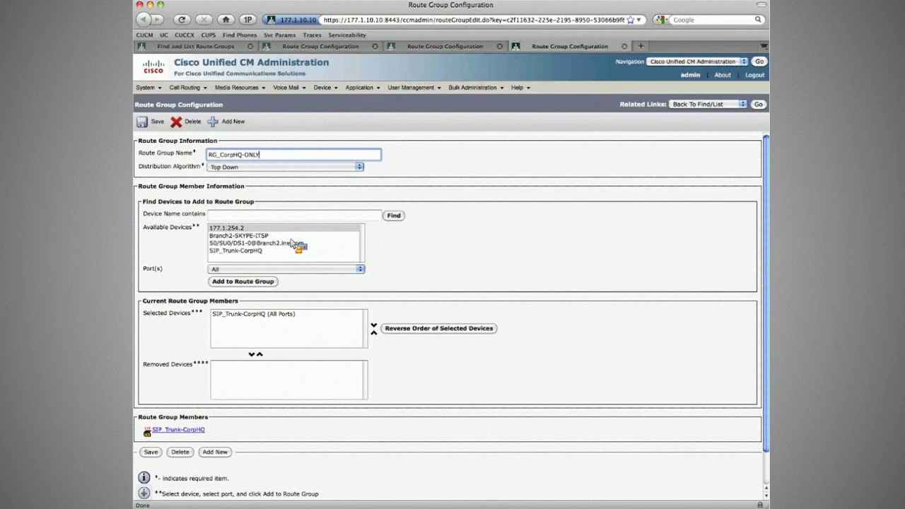
pyautogui.click(250, 316)
pyautogui.moveTo(250, 318); pyautogui.dragTo(258, 324)
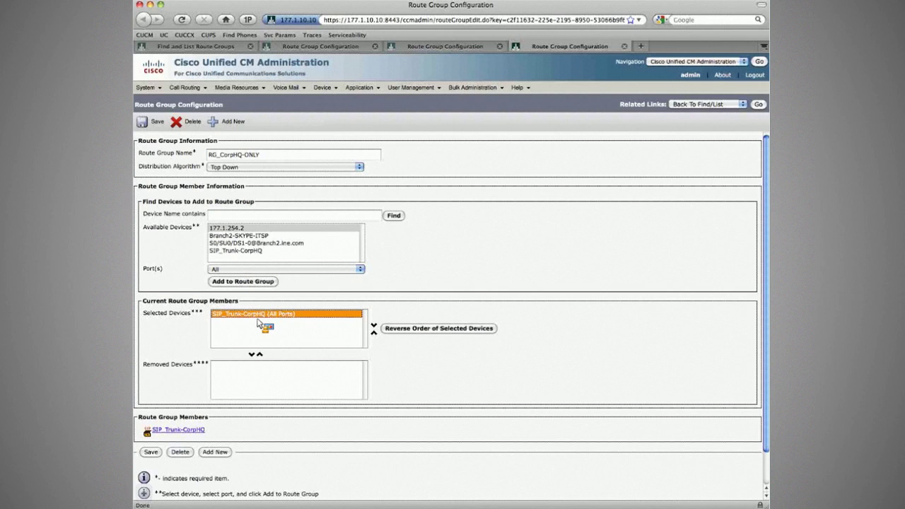
pyautogui.press('super+w')
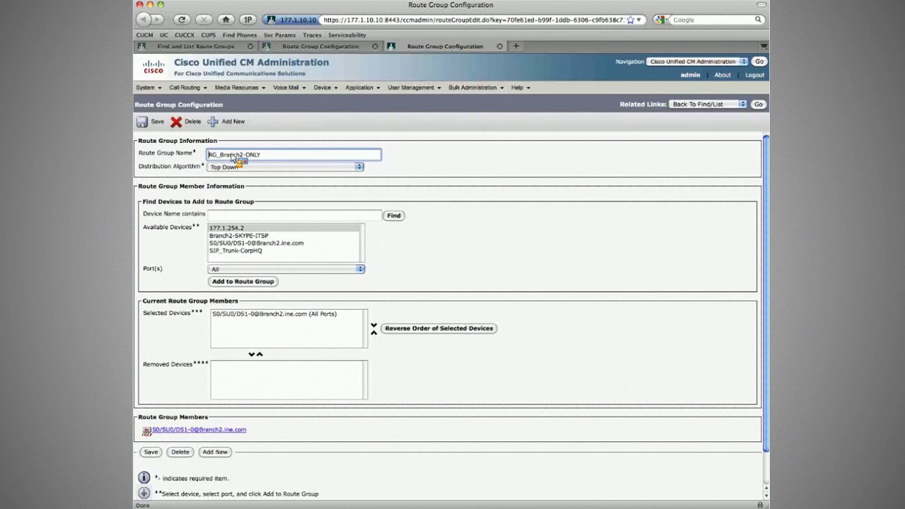
pyautogui.click(300, 313)
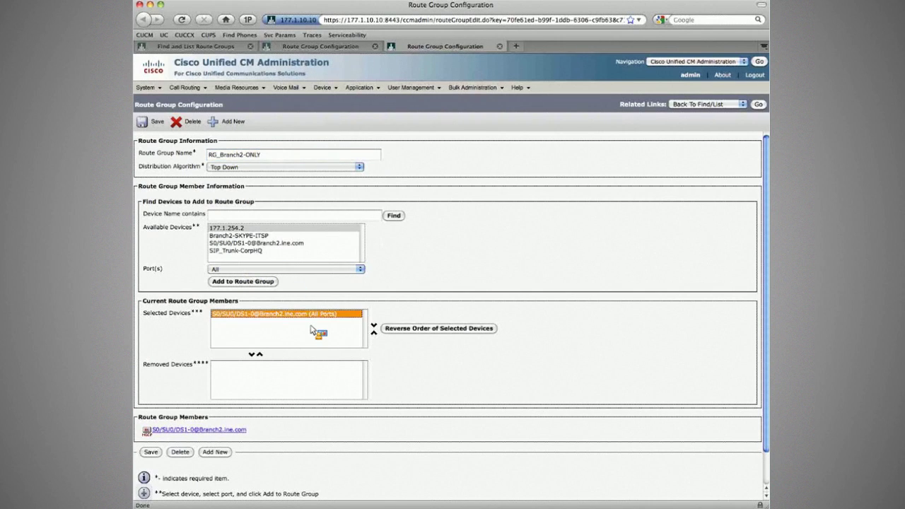
pyautogui.press('super+w')
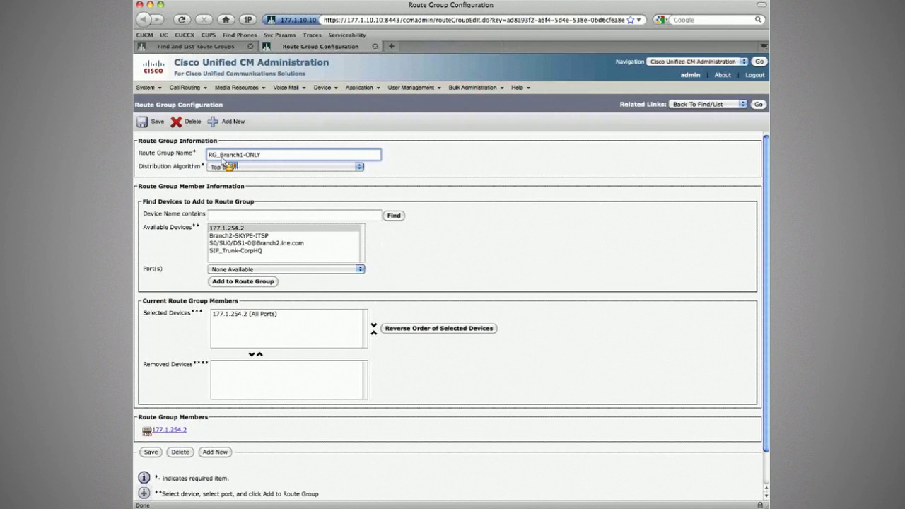
pyautogui.click(227, 313)
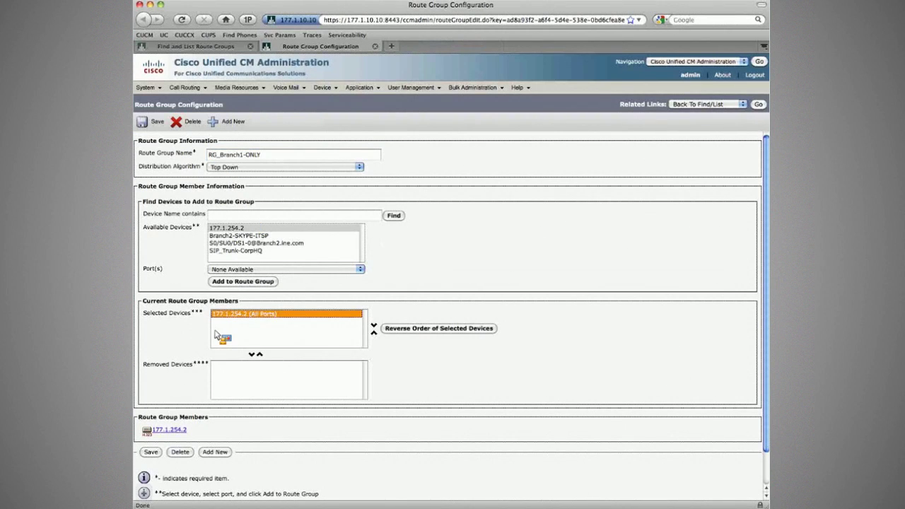
pyautogui.press('super+w')
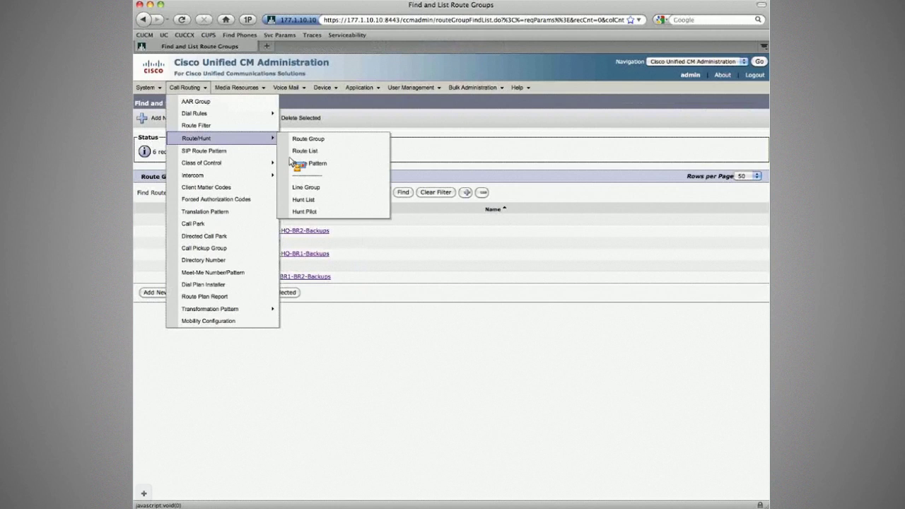
# - List all route lists and point out RL_Branch2-with-Backups and RL_Branch1-ONLY
pyautogui.click(300, 152)
pyautogui.click(389, 156)
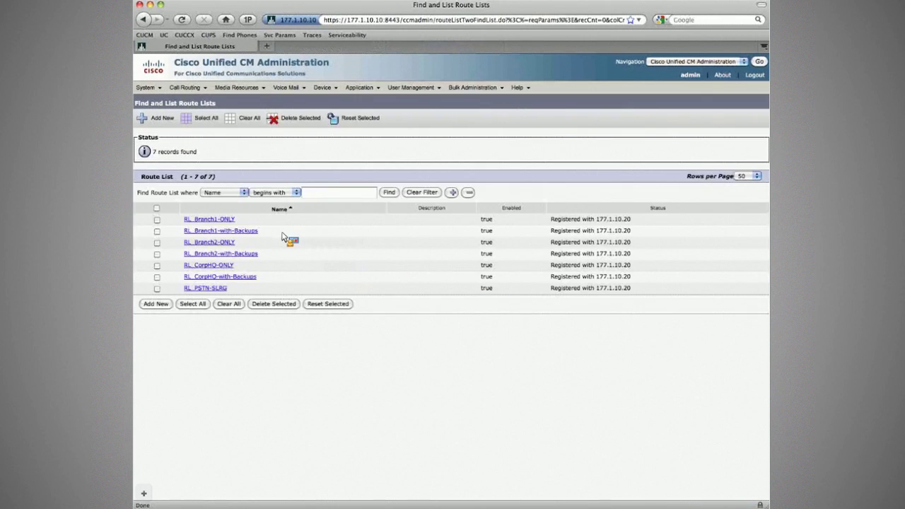
pyautogui.moveTo(259, 253); pyautogui.dragTo(174, 257)
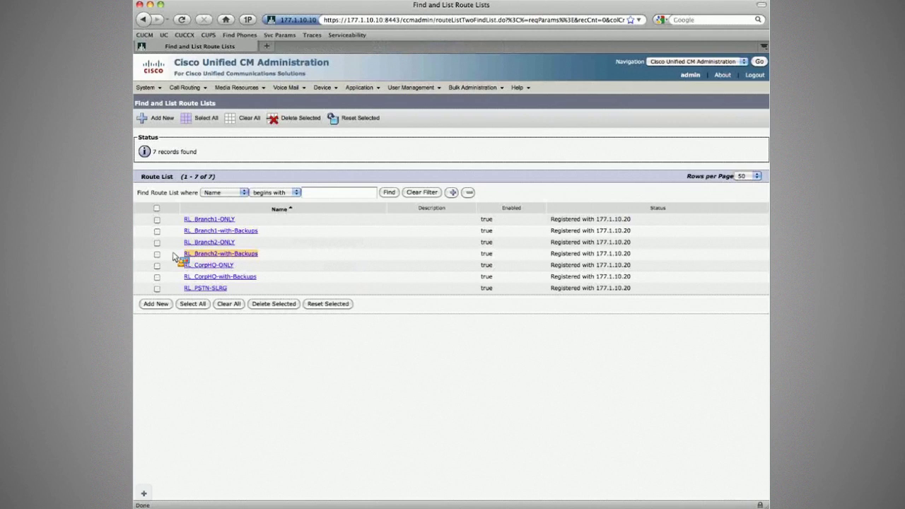
pyautogui.moveTo(235, 220); pyautogui.dragTo(169, 221)
# - Clear the BR2 filter and list every route pattern
pyautogui.moveTo(187, 87)
pyautogui.moveTo(226, 138)
pyautogui.click(303, 164)
pyautogui.doubleClick(358, 195)
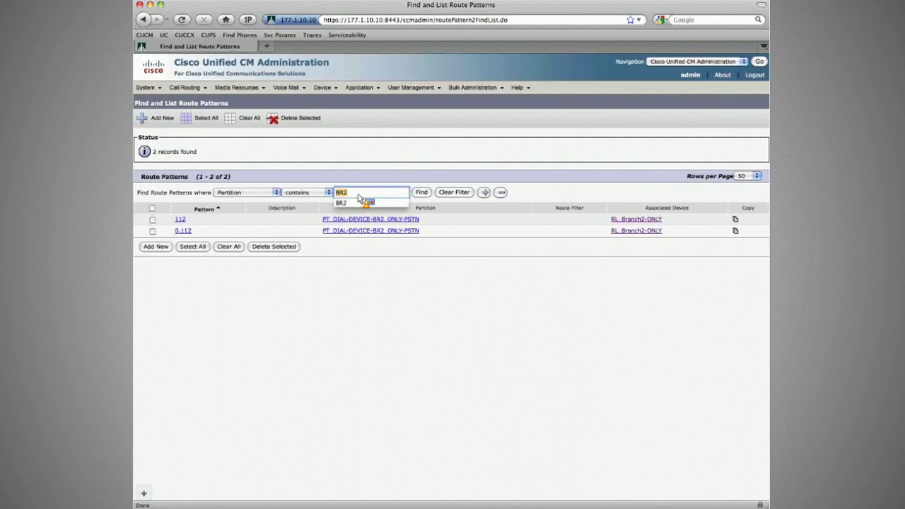
pyautogui.press('BackSpace')
pyautogui.click(422, 193)
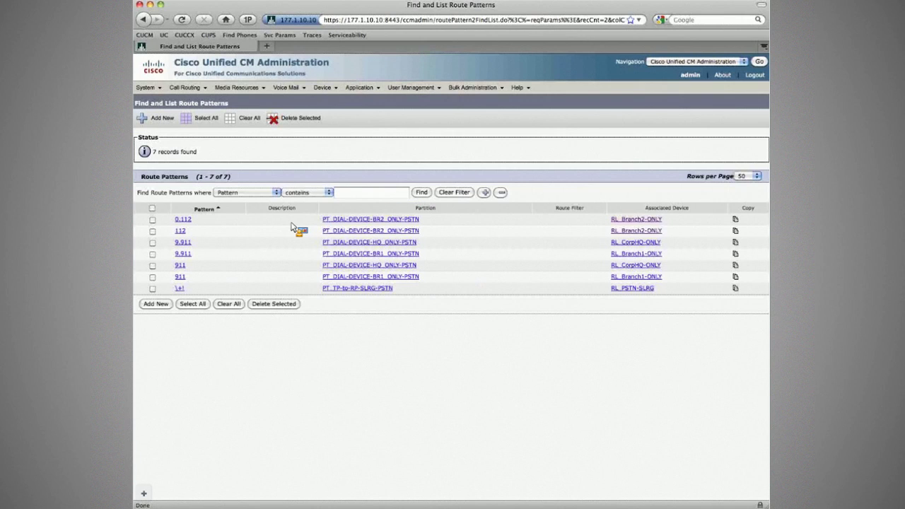
pyautogui.moveTo(292, 227); pyautogui.dragTo(581, 333)
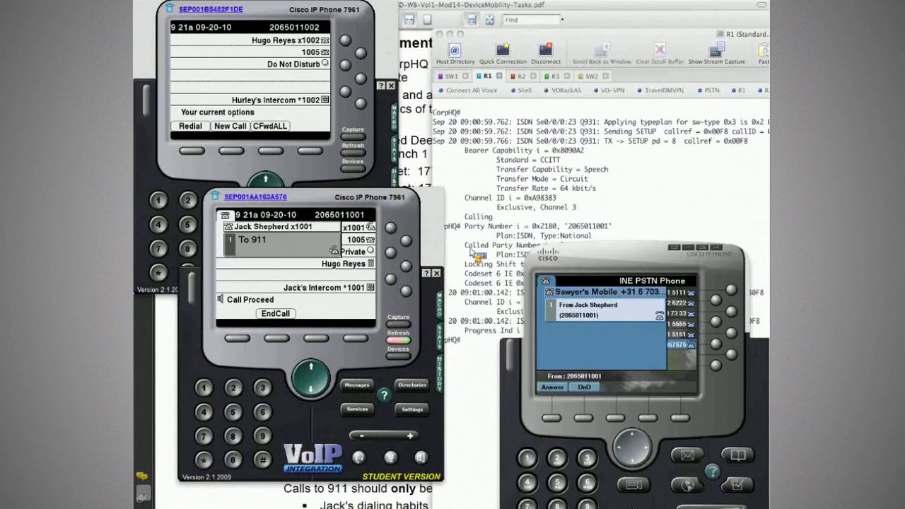
# - On the CorpHQ router, shut down controller T1 0/0/0
pyautogui.click(631, 241)
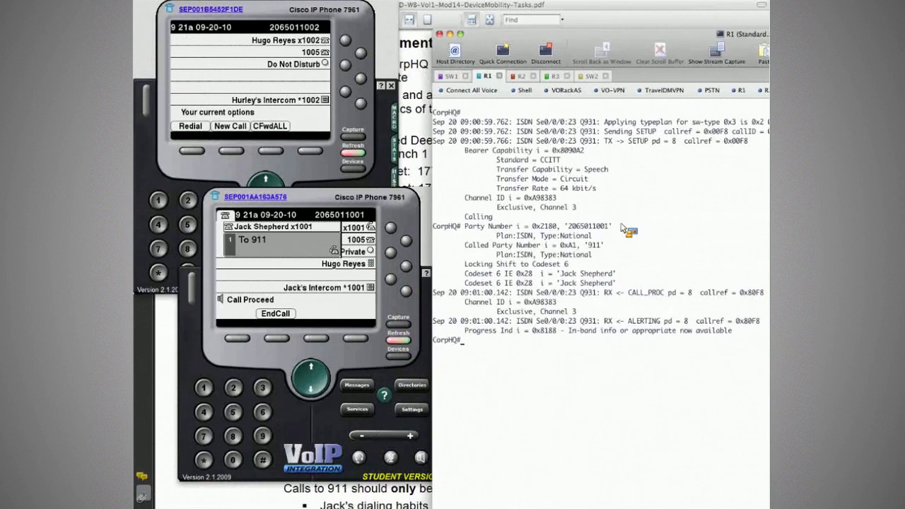
pyautogui.press('super+4')
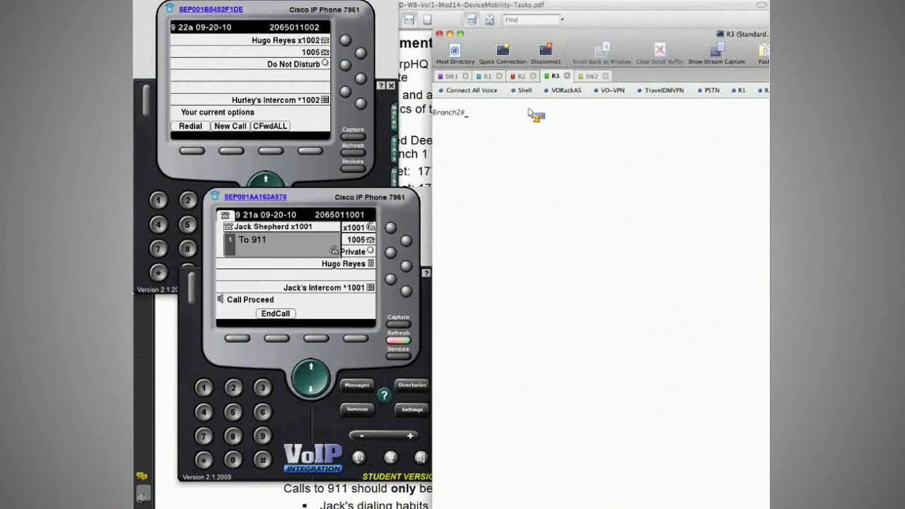
pyautogui.click(487, 76)
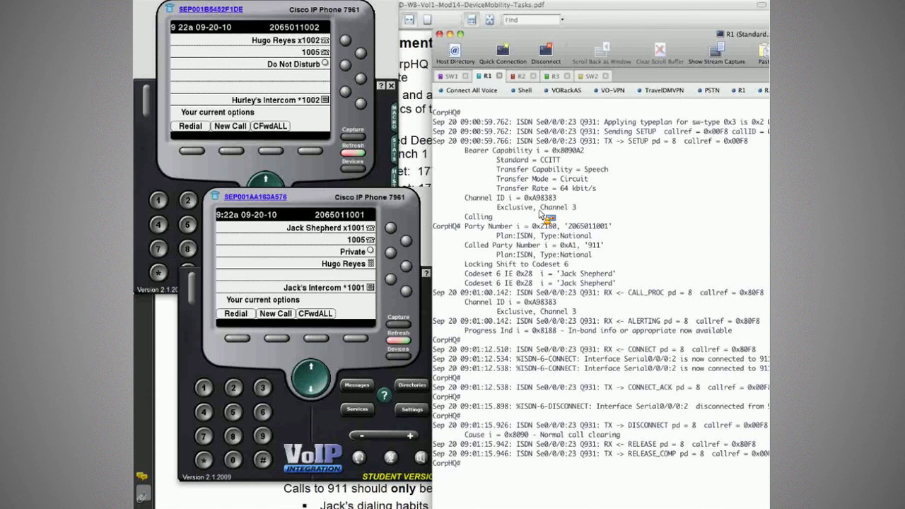
pyautogui.write('conf t')
pyautogui.press('Return')
pyautogui.write('contr')
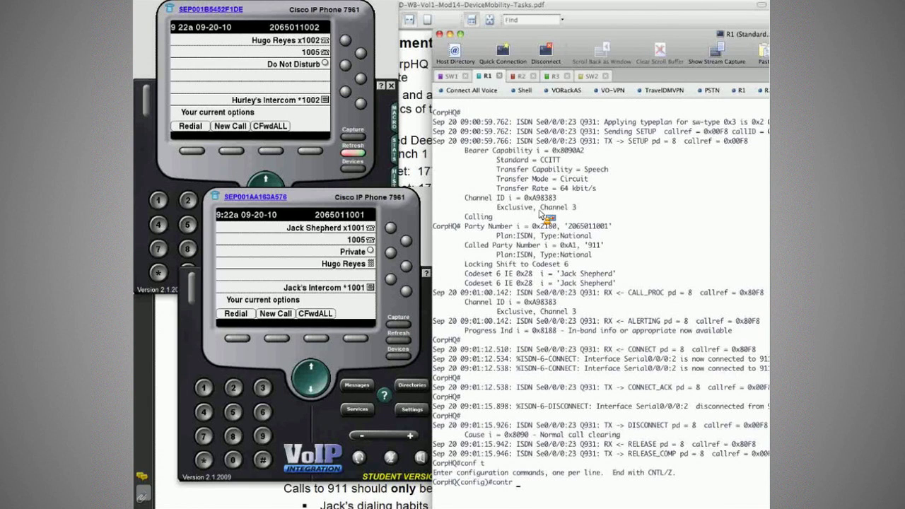
pyautogui.write('olle')
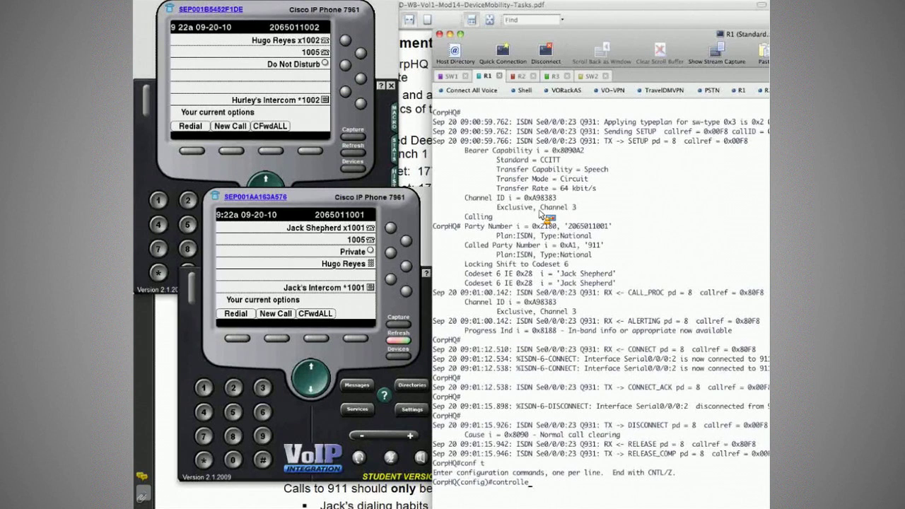
pyautogui.write('r t1 0/0/0')
pyautogui.press('Return')
pyautogui.write('shut')
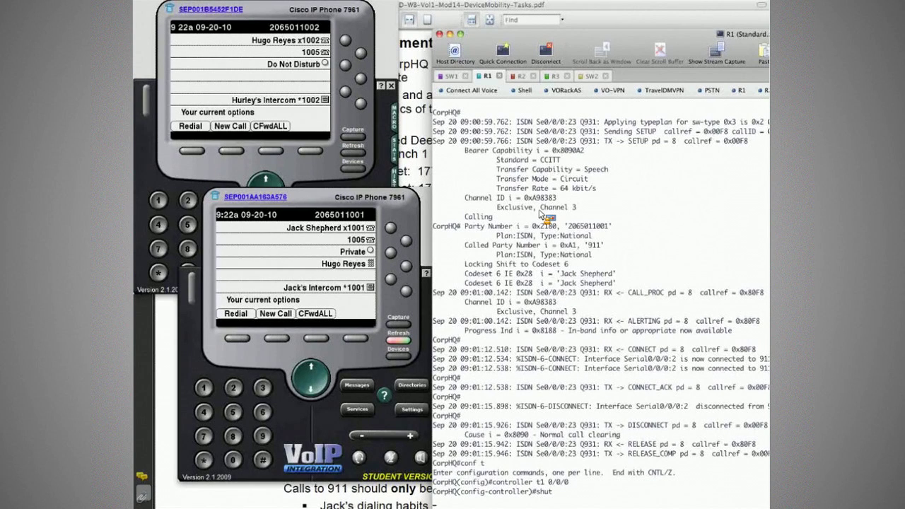
pyautogui.press('Return')
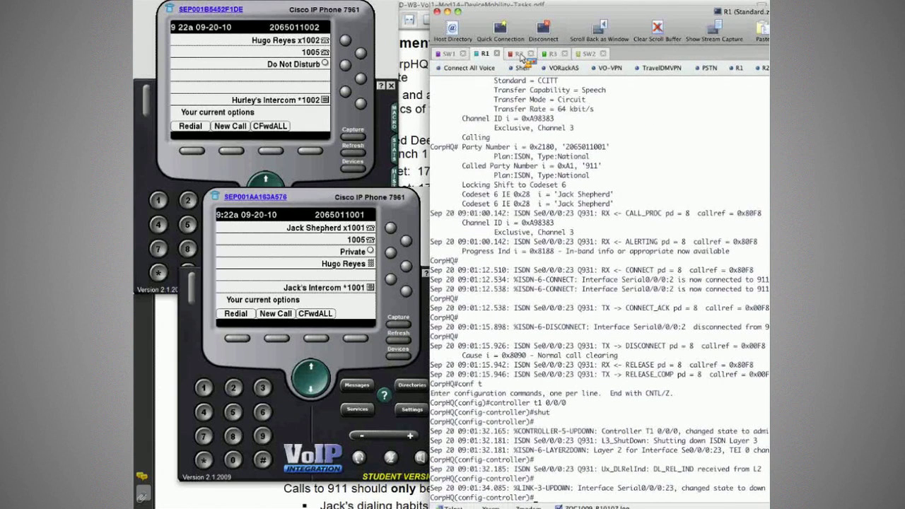
# - Check the Branch1 and Branch2 router sessions, then return to CorpHQ
pyautogui.hotkey('ctrl', 'Tab')
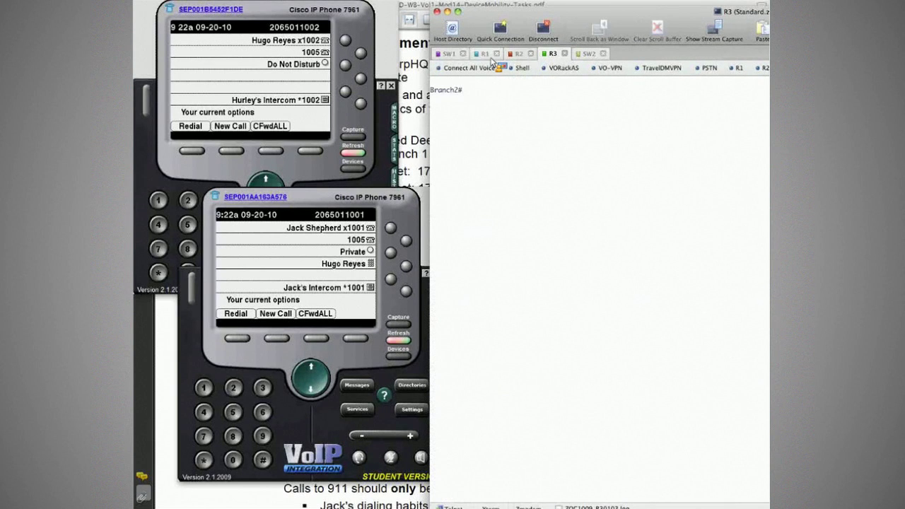
pyautogui.click(487, 56)
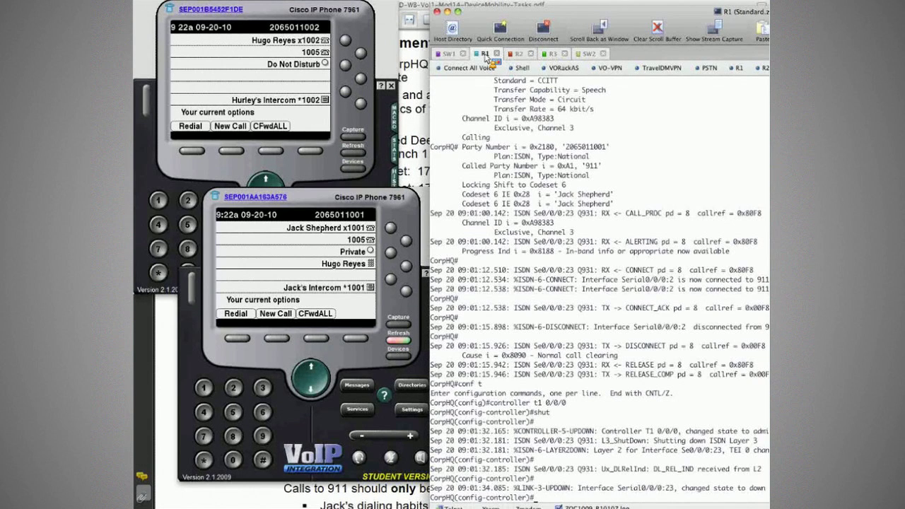
pyautogui.click(303, 276)
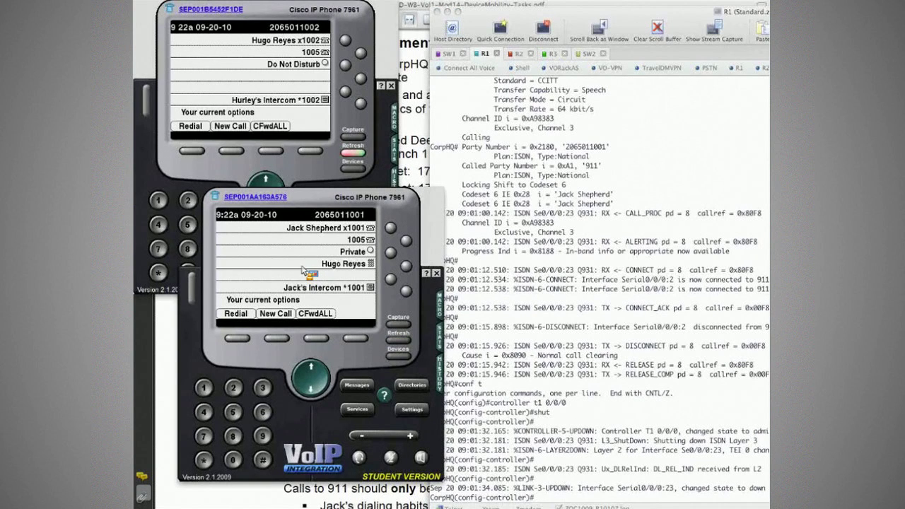
pyautogui.click(515, 55)
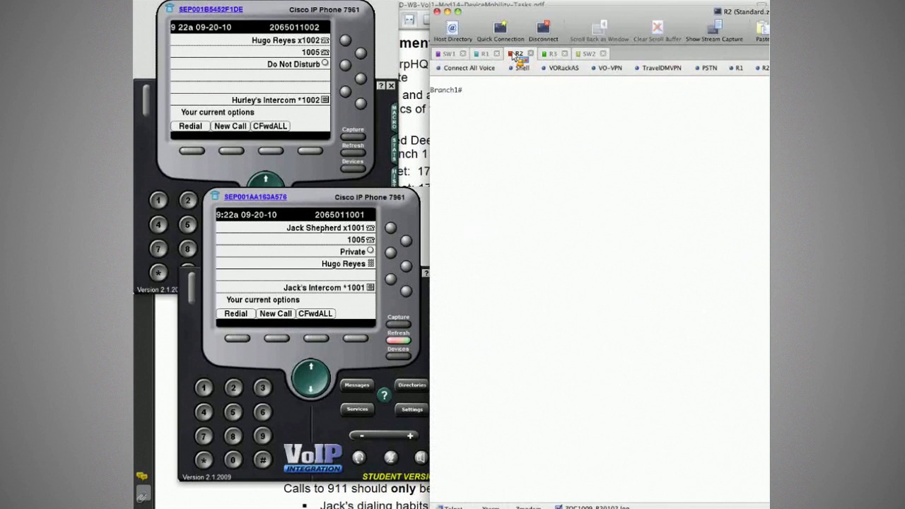
pyautogui.hotkey('ctrl', 'Tab')
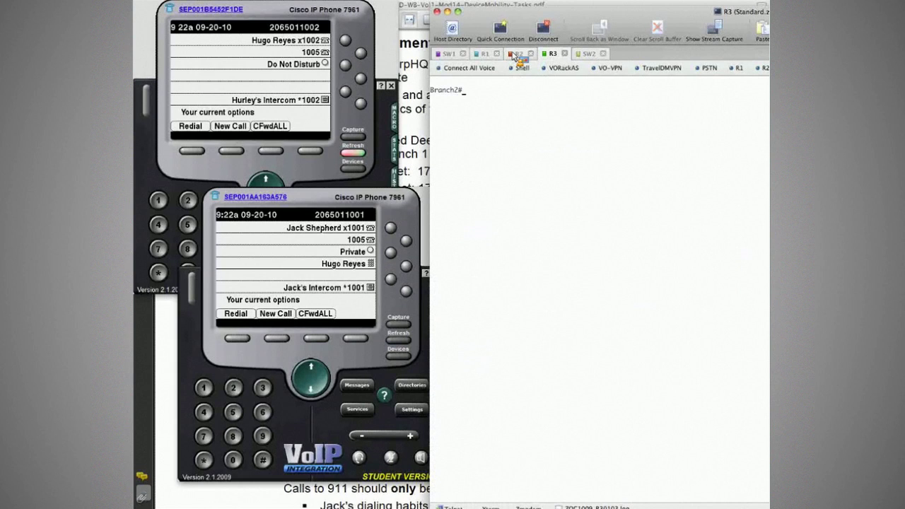
pyautogui.click(515, 55)
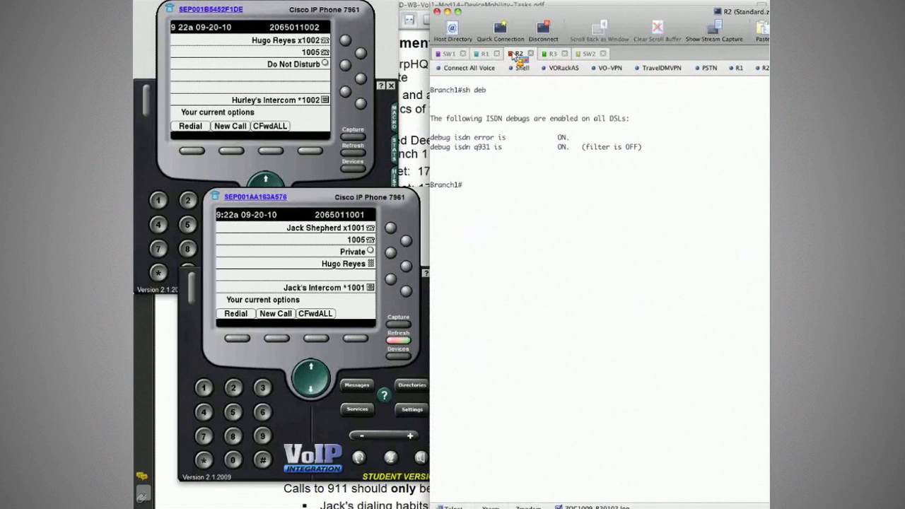
pyautogui.click(483, 54)
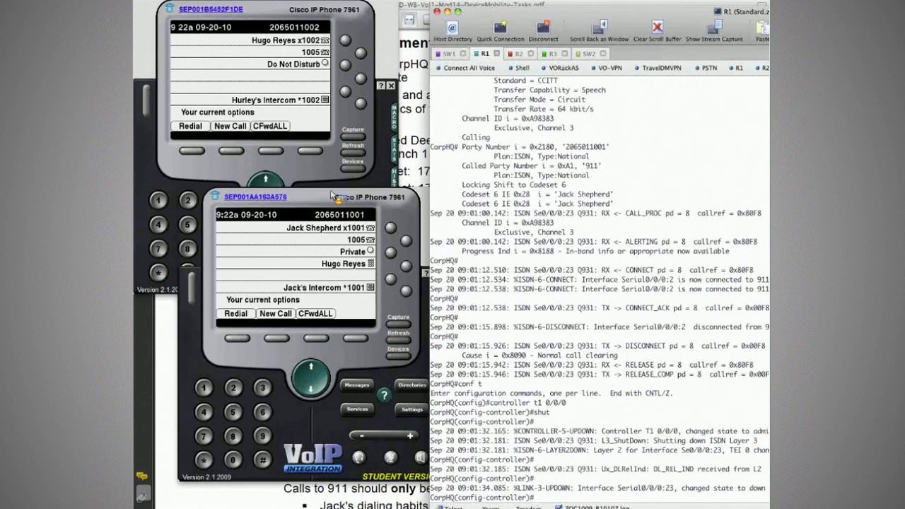
# - Dial 911 from CorpHQ phone 1001, hang up, then 'no shut' controller T1 0/0/0
pyautogui.click(336, 198)
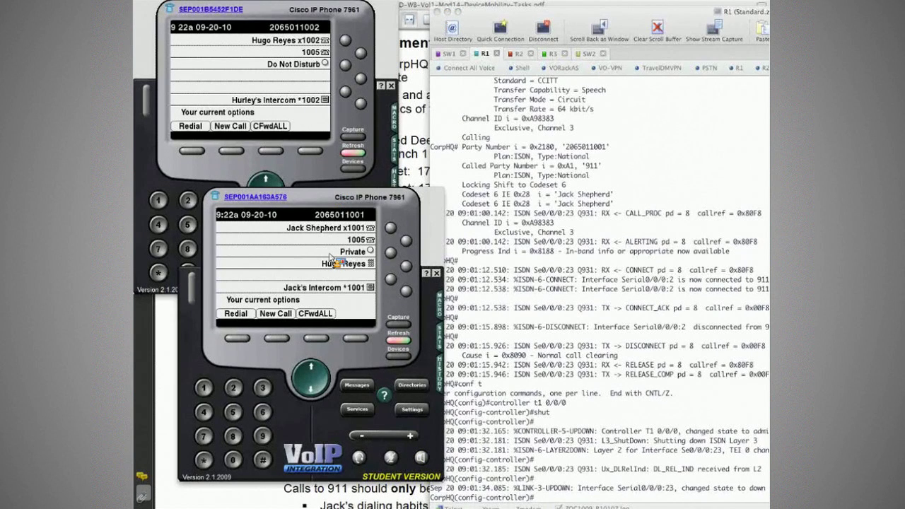
pyautogui.click(331, 257)
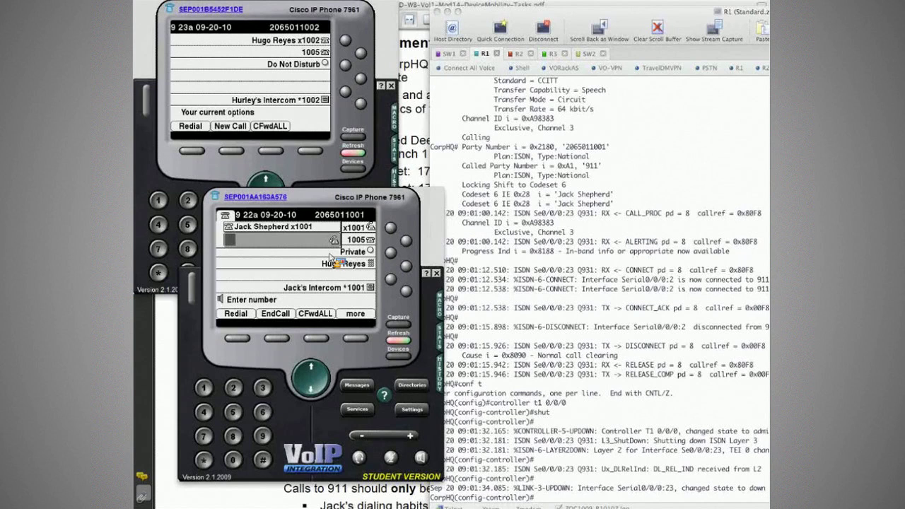
pyautogui.write('911')
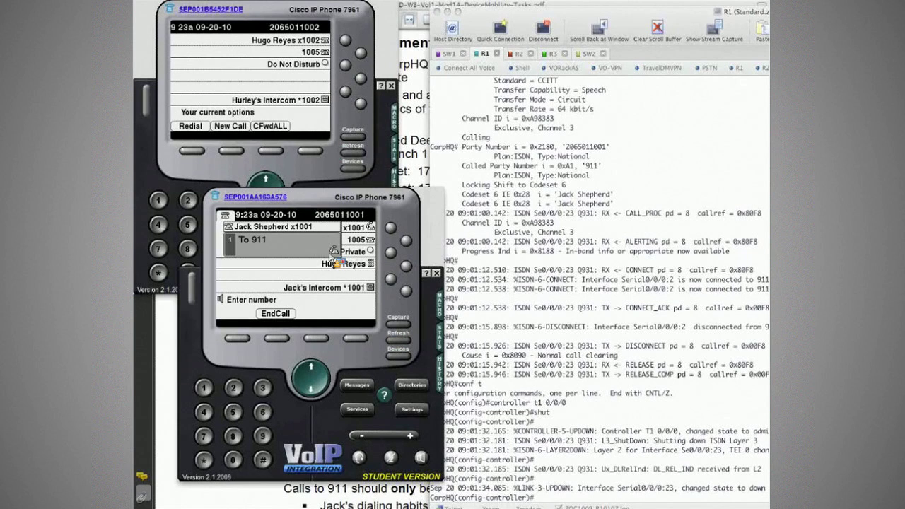
pyautogui.click(577, 279)
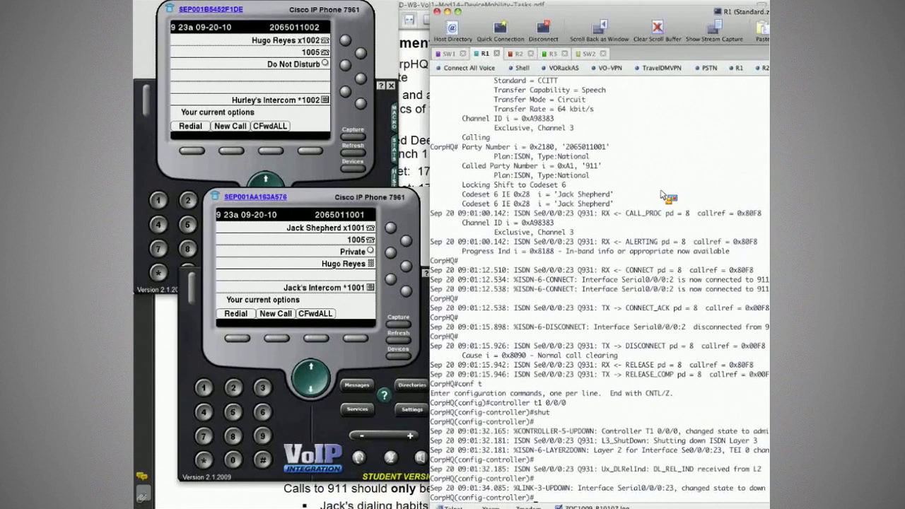
pyautogui.write('no shut')
pyautogui.press('Return')
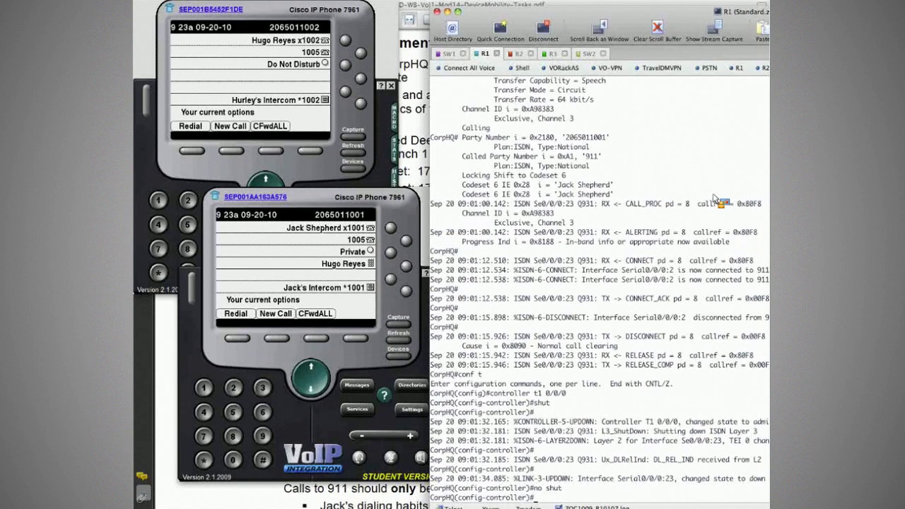
# - Highlight the debug output for the earlier and the new 911 calls via Se0/0/0:23
pyautogui.moveTo(491, 128); pyautogui.dragTo(584, 318)
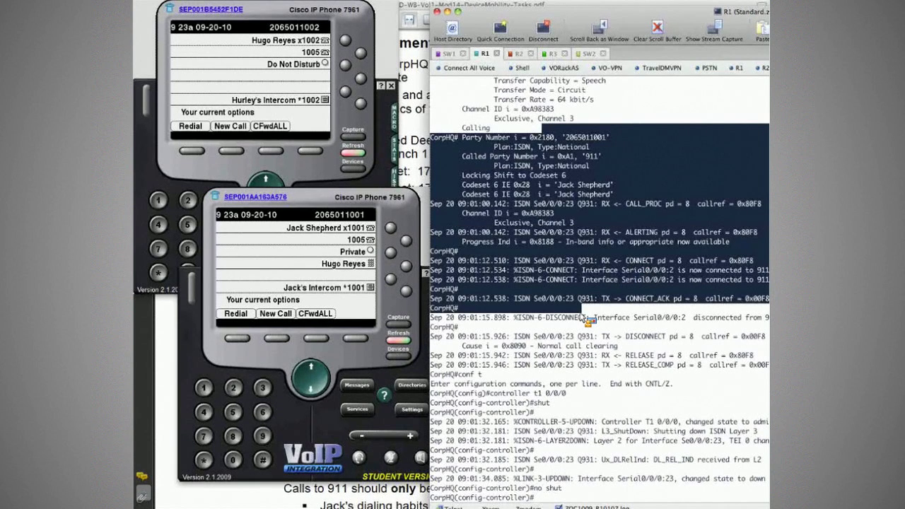
pyautogui.click(584, 318)
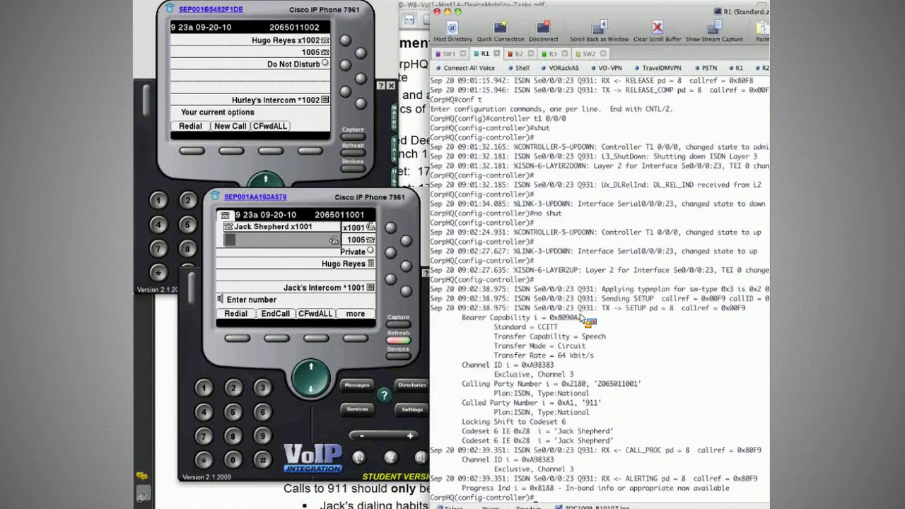
pyautogui.moveTo(581, 318); pyautogui.dragTo(608, 454)
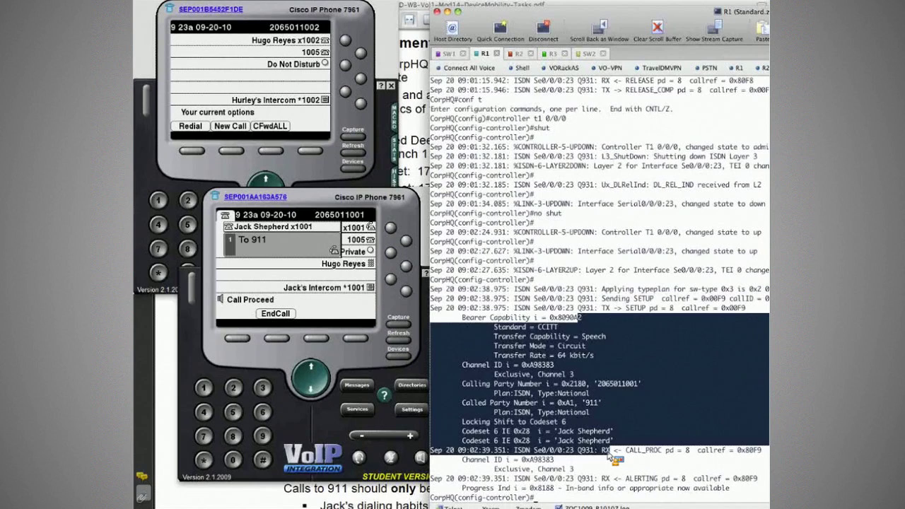
pyautogui.click(609, 453)
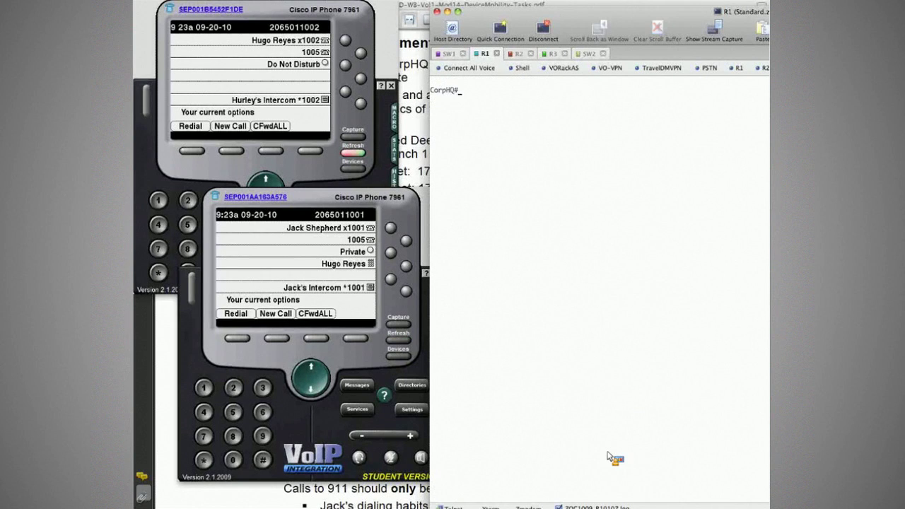
# - Switch to the CorpHQ switch session and get a fresh prompt
pyautogui.click(518, 53)
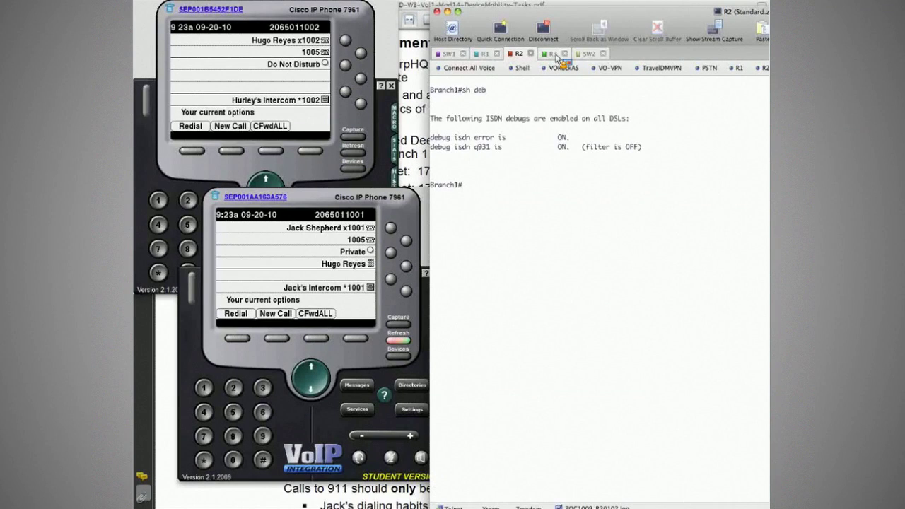
pyautogui.hotkey('ctrl', 'shift', 'Tab')
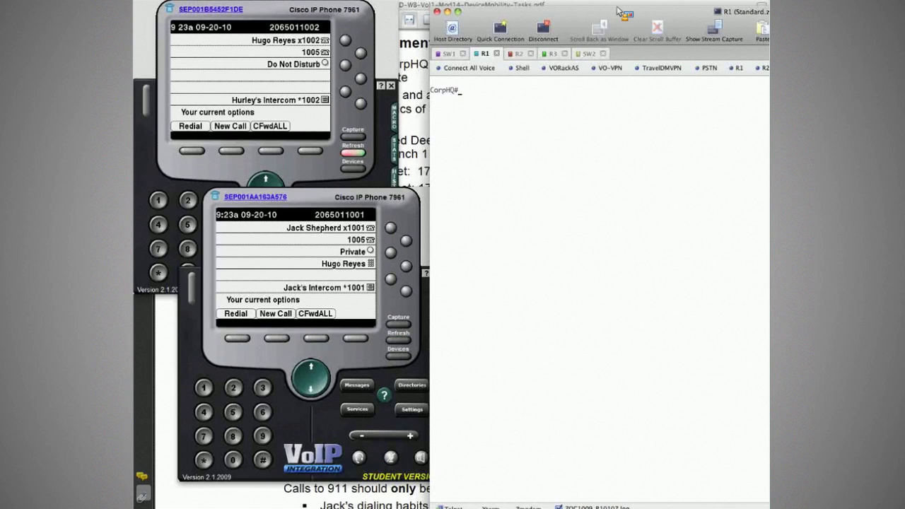
pyautogui.hotkey('ctrl', 'shift', 'Tab')
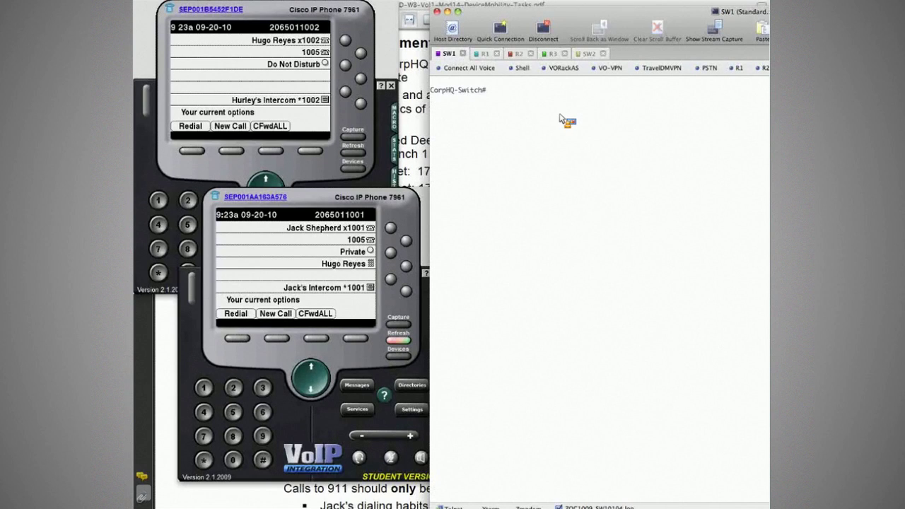
pyautogui.press('Return')
pyautogui.press('Return')
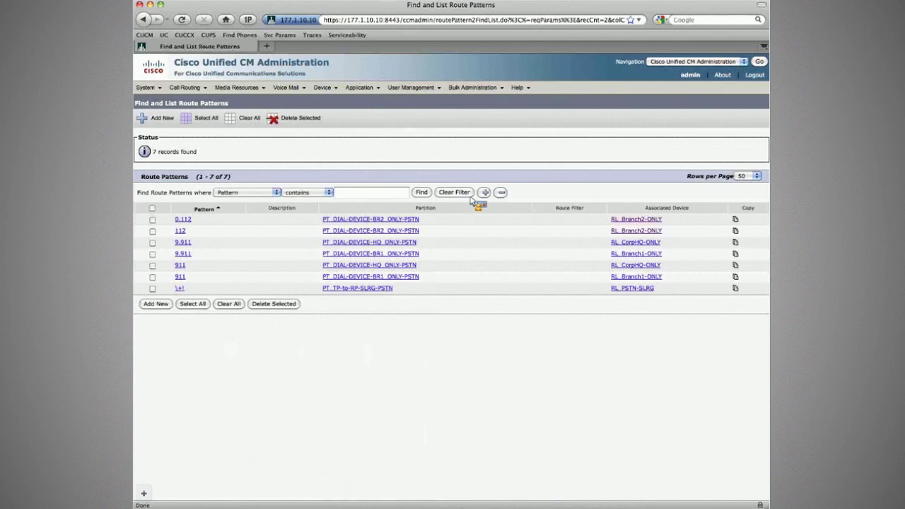
# - Show the CM phone list with the switch terminal beside it, running 'sh cdp n'
pyautogui.click(322, 87)
pyautogui.click(335, 138)
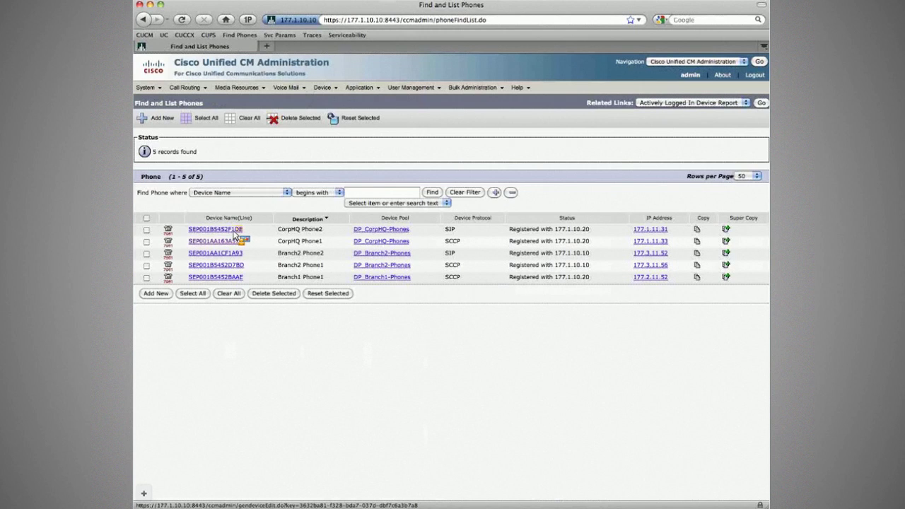
pyautogui.press('super+Tab')
pyautogui.moveTo(264, 237); pyautogui.dragTo(500, 124)
pyautogui.write('sh cdp n')
pyautogui.press('Return')
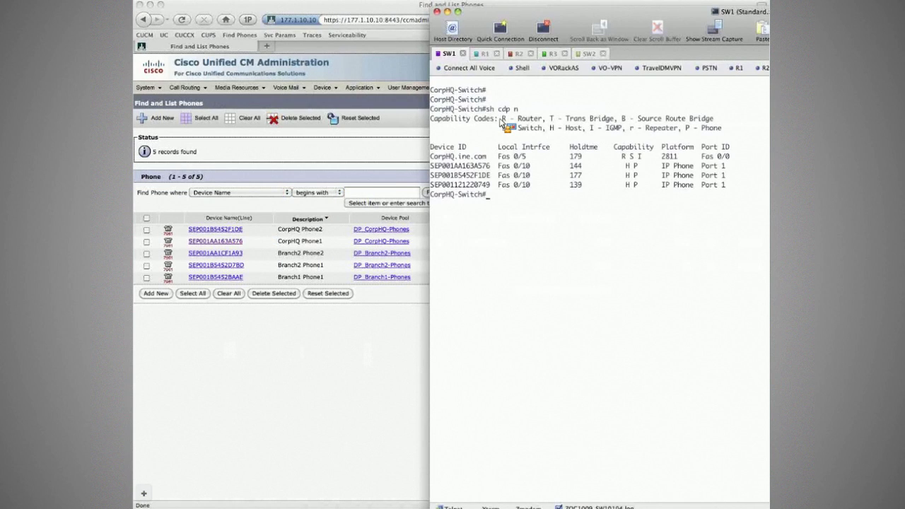
# - Review the three IP phone CDP neighbours and the VLAN summary with Fa0/10 in Phones VLAN
pyautogui.moveTo(500, 124); pyautogui.dragTo(432, 173)
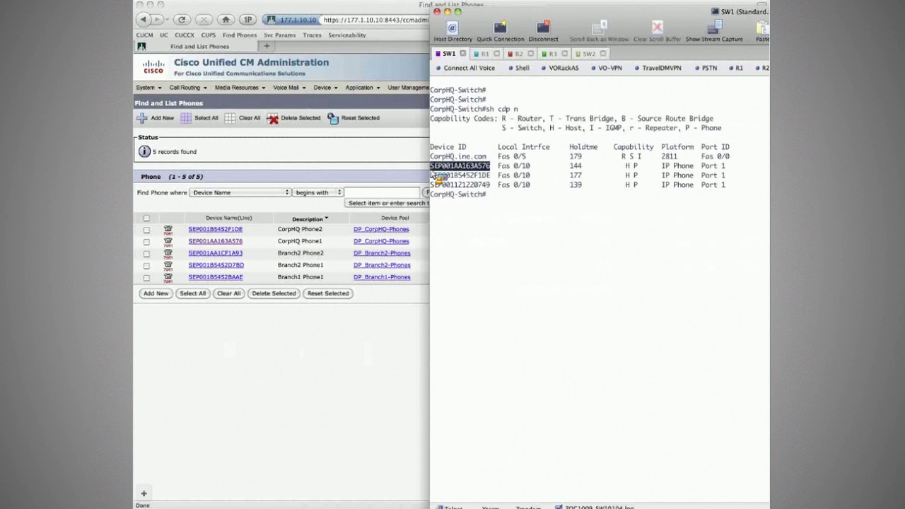
pyautogui.moveTo(497, 175); pyautogui.dragTo(427, 171)
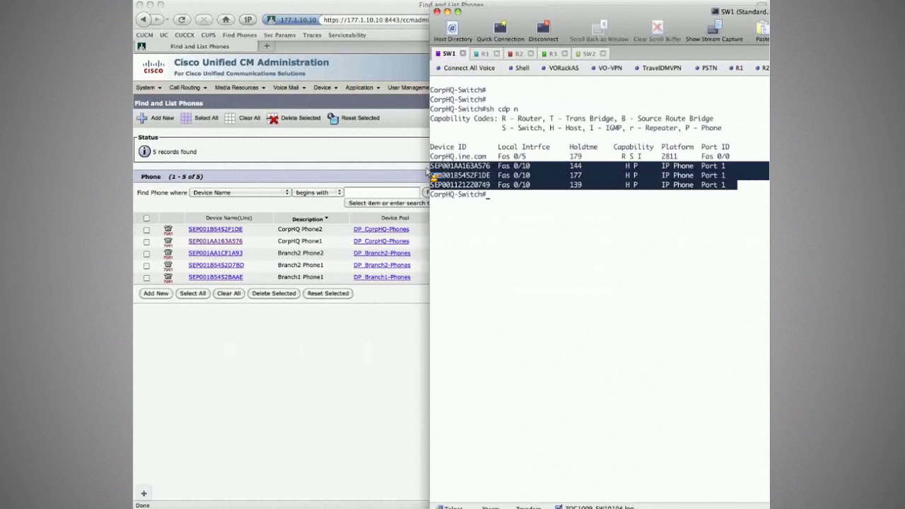
pyautogui.moveTo(427, 172); pyautogui.dragTo(429, 172)
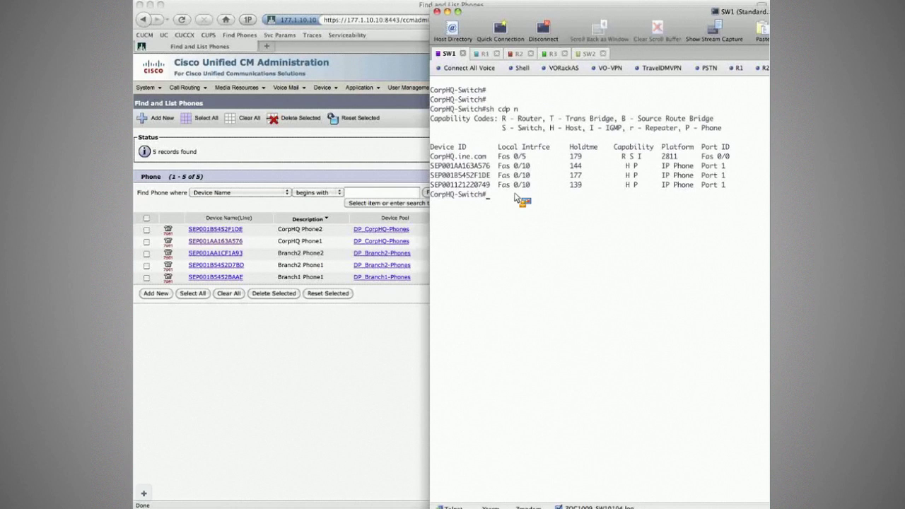
pyautogui.write('sh vlan br')
pyautogui.press('Return')
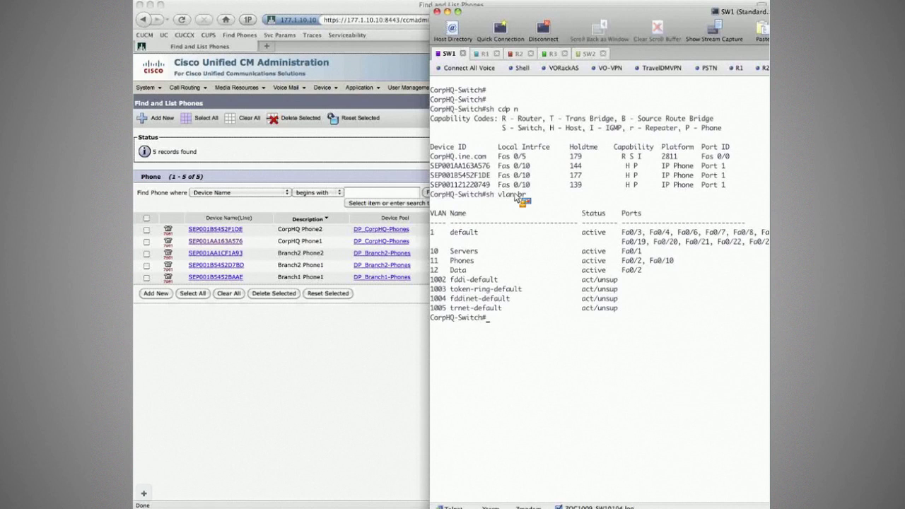
pyautogui.doubleClick(672, 262)
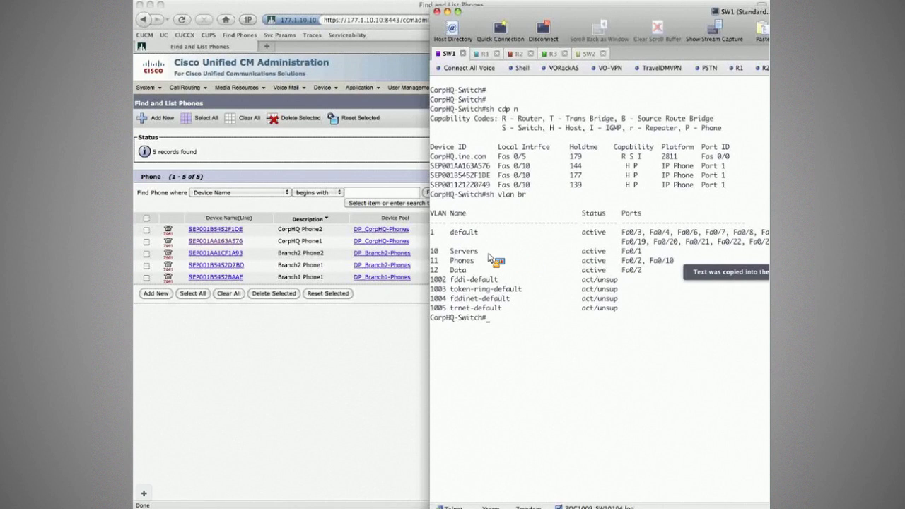
pyautogui.doubleClick(488, 258)
# - Show FastEthernet0/10's running configuration, then exit the CorpHQ switch
pyautogui.write('sh run')
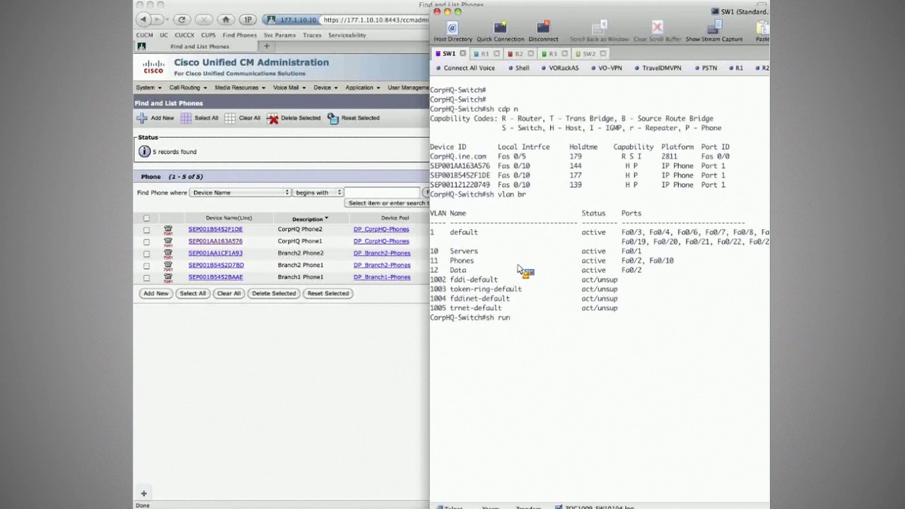
pyautogui.press('BackSpace')
pyautogui.press('BackSpace')
pyautogui.press('BackSpace')
pyautogui.press('BackSpace')
pyautogui.press('BackSpace')
pyautogui.press('BackSpace')
pyautogui.write('sh rin int f0/10')
pyautogui.press('Return')
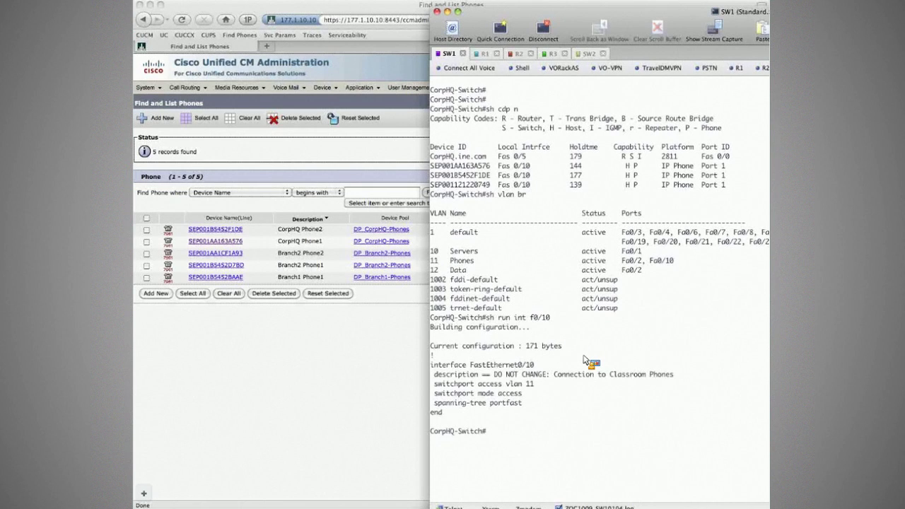
pyautogui.moveTo(584, 359); pyautogui.dragTo(538, 397)
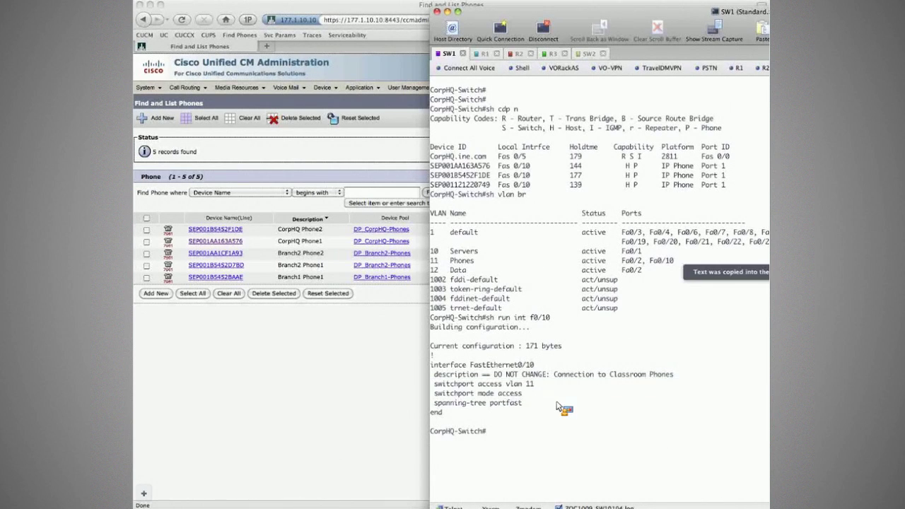
pyautogui.write('exit')
pyautogui.press('Return')
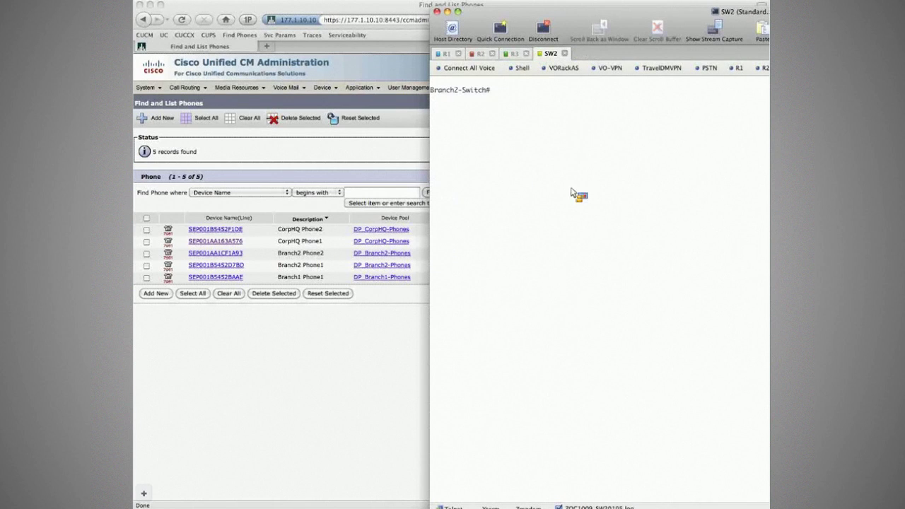
# - List the Branch2 switch's CDP neighbours and compare them with the CM phone list
pyautogui.write('sh cdp n')
pyautogui.press('Return')
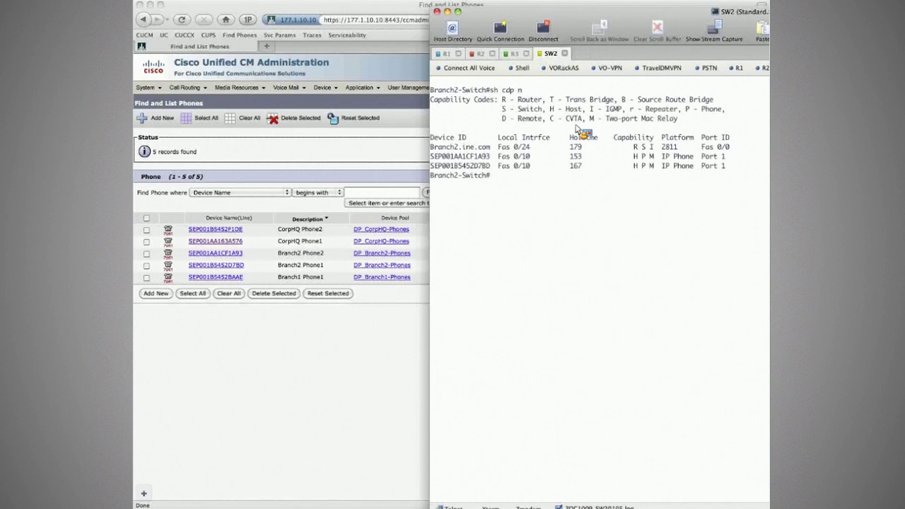
pyautogui.moveTo(499, 159); pyautogui.dragTo(488, 174)
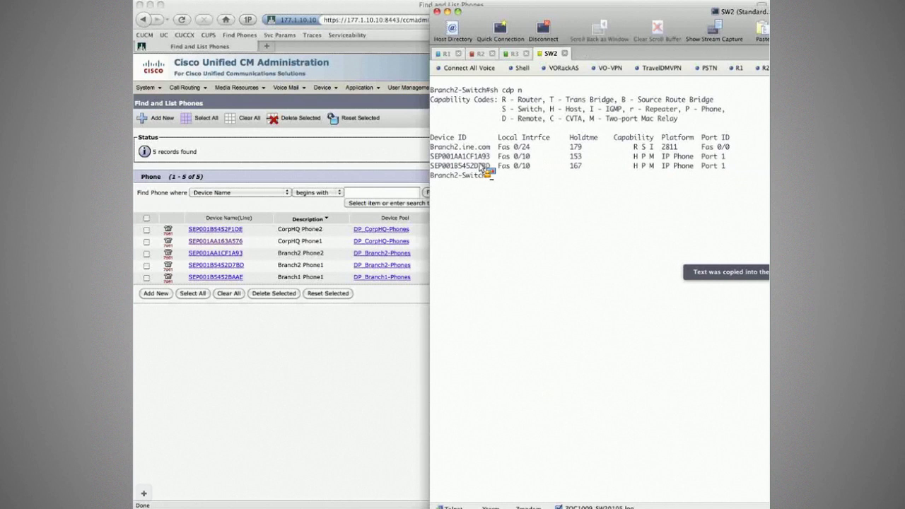
pyautogui.click(244, 277)
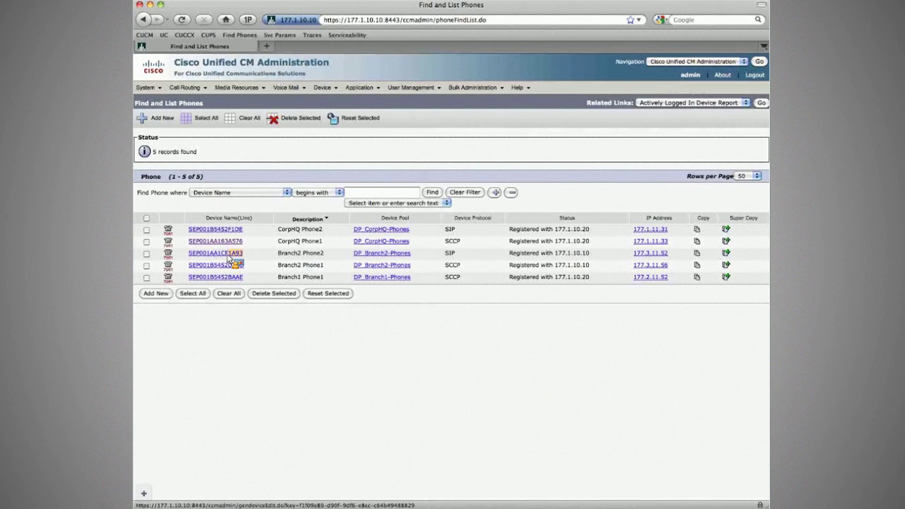
pyautogui.press('super+Tab')
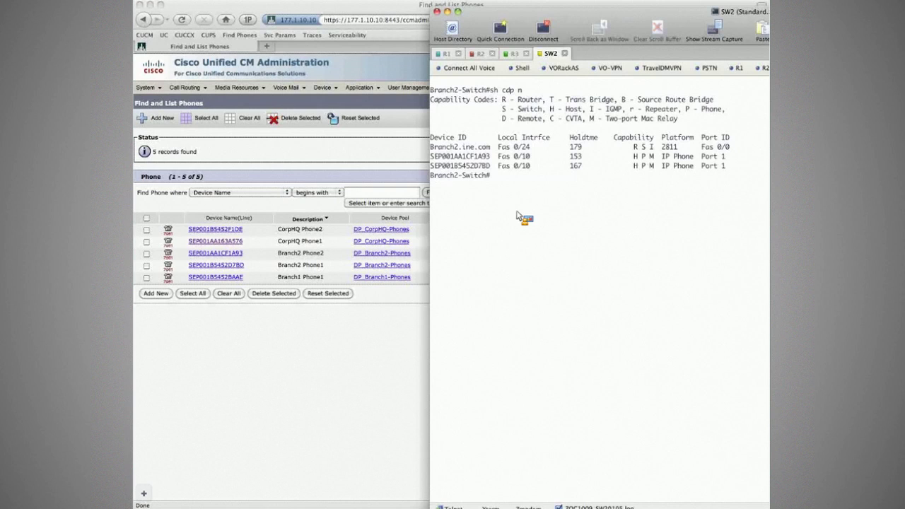
# - Log out of the Branch2 switch and close the SW2 session
pyautogui.write('exit')
pyautogui.press('Return')
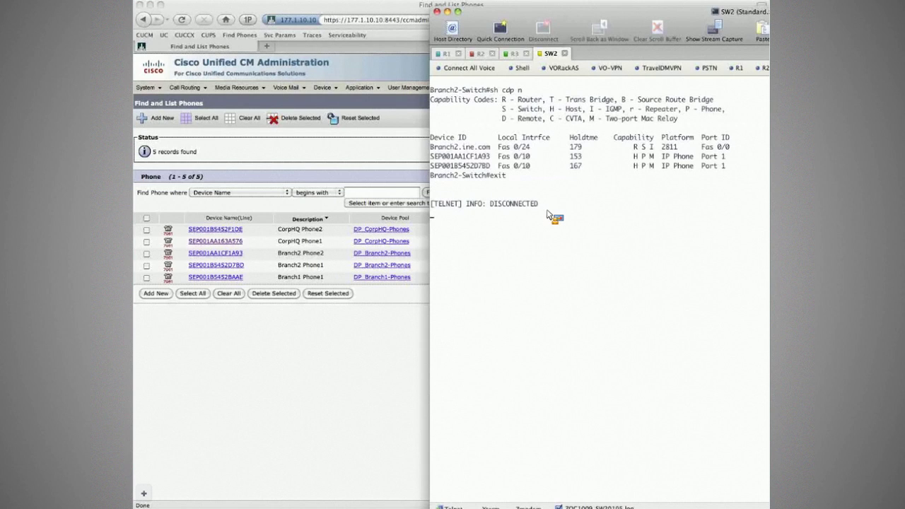
pyautogui.press('super+w')
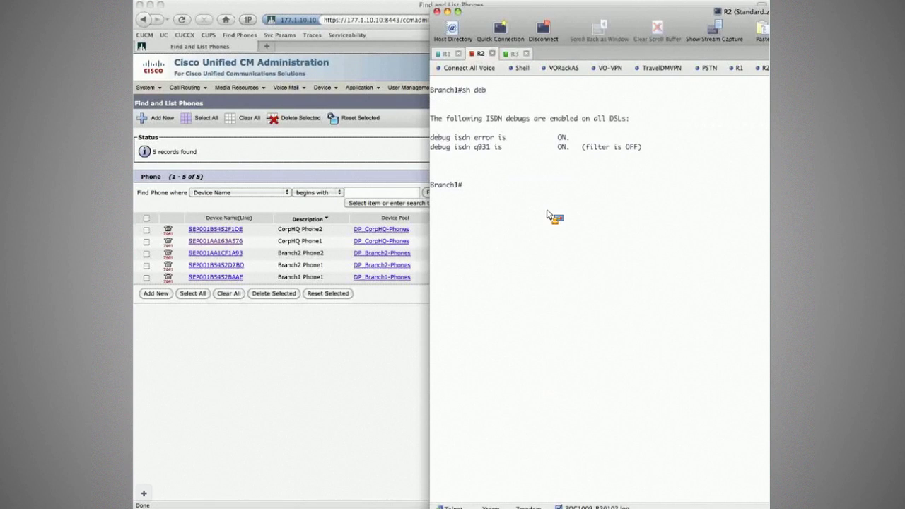
# - Run 'sh cdp n' on Branch1 and match its phone against the CM phone list
pyautogui.write('sh cdp')
pyautogui.write(' n')
pyautogui.press('Return')
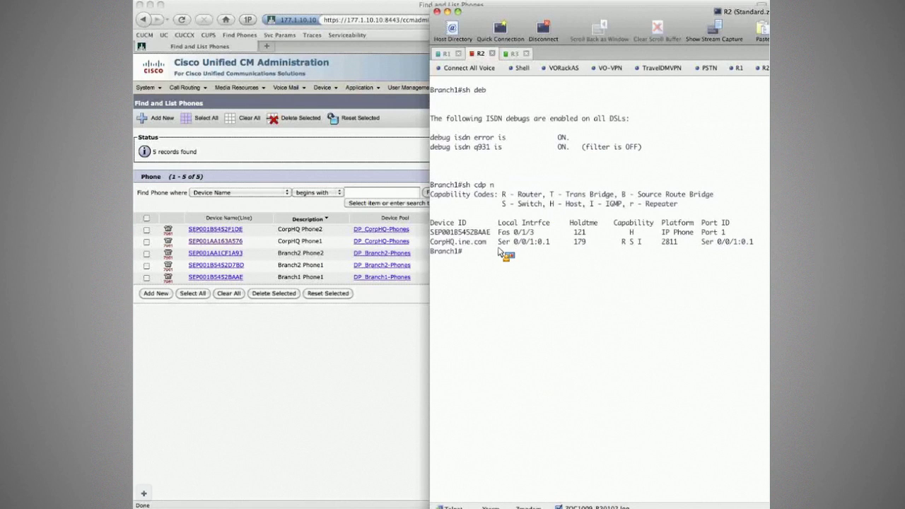
pyautogui.moveTo(535, 232); pyautogui.dragTo(246, 266)
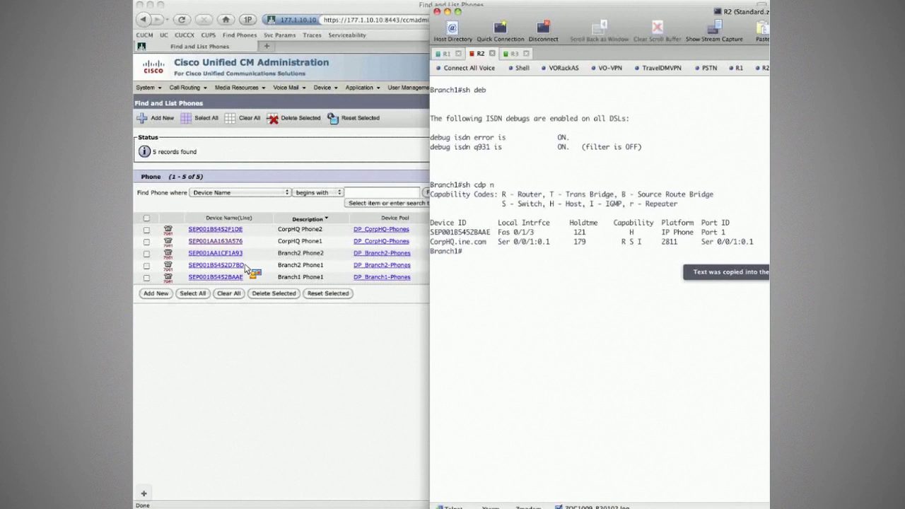
pyautogui.click(244, 271)
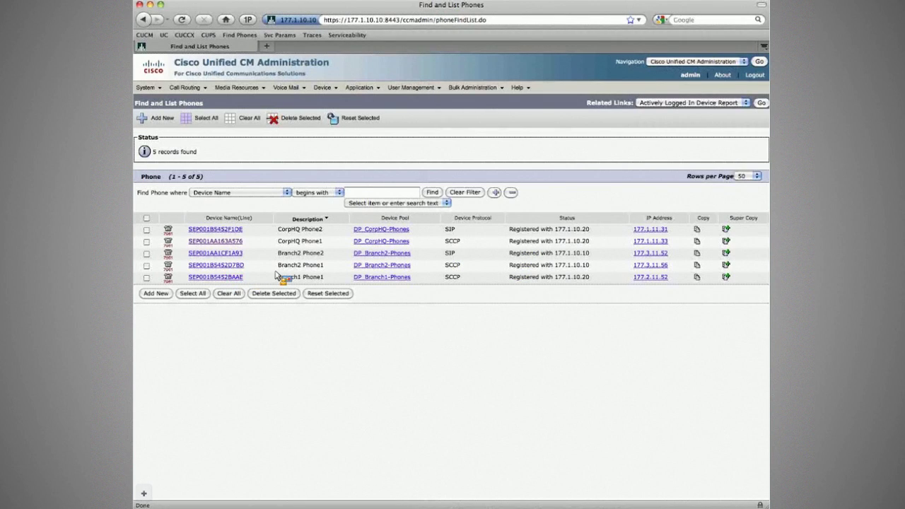
pyautogui.press('super+Tab')
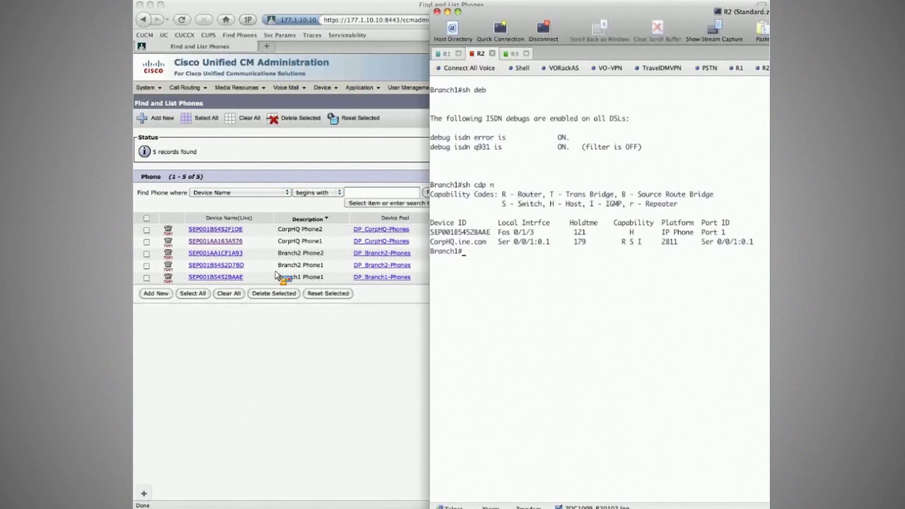
# - Bring the Device Mobility task workbook to the front
pyautogui.press('super+Tab')
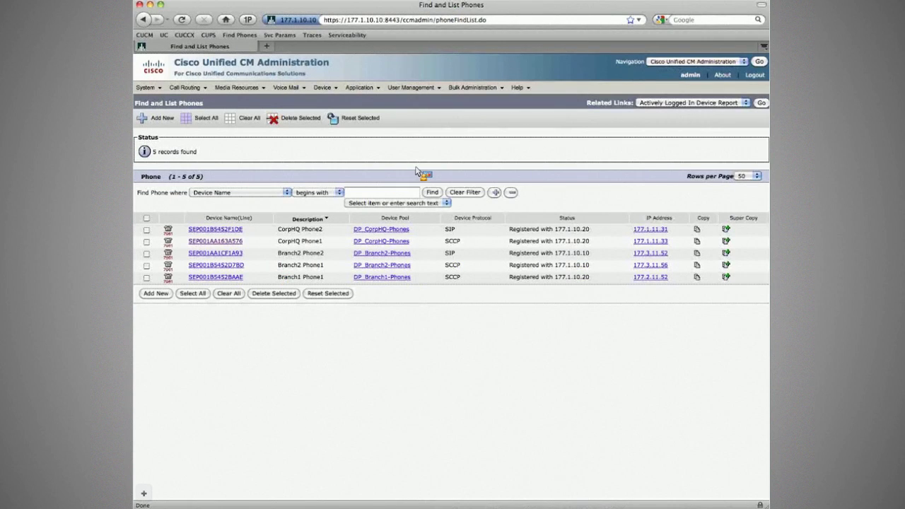
pyautogui.press('super+Tab')
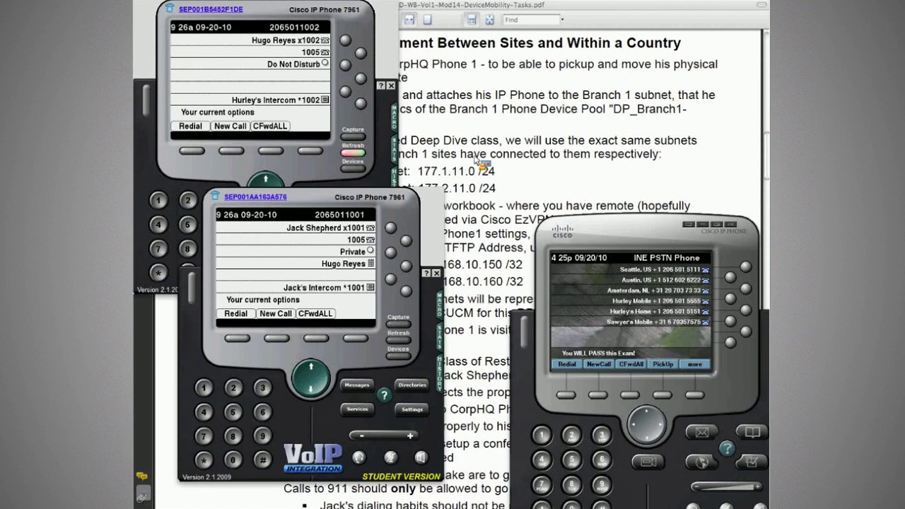
pyautogui.click(438, 151)
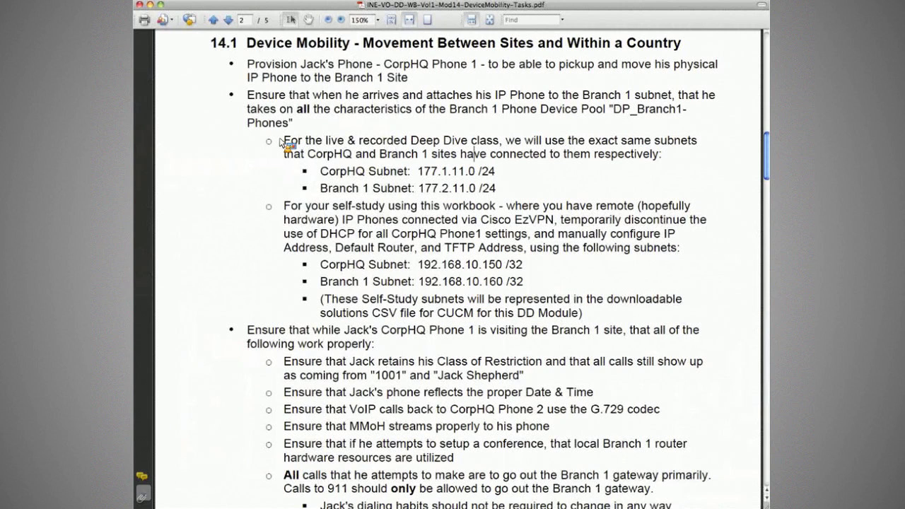
# - Mark the Deep Dive class subnets for CorpHQ and Branch 1, then return to the CM phone list
pyautogui.moveTo(282, 142); pyautogui.dragTo(514, 212)
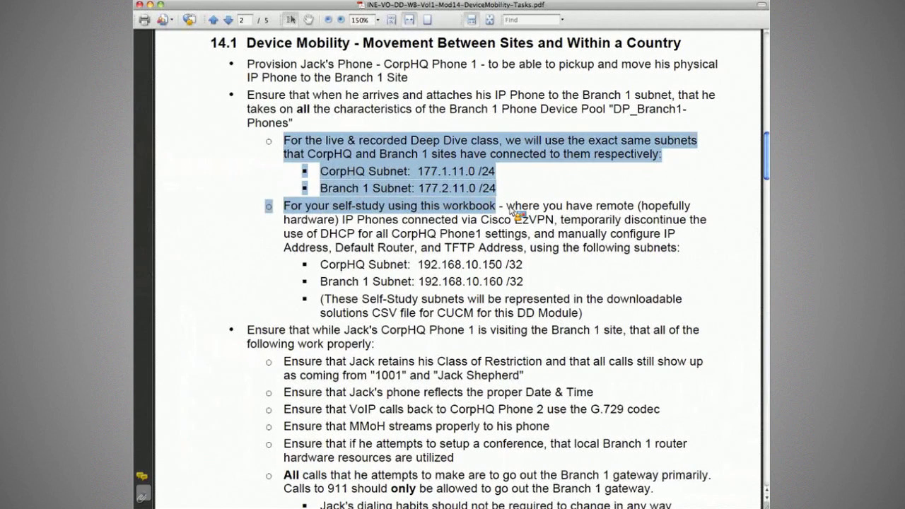
pyautogui.click(514, 212)
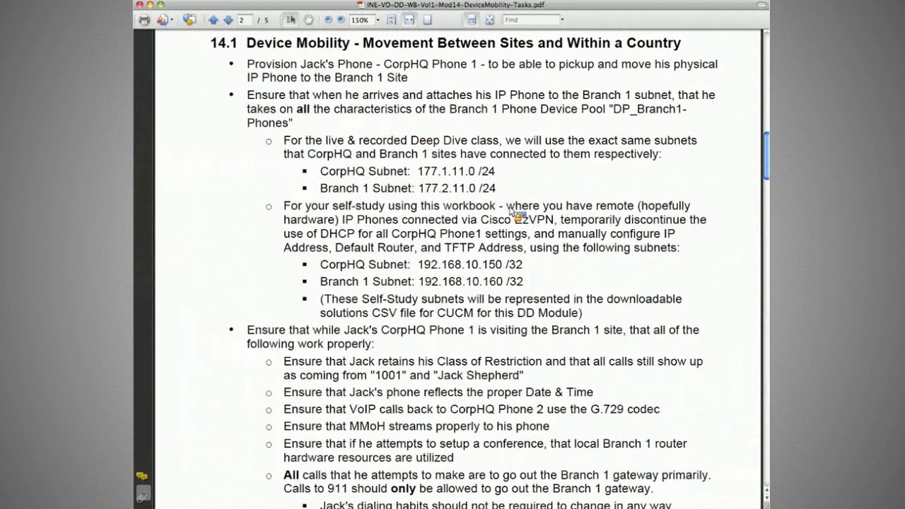
pyautogui.press('super+Tab')
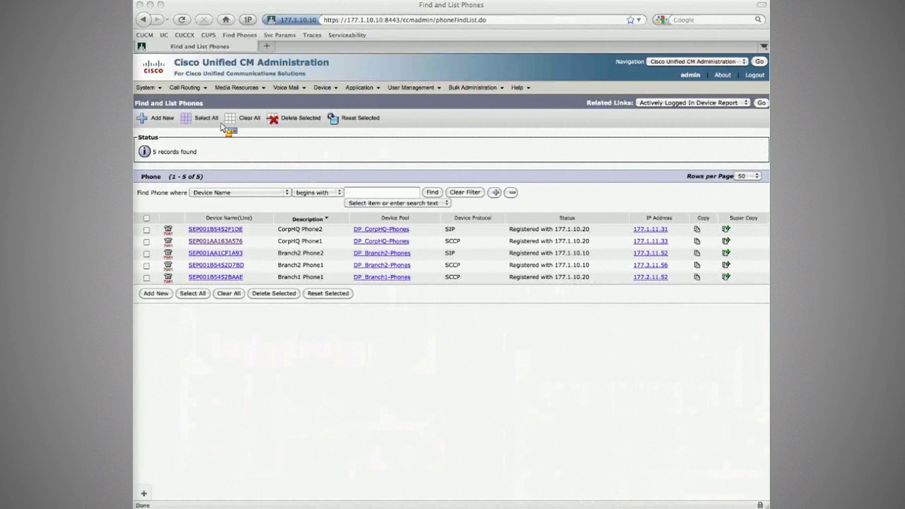
# - Go to System > Device Mobility > Device Mobility Info and add a new entry
pyautogui.click(146, 87)
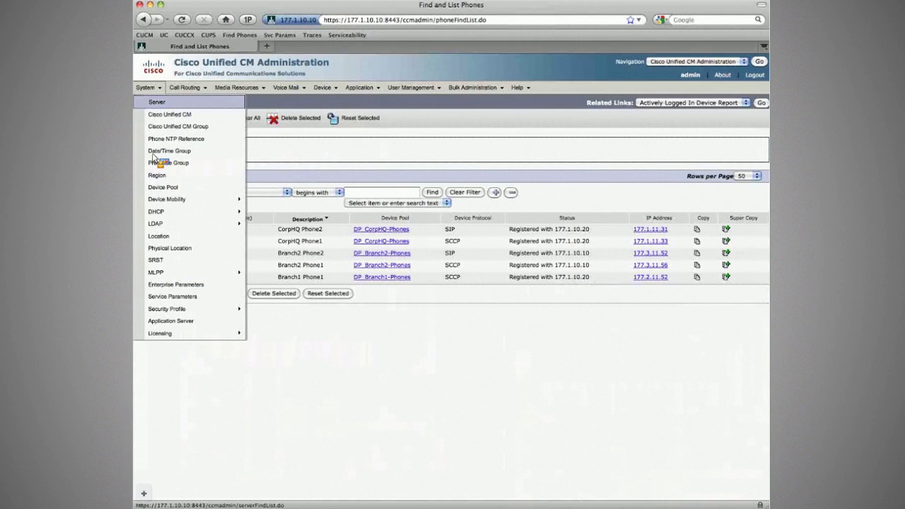
pyautogui.moveTo(157, 201)
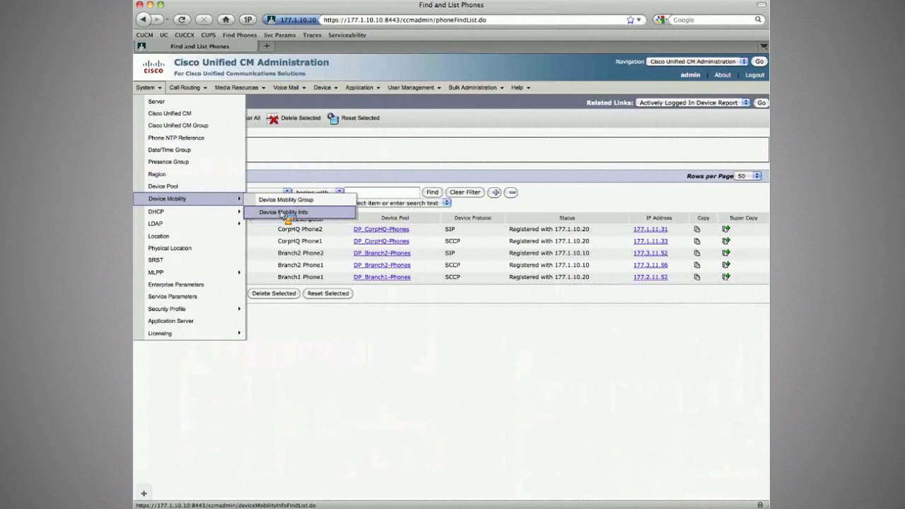
pyautogui.click(283, 213)
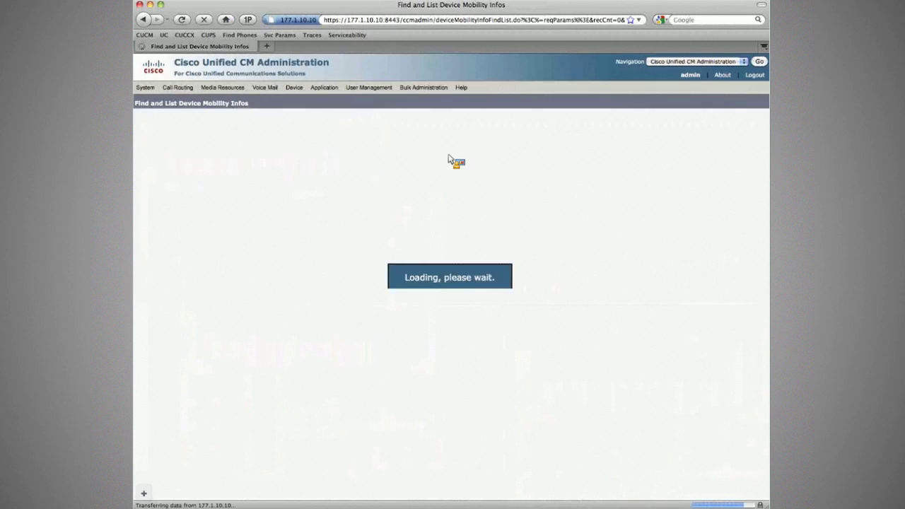
pyautogui.click(161, 118)
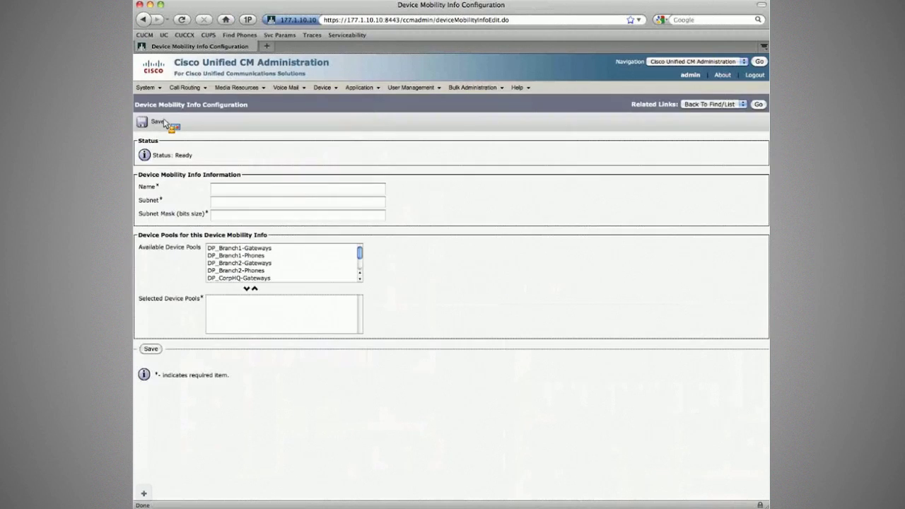
# - Enter name DMI_CorpHQ-Phones-VLAN-DD-Class, subnet 177.1.11.0 and subnet mask 24
pyautogui.click(283, 189)
pyautogui.write('DMI_')
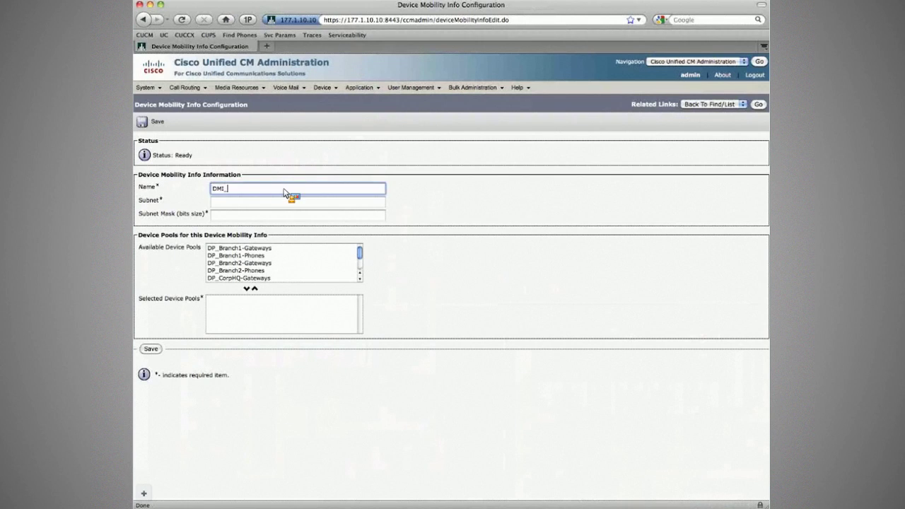
pyautogui.write('CorpHQ-Phones--VLAN-DD-Class')
pyautogui.press('Tab')
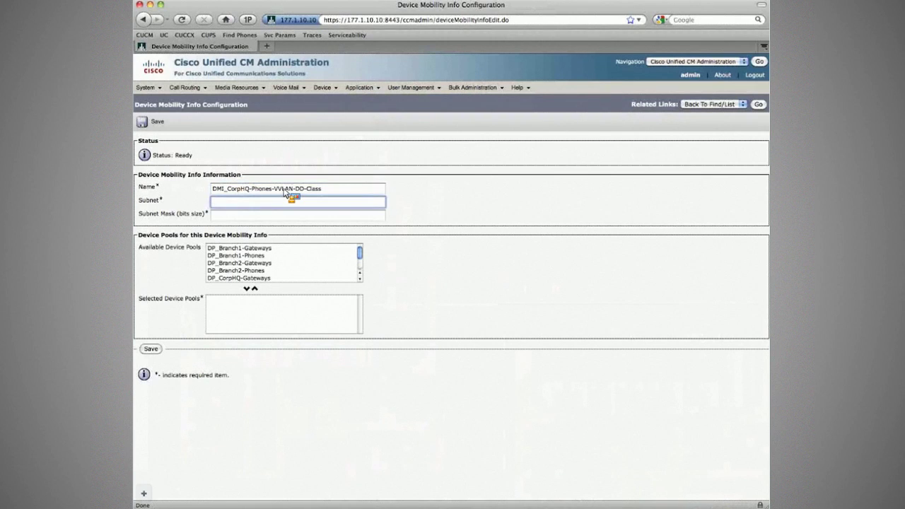
pyautogui.write('177.1.11.')
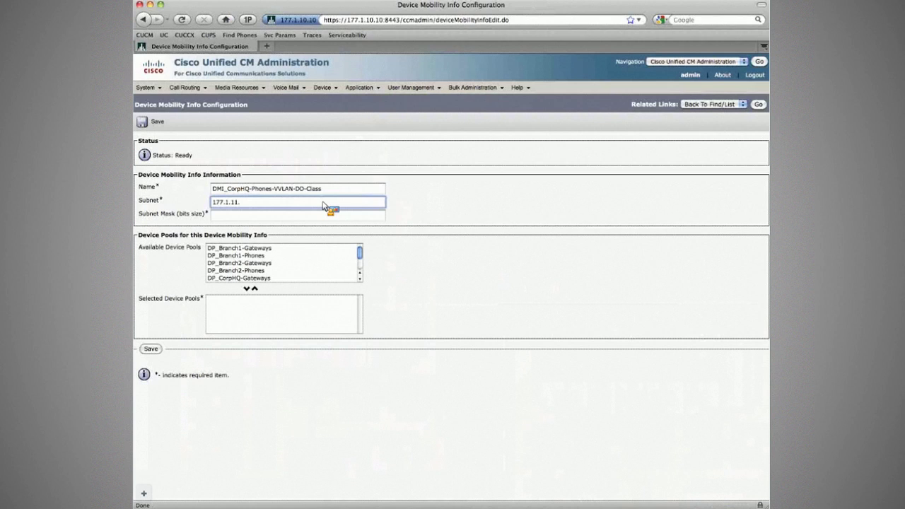
pyautogui.write('0')
pyautogui.press('Tab')
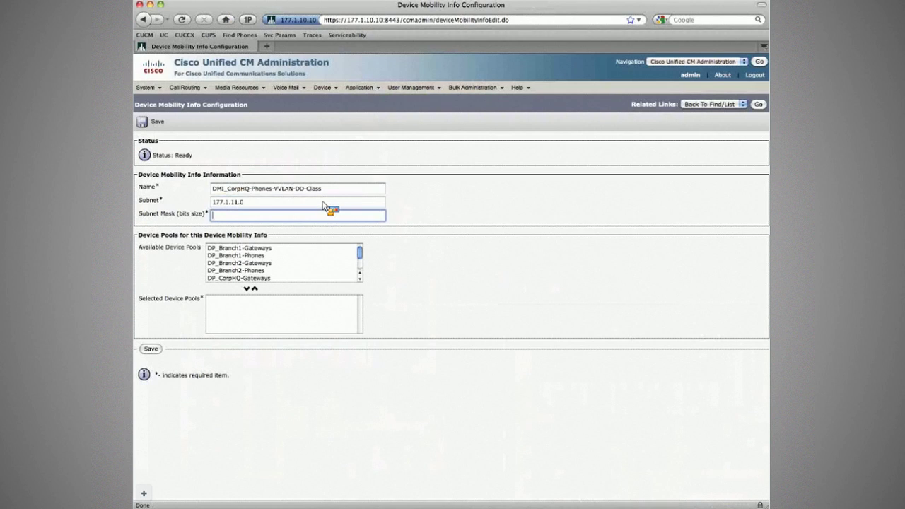
pyautogui.write('24')
# - Open the Device Pool list in a new tab, sort by name, and mark DP_CorpHQ-Phones
pyautogui.moveTo(147, 87)
pyautogui.rightClick(189, 189)
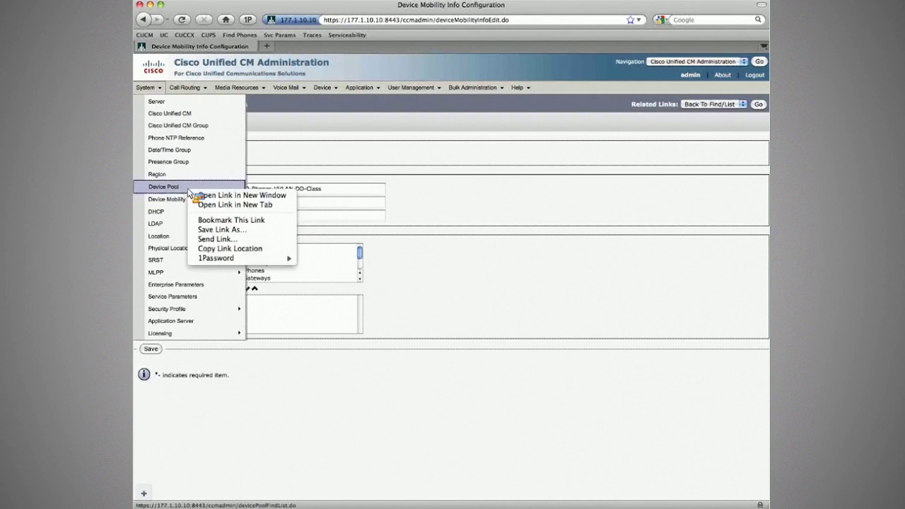
pyautogui.click(212, 205)
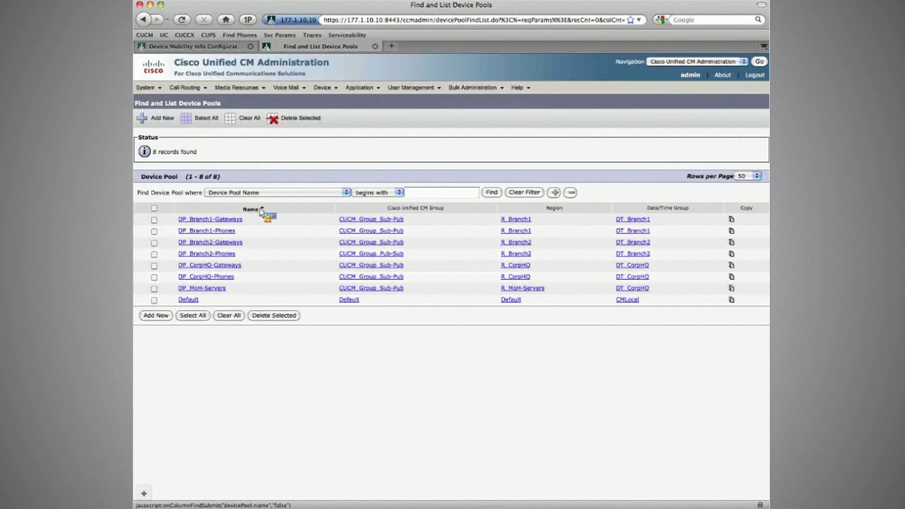
pyautogui.click(256, 209)
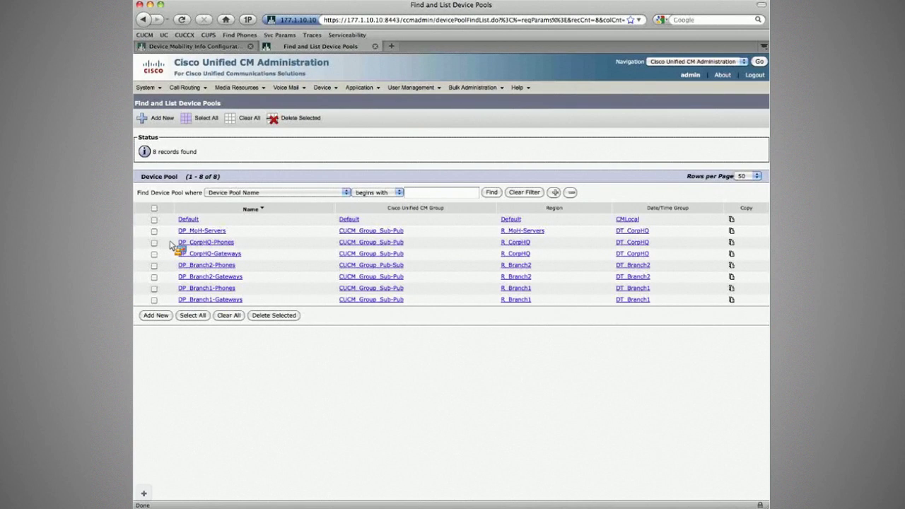
pyautogui.moveTo(171, 244); pyautogui.dragTo(190, 277)
# - Close the Device Pools tab and return to the Device Mobility Info list
pyautogui.click(375, 46)
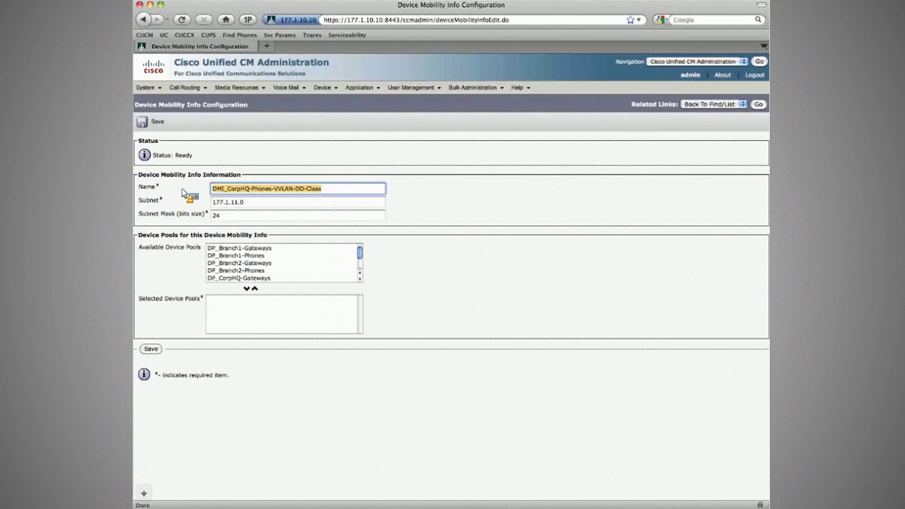
pyautogui.click(704, 120)
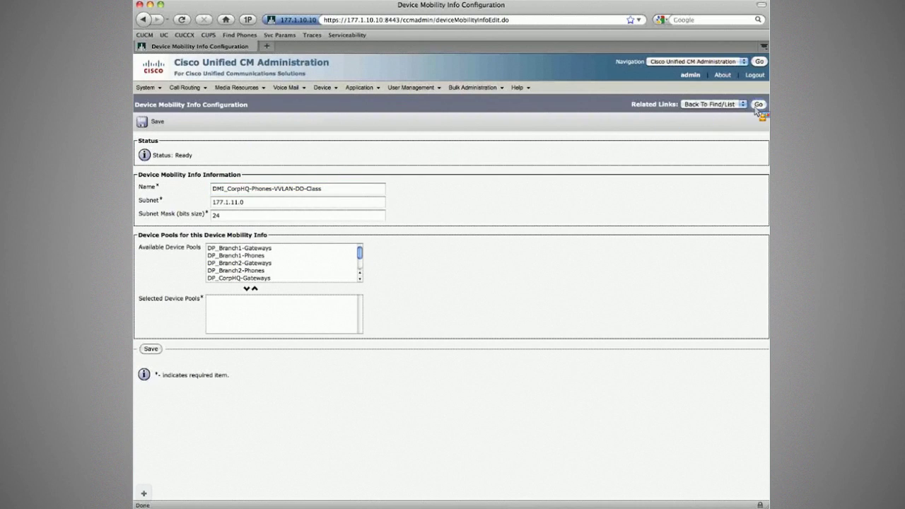
pyautogui.click(758, 105)
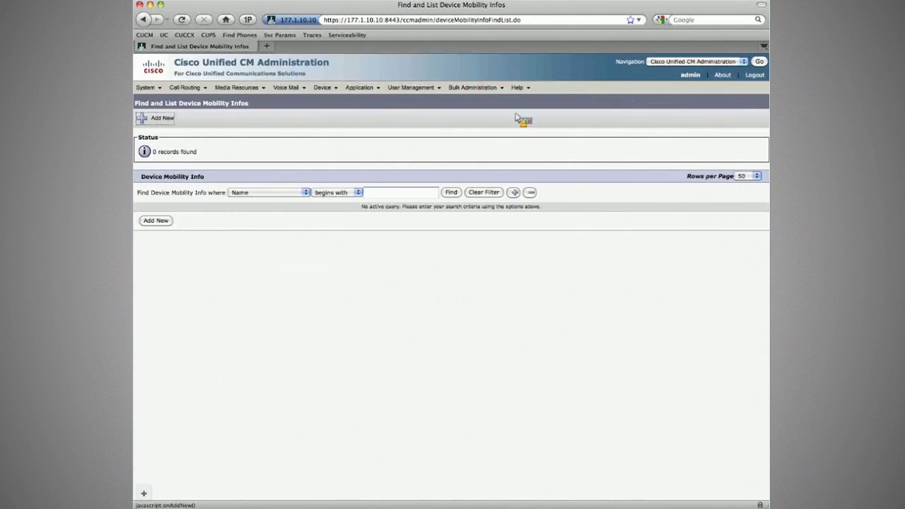
# - Add a new entry with subnet 177.1.11.0, mask 24 and pool DP_CorpHQ-Phones, and save it
pyautogui.click(162, 118)
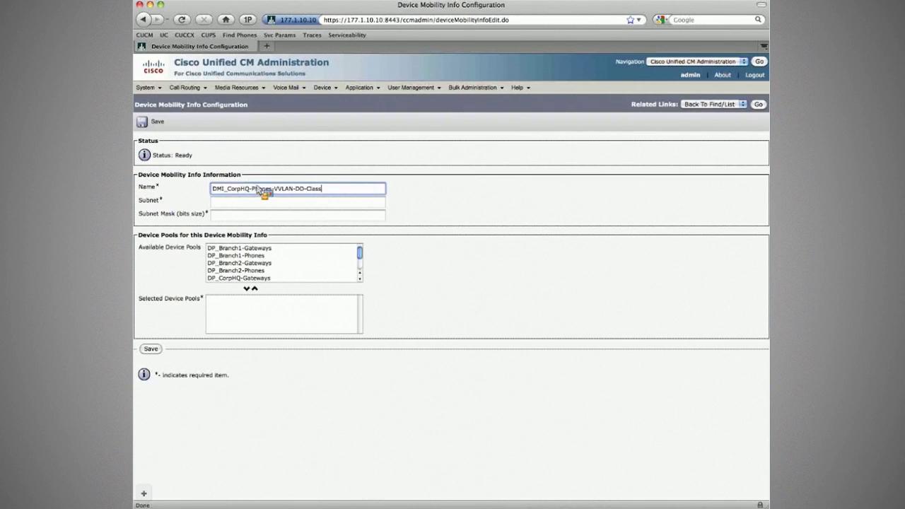
pyautogui.press('Tab')
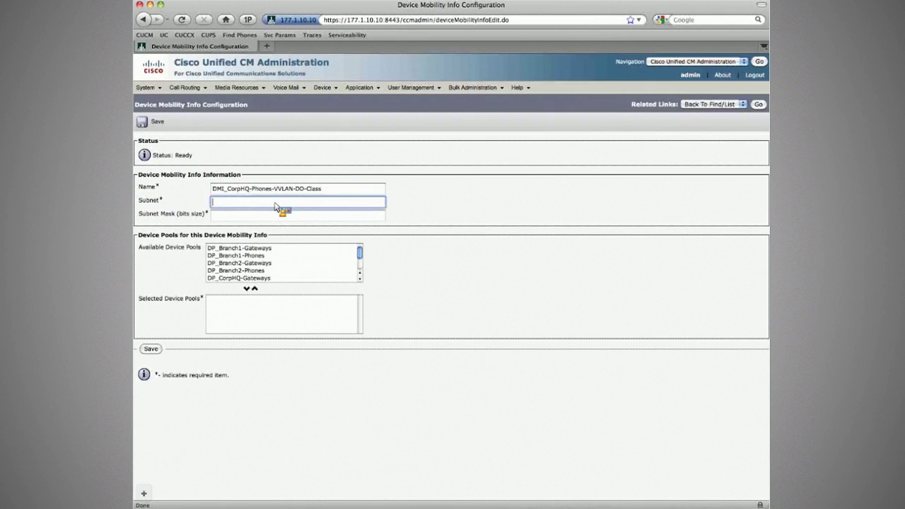
pyautogui.write('177.1.11.0')
pyautogui.press('Tab')
pyautogui.write('24')
pyautogui.press('Tab')
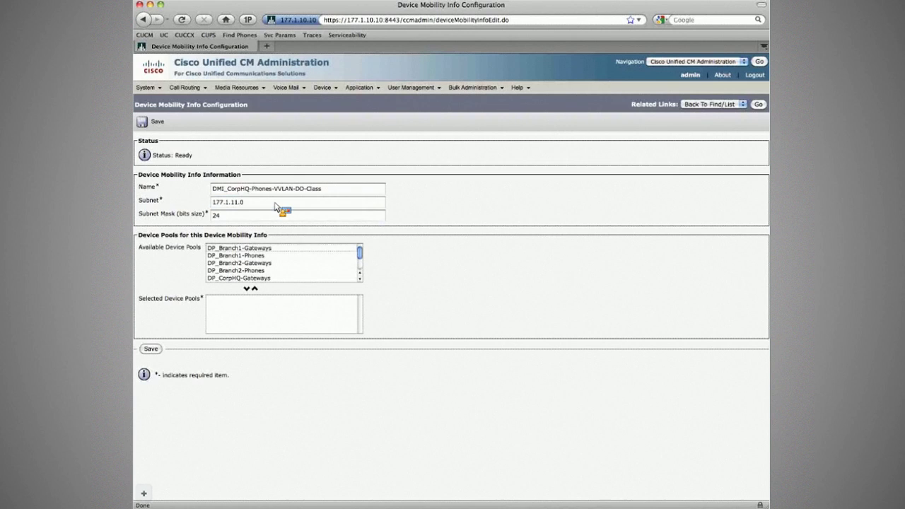
pyautogui.press('Down')
pyautogui.press('Down')
pyautogui.press('Down')
pyautogui.press('Down')
pyautogui.press('Down')
pyautogui.press('Down')
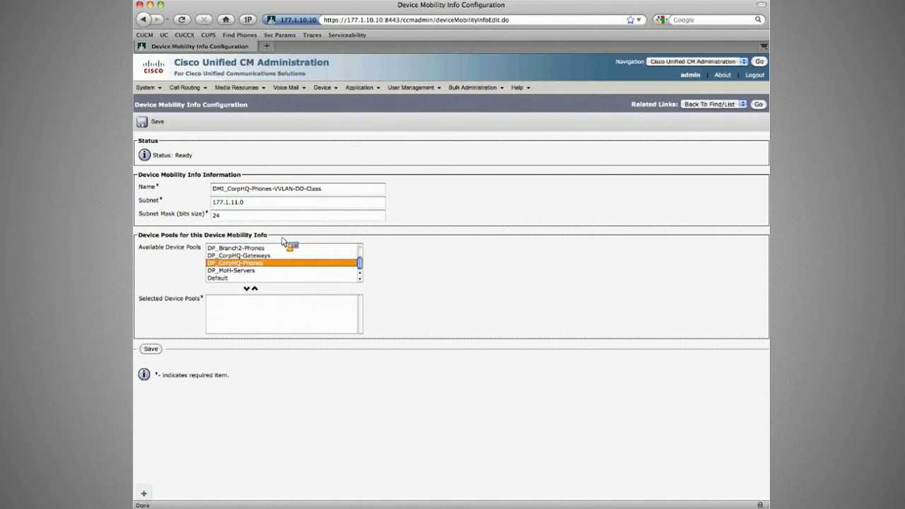
pyautogui.click(247, 288)
pyautogui.click(151, 348)
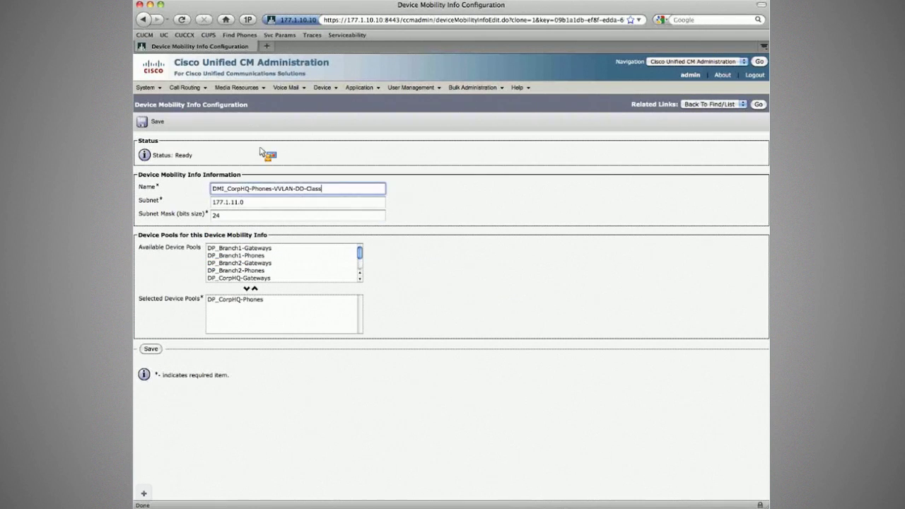
# - Rename the copied entry to DMI_CorpHQ-Phones-VVLAN-Self-Study, dismissing the subnet format warning
pyautogui.press('BackSpace')
pyautogui.press('BackSpace')
pyautogui.press('BackSpace')
pyautogui.press('BackSpace')
pyautogui.press('BackSpace')
pyautogui.press('BackSpace')
pyautogui.press('BackSpace')
pyautogui.press('BackSpace')
pyautogui.write('Se')
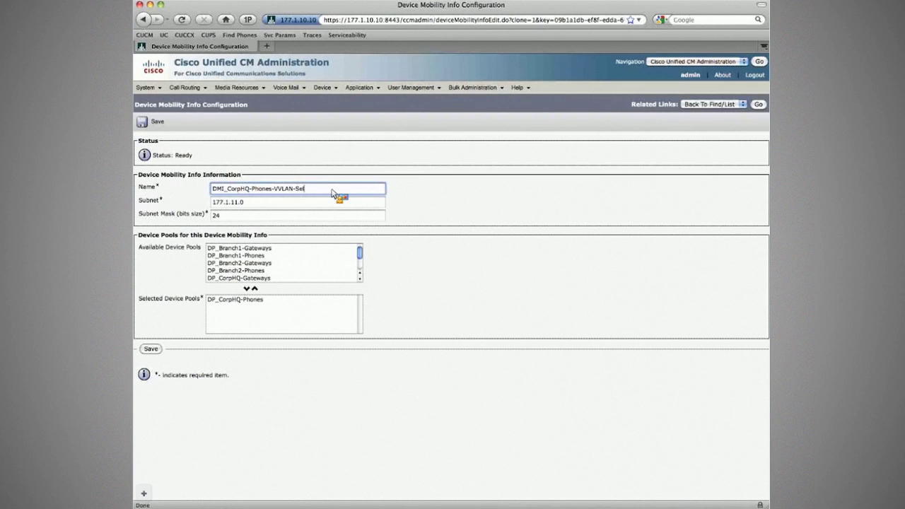
pyautogui.write('lf-Study')
pyautogui.press('Tab')
pyautogui.write('192.168.')
pyautogui.press('Tab')
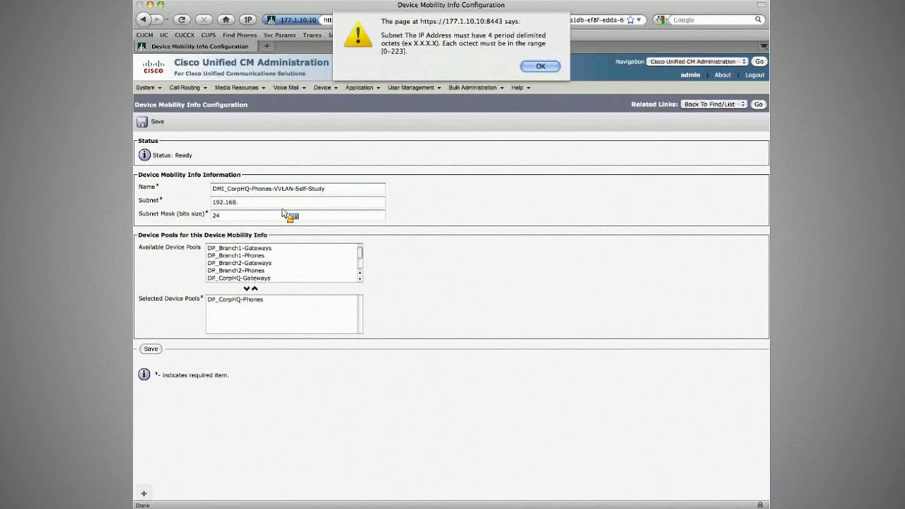
pyautogui.press('Return')
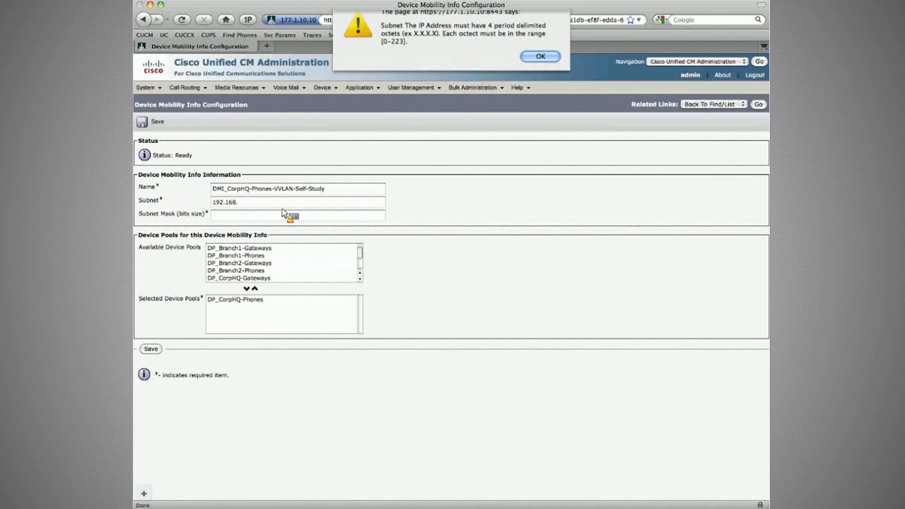
# - Enter subnet 192.168.10.150 with mask 24, accept the correction to 192.168.10.0, and save
pyautogui.write('192')
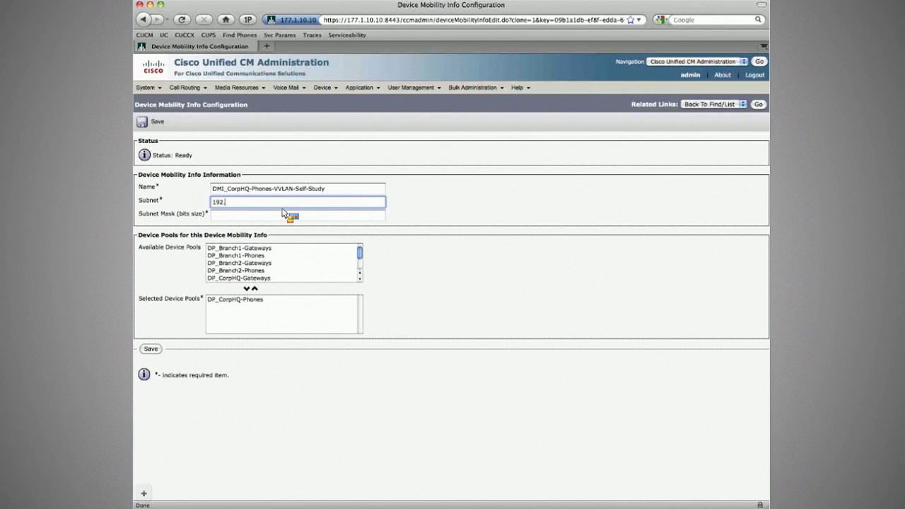
pyautogui.write('.168.10.150')
pyautogui.tripleClick(297, 206)
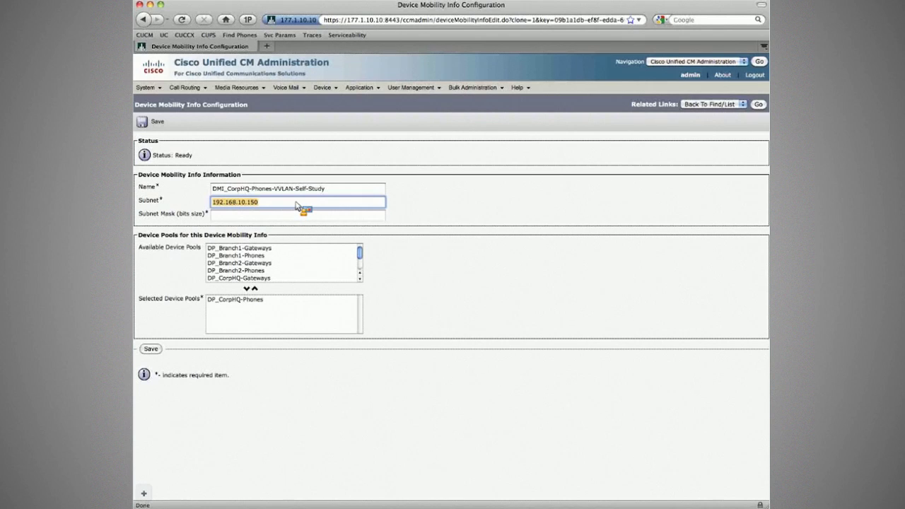
pyautogui.click(297, 206)
pyautogui.click(258, 216)
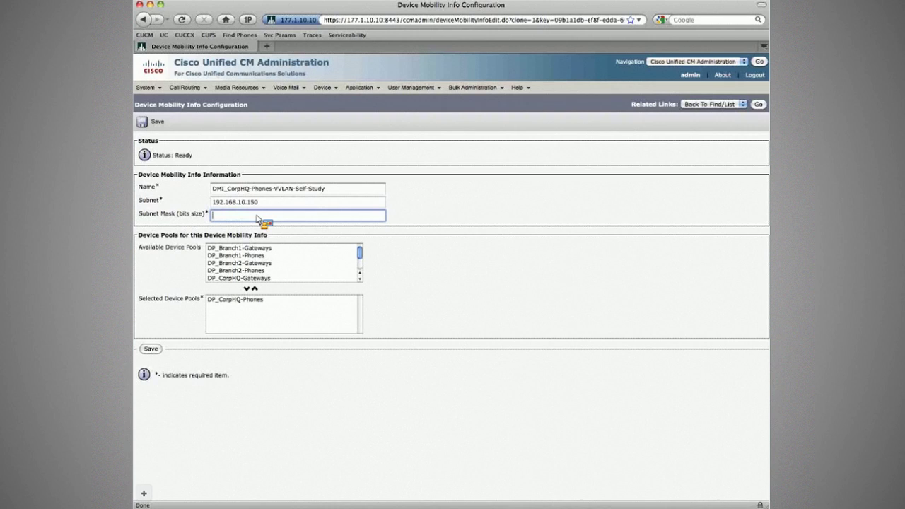
pyautogui.write('24')
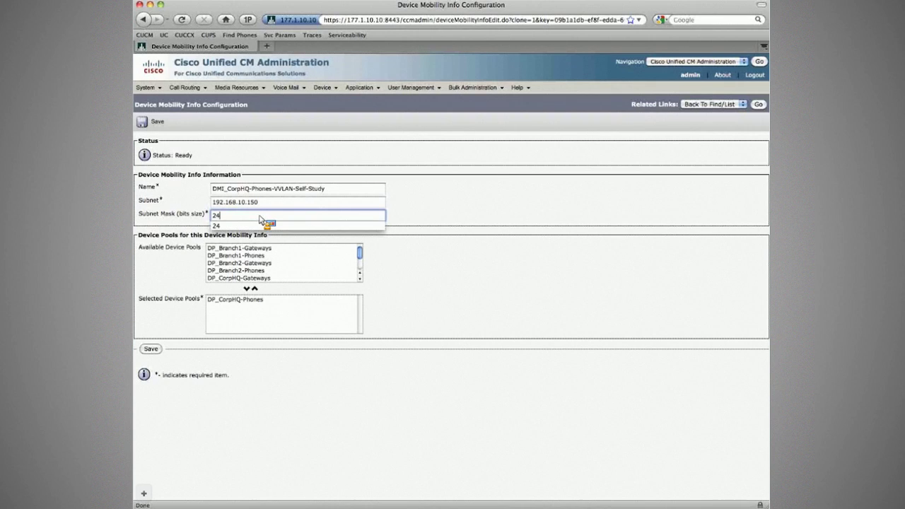
pyautogui.press('Tab')
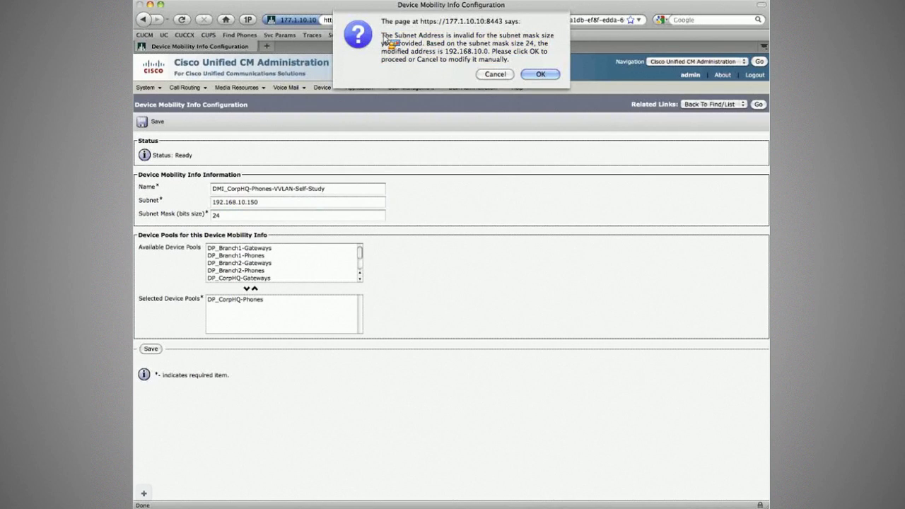
pyautogui.click(543, 75)
pyautogui.click(542, 75)
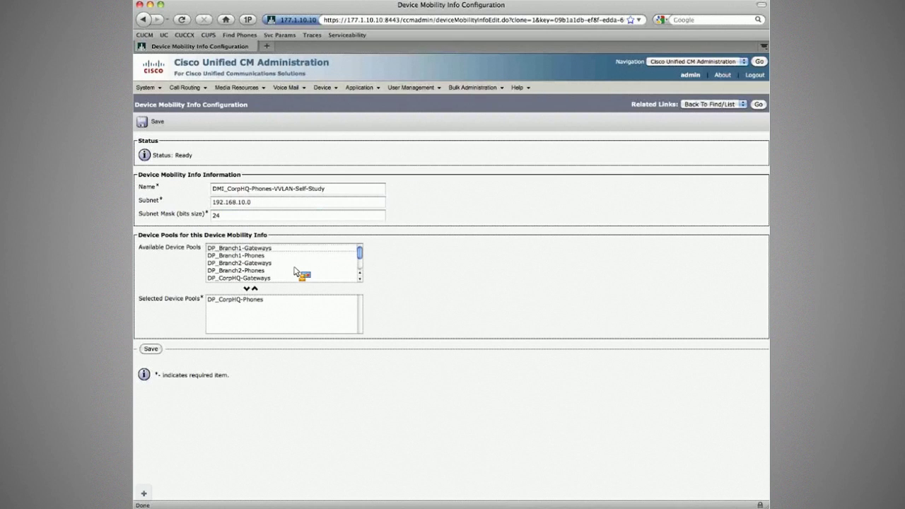
pyautogui.click(151, 349)
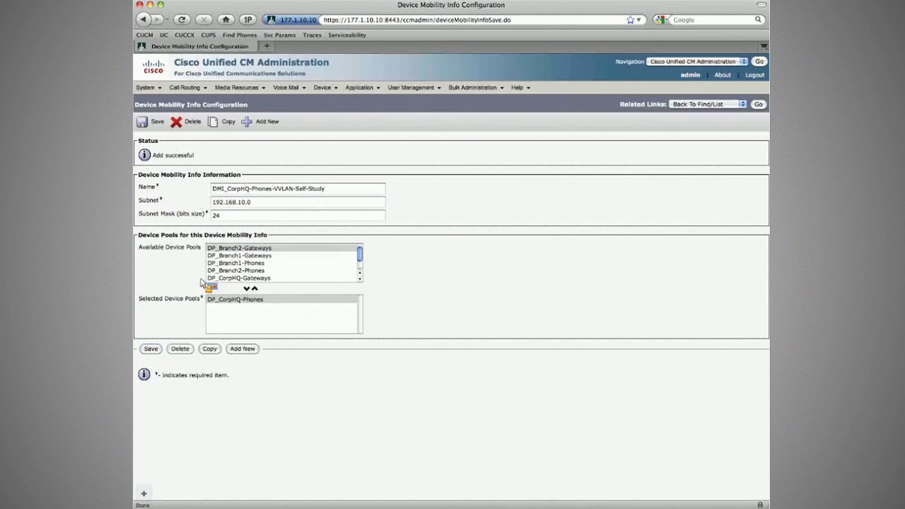
# - Change the Self-Study entry's mask to 32, then permanently delete the entry
pyautogui.moveTo(249, 205); pyautogui.dragTo(273, 206)
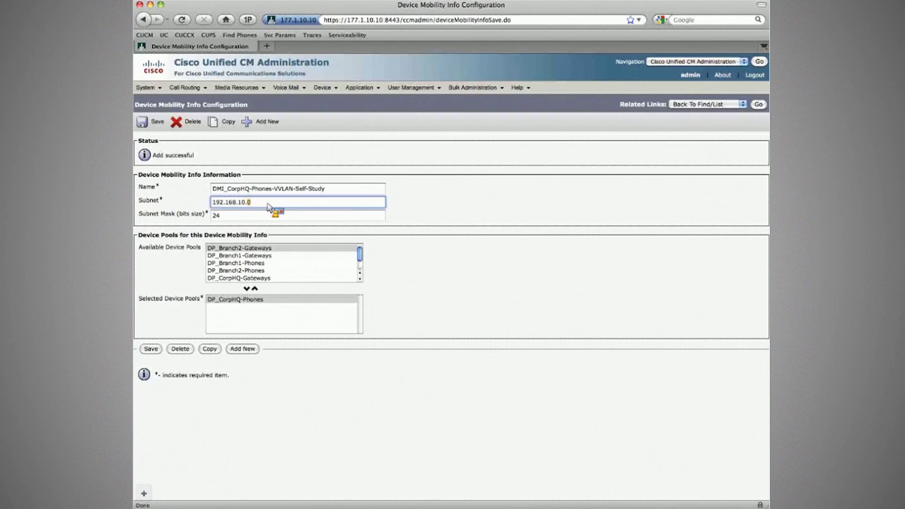
pyautogui.doubleClick(268, 216)
pyautogui.write('32')
pyautogui.click(270, 204)
pyautogui.click(191, 122)
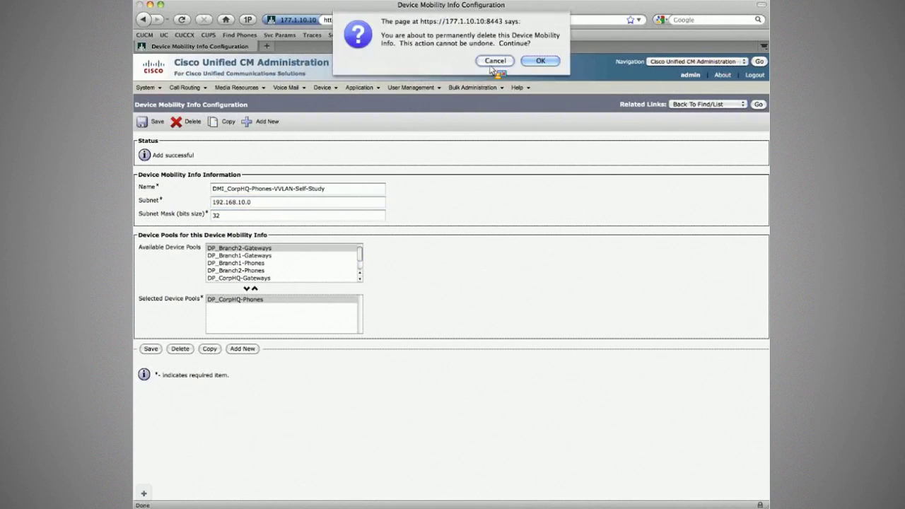
pyautogui.click(537, 62)
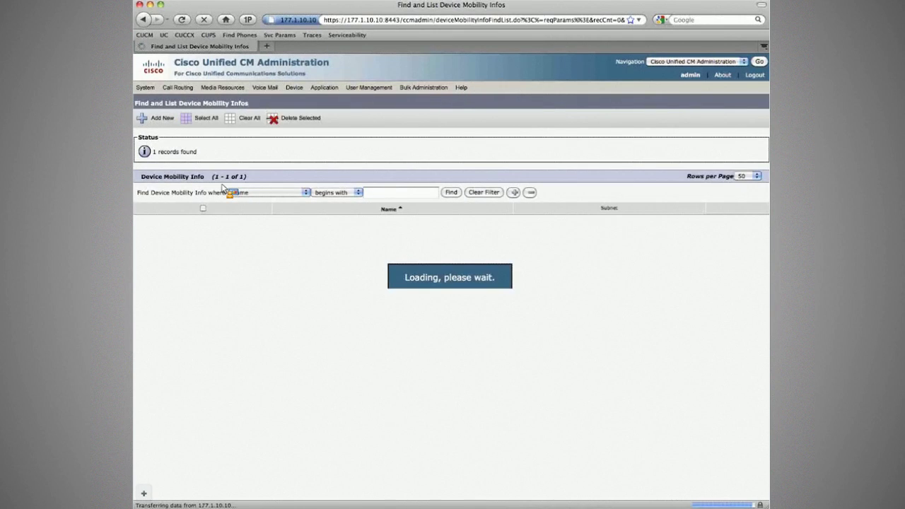
# - Copy the DD-Class entry and enter subnet 192.168.10.150, accepting the suggested correction
pyautogui.click(212, 216)
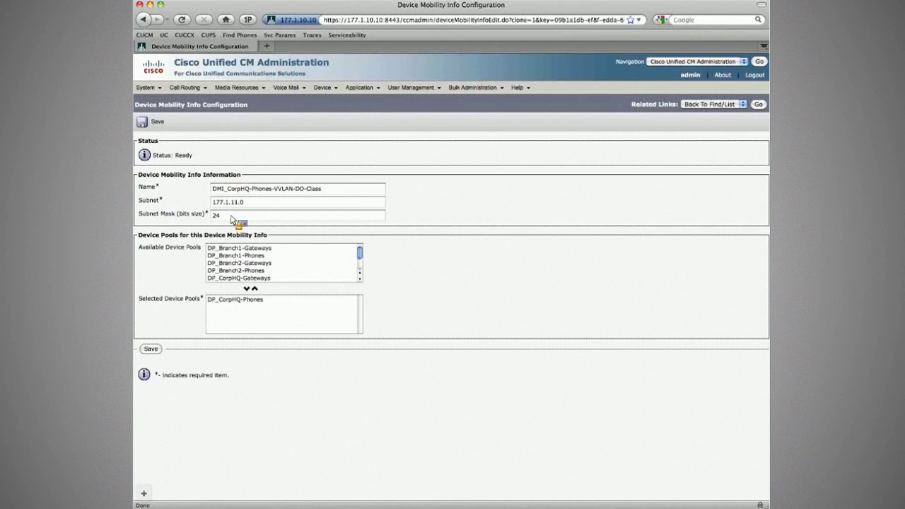
pyautogui.click(277, 203)
pyautogui.press('BackSpace')
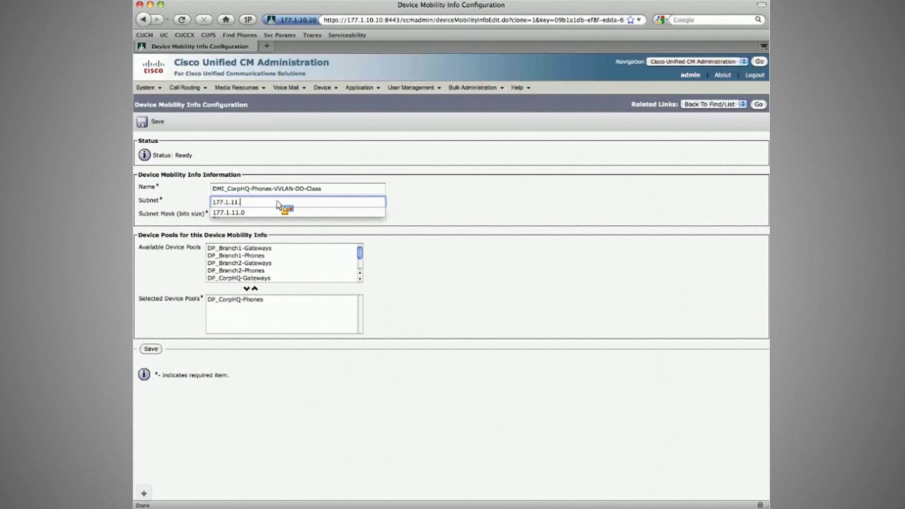
pyautogui.press('BackSpace')
pyautogui.press('BackSpace')
pyautogui.press('BackSpace')
pyautogui.press('BackSpace')
pyautogui.press('BackSpace')
pyautogui.press('BackSpace')
pyautogui.press('BackSpace')
pyautogui.press('BackSpace')
pyautogui.write('92.168.10.150')
pyautogui.press('Tab')
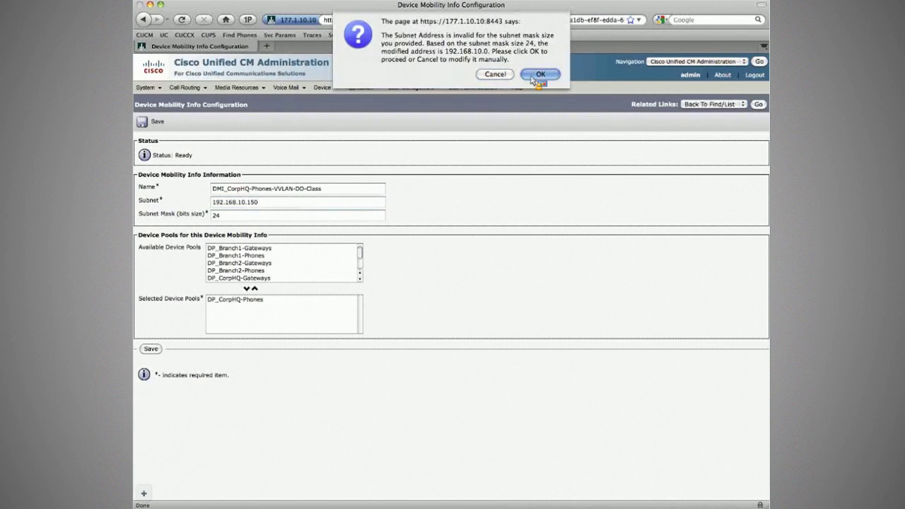
pyautogui.click(532, 78)
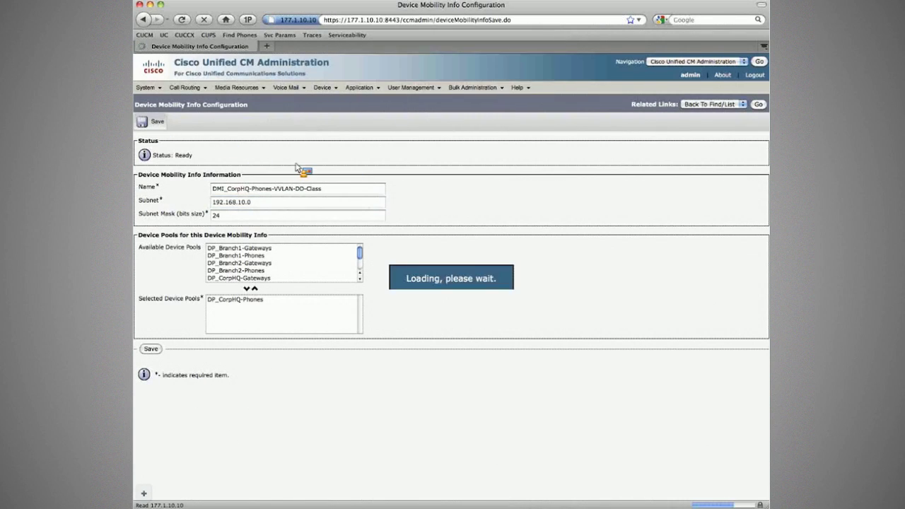
# - Rename the copy to DMI_CorpHQ-Phones-VVLAN-Self-Study and re-enter the subnet's last octet 150
pyautogui.click(273, 205)
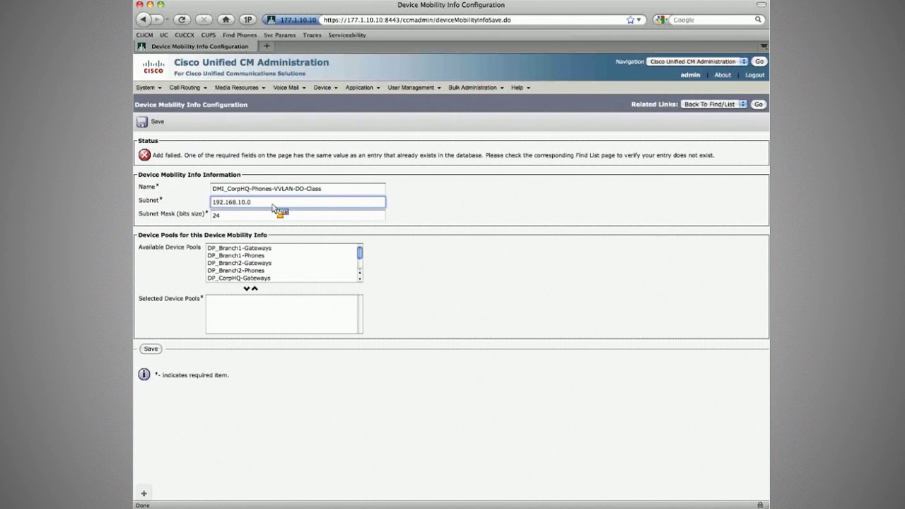
pyautogui.hotkey('shift', 'Tab')
pyautogui.click(348, 191)
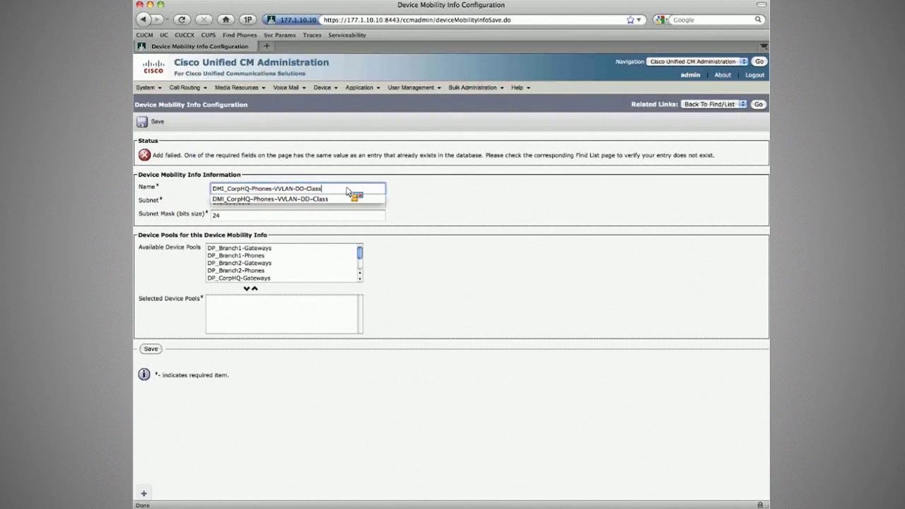
pyautogui.press('BackSpace')
pyautogui.press('BackSpace')
pyautogui.press('BackSpace')
pyautogui.press('BackSpace')
pyautogui.press('BackSpace')
pyautogui.press('BackSpace')
pyautogui.press('BackSpace')
pyautogui.press('BackSpace')
pyautogui.write('Se')
pyautogui.press('Down')
pyautogui.press('Tab')
pyautogui.press('BackSpace')
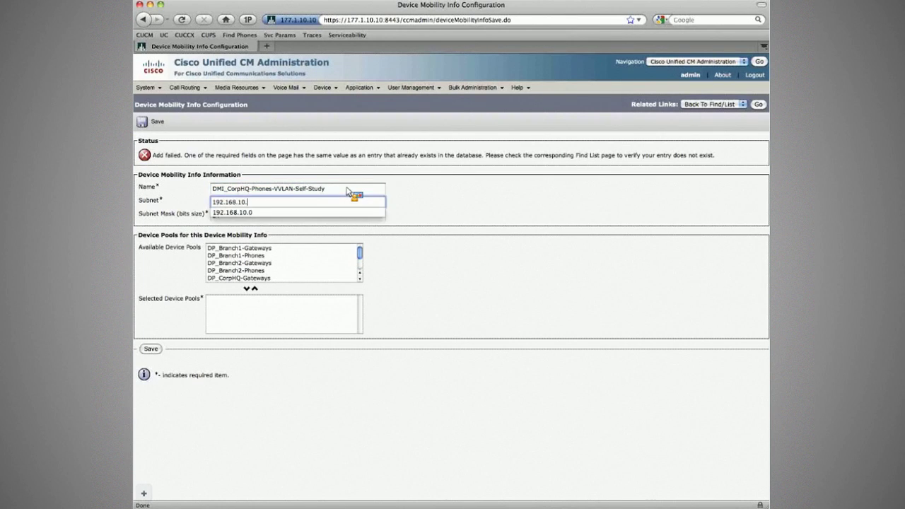
pyautogui.write('150')
pyautogui.press('Tab')
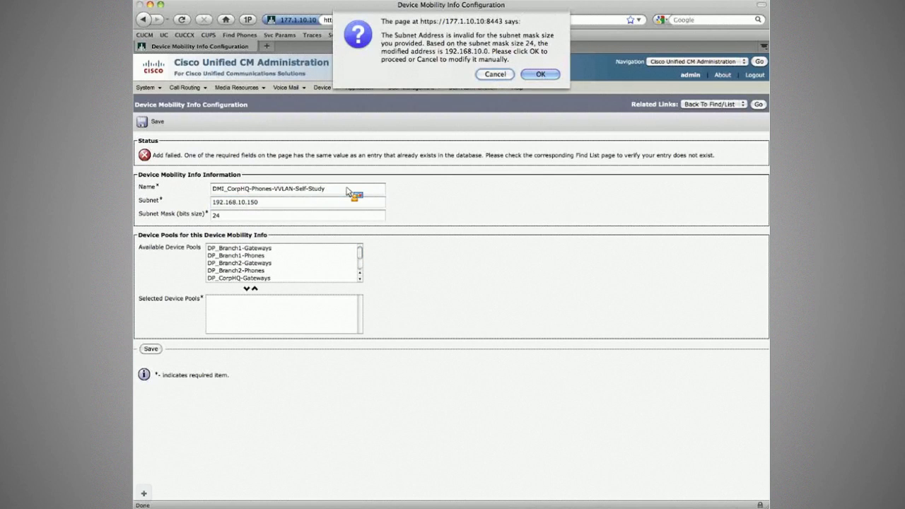
pyautogui.press('Return')
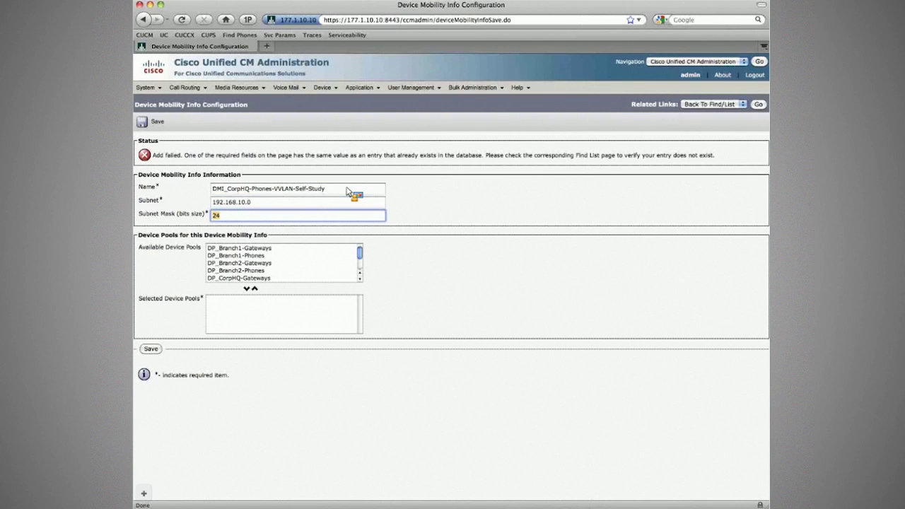
# - Set mask 32, restore subnet 192.168.10.150, and add DP_CorpHQ-Phones to the selected pools
pyautogui.write('32')
pyautogui.hotkey('shift', 'Tab')
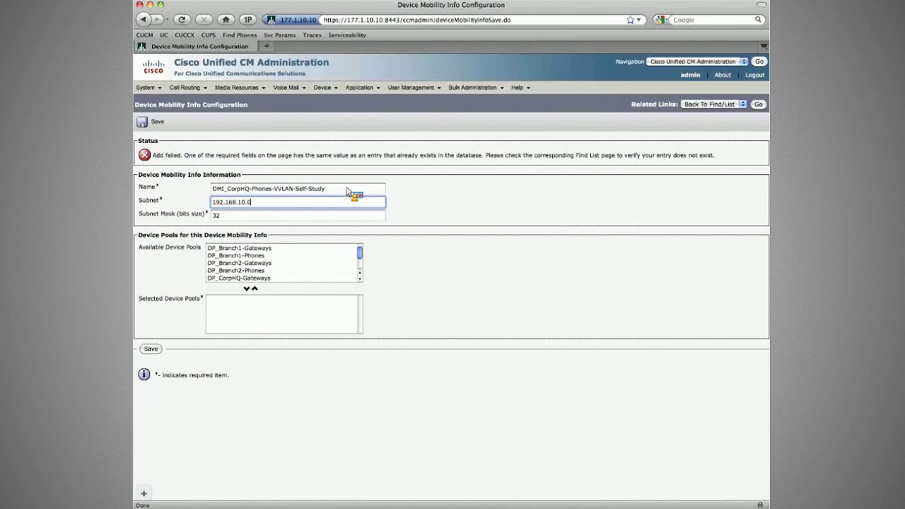
pyautogui.press('BackSpace')
pyautogui.write('150')
pyautogui.press('Tab')
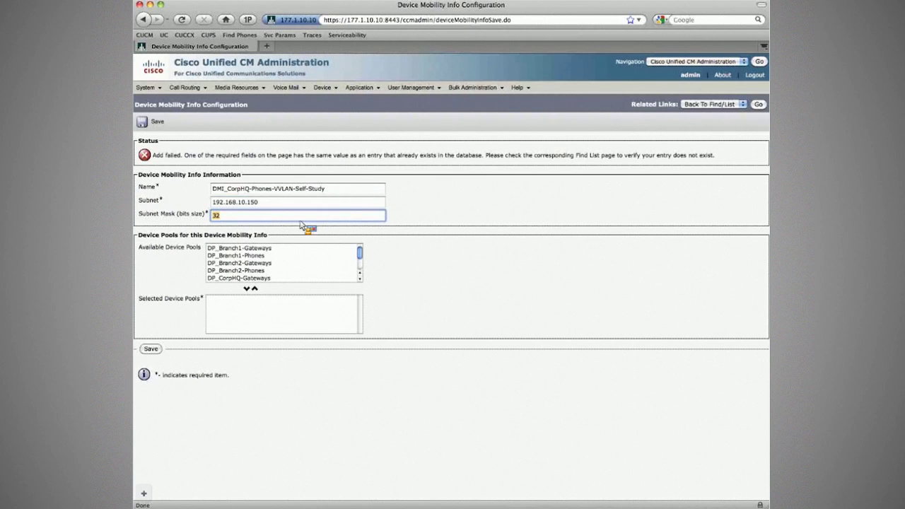
pyautogui.click(246, 288)
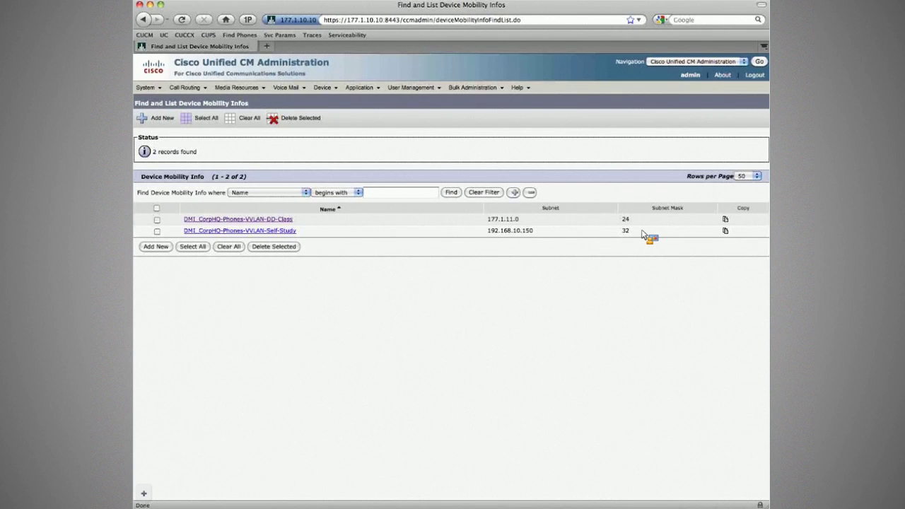
# - Highlight the Self-Study entry's subnet and mask values on the Find and List page to review them
pyautogui.moveTo(642, 234); pyautogui.dragTo(333, 239)
pyautogui.moveTo(333, 239); pyautogui.dragTo(622, 235)
pyautogui.moveTo(621, 234)
pyautogui.mouseDown()
pyautogui.moveTo(643, 184)
pyautogui.moveTo(635, 234)
pyautogui.moveTo(614, 235)
pyautogui.mouseUp()
pyautogui.moveTo(614, 235); pyautogui.dragTo(618, 235)
pyautogui.moveTo(618, 234); pyautogui.dragTo(396, 229)
pyautogui.moveTo(395, 227); pyautogui.dragTo(234, 203)
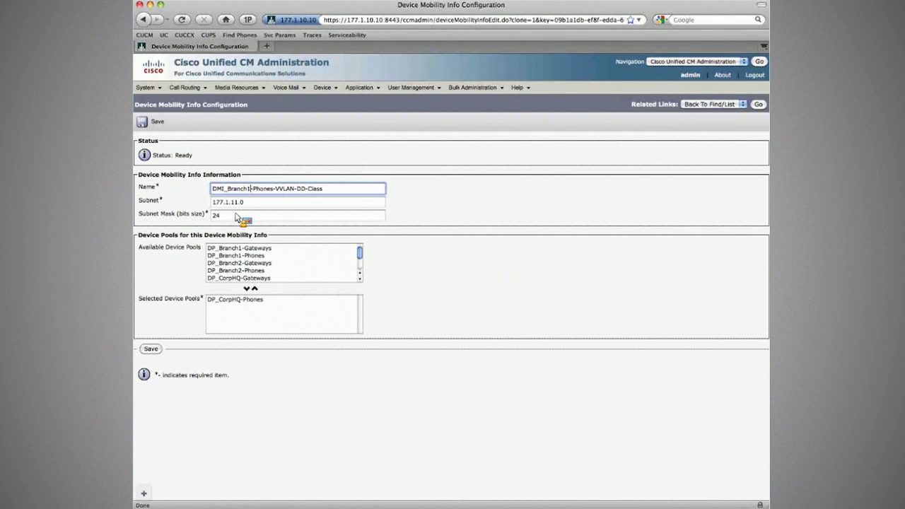
# - Change the copied entry's subnet to the Branch1 network 177.2.11.0 and save it
pyautogui.moveTo(237, 217); pyautogui.dragTo(239, 240)
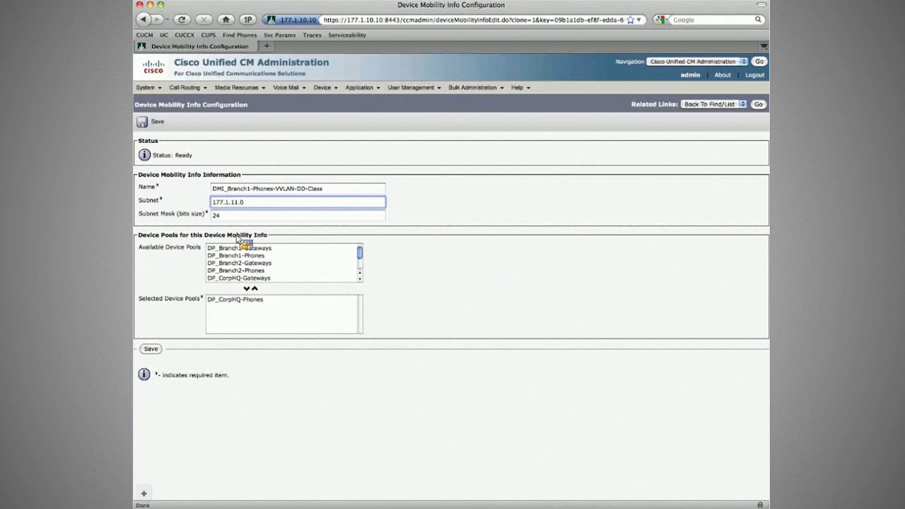
pyautogui.write('2')
pyautogui.click(233, 300)
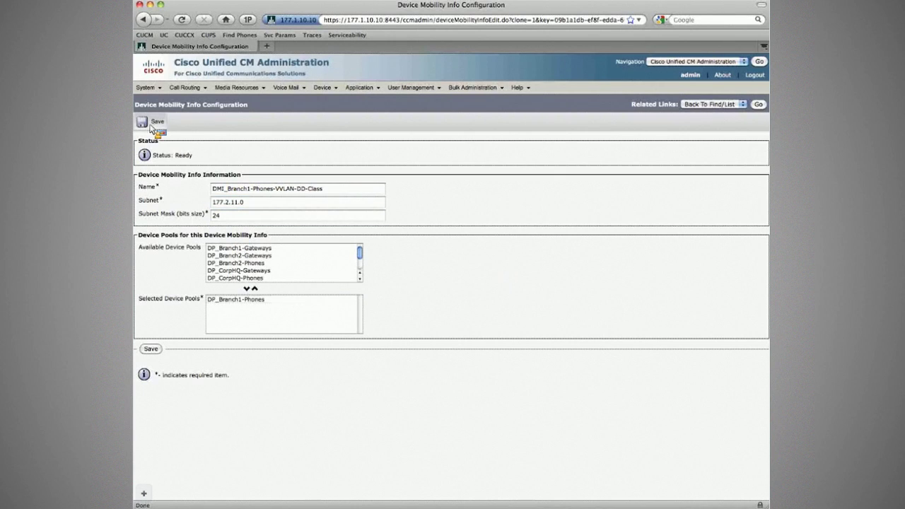
pyautogui.click(151, 123)
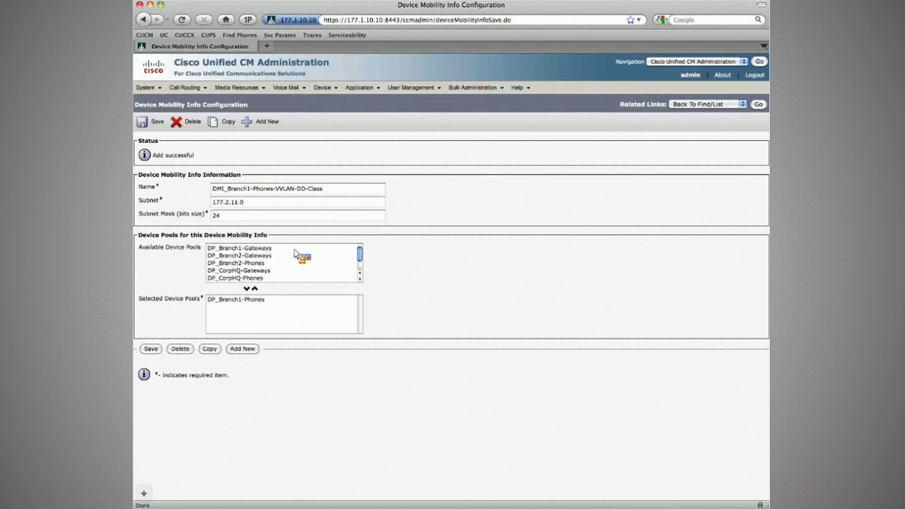
# - Add gateway pools to the selection and remove them again, leaving only DP_Branch1-Phones
pyautogui.doubleClick(244, 271)
pyautogui.click(241, 255)
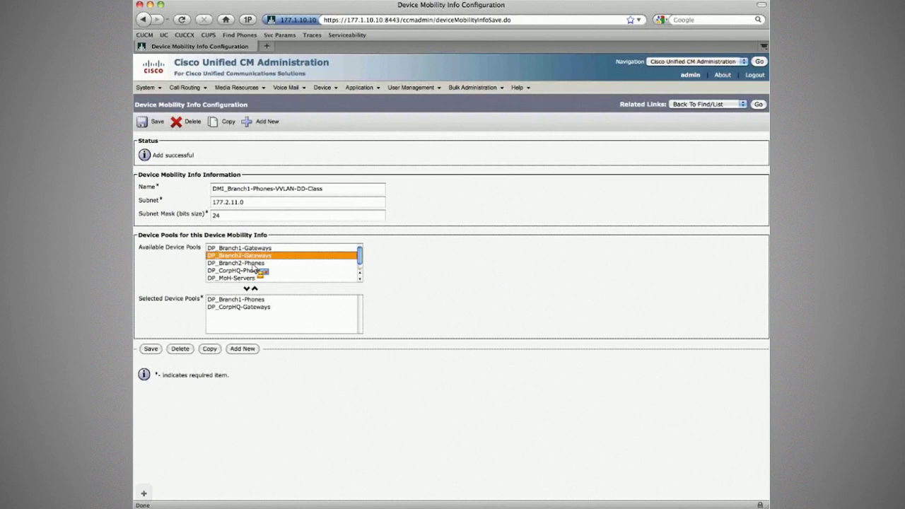
pyautogui.click(247, 289)
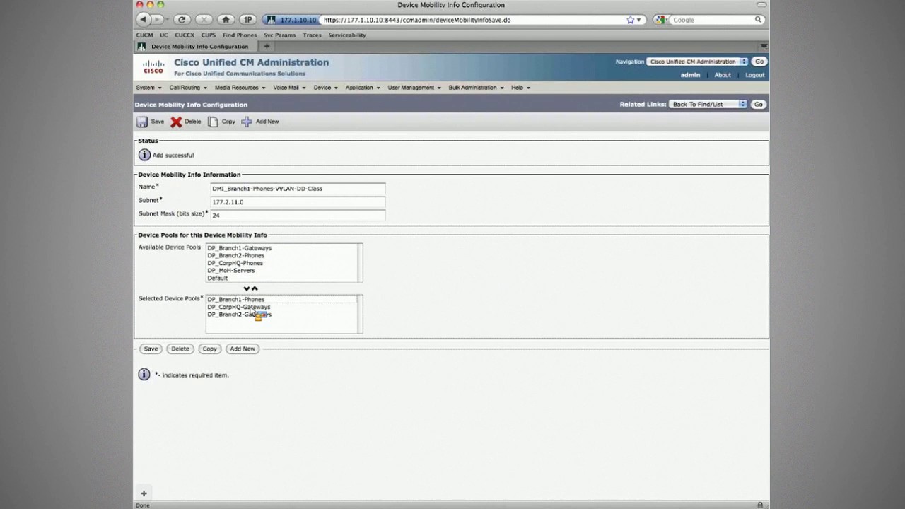
pyautogui.click(254, 289)
pyautogui.moveTo(235, 249); pyautogui.dragTo(239, 312)
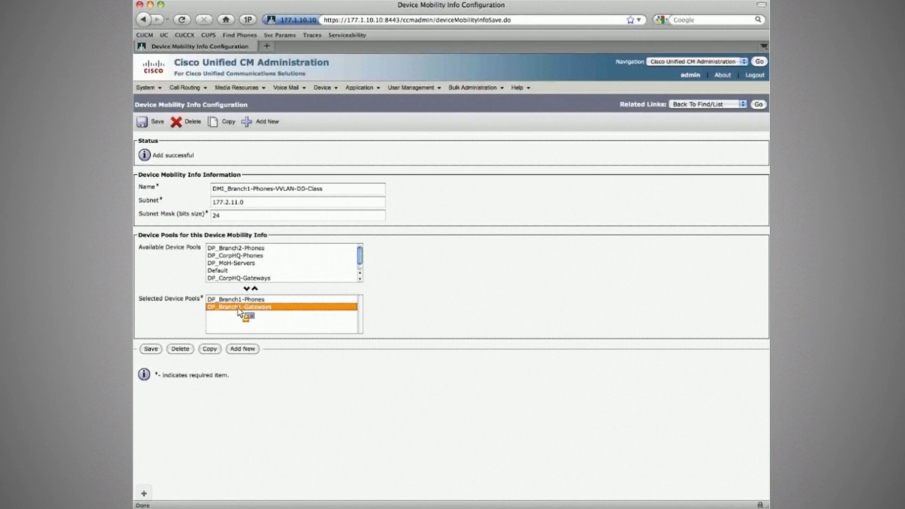
pyautogui.moveTo(239, 312); pyautogui.dragTo(239, 312)
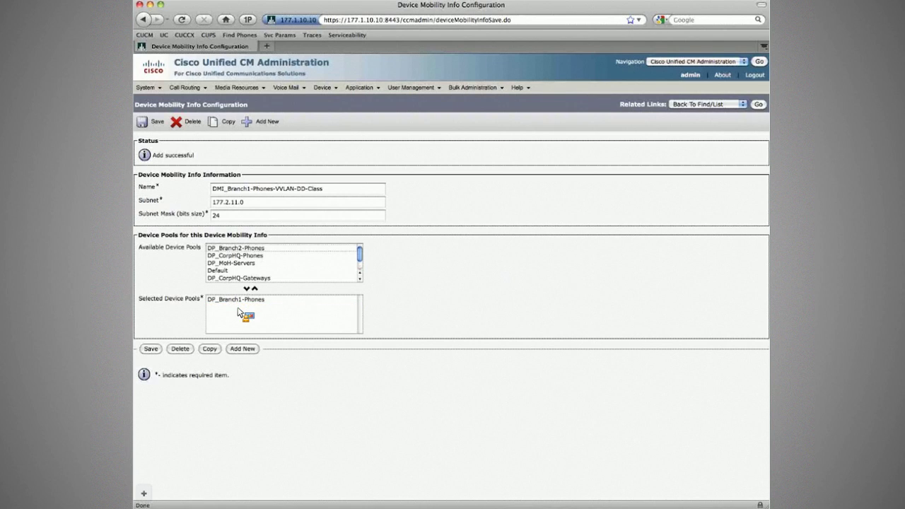
pyautogui.scroll(-1, 239, 270)
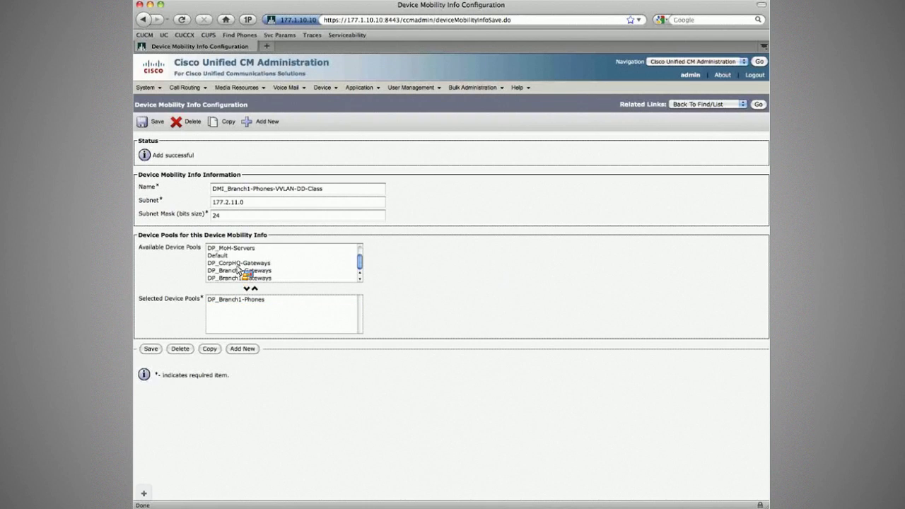
pyautogui.moveTo(239, 270); pyautogui.dragTo(234, 304)
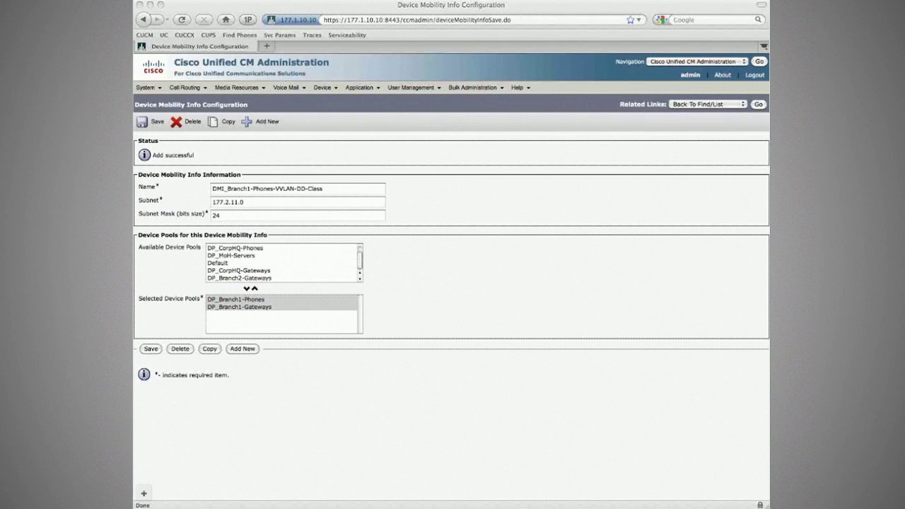
pyautogui.moveTo(234, 307); pyautogui.dragTo(162, 156)
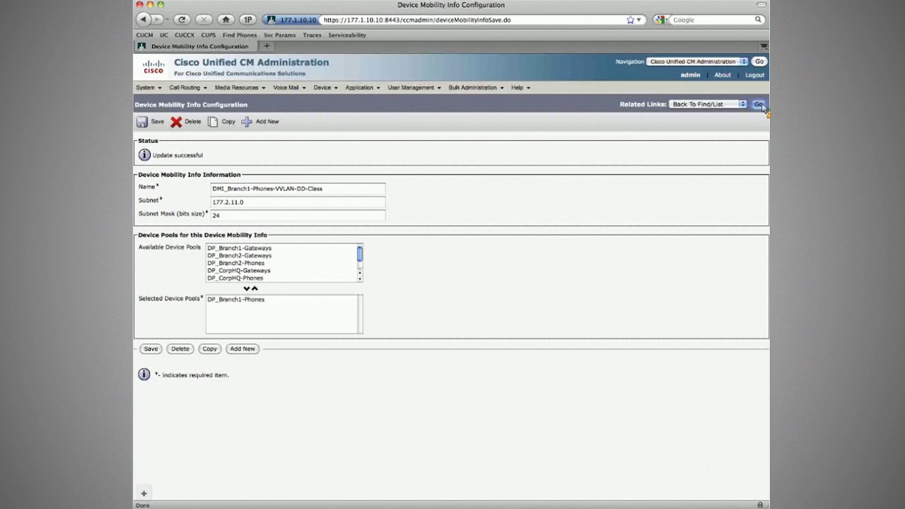
pyautogui.click(213, 122)
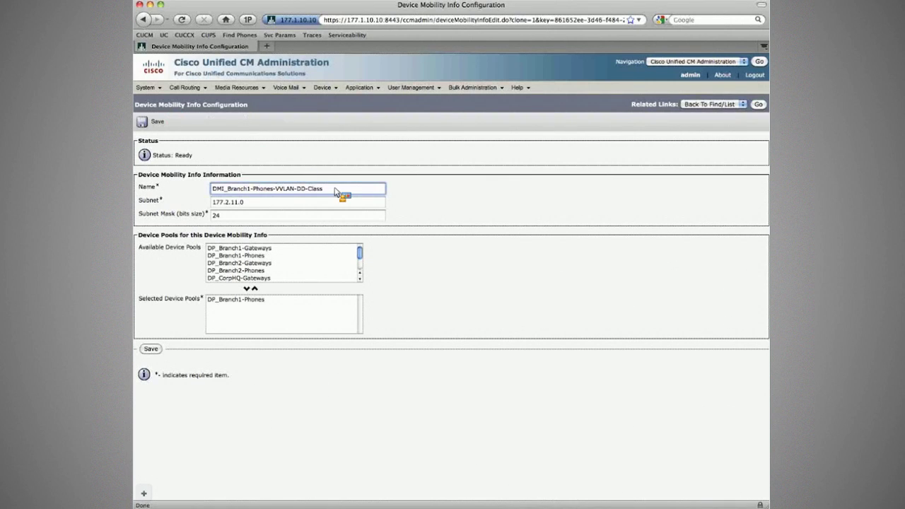
# - Save the copy as DMI_Branch1-Phones-VVLAN-Self-Study with subnet 192.168.10.160 and mask 32
pyautogui.press('BackSpace')
pyautogui.press('BackSpace')
pyautogui.press('BackSpace')
pyautogui.press('BackSpace')
pyautogui.press('BackSpace')
pyautogui.press('BackSpace')
pyautogui.press('BackSpace')
pyautogui.press('BackSpace')
pyautogui.write('Sek')
pyautogui.press('BackSpace')
pyautogui.write('lf-Study')
pyautogui.press('Tab')
pyautogui.press('Tab')
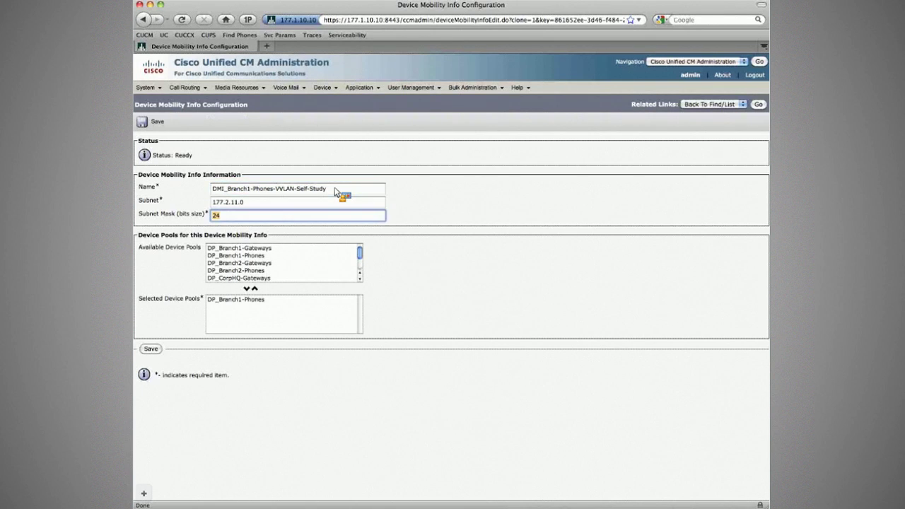
pyautogui.write('32')
pyautogui.hotkey('shift', 'Tab')
pyautogui.write('1')
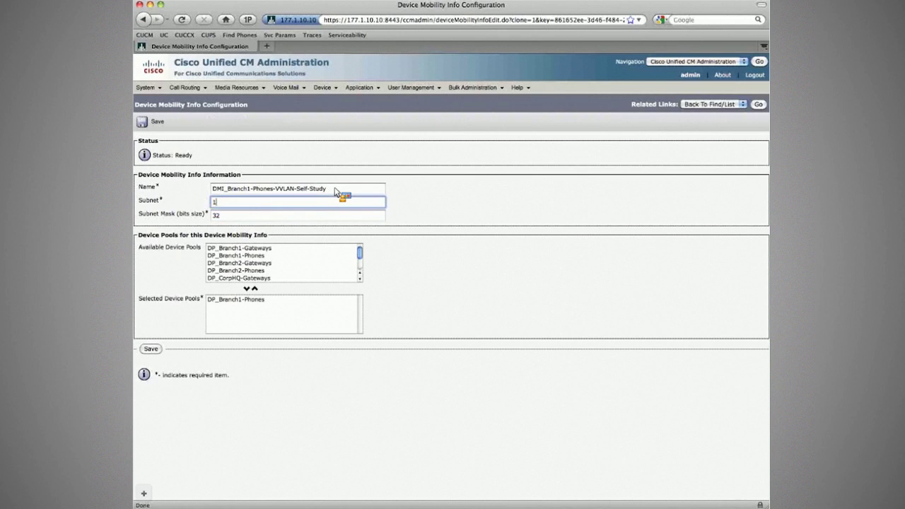
pyautogui.write('92')
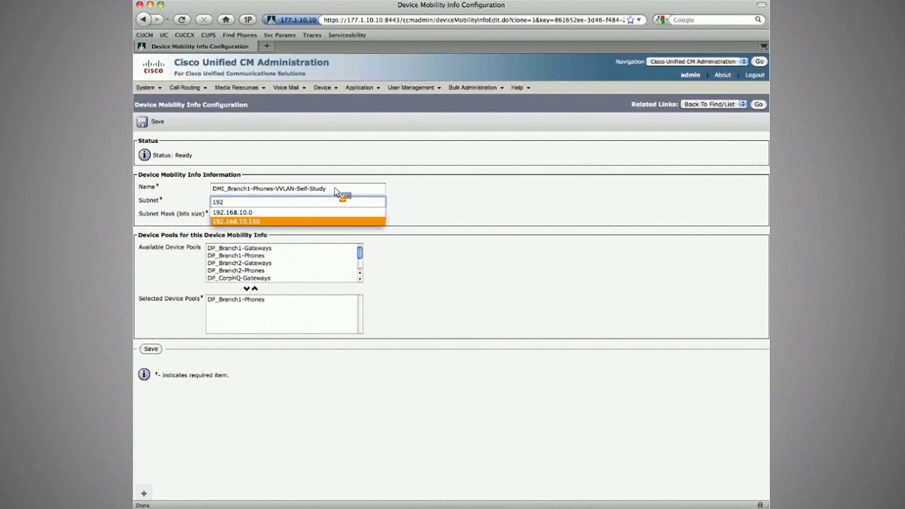
pyautogui.write('.168.10.160')
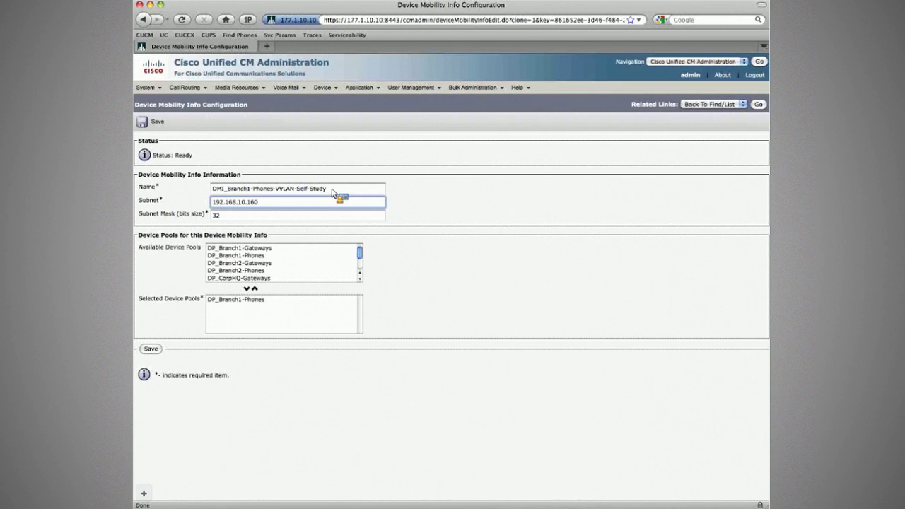
pyautogui.press('Return')
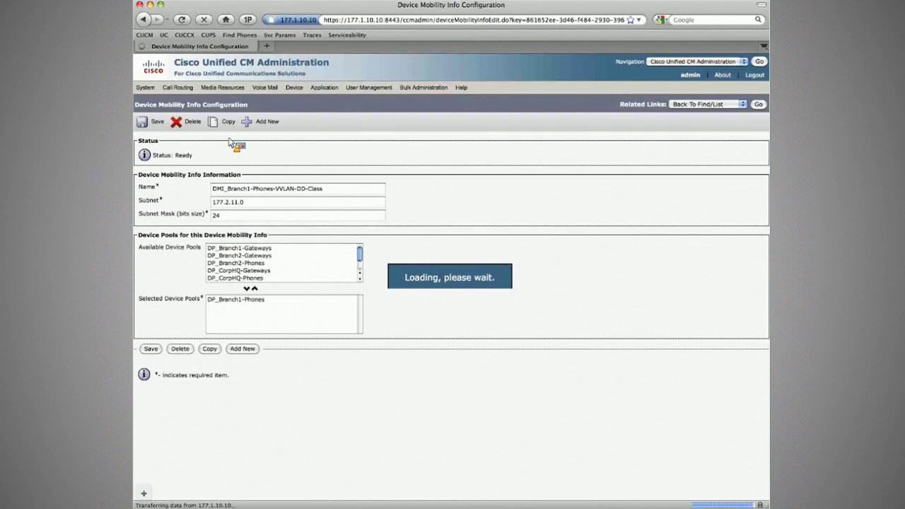
# - Save a Branch2 DD-Class entry at subnet 177.3.11.0 with DP_Branch2-Phones selected
pyautogui.click(251, 189)
pyautogui.press('BackSpace')
pyautogui.write('2')
pyautogui.click(236, 206)
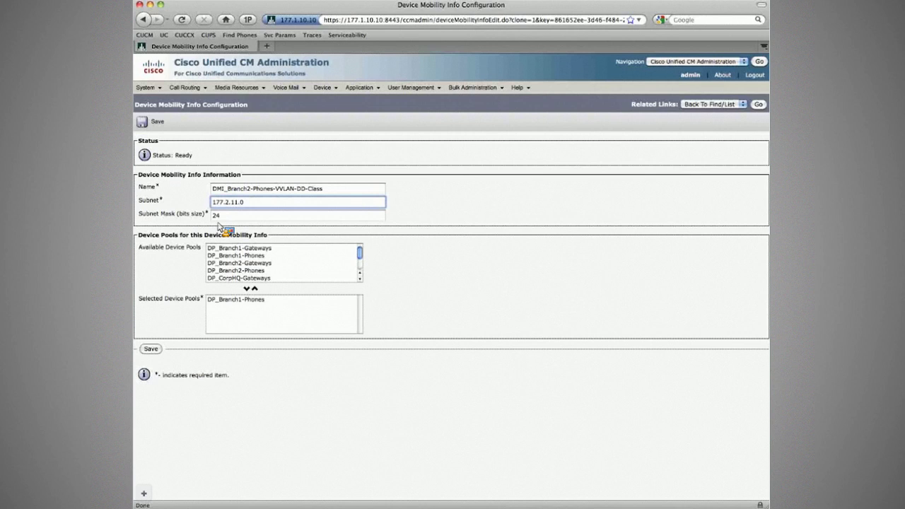
pyautogui.press('BackSpace')
pyautogui.write('3')
pyautogui.moveTo(241, 270); pyautogui.dragTo(230, 307)
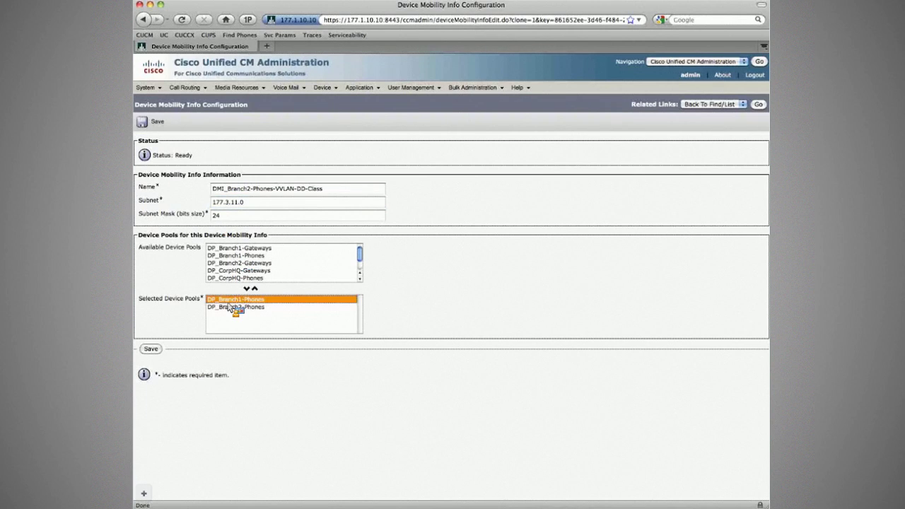
pyautogui.click(157, 349)
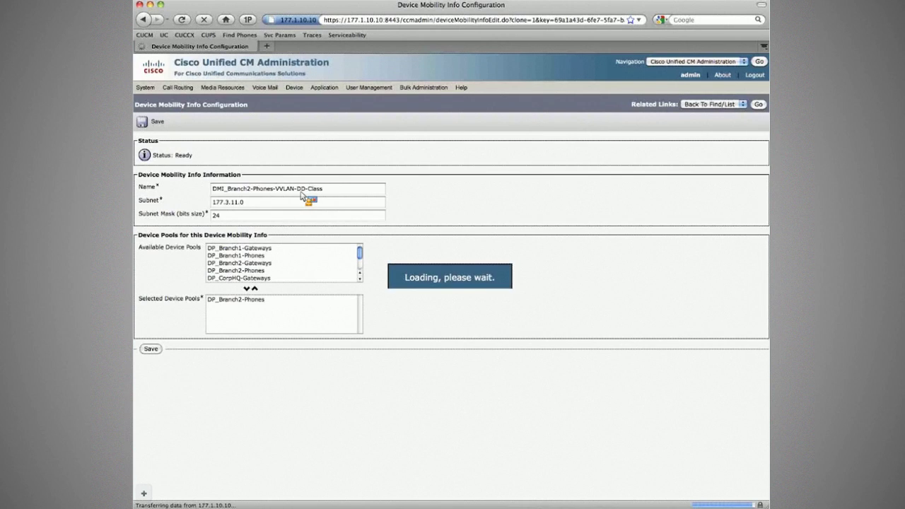
# - Fill a copy as the Branch2 Self-Study entry with mask 32 and subnet 192.168.10.170, unsaved
pyautogui.click(302, 191)
pyautogui.press('BackSpace')
pyautogui.press('BackSpace')
pyautogui.press('BackSpace')
pyautogui.press('BackSpace')
pyautogui.press('BackSpace')
pyautogui.press('BackSpace')
pyautogui.press('BackSpace')
pyautogui.press('BackSpace')
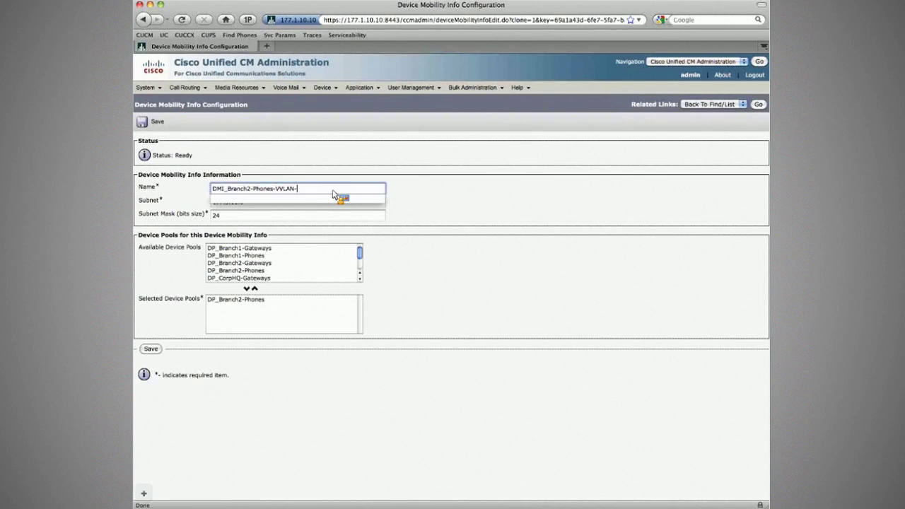
pyautogui.write('Self-')
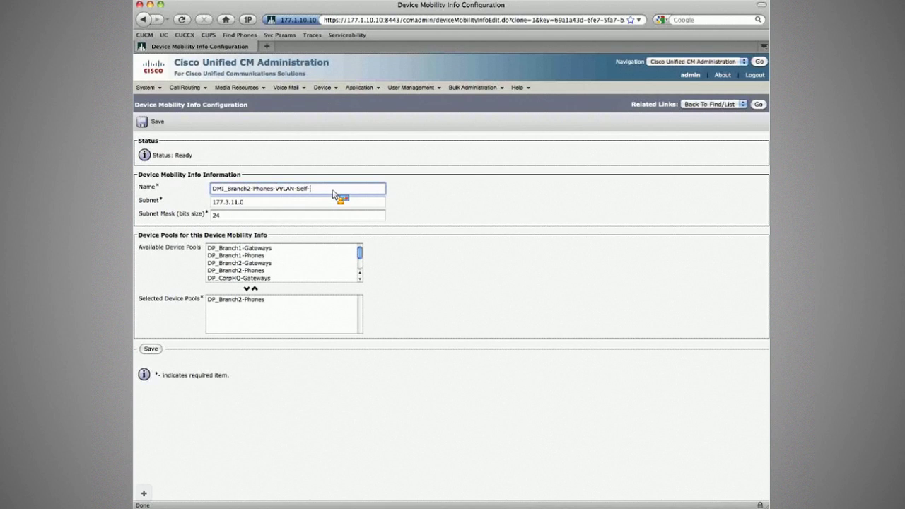
pyautogui.write('Study')
pyautogui.press('Tab')
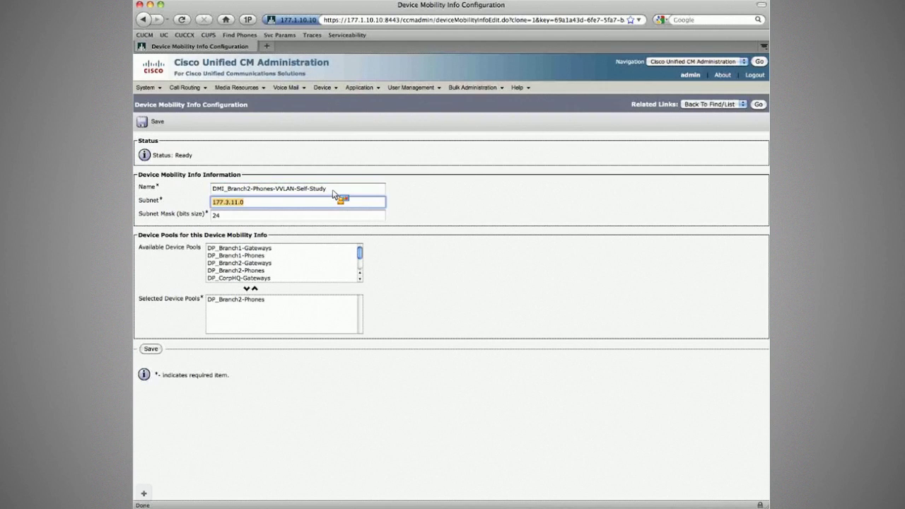
pyautogui.press('Tab')
pyautogui.write('32')
pyautogui.write('192')
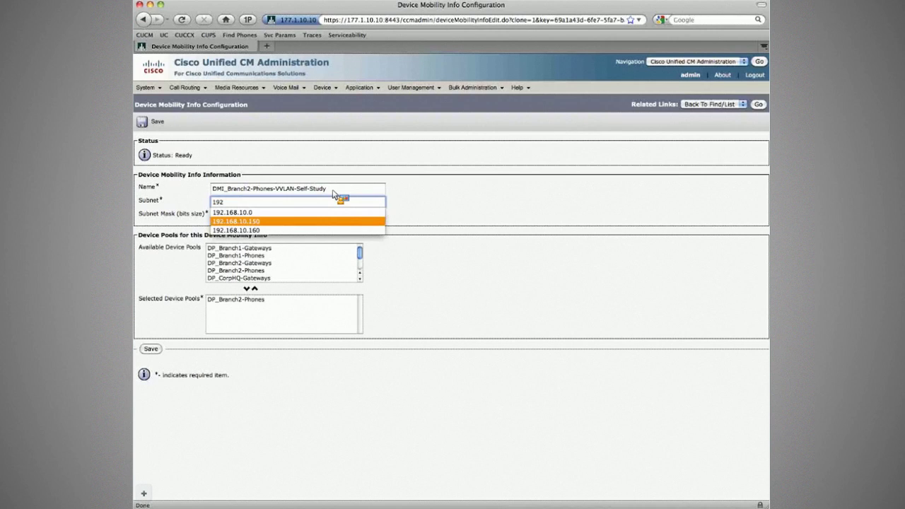
pyautogui.write('.168.10.10')
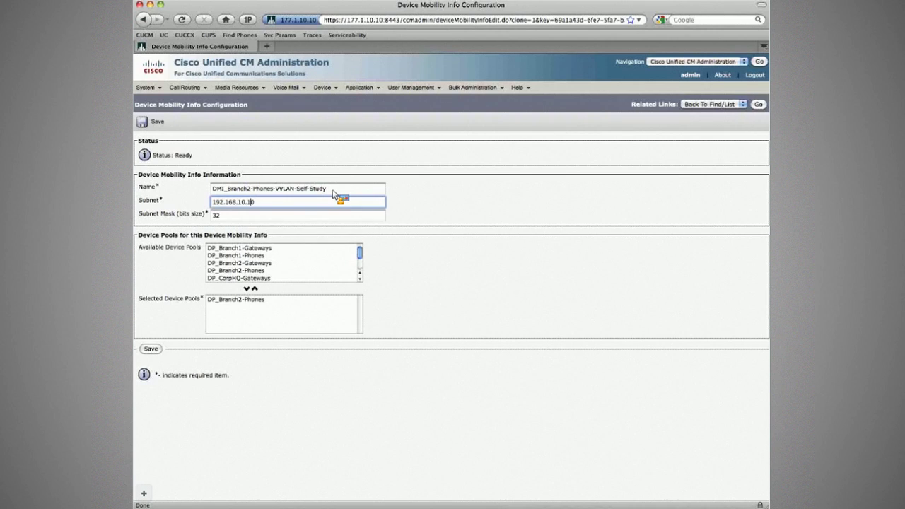
pyautogui.write('70')
pyautogui.press('Tab')
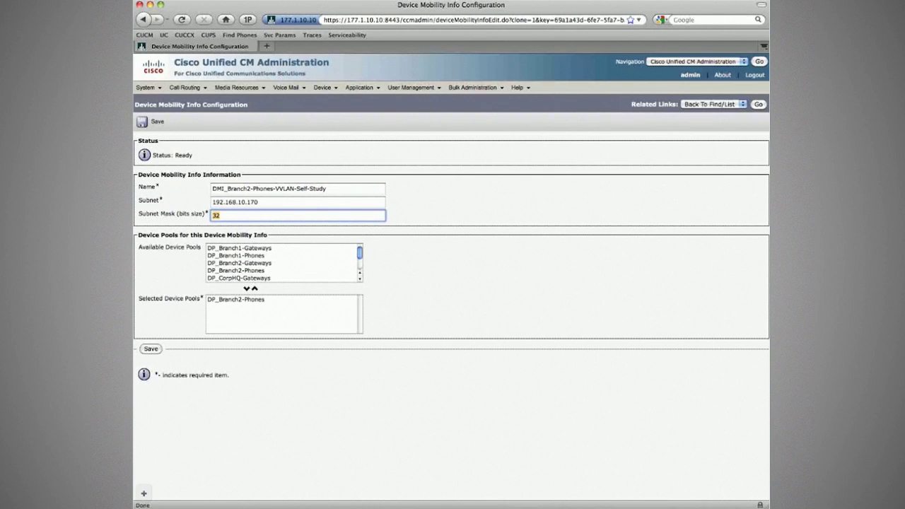
pyautogui.click(759, 104)
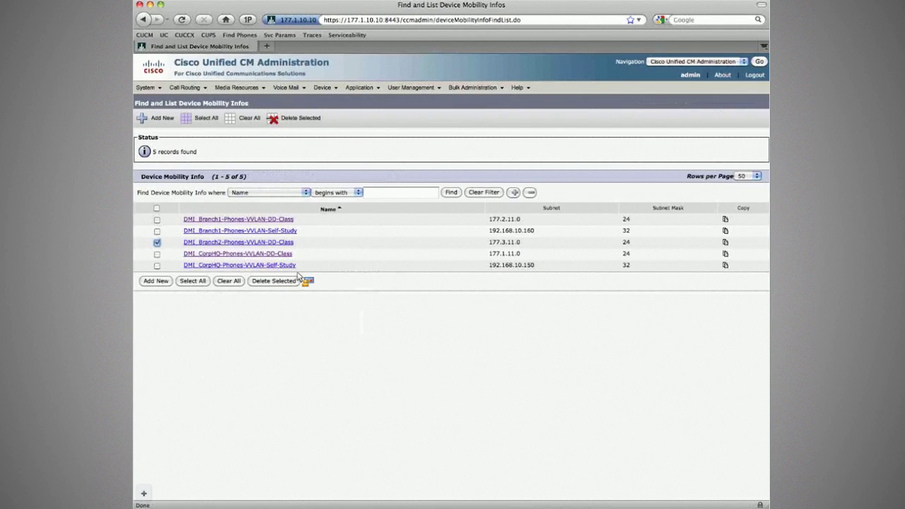
# - Delete the checked DMI_Branch2-Phones-VVLAN-DD-Class entry and confirm the deletion
pyautogui.click(294, 280)
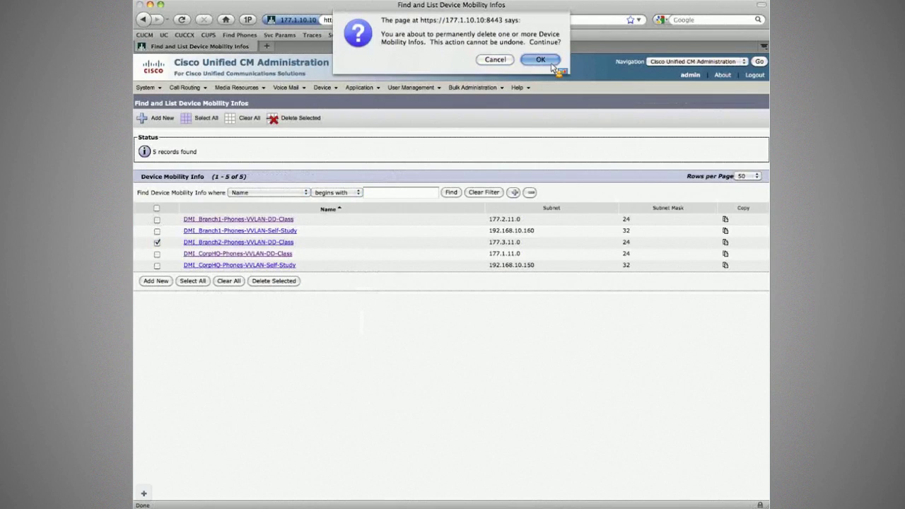
pyautogui.click(541, 60)
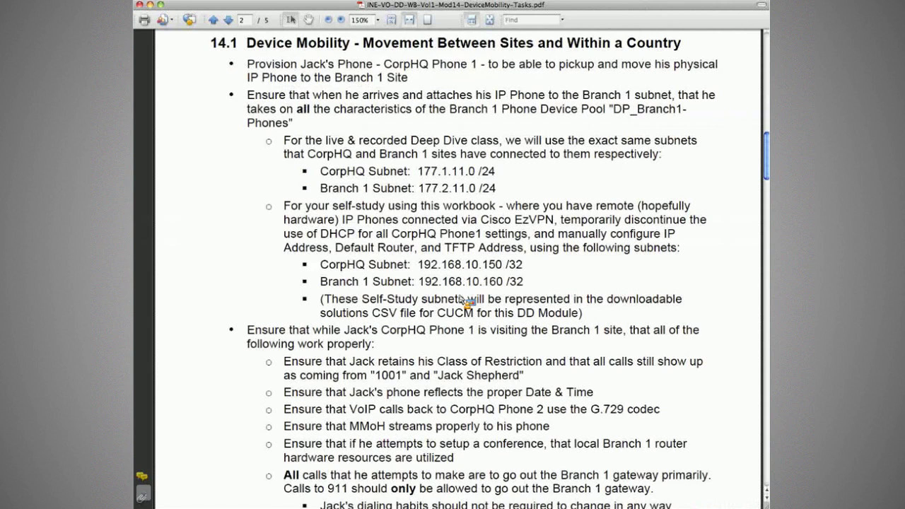
# - Read the visiting-phone and Branch 1 requirement bullets in the task PDF, then return to the browser
pyautogui.scroll(-5, 467, 301)
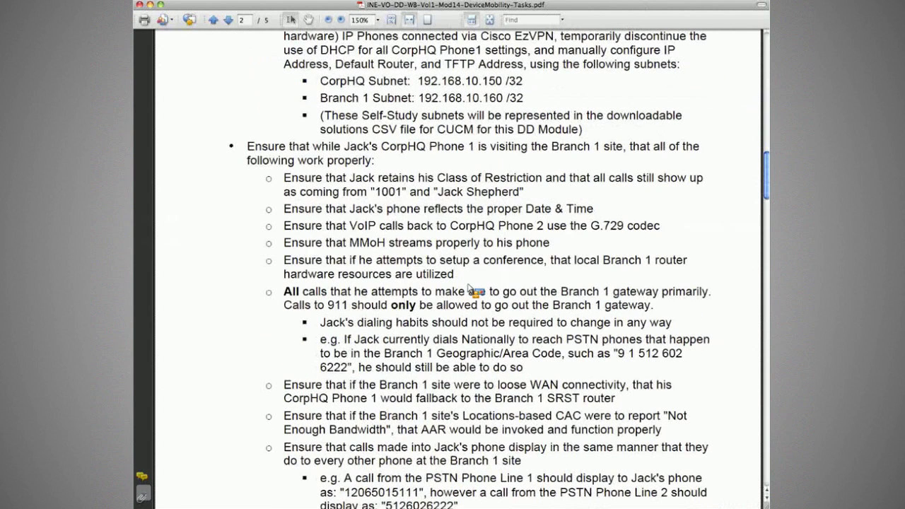
pyautogui.scroll(-1, 509, 275)
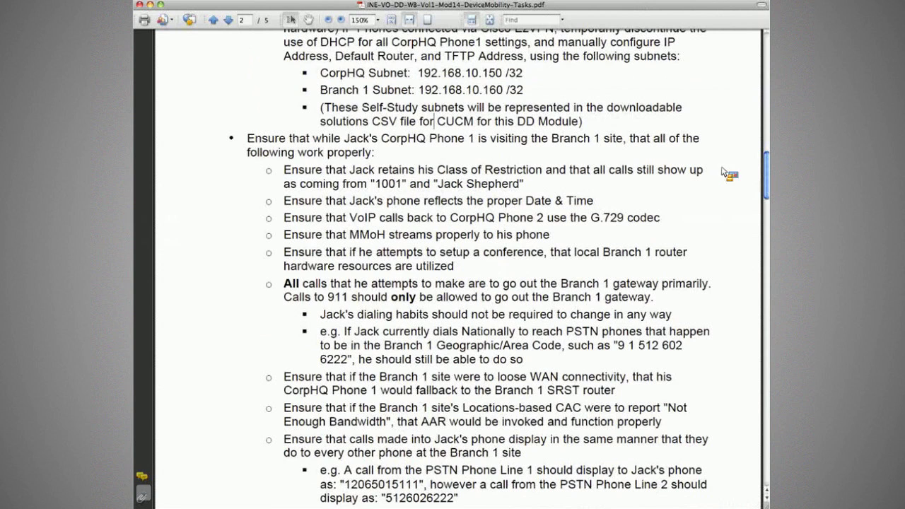
pyautogui.scroll(-2, 453, 81)
pyautogui.moveTo(247, 61); pyautogui.dragTo(386, 82)
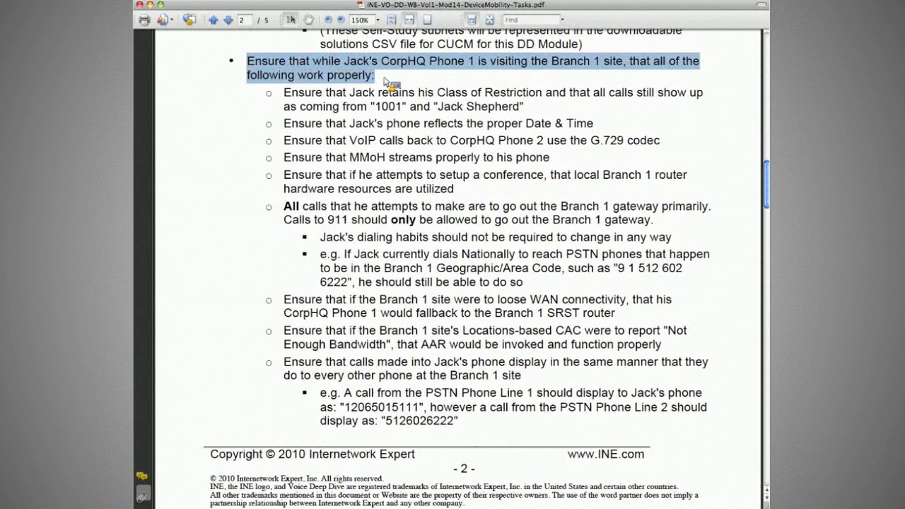
pyautogui.click(387, 83)
pyautogui.moveTo(385, 79); pyautogui.dragTo(460, 422)
pyautogui.click(460, 422)
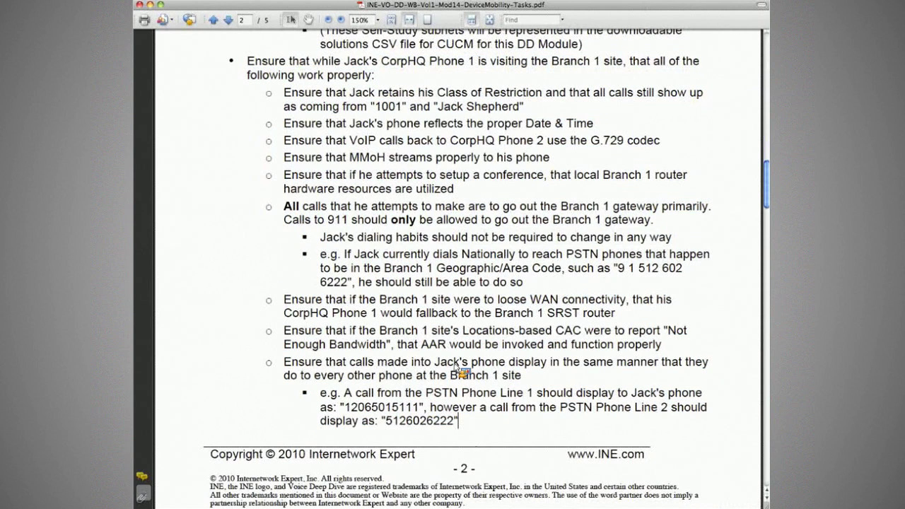
pyautogui.press('super+Tab')
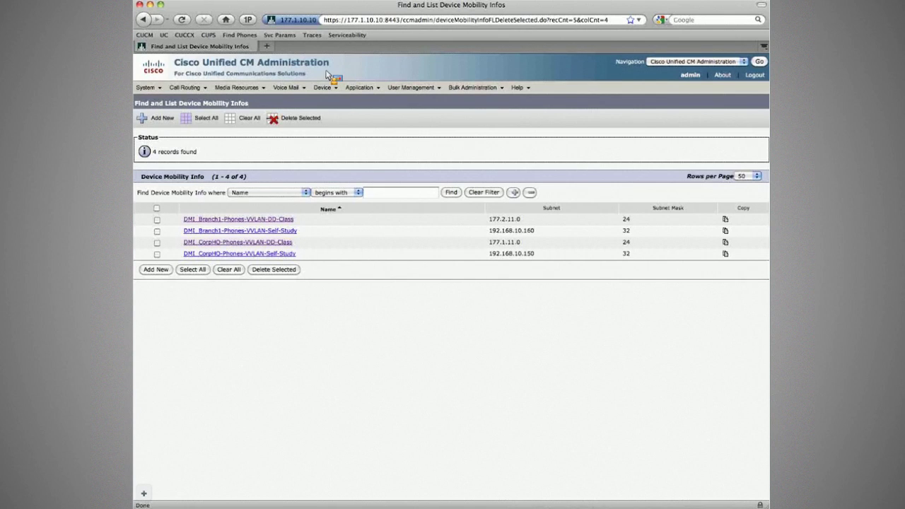
# - Browse the registered phones list, then open the Device Mobility Info list from the System menu
pyautogui.moveTo(323, 87)
pyautogui.click(333, 139)
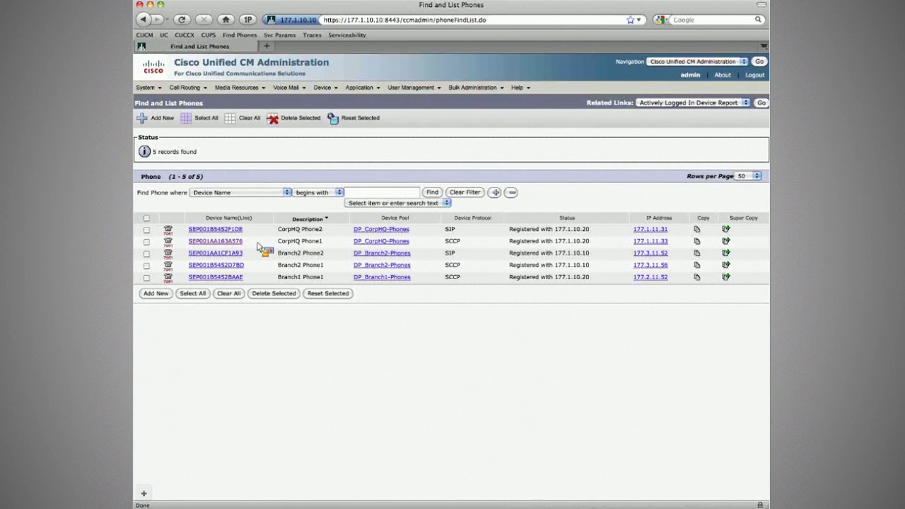
pyautogui.click(145, 87)
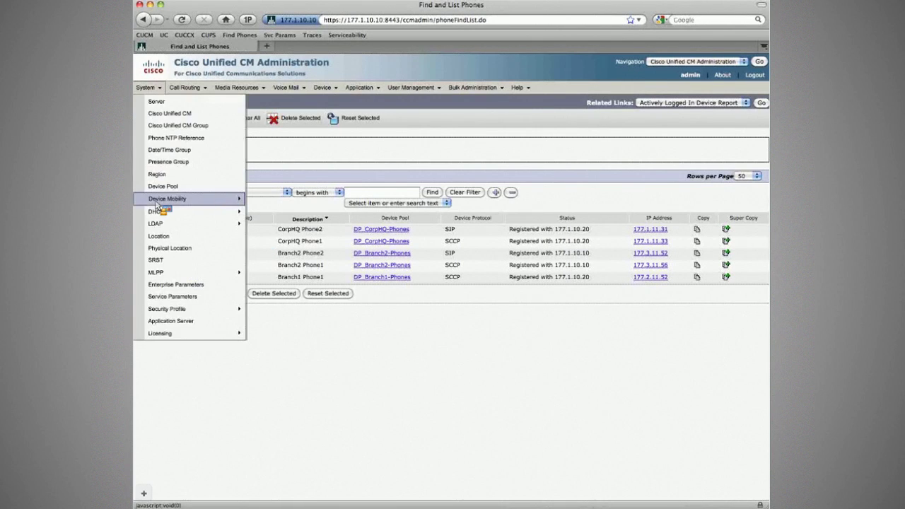
pyautogui.moveTo(212, 199)
pyautogui.click(296, 214)
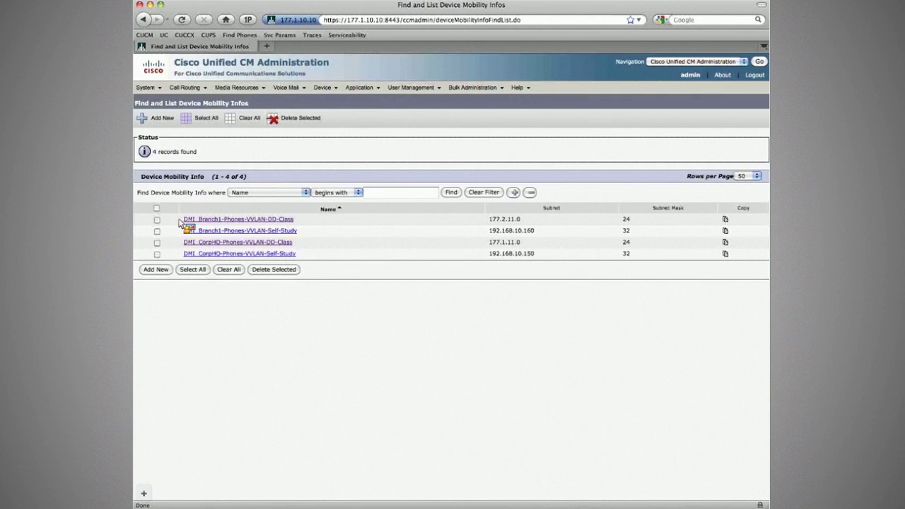
# - Inspect the Device Mobility Info list, closing the System menu to stay on it
pyautogui.click(183, 220)
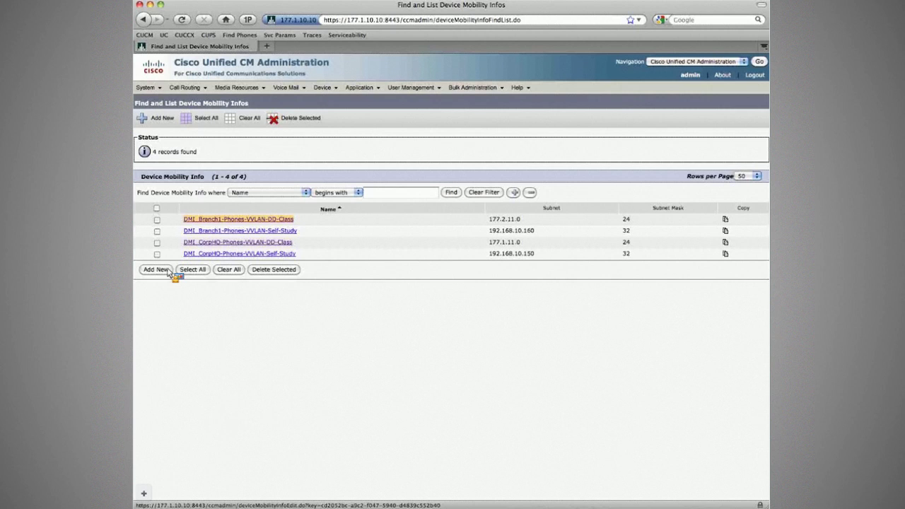
pyautogui.click(286, 242)
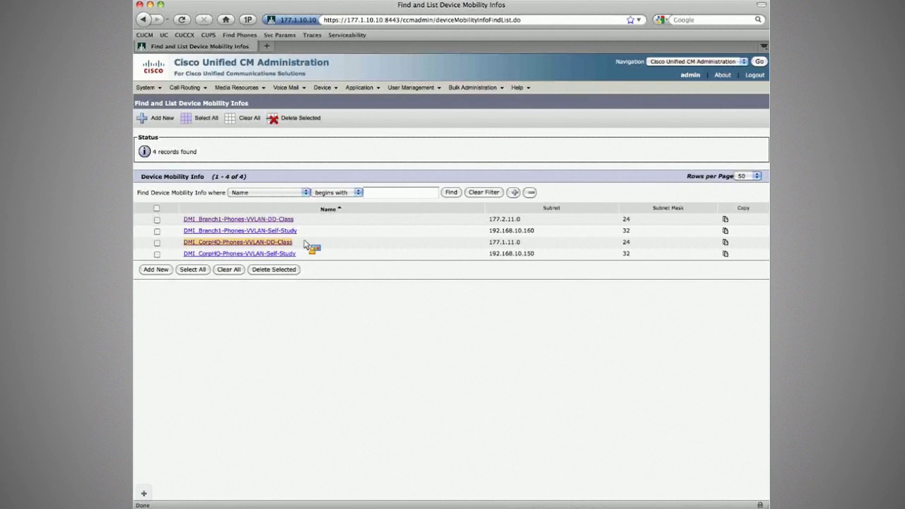
pyautogui.moveTo(305, 244); pyautogui.dragTo(172, 234)
pyautogui.moveTo(172, 234); pyautogui.dragTo(532, 224)
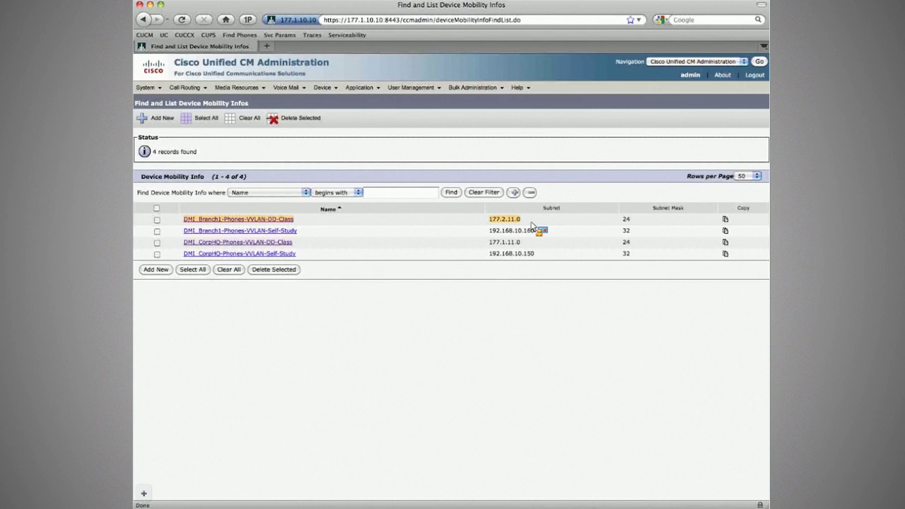
pyautogui.moveTo(532, 224); pyautogui.dragTo(195, 215)
pyautogui.click(145, 87)
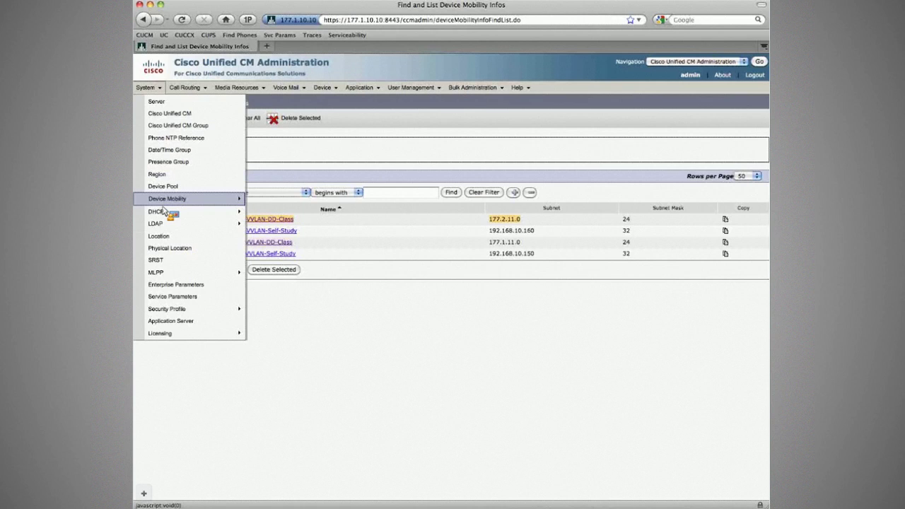
pyautogui.moveTo(206, 200)
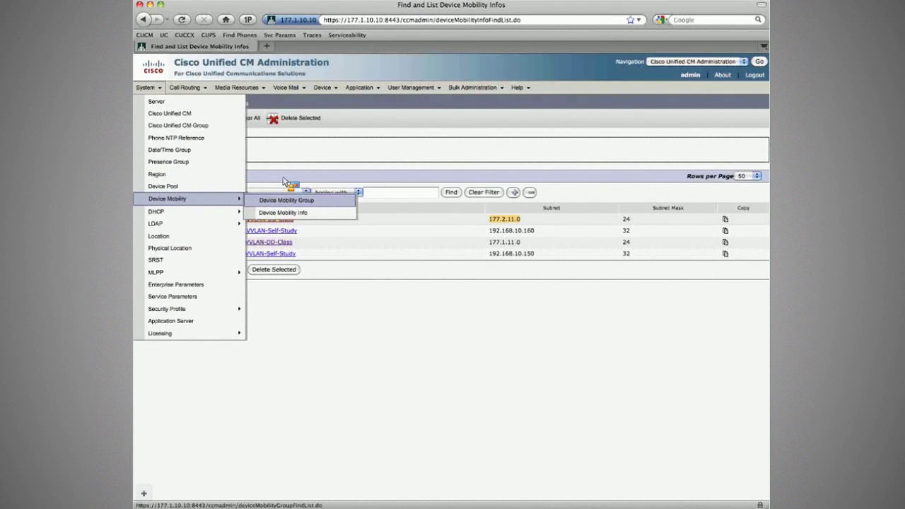
pyautogui.click(306, 155)
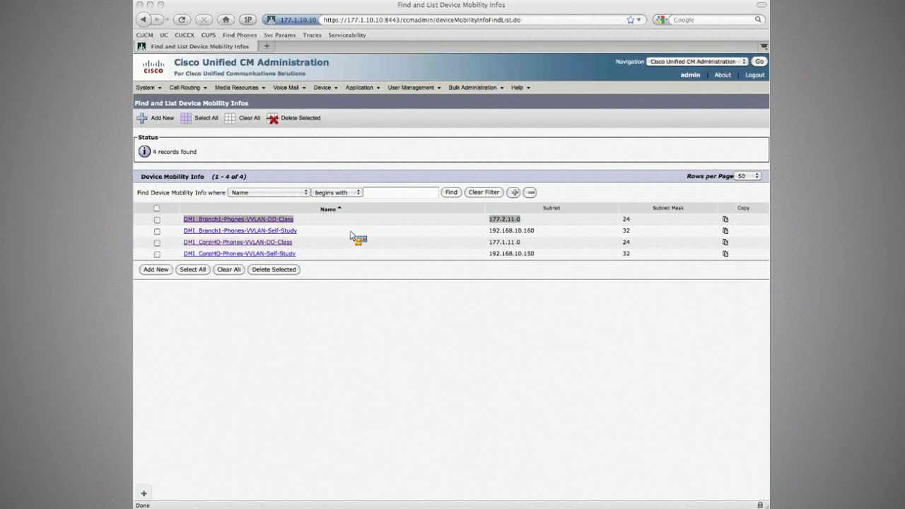
# - Switch to the Device Mobility tasks PDF and fit page 2 in view
pyautogui.press('super+Tab')
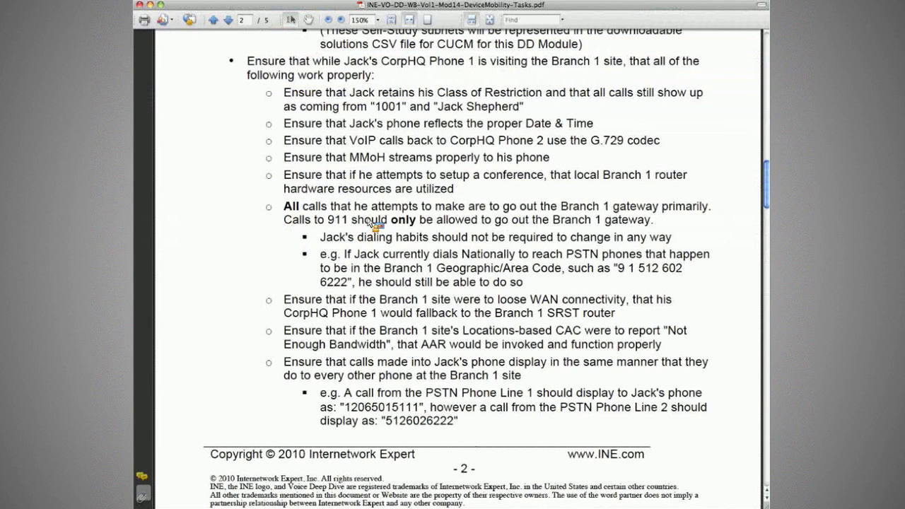
pyautogui.scroll(3, 425, 163)
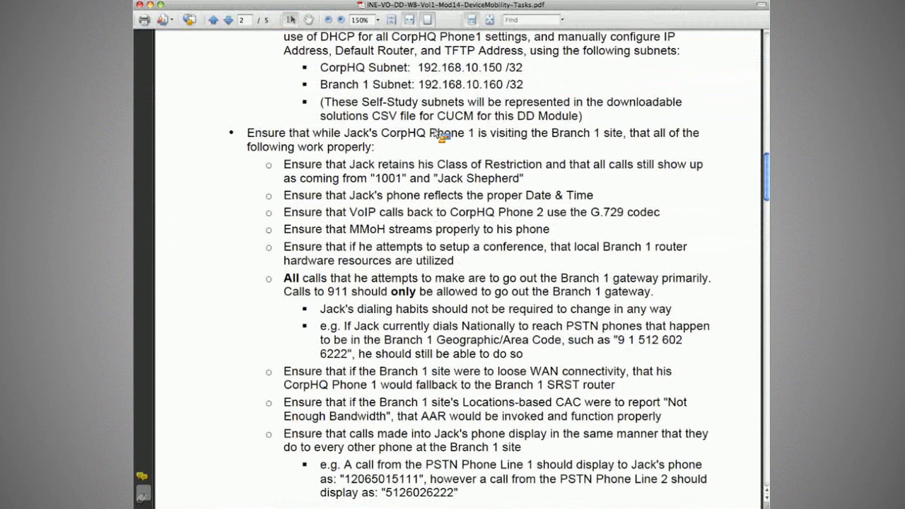
pyautogui.press('super+0')
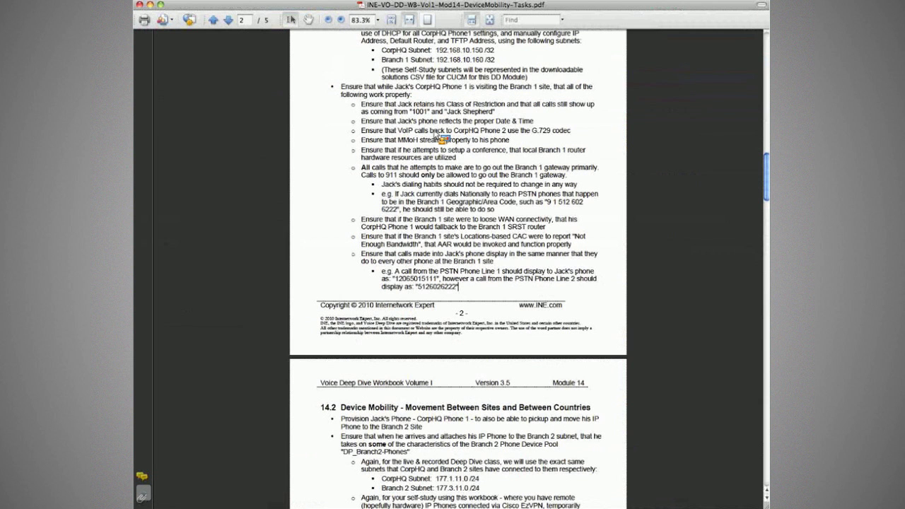
pyautogui.scroll(5, 446, 216)
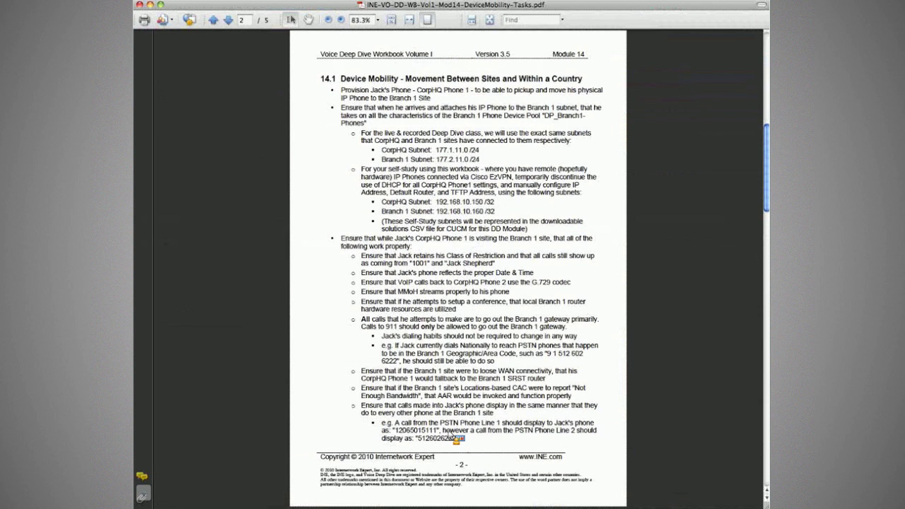
# - Highlight CorpHQ Phone 1, the CorpHQ and Branch 1 subnet lines, and the 14.1 heading
pyautogui.keyDown('shift'); pyautogui.click(459, 439); pyautogui.keyUp('shift')
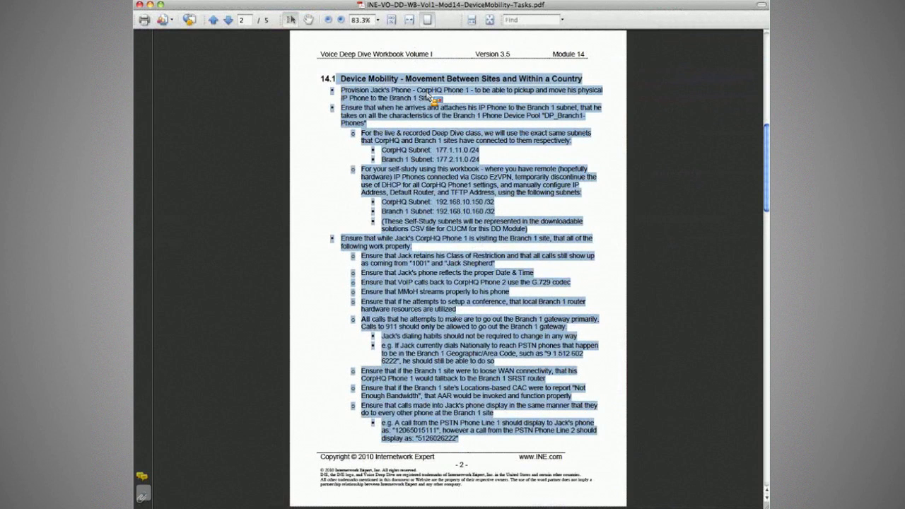
pyautogui.moveTo(417, 91); pyautogui.dragTo(476, 97)
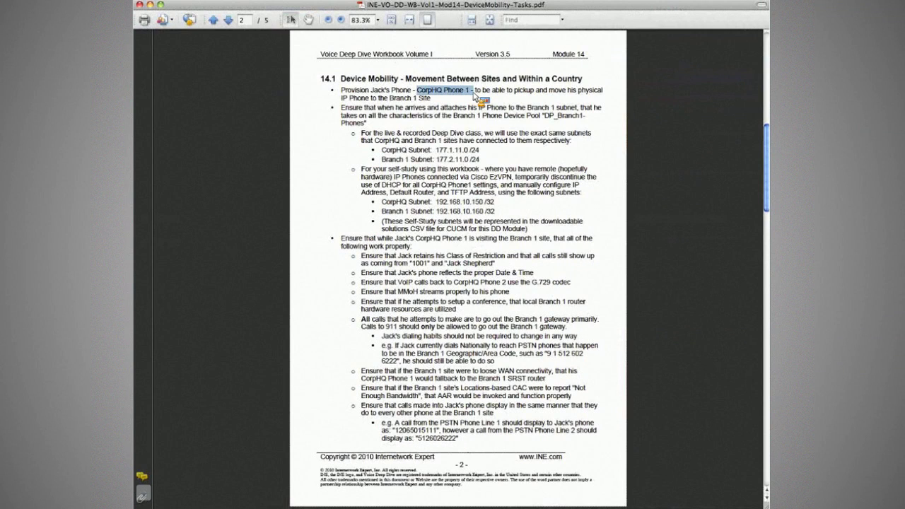
pyautogui.moveTo(409, 150); pyautogui.dragTo(488, 164)
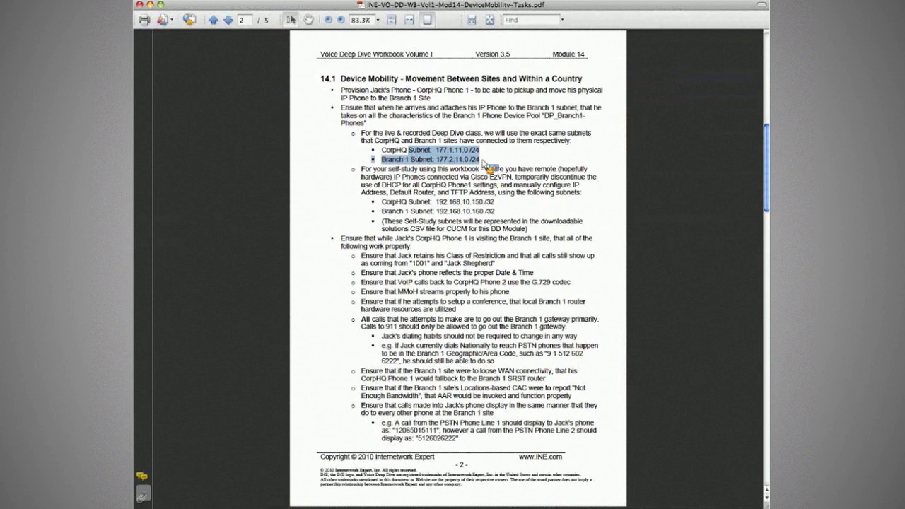
pyautogui.moveTo(340, 79); pyautogui.dragTo(399, 79)
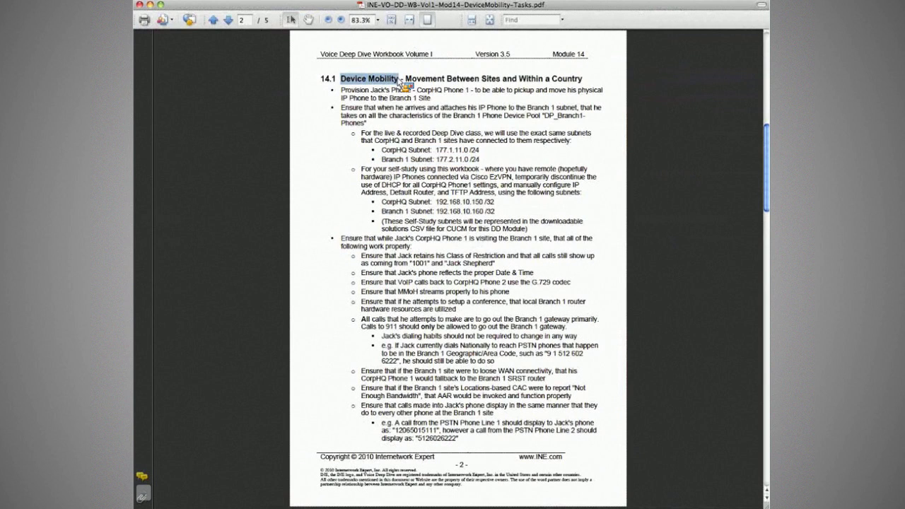
pyautogui.click(402, 82)
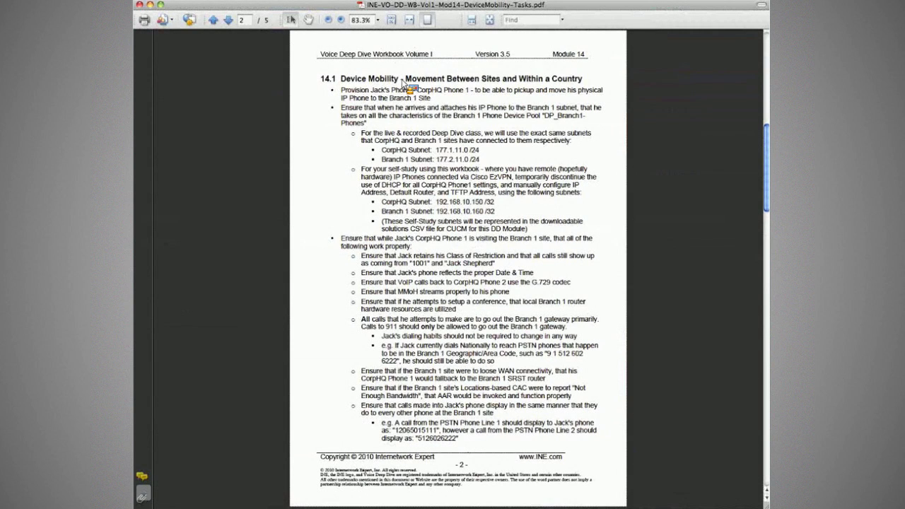
# - Select the whole text of section 14.1
pyautogui.scroll(-4, 401, 82)
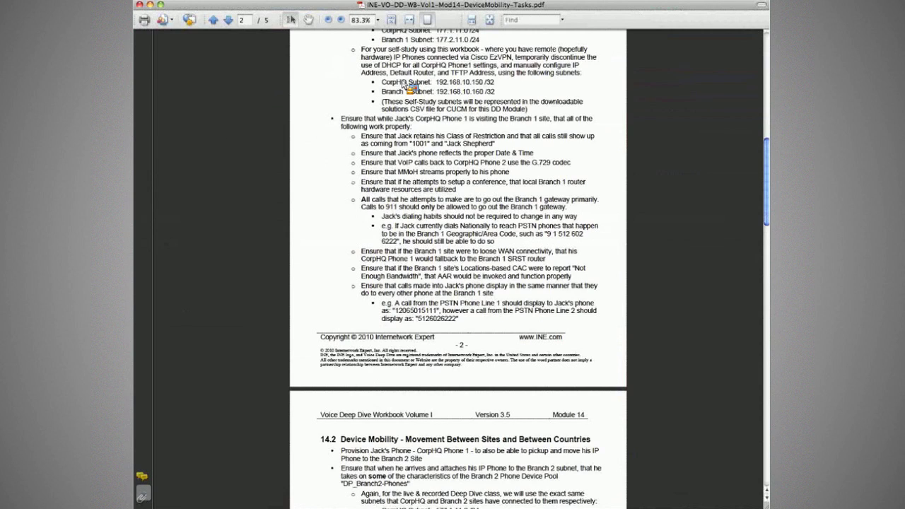
pyautogui.scroll(2, 408, 86)
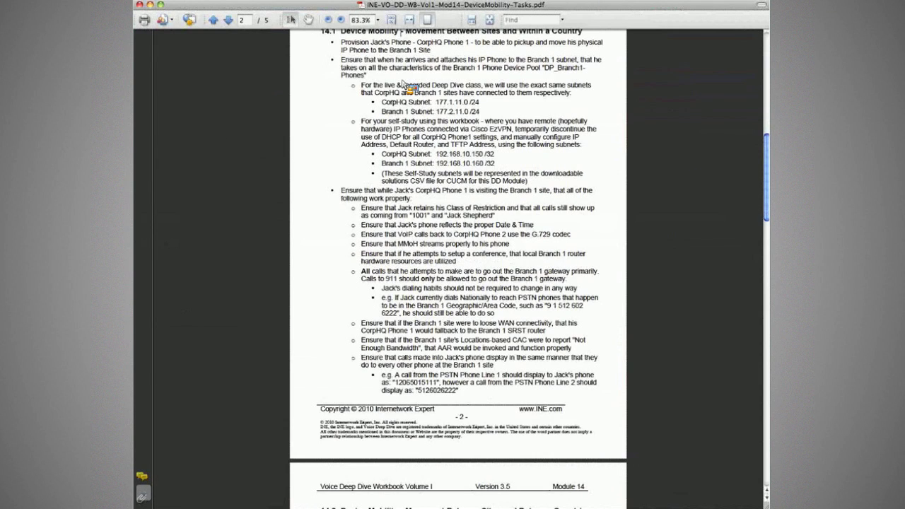
pyautogui.scroll(1, 406, 86)
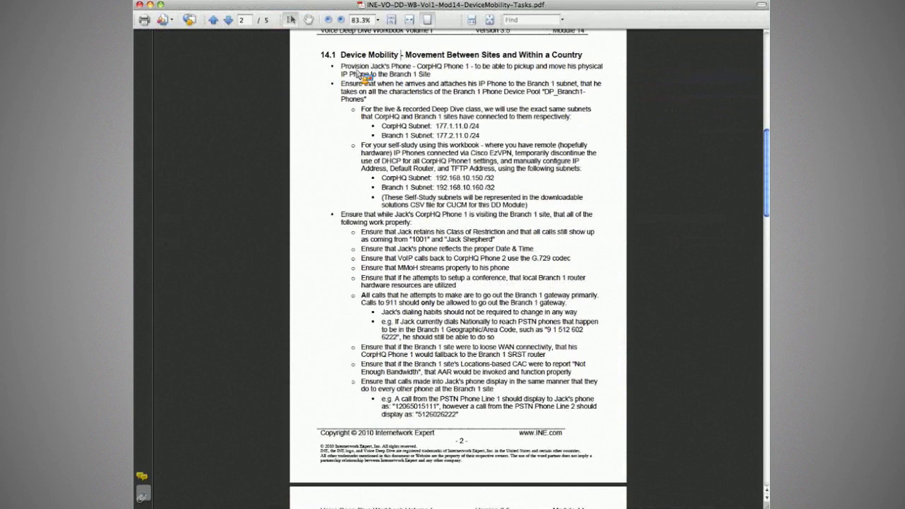
pyautogui.moveTo(341, 53); pyautogui.dragTo(466, 422)
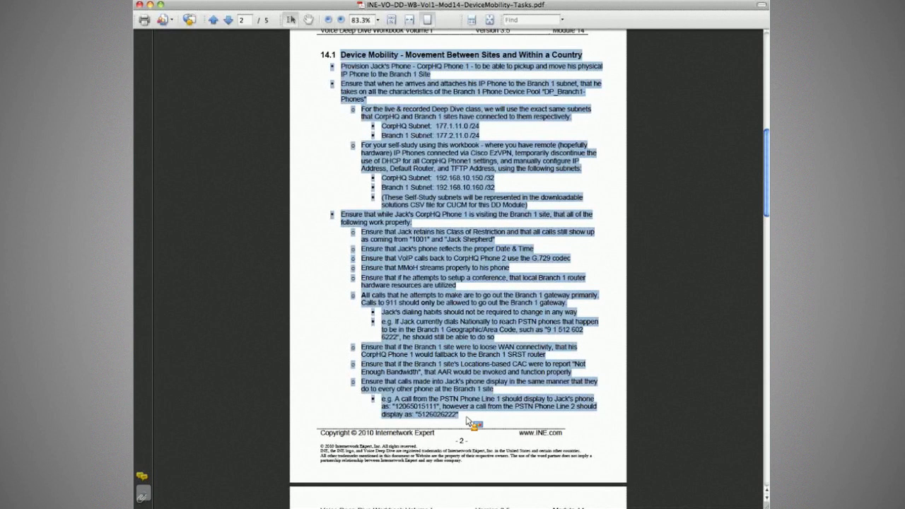
# - Clear the selection and widen page 2 to Fit Width to read section 14.1's subnets
pyautogui.scroll(-1, 467, 422)
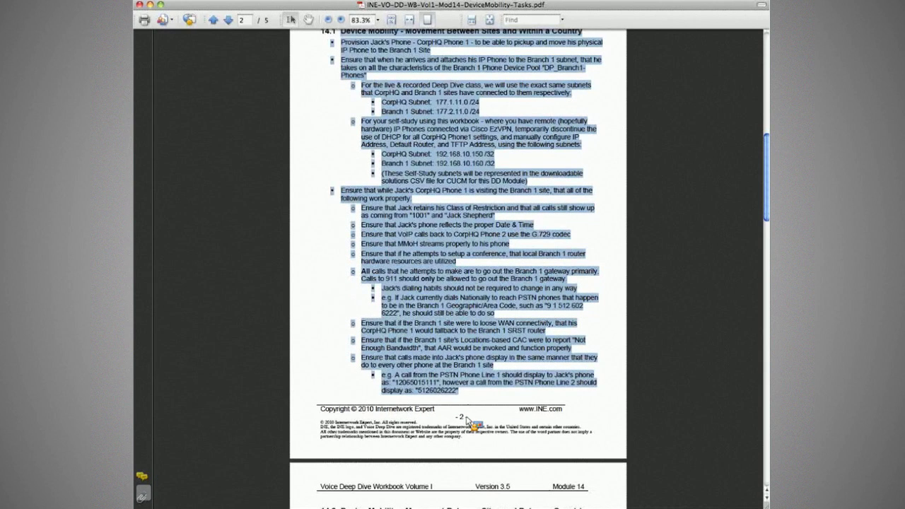
pyautogui.scroll(1, 466, 422)
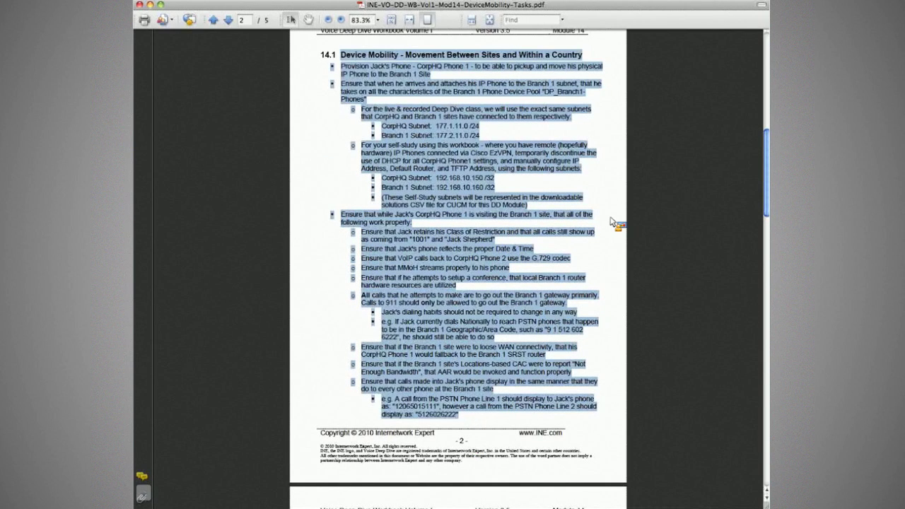
pyautogui.click(612, 222)
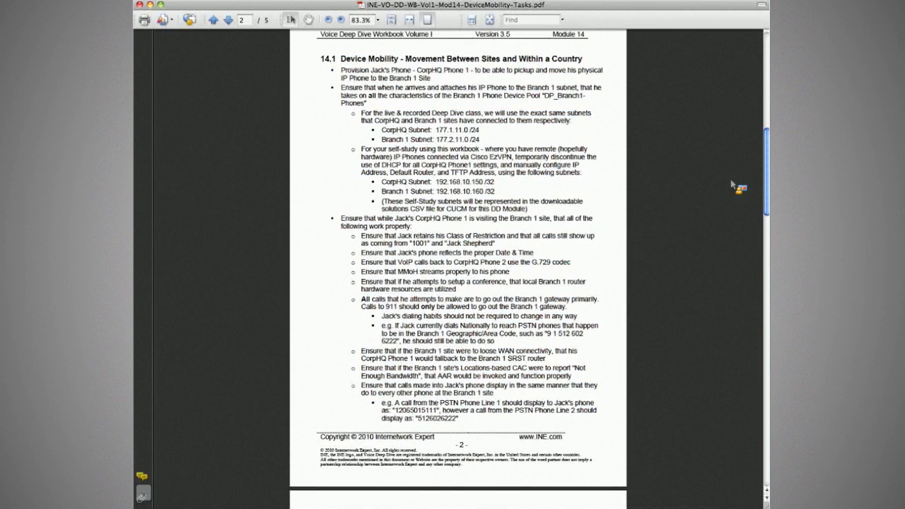
pyautogui.scroll(1, 767, 173)
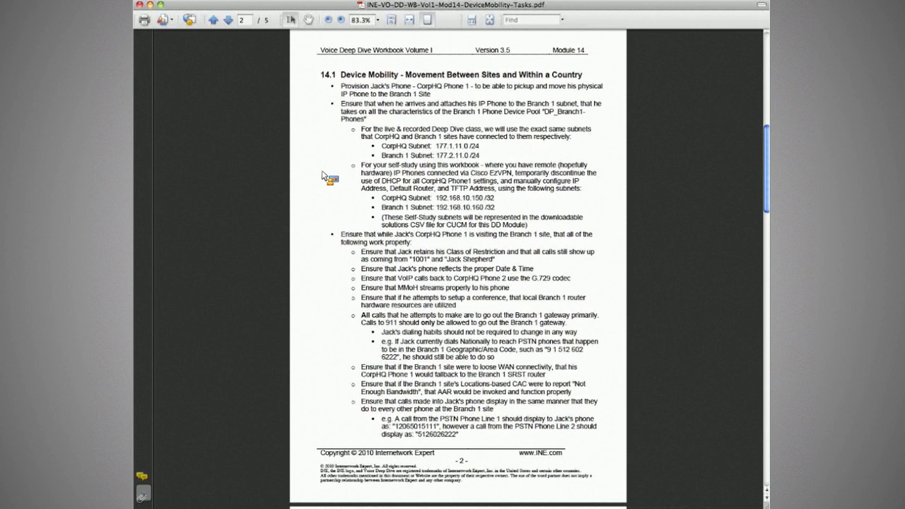
pyautogui.click(409, 19)
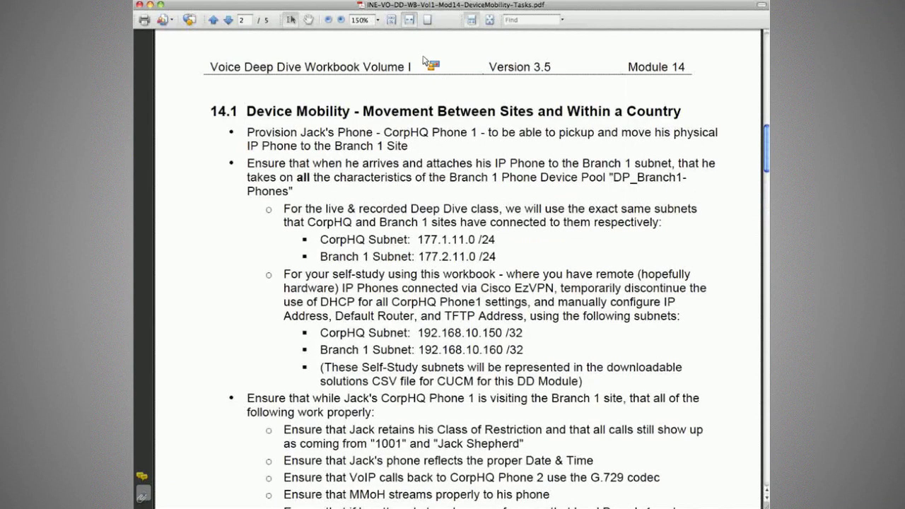
pyautogui.scroll(-5, 444, 92)
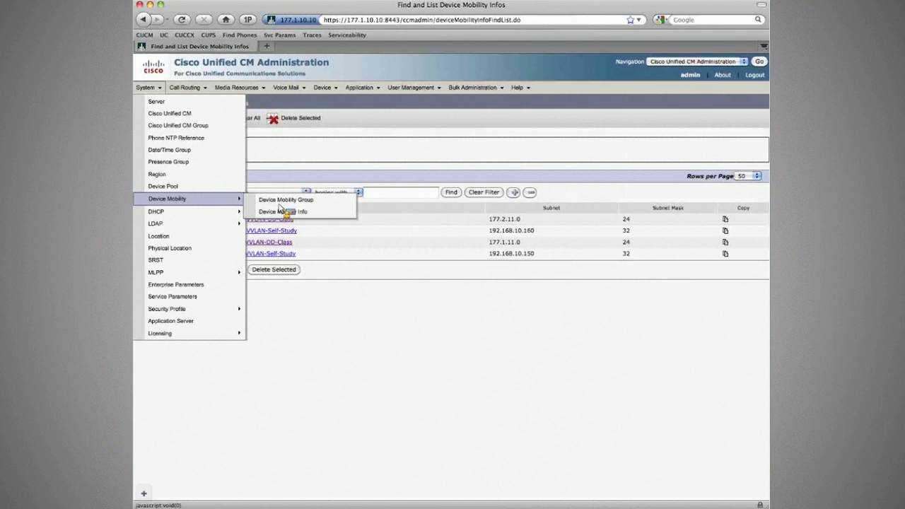
# - Add and save device mobility group DMG_US, then go back to the group list
pyautogui.click(281, 203)
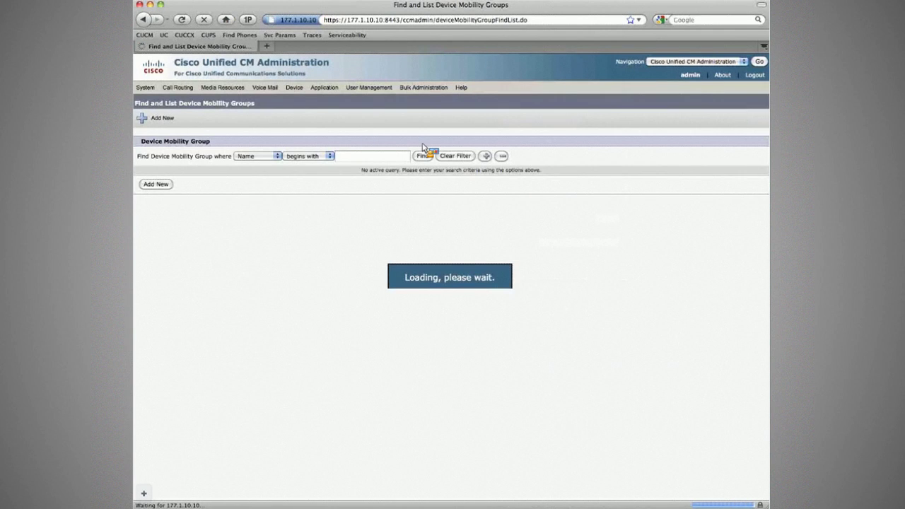
pyautogui.click(423, 155)
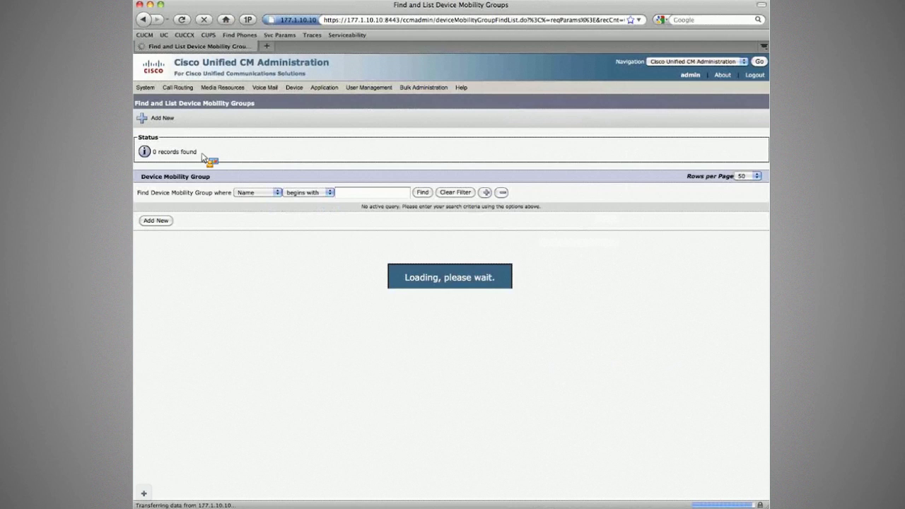
pyautogui.click(165, 119)
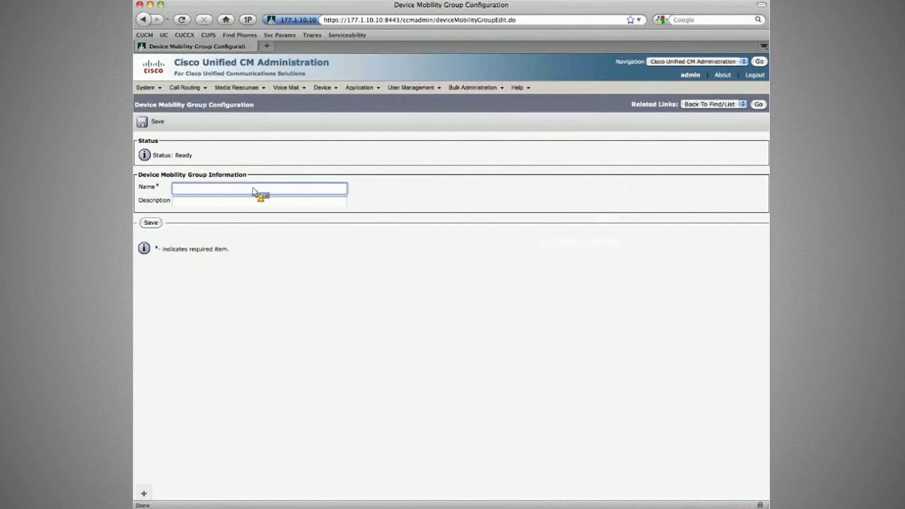
pyautogui.write('DMG_UnitedStates')
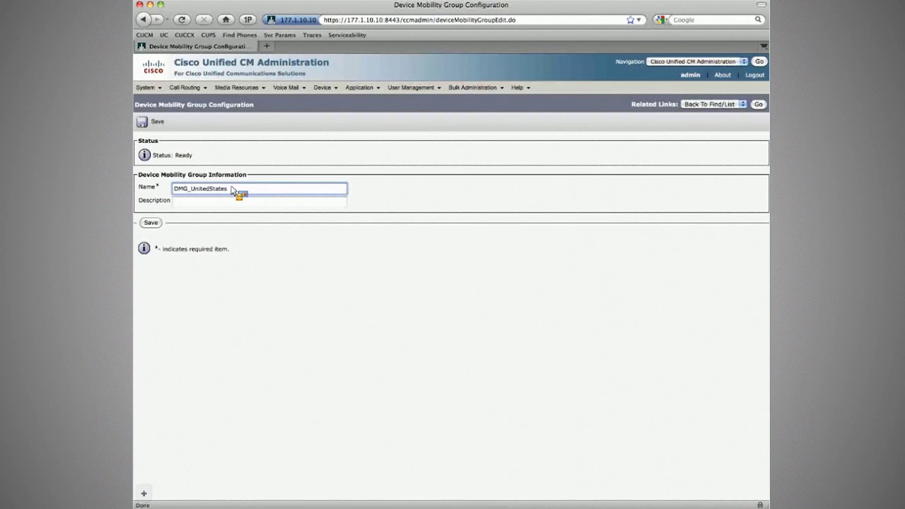
pyautogui.press('Return')
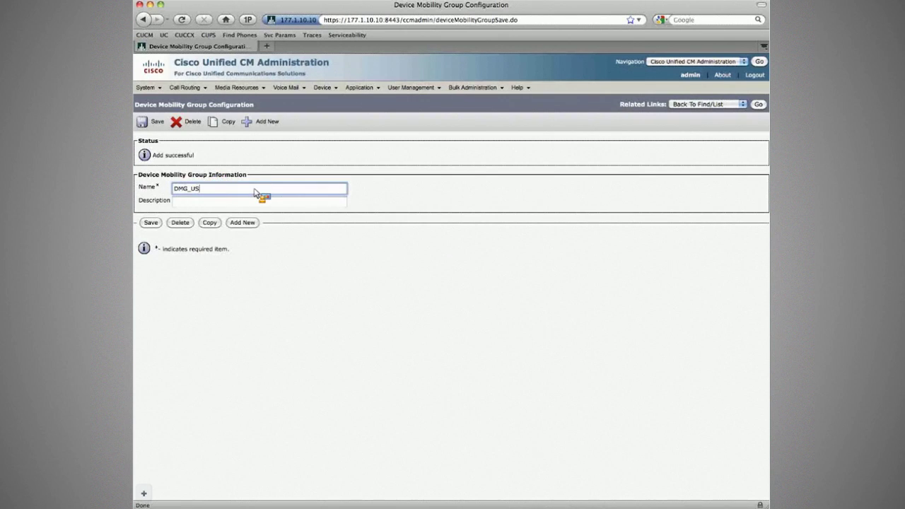
pyautogui.click(154, 123)
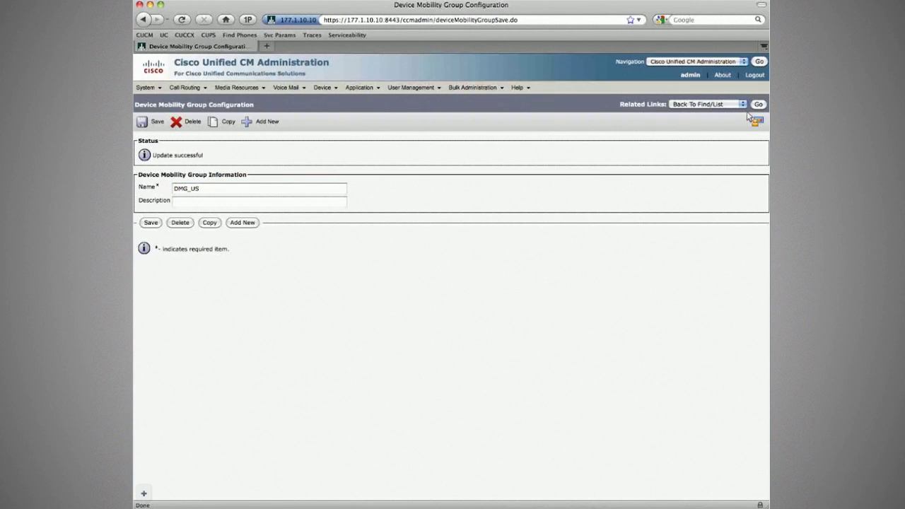
pyautogui.click(759, 105)
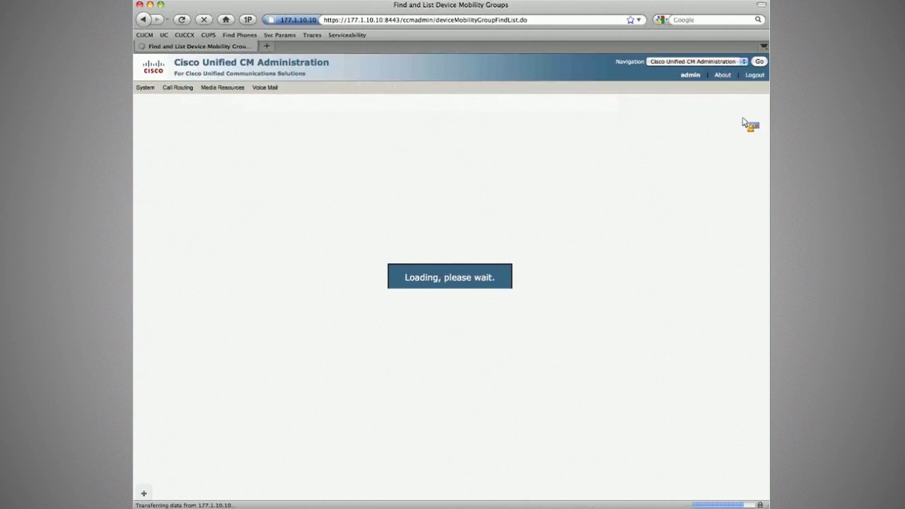
# - Create and save physical location PL_CorpHQ
pyautogui.click(145, 87)
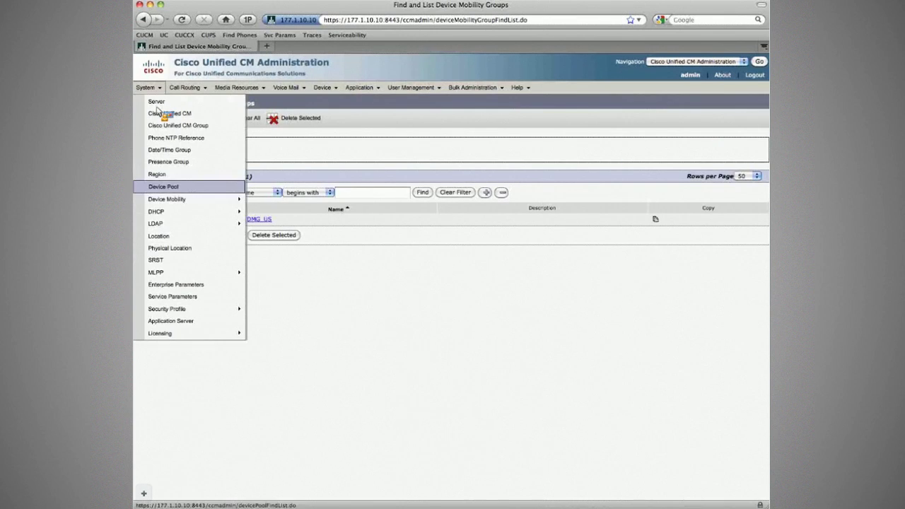
pyautogui.click(168, 247)
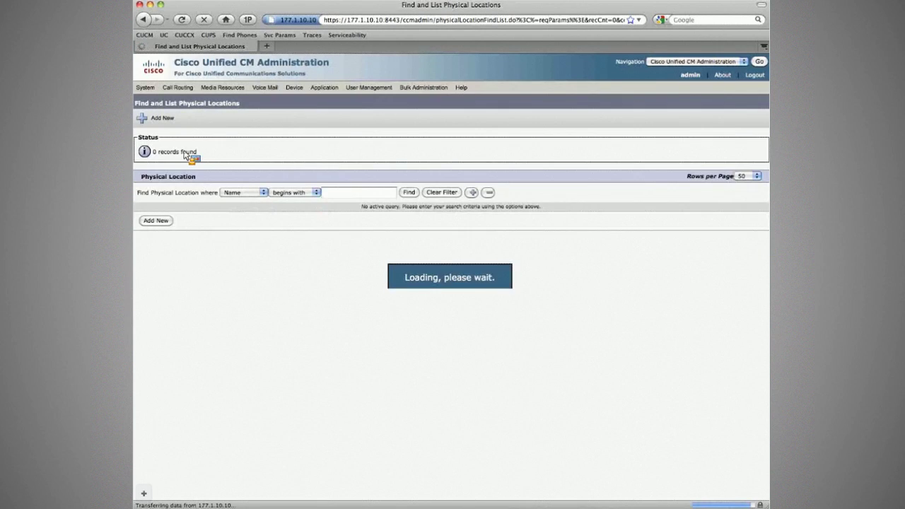
pyautogui.click(196, 192)
pyautogui.write('Py')
pyautogui.press('BackSpace')
pyautogui.press('BackSpace')
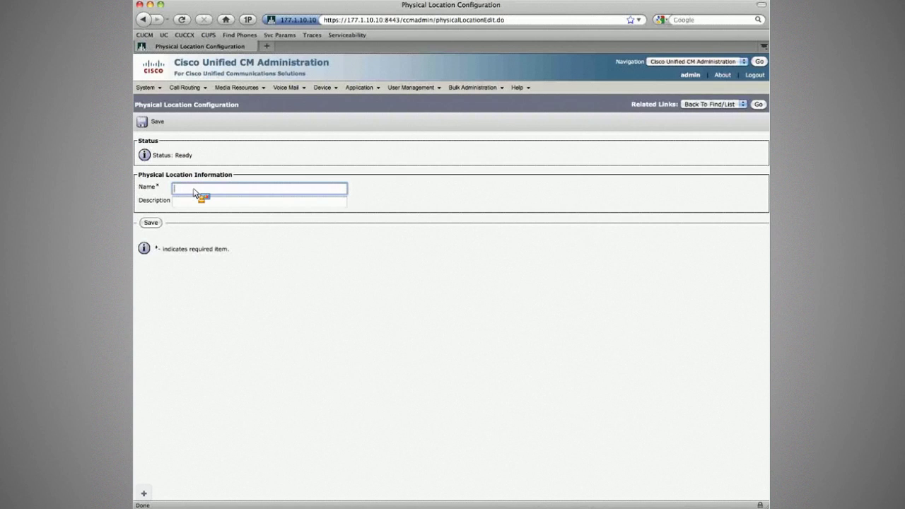
pyautogui.write('PL_CorpHQ')
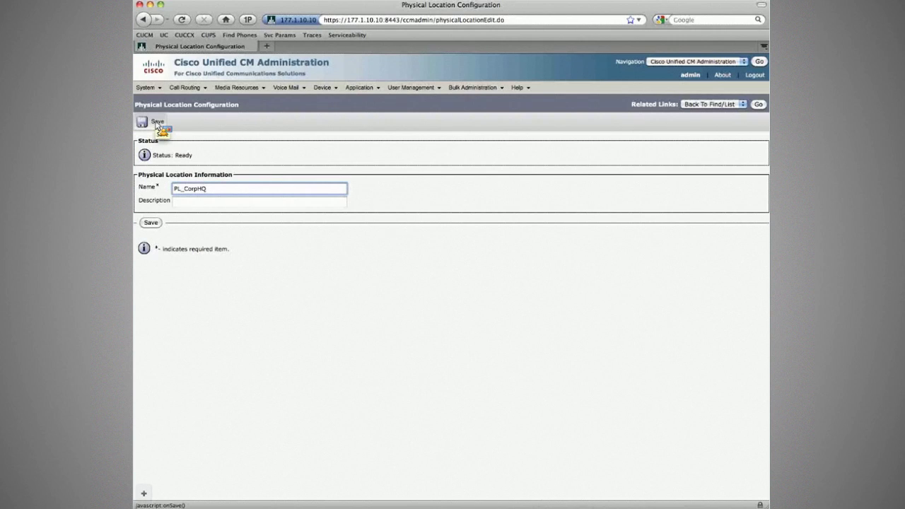
pyautogui.click(156, 124)
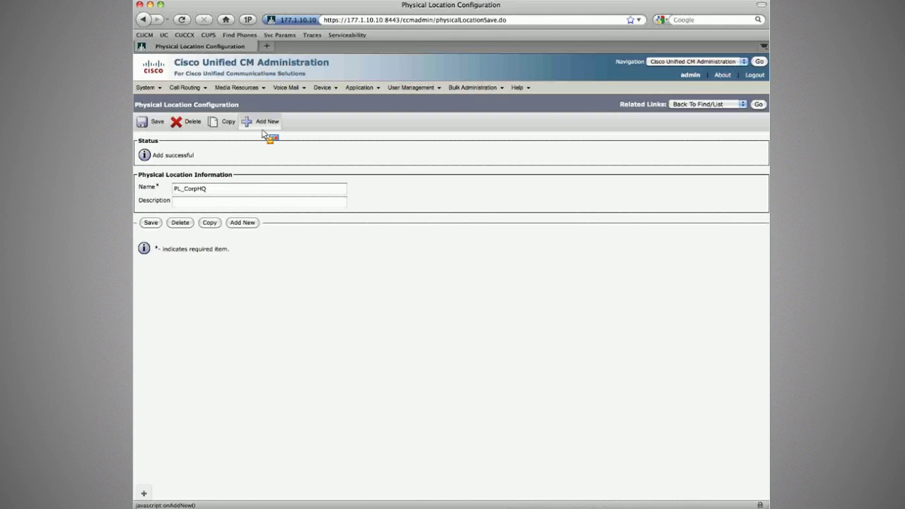
# - Add physical location PL_Branch1 and return to the physical locations list
pyautogui.click(263, 131)
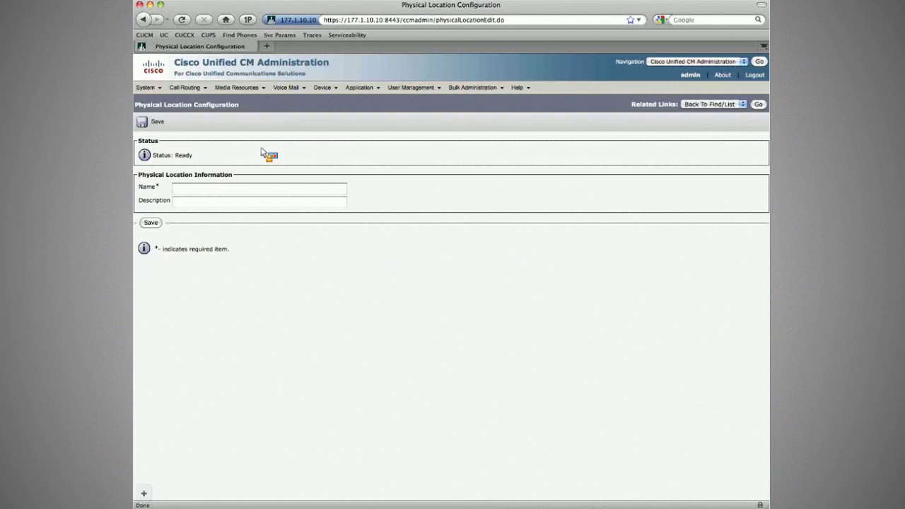
pyautogui.click(271, 189)
pyautogui.write('PL_')
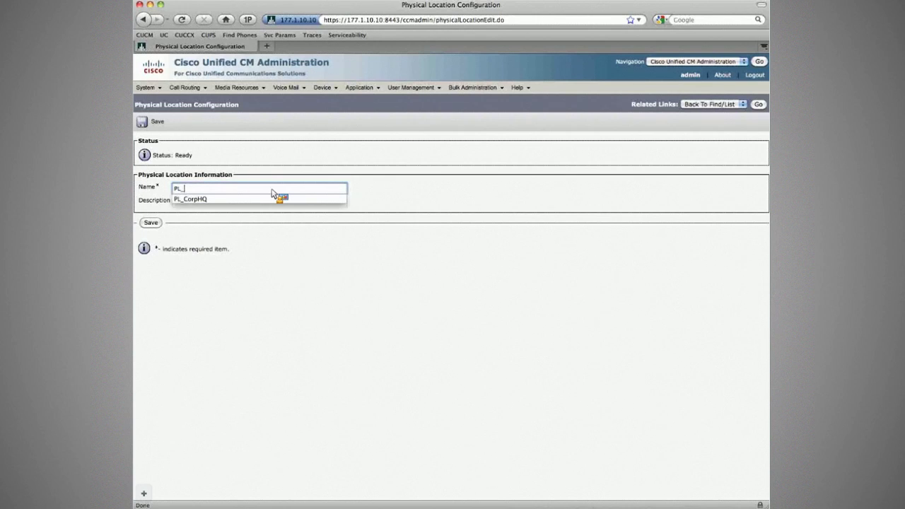
pyautogui.write('Branch1')
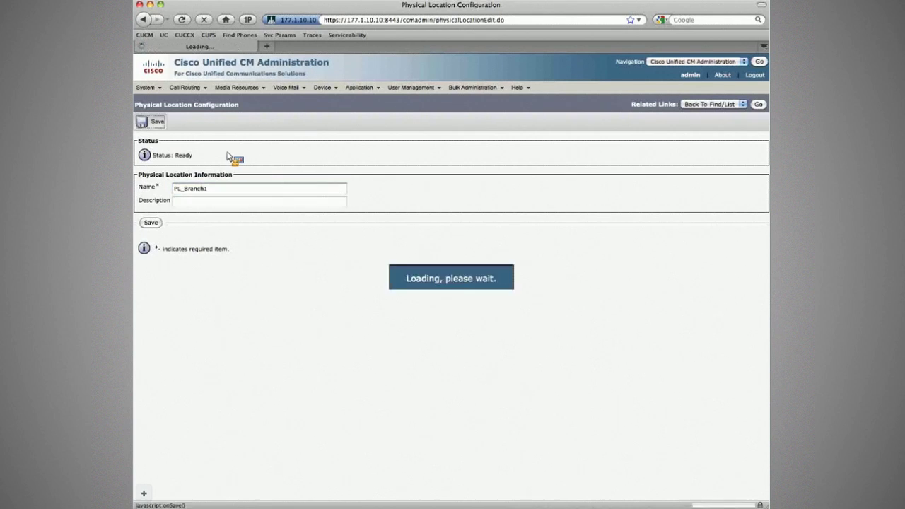
pyautogui.click(758, 104)
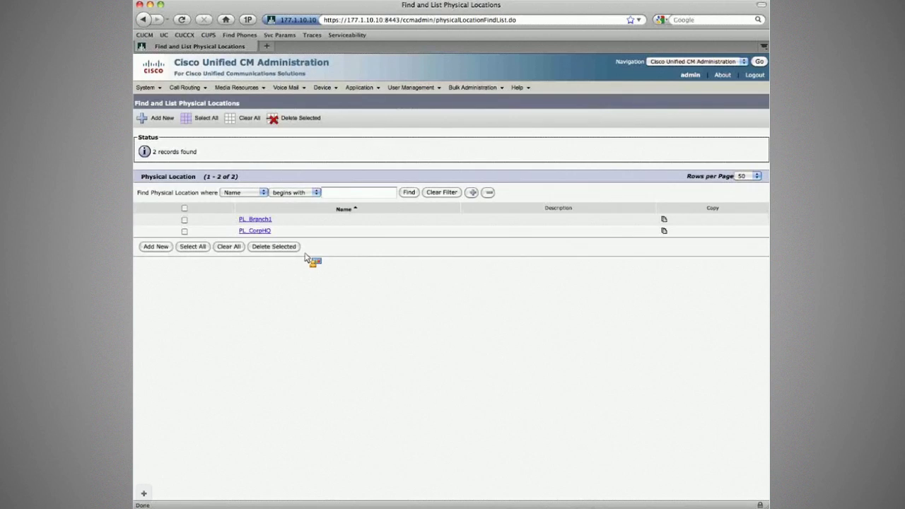
pyautogui.click(145, 87)
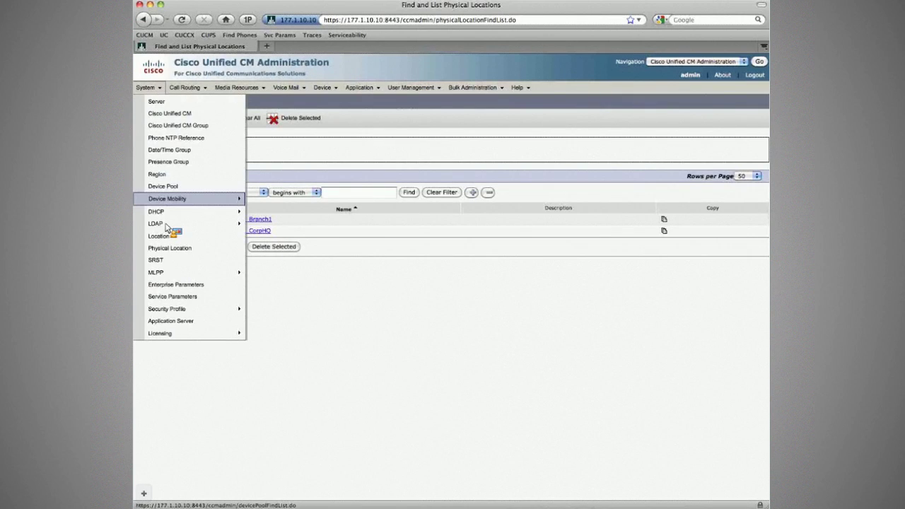
# - On device pool DP_CorpHQ-Phones, set Physical Location PL_CorpHQ and Device Mobility Group DMG_US
pyautogui.click(177, 186)
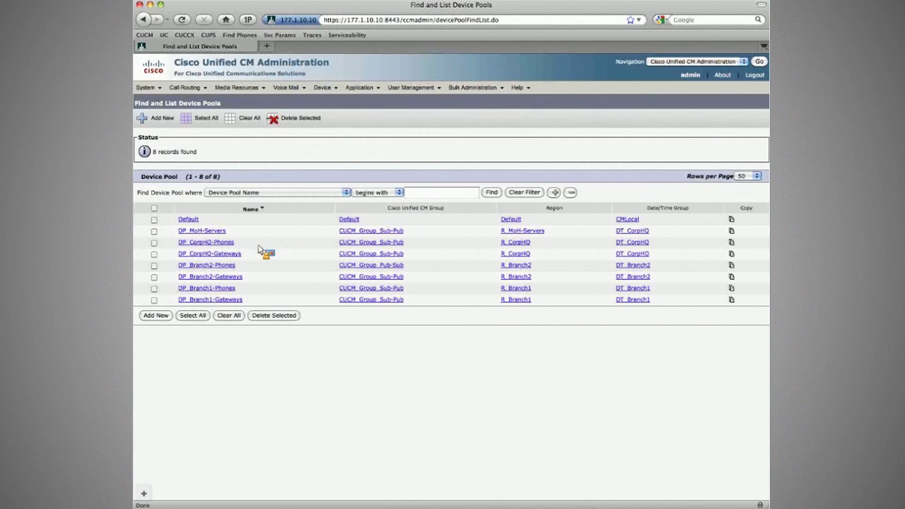
pyautogui.click(206, 243)
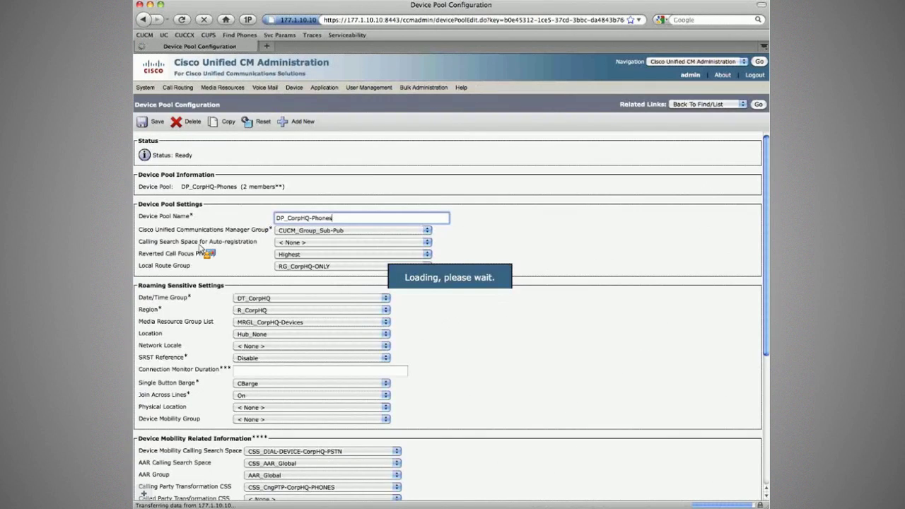
pyautogui.scroll(-1, 202, 247)
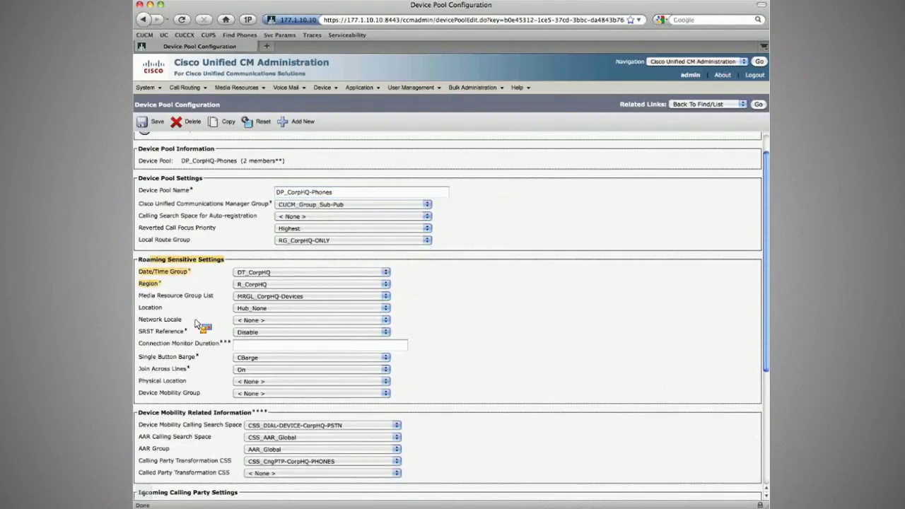
pyautogui.click(244, 297)
pyautogui.click(212, 309)
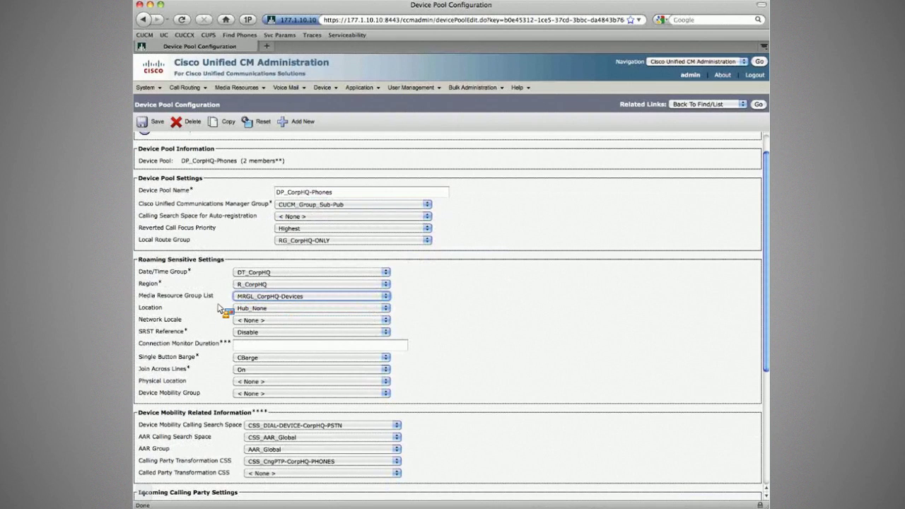
pyautogui.moveTo(175, 396); pyautogui.dragTo(223, 393)
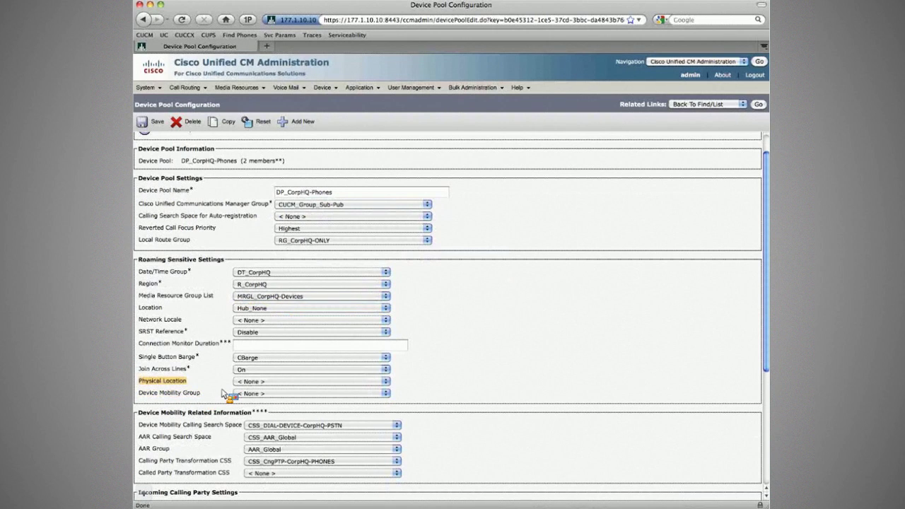
pyautogui.click(244, 382)
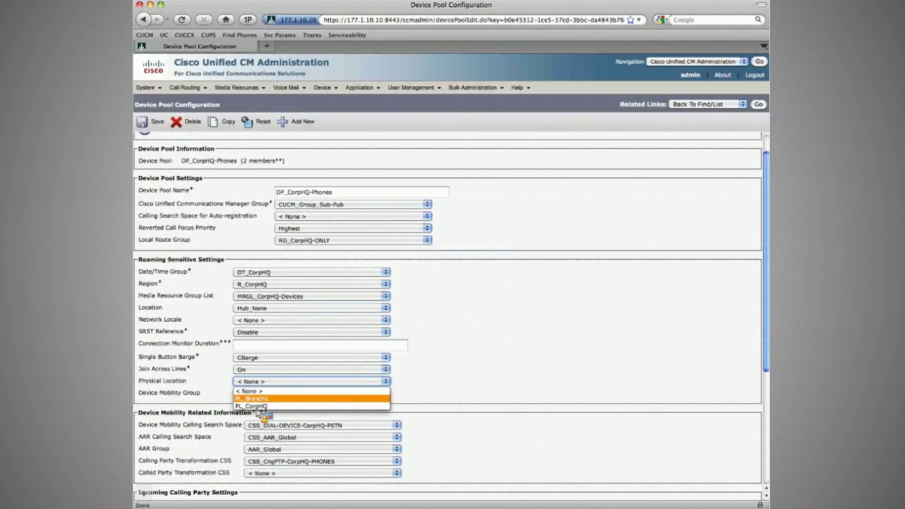
pyautogui.click(251, 407)
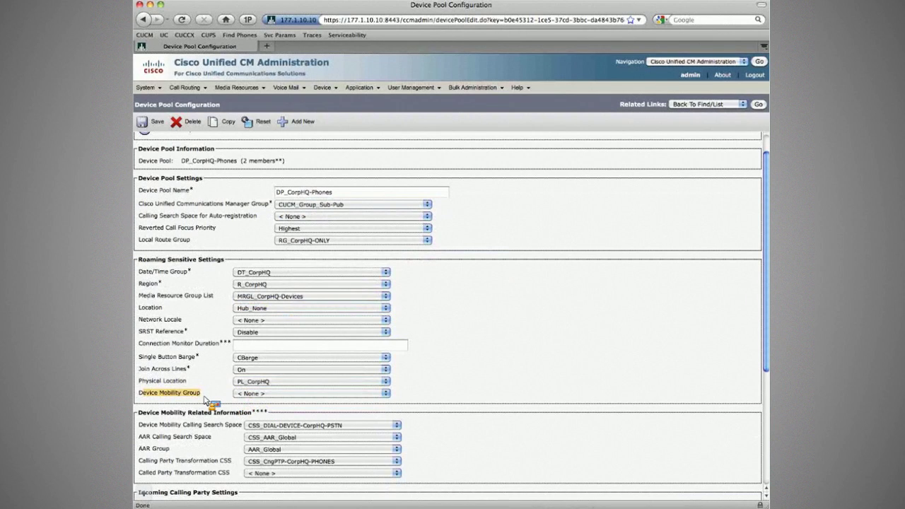
pyautogui.click(223, 393)
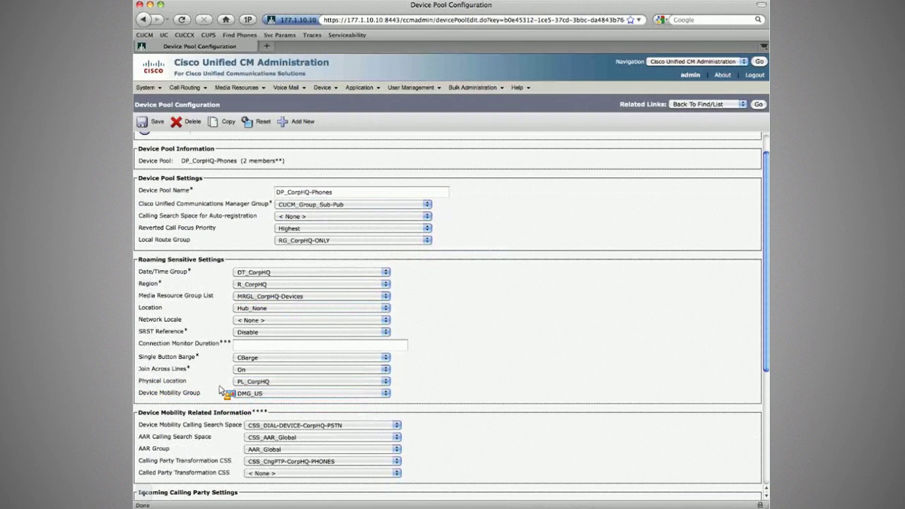
pyautogui.scroll(-1, 221, 391)
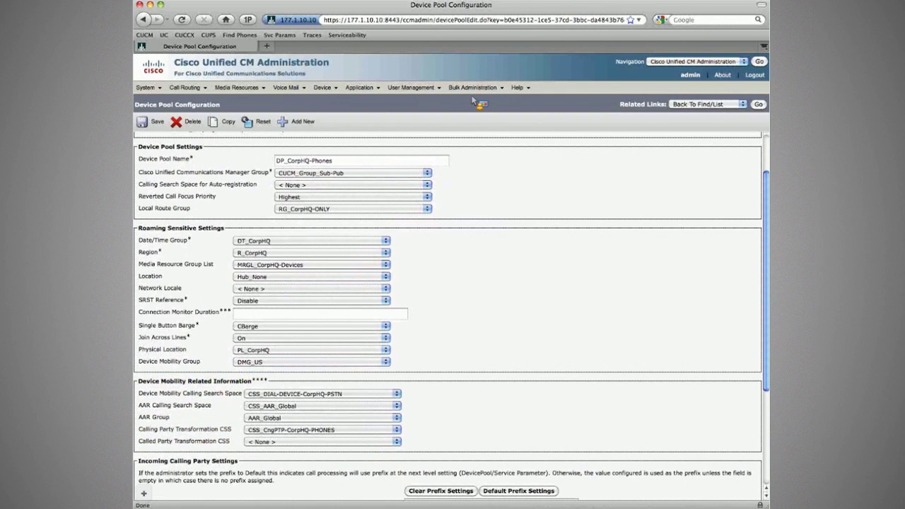
# - Open the Device > Phone list in a new browser tab
pyautogui.click(322, 87)
pyautogui.moveTo(323, 87)
pyautogui.rightClick(342, 138)
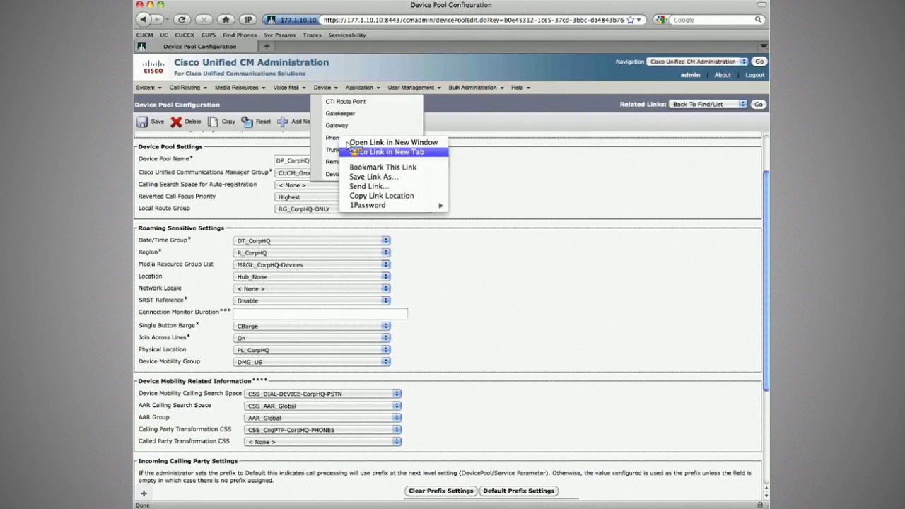
pyautogui.click(349, 150)
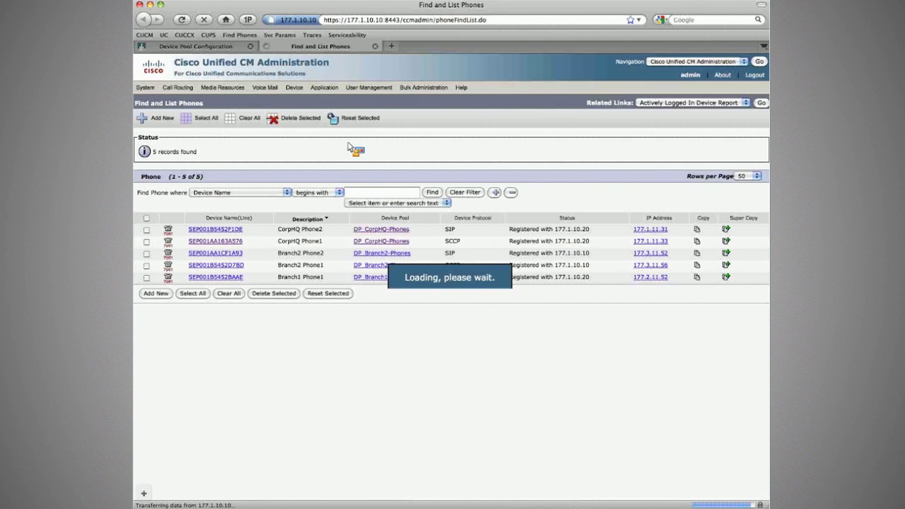
# - Open CorpHQ Phone1's configuration and review its calling search space options
pyautogui.click(325, 242)
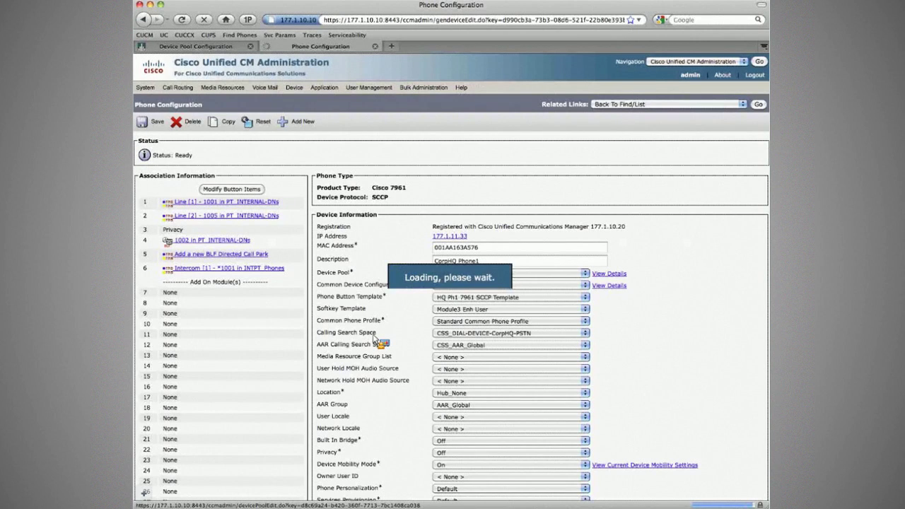
pyautogui.click(456, 333)
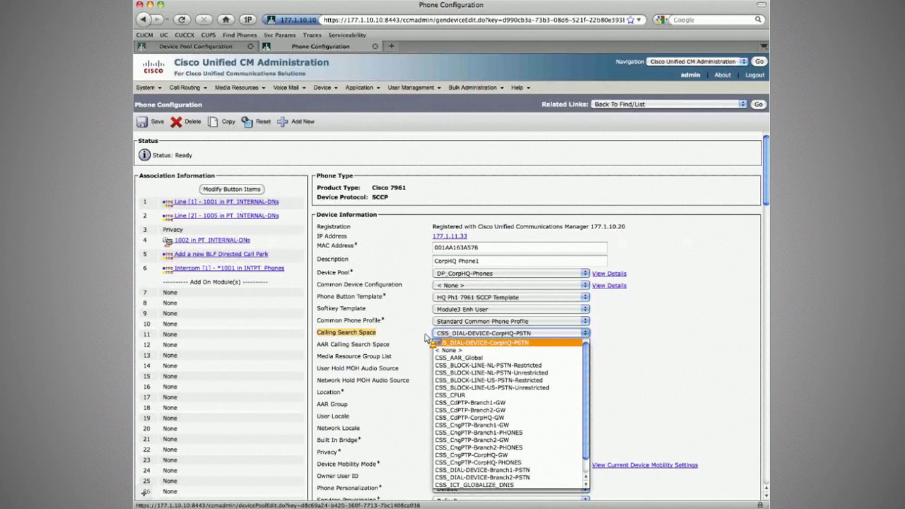
pyautogui.click(426, 340)
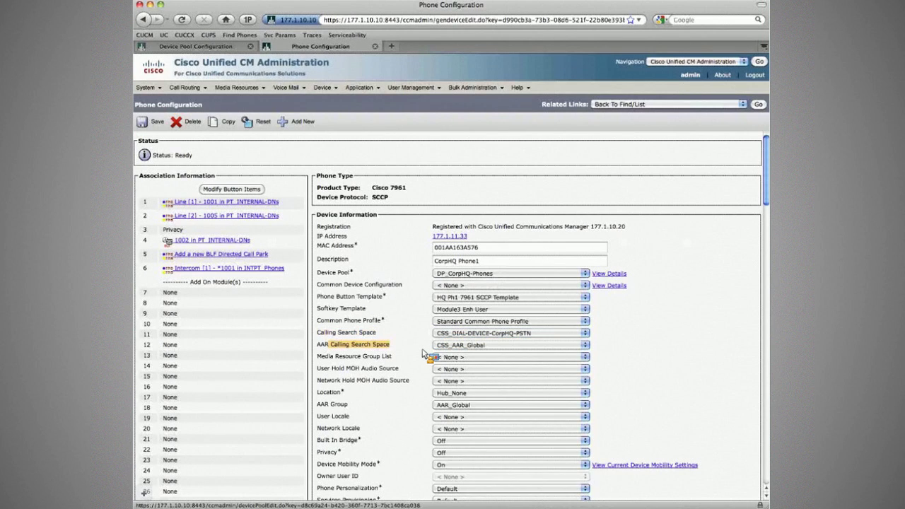
pyautogui.press('Tab')
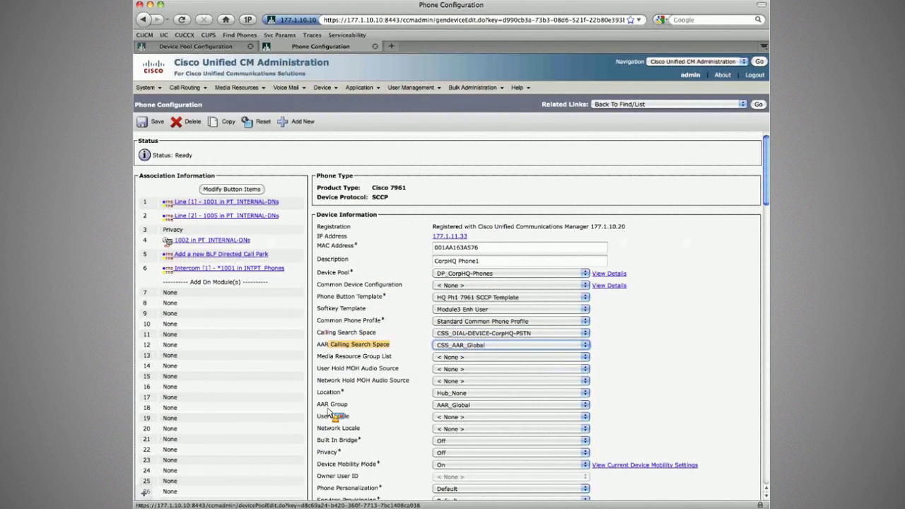
pyautogui.scroll(-1, 396, 427)
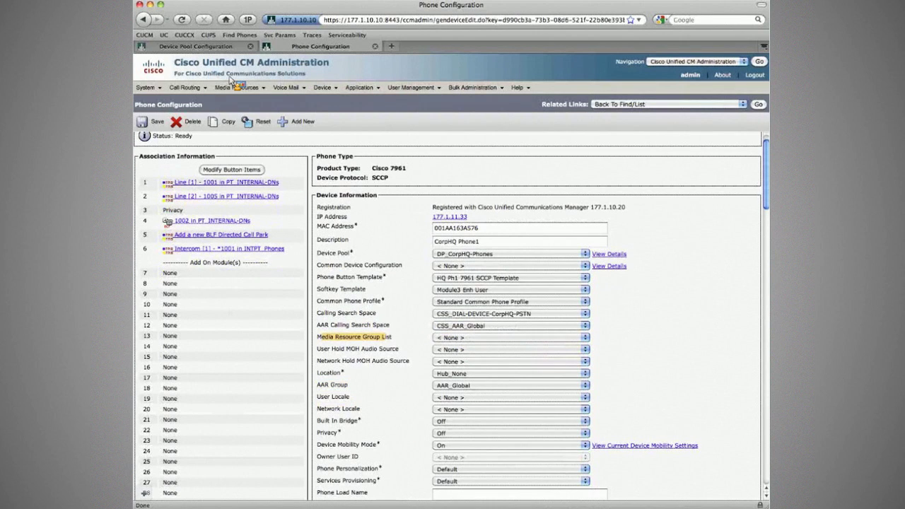
pyautogui.hotkey('ctrl', 'shift', 'Tab')
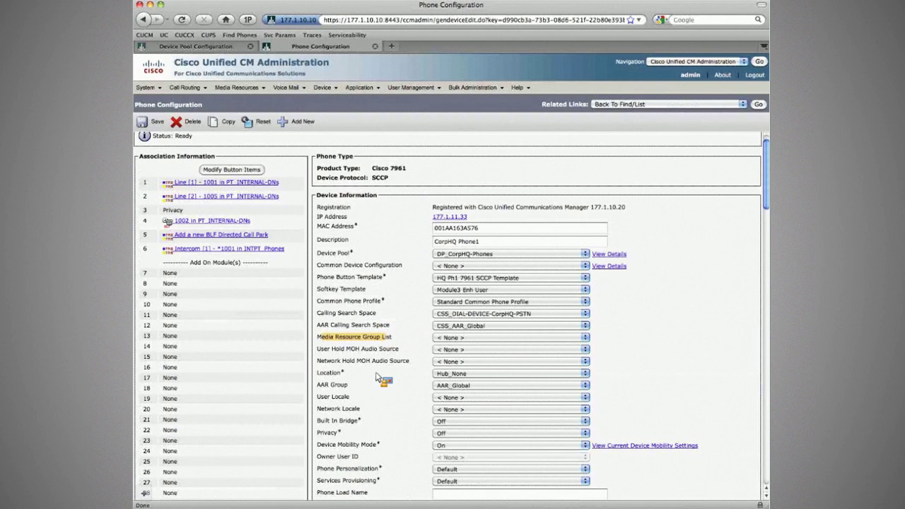
# - Try L_Branch2 and L_Branch1 as CorpHQ Phone1's Location, then restore Hub_None
pyautogui.click(455, 373)
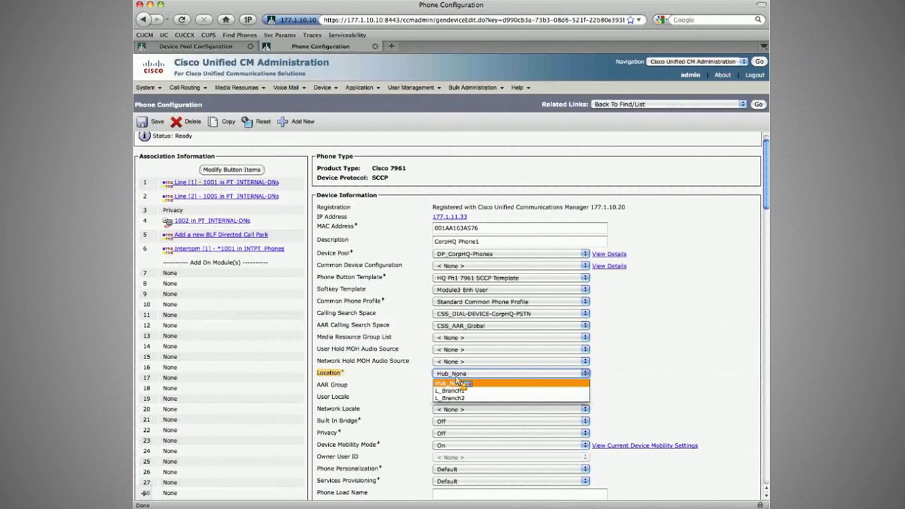
pyautogui.click(454, 383)
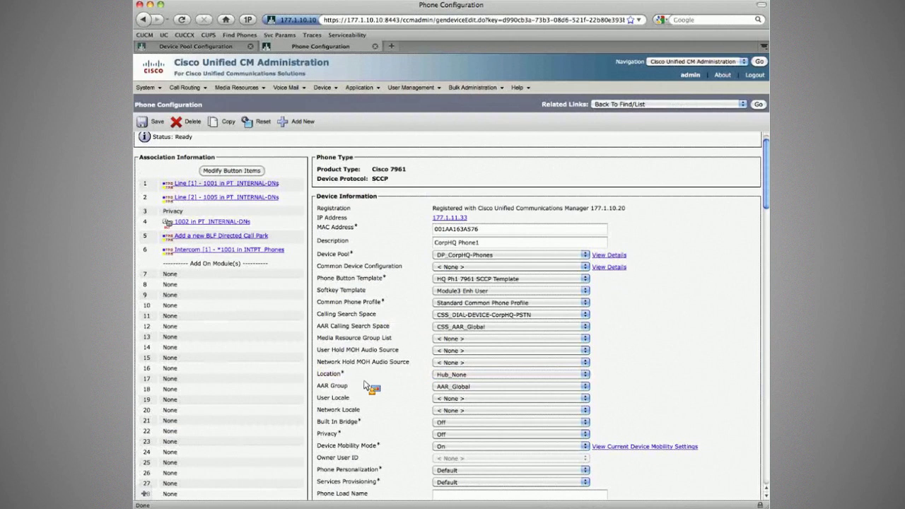
pyautogui.click(453, 374)
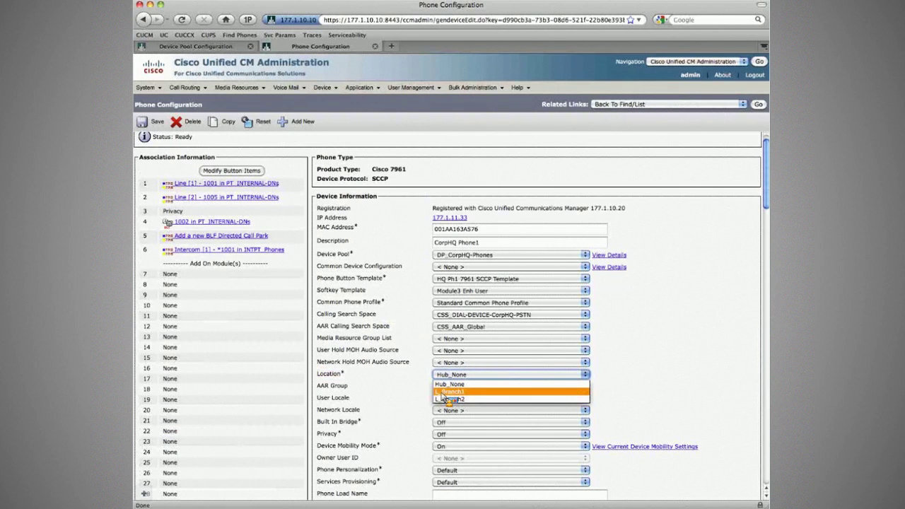
pyautogui.click(444, 398)
pyautogui.press('Up')
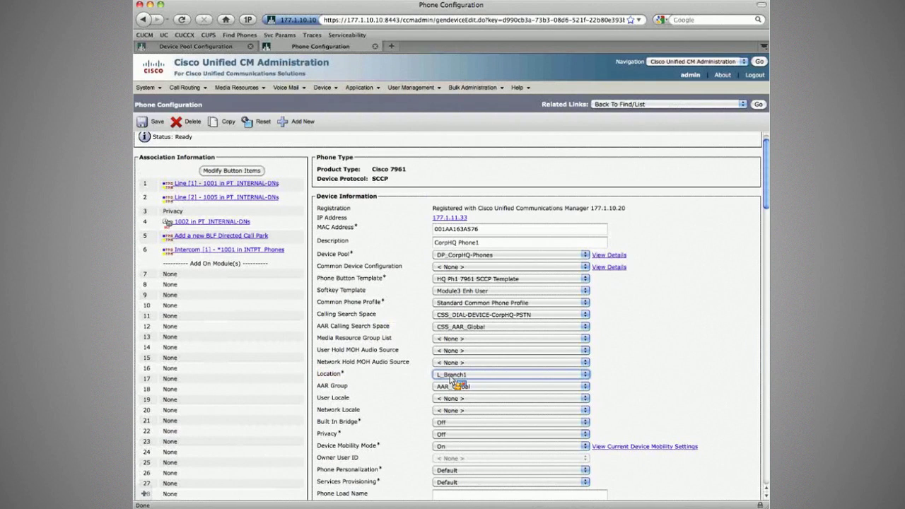
pyautogui.click(451, 376)
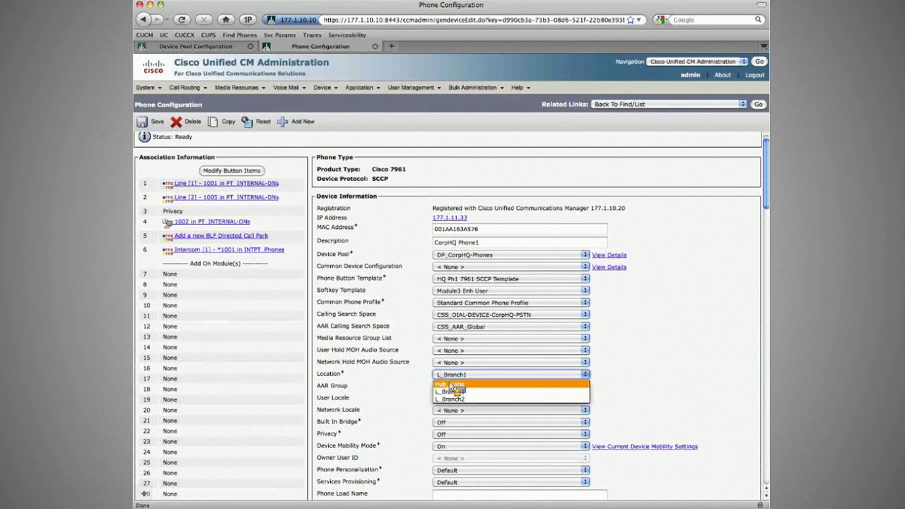
pyautogui.click(451, 385)
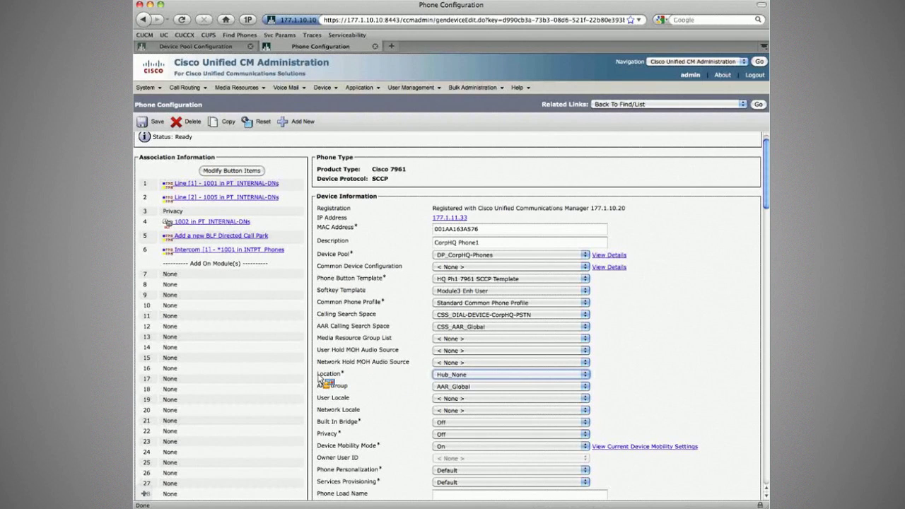
pyautogui.moveTo(319, 380); pyautogui.dragTo(350, 380)
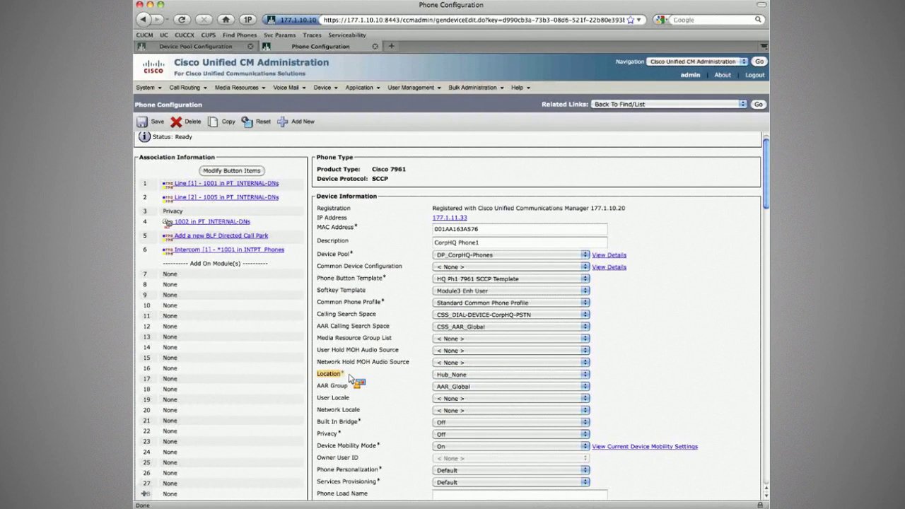
pyautogui.click(351, 380)
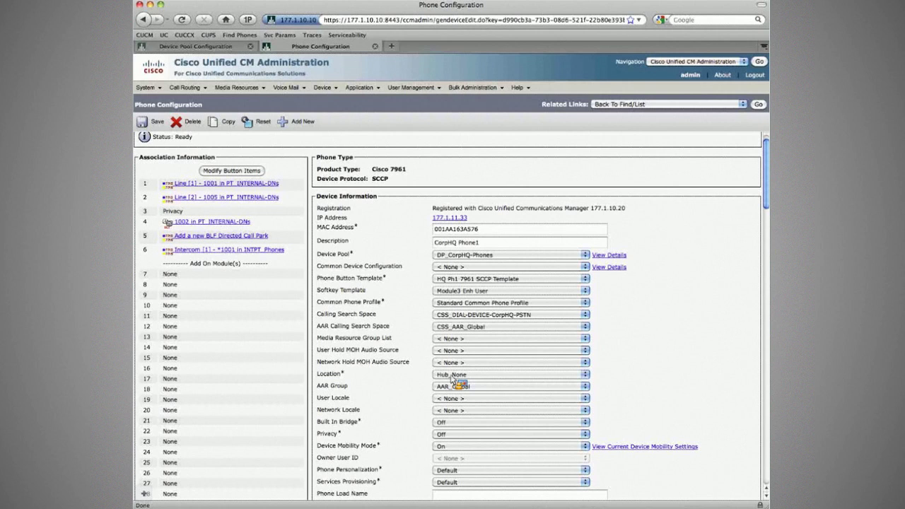
pyautogui.click(453, 376)
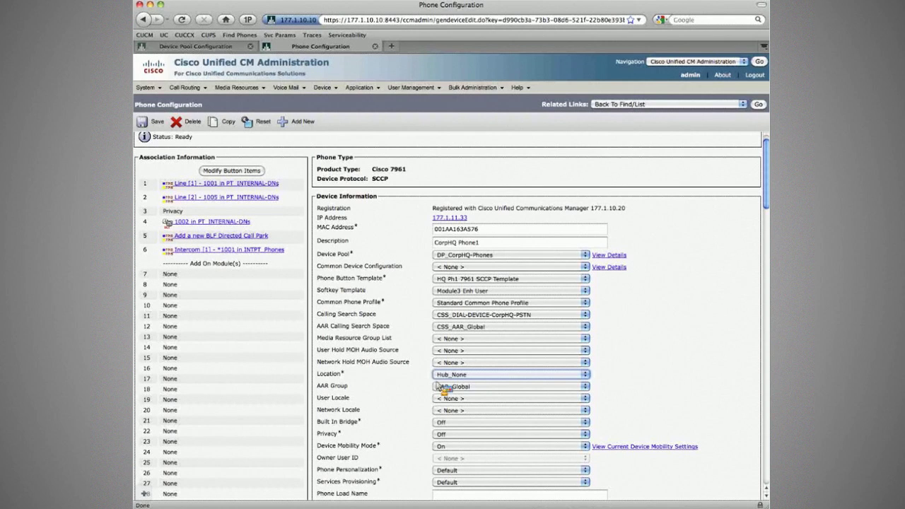
pyautogui.click(424, 383)
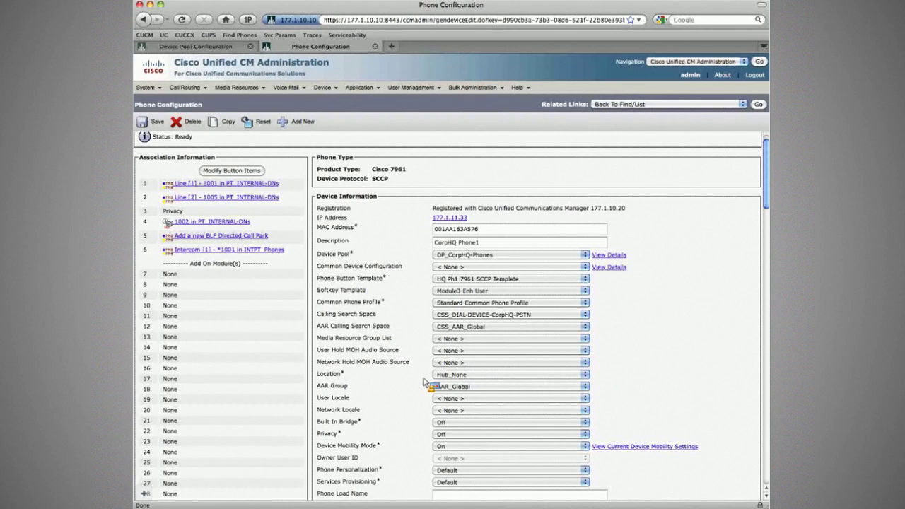
# - Review the phone's Media Resource Group List and hold-music audio sources, leaving them unchanged
pyautogui.click(435, 342)
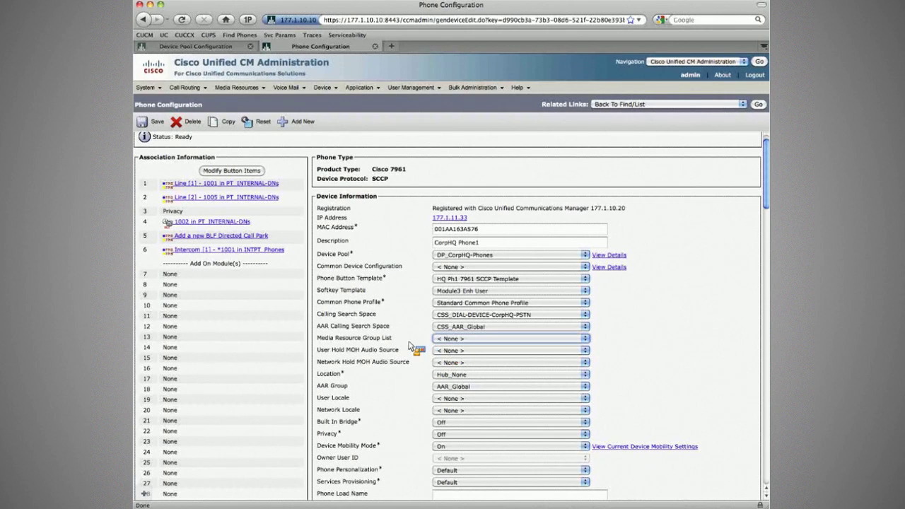
pyautogui.click(417, 297)
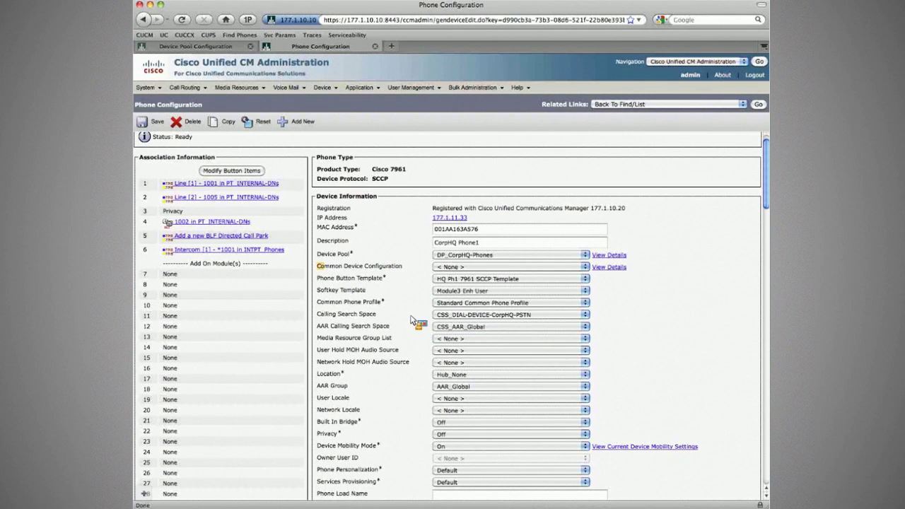
pyautogui.click(434, 351)
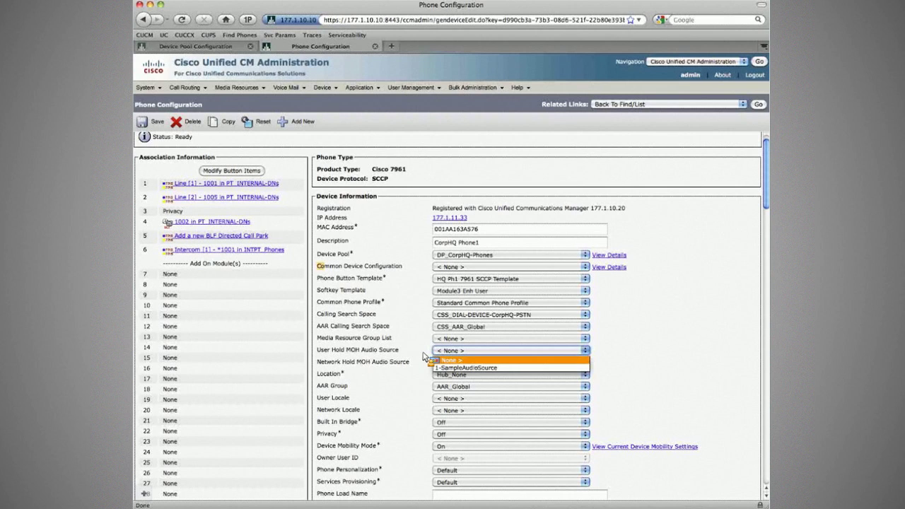
pyautogui.click(457, 353)
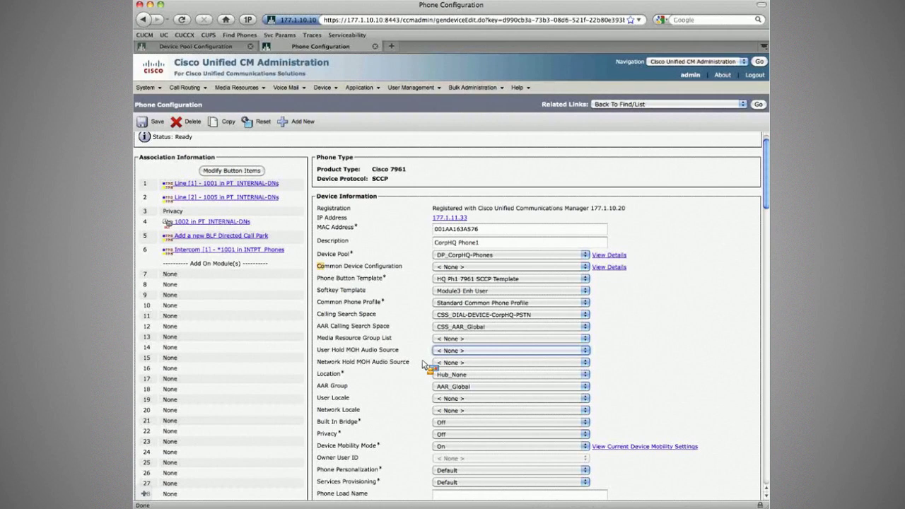
pyautogui.click(424, 365)
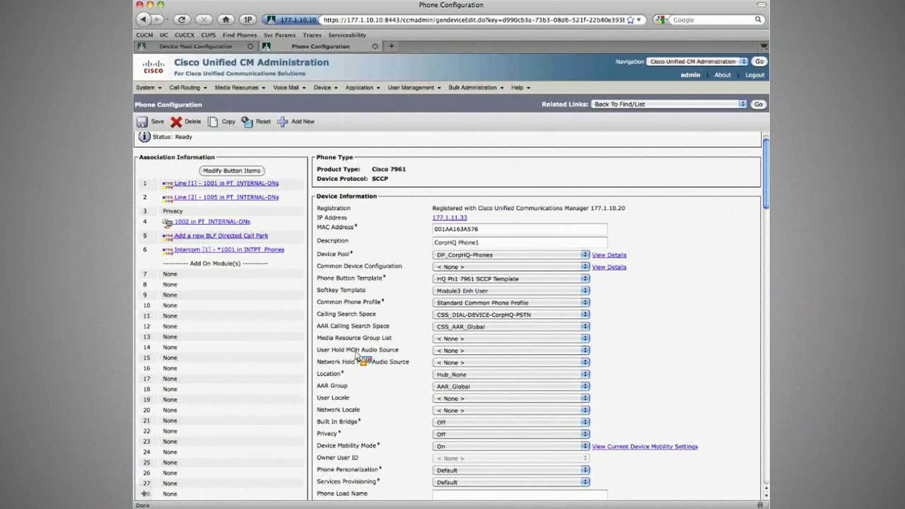
pyautogui.moveTo(330, 343); pyautogui.dragTo(413, 369)
pyautogui.click(416, 368)
# - On DP_CorpHQ-Phones, try Location L_Branch1, then restore it to Hub_None
pyautogui.click(197, 47)
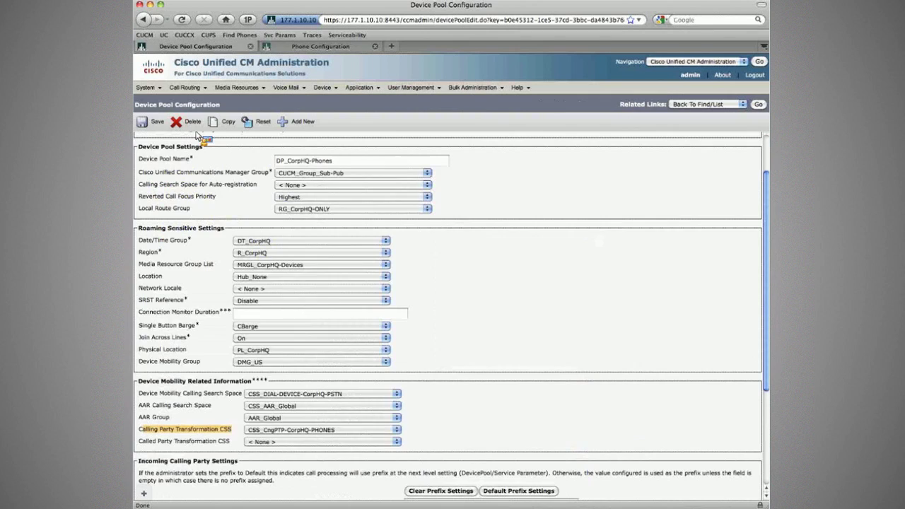
pyautogui.click(161, 277)
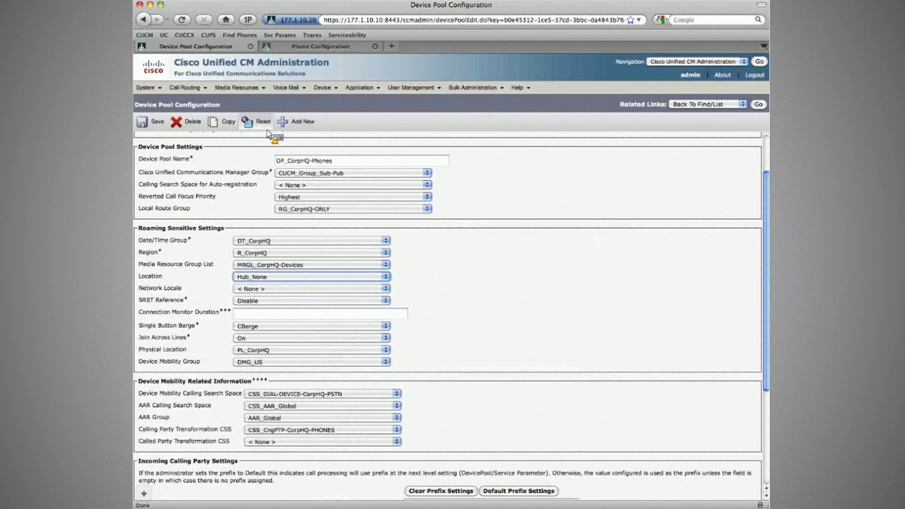
pyautogui.hotkey('ctrl', 'Tab')
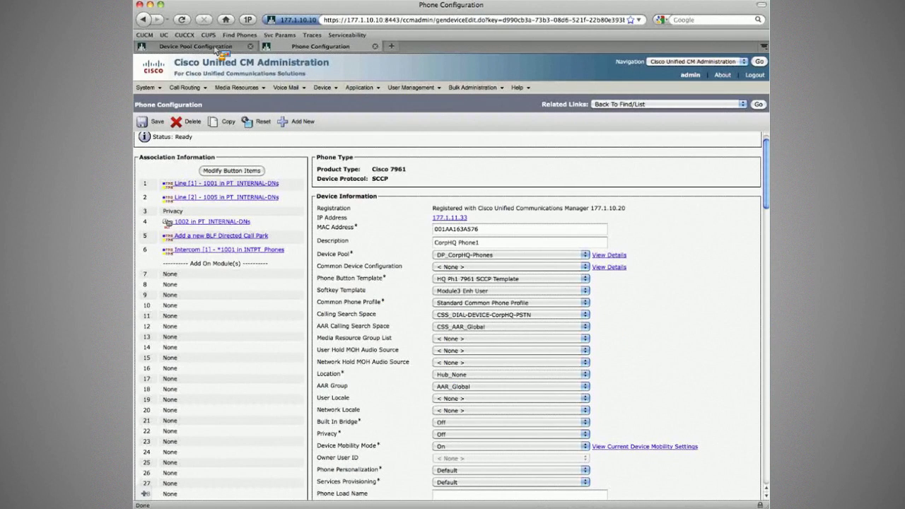
pyautogui.hotkey('ctrl', 'Tab')
pyautogui.click(262, 276)
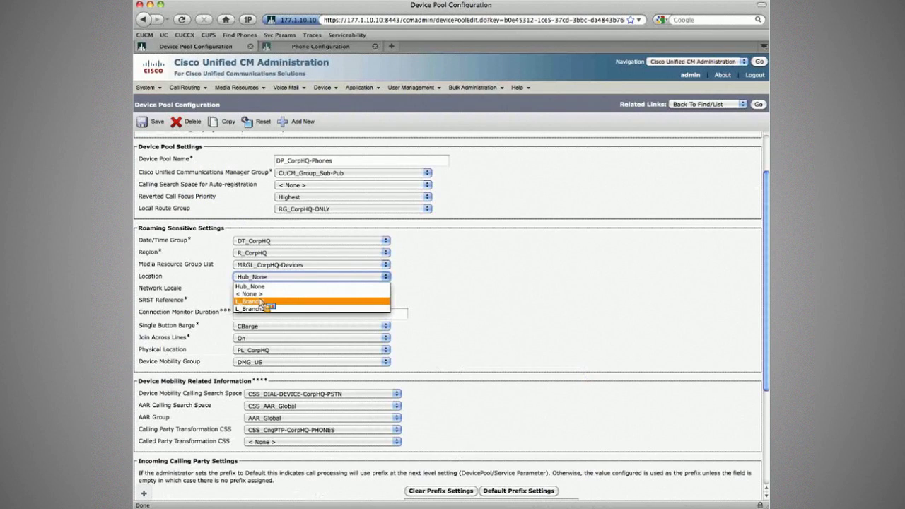
pyautogui.click(262, 303)
pyautogui.click(261, 276)
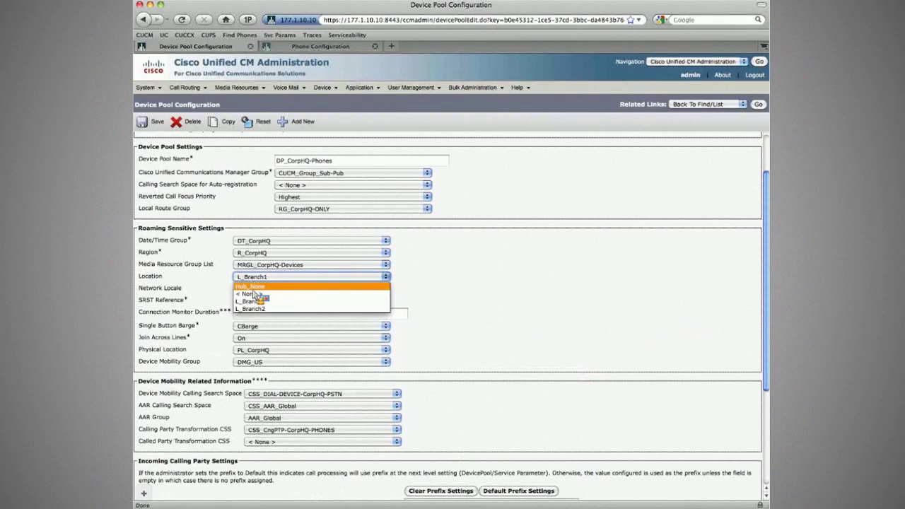
pyautogui.click(252, 287)
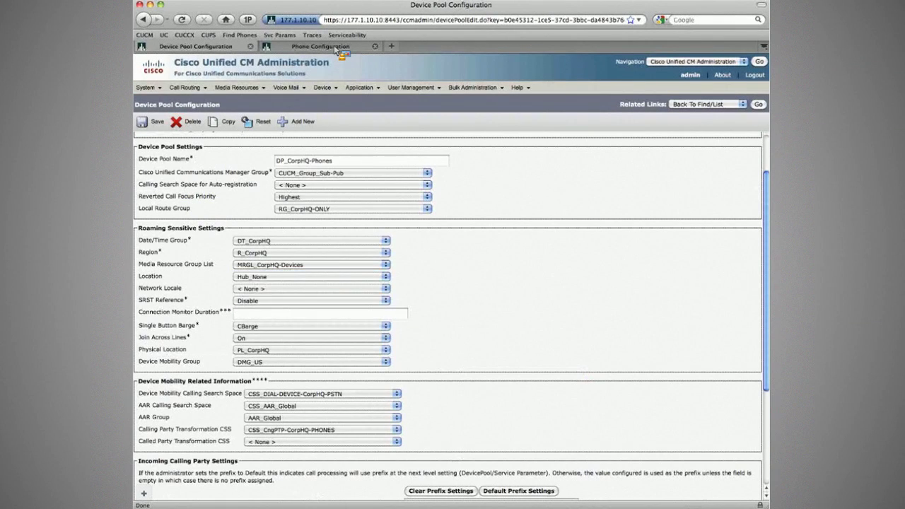
pyautogui.click(336, 47)
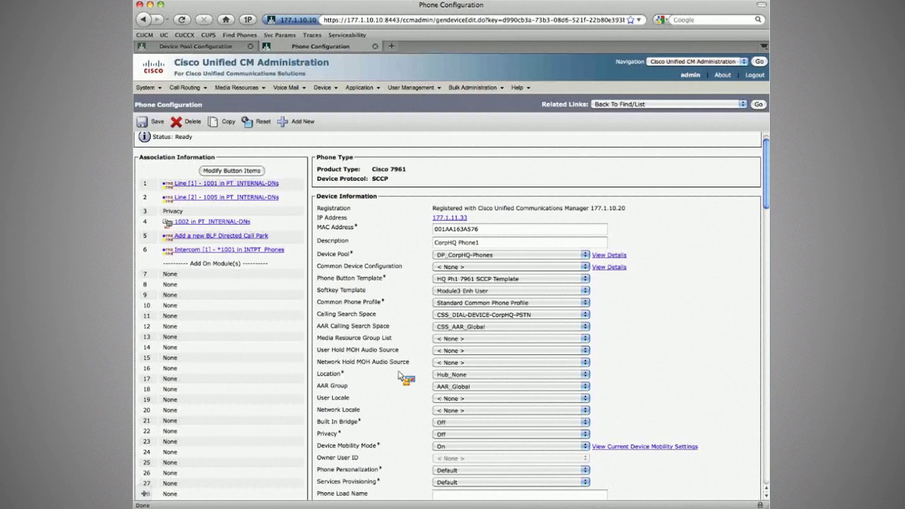
# - Stop inheriting the pool's transformation CSS, select CSS_CngPTP-CorpHQ-PHONES for CorpHQ Phone1, and save
pyautogui.scroll(-3, 400, 377)
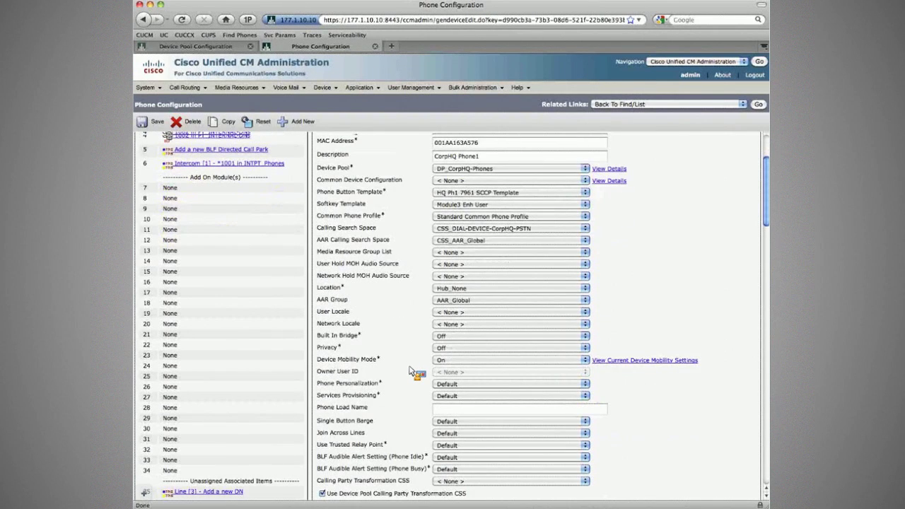
pyautogui.scroll(-5, 410, 369)
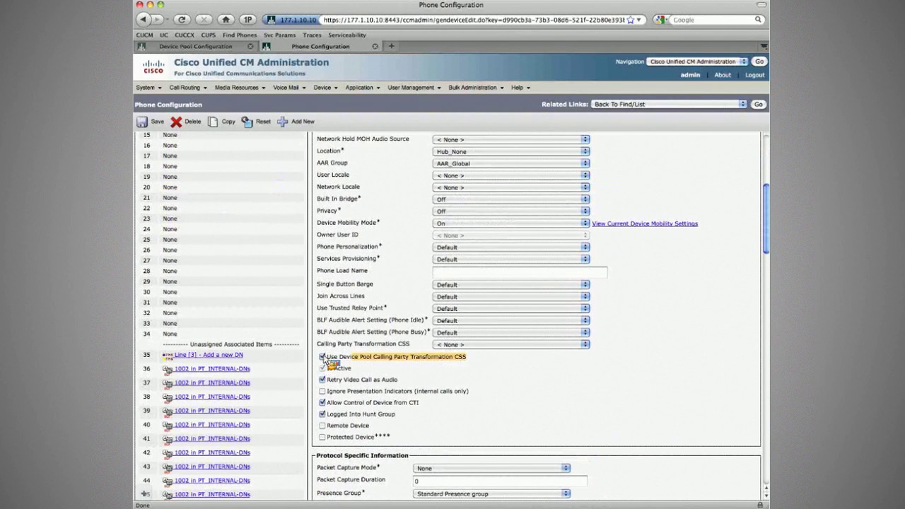
pyautogui.click(322, 357)
pyautogui.click(456, 345)
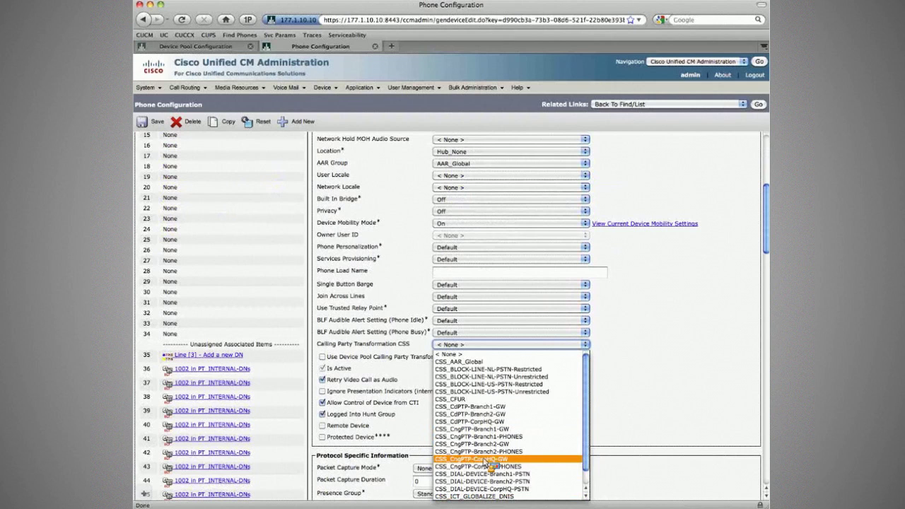
pyautogui.click(486, 466)
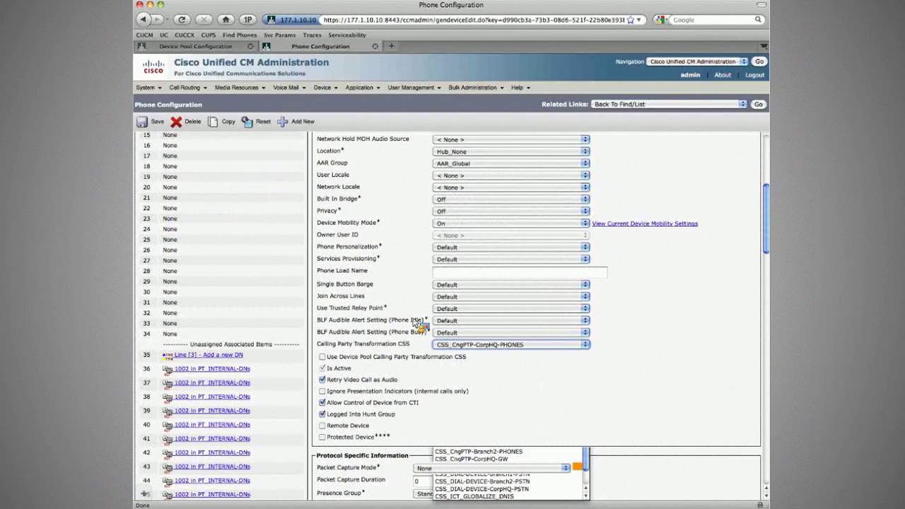
pyautogui.click(152, 121)
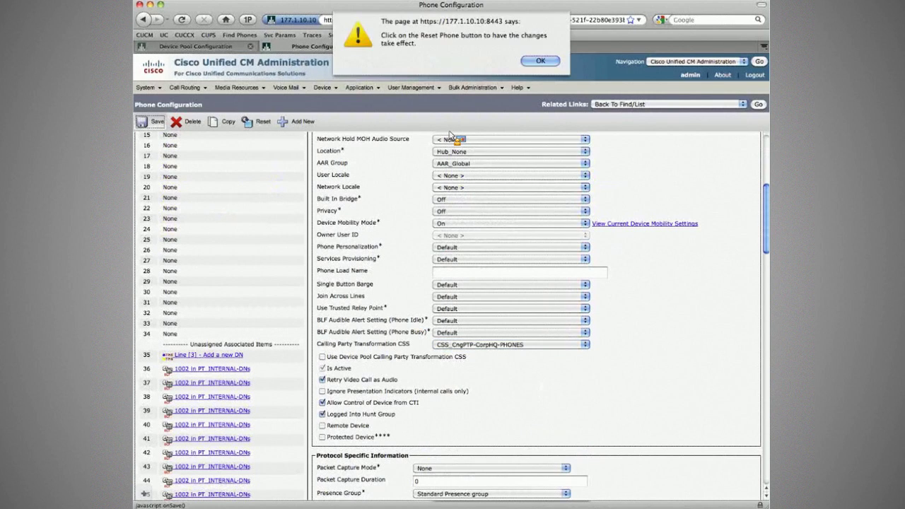
# - Send a Restart to CorpHQ Phone1, check the emulators, and close its Phone Configuration page
pyautogui.press('Return')
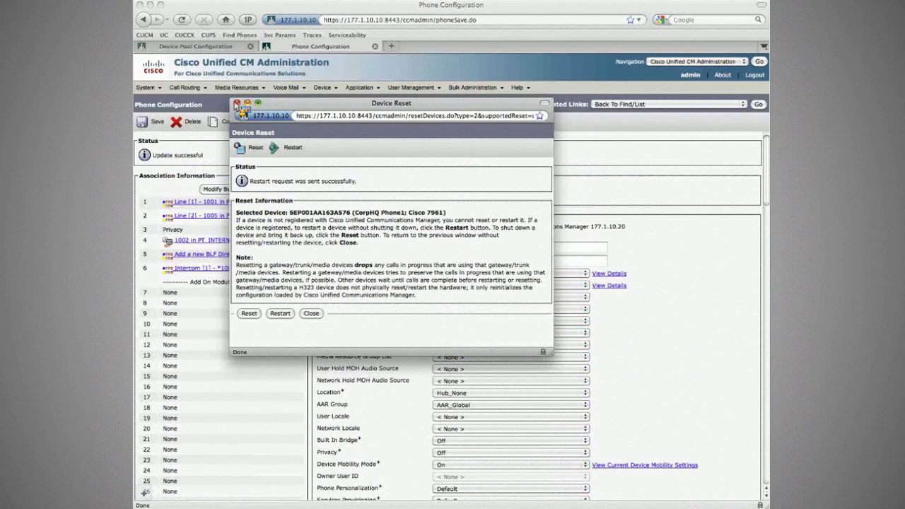
pyautogui.click(237, 103)
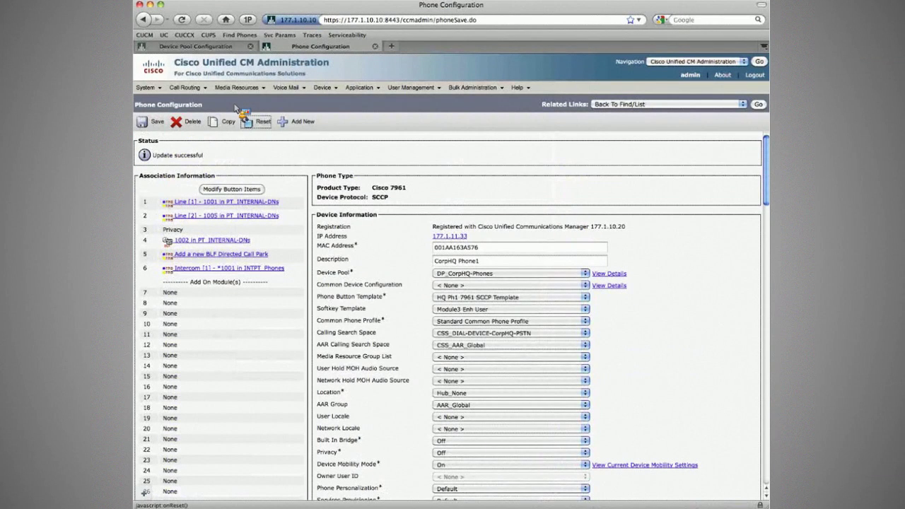
pyautogui.press('super+Tab')
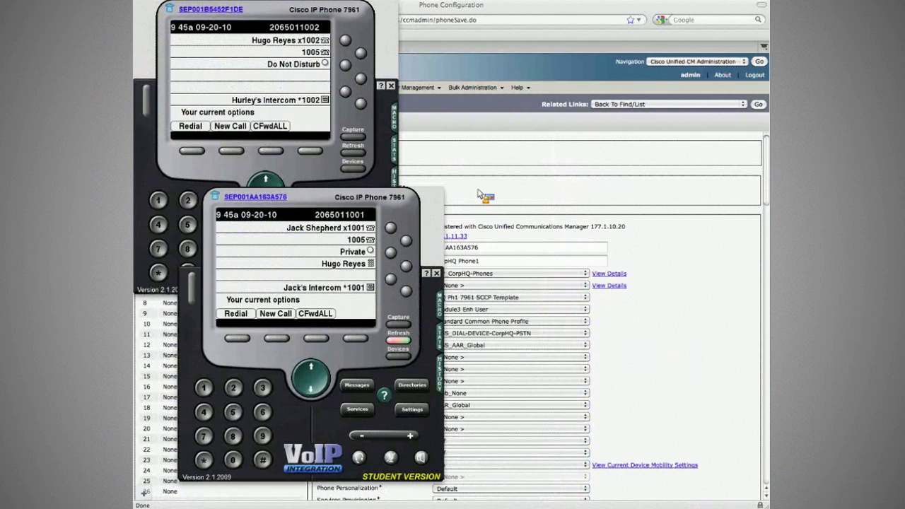
pyautogui.click(478, 195)
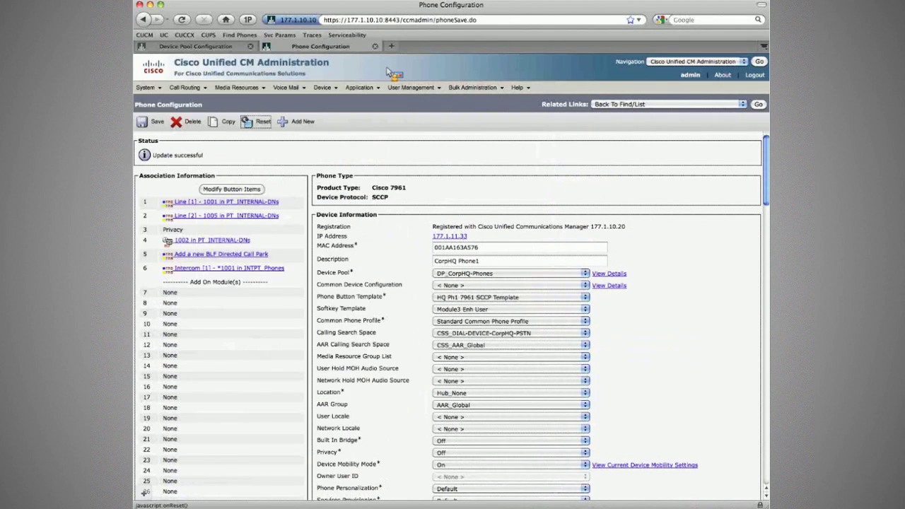
pyautogui.click(375, 46)
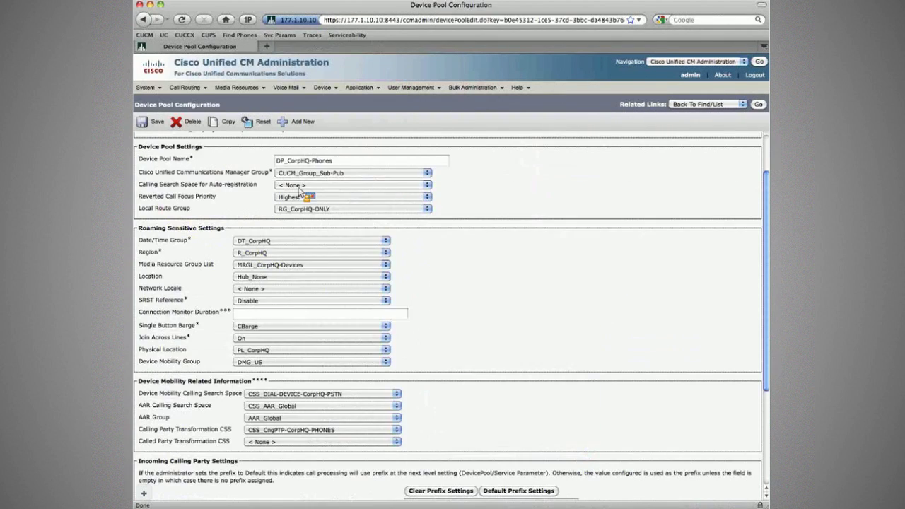
# - Save the DP_CorpHQ-Phones device pool settings
pyautogui.scroll(2, 259, 198)
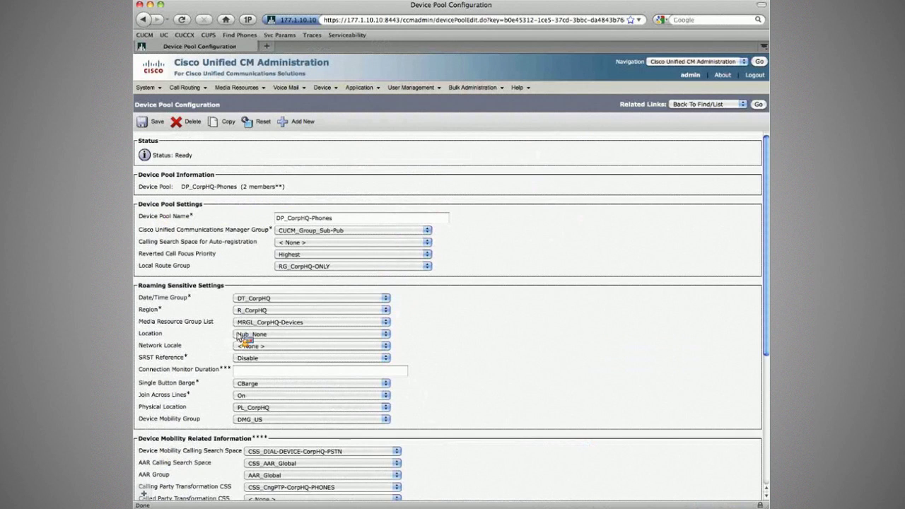
pyautogui.scroll(-4, 244, 341)
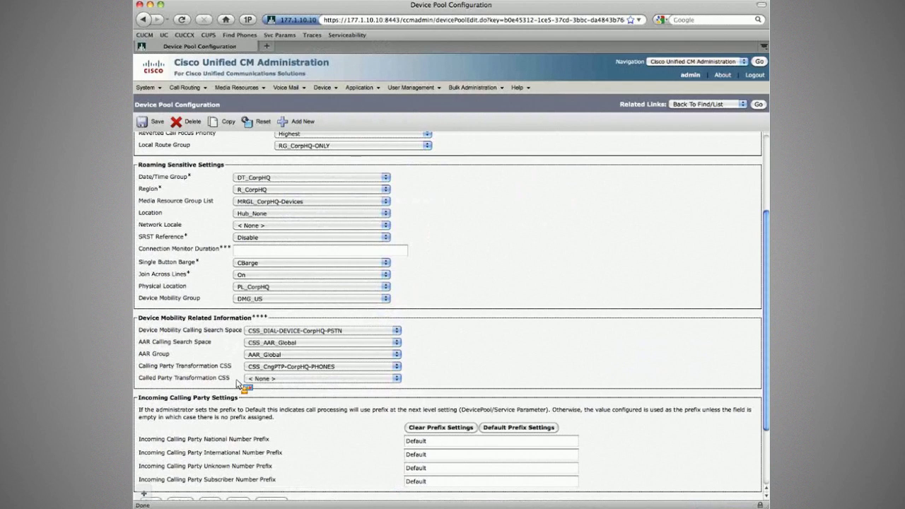
pyautogui.hotkey('alt', 's')
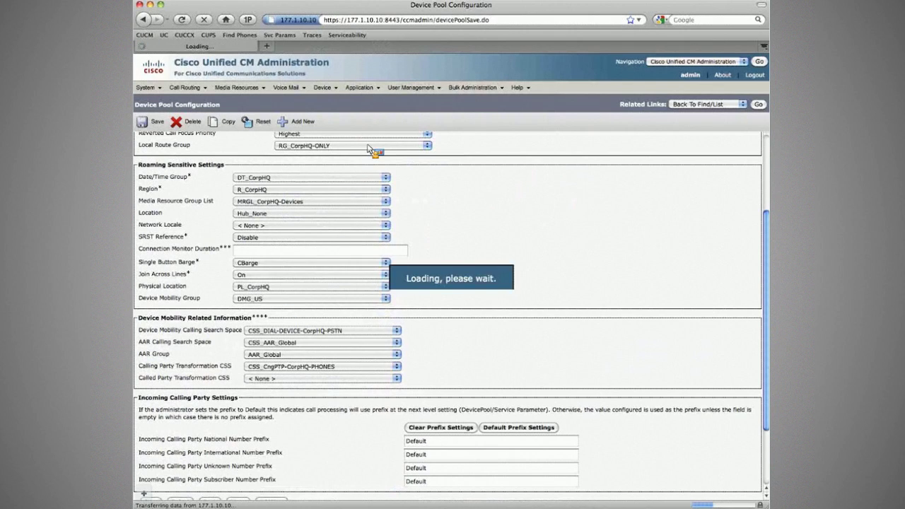
pyautogui.click(150, 123)
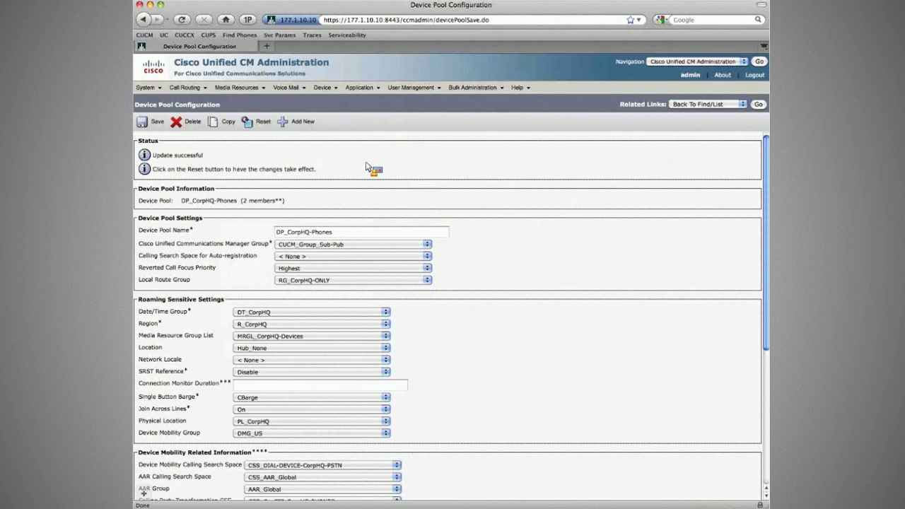
# - Reset the DP_CorpHQ-Phones phones, watch them restart, and return to the device pool list
pyautogui.scroll(-2, 536, 205)
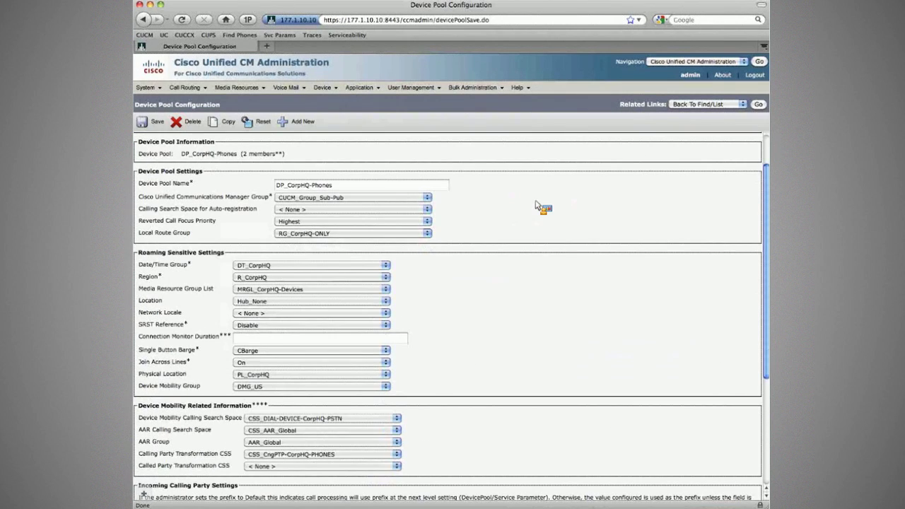
pyautogui.scroll(-5, 536, 205)
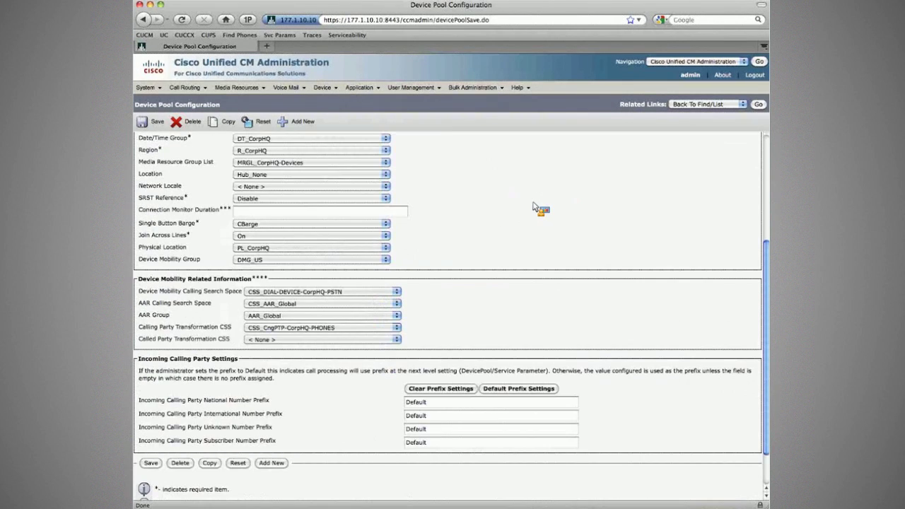
pyautogui.scroll(7, 535, 207)
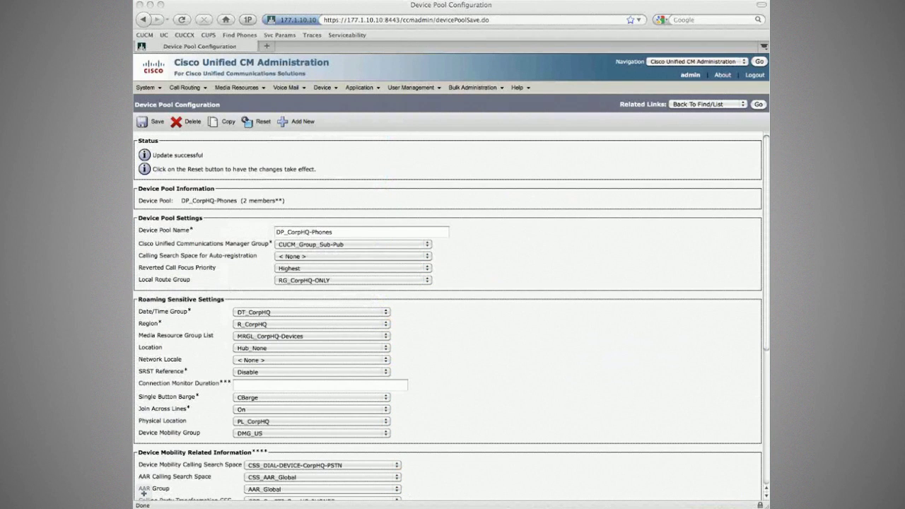
pyautogui.click(361, 161)
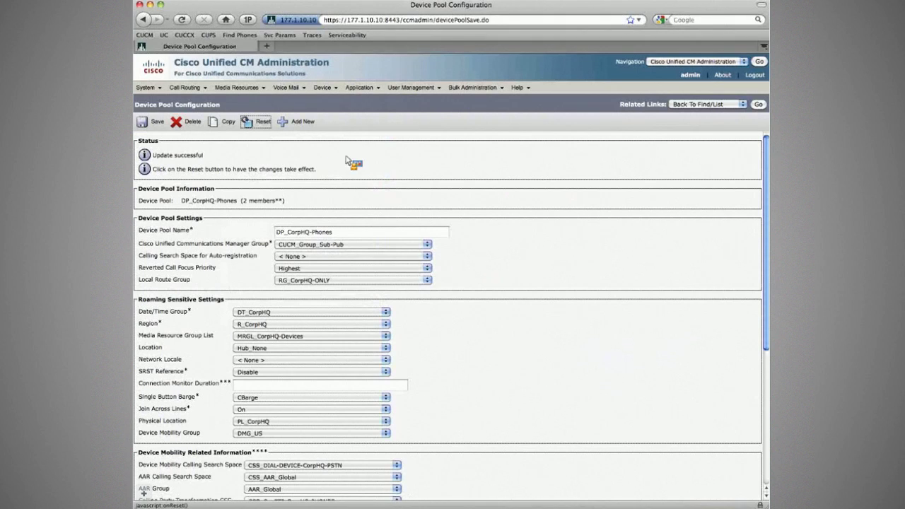
pyautogui.press('super+Tab')
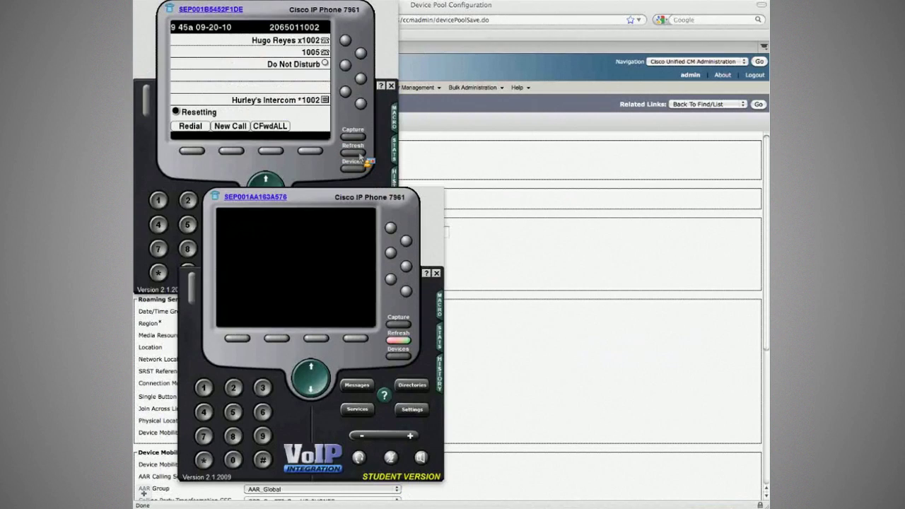
pyautogui.click(460, 167)
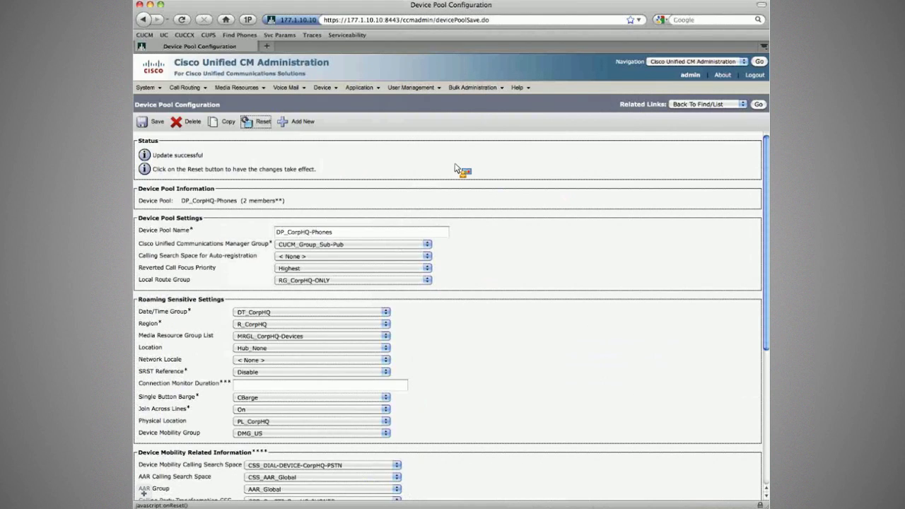
pyautogui.click(759, 104)
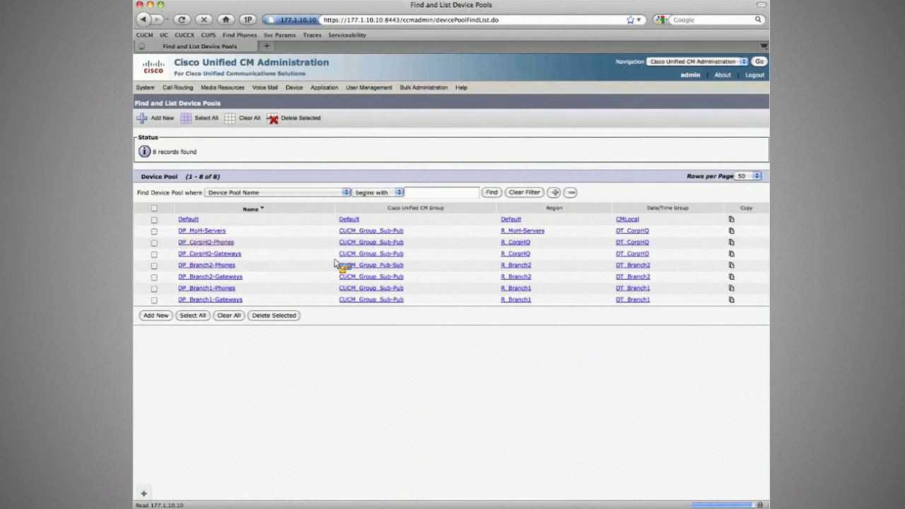
# - Review the Device Mobility Group set on the DP_CorpHQ-Phones device pool
pyautogui.click(219, 242)
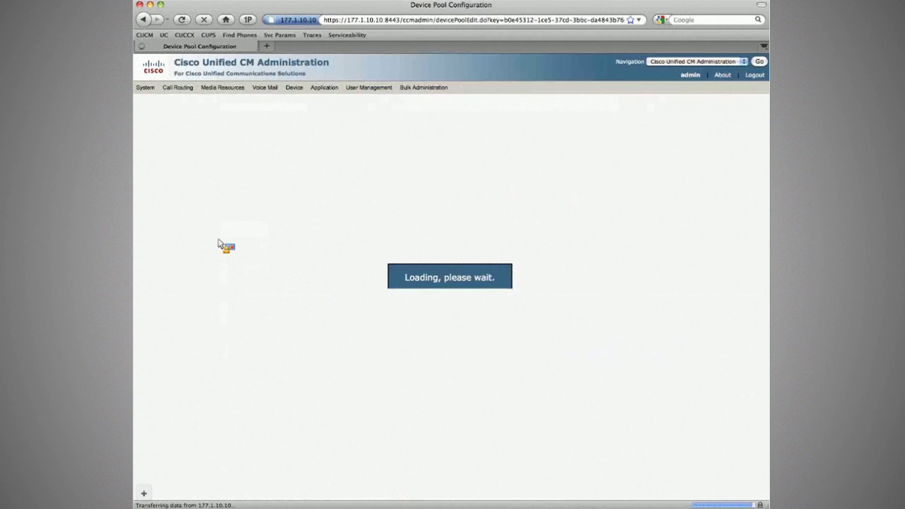
pyautogui.scroll(-5, 229, 268)
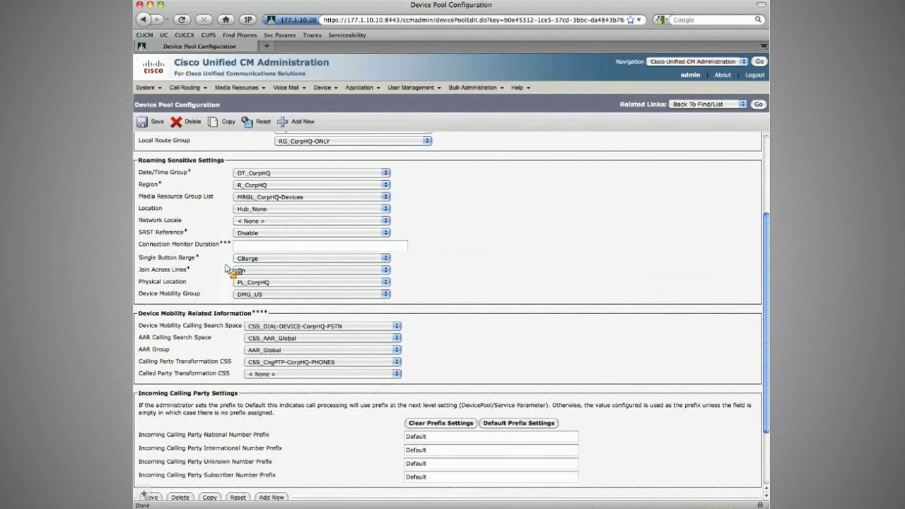
pyautogui.click(244, 293)
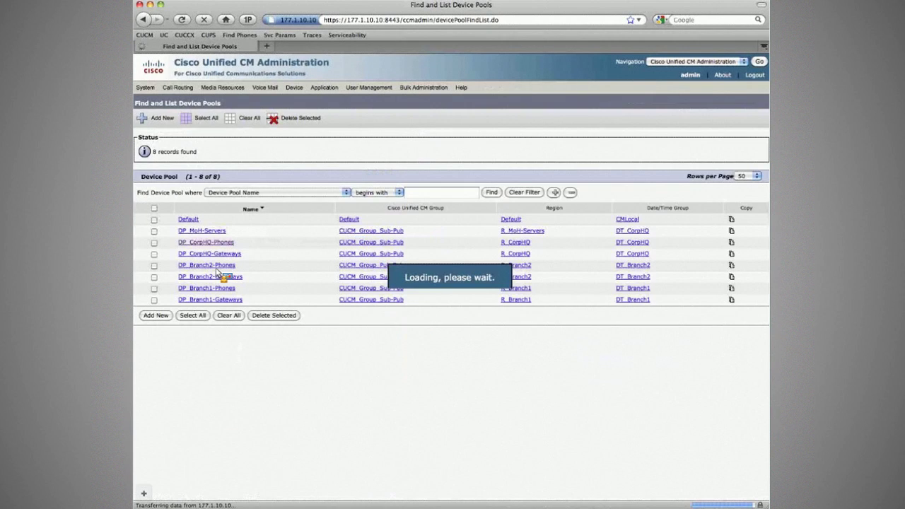
# - Give DP_Branch1-Phones Physical Location PL_Branch1 and Device Mobility Group DMG_US
pyautogui.click(221, 277)
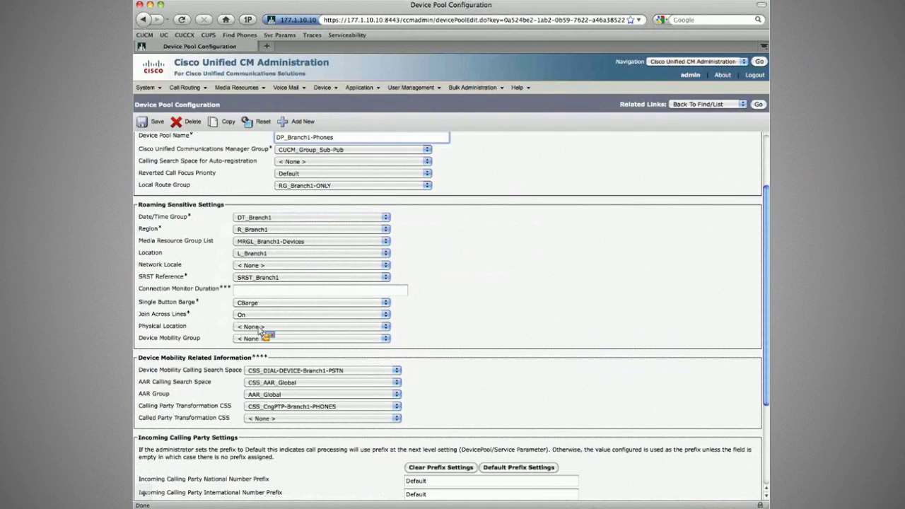
pyautogui.click(260, 330)
pyautogui.click(256, 342)
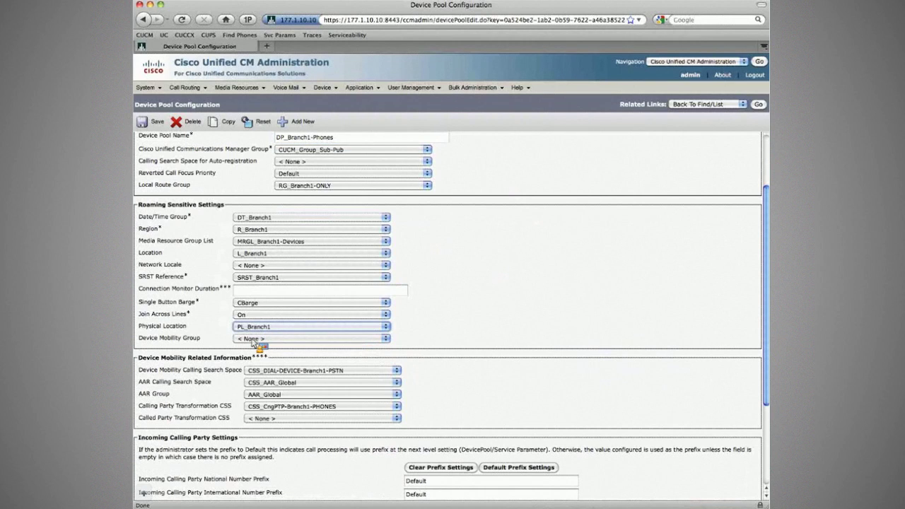
pyautogui.click(253, 339)
pyautogui.click(255, 362)
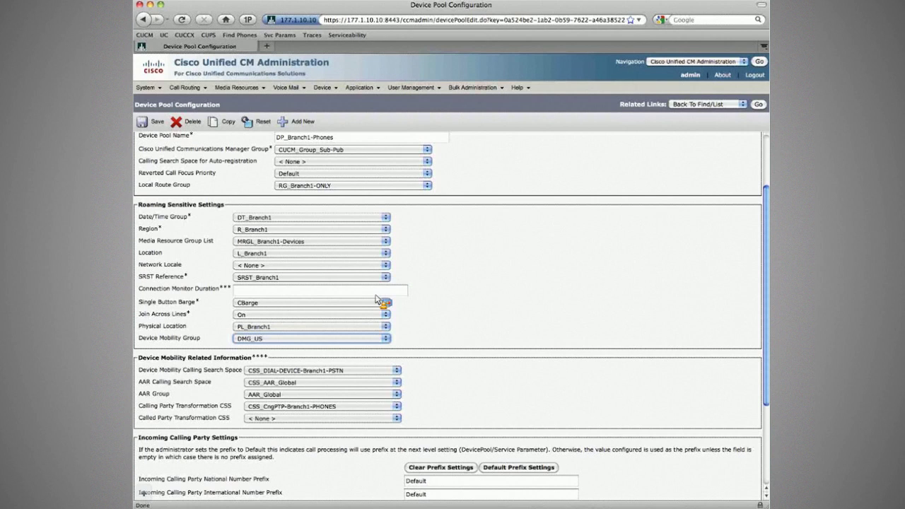
# - Show the System > Device Mobility entries, Device Mobility Group and Device Mobility Info
pyautogui.click(224, 307)
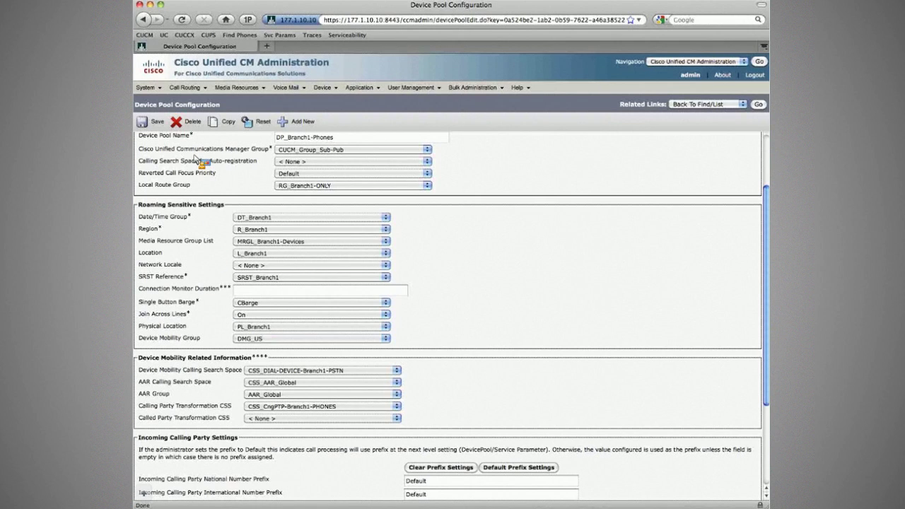
pyautogui.moveTo(145, 87)
pyautogui.moveTo(205, 198)
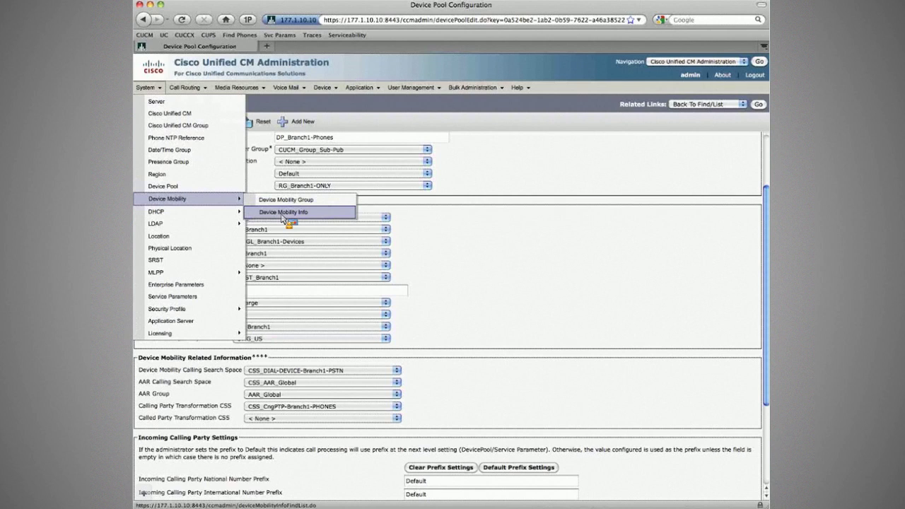
# - Close the System menu and keep PL_Branch1 and DMG_US selected in the device pool dropdowns
pyautogui.click(283, 212)
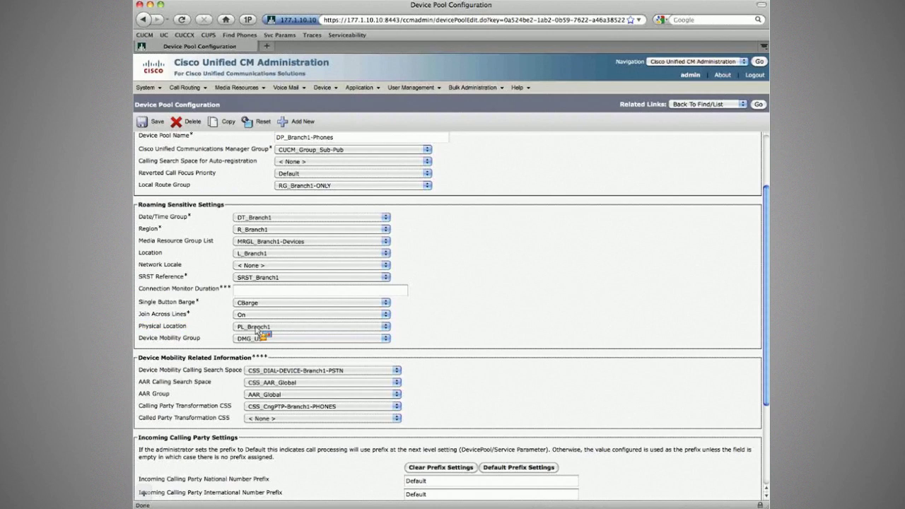
pyautogui.click(258, 328)
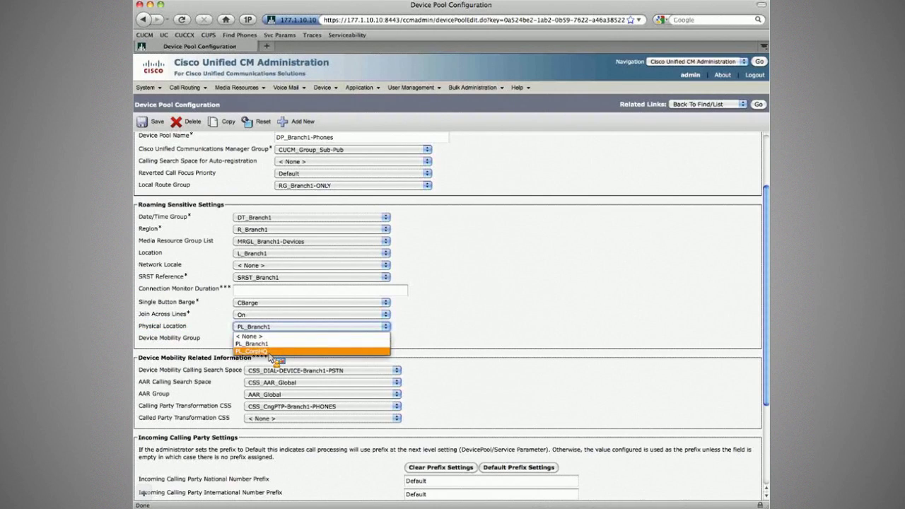
pyautogui.click(210, 329)
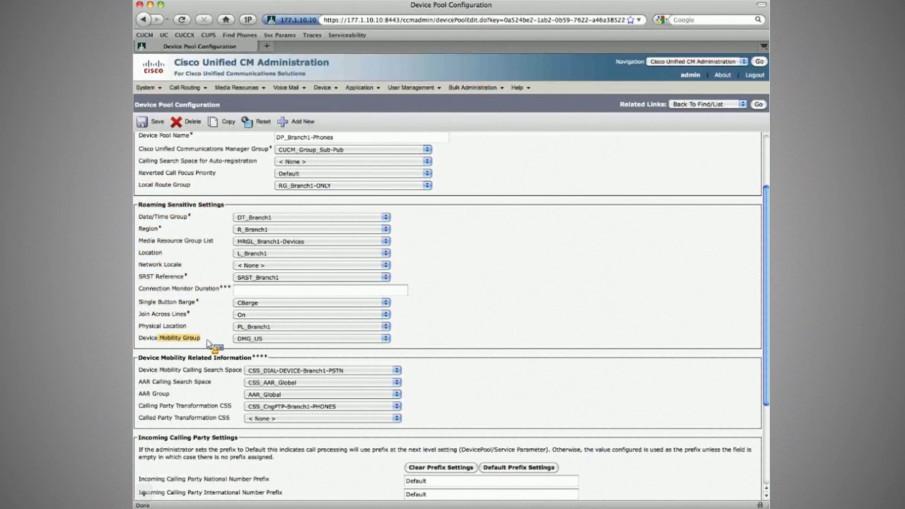
pyautogui.click(260, 341)
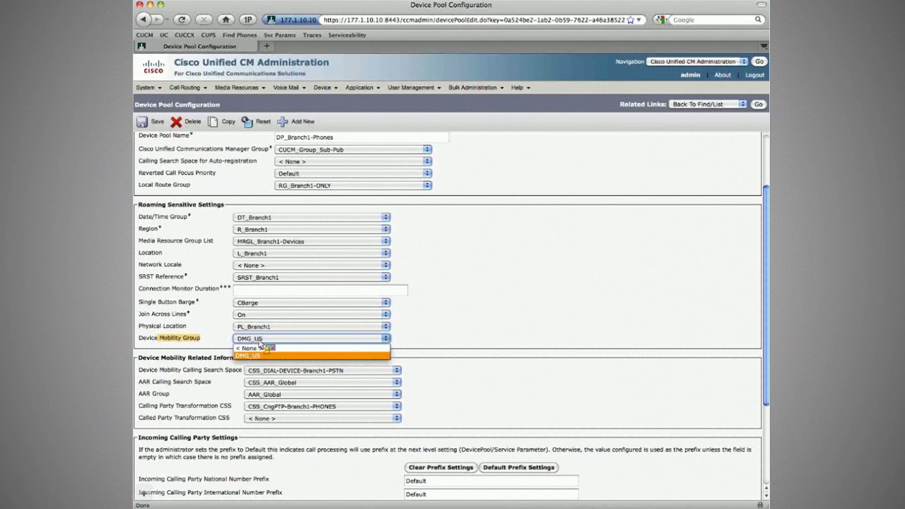
pyautogui.click(223, 345)
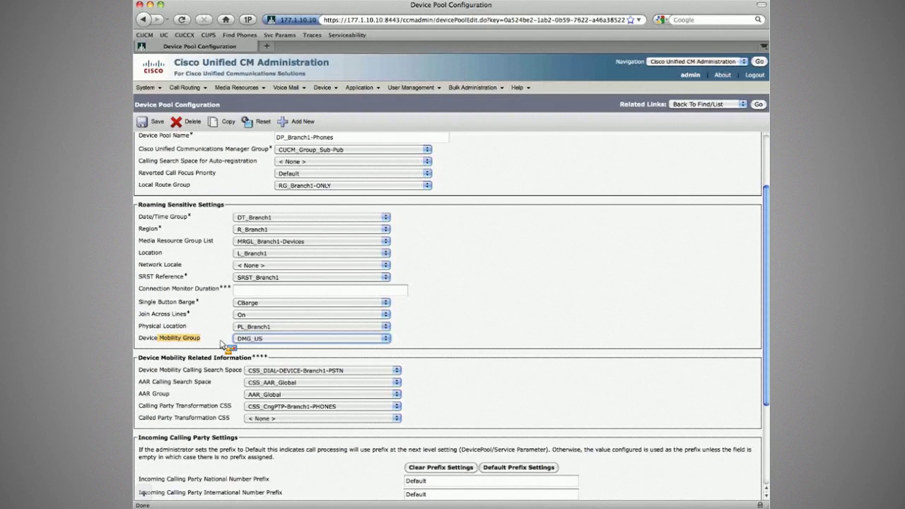
pyautogui.moveTo(140, 188); pyautogui.dragTo(230, 384)
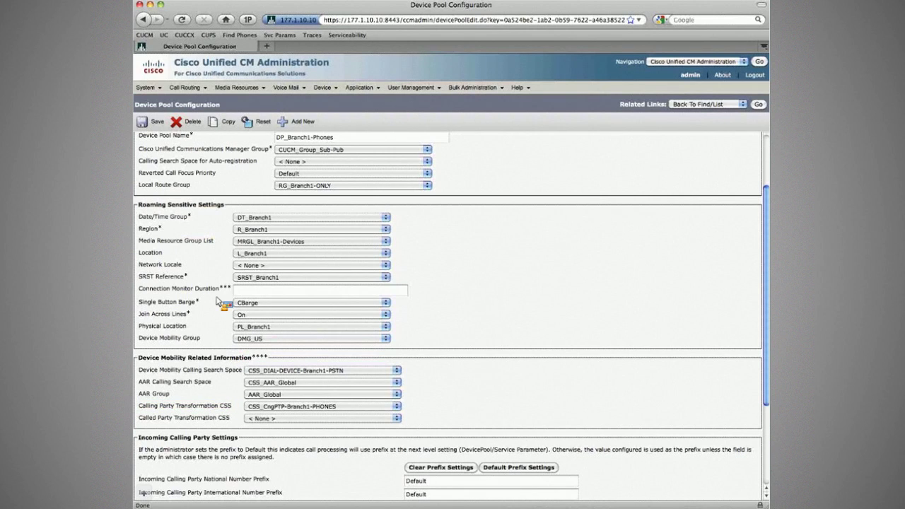
pyautogui.click(259, 339)
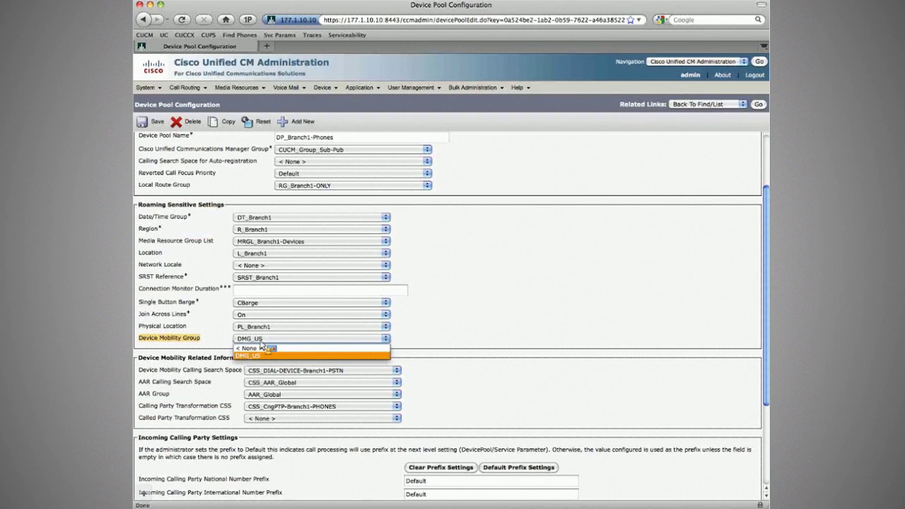
pyautogui.click(261, 343)
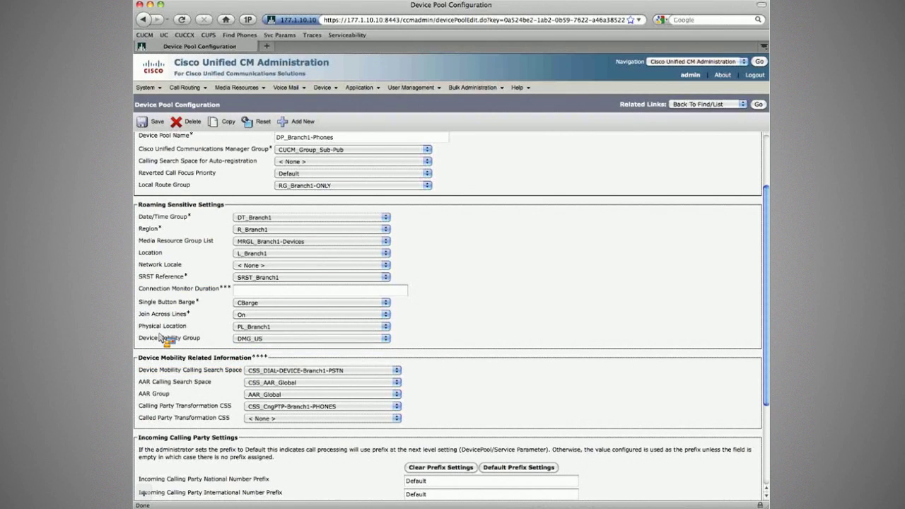
pyautogui.moveTo(162, 338); pyautogui.dragTo(202, 338)
# - Save DP_Branch1-Phones and review the Update successful status on the page
pyautogui.click(157, 122)
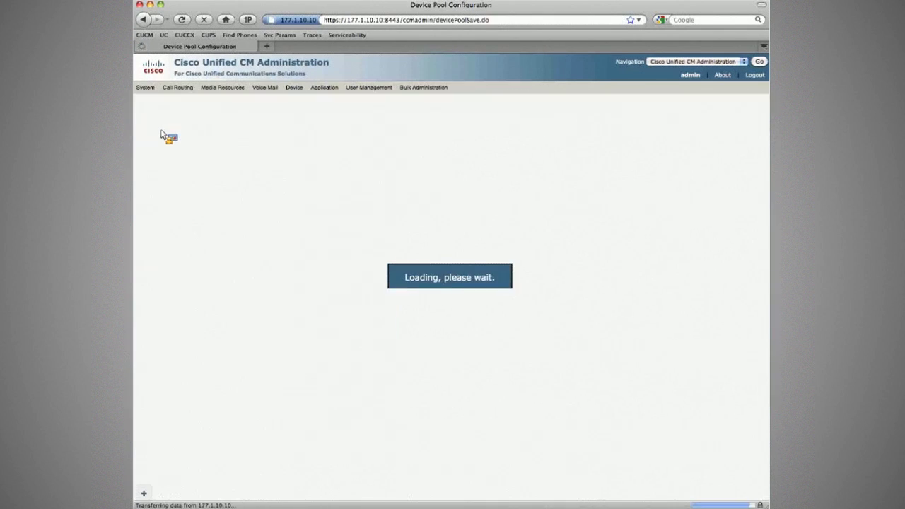
pyautogui.moveTo(145, 87)
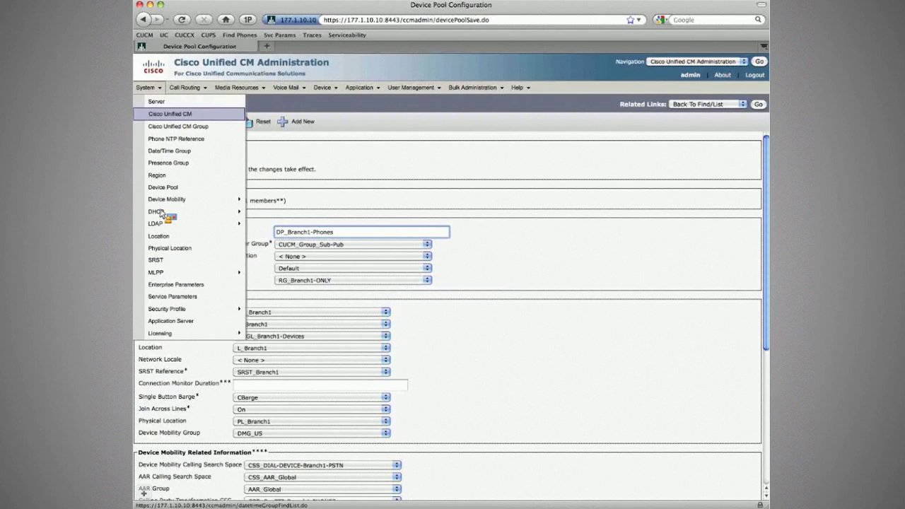
pyautogui.moveTo(213, 200)
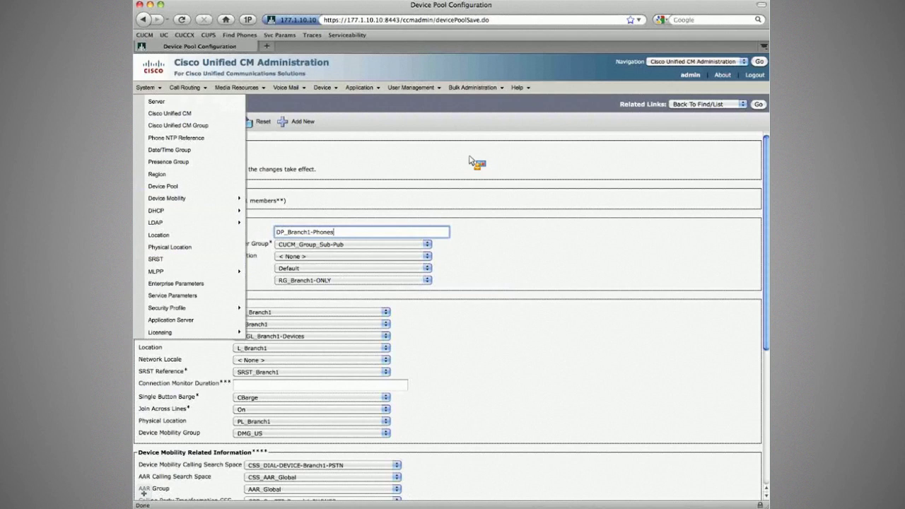
pyautogui.moveTo(289, 232); pyautogui.dragTo(334, 232)
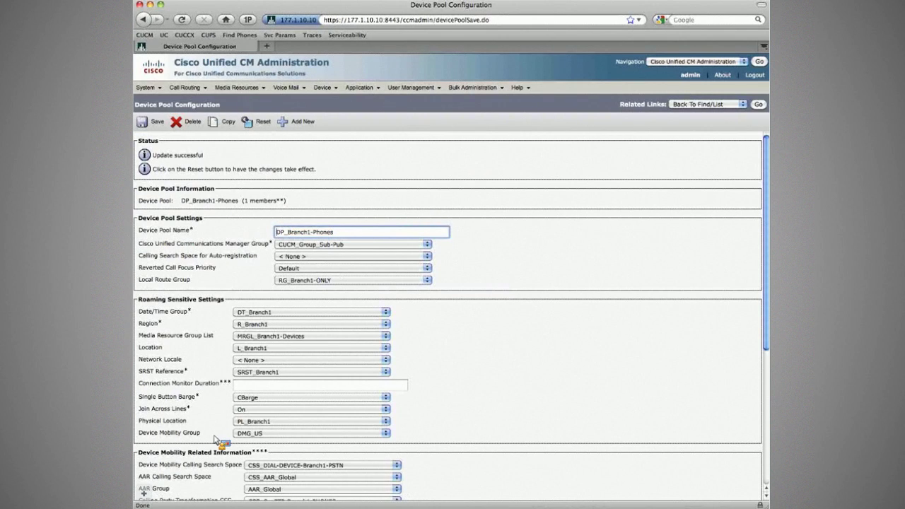
pyautogui.moveTo(215, 439); pyautogui.dragTo(239, 389)
pyautogui.scroll(-2, 218, 433)
pyautogui.scroll(-2, 220, 405)
pyautogui.scroll(-1, 217, 384)
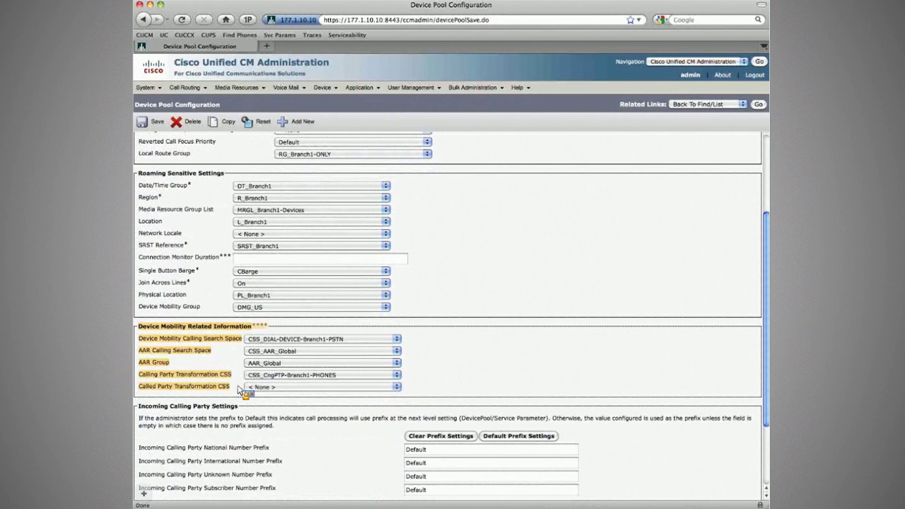
pyautogui.scroll(1, 239, 390)
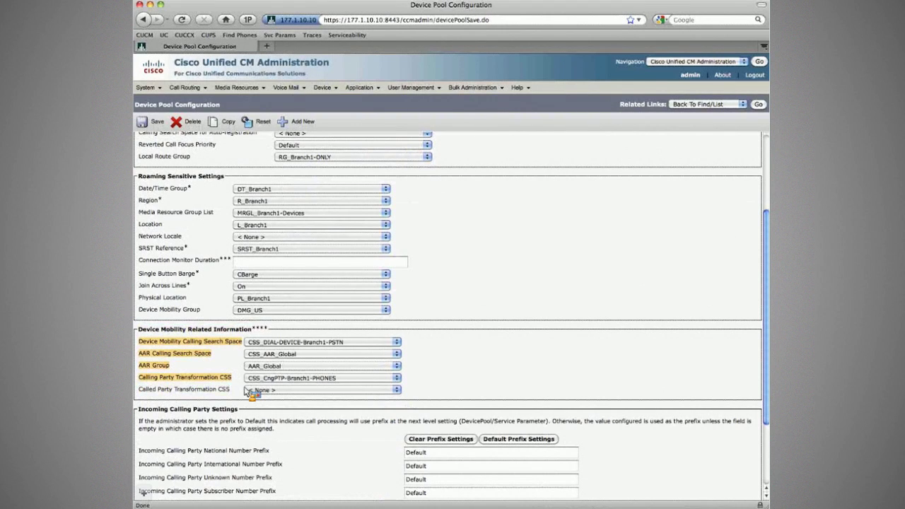
pyautogui.scroll(4, 510, 246)
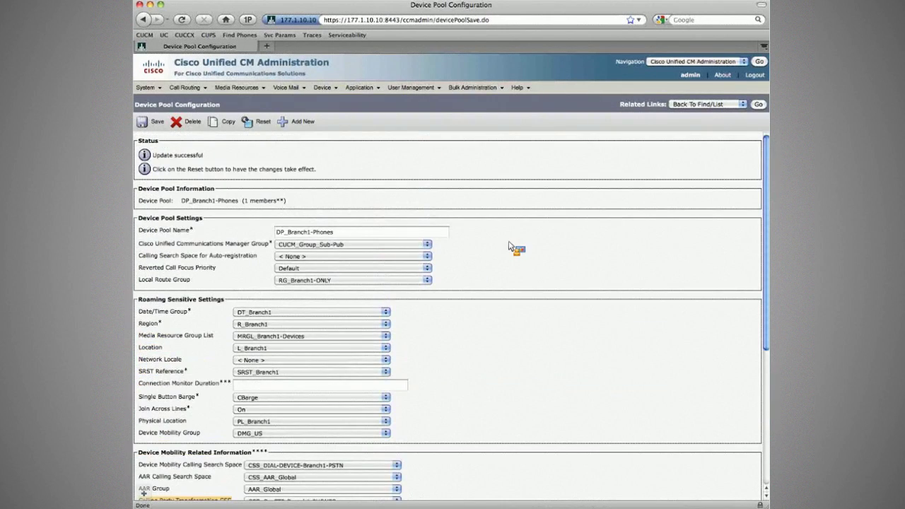
# - List all five phones and highlight CorpHQ Phone1's registration details
pyautogui.moveTo(322, 88)
pyautogui.click(347, 139)
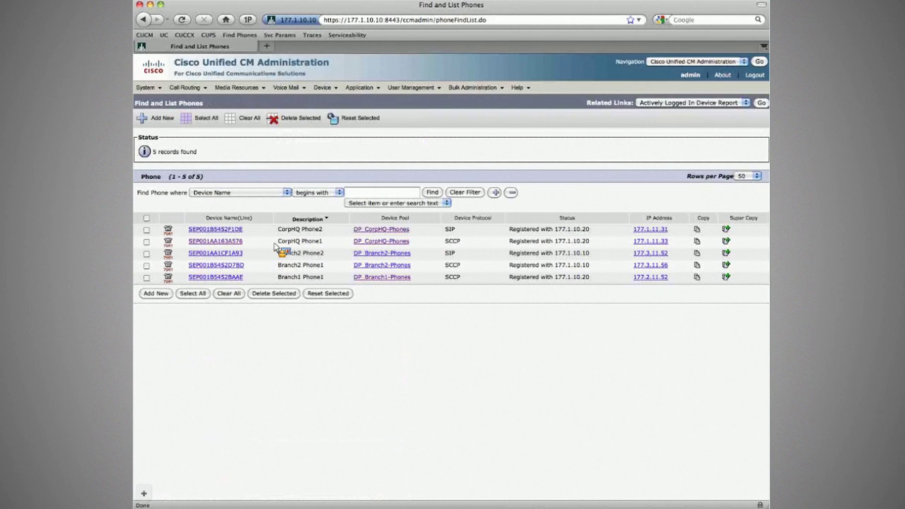
pyautogui.moveTo(277, 246); pyautogui.dragTo(651, 246)
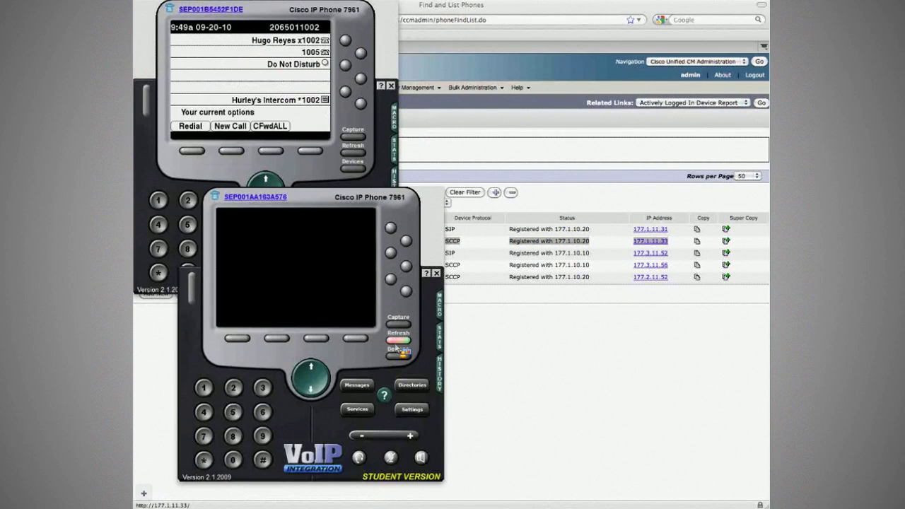
# - Point the second phone emulator at SEP001AA163A576 - CorpHQ Phone1 and start controlling it
pyautogui.click(397, 353)
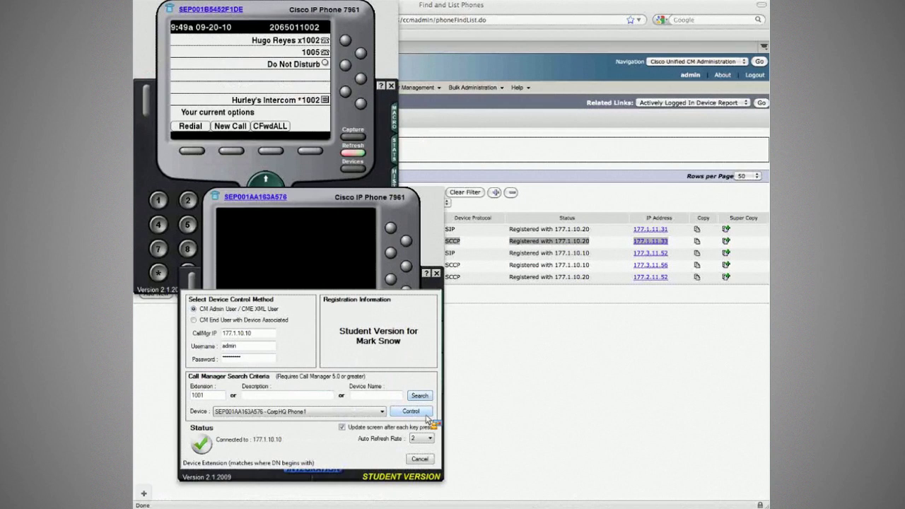
pyautogui.click(427, 416)
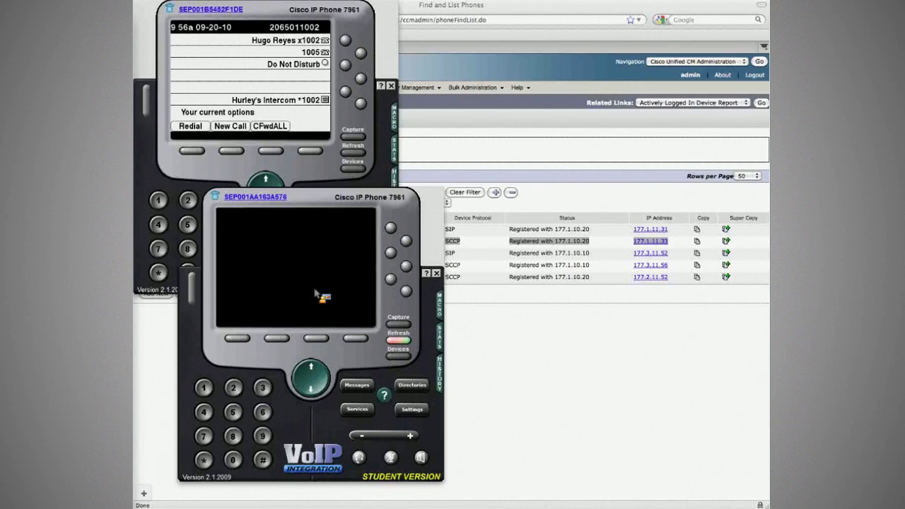
# - Search extension 1001 in the second phone's settings and control SEP001AA163A576 - CorpHQ Phone1
pyautogui.click(398, 355)
pyautogui.click(417, 397)
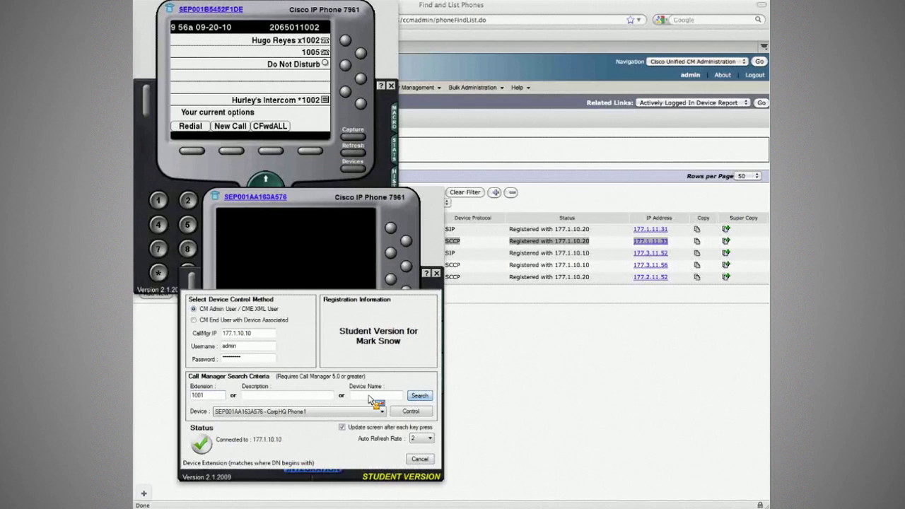
pyautogui.click(417, 413)
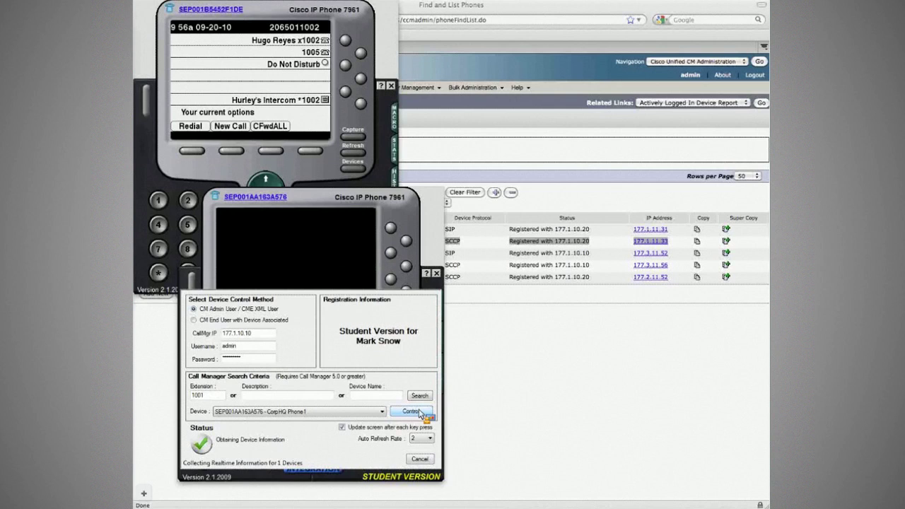
pyautogui.click(420, 412)
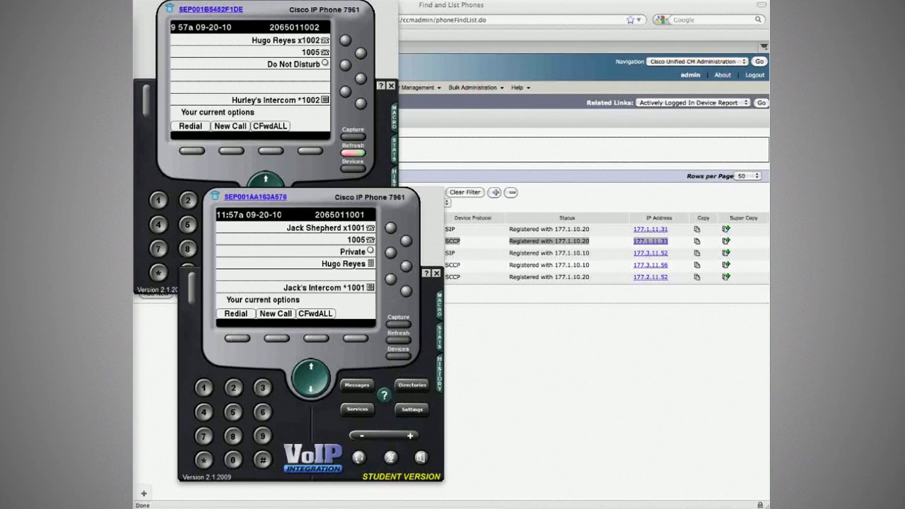
# - Rerun the phone search and highlight the CorpHQ Phone1 and Branch2 Phone2 descriptions
pyautogui.click(562, 206)
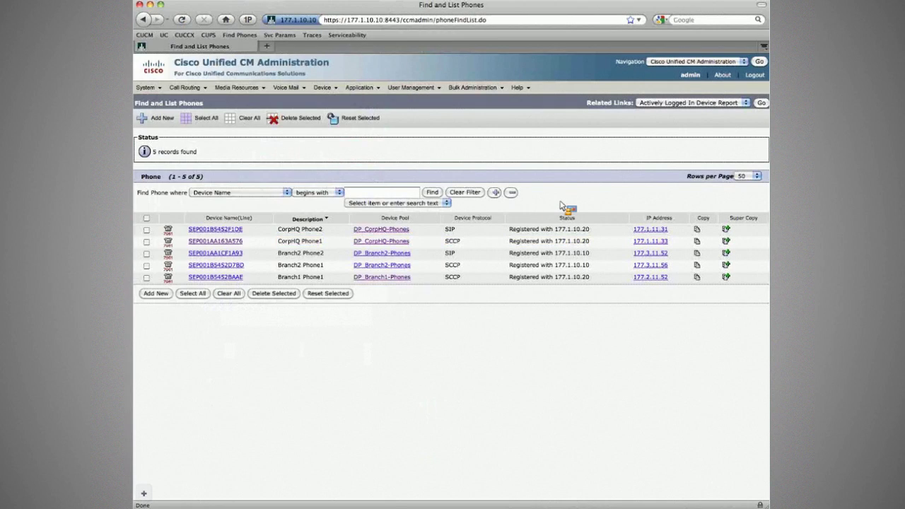
pyautogui.click(432, 194)
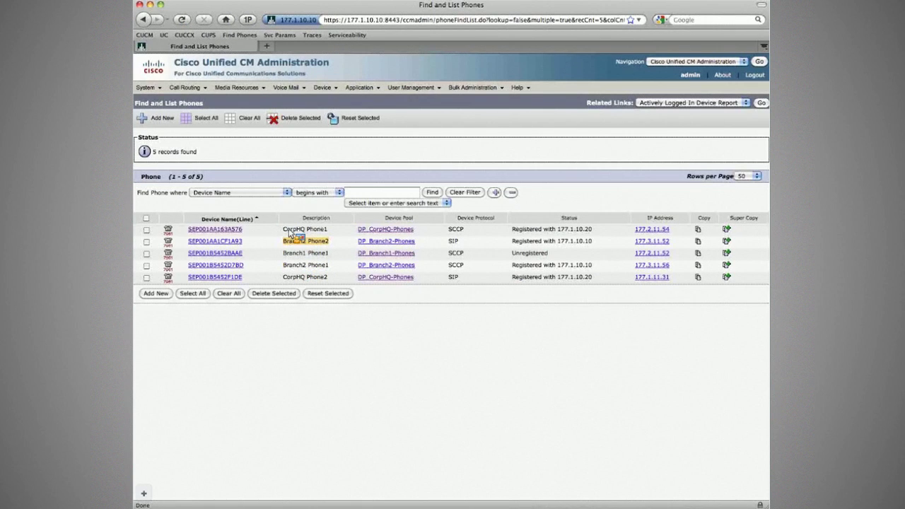
pyautogui.moveTo(290, 234); pyautogui.dragTo(332, 233)
# - Run 'sh cdp n' on the switch and mark the two IP phone neighbours
pyautogui.press('super+Tab')
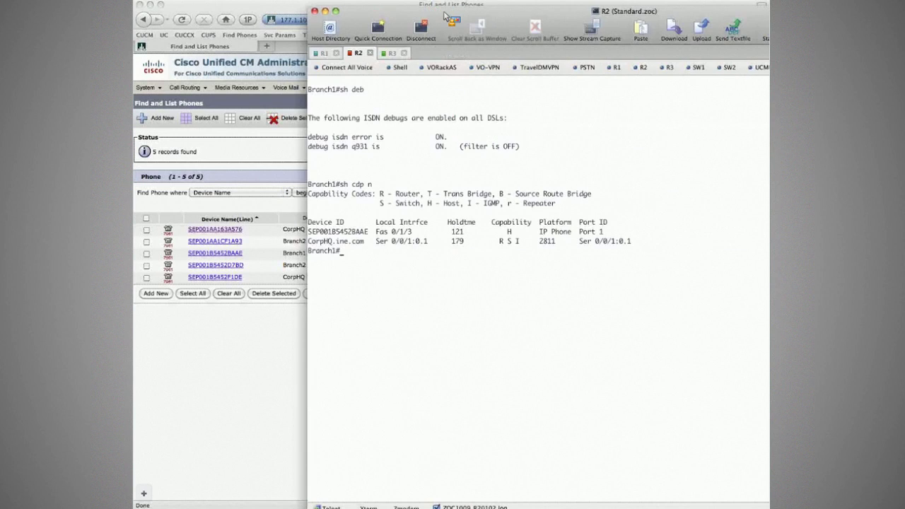
pyautogui.moveTo(447, 16); pyautogui.dragTo(373, 17)
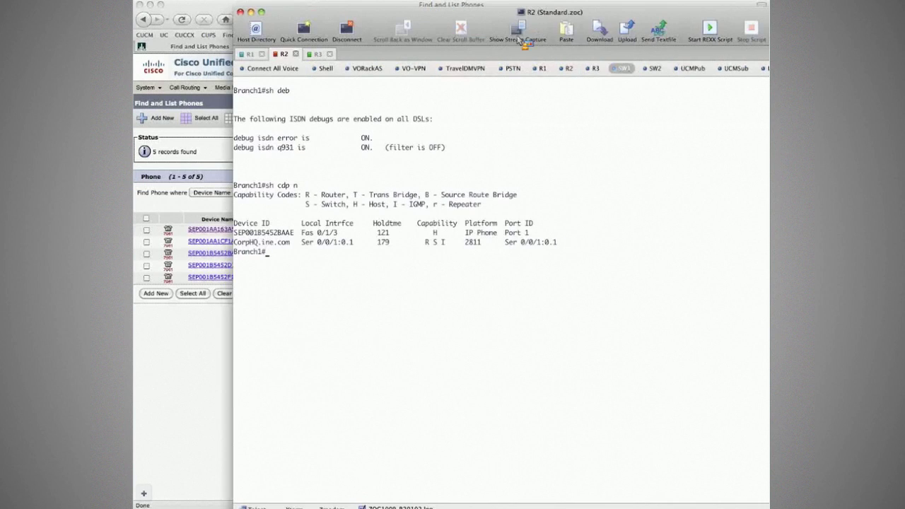
pyautogui.click(620, 68)
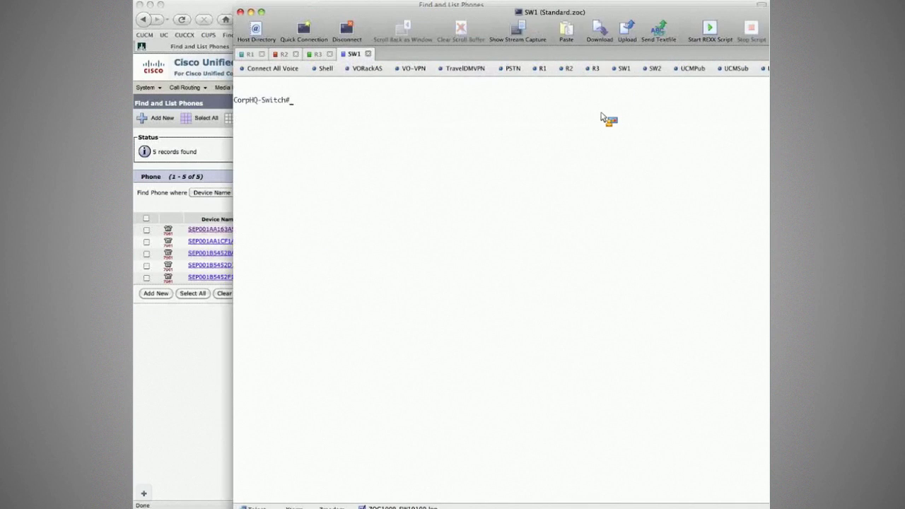
pyautogui.write('sh cdp n')
pyautogui.press('Return')
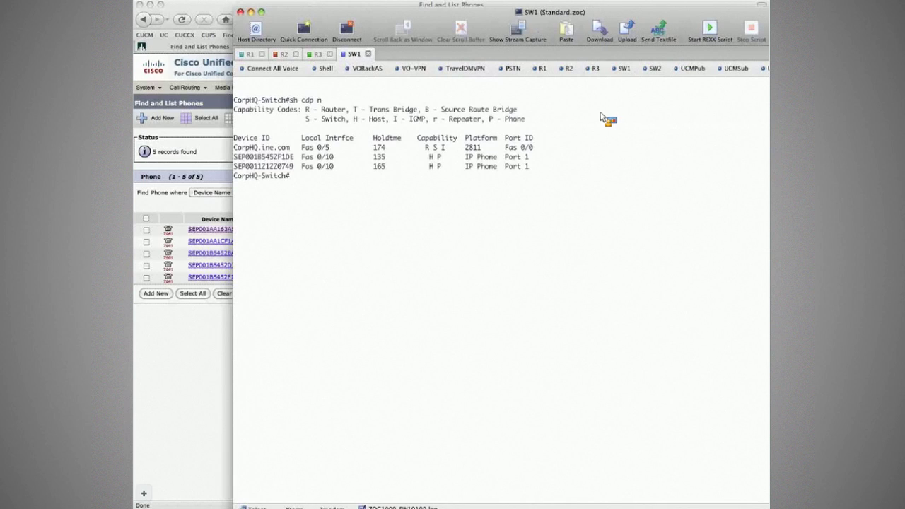
pyautogui.moveTo(241, 156); pyautogui.dragTo(339, 169)
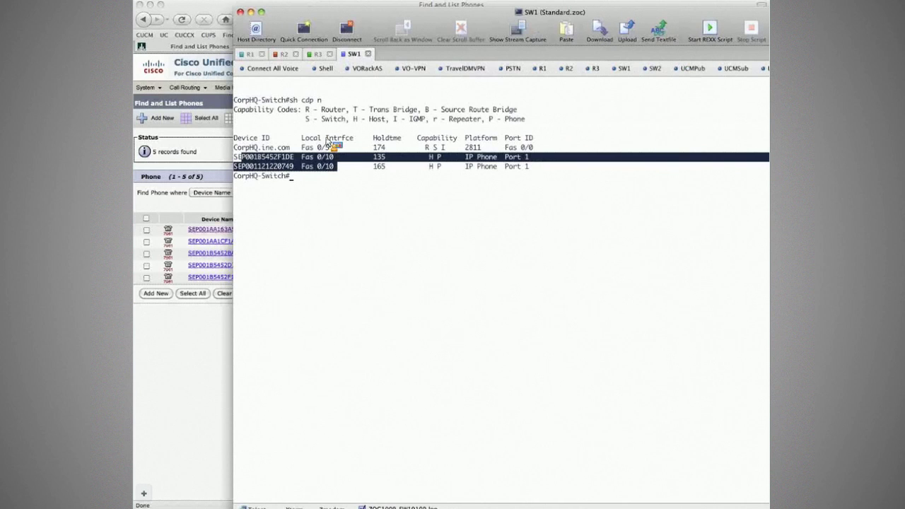
# - Rerun 'sh cdp n' on Branch1 and mark the new phone on Fas 0/1/3
pyautogui.press('super+2')
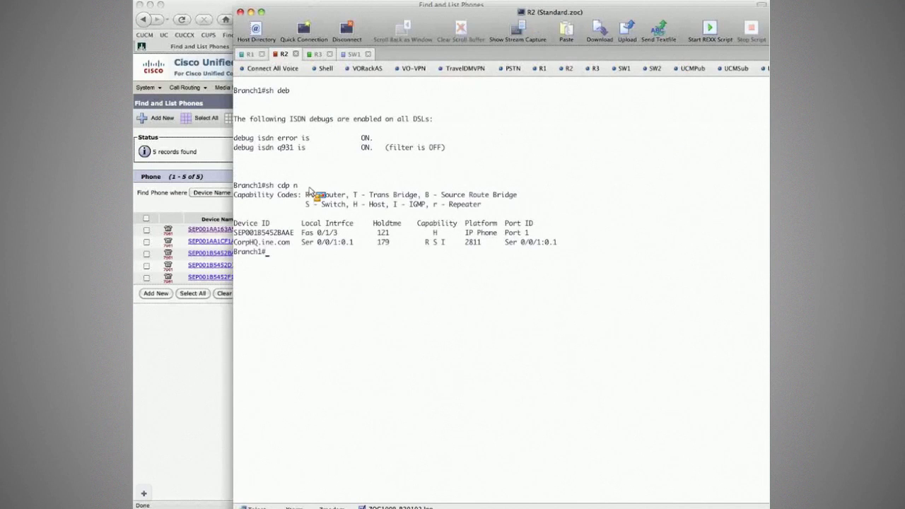
pyautogui.moveTo(340, 233); pyautogui.dragTo(280, 239)
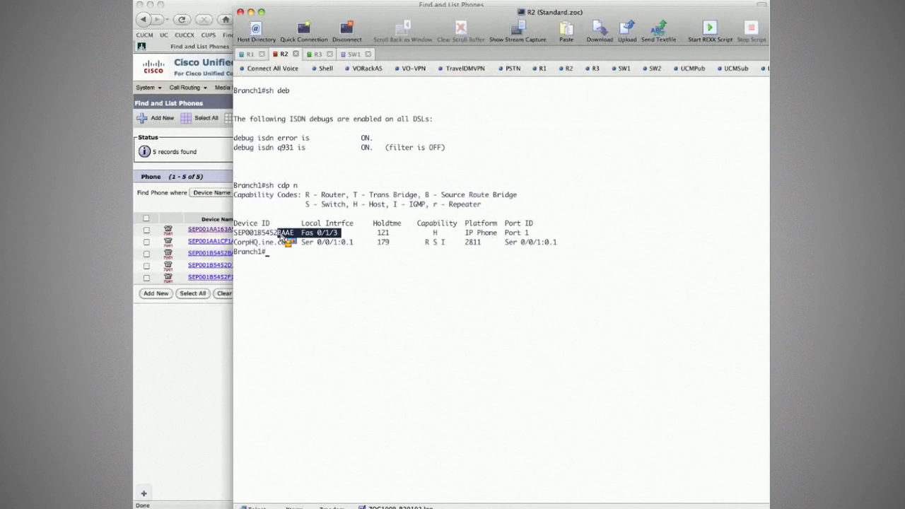
pyautogui.press('Return')
pyautogui.press('Return')
pyautogui.press('Up')
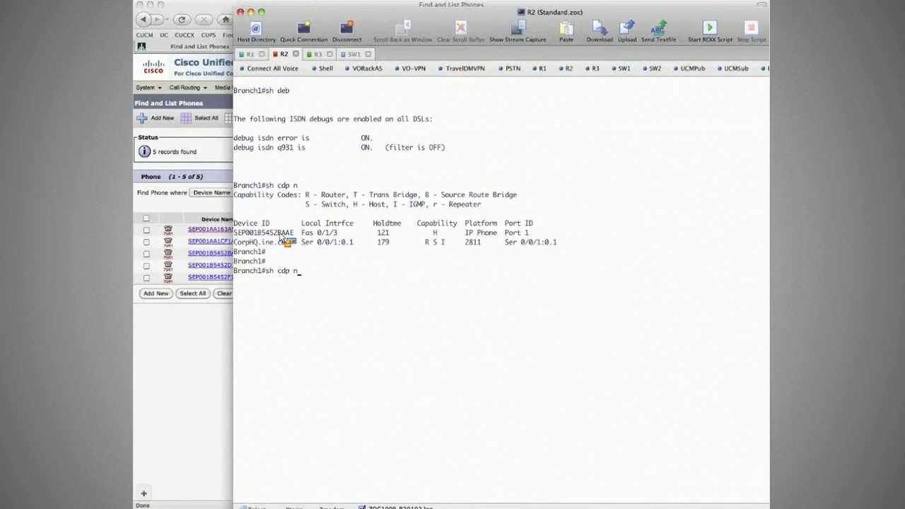
pyautogui.press('Return')
pyautogui.moveTo(348, 328); pyautogui.dragTo(280, 332)
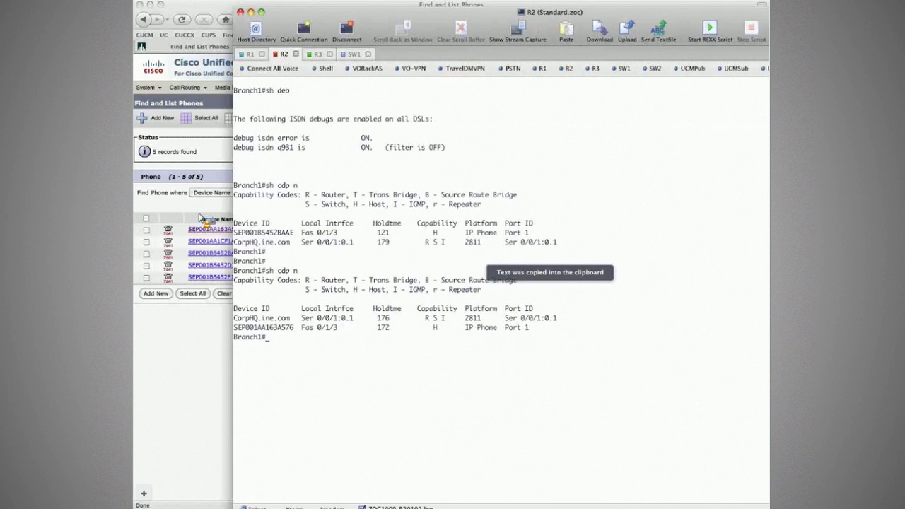
# - Compare with CorpHQ Phone1's row in CUCM, then run 'sh ip dhcp bin' on Branch1
pyautogui.click(200, 217)
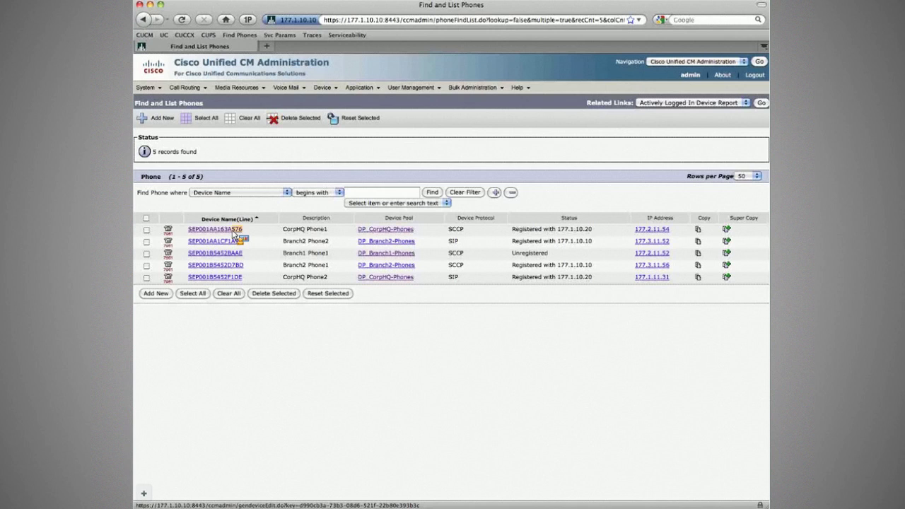
pyautogui.moveTo(233, 235); pyautogui.dragTo(507, 266)
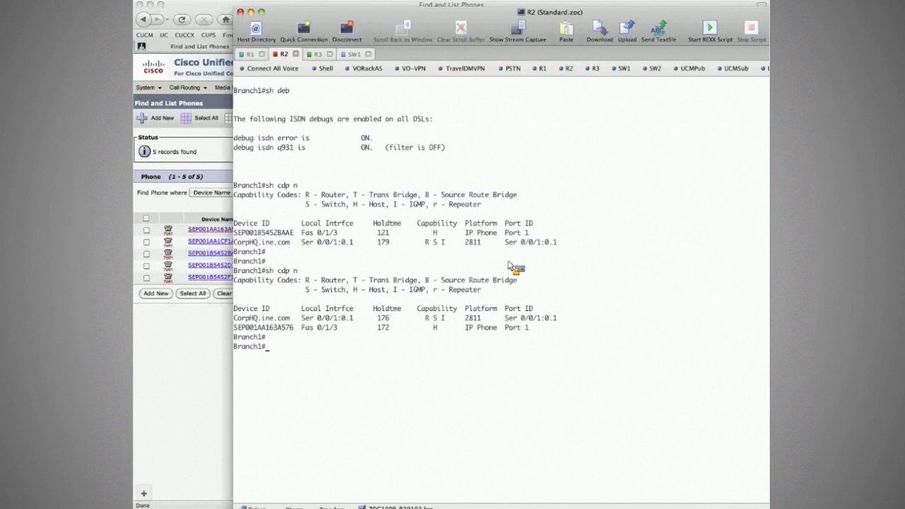
pyautogui.press('Return')
pyautogui.write('sh ip dhcp')
pyautogui.write('bin')
pyautogui.press('Return')
pyautogui.moveTo(507, 266); pyautogui.dragTo(365, 417)
# - Match the phone's hardware address and open the web page of the phone at 177.2.11.54
pyautogui.press('super+Tab')
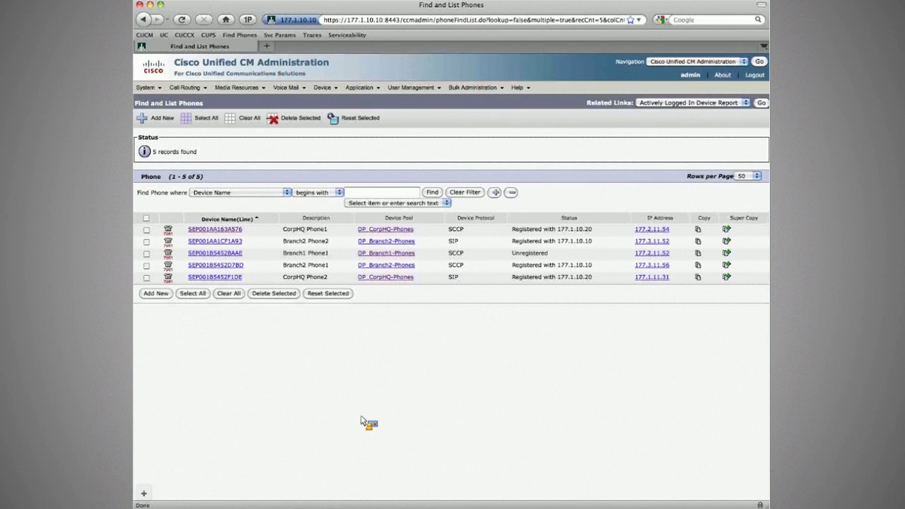
pyautogui.press('super+Tab')
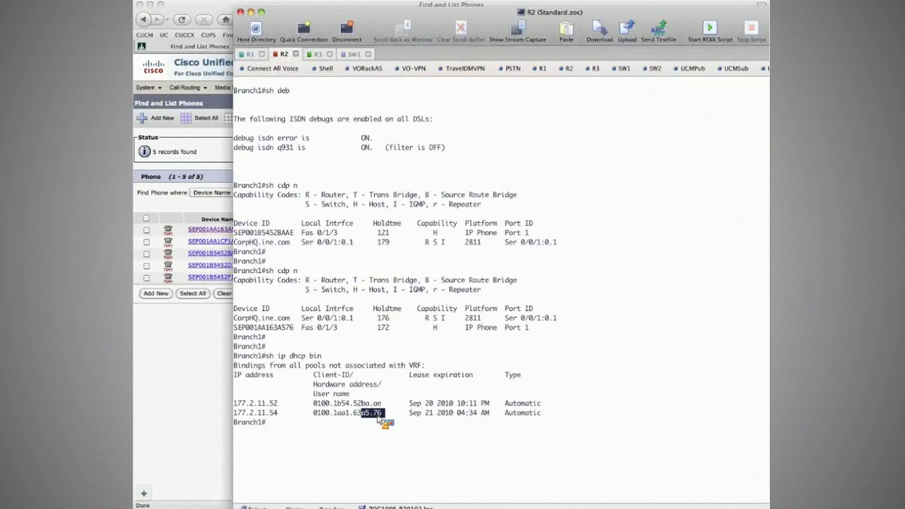
pyautogui.moveTo(382, 418); pyautogui.dragTo(271, 418)
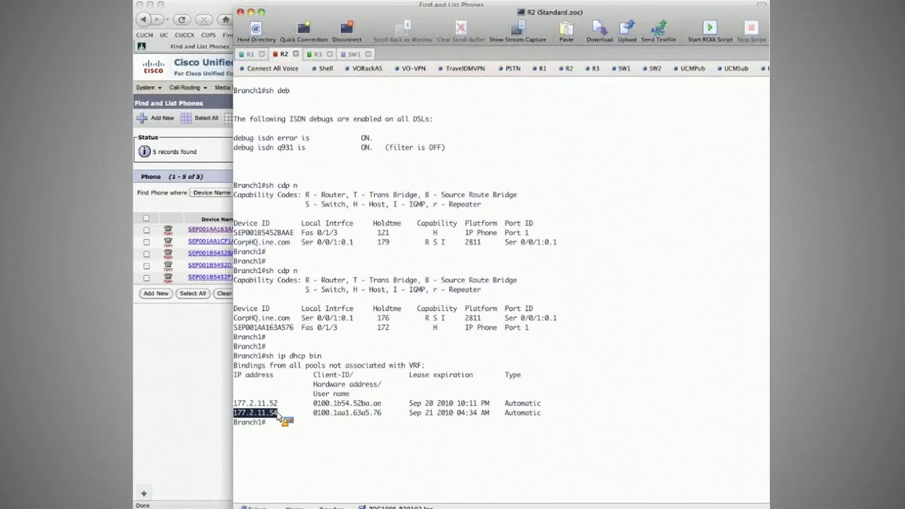
pyautogui.press('super+Tab')
pyautogui.moveTo(640, 236); pyautogui.dragTo(660, 237)
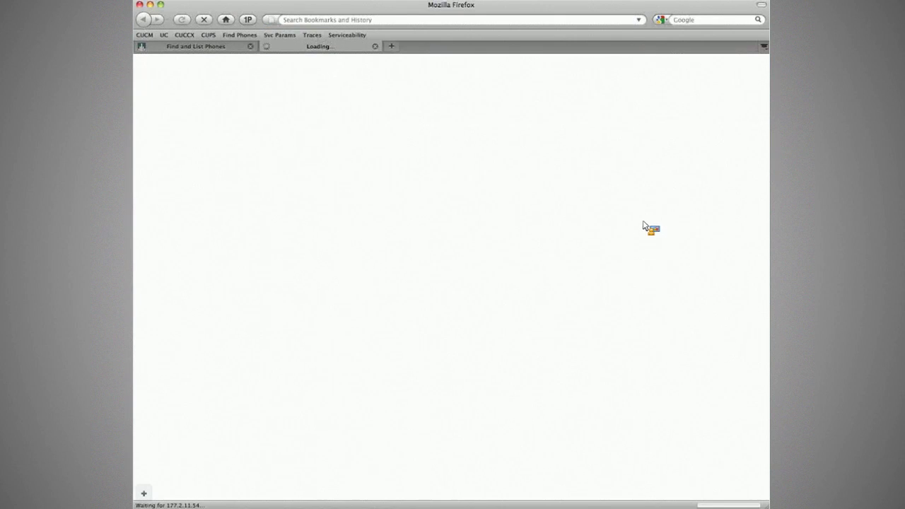
# - Close the phone's web page and bring the task PDF back to the front
pyautogui.click(376, 46)
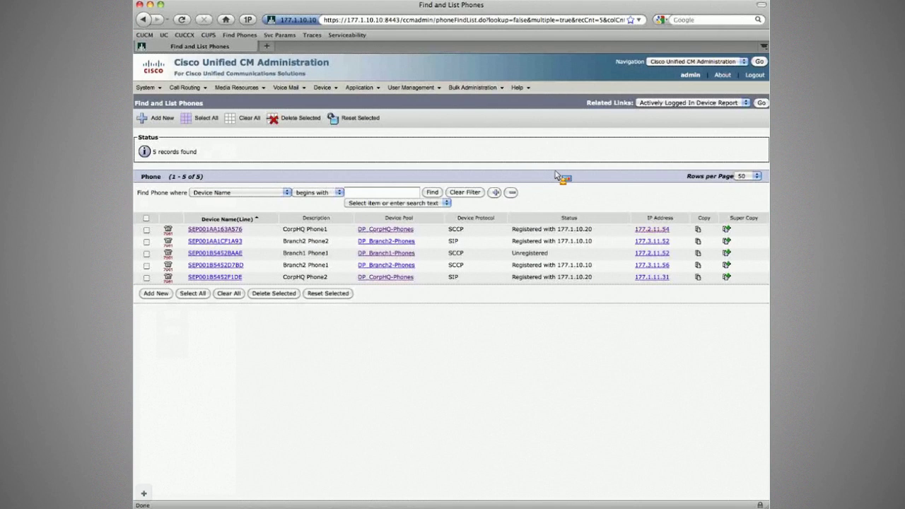
pyautogui.press('super+Tab')
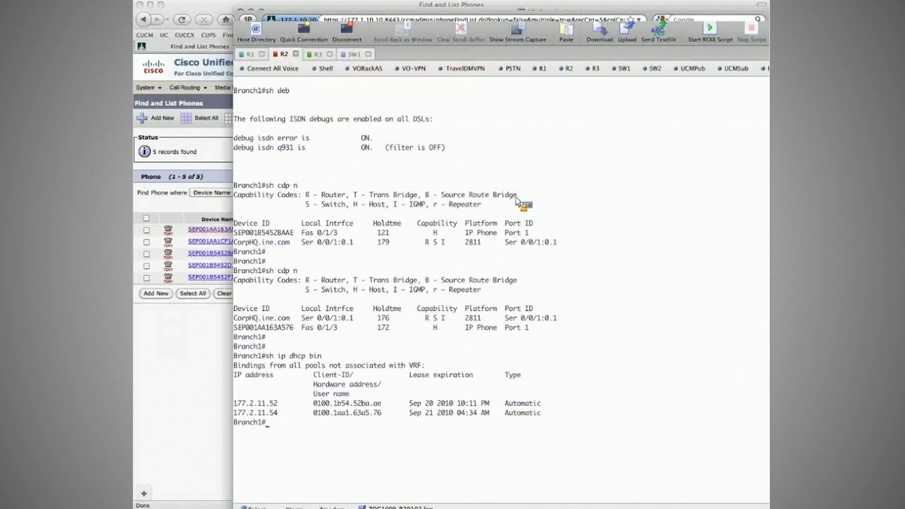
pyautogui.press('super+Tab')
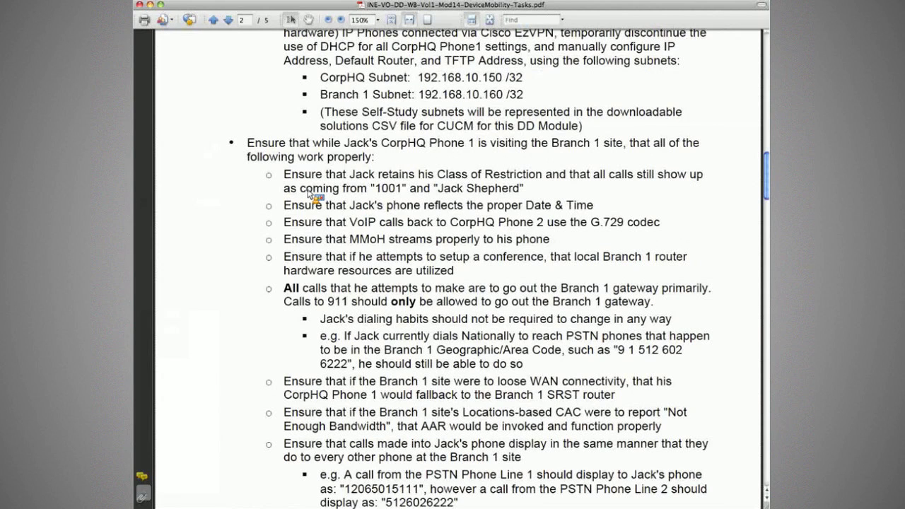
# - Highlight the Class of Restriction and Date & Time requirements, then bring the phone emulators forward
pyautogui.tripleClick(540, 195)
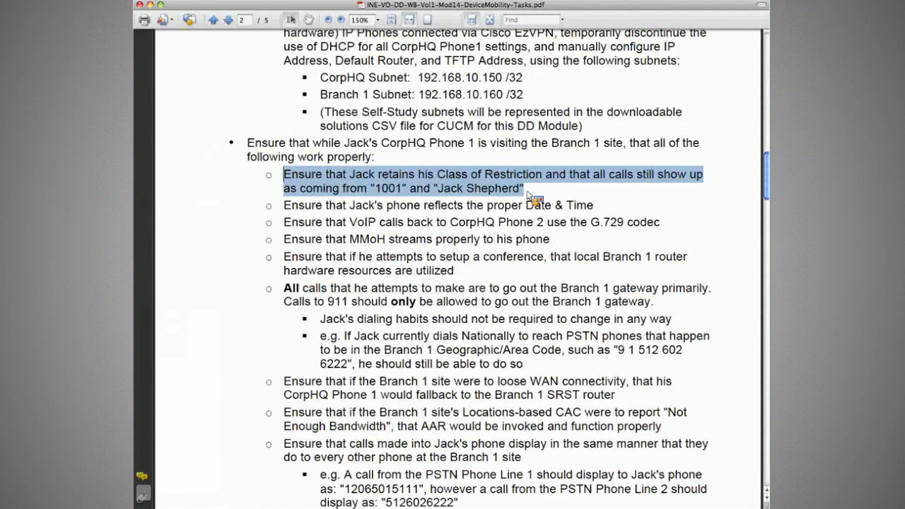
pyautogui.moveTo(350, 205); pyautogui.dragTo(593, 206)
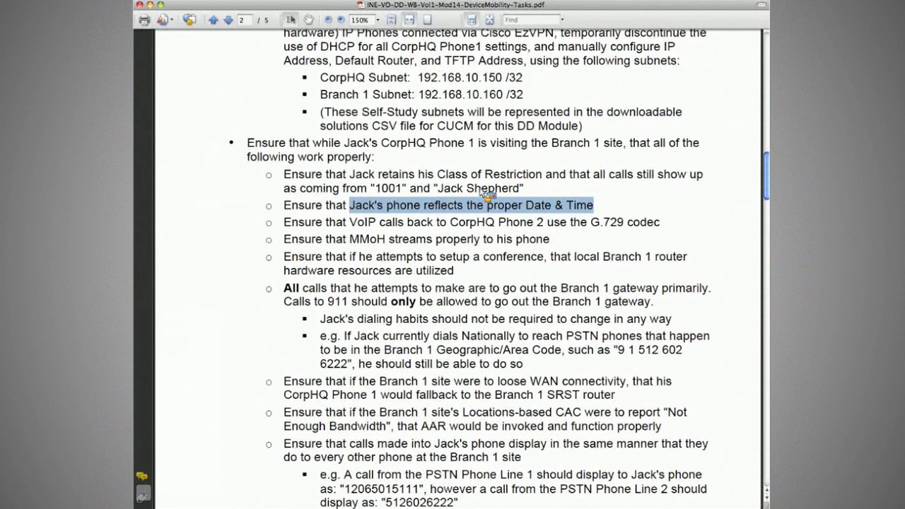
pyautogui.press('super+Tab')
pyautogui.moveTo(246, 238); pyautogui.dragTo(391, 228)
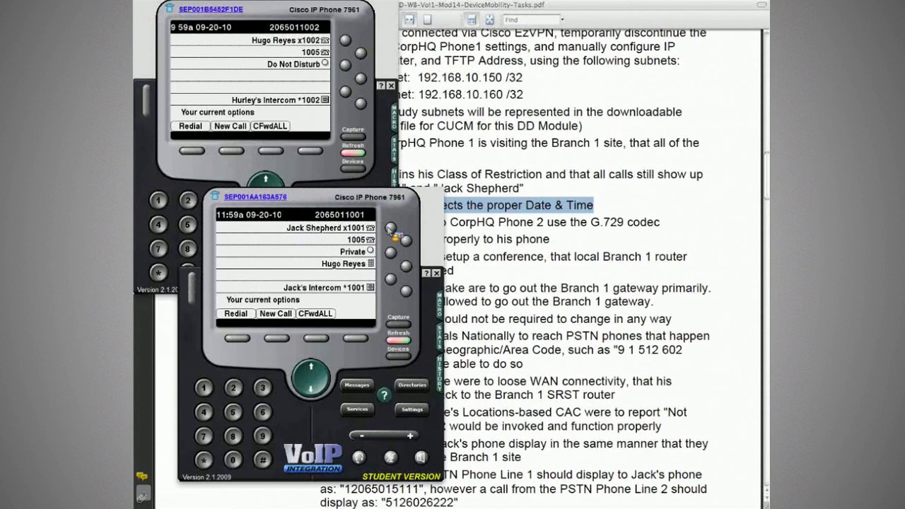
# - Call extension 1002 from phone 1001 and confirm both phones' call statistics show G.729
pyautogui.moveTo(391, 229); pyautogui.dragTo(319, 273)
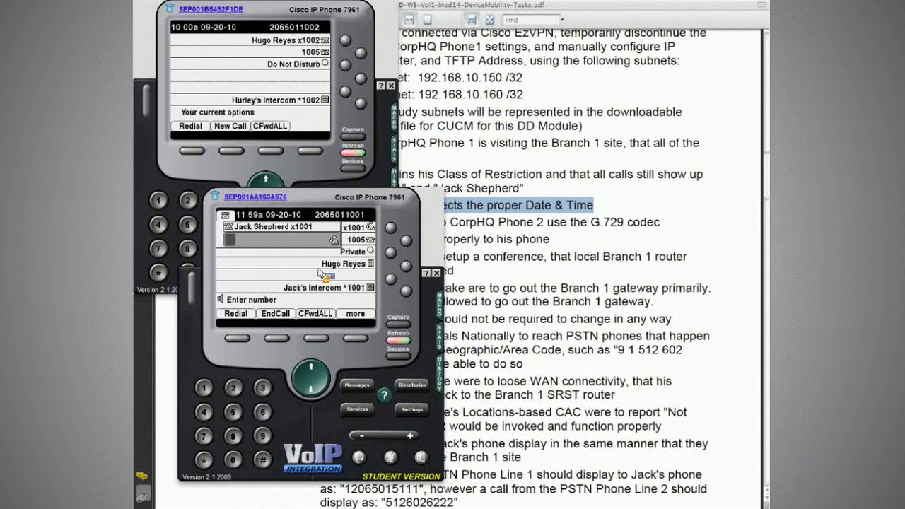
pyautogui.moveTo(319, 273); pyautogui.dragTo(320, 272)
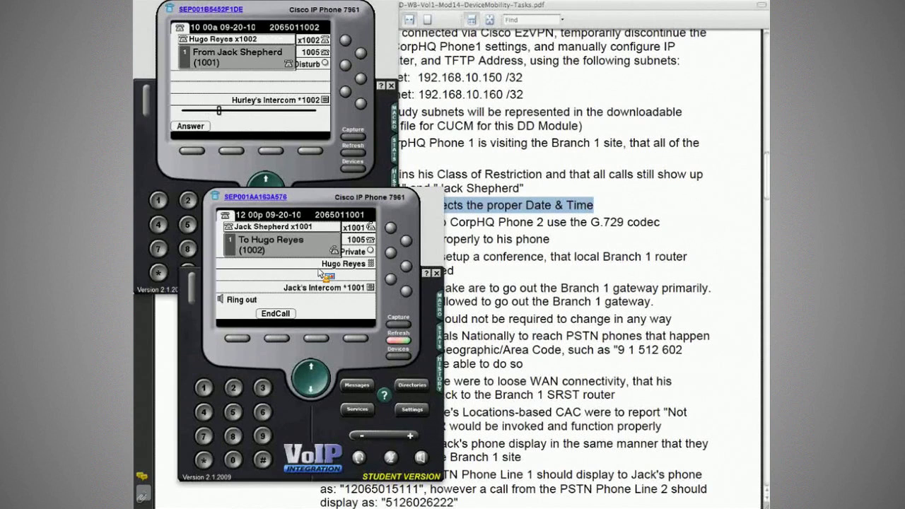
pyautogui.moveTo(320, 273); pyautogui.dragTo(303, 132)
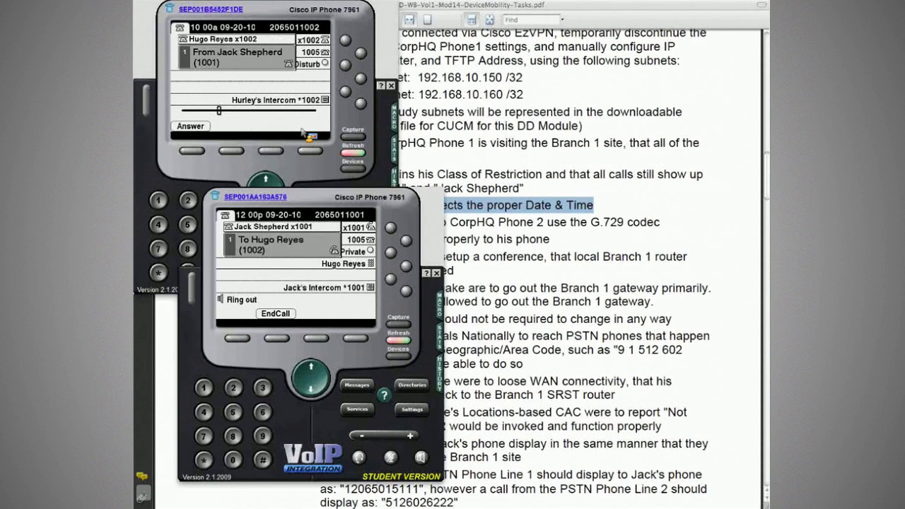
pyautogui.moveTo(301, 130); pyautogui.dragTo(432, 410)
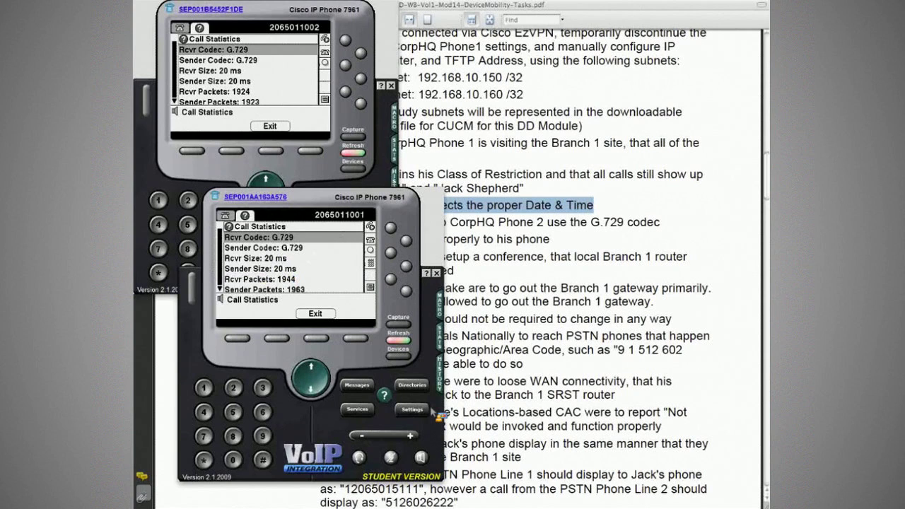
pyautogui.moveTo(432, 409); pyautogui.dragTo(417, 380)
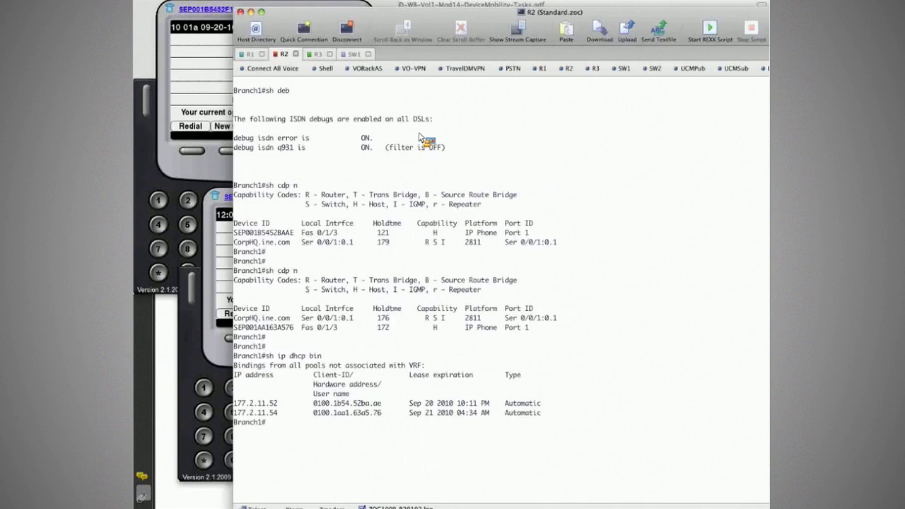
pyautogui.moveTo(419, 133); pyautogui.dragTo(352, 164)
# - Clear the Branch2 R3 screen and close the disconnected CorpHQ SW1 switch session
pyautogui.hotkey('ctrl', 'Tab')
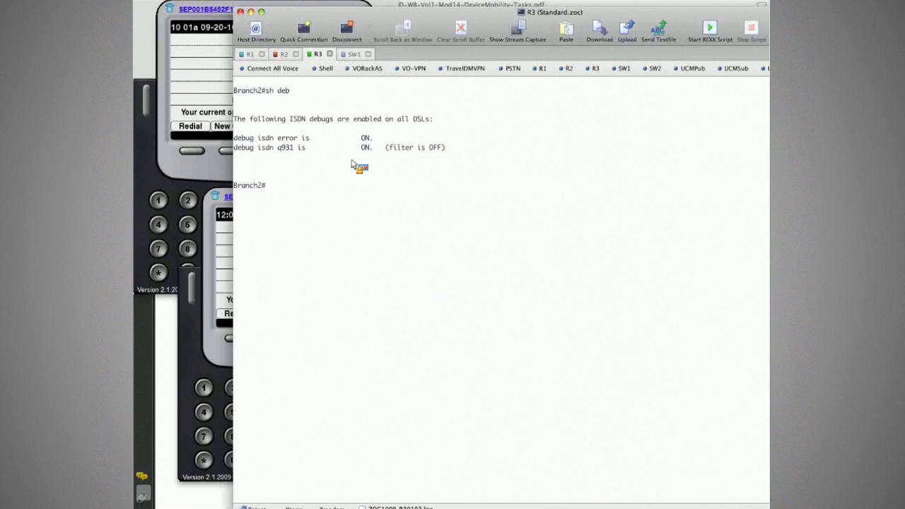
pyautogui.press('super+k')
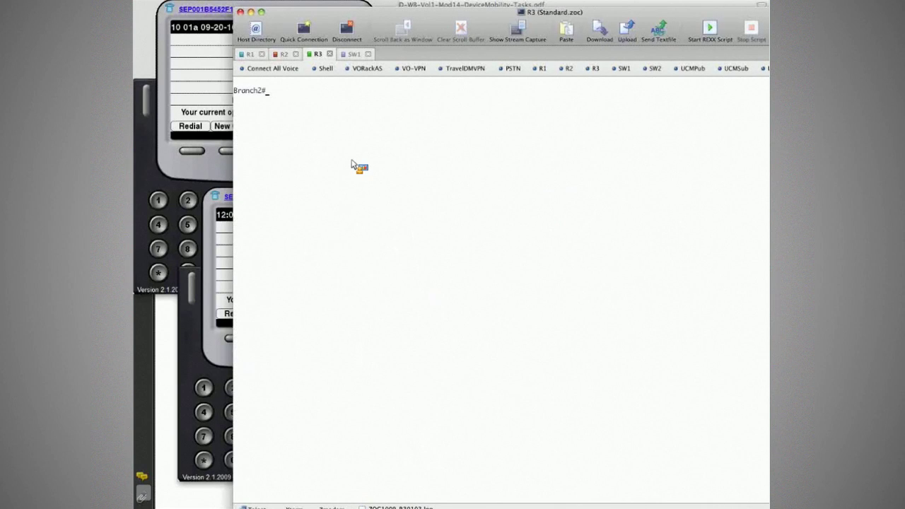
pyautogui.hotkey('ctrl', 'Tab')
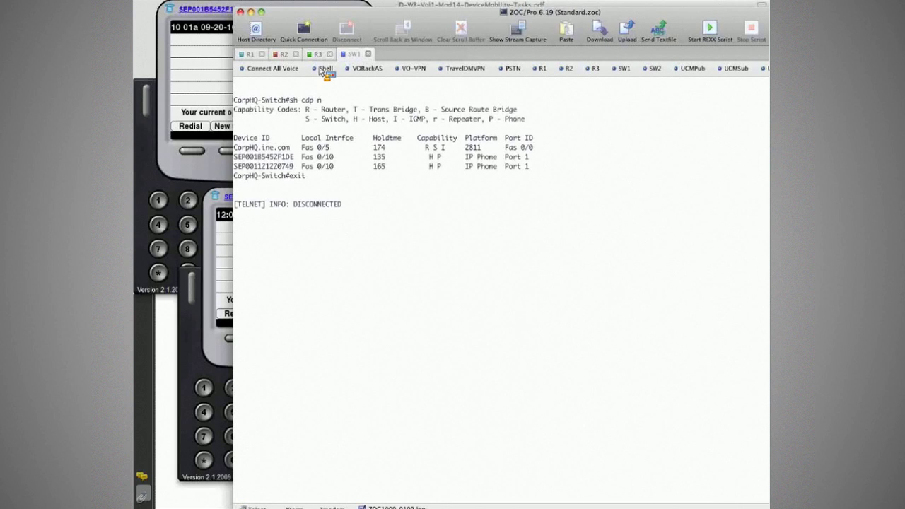
pyautogui.press('super+w')
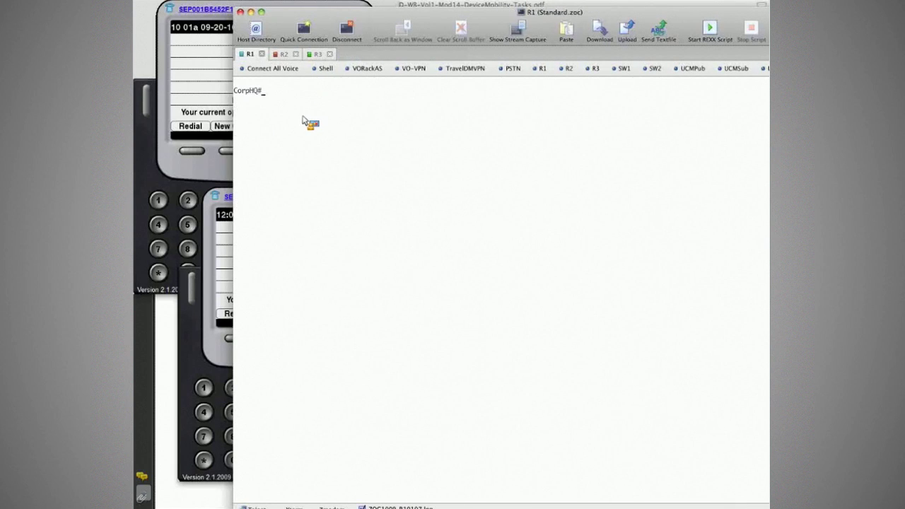
# - Start a 9-911 call from the first soft phone
pyautogui.click(228, 243)
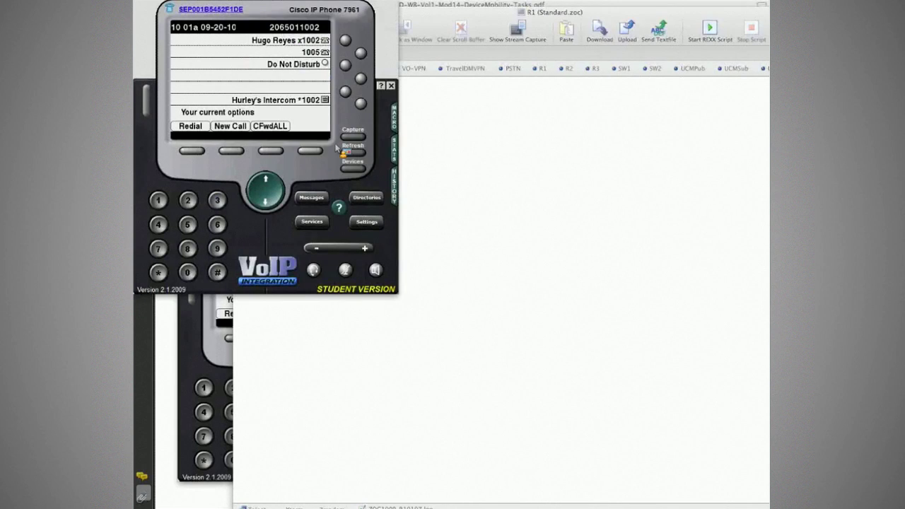
pyautogui.click(353, 152)
pyautogui.press('9')
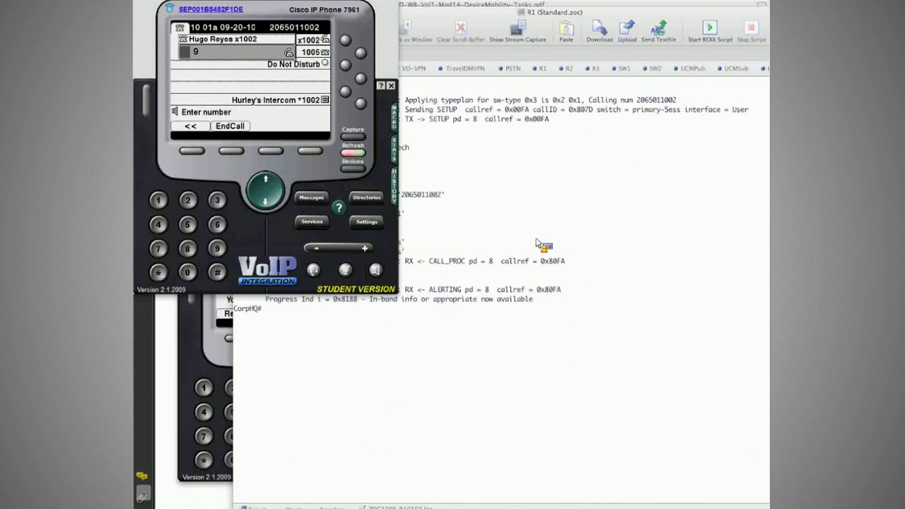
# - Check the called number 911 in R1's Q931 debug, then clear the R1 screen
pyautogui.click(537, 244)
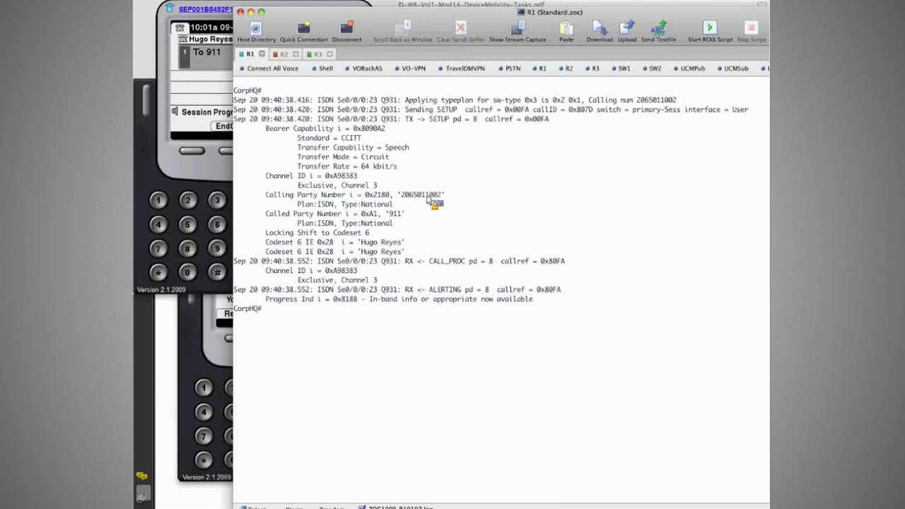
pyautogui.doubleClick(394, 213)
pyautogui.click(291, 118)
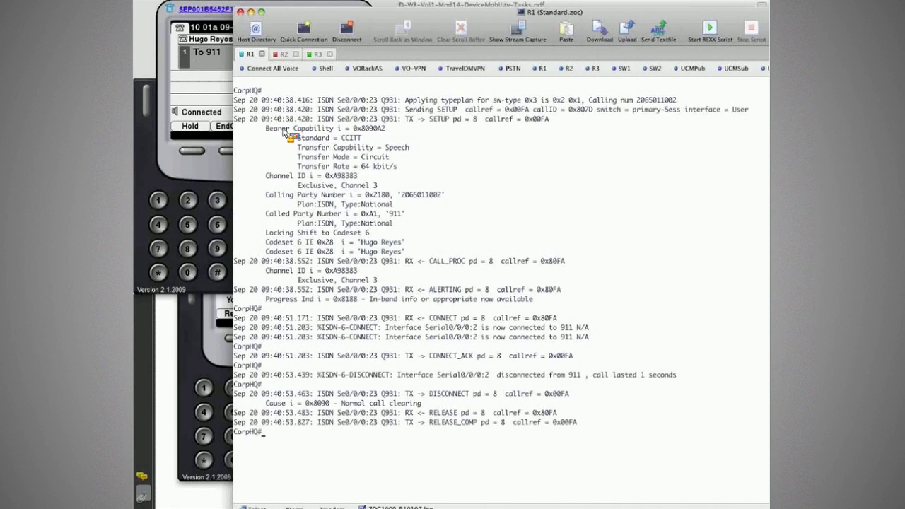
pyautogui.press('super+k')
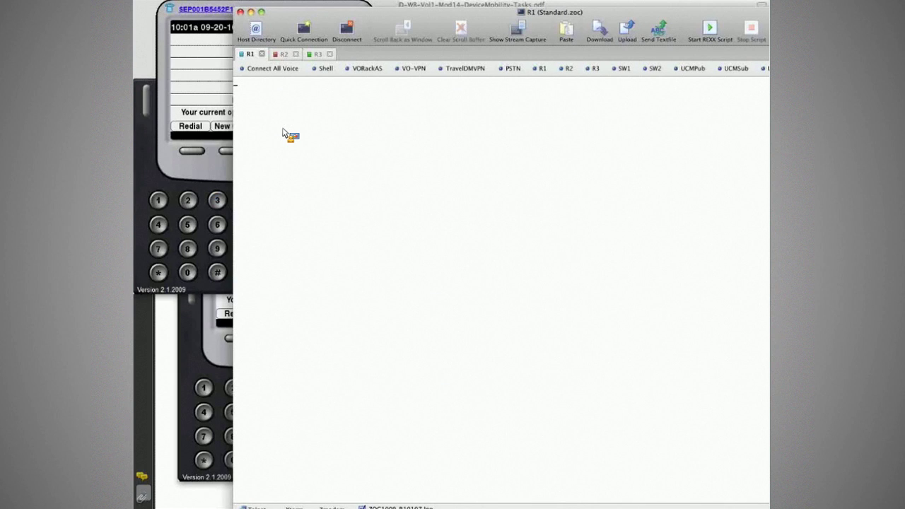
# - Place a 911 call from the second phone and inspect Branch1's Q931 debug on R2
pyautogui.hotkey('ctrl', 'Tab')
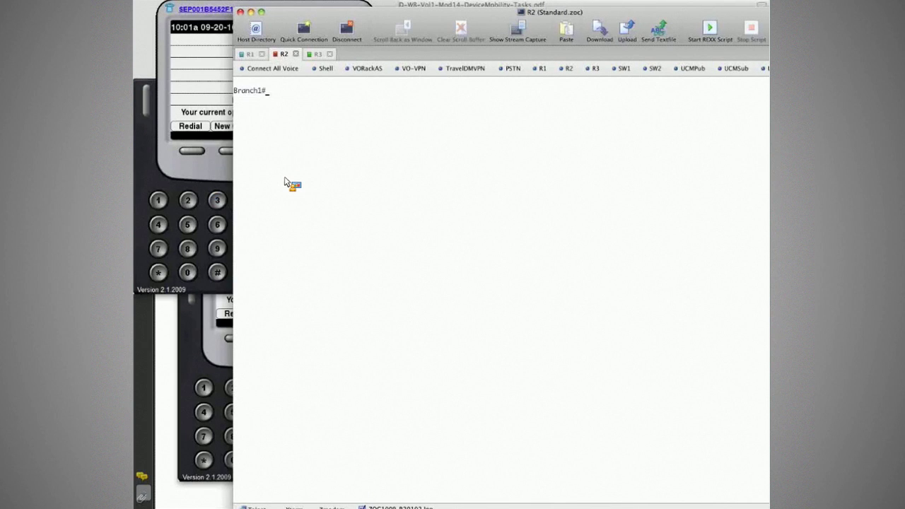
pyautogui.press('super+Tab')
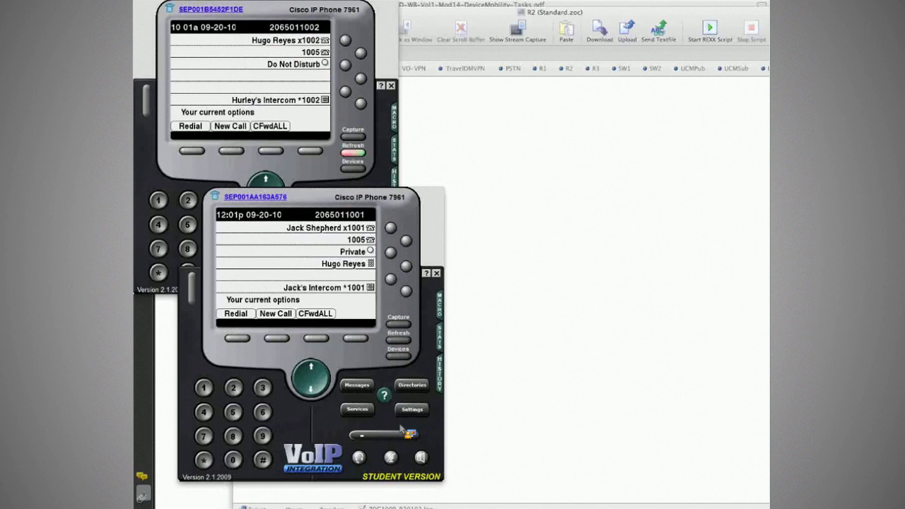
pyautogui.click(401, 429)
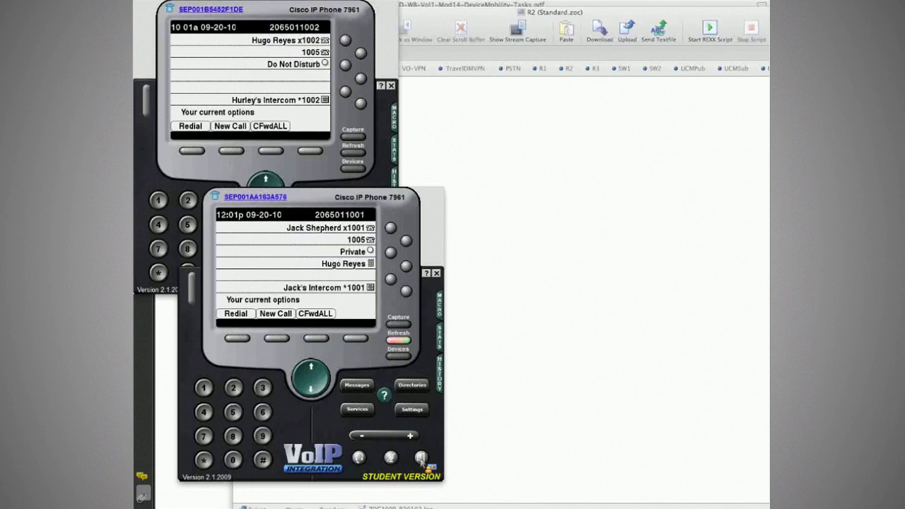
pyautogui.click(421, 458)
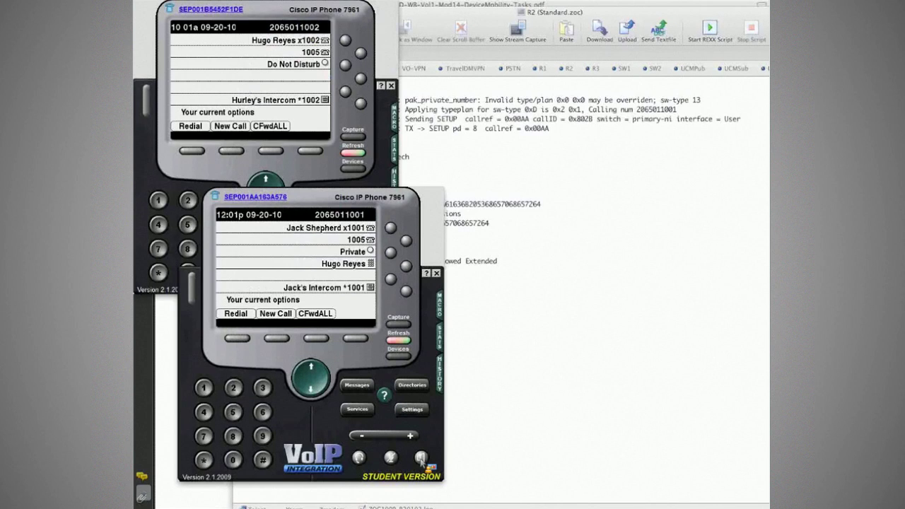
pyautogui.press('super+Tab')
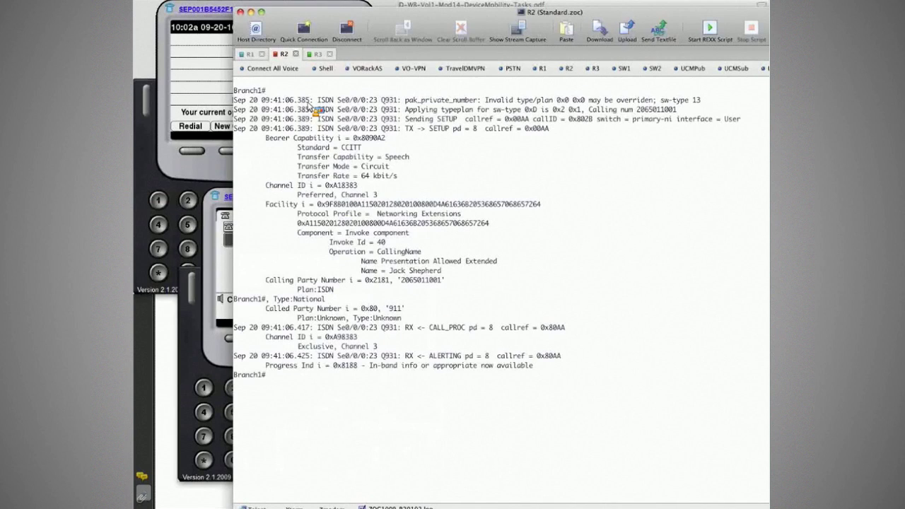
pyautogui.click(309, 104)
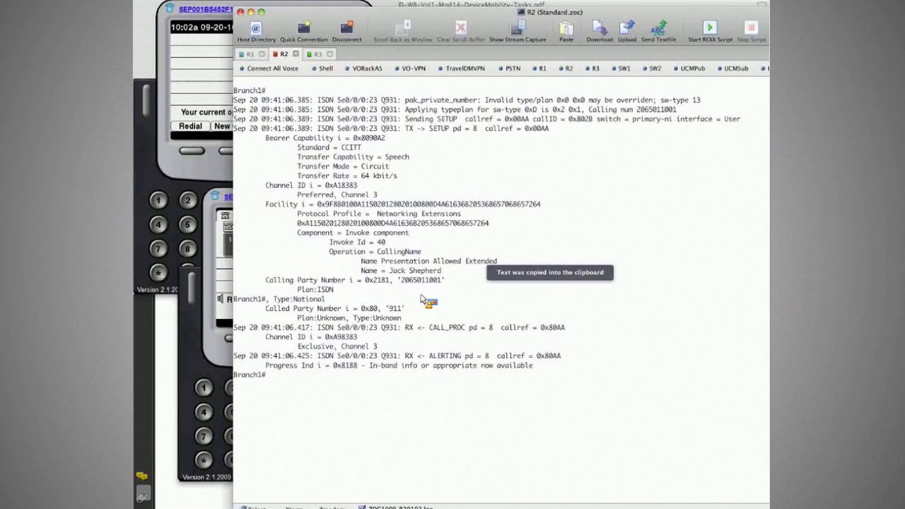
# - Enter global configuration mode on the Branch1 router with conf t
pyautogui.click(249, 54)
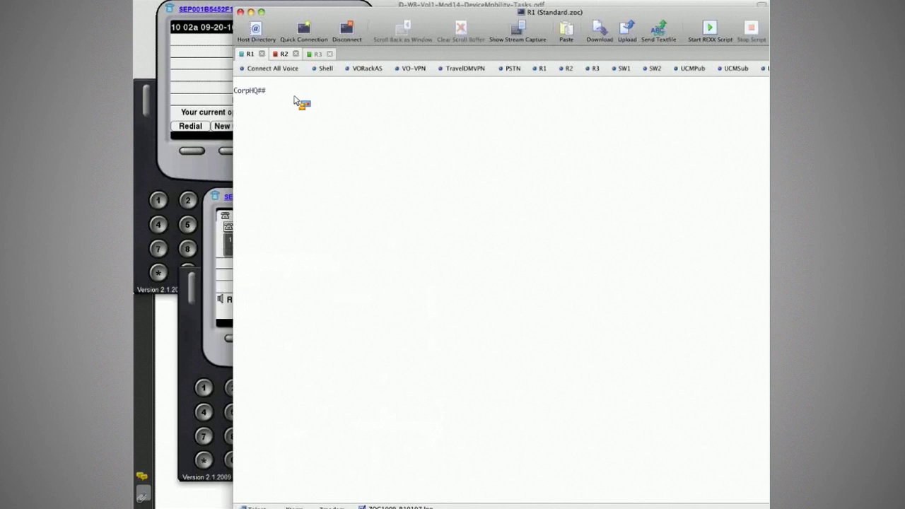
pyautogui.hotkey('ctrl', 'Tab')
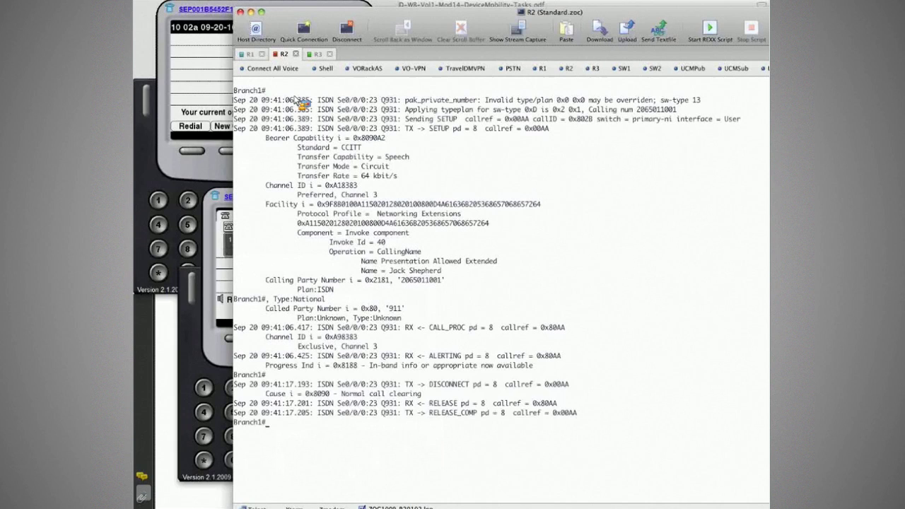
pyautogui.write('conf t')
pyautogui.press('Return')
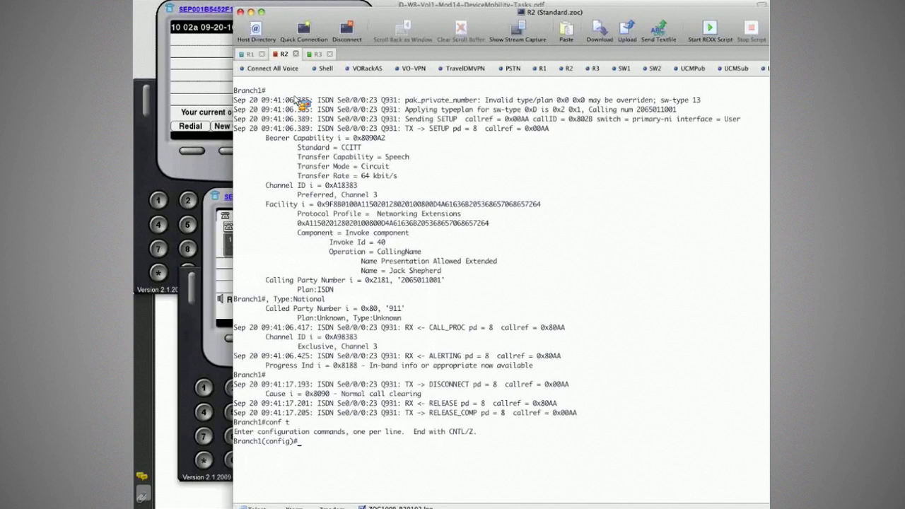
# - Shut and re-enable controller T1 0/0/0 on Branch1, then exit configuration mode
pyautogui.write('controller t1 0/0/')
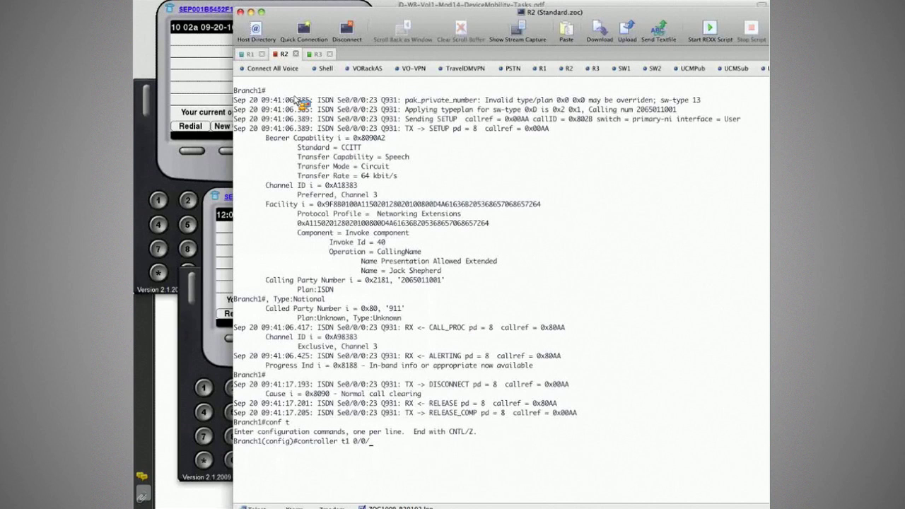
pyautogui.write('0')
pyautogui.press('Return')
pyautogui.write('shut')
pyautogui.press('Return')
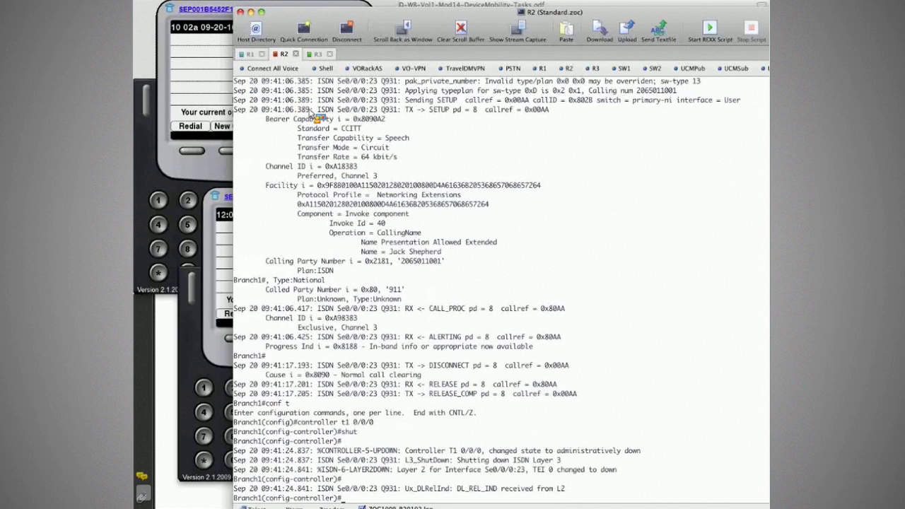
pyautogui.click(218, 254)
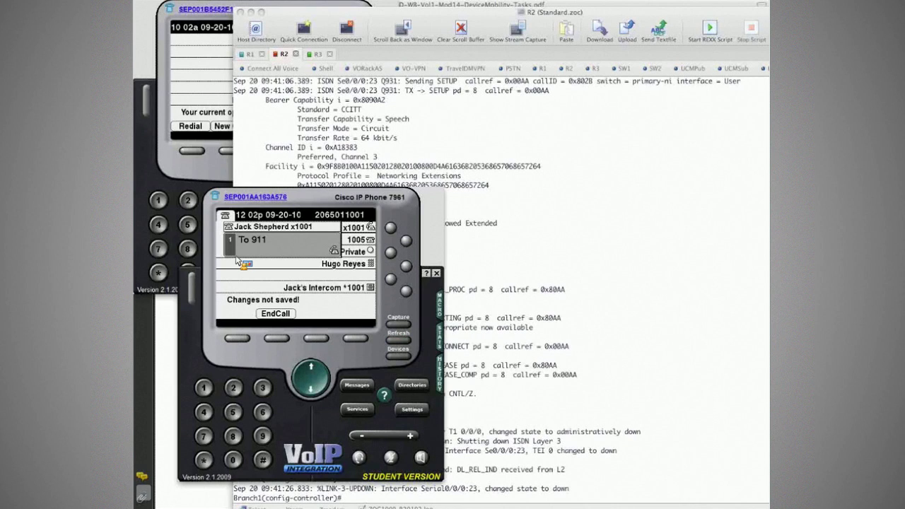
pyautogui.click(669, 301)
pyautogui.write('no shut')
pyautogui.press('Return')
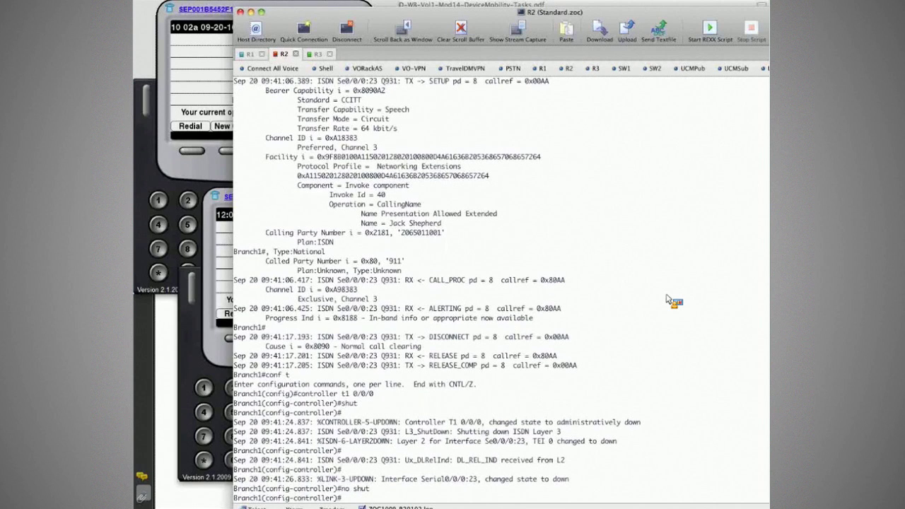
pyautogui.write('end')
pyautogui.press('Return')
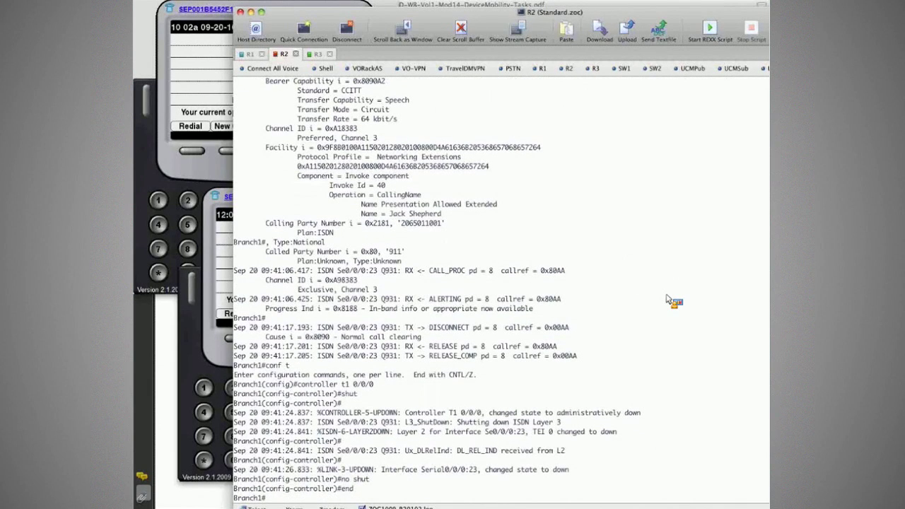
# - Check the caller name and called number 911 in R2's debug, then clear the screen
pyautogui.press('super+1')
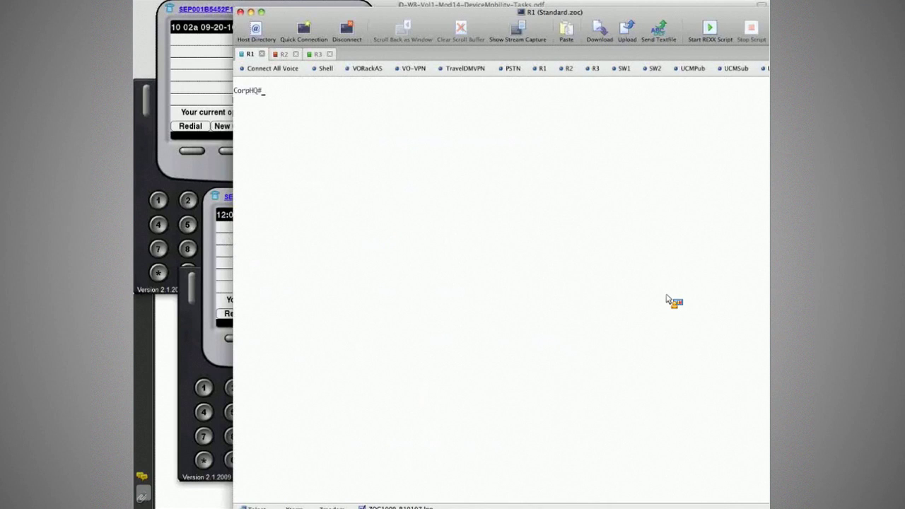
pyautogui.press('super+2')
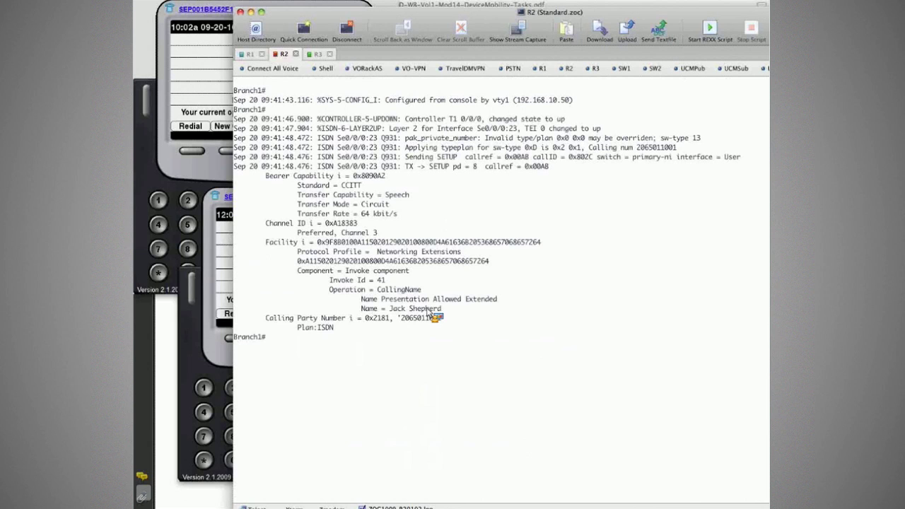
pyautogui.moveTo(389, 309); pyautogui.dragTo(439, 322)
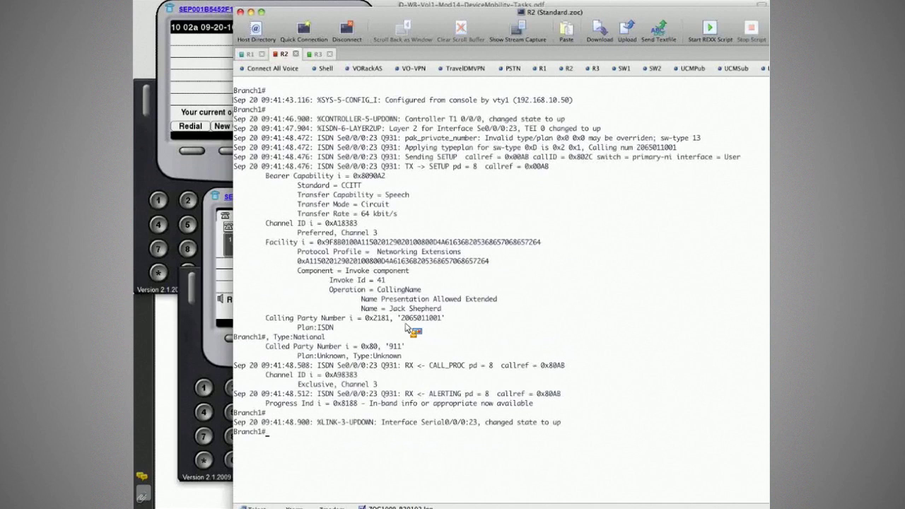
pyautogui.moveTo(389, 346); pyautogui.dragTo(401, 347)
pyautogui.click(400, 352)
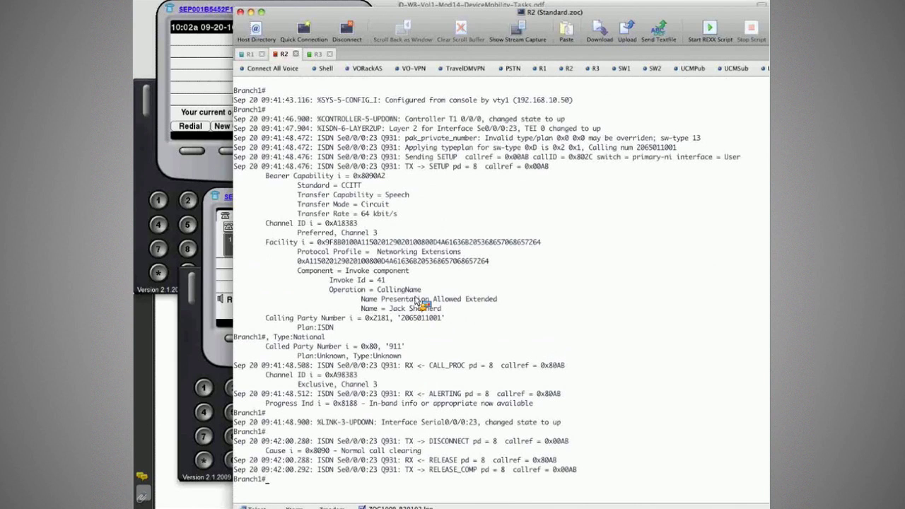
pyautogui.press('super+k')
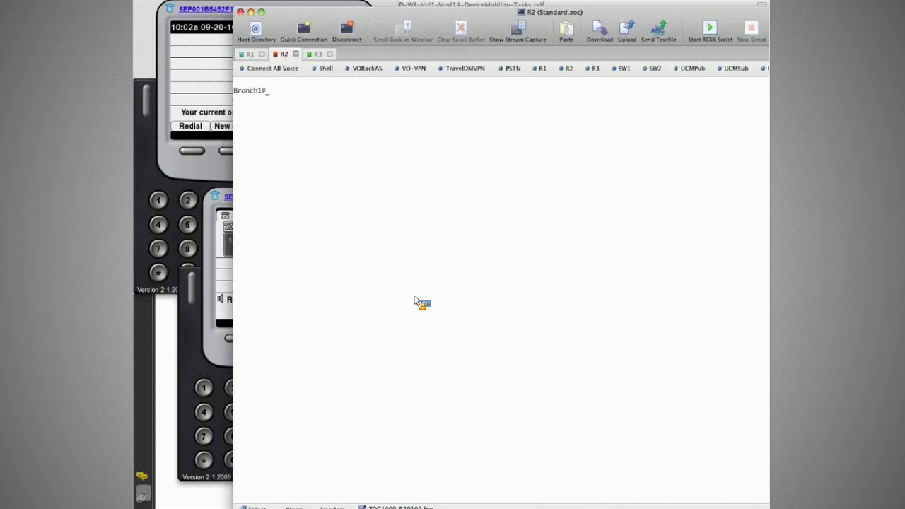
pyautogui.press('super+Tab')
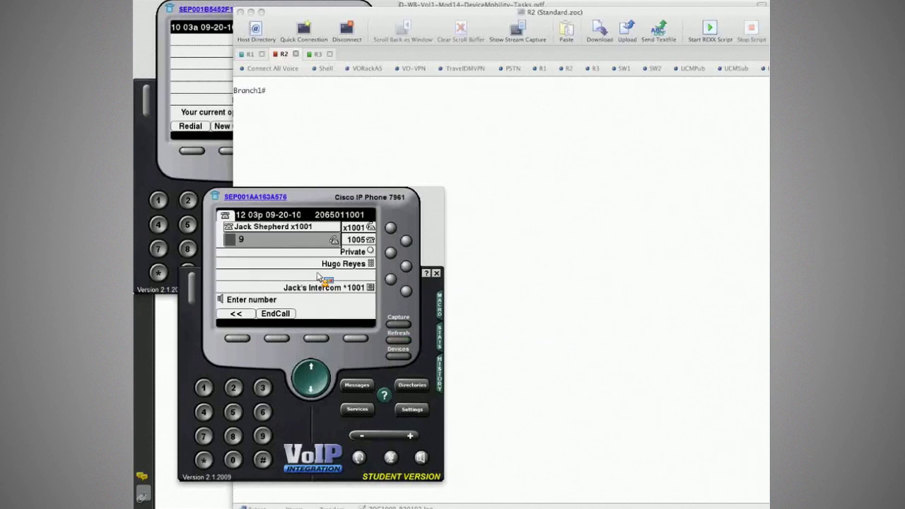
pyautogui.write('206')
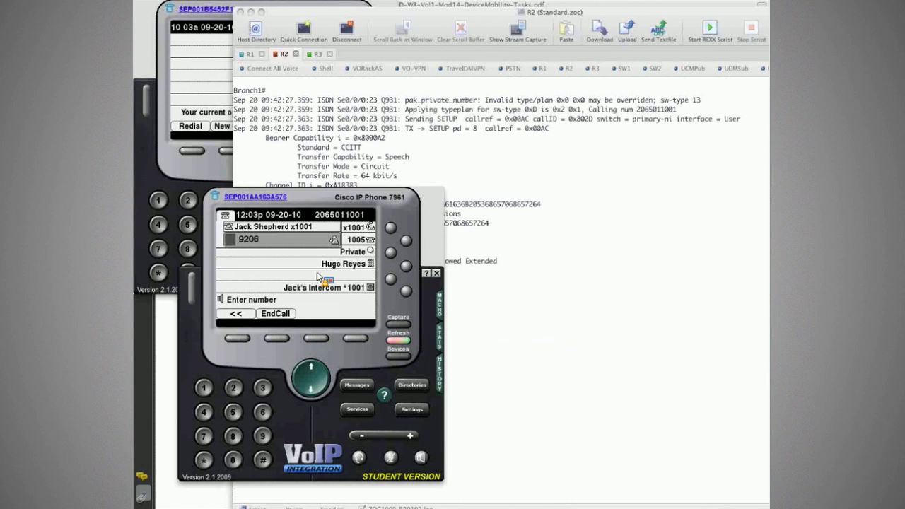
pyautogui.write('5015')
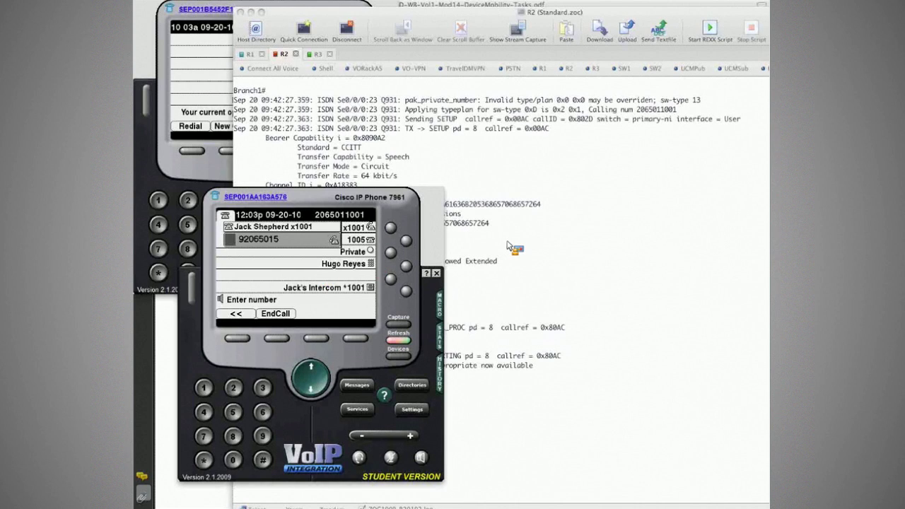
pyautogui.write('111')
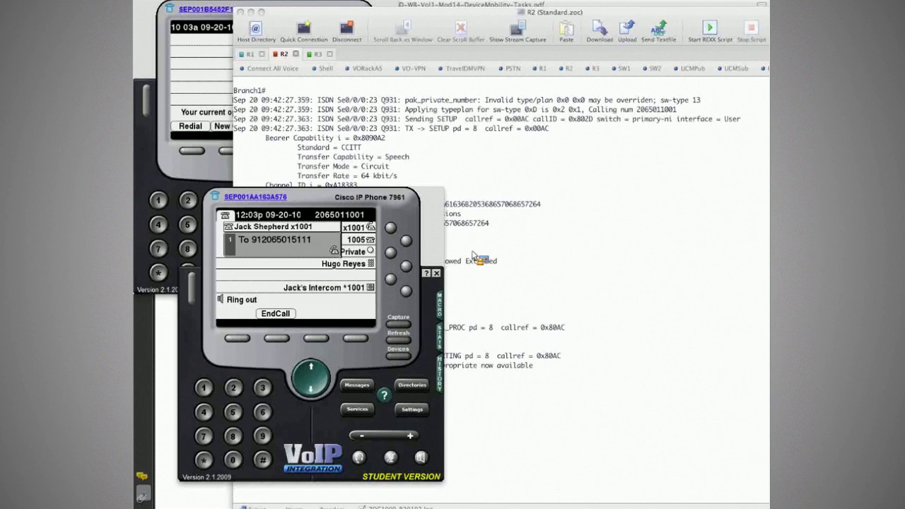
pyautogui.doubleClick(412, 308)
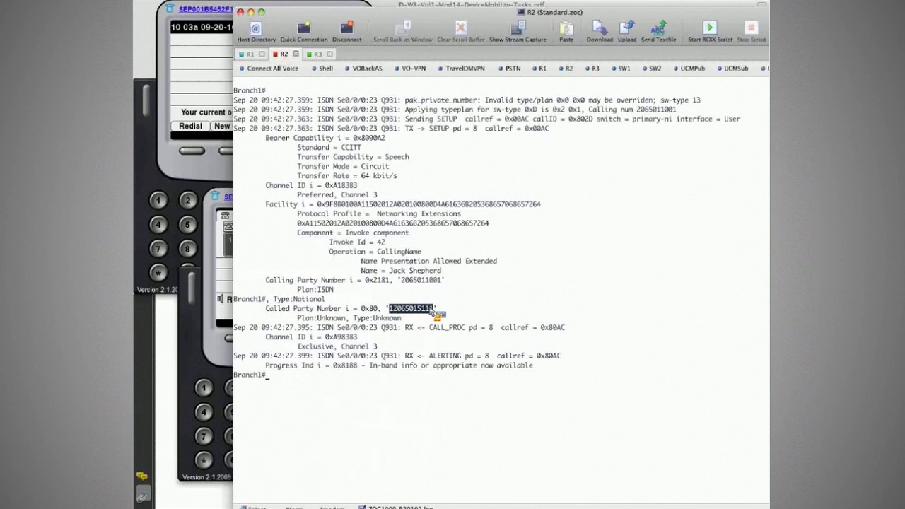
pyautogui.moveTo(431, 310); pyautogui.dragTo(219, 269)
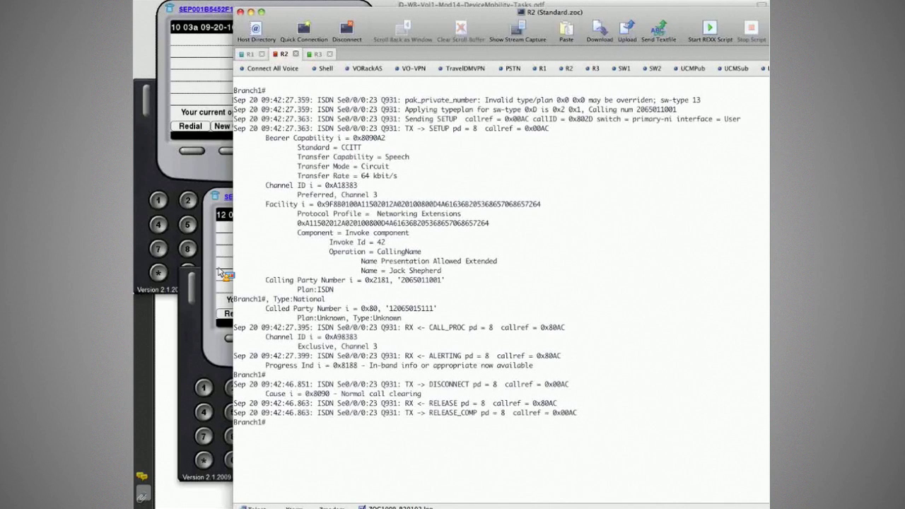
pyautogui.click(220, 273)
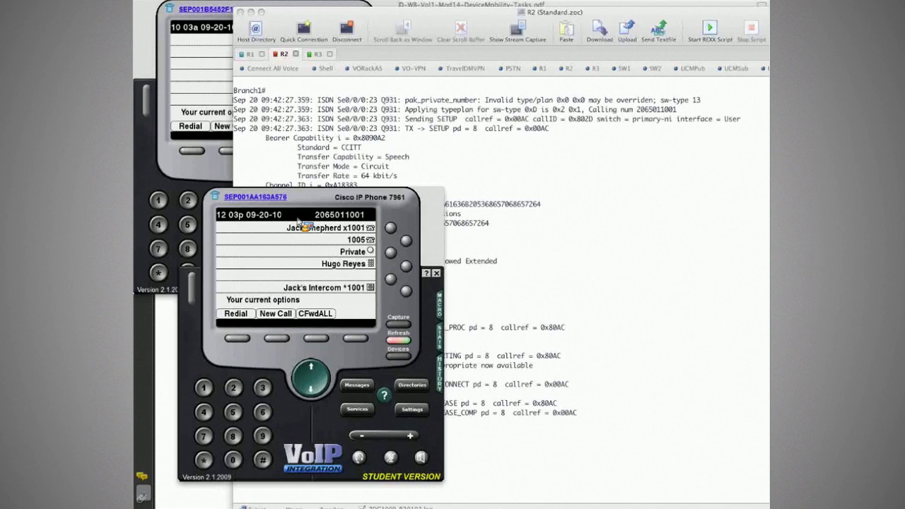
pyautogui.moveTo(332, 202); pyautogui.dragTo(310, 210)
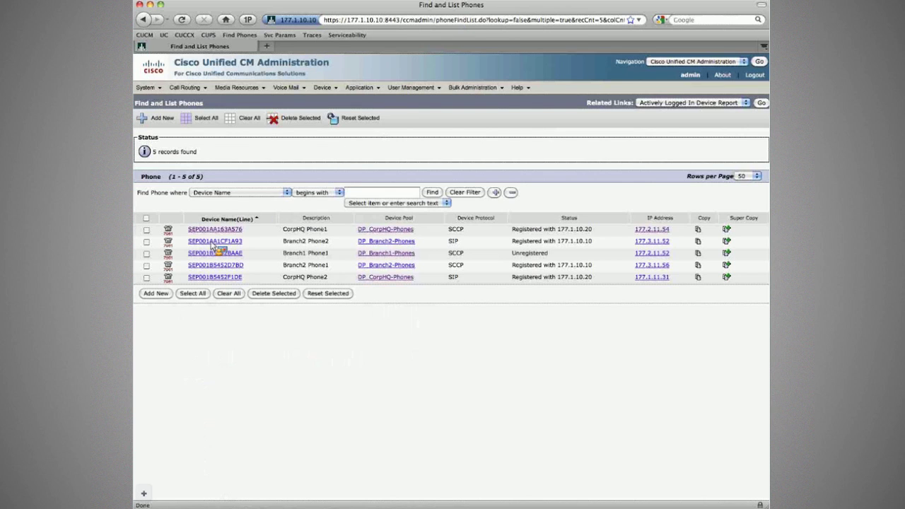
# - Open translation pattern 9.[2-9]XX[2-9]XXXXXX and confirm its CSS is CSS_TP-to-RP-SLRG-PSTN
pyautogui.click(184, 87)
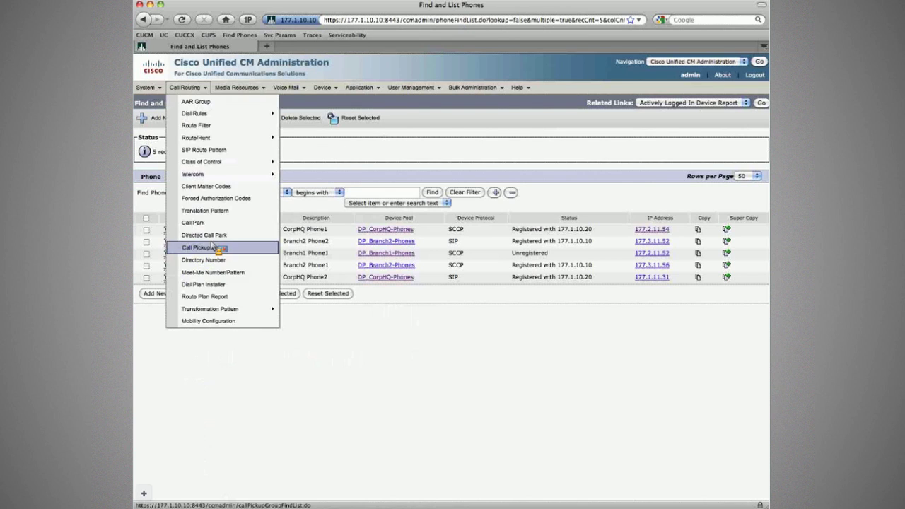
pyautogui.click(195, 214)
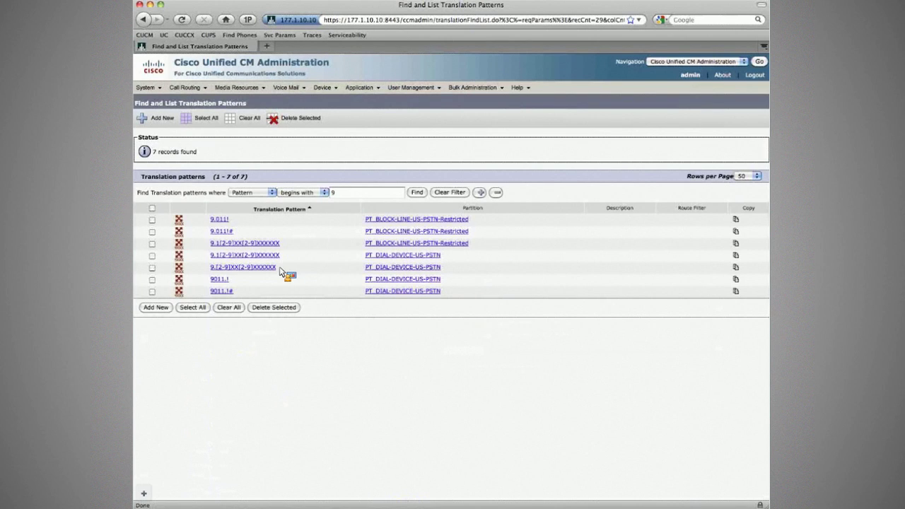
pyautogui.moveTo(280, 270); pyautogui.dragTo(219, 263)
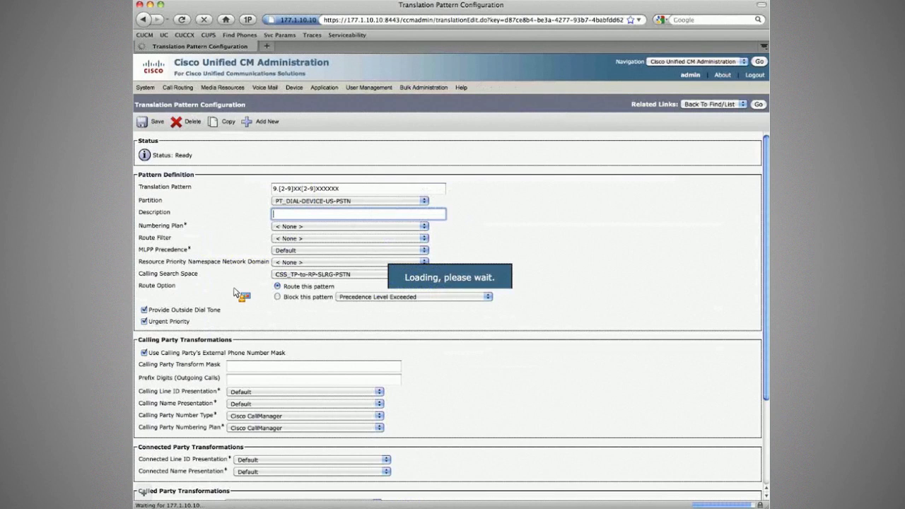
pyautogui.scroll(-3, 213, 339)
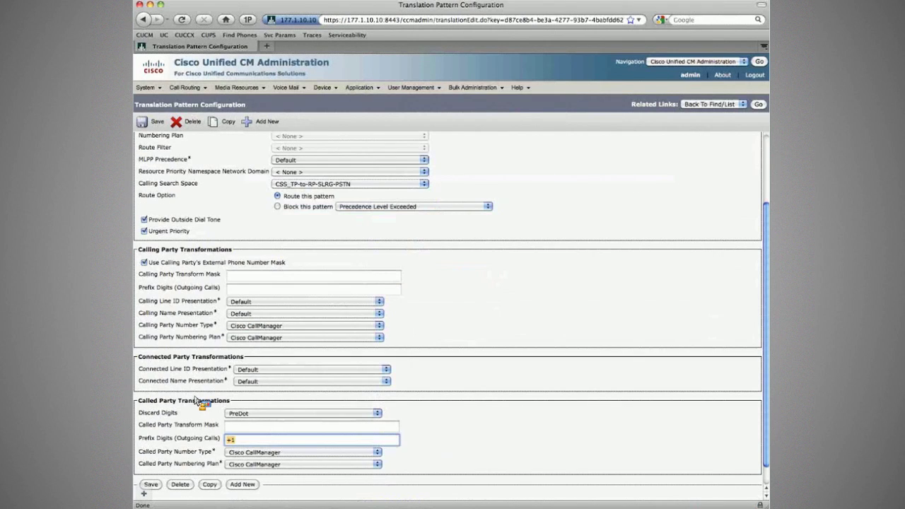
pyautogui.scroll(2, 198, 400)
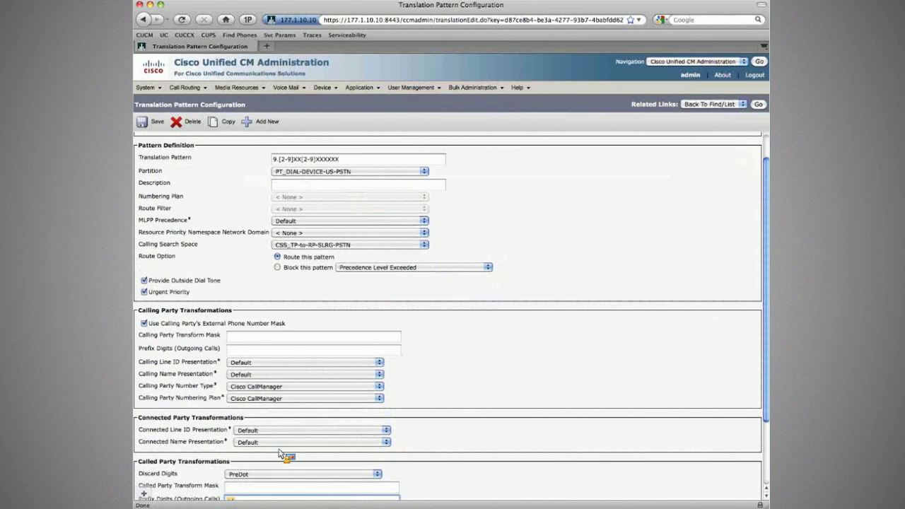
pyautogui.scroll(1, 280, 382)
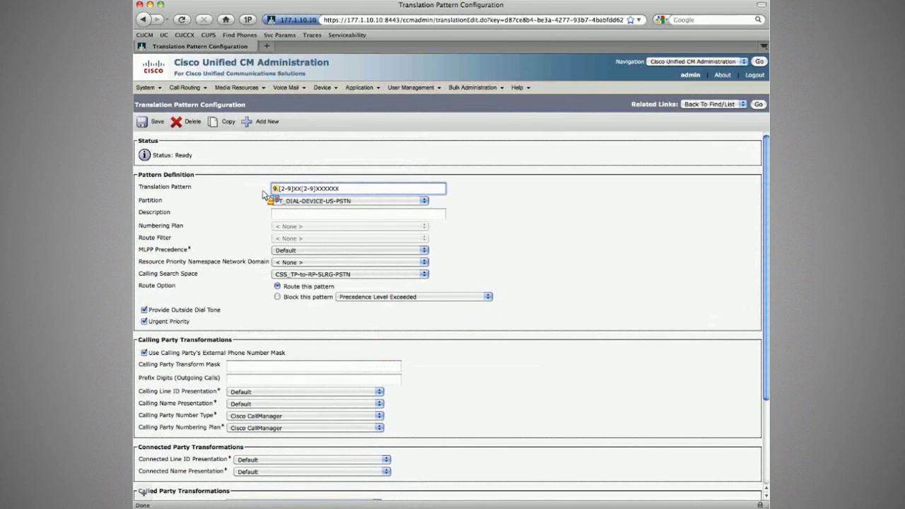
pyautogui.click(274, 274)
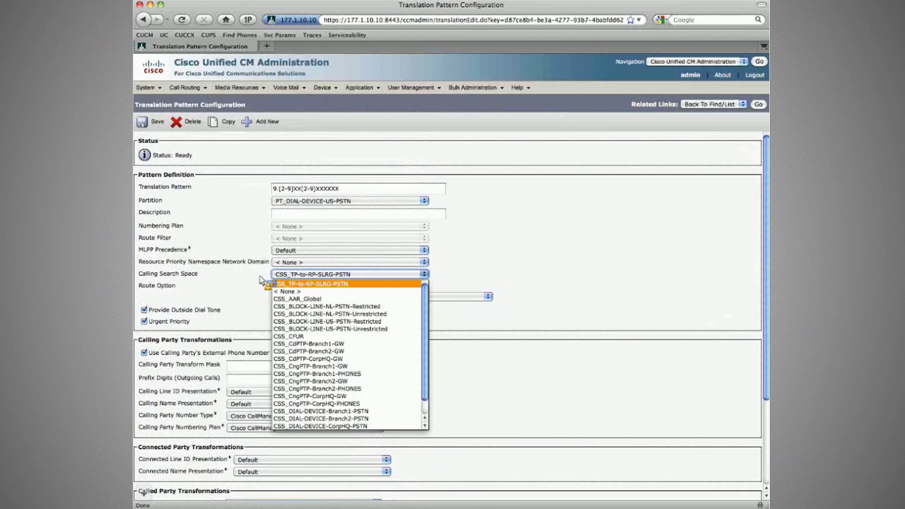
pyautogui.click(300, 283)
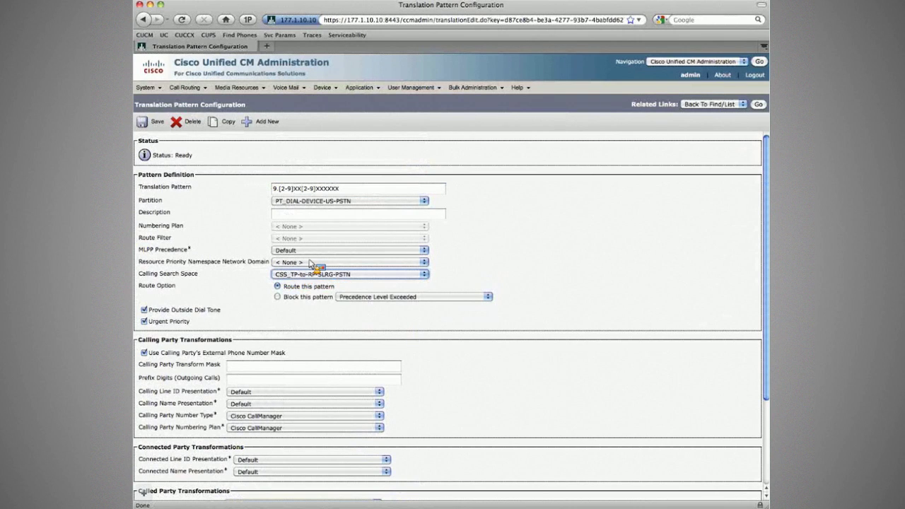
# - Search calling search spaces containing 'TP' and open CSS_TP-to-RP-SLRG-PSTN
pyautogui.click(185, 87)
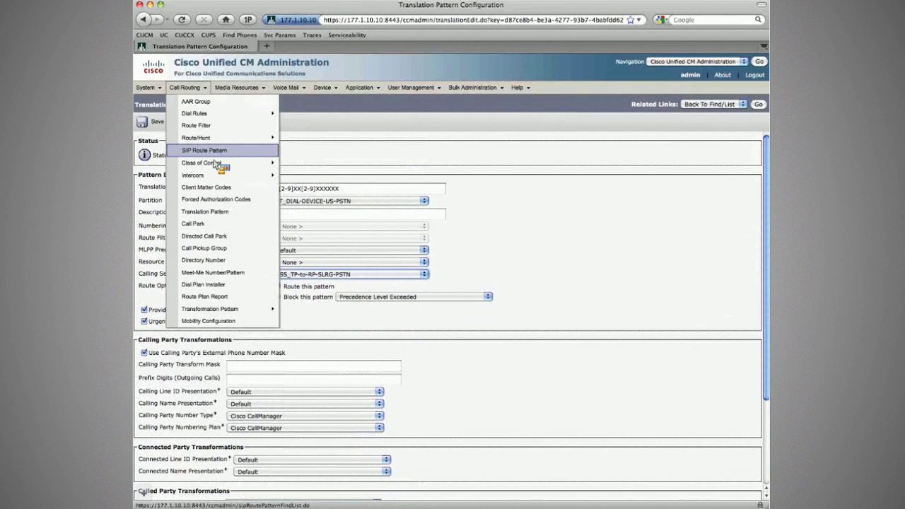
pyautogui.click(297, 164)
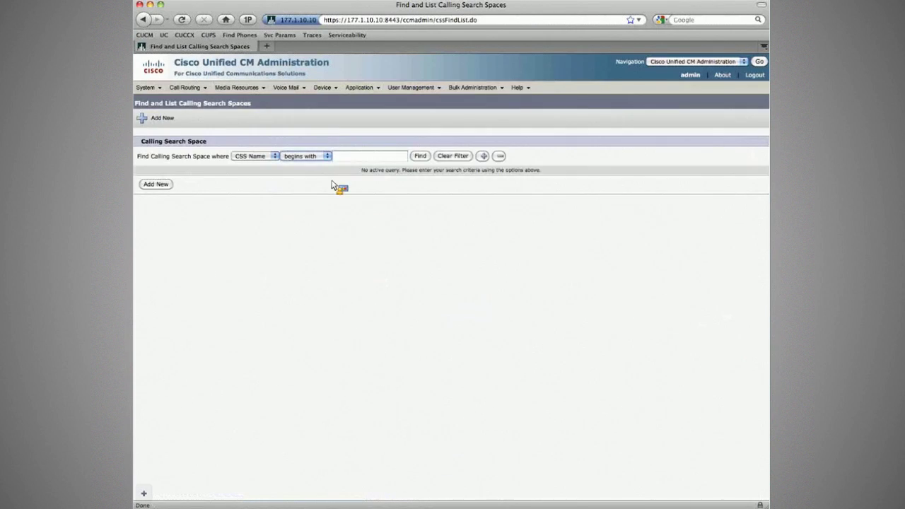
pyautogui.press('Down')
pyautogui.click(362, 157)
pyautogui.write('TP')
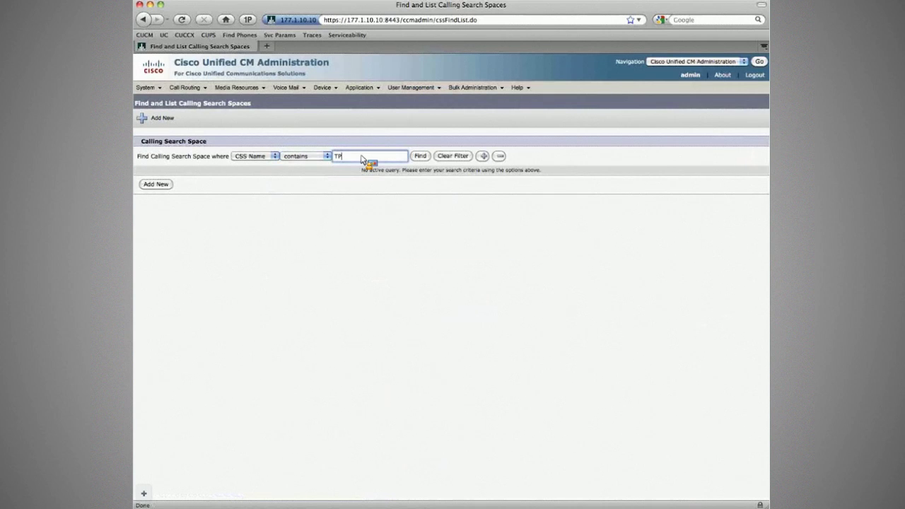
pyautogui.press('Return')
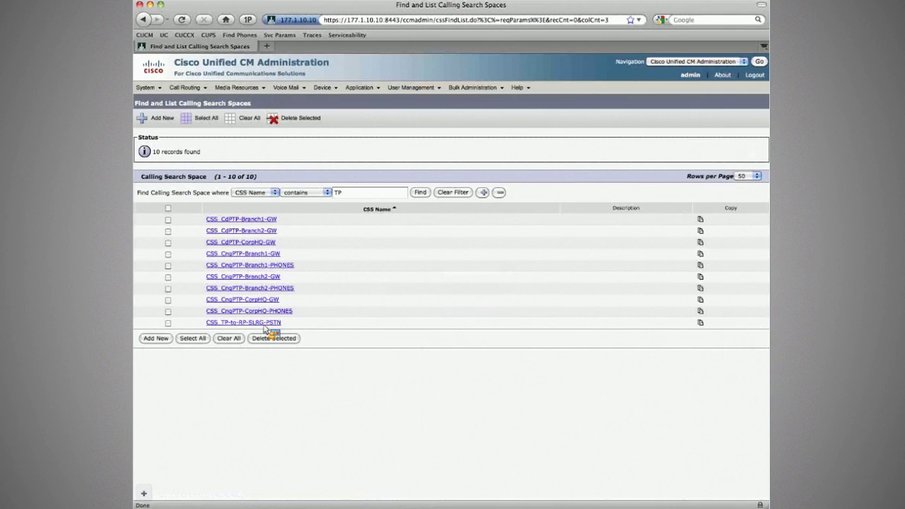
pyautogui.click(241, 324)
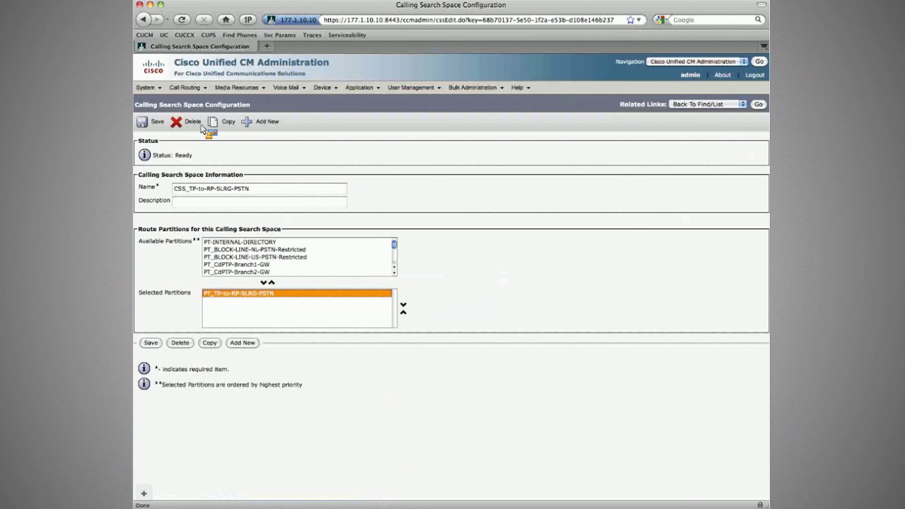
# - Go to the Route Pattern list under Route/Hunt
pyautogui.click(185, 87)
pyautogui.moveTo(269, 138)
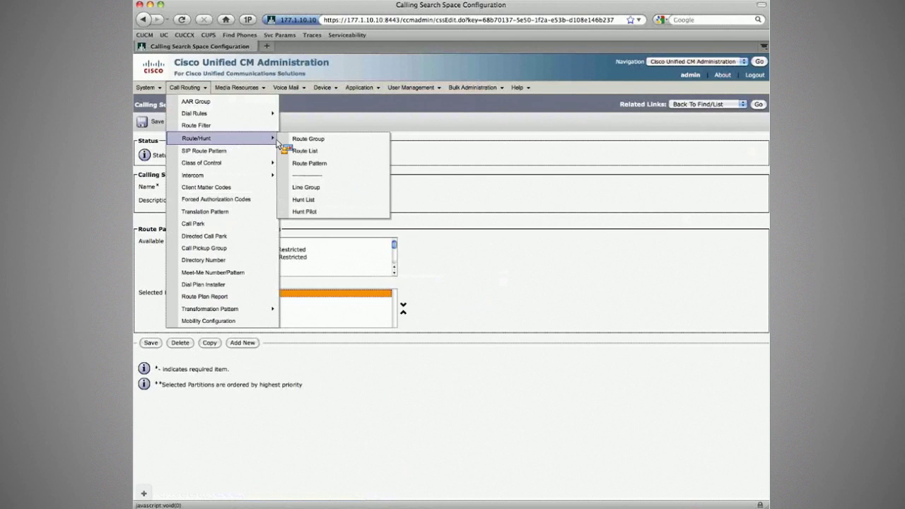
pyautogui.click(309, 162)
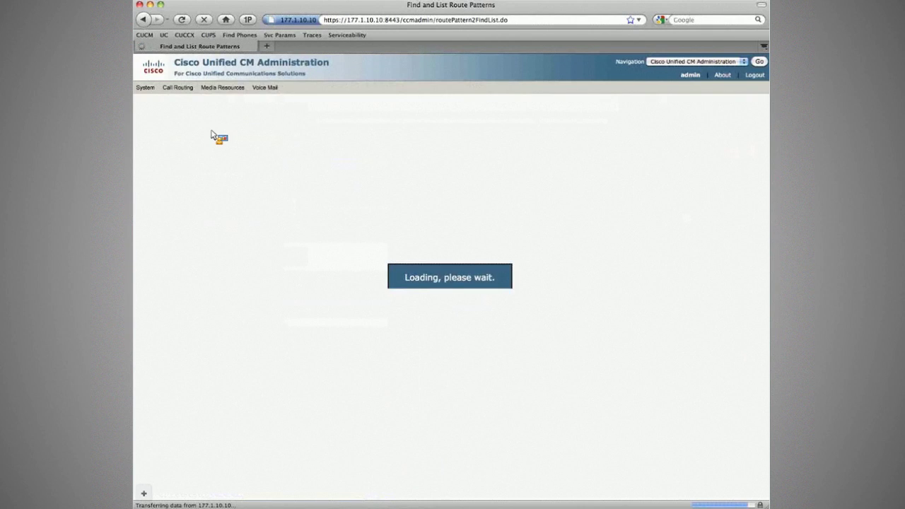
# - List all patterns beginning with \+ in the Route Plan Report
pyautogui.click(185, 87)
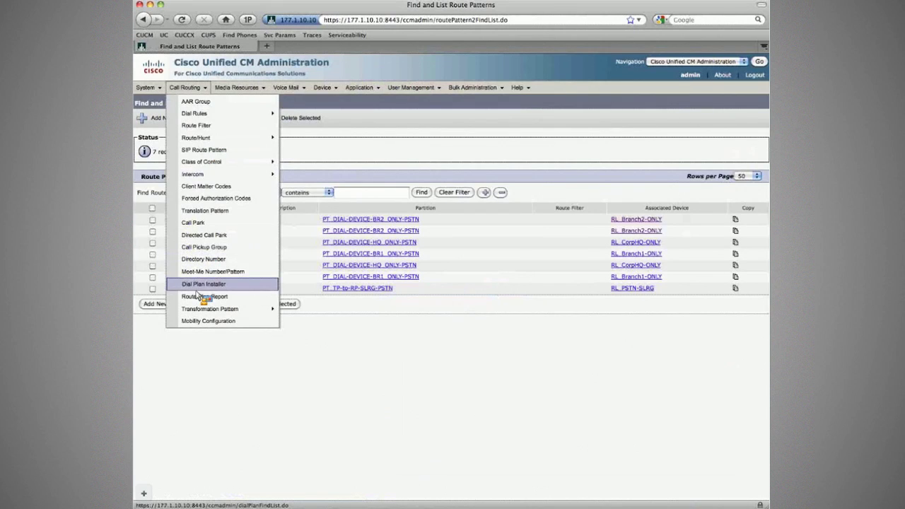
pyautogui.click(202, 296)
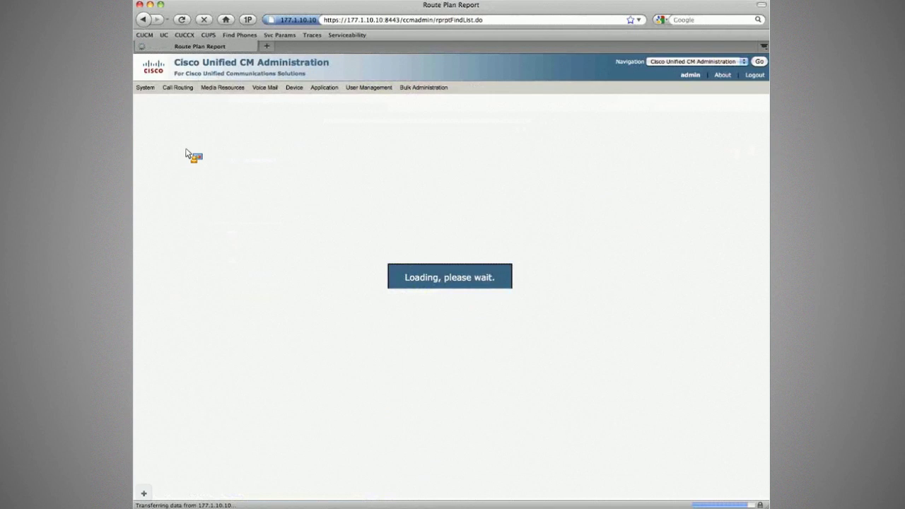
pyautogui.click(188, 142)
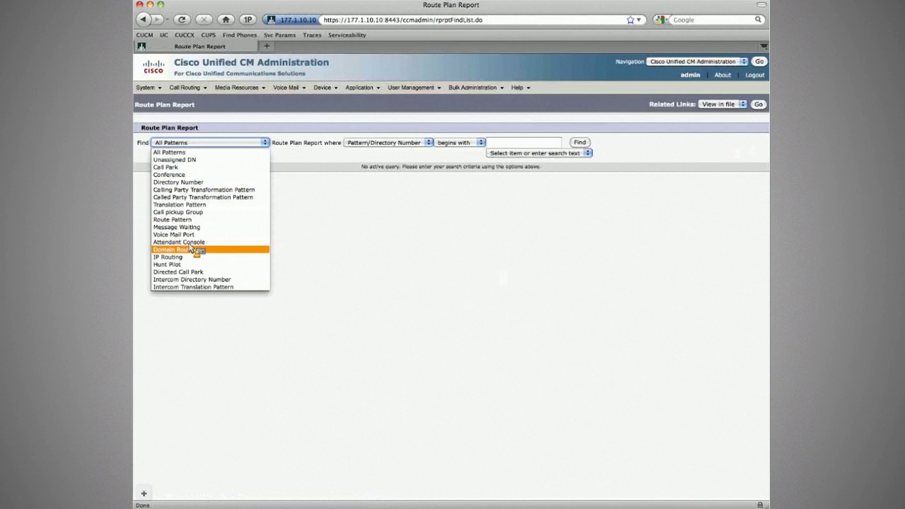
pyautogui.click(189, 155)
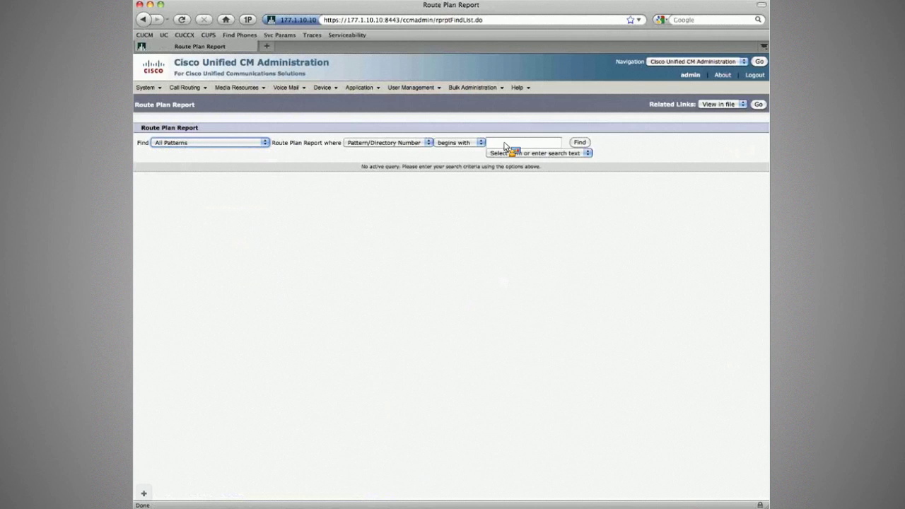
pyautogui.click(504, 146)
pyautogui.write('\\+')
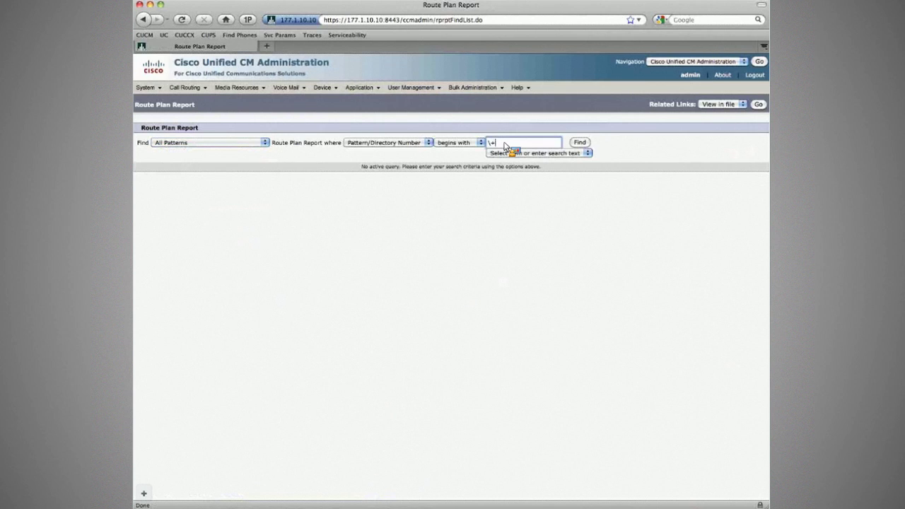
pyautogui.press('Return')
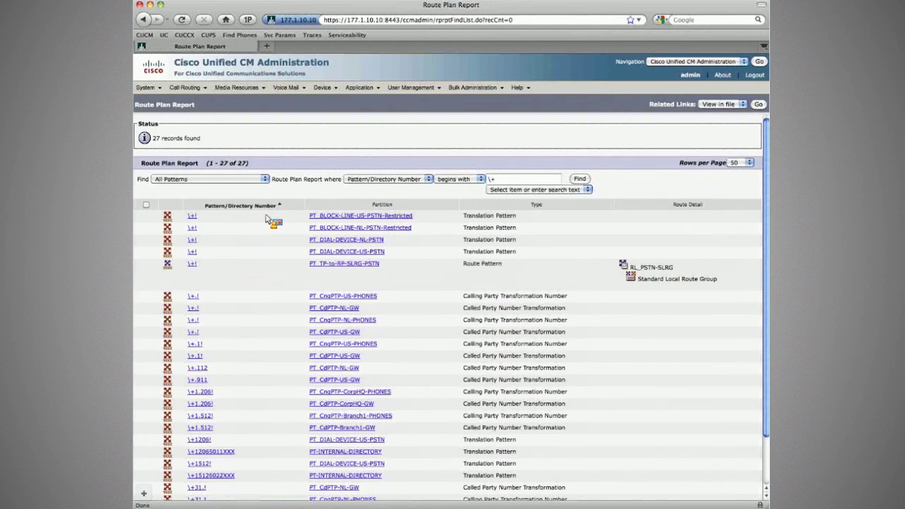
pyautogui.scroll(-2, 266, 220)
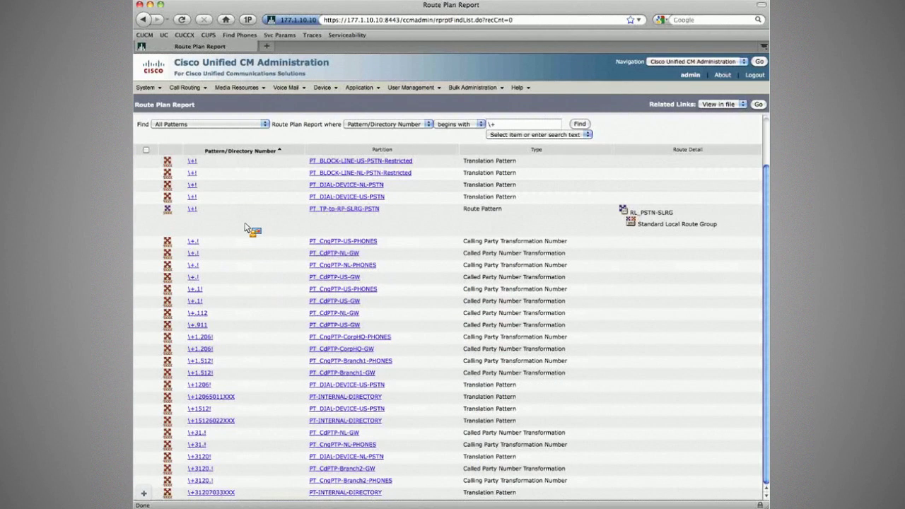
# - Locate the \+! pattern in PT_TP-to-RP-SLRG-PSTN, routing via RL_PSTN-SLRG
pyautogui.press('super+f')
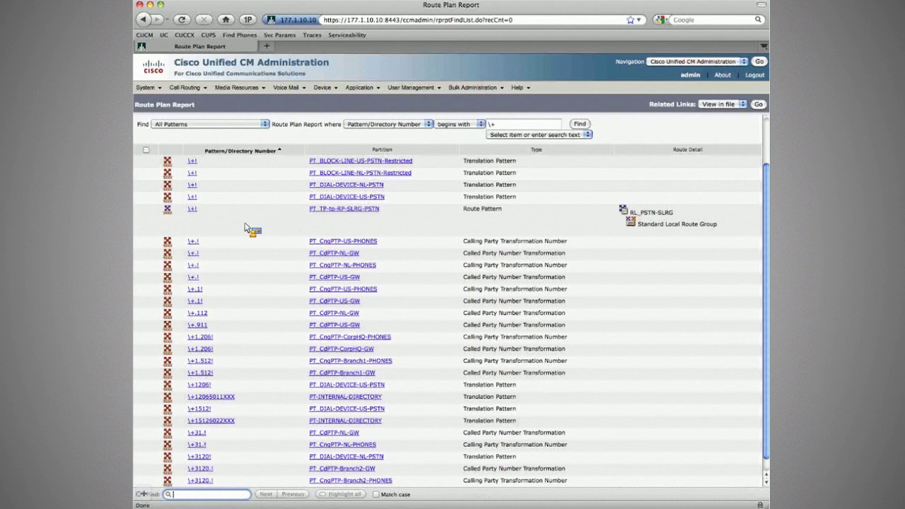
pyautogui.write('TP-to')
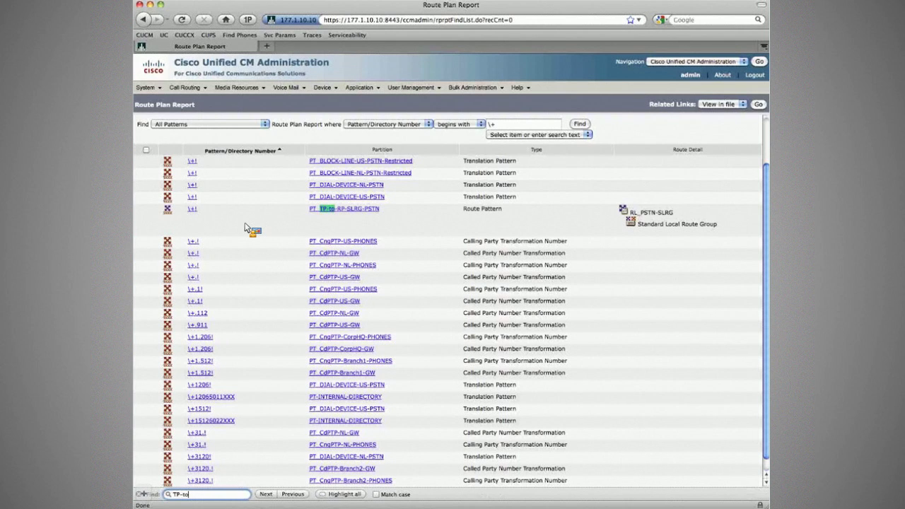
pyautogui.write('-RP')
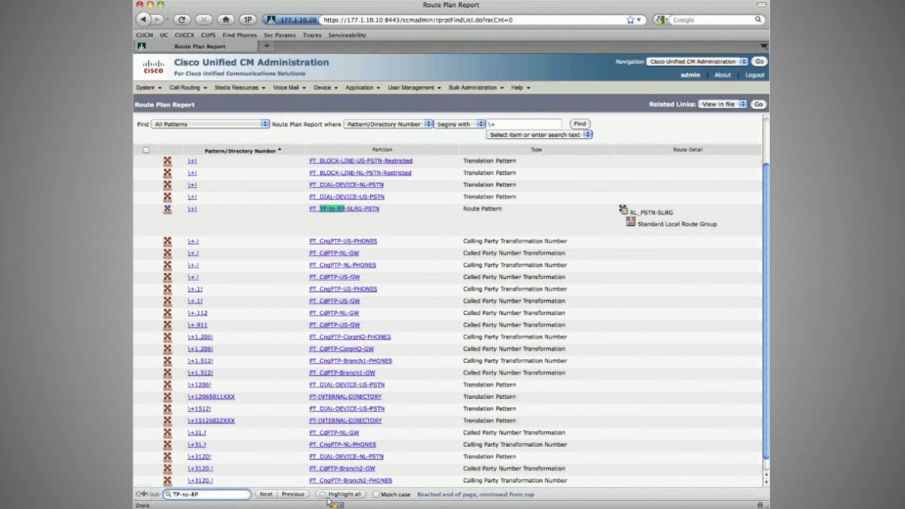
pyautogui.click(267, 494)
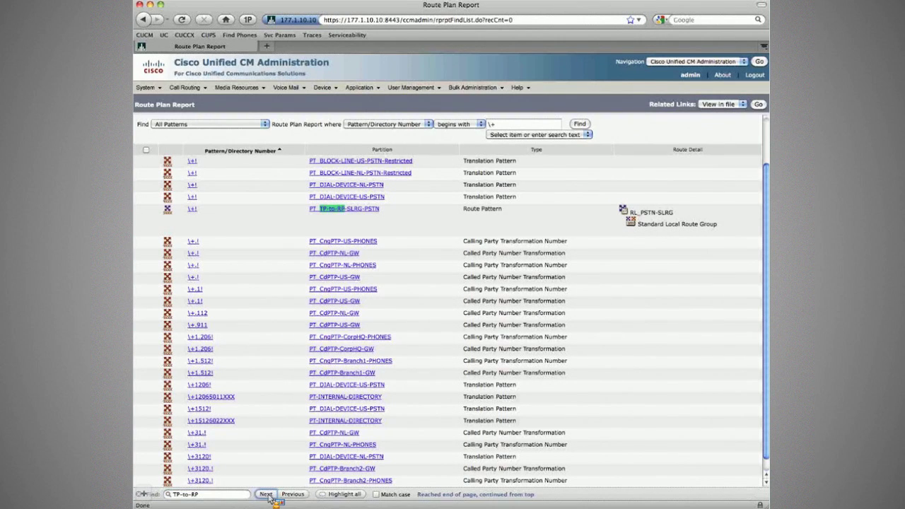
pyautogui.press('Escape')
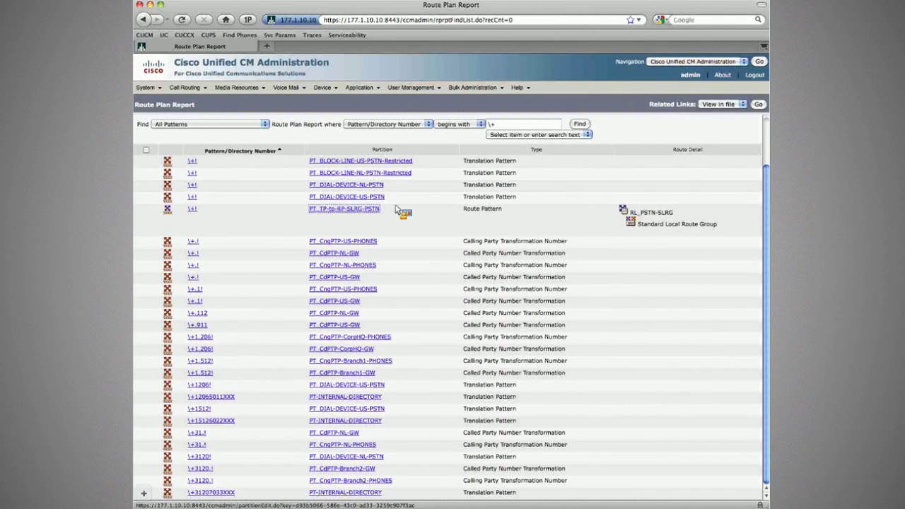
pyautogui.moveTo(396, 210); pyautogui.dragTo(471, 216)
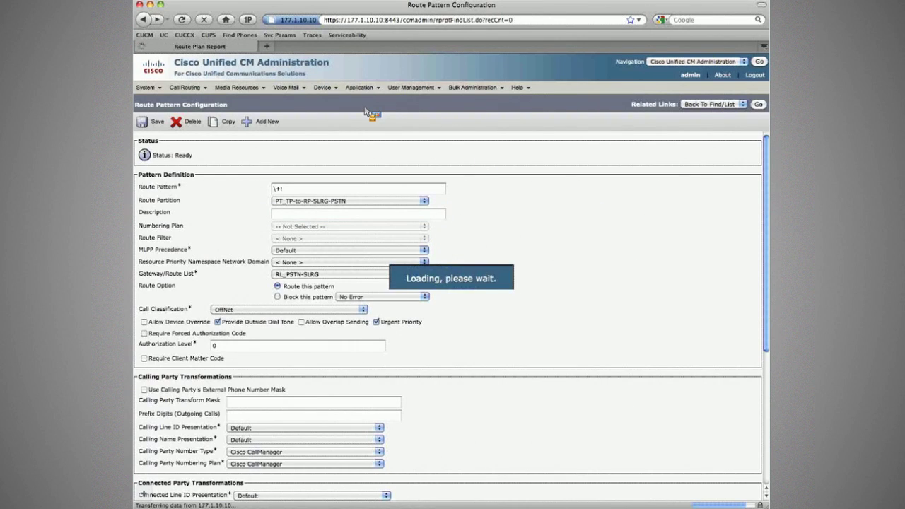
pyautogui.moveTo(368, 113); pyautogui.dragTo(730, 229)
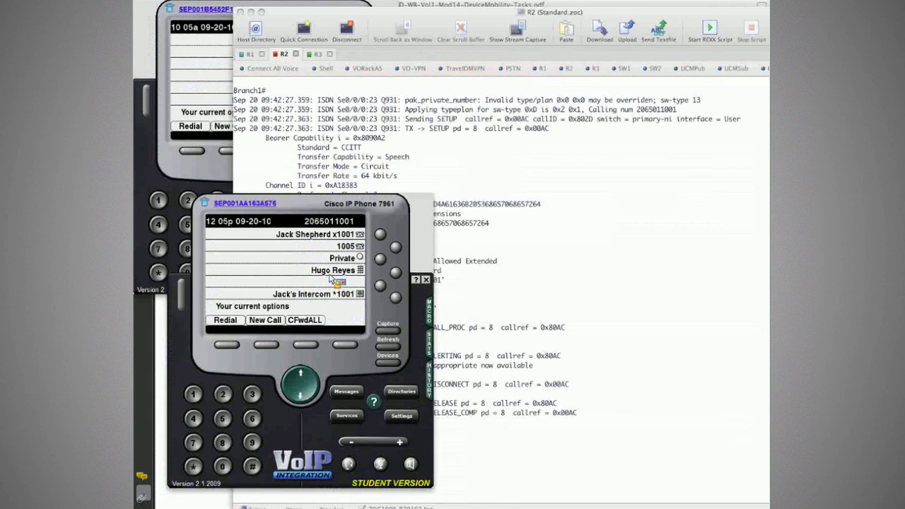
pyautogui.moveTo(319, 280); pyautogui.dragTo(320, 172)
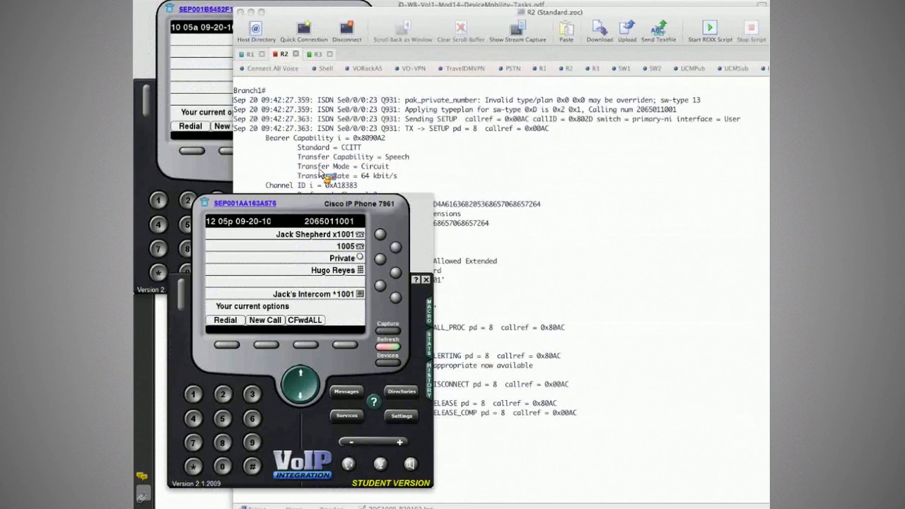
pyautogui.click(320, 172)
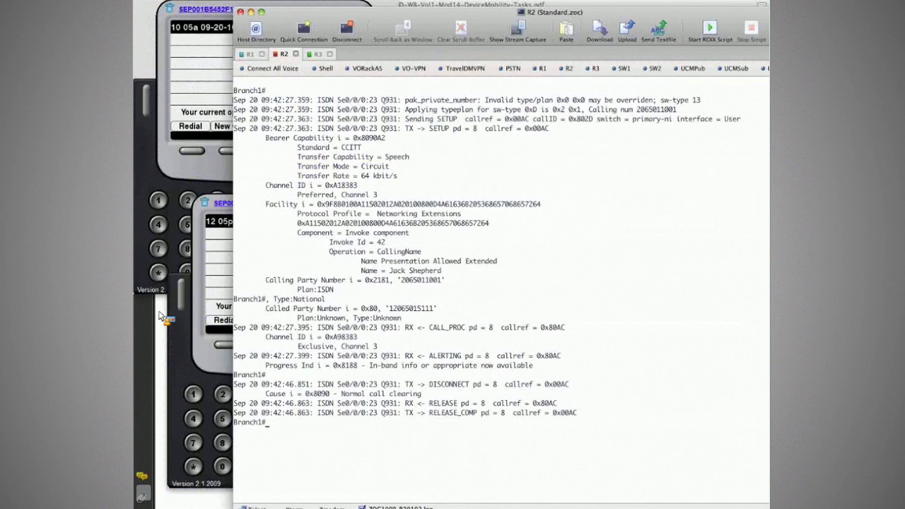
pyautogui.moveTo(145, 90)
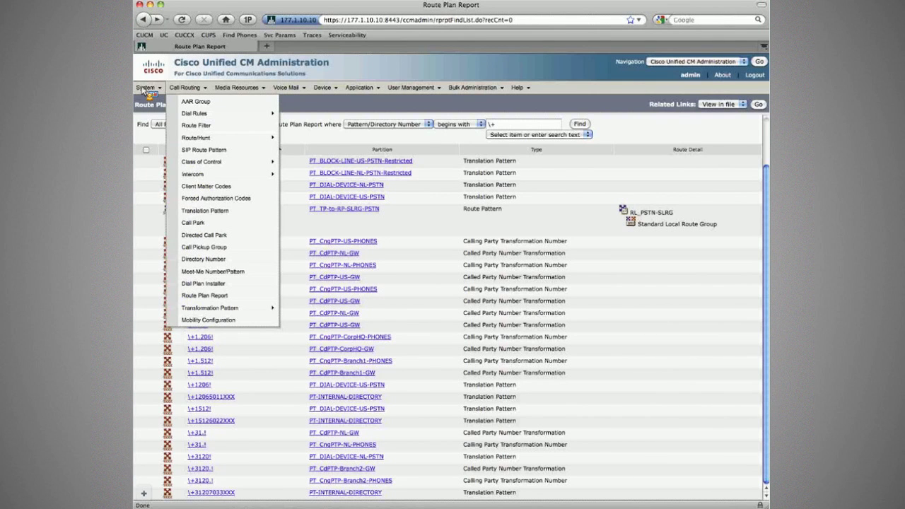
# - Open device pool DP_Branch1-Phones and highlight Calling Party Transformation CSS CSS_CngPTP-Branch1-PHONES
pyautogui.click(191, 188)
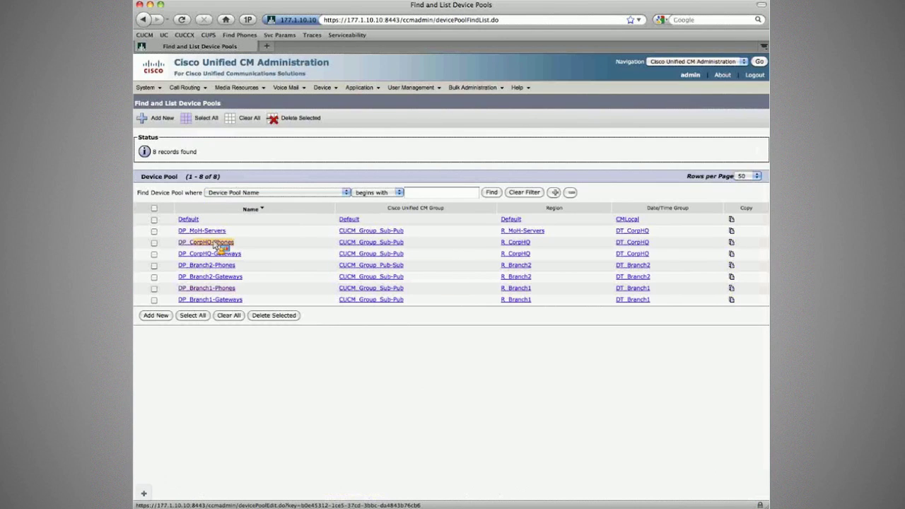
pyautogui.click(203, 288)
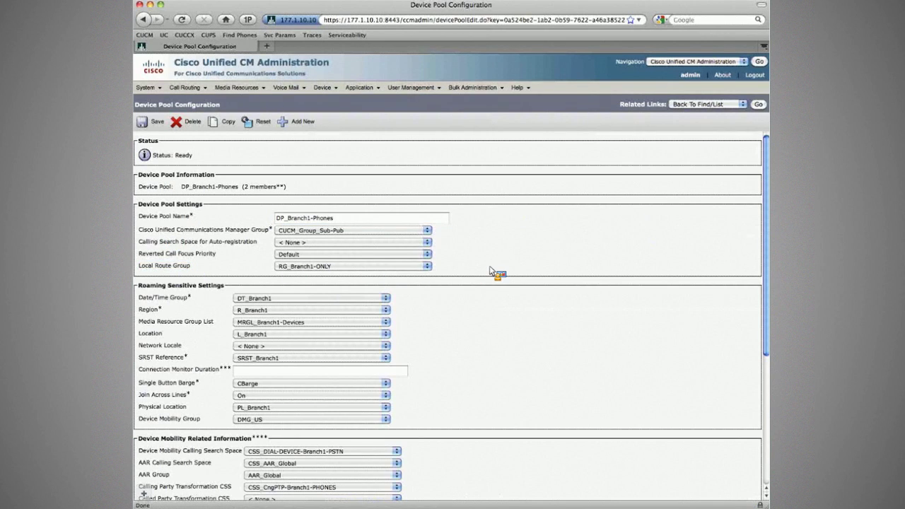
pyautogui.scroll(-3, 493, 271)
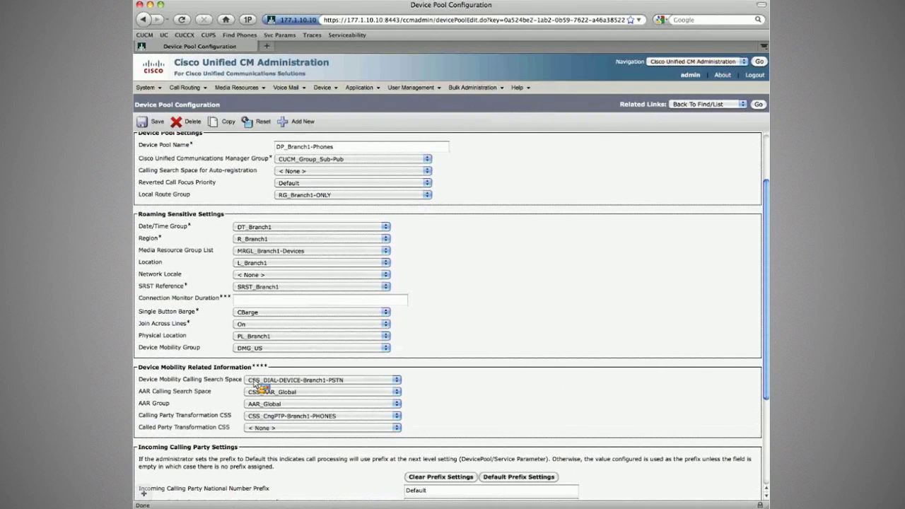
pyautogui.moveTo(232, 416); pyautogui.dragTo(158, 418)
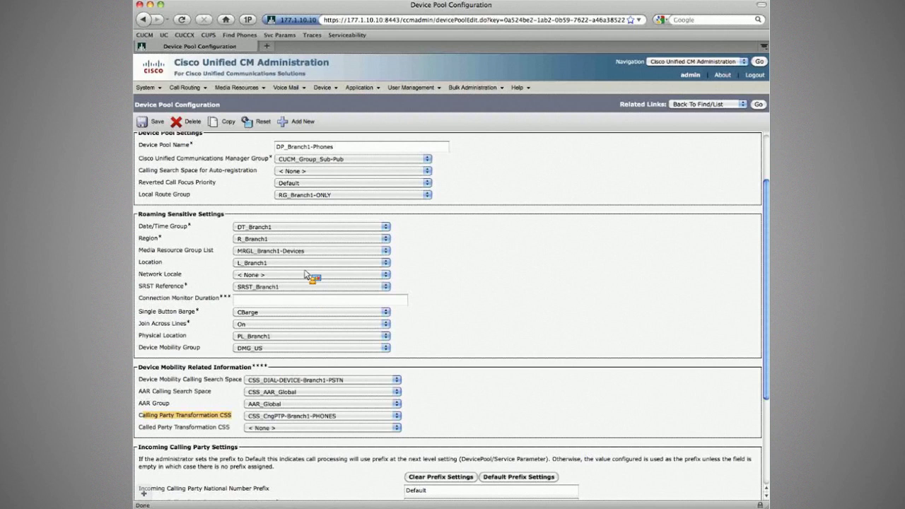
pyautogui.press('super+Tab')
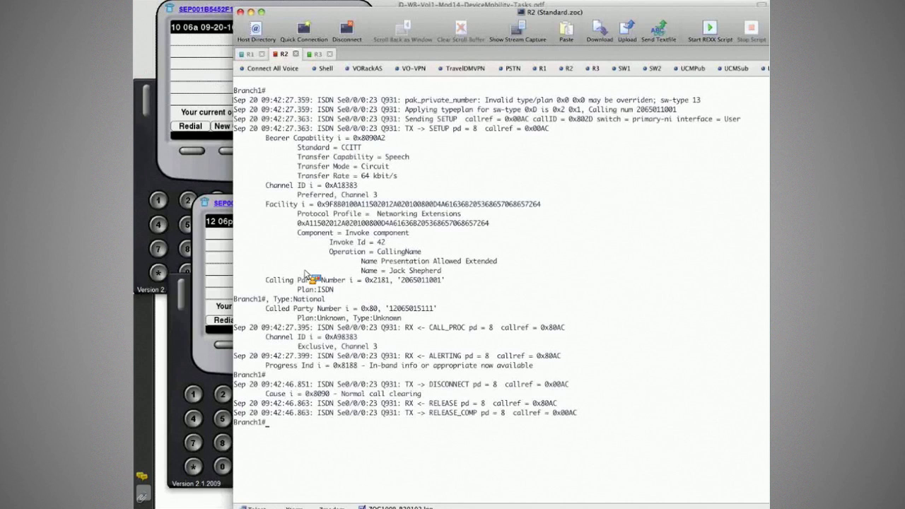
# - Switch ZOC to the CorpHQ R1 session, then bring the phone emulators and INE PSTN Phone forward
pyautogui.press('super+1')
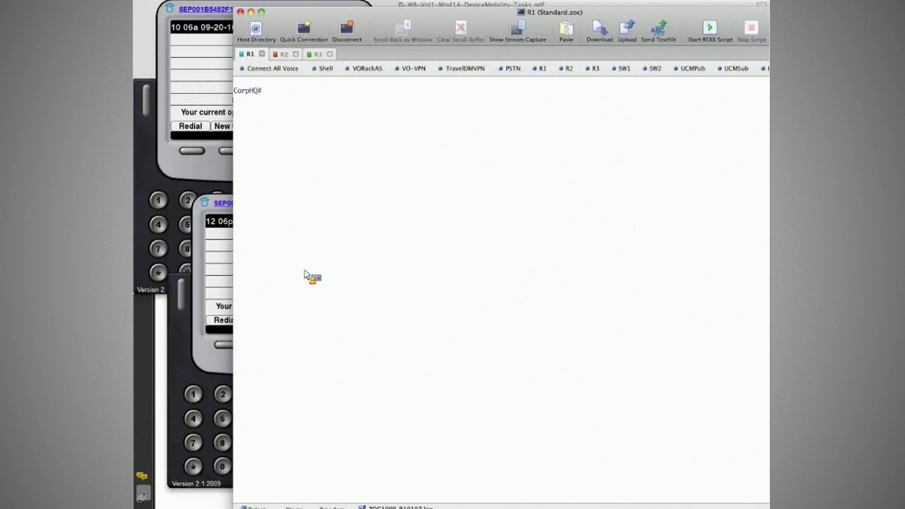
pyautogui.press('super+Tab')
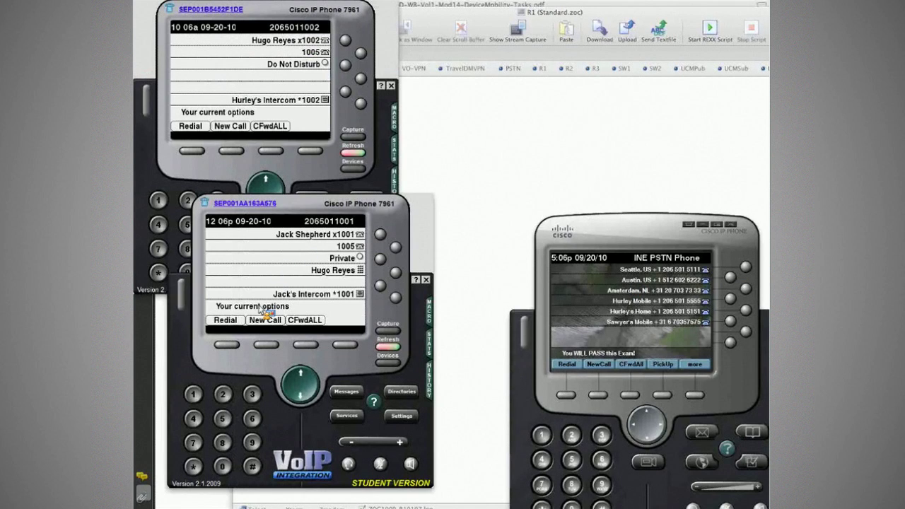
pyautogui.click(732, 279)
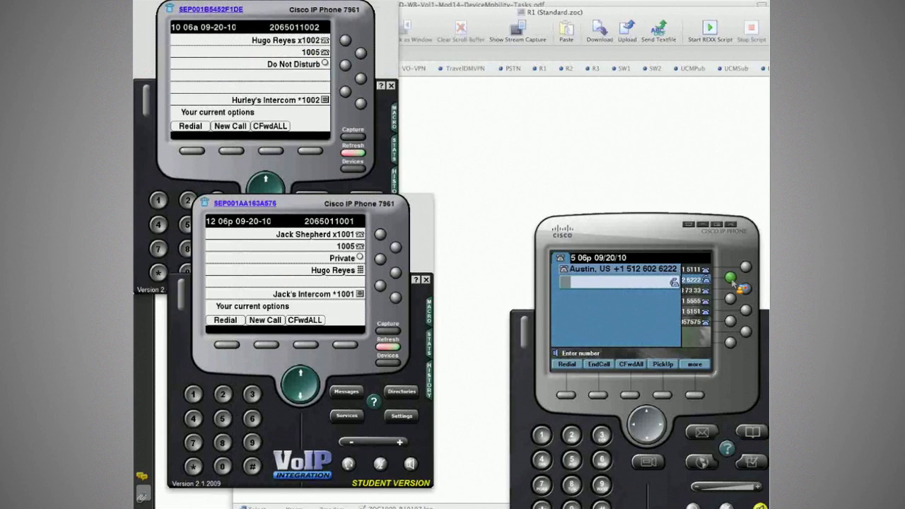
pyautogui.write('206501100')
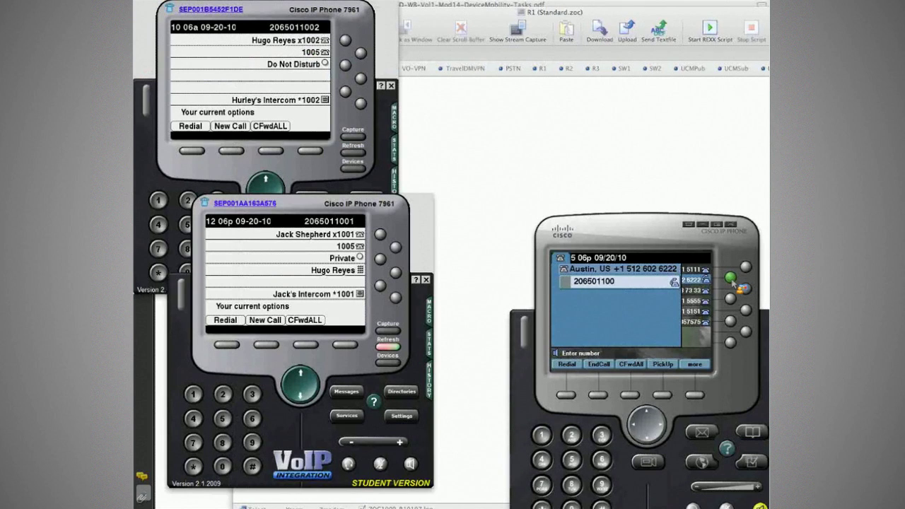
pyautogui.write('2')
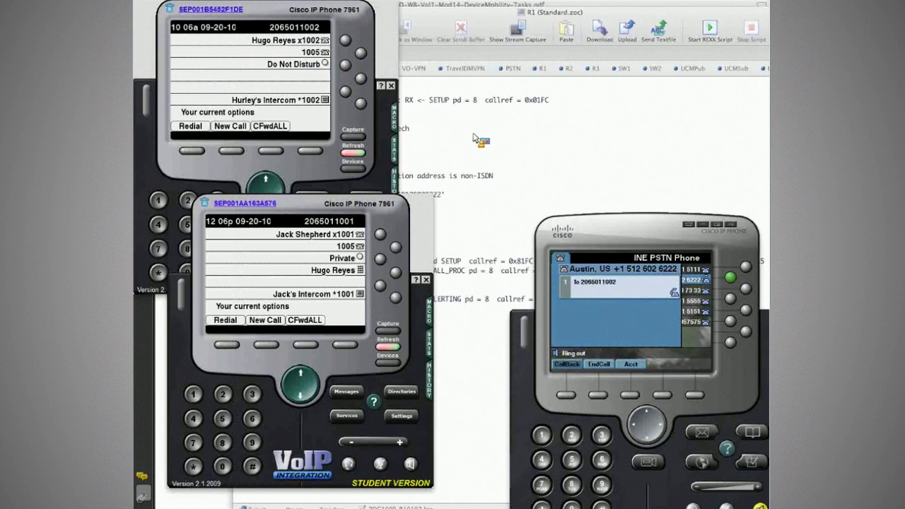
pyautogui.click(327, 135)
pyautogui.click(197, 65)
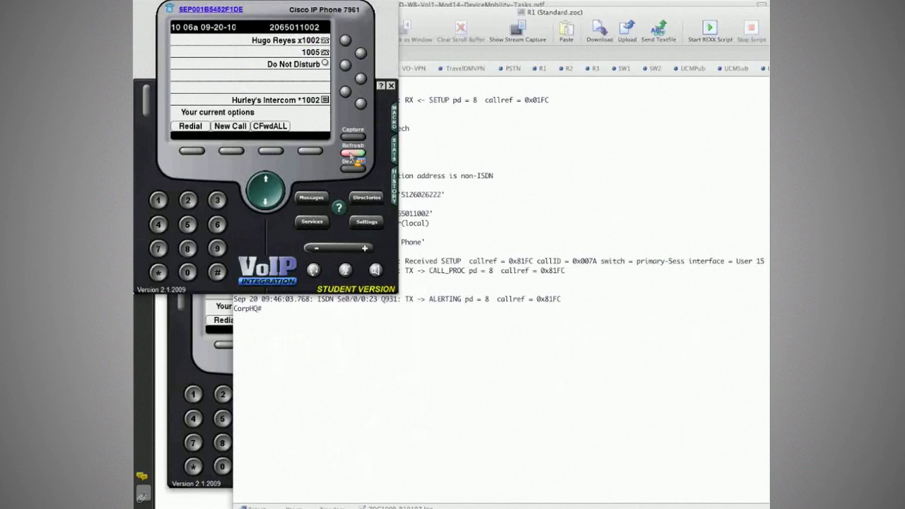
pyautogui.click(206, 304)
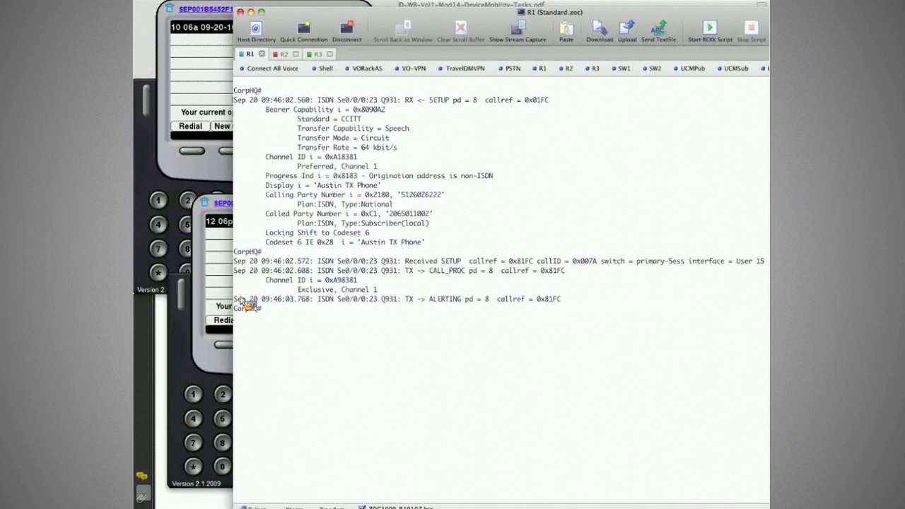
pyautogui.click(232, 302)
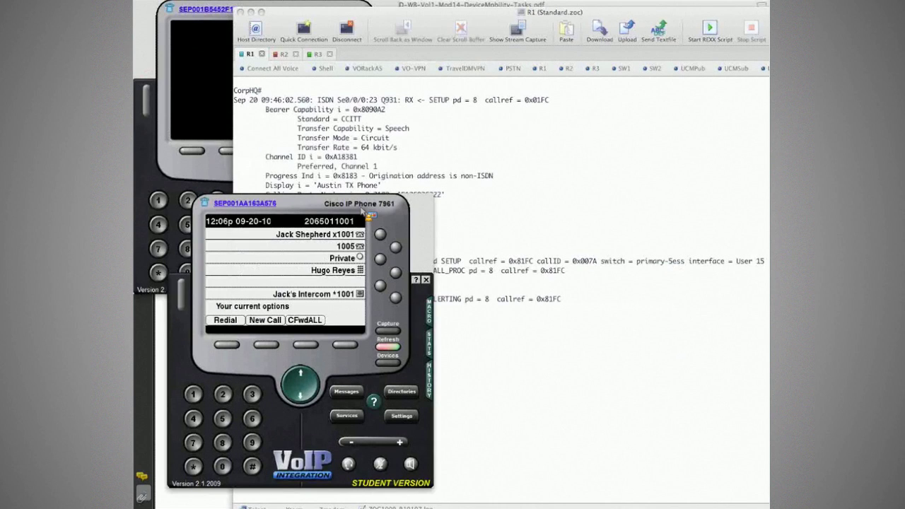
pyautogui.click(355, 154)
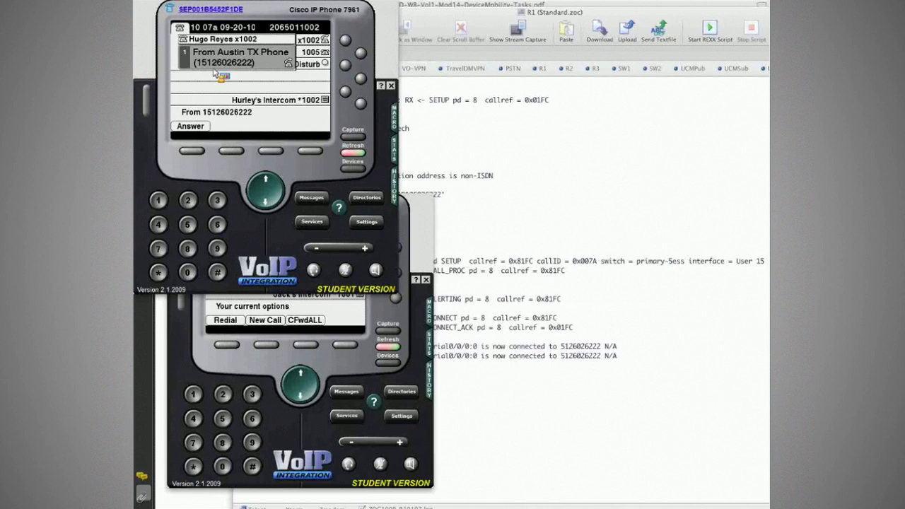
pyautogui.click(422, 163)
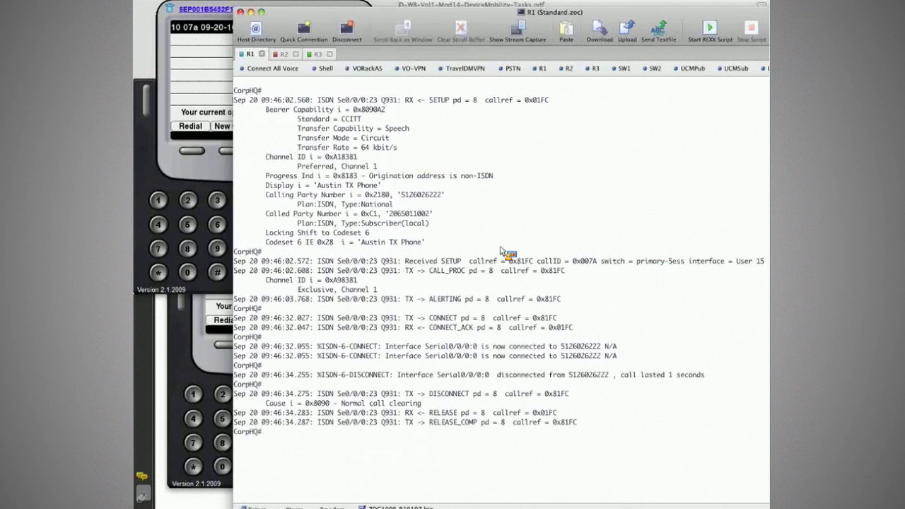
pyautogui.press('super+Tab')
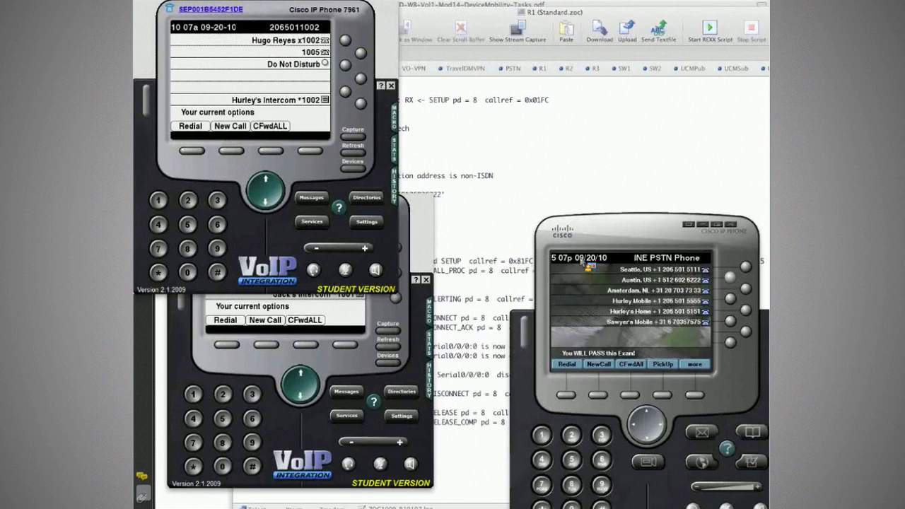
pyautogui.click(730, 279)
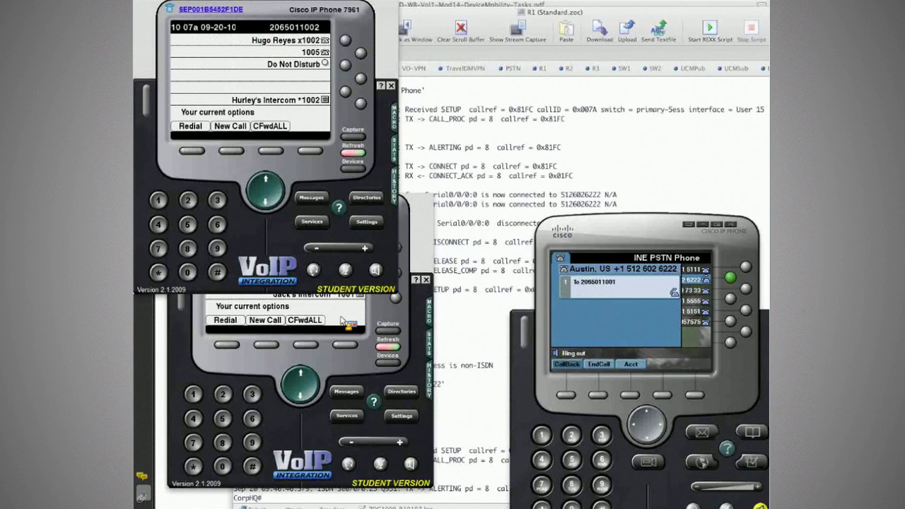
pyautogui.click(369, 317)
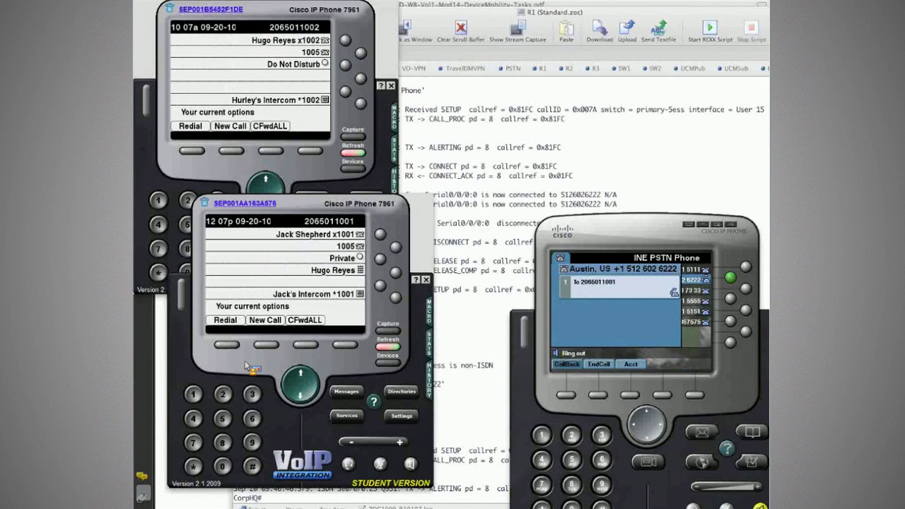
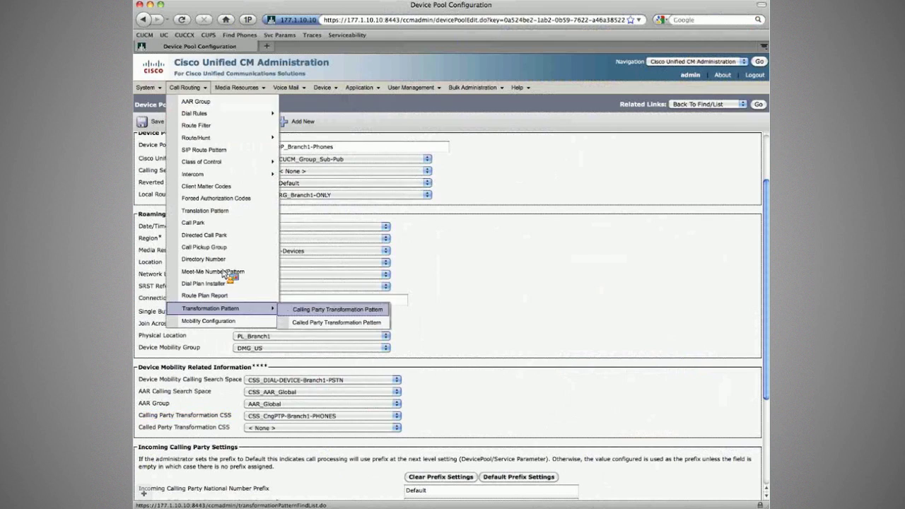
# - Search calling party transformation patterns for partitions containing 'Branch1'
pyautogui.click(302, 313)
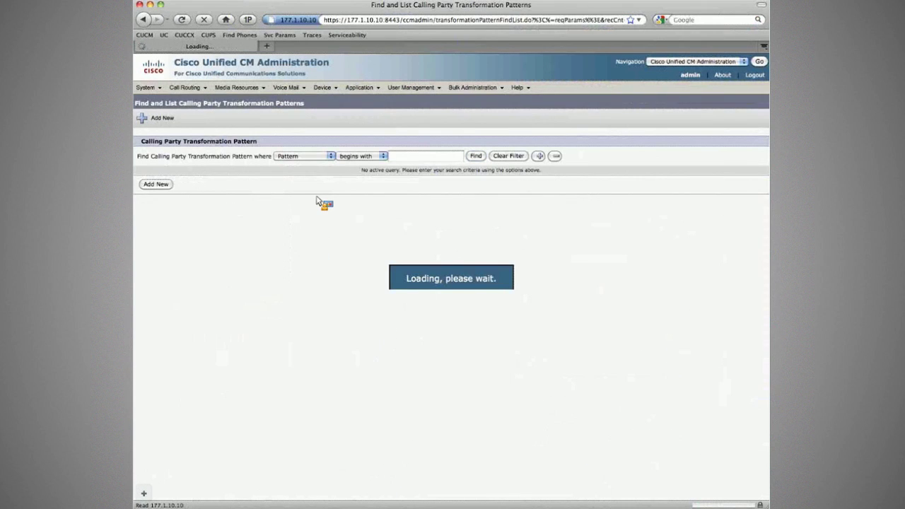
pyautogui.click(321, 194)
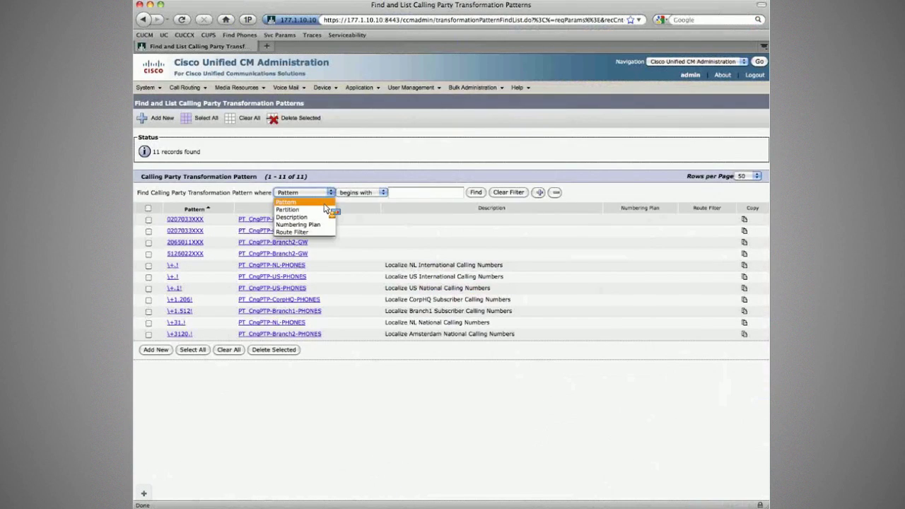
pyautogui.click(325, 209)
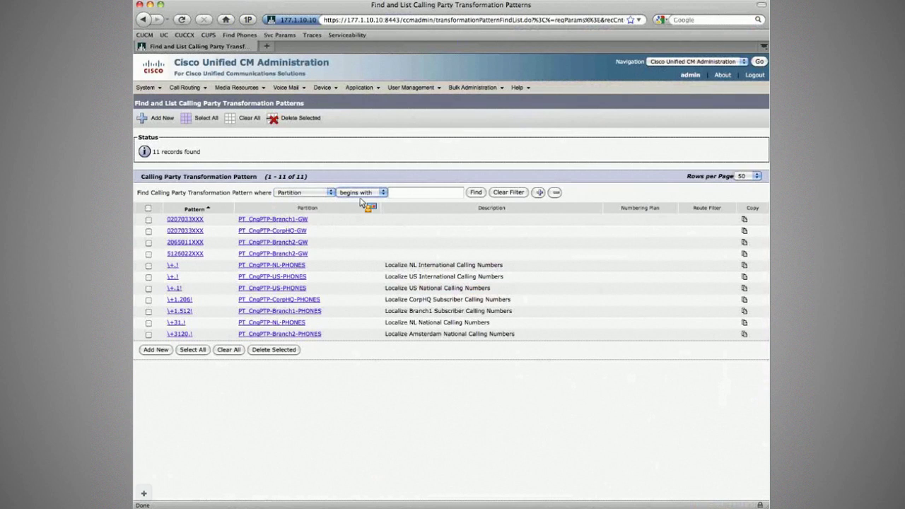
pyautogui.click(361, 203)
pyautogui.press('Tab')
pyautogui.write('Branch')
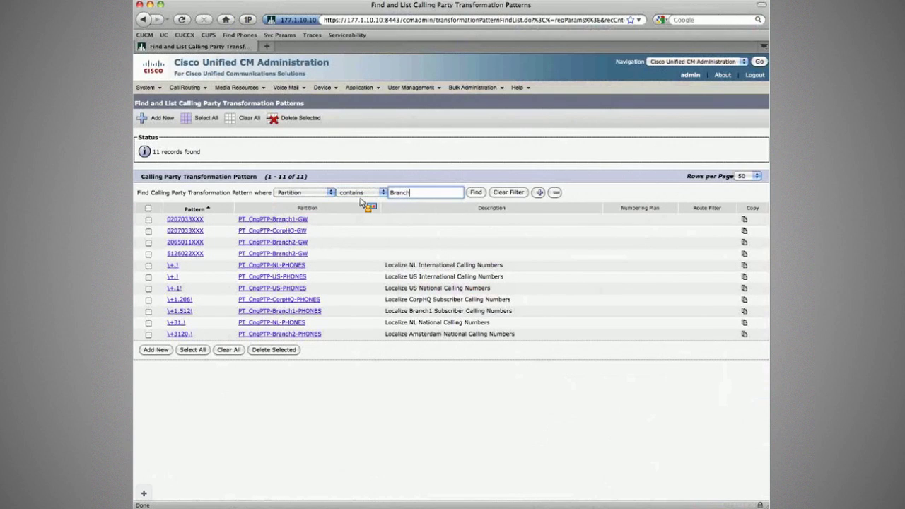
pyautogui.write('1')
pyautogui.press('Return')
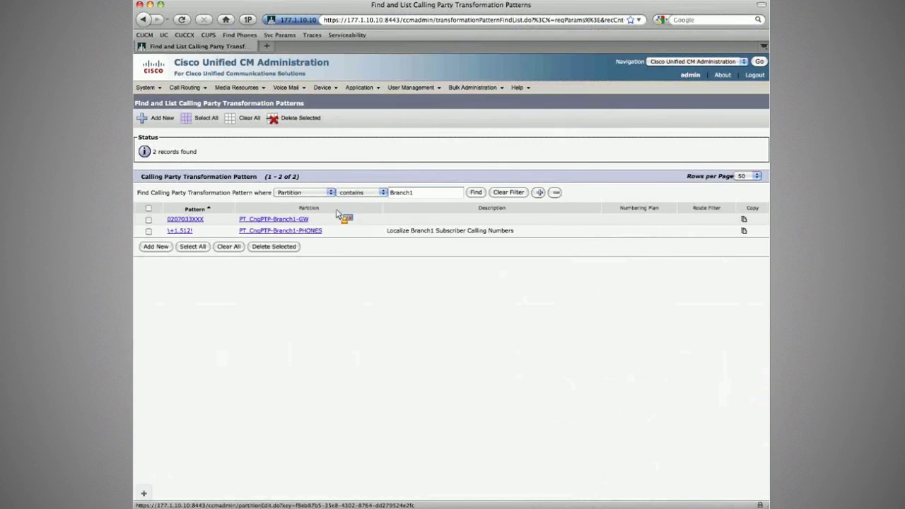
# - Open the \+1.512! pattern, then go to Device > Phone configuration
pyautogui.click(294, 236)
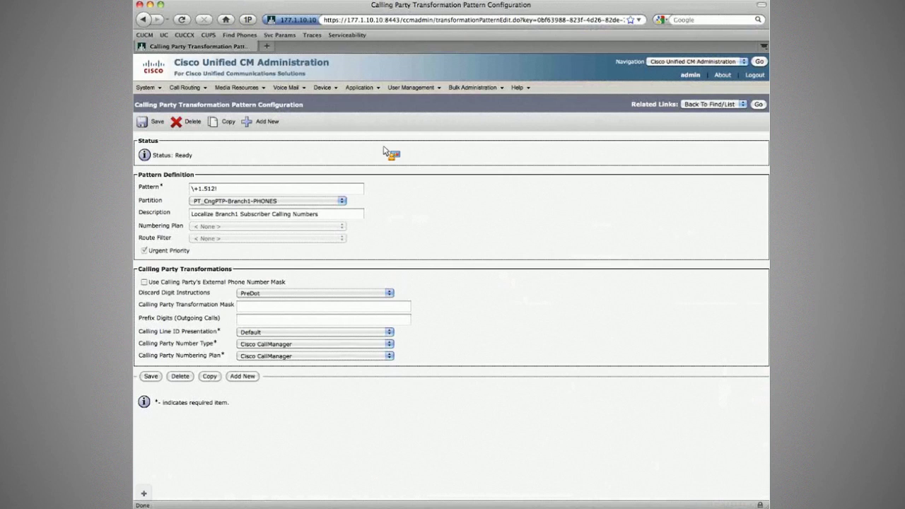
pyautogui.moveTo(322, 87)
pyautogui.click(330, 142)
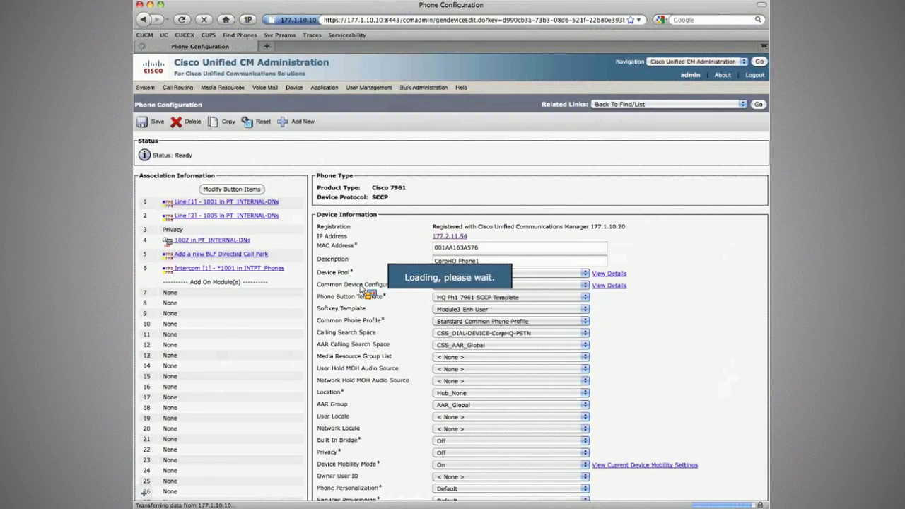
# - Enable 'Use Device Pool Calling Party Transformation CSS' on CorpHQ Phone1 and save, dismissing the reset alert
pyautogui.scroll(-5, 362, 290)
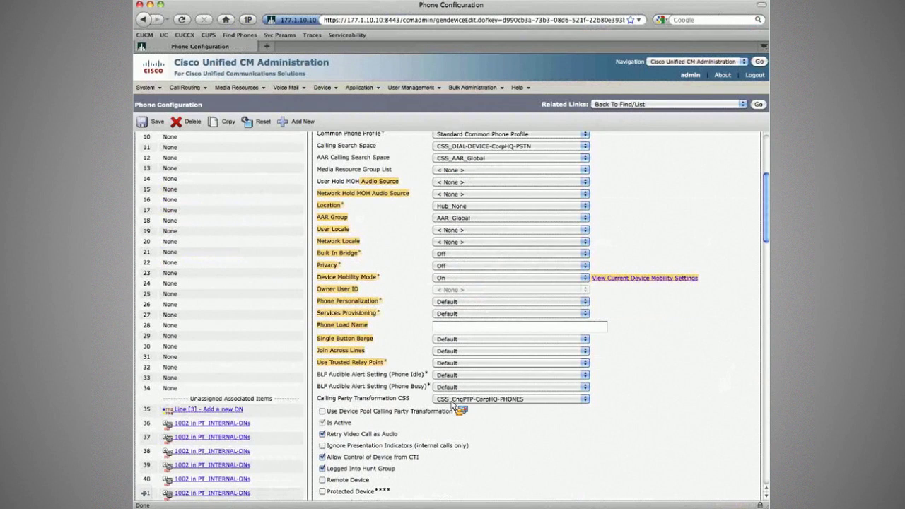
pyautogui.click(329, 413)
pyautogui.click(156, 123)
pyautogui.click(548, 69)
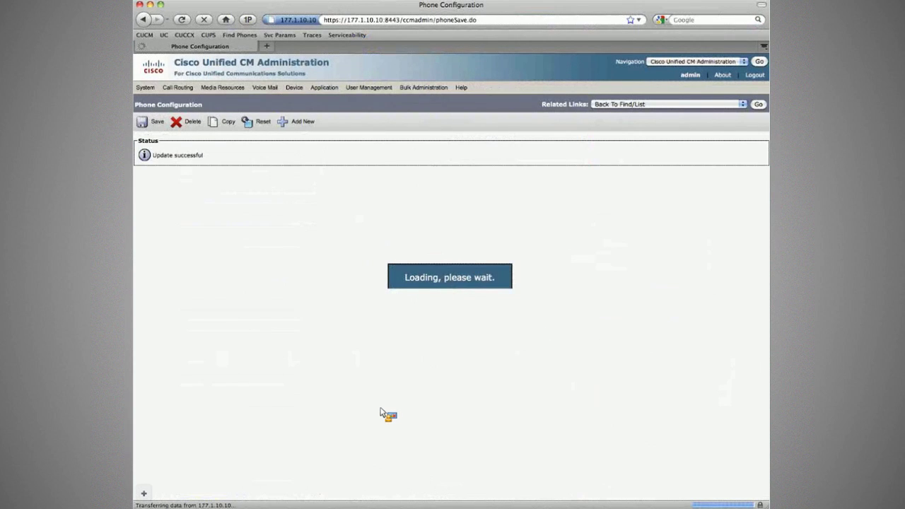
pyautogui.scroll(-4, 437, 450)
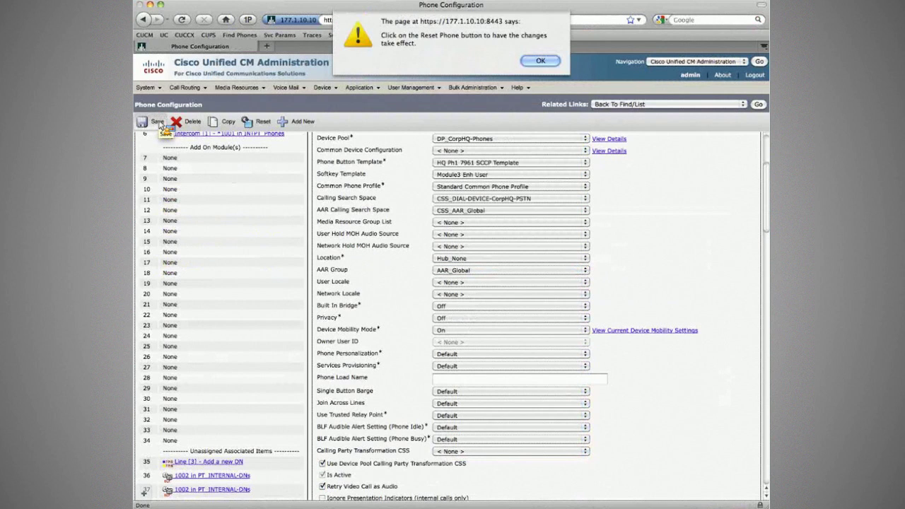
pyautogui.press('Return')
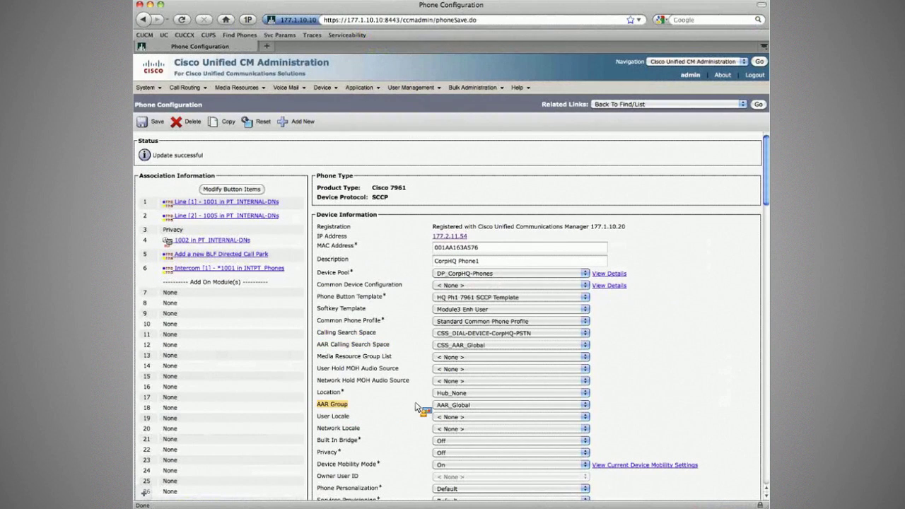
pyautogui.scroll(-5, 418, 408)
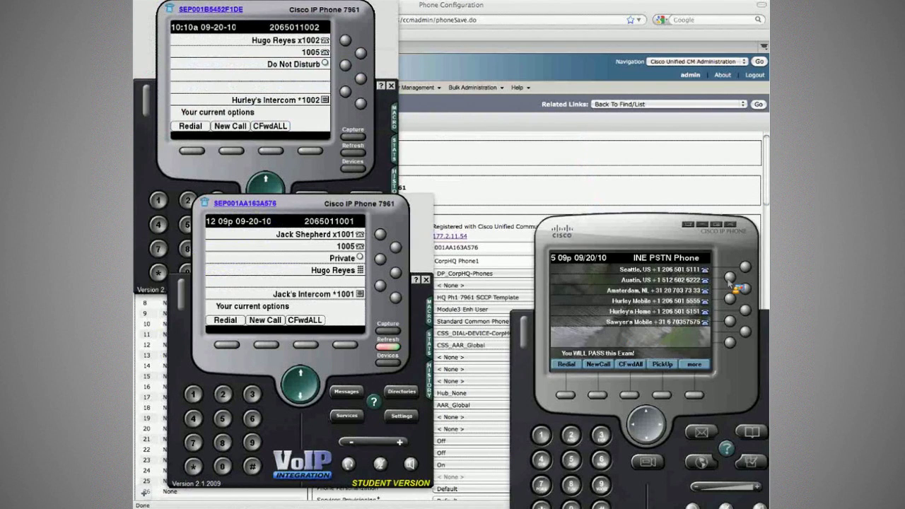
pyautogui.click(730, 277)
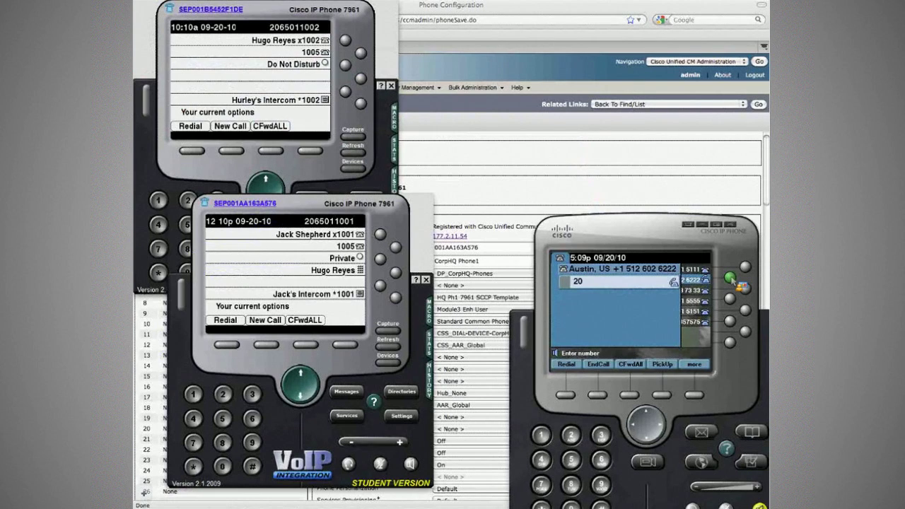
pyautogui.write('2065011')
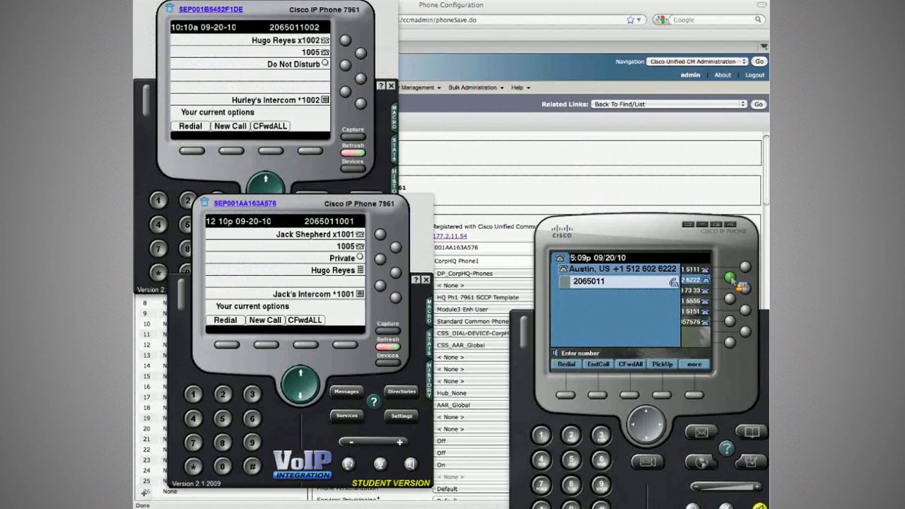
pyautogui.write('001')
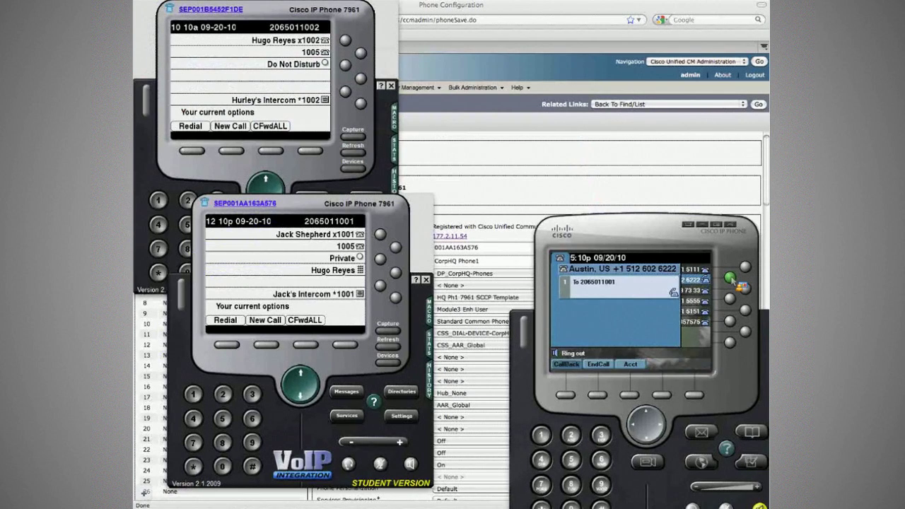
pyautogui.press('super+Tab')
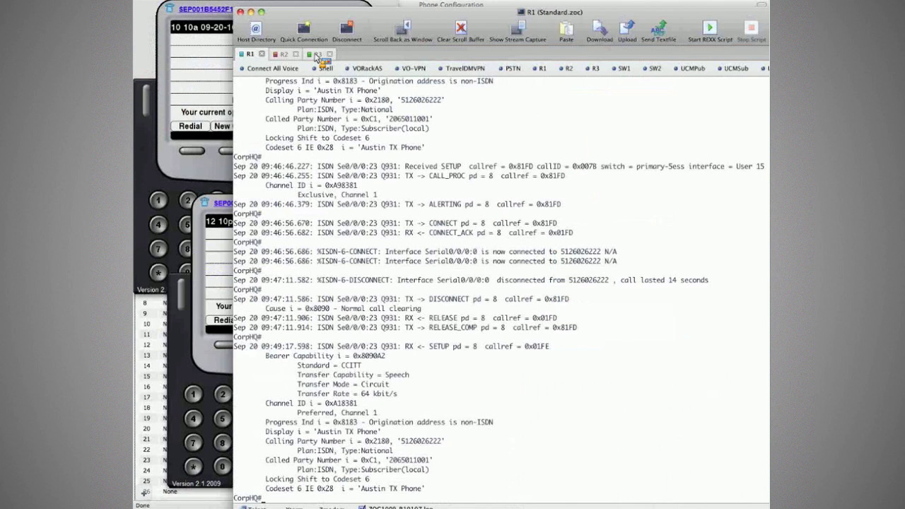
# - Highlight the Called Party Number line in R1's ISDN debug, then return to the task PDF
pyautogui.click(363, 247)
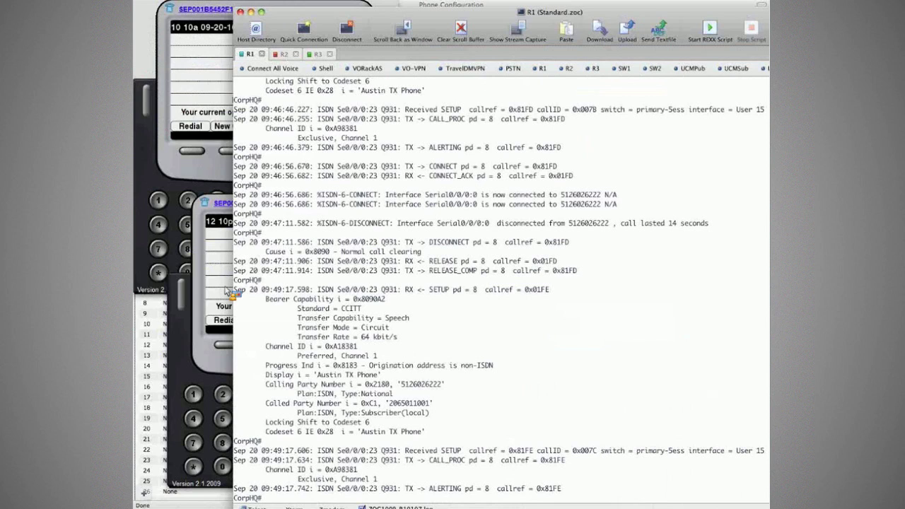
pyautogui.moveTo(433, 404); pyautogui.dragTo(389, 352)
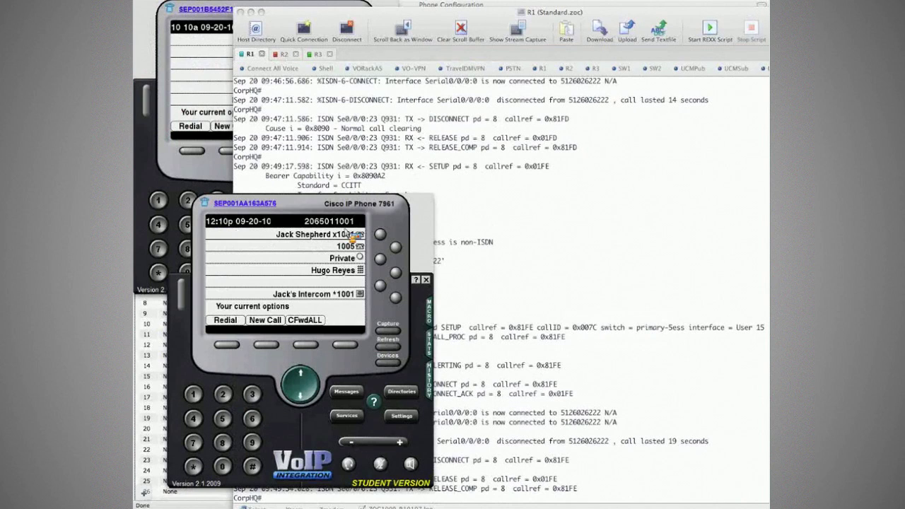
pyautogui.press('super+Tab')
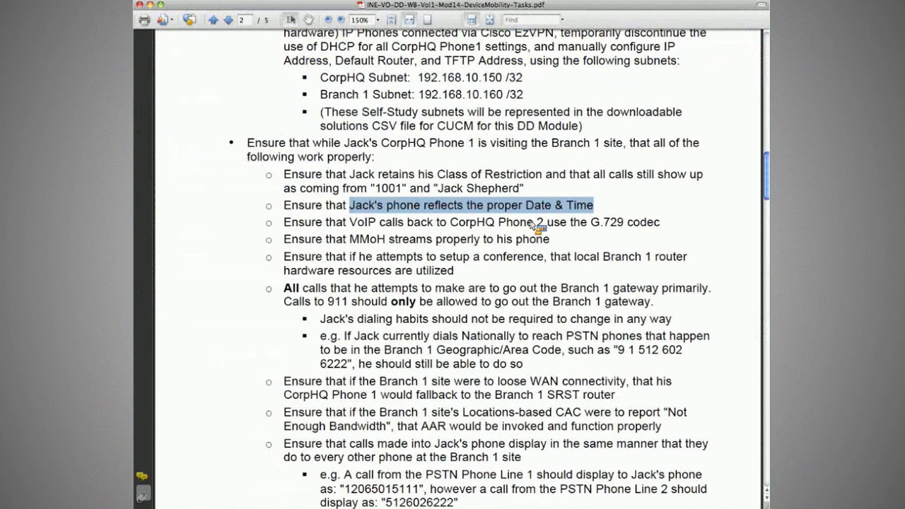
# - Highlight the G.729 codec requirement for calls to CorpHQ Phone 2, then return to the softphones
pyautogui.tripleClick(697, 230)
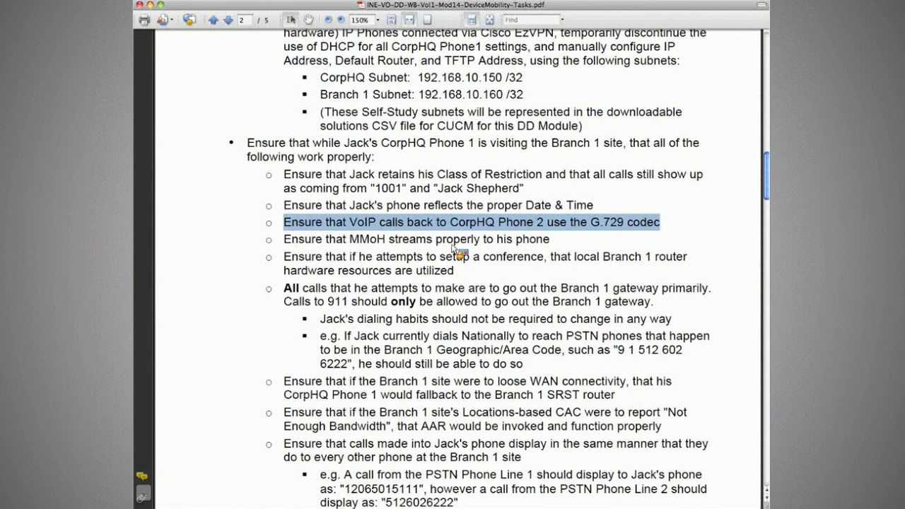
pyautogui.click(559, 244)
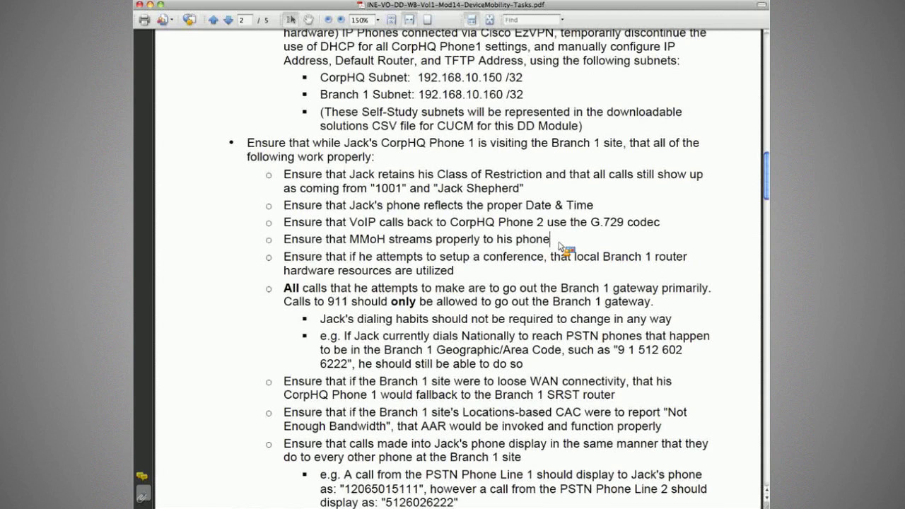
pyautogui.press('super+Tab')
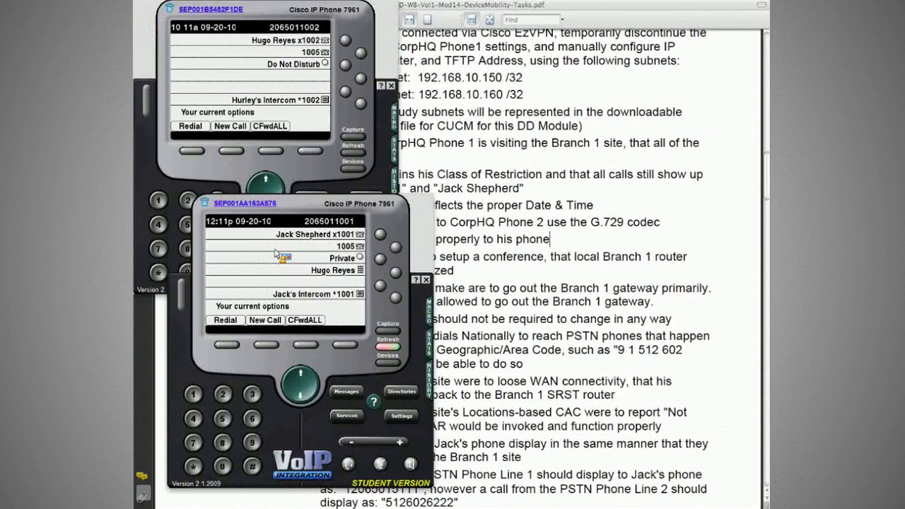
# - Dial 100 on the lower phone and switch to the Branch1 R2 router session
pyautogui.write('100')
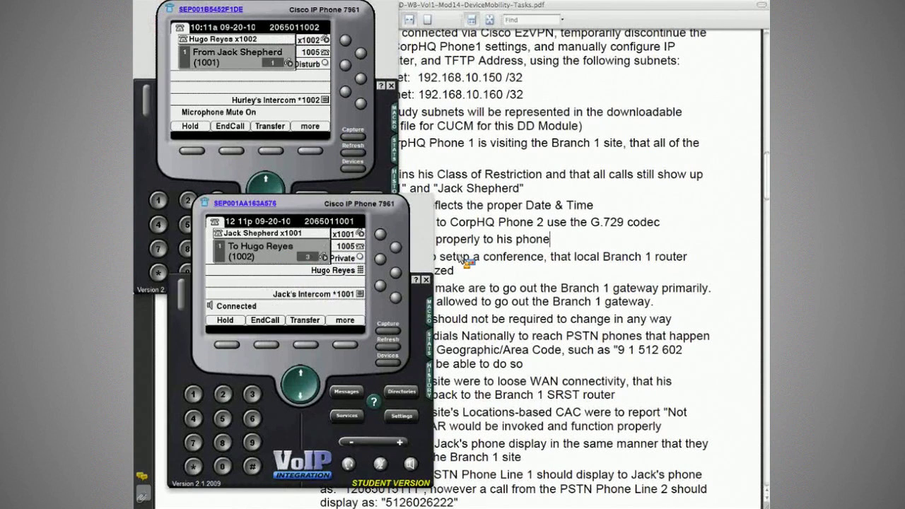
pyautogui.press('super+Tab')
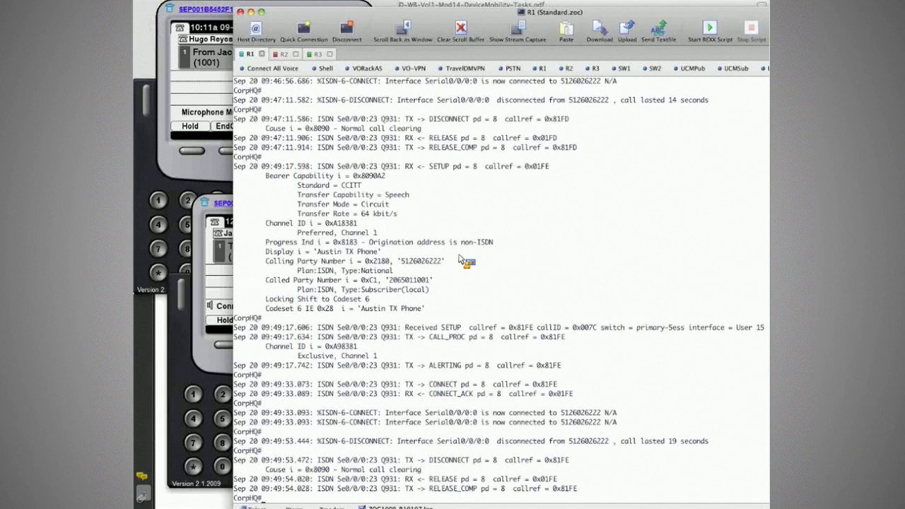
pyautogui.press('super+Right')
# - Run 'sh ip mroute' and highlight the 224.0.1.40 multicast route entry
pyautogui.write('sh')
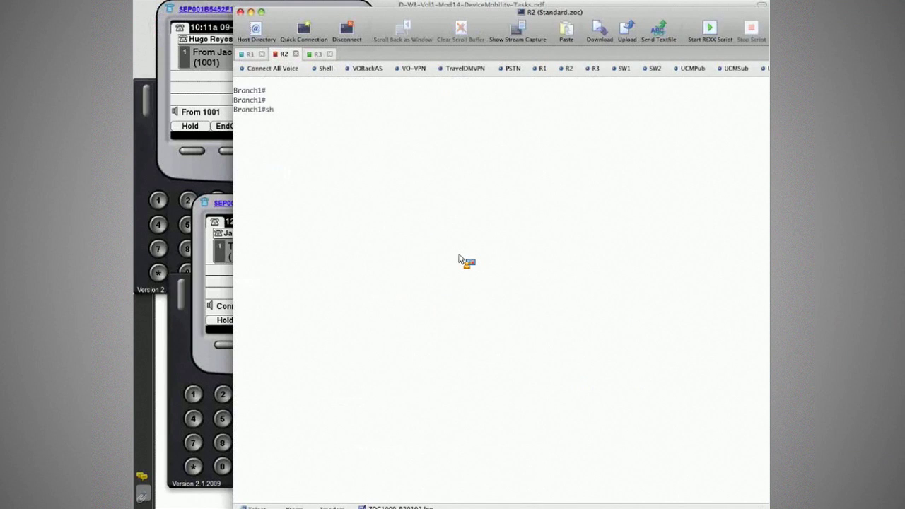
pyautogui.write(' ip mrou')
pyautogui.press('Return')
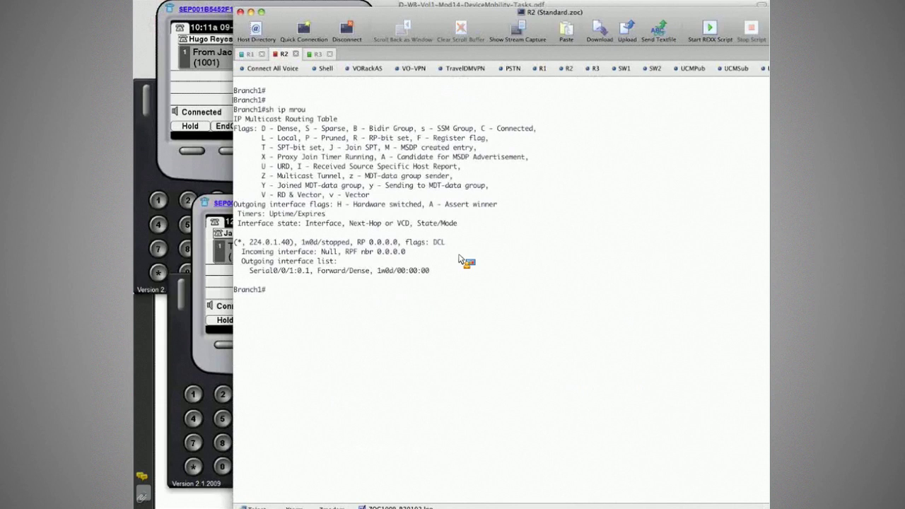
pyautogui.moveTo(449, 243); pyautogui.dragTo(243, 247)
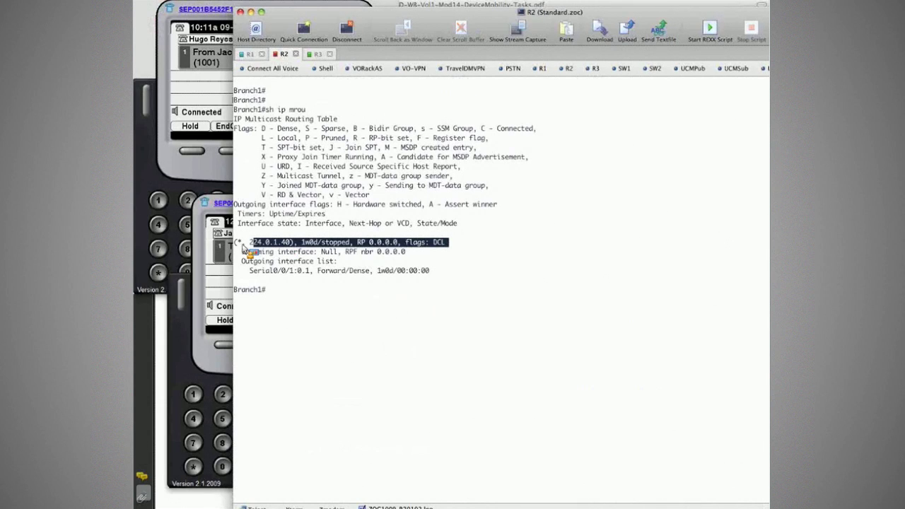
pyautogui.click(459, 255)
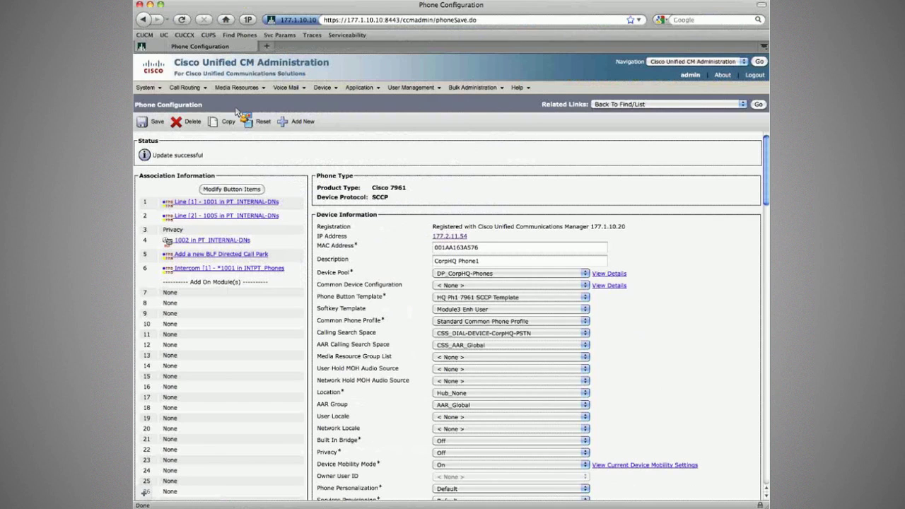
# - List all Music On Hold servers and open MOH_2 and MOH_3 configurations
pyautogui.click(236, 87)
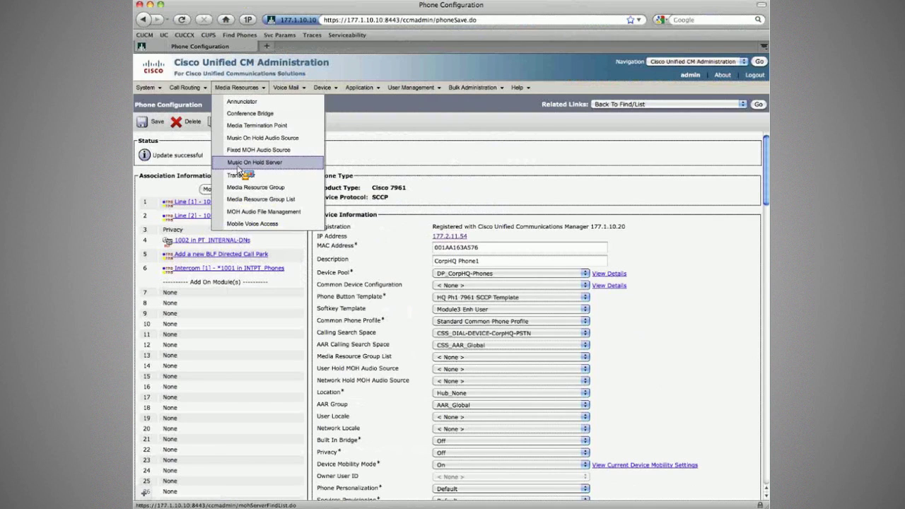
pyautogui.click(239, 165)
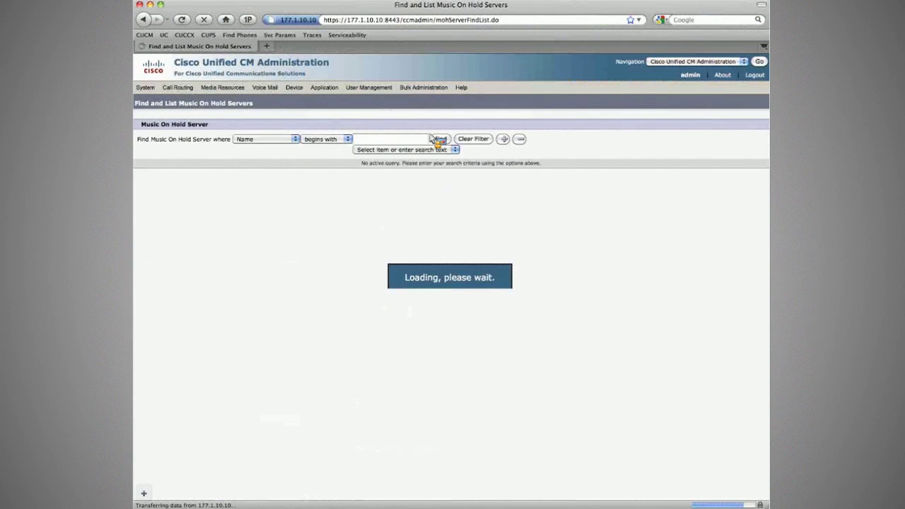
pyautogui.click(435, 138)
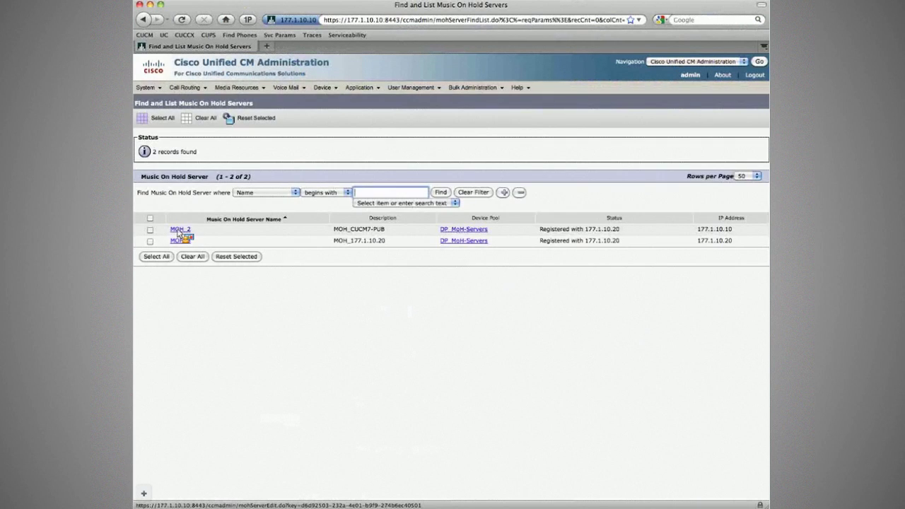
pyautogui.keyDown('super'); pyautogui.click(178, 232); pyautogui.keyUp('super')
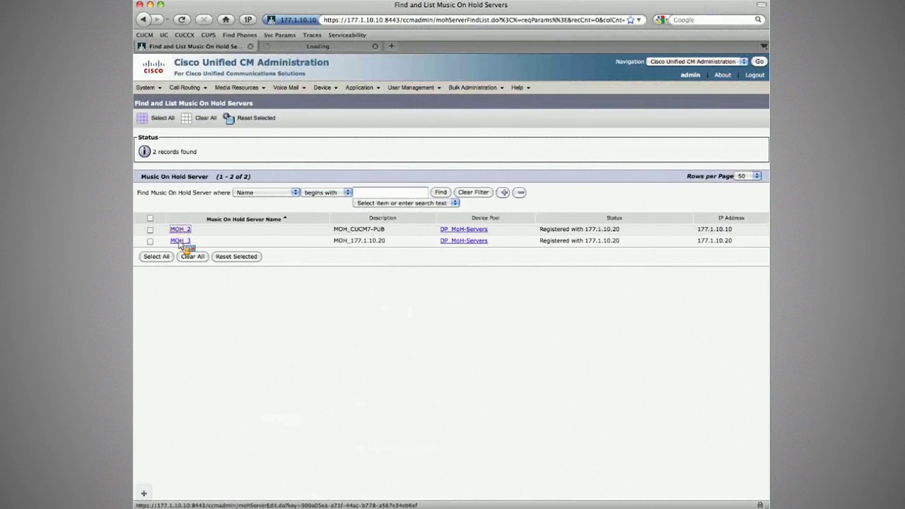
pyautogui.click(180, 241)
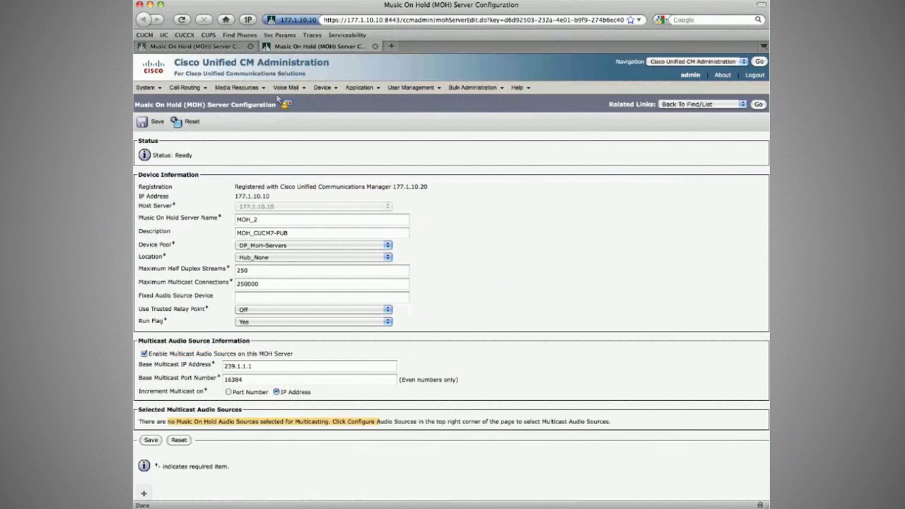
# - Allow multicasting on the sample MOH audio source and save it
pyautogui.moveTo(255, 87)
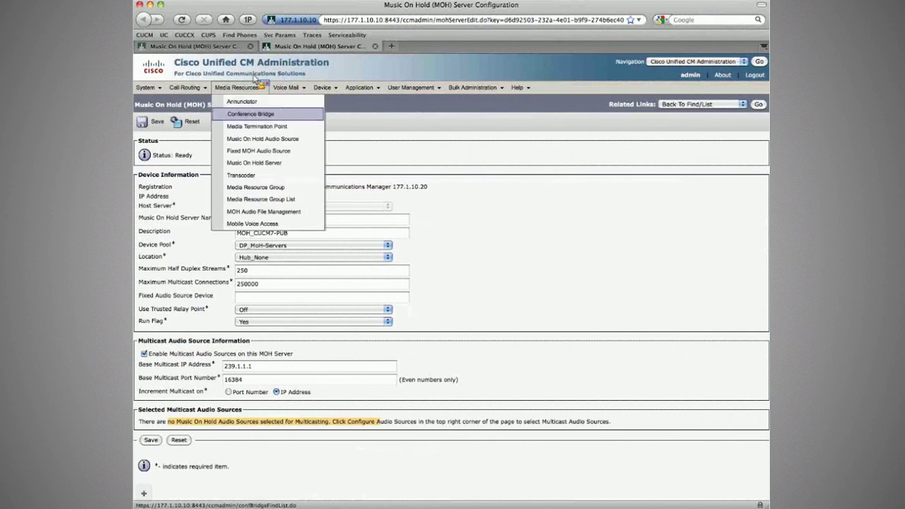
pyautogui.click(235, 139)
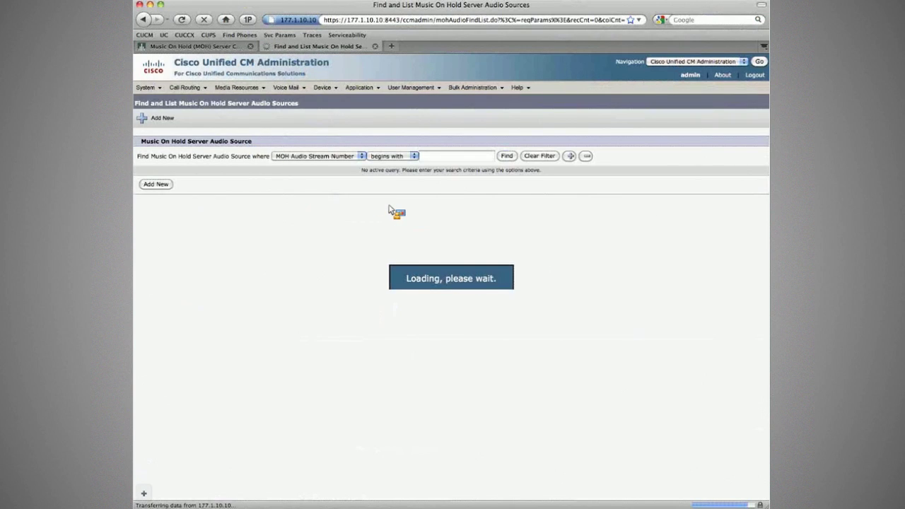
pyautogui.click(205, 220)
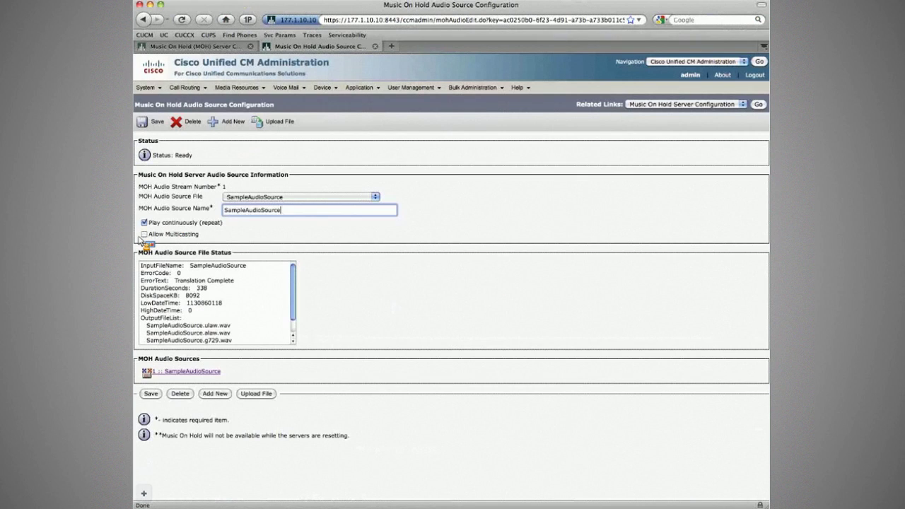
pyautogui.click(144, 234)
pyautogui.click(153, 121)
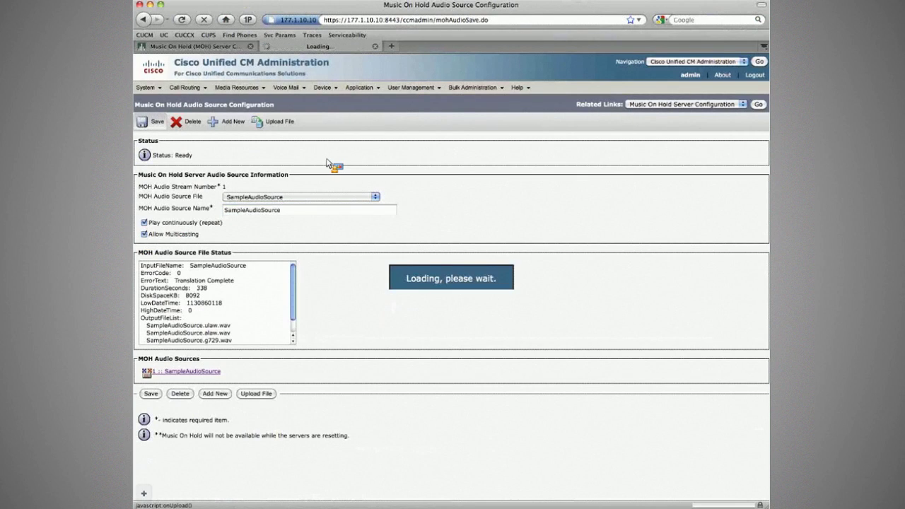
pyautogui.press('super+w')
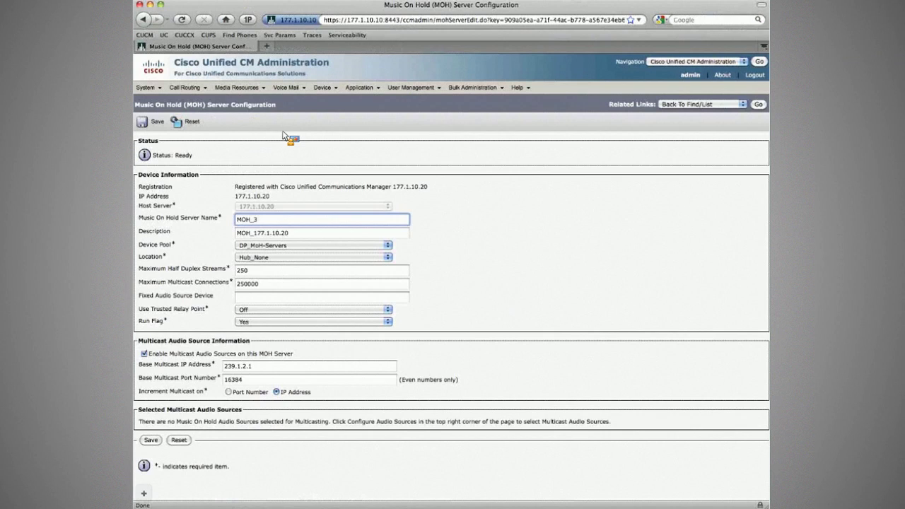
# - Set MOH_3's Max Hops to 3 and save
pyautogui.press('super+r')
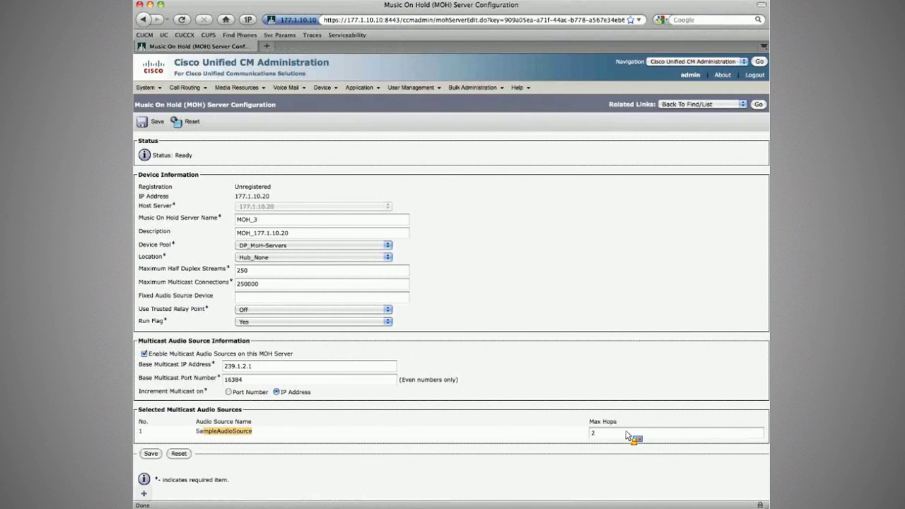
pyautogui.doubleClick(627, 436)
pyautogui.write('3')
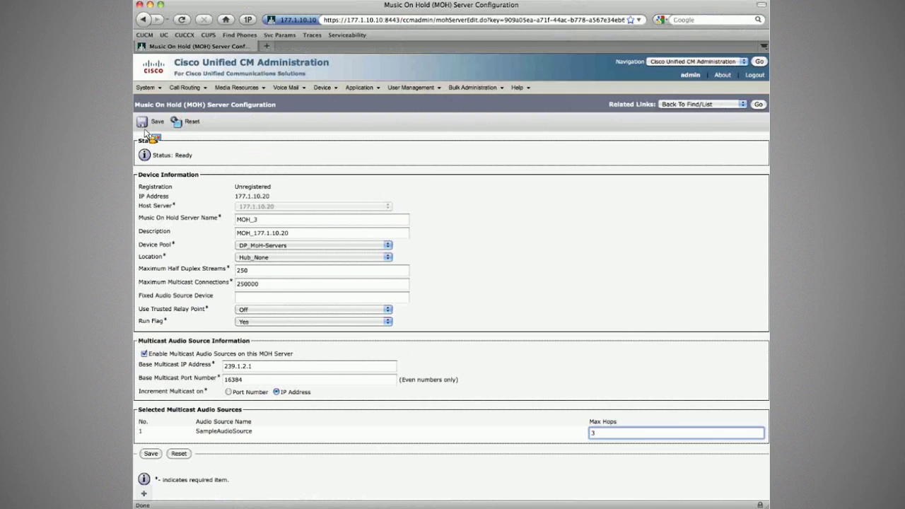
pyautogui.click(148, 123)
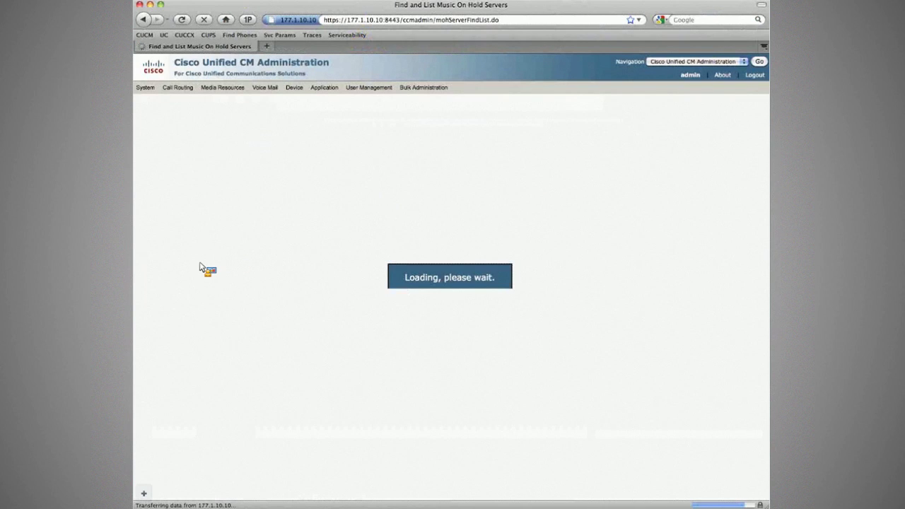
# - Set MOH_2's Max Hops to 3 and save
pyautogui.click(188, 238)
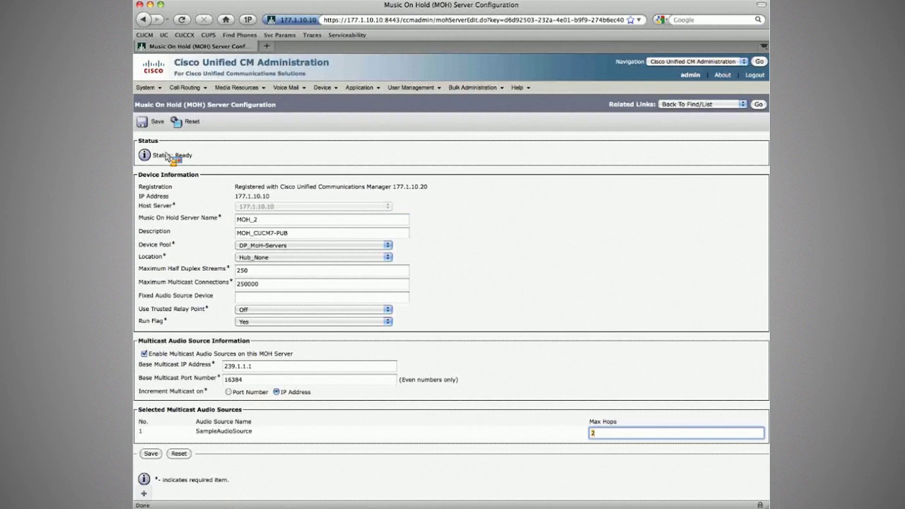
pyautogui.write('3')
pyautogui.press('Return')
pyautogui.press('Return')
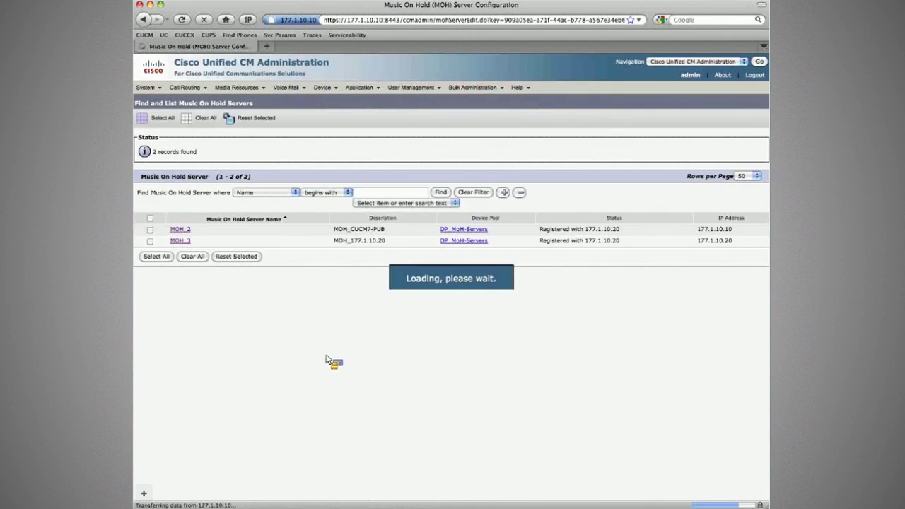
pyautogui.tripleClick(256, 367)
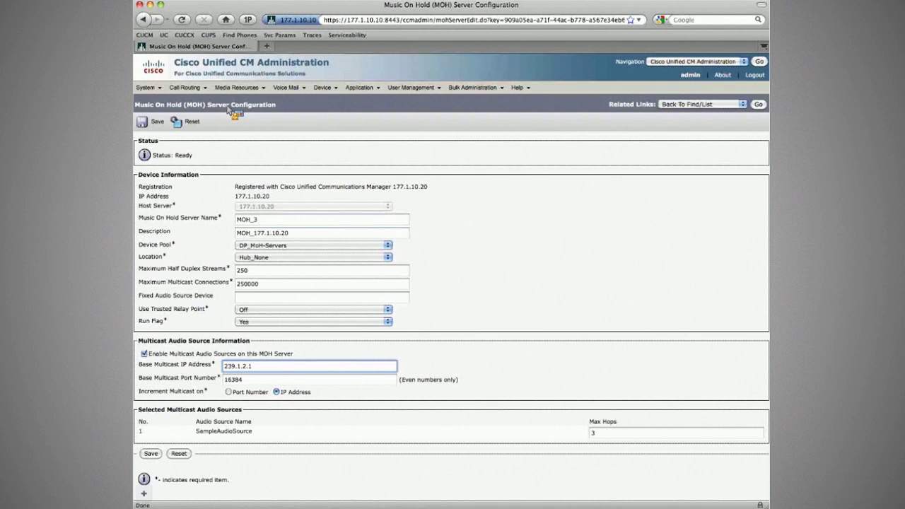
pyautogui.click(147, 87)
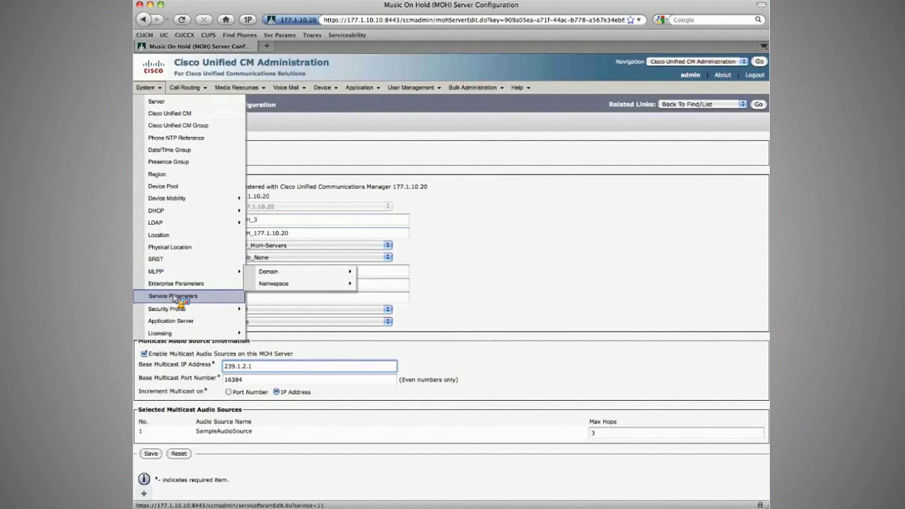
# - On server 177.1.10.10, select all MOH codecs (711 mulaw, 711 alaw, 729 Annex A) and save
pyautogui.click(173, 297)
pyautogui.click(240, 167)
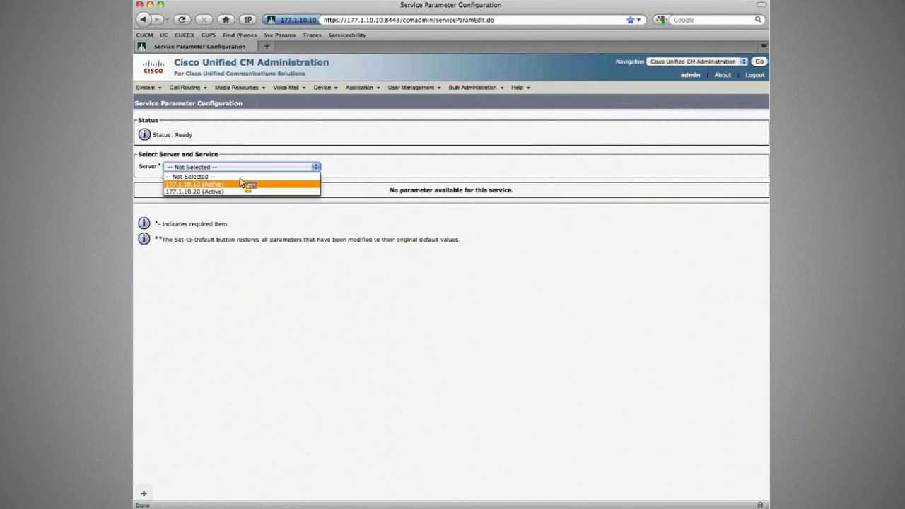
pyautogui.click(247, 182)
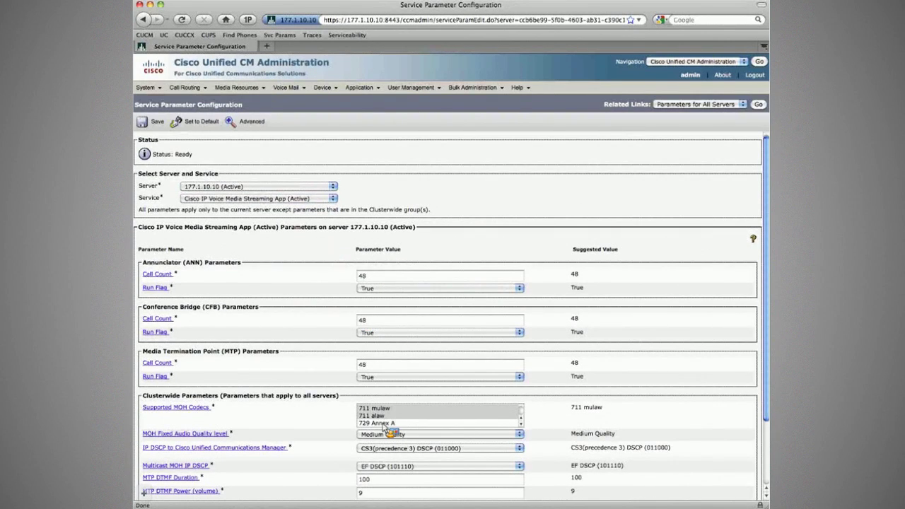
pyautogui.click(381, 423)
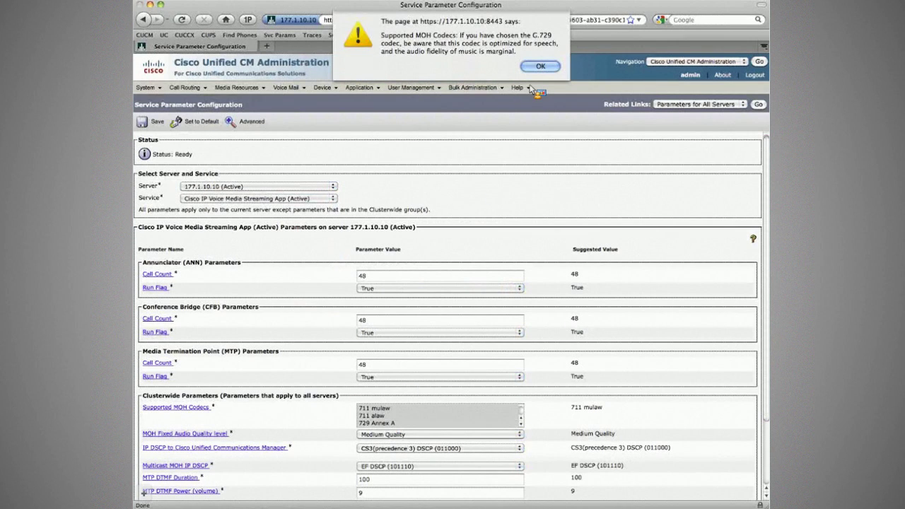
pyautogui.click(541, 66)
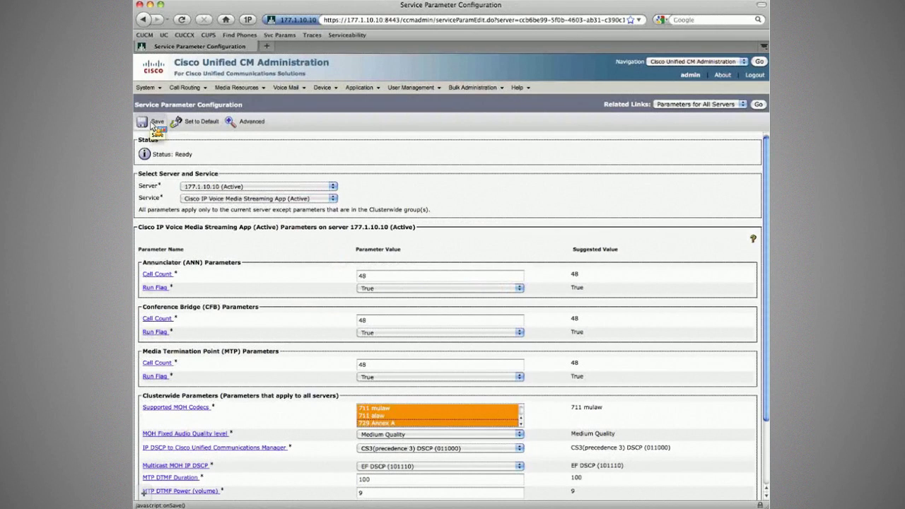
pyautogui.click(153, 124)
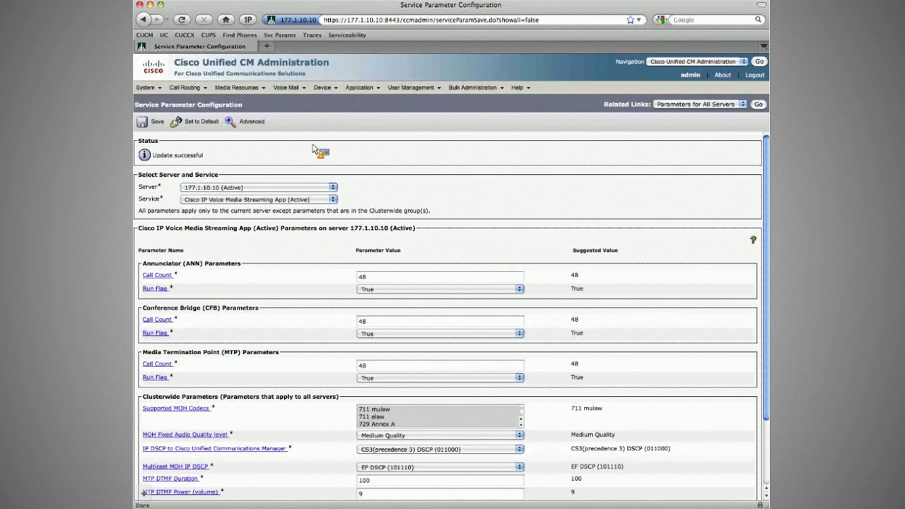
pyautogui.moveTo(258, 91)
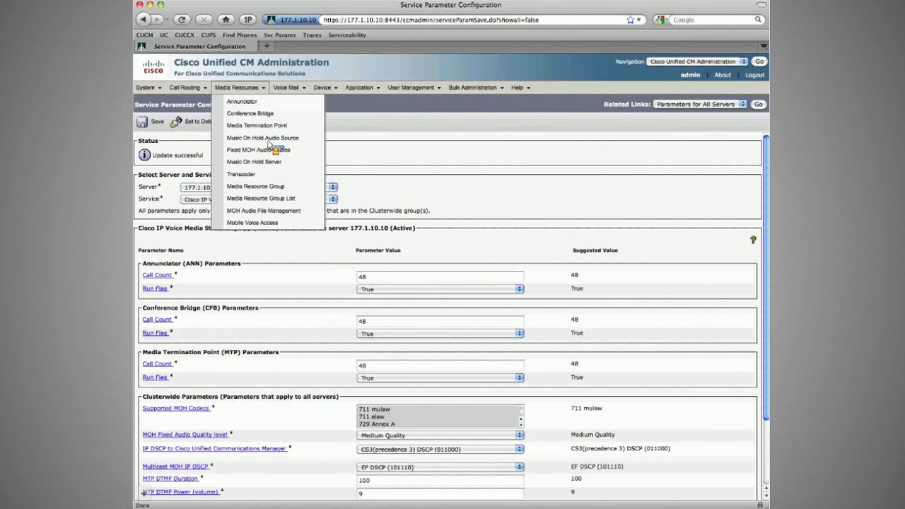
# - In MRGL_Branch1-Devices, replace the unicast MOH groups with MRG_Sub-SW-MMoH and MRG_Pub-SW-MMoH
pyautogui.click(263, 187)
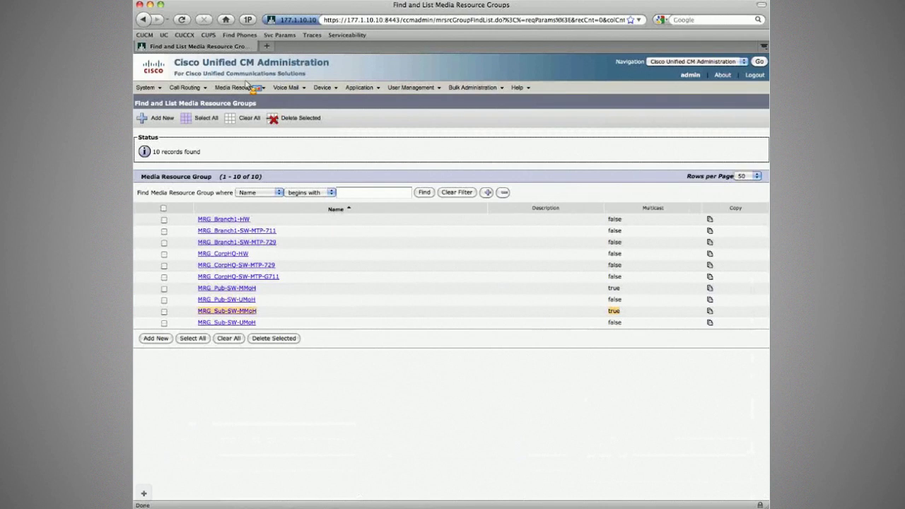
pyautogui.click(259, 176)
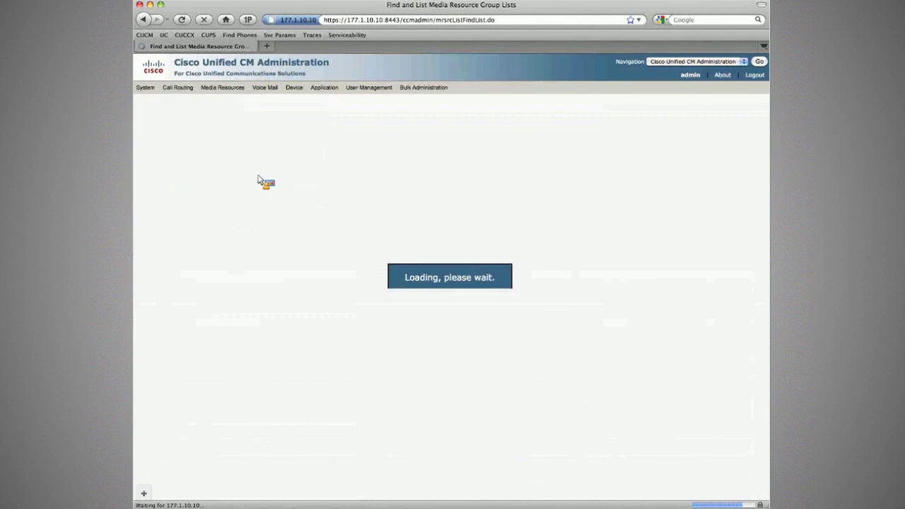
pyautogui.click(272, 220)
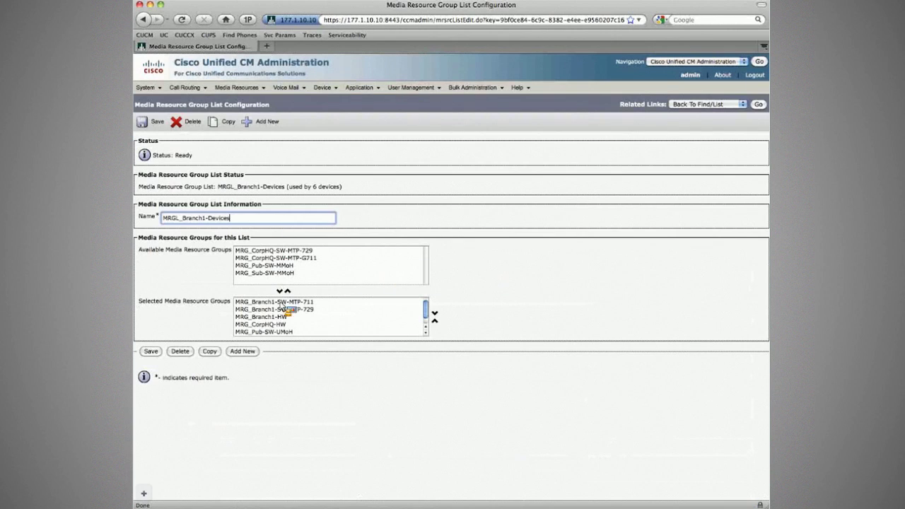
pyautogui.click(290, 331)
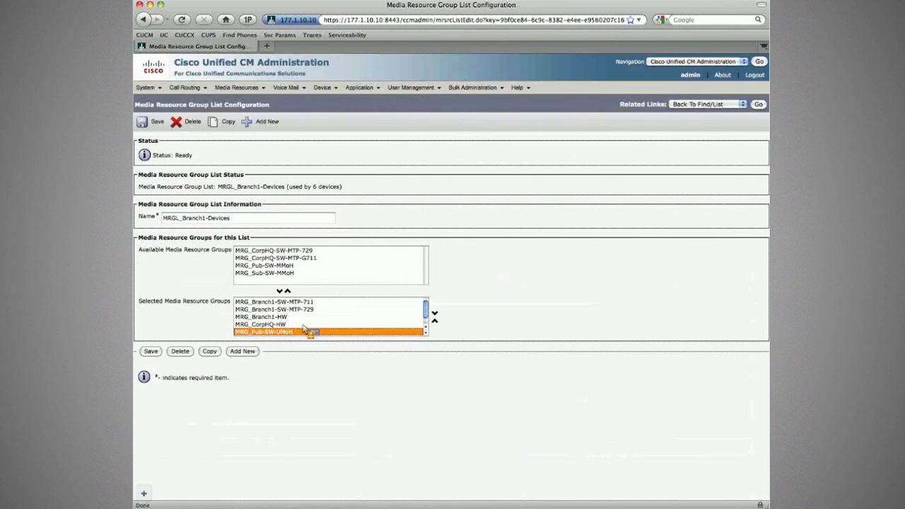
pyautogui.moveTo(322, 329); pyautogui.dragTo(290, 287)
pyautogui.click(288, 290)
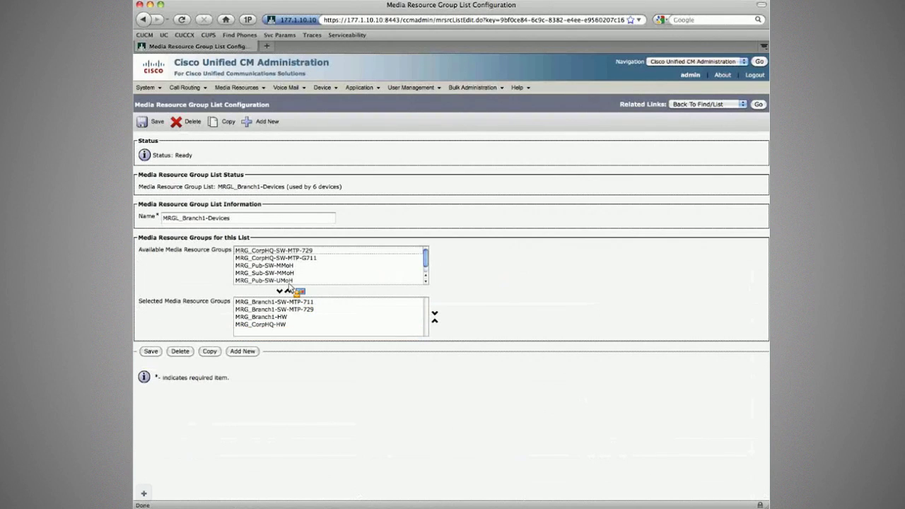
pyautogui.moveTo(263, 265); pyautogui.dragTo(284, 330)
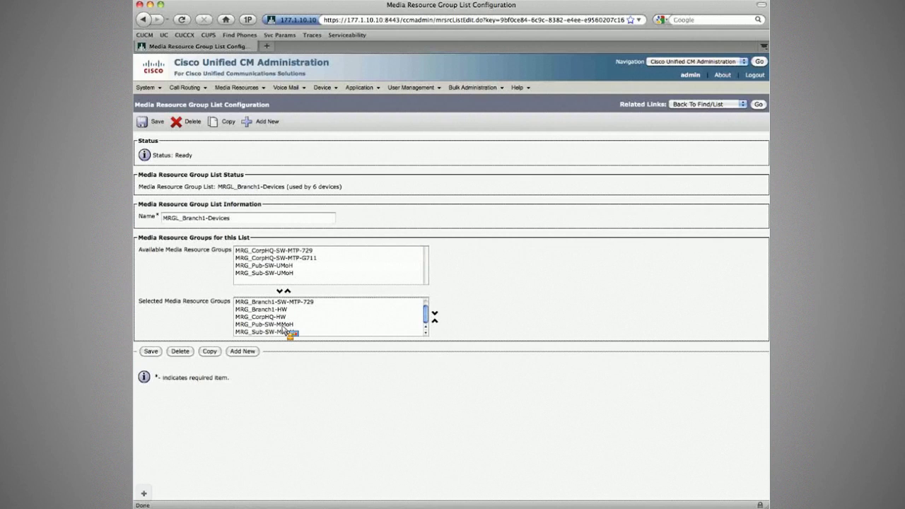
# - Place MRG_Sub-SW-MMoH above MRG_Pub-SW-MMoH, save, and return to the MRGL list
pyautogui.click(284, 331)
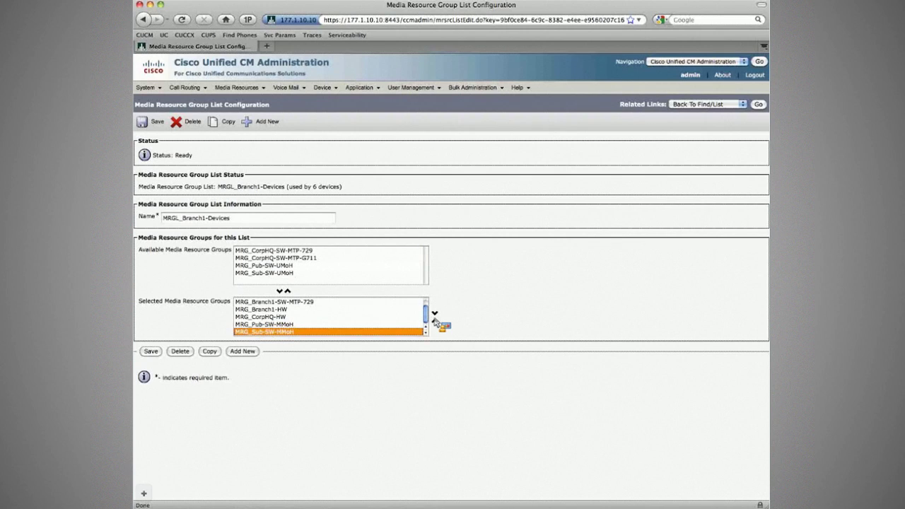
pyautogui.click(434, 321)
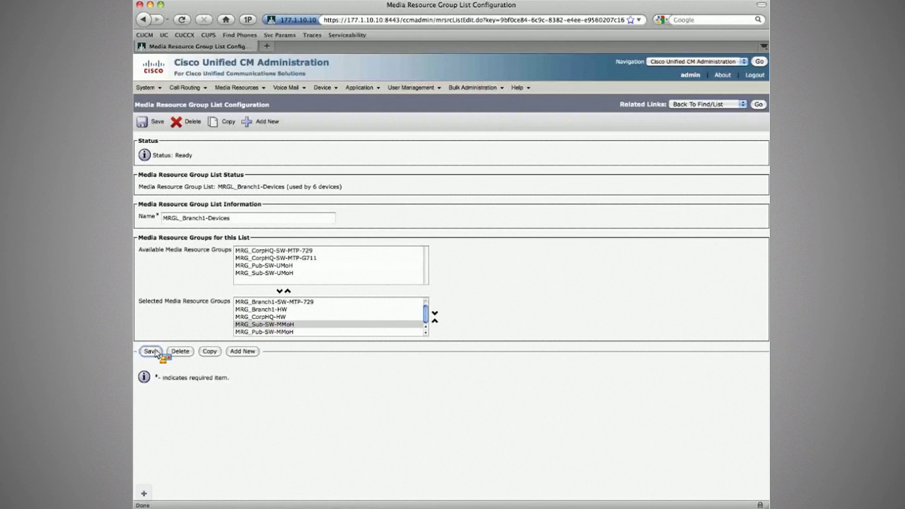
pyautogui.click(151, 352)
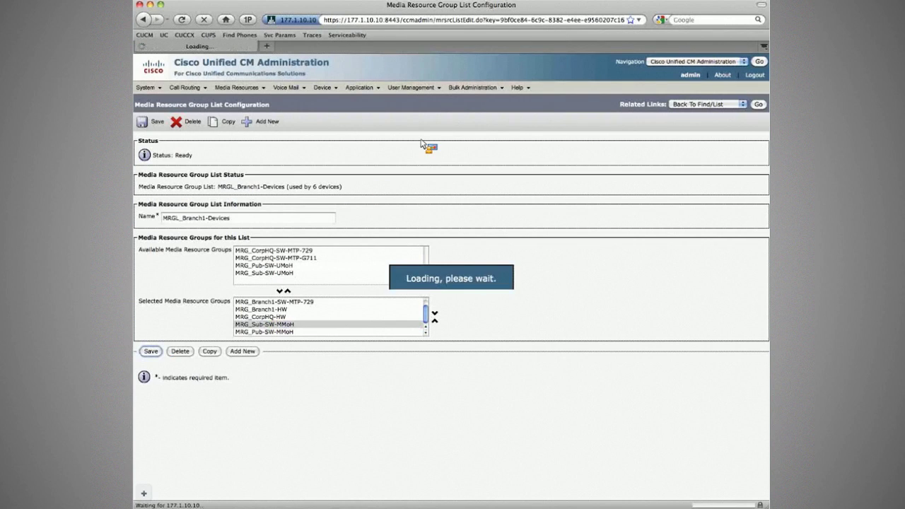
pyautogui.click(759, 105)
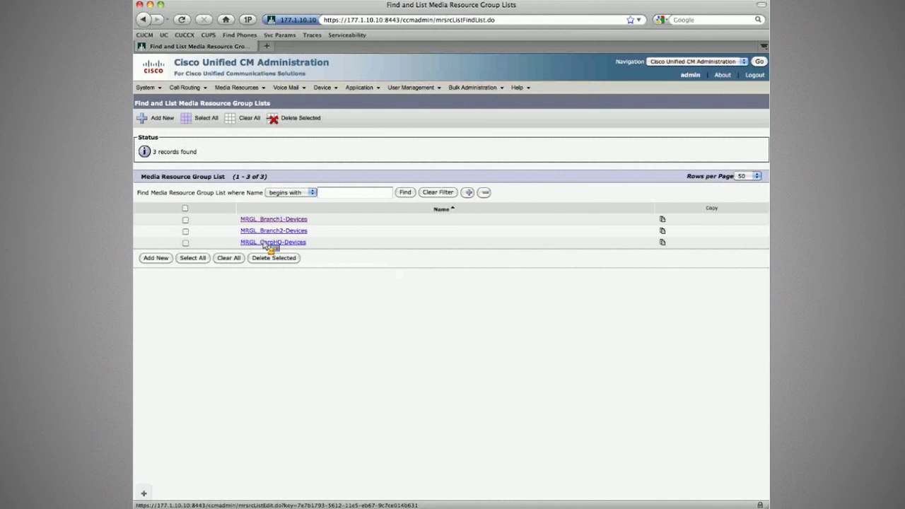
# - Reorder MRGL_CorpHQ-Devices with MRG_Pub-SW-MMoH above MRG_Sub-SW-MMoH and save it
pyautogui.click(269, 242)
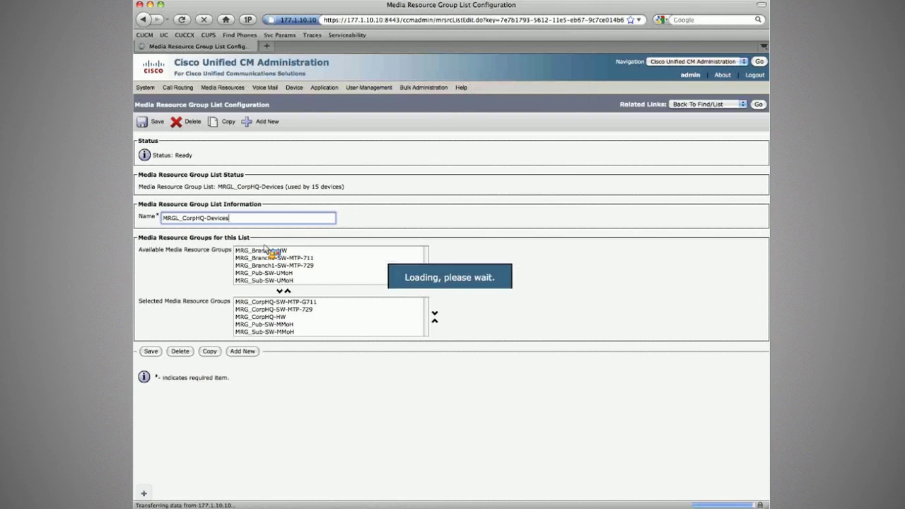
pyautogui.click(283, 331)
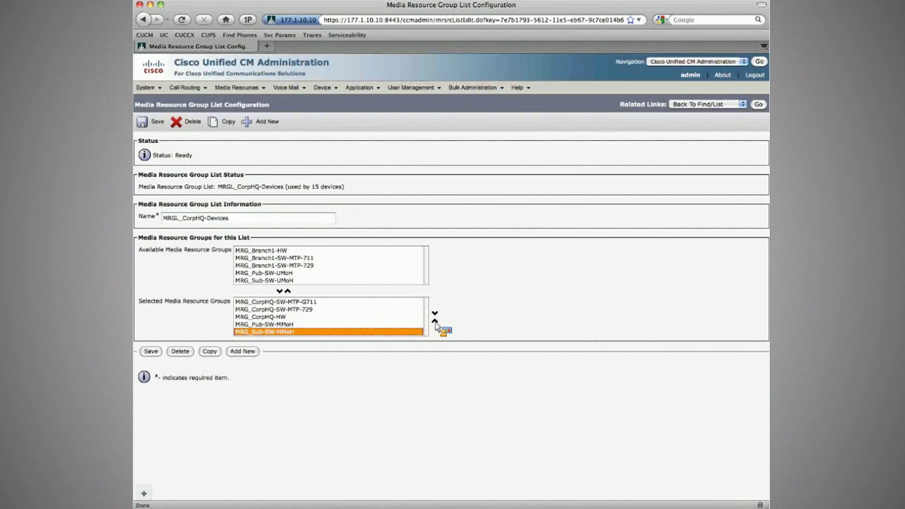
pyautogui.click(435, 322)
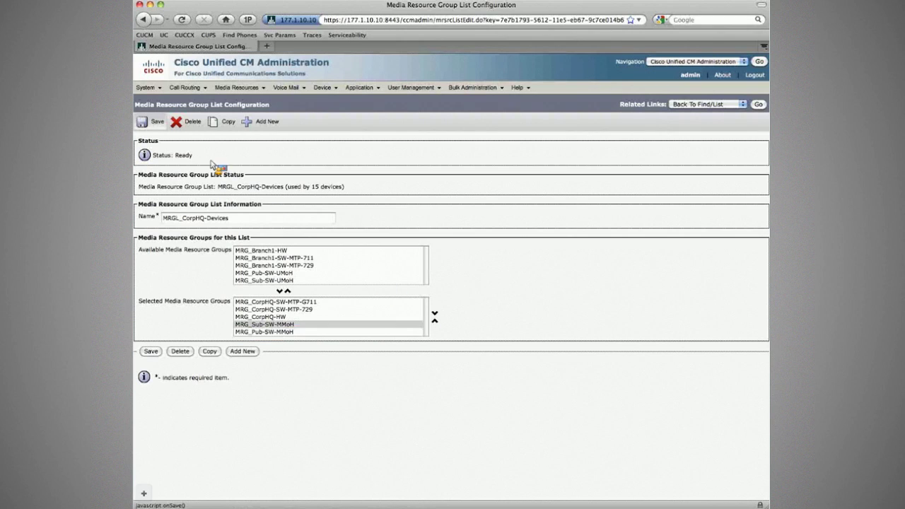
pyautogui.click(157, 123)
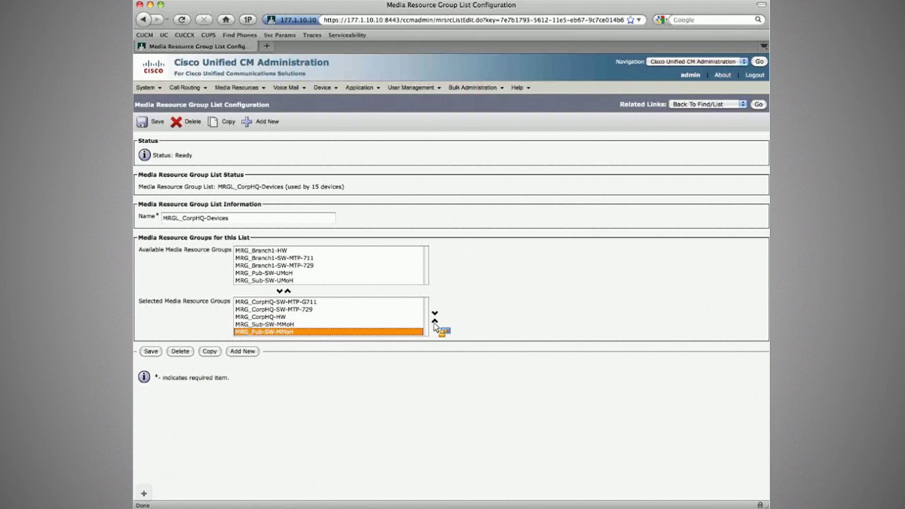
pyautogui.click(153, 122)
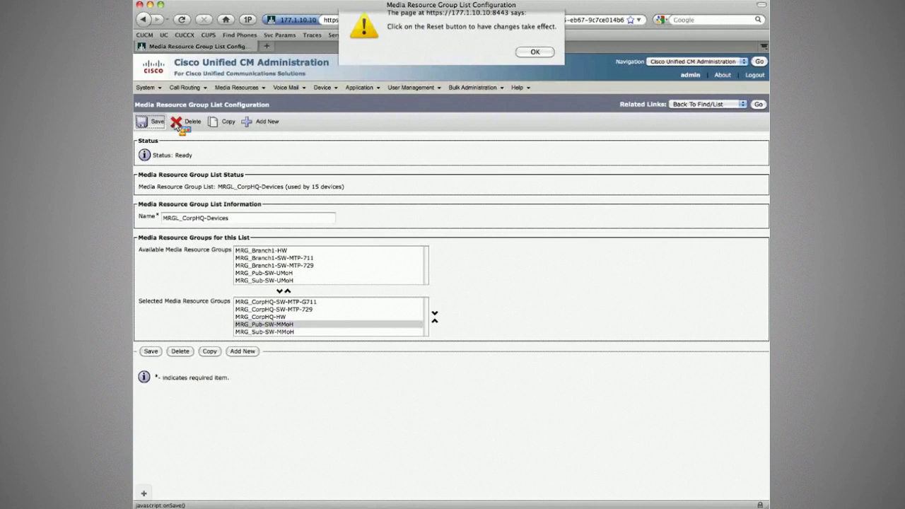
pyautogui.press('Return')
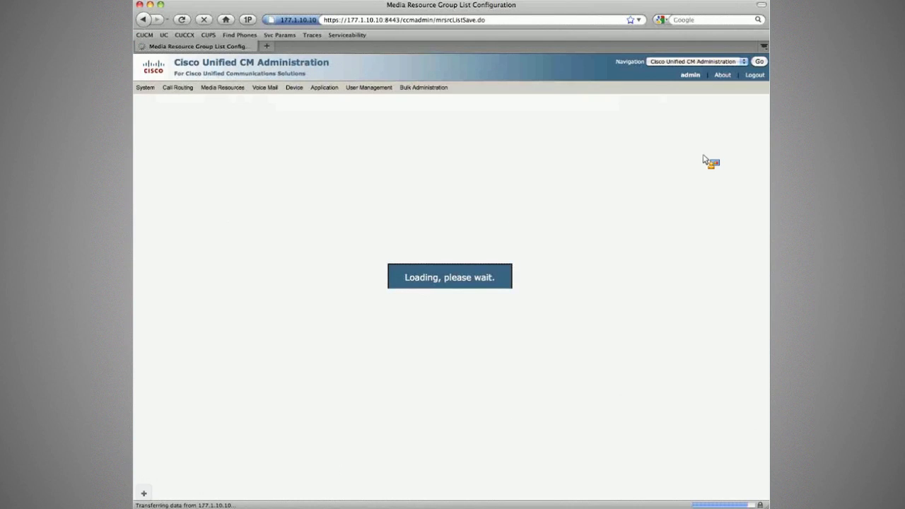
pyautogui.click(757, 99)
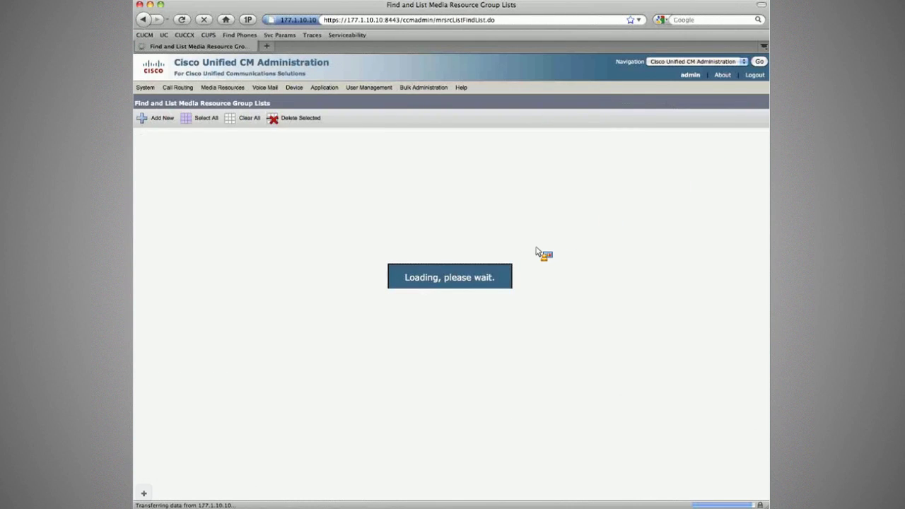
# - Review MRGL_Branch2-Devices, then switch to the router terminal
pyautogui.click(273, 242)
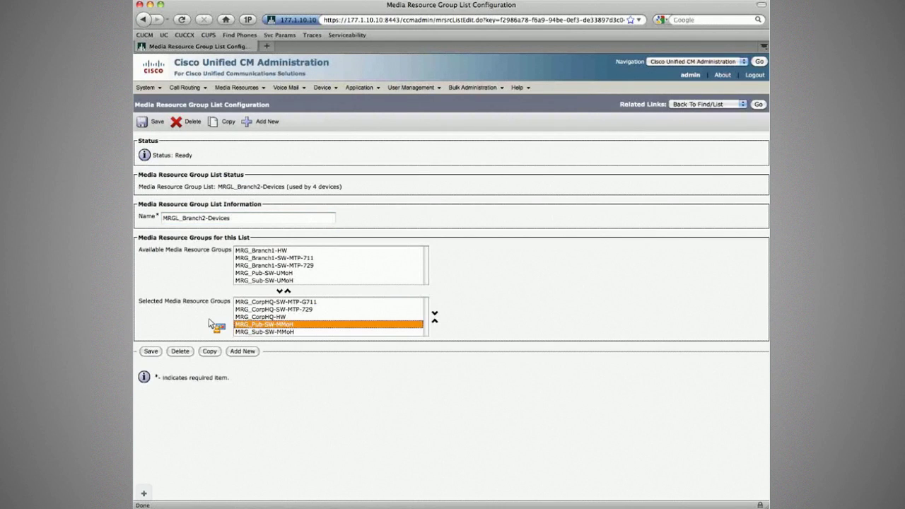
pyautogui.click(209, 322)
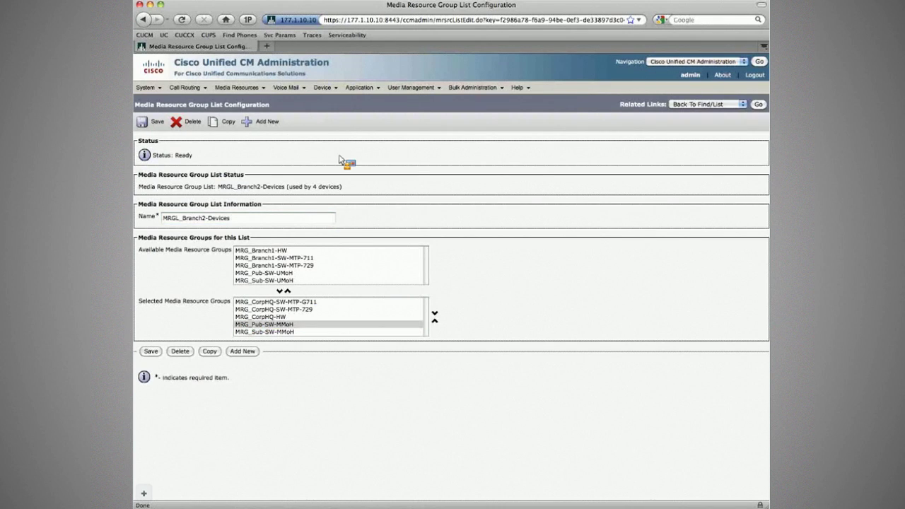
pyautogui.press('super+Tab')
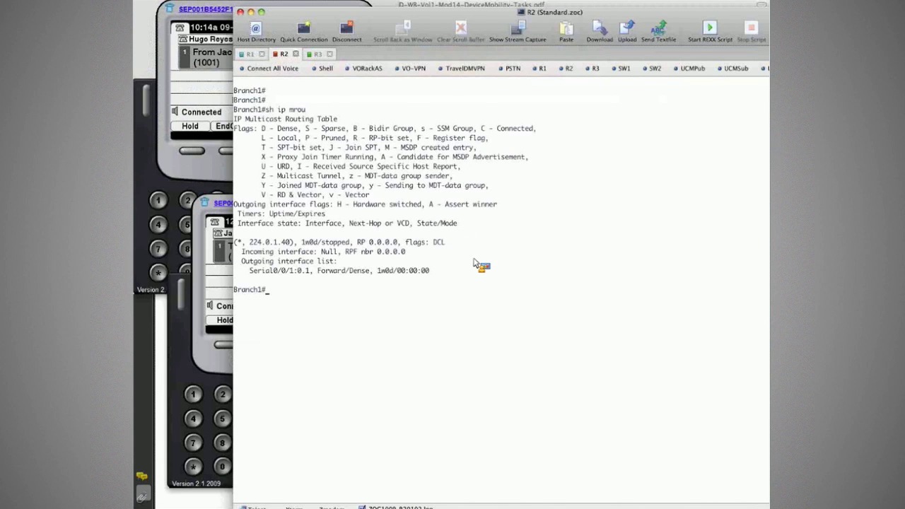
# - Rerun 'sh ip mroute' on Branch1 and copy the group address 239.1.1.3
pyautogui.press('Up')
pyautogui.press('Return')
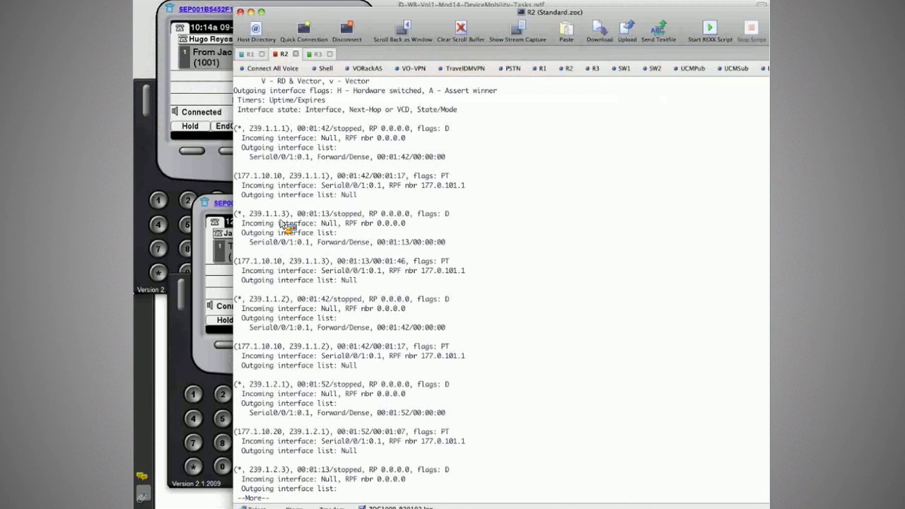
pyautogui.doubleClick(281, 216)
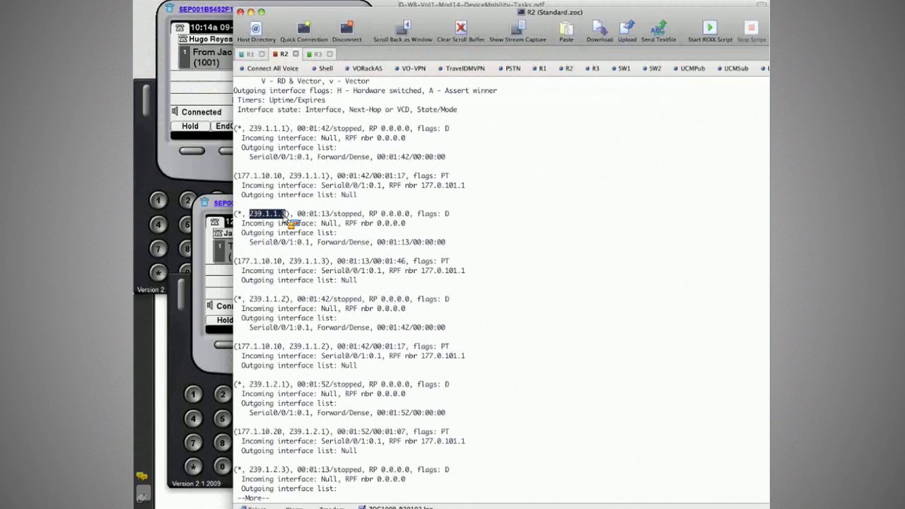
pyautogui.press('super+c')
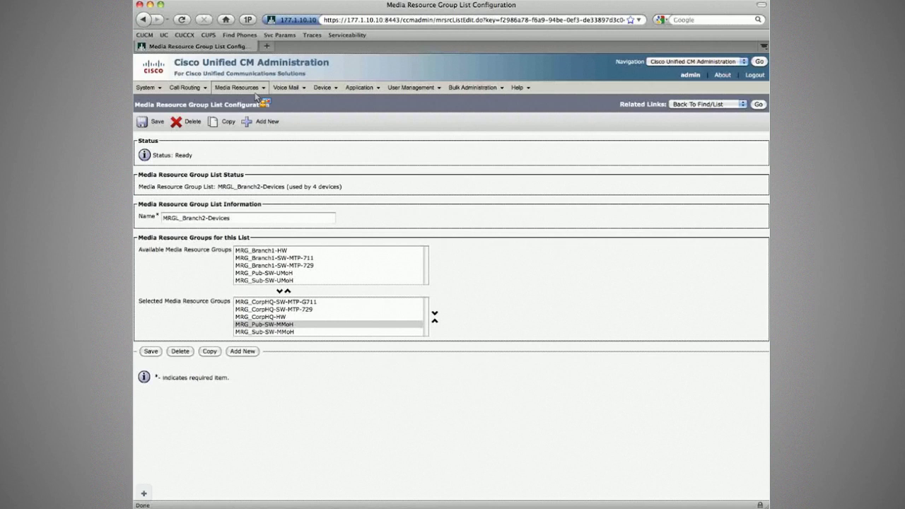
# - Open music on hold audio source 1, SampleAudioSource, from Media Resources
pyautogui.moveTo(248, 89)
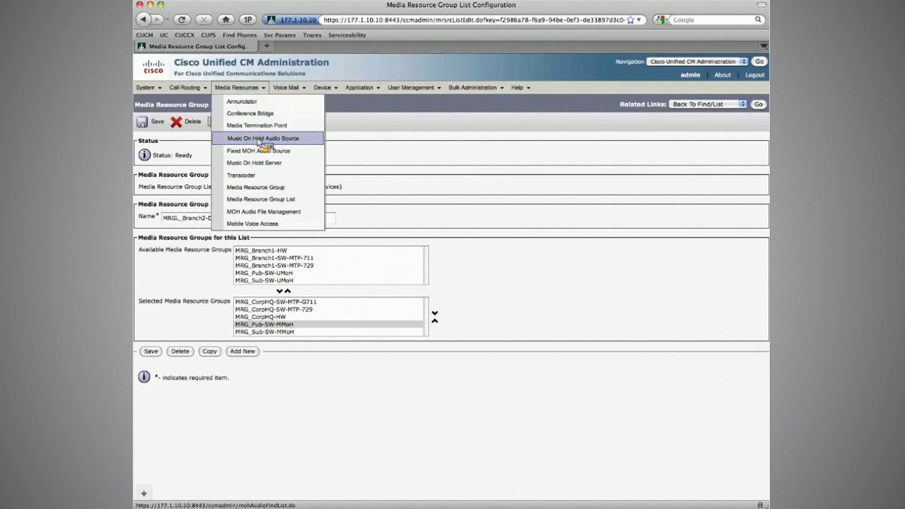
pyautogui.click(259, 139)
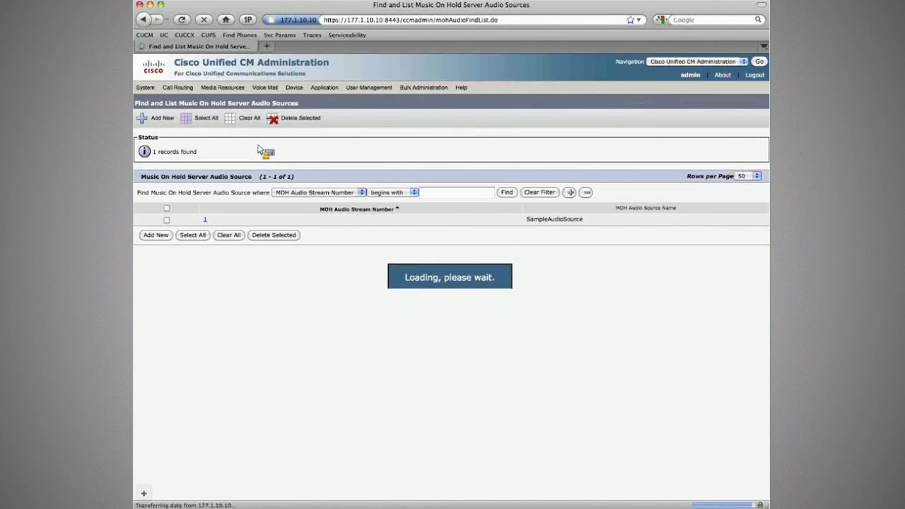
pyautogui.click(206, 220)
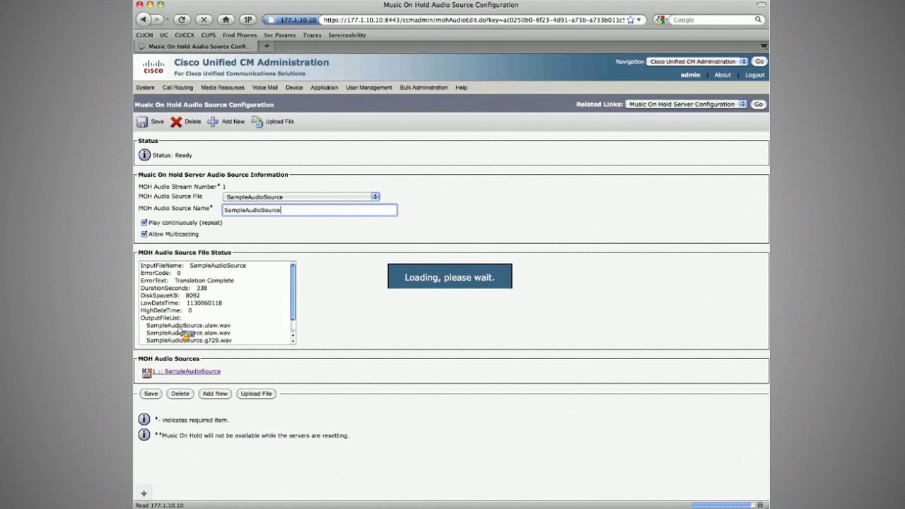
# - Review the ulaw, g729, alaw and wb output audio files of SampleAudioSource
pyautogui.click(183, 326)
pyautogui.scroll(-1, 219, 325)
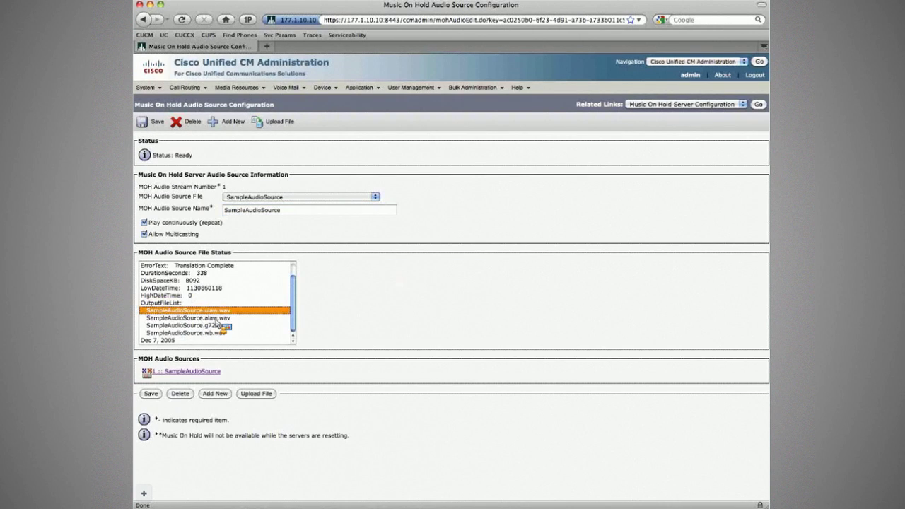
pyautogui.click(216, 325)
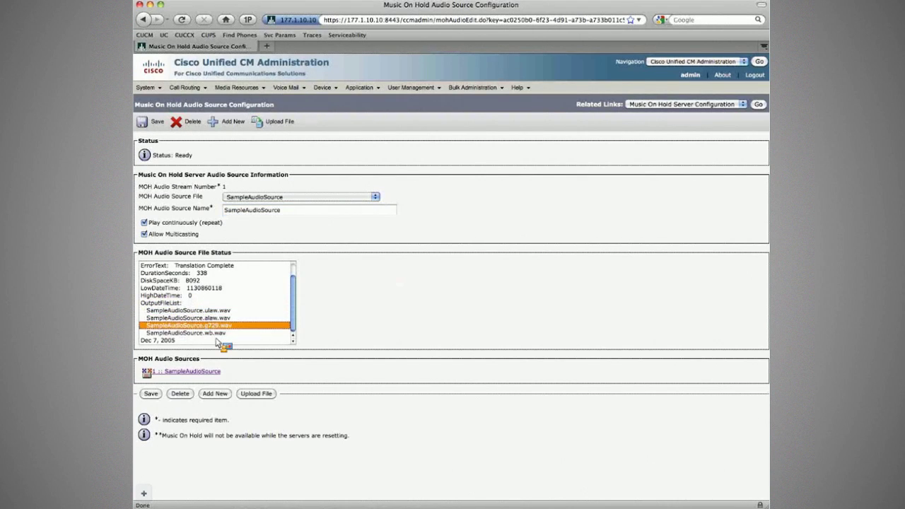
pyautogui.click(215, 319)
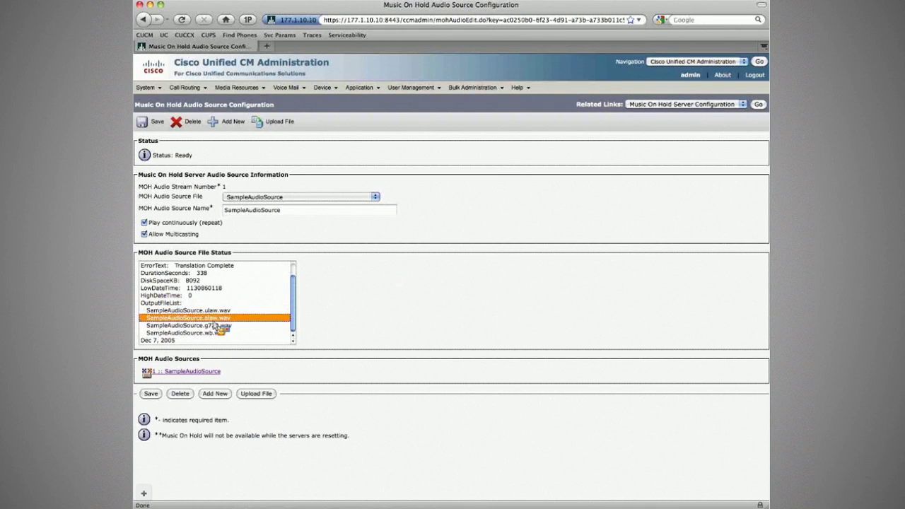
pyautogui.click(212, 332)
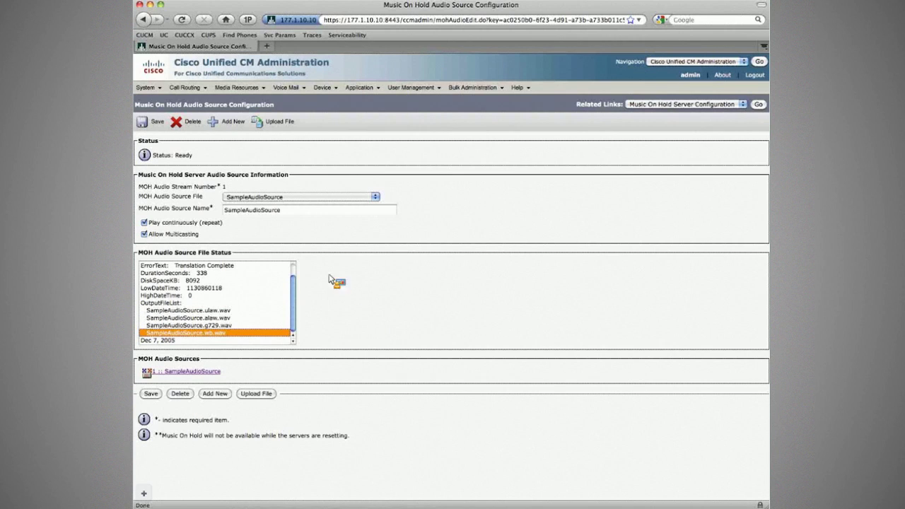
pyautogui.press('Up')
pyautogui.press('Up')
pyautogui.press('Up')
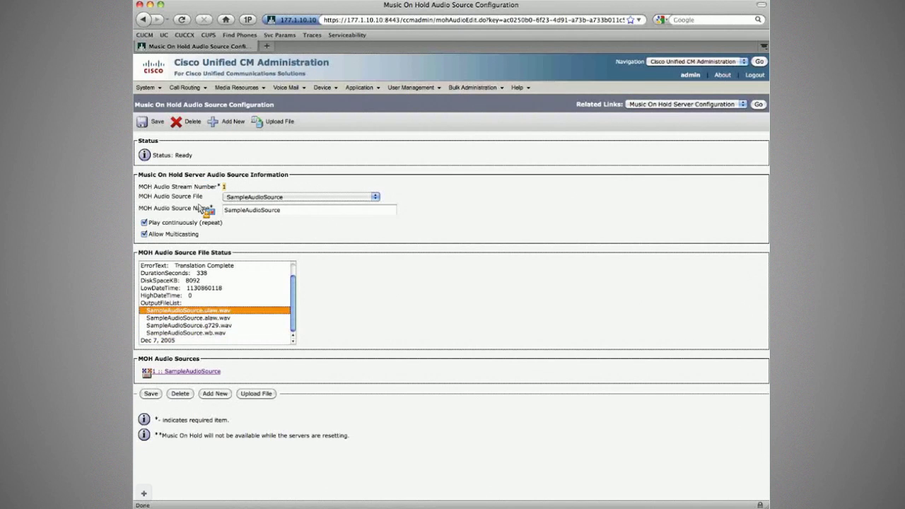
pyautogui.press('super+Tab')
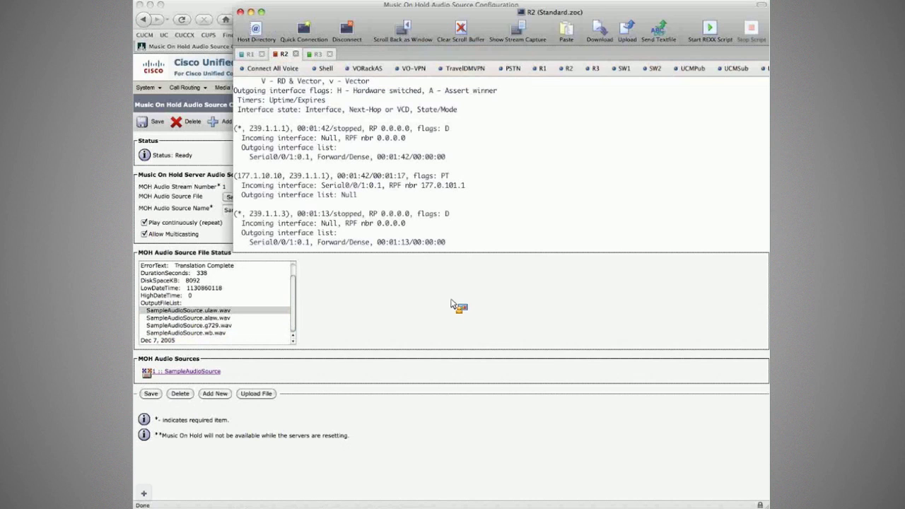
# - Mark the 177.1.10.10 and 239.1.2.3 mroute entries and their Null outgoing interface
pyautogui.moveTo(328, 262); pyautogui.dragTo(238, 269)
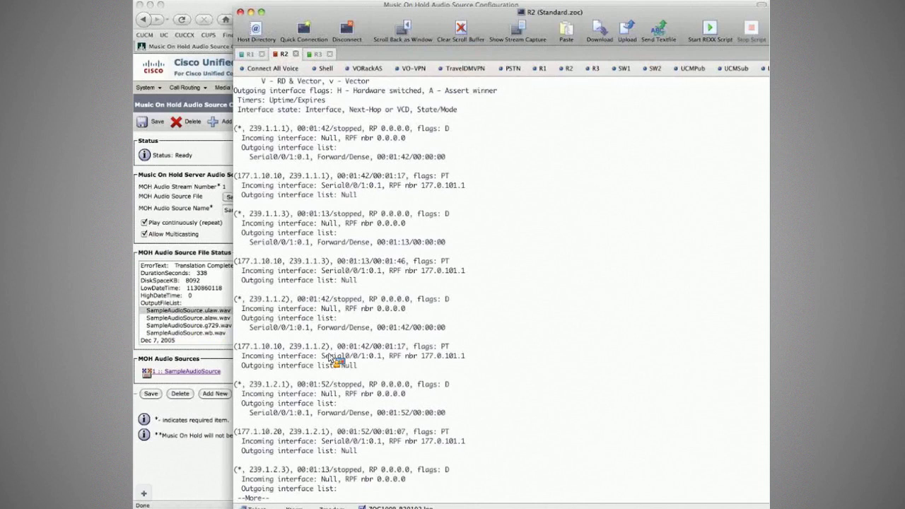
pyautogui.press('space')
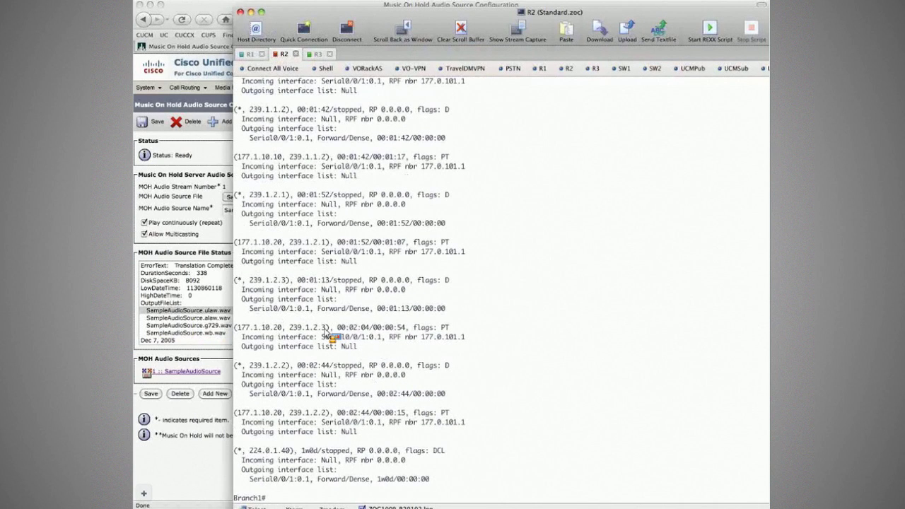
pyautogui.moveTo(327, 333); pyautogui.dragTo(262, 333)
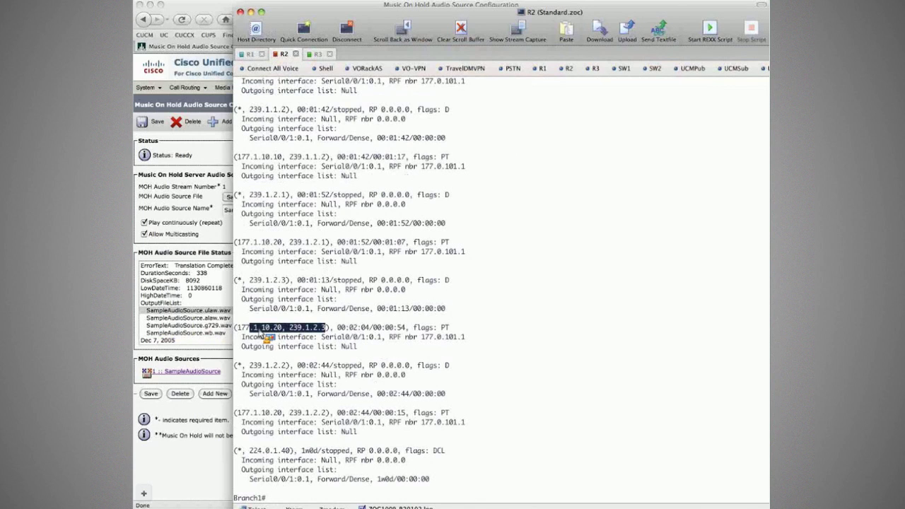
pyautogui.press('super+c')
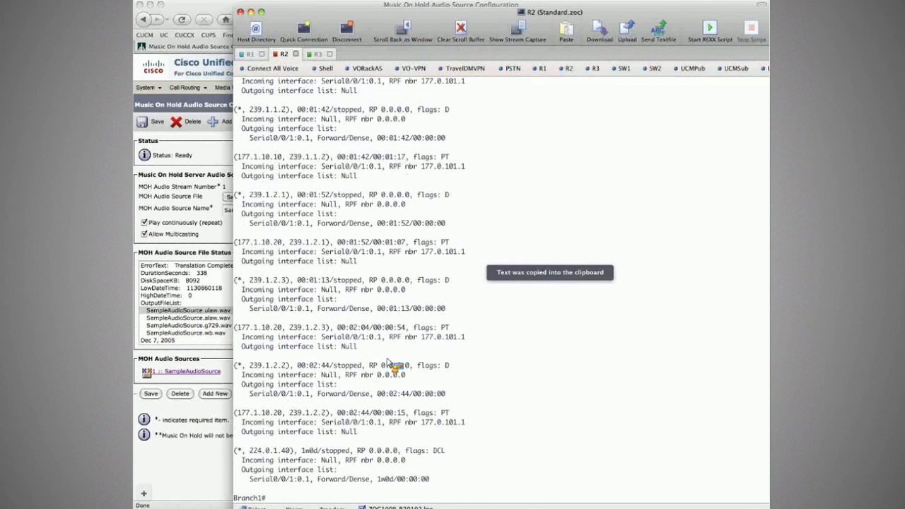
pyautogui.moveTo(361, 347); pyautogui.dragTo(242, 348)
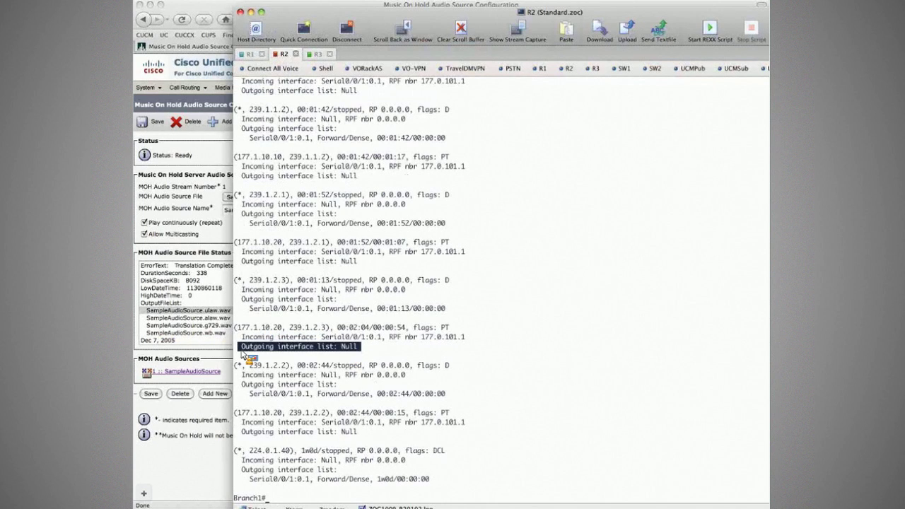
pyautogui.moveTo(360, 348); pyautogui.dragTo(341, 348)
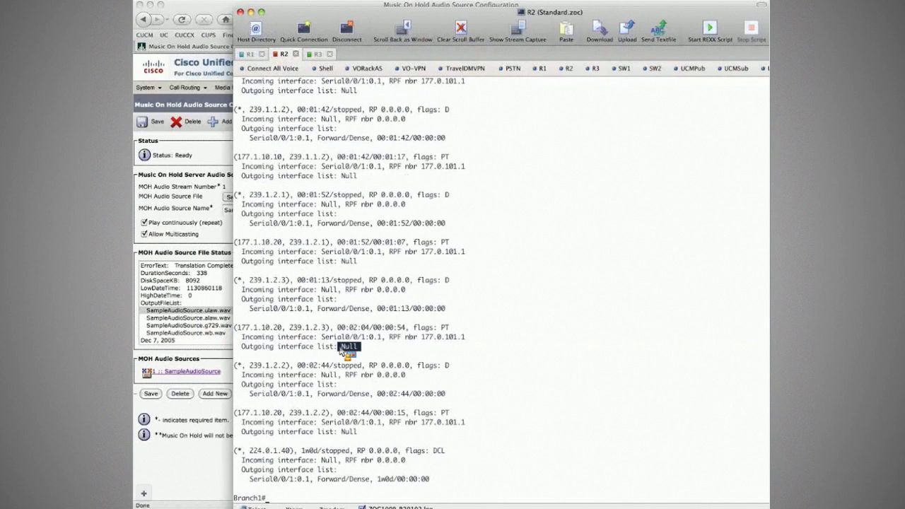
# - Show Branch1's multicast config and ccm-manager lines, copying the music-on-hold line
pyautogui.press('Return')
pyautogui.press('Return')
pyautogui.press('Return')
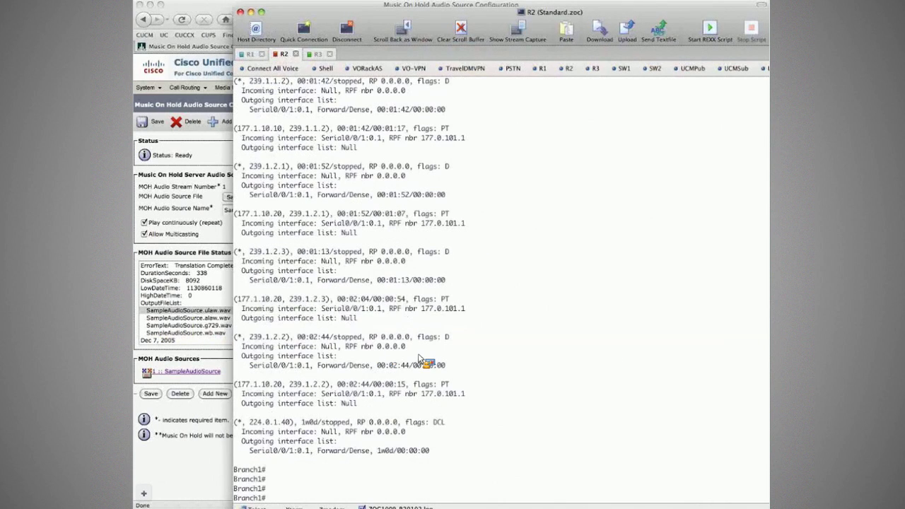
pyautogui.write('sh run | s multicast')
pyautogui.press('Return')
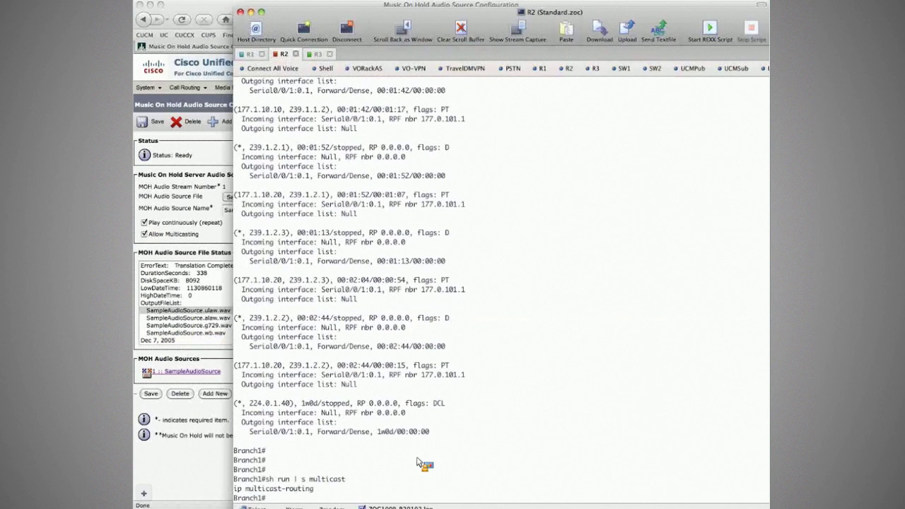
pyautogui.write('sh run | in ccm-man')
pyautogui.press('Return')
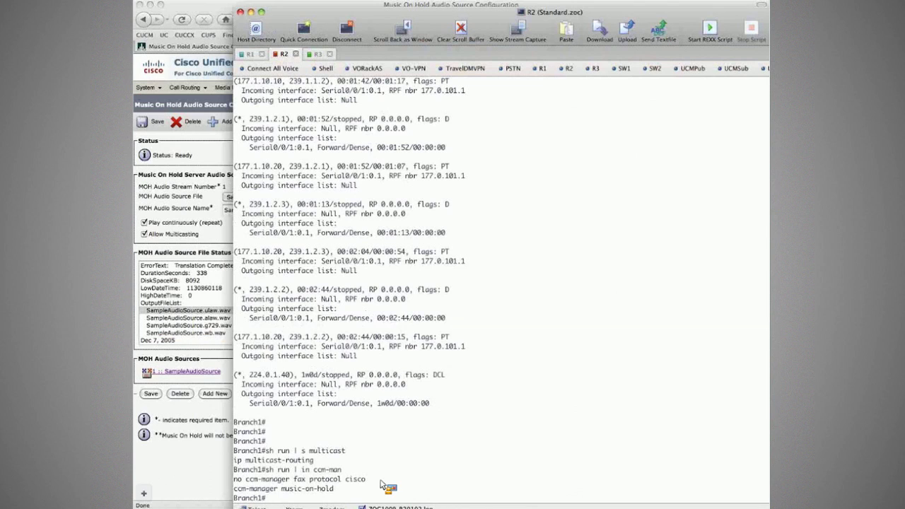
pyautogui.tripleClick(382, 486)
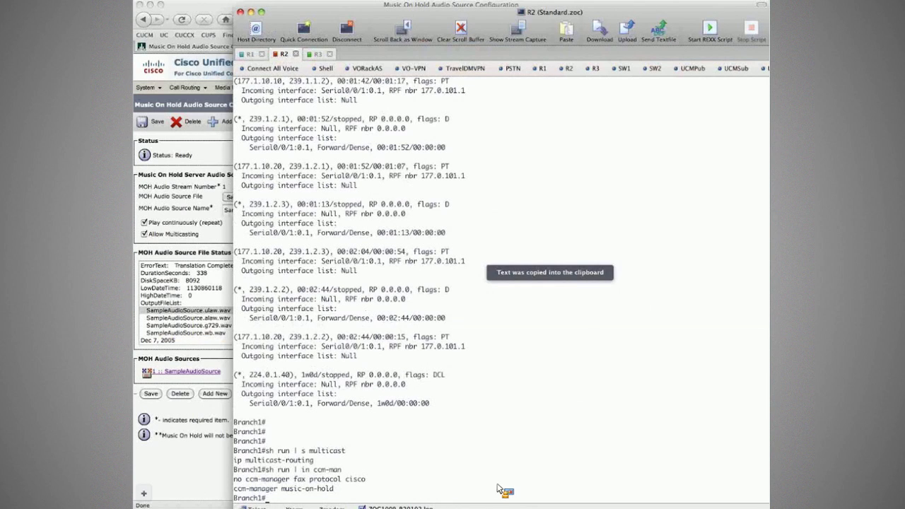
# - Show the Vlan11 interface config and select its ip pim dense-mode line
pyautogui.write('sh run ')
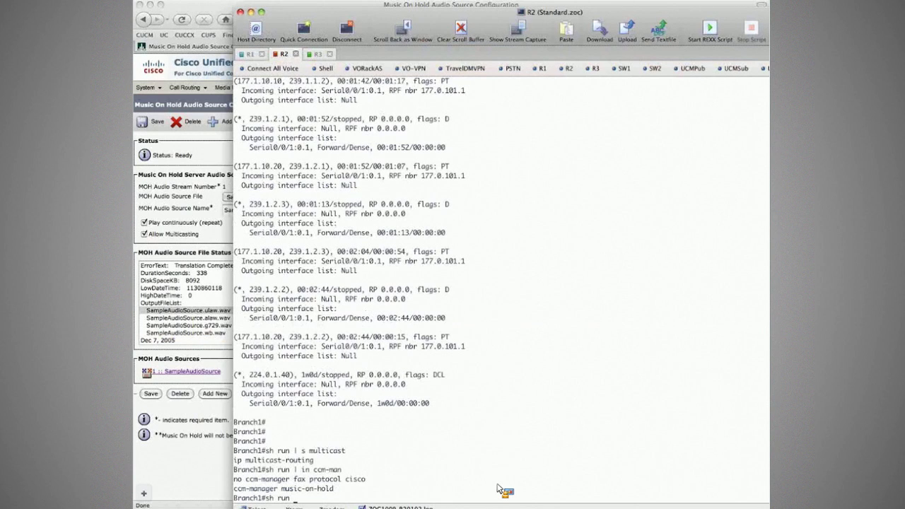
pyautogui.write('int vlan 11')
pyautogui.press('Return')
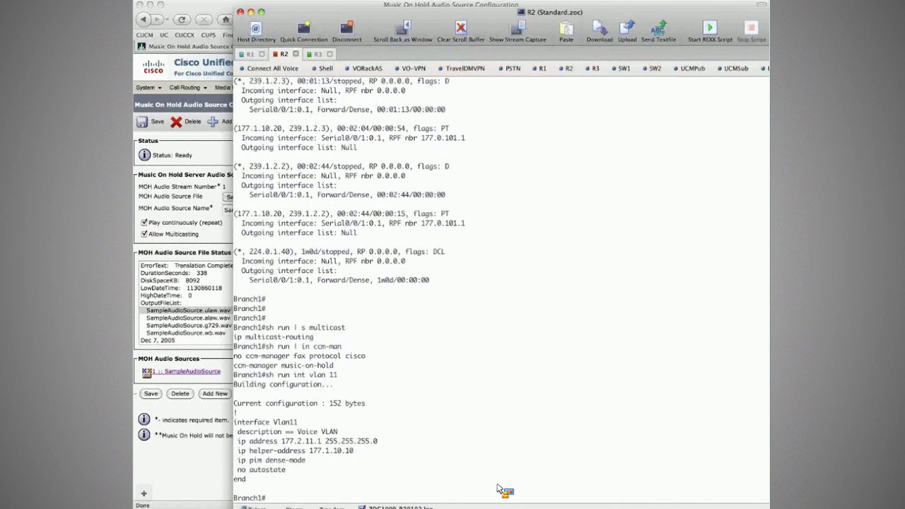
pyautogui.tripleClick(239, 460)
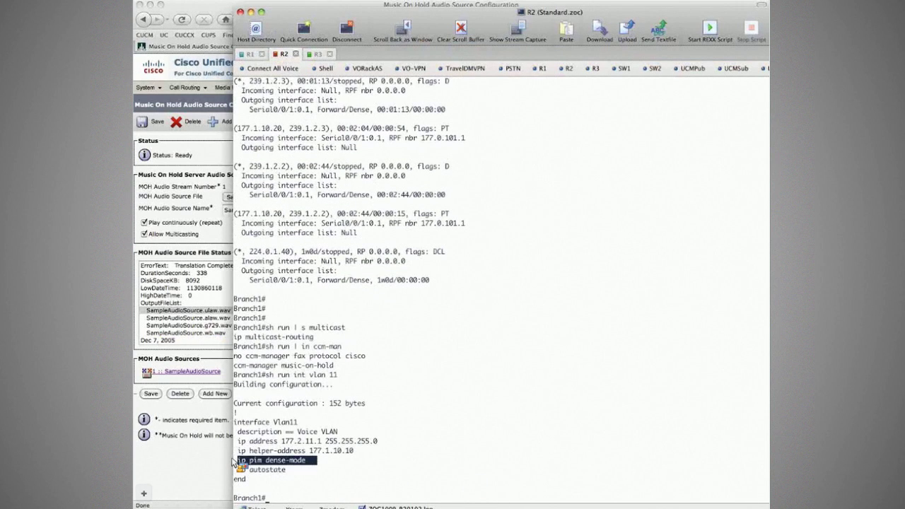
pyautogui.press('Return')
pyautogui.moveTo(233, 463); pyautogui.dragTo(419, 468)
pyautogui.press('Return')
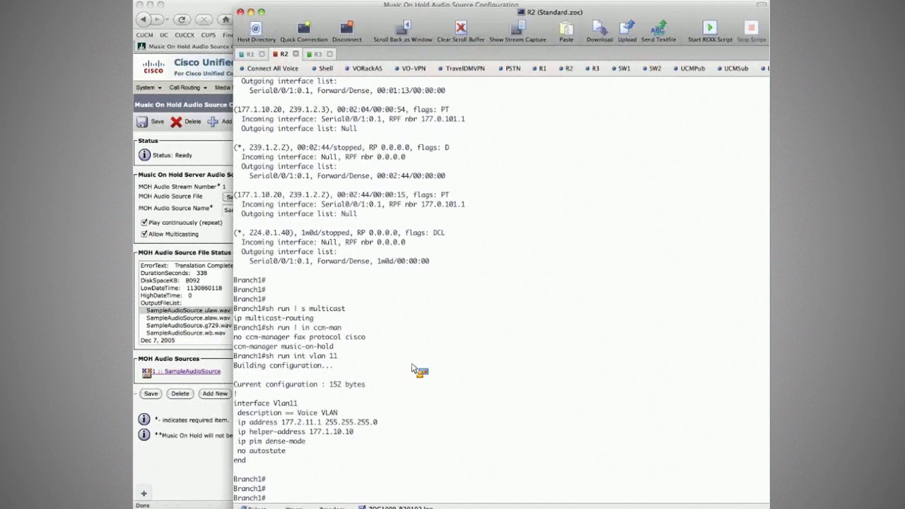
pyautogui.press('super+Tab')
pyautogui.click(174, 159)
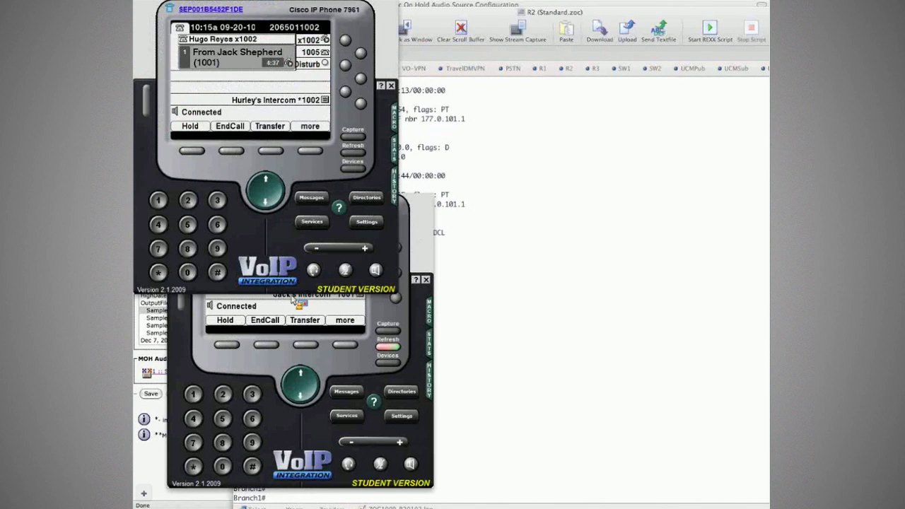
# - Raise extension 1001's phone and turn its speaker volume up
pyautogui.click(292, 300)
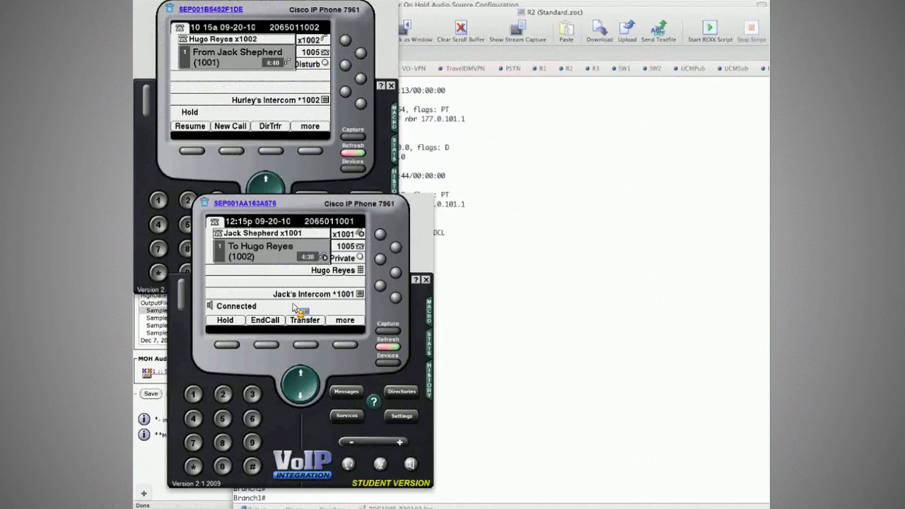
pyautogui.scroll(1, 293, 307)
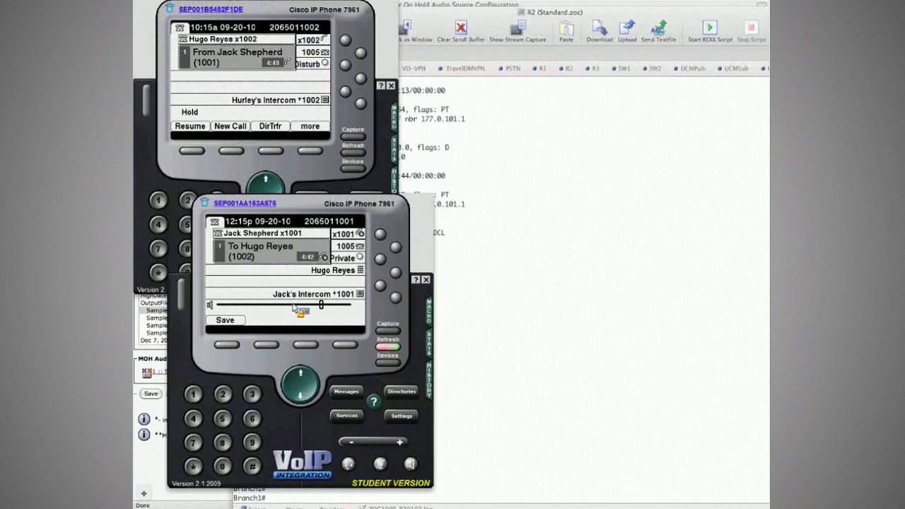
pyautogui.scroll(2, 294, 308)
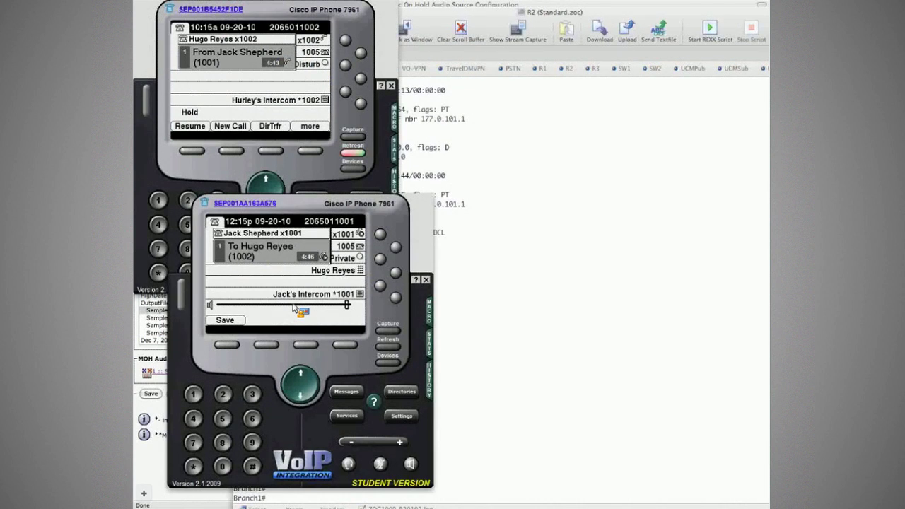
pyautogui.press('super+Tab')
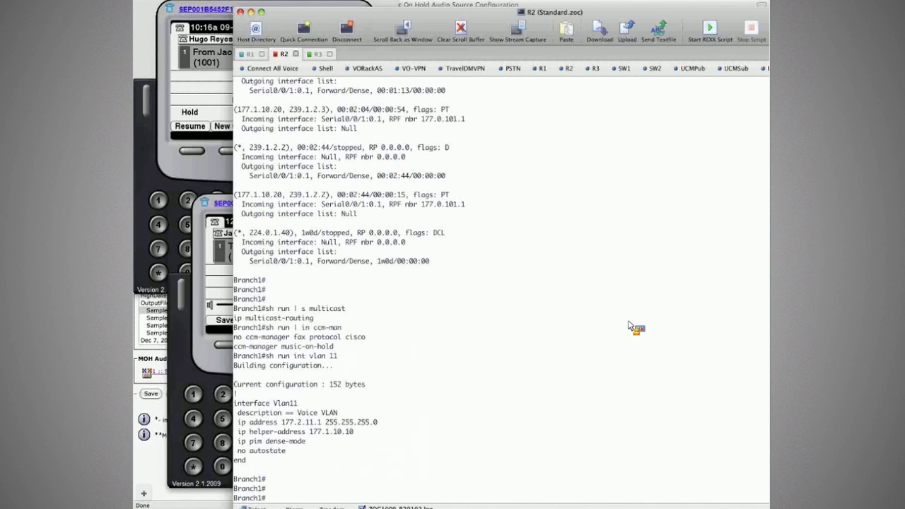
# - Run 'sh ip mrou', then filter it with '| in 239.1.2.3' and '| b 239.1.2.3'
pyautogui.write('sh ip mrou')
pyautogui.press('Return')
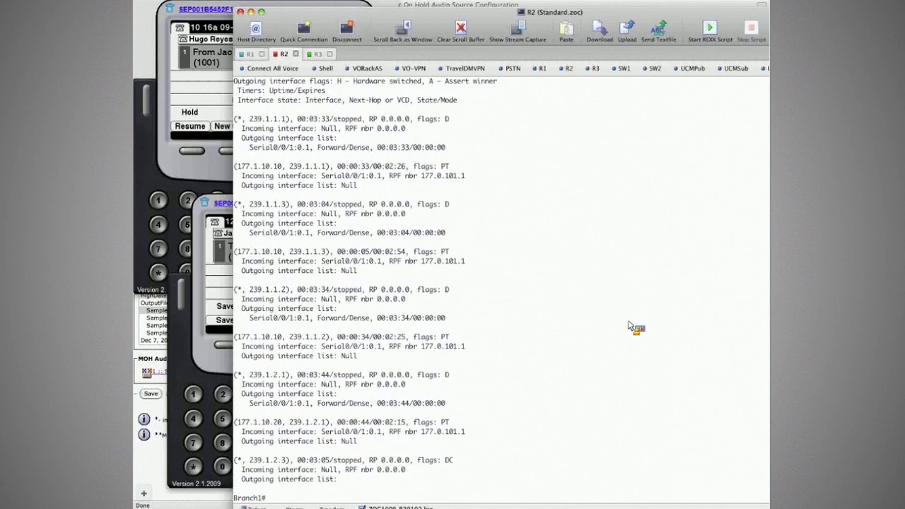
pyautogui.press('Return')
pyautogui.press('Return')
pyautogui.press('Return')
pyautogui.press('Return')
pyautogui.press('Return')
pyautogui.press('Return')
pyautogui.press('Return')
pyautogui.press('Return')
pyautogui.press('Return')
pyautogui.press('Return')
pyautogui.press('Return')
pyautogui.press('Return')
pyautogui.write('sh ip mrou |')
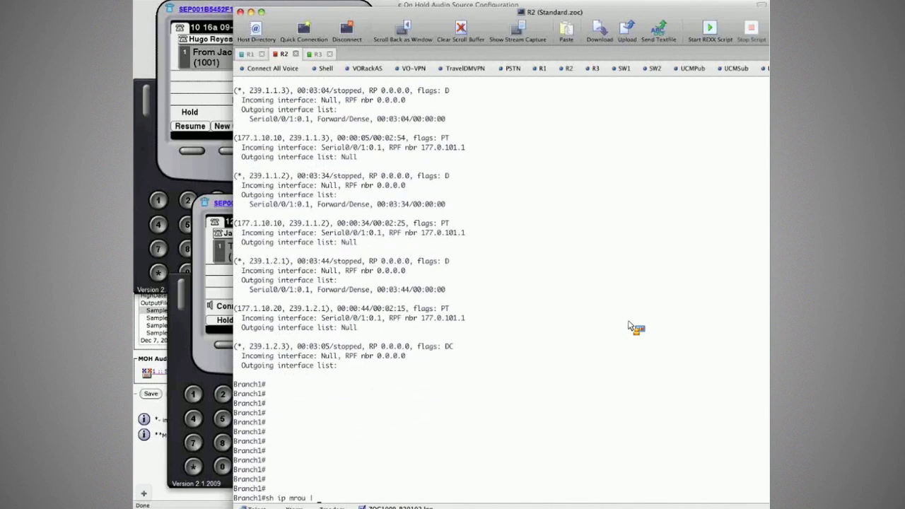
pyautogui.write(' in 239.1.2.3')
pyautogui.press('Return')
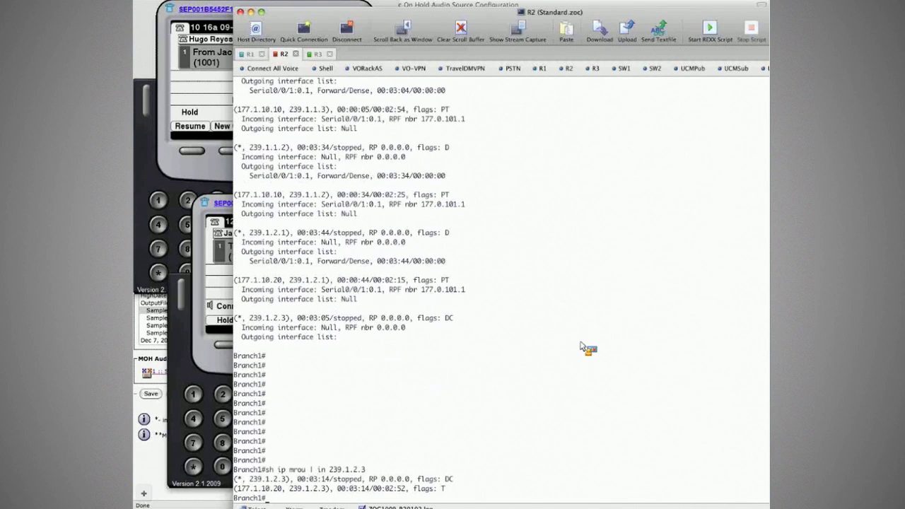
pyautogui.press('Up')
pyautogui.press('BackSpace')
pyautogui.press('BackSpace')
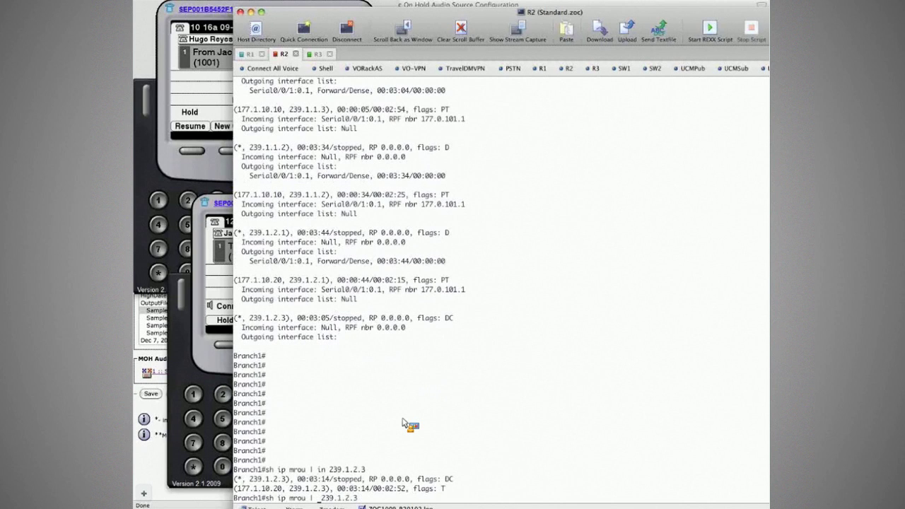
pyautogui.write('b')
pyautogui.press('Return')
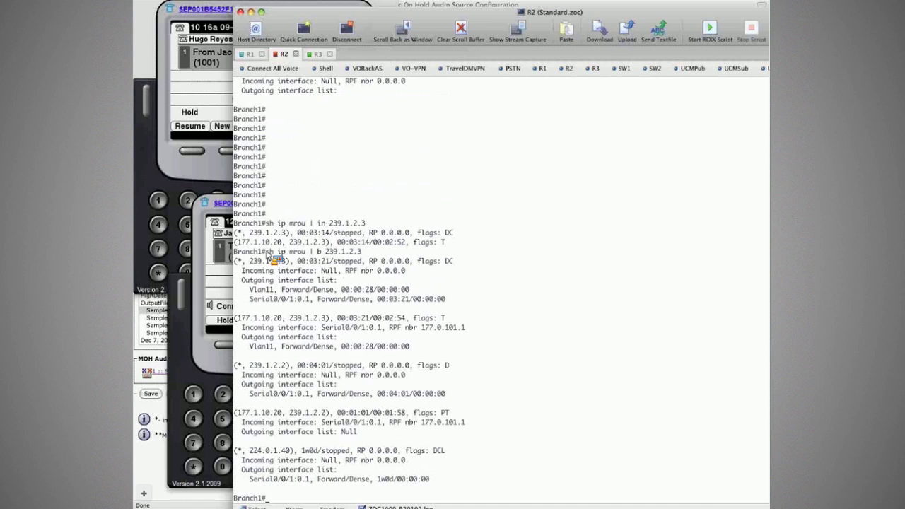
# - Highlight the 177.1.10.20, 239.1.2.3 entry, its Serial0/0/1:0 incoming and Vlan11 outgoing interfaces
pyautogui.moveTo(241, 318); pyautogui.dragTo(326, 327)
pyautogui.moveTo(246, 349); pyautogui.dragTo(400, 354)
pyautogui.moveTo(321, 327); pyautogui.dragTo(379, 330)
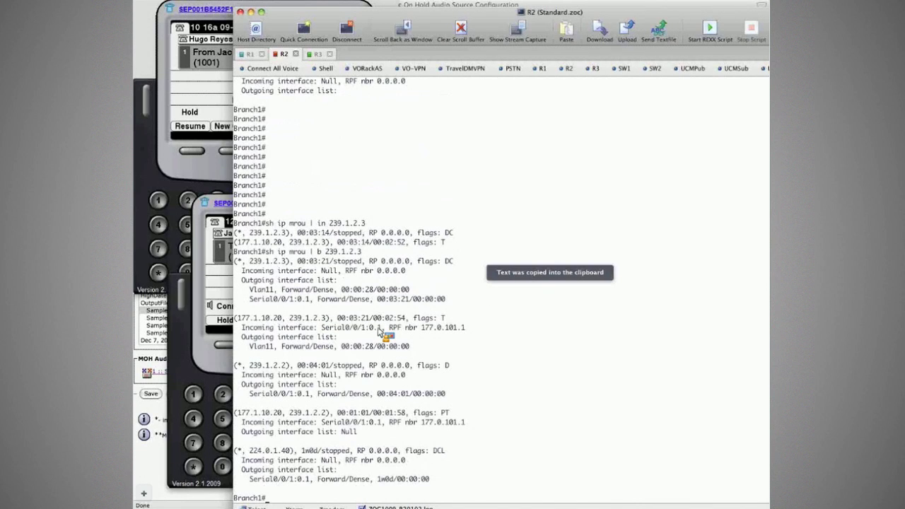
pyautogui.moveTo(242, 347); pyautogui.dragTo(410, 349)
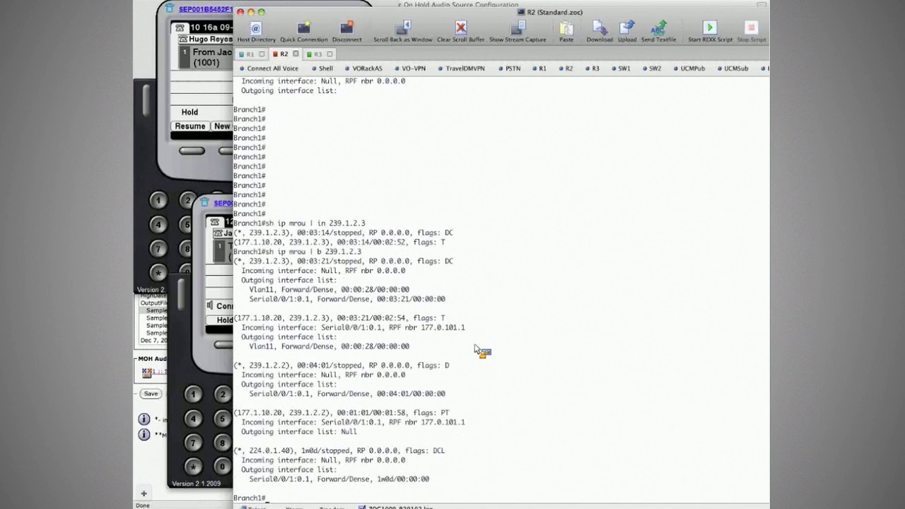
pyautogui.press('super+Tab')
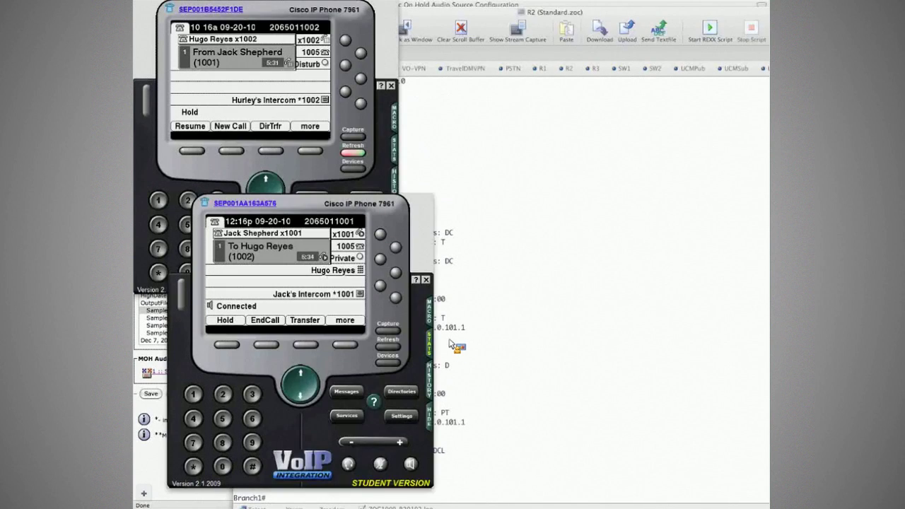
# - Open extension 1001's stream statistics and mark Local IP 239.1.2.3 and Tx Codec G.729
pyautogui.click(443, 342)
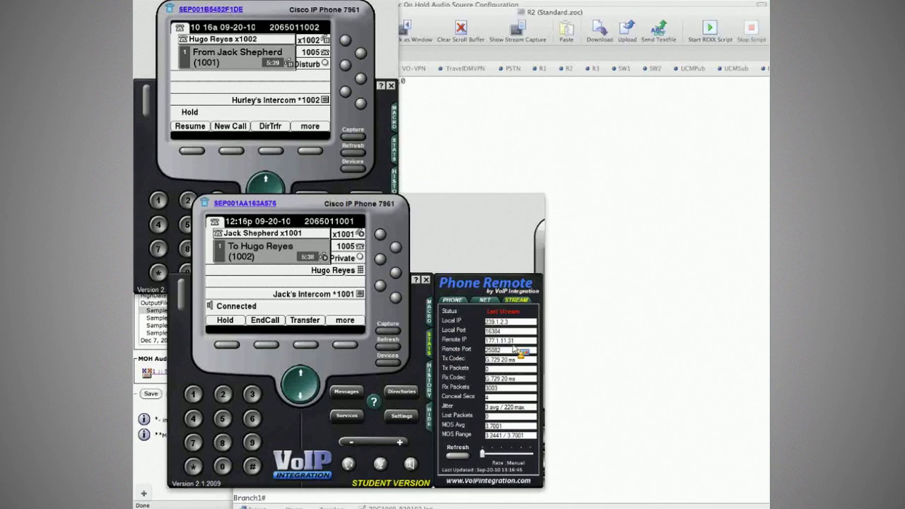
pyautogui.moveTo(518, 322); pyautogui.dragTo(501, 332)
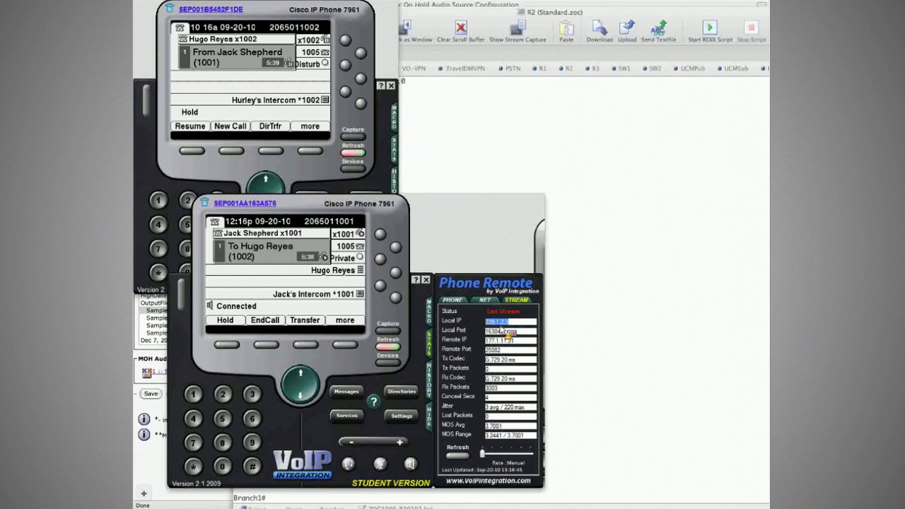
pyautogui.click(501, 331)
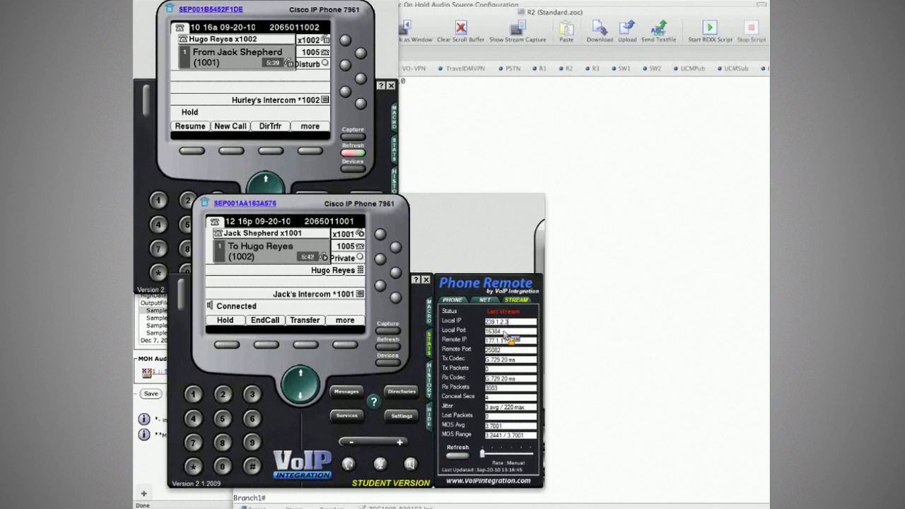
pyautogui.moveTo(509, 360); pyautogui.dragTo(483, 362)
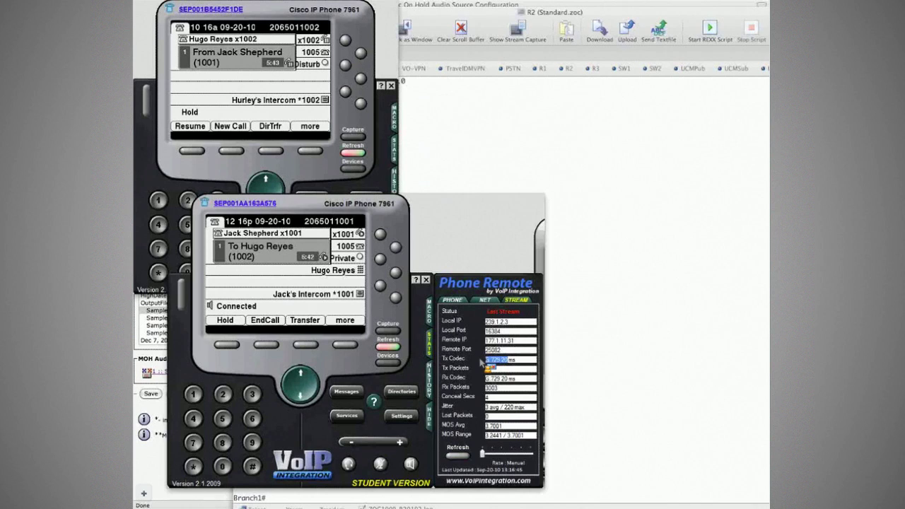
pyautogui.moveTo(488, 364); pyautogui.dragTo(363, 348)
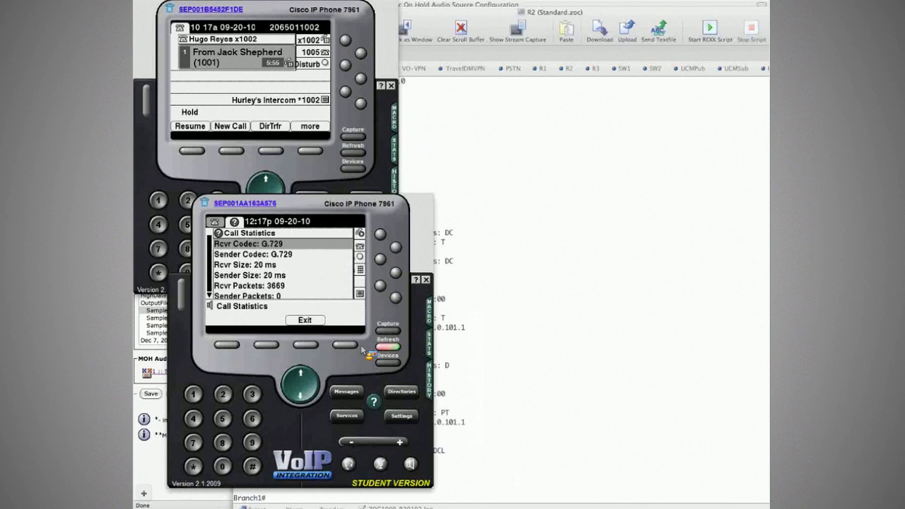
pyautogui.moveTo(363, 348); pyautogui.dragTo(170, 128)
pyautogui.press('super+Tab')
pyautogui.press('super+Tab')
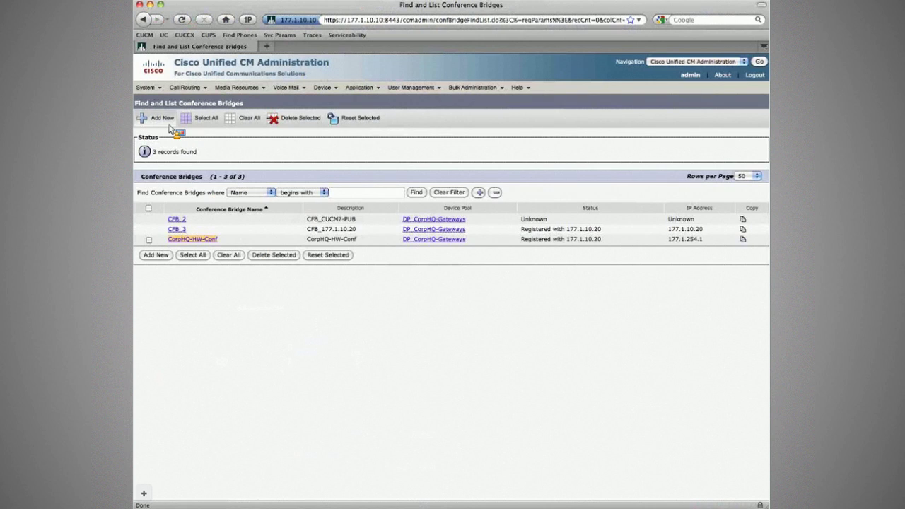
# - Start a new Cisco IOS Enhanced Conference Bridge named Branch1-HW-Conf
pyautogui.click(168, 125)
pyautogui.click(269, 220)
pyautogui.click(259, 232)
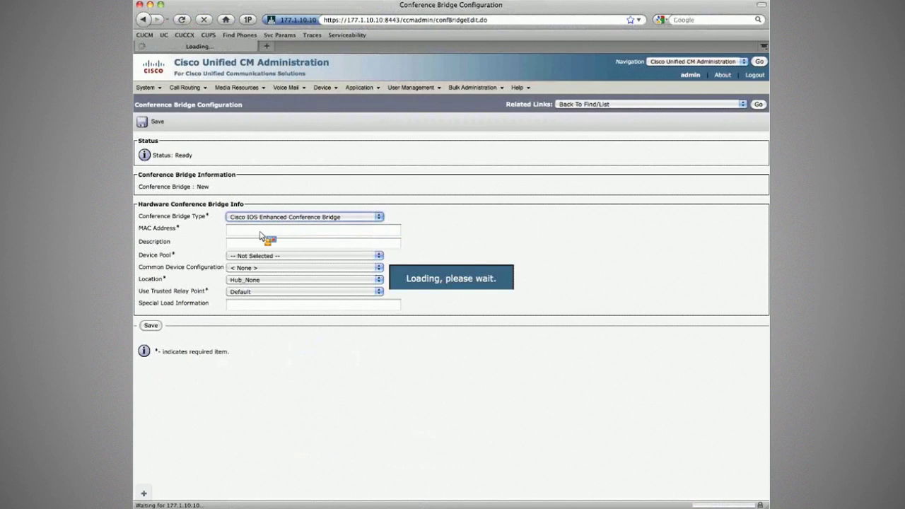
pyautogui.write('CorpHQ-HW-Conf')
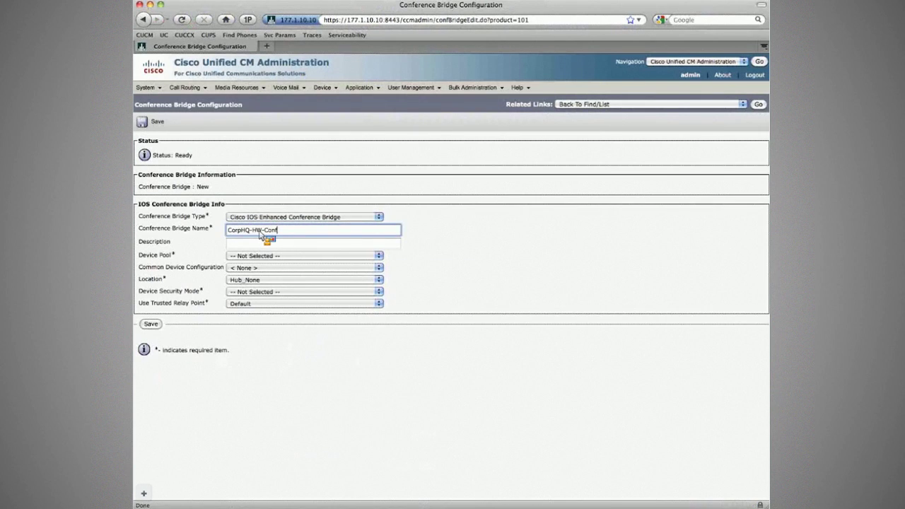
pyautogui.moveTo(253, 231); pyautogui.dragTo(219, 235)
pyautogui.write('Bra')
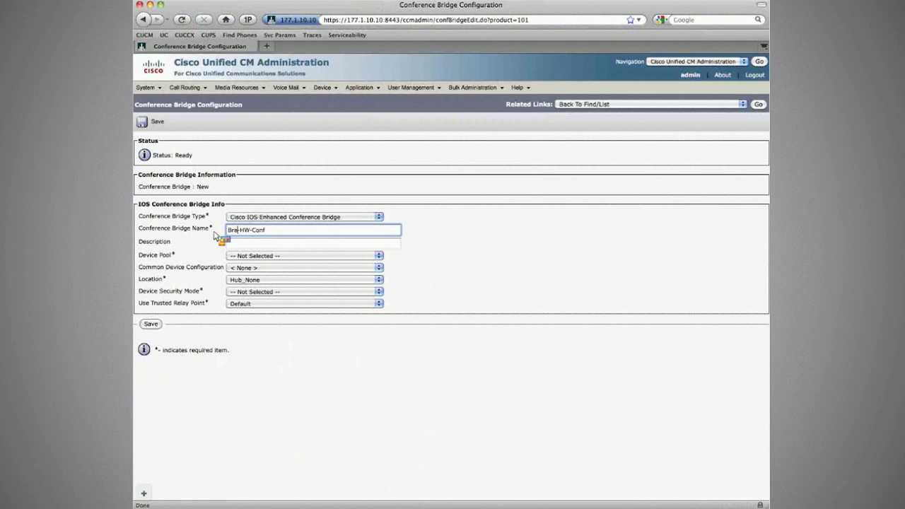
pyautogui.write('nch1')
# - Show Branch1's SCCP and dspfarm configuration with 'sh run | s sccp|dspfarm'
pyautogui.press('super+Tab')
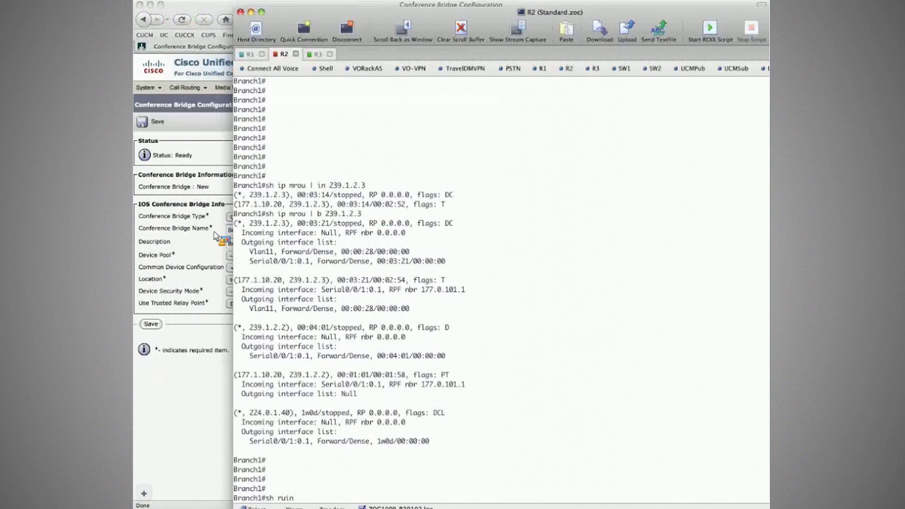
pyautogui.press('BackSpace')
pyautogui.press('BackSpace')
pyautogui.write('n | s')
pyautogui.write('c')
pyautogui.press('BackSpace')
pyautogui.write('sccp|dspfarm')
pyautogui.press('Return')
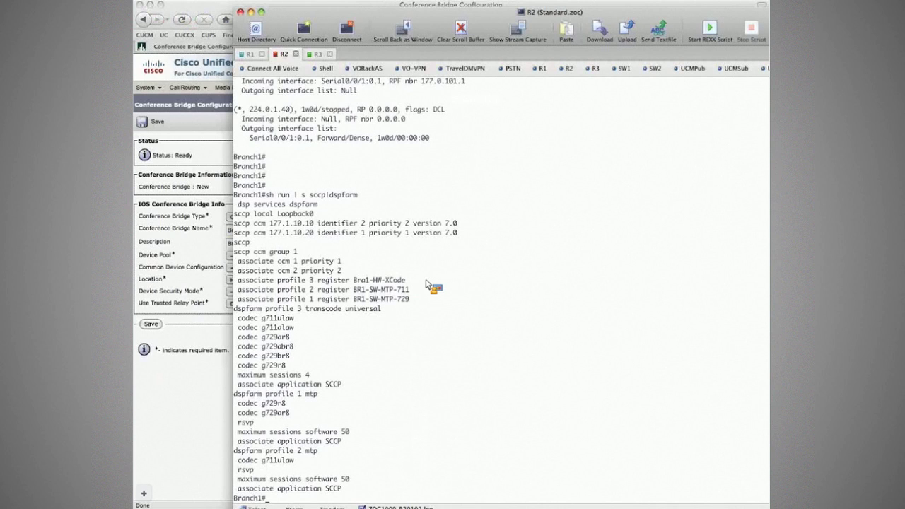
pyautogui.press('super+Tab')
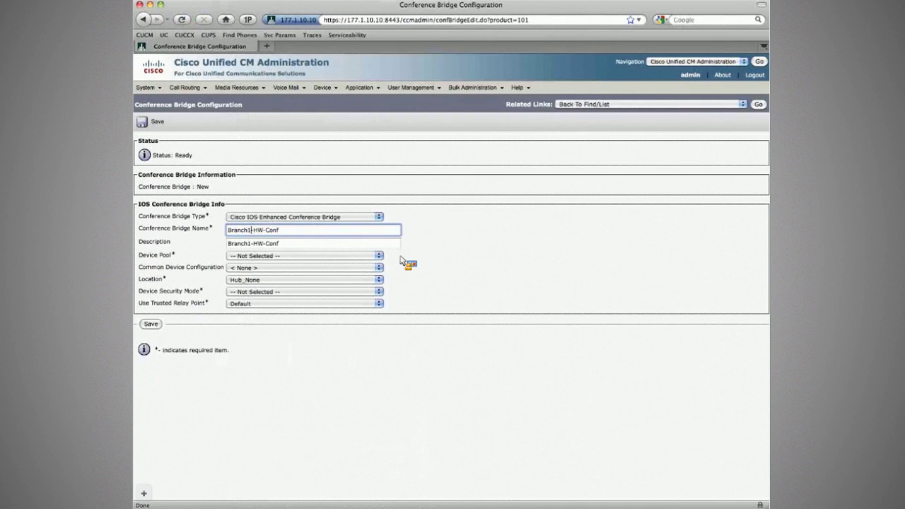
pyautogui.press('super+Tab')
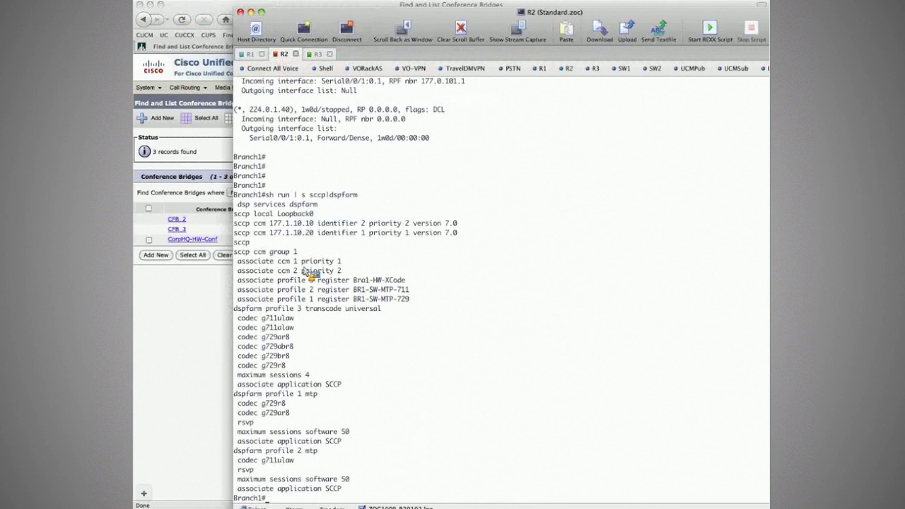
# - Copy CorpHQ-HW-Conf as Branch1-HW-Conf with device pool DP_Branch1-Gateways and location L_Branch1, and save
pyautogui.click(194, 240)
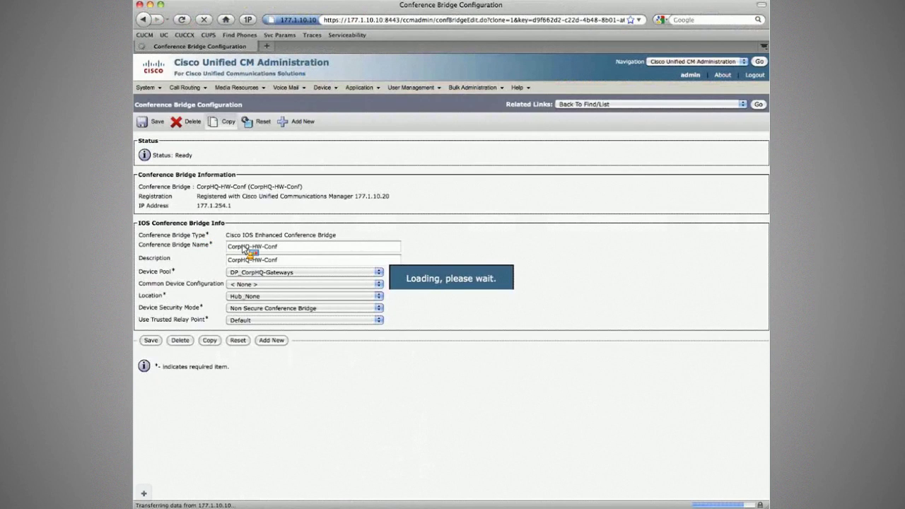
pyautogui.doubleClick(239, 230)
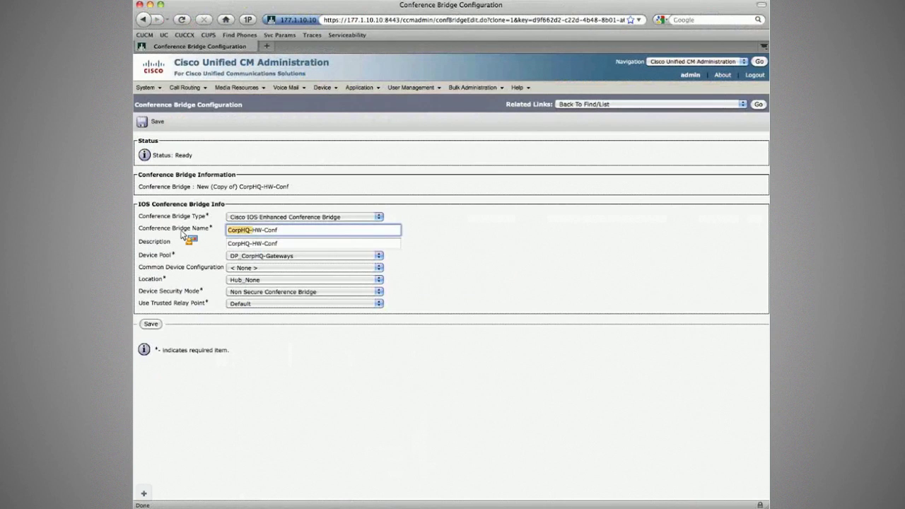
pyautogui.write('Branch1')
pyautogui.press('Tab')
pyautogui.write('Branch1-HW-Conf')
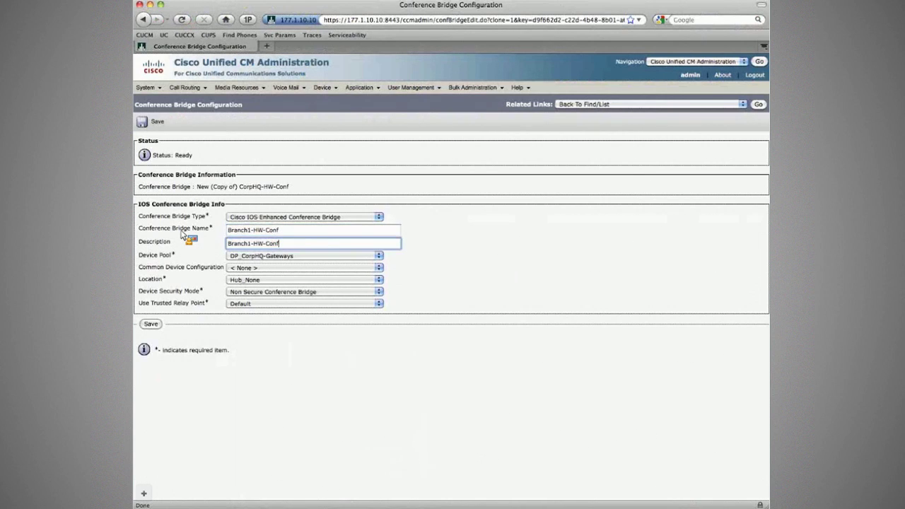
pyautogui.press('Tab')
pyautogui.press('Up')
pyautogui.press('Up')
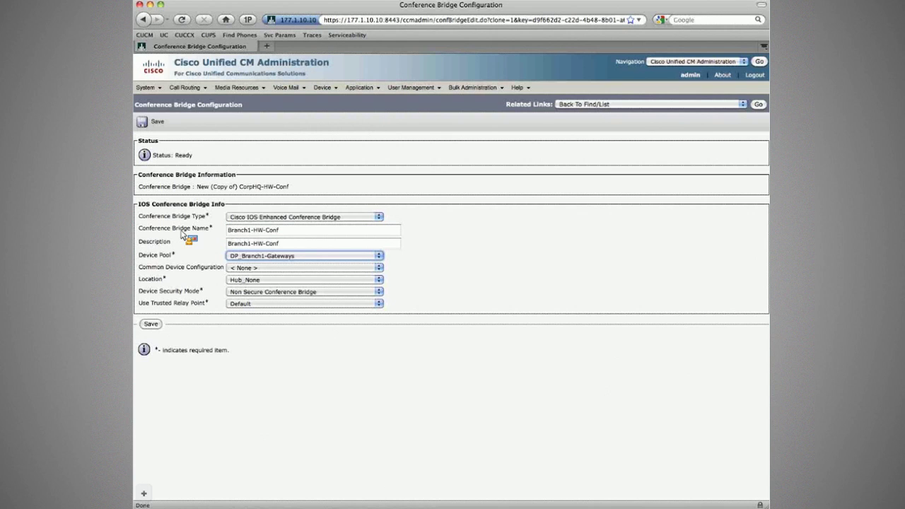
pyautogui.press('Tab')
pyautogui.press('Tab')
pyautogui.press('Down')
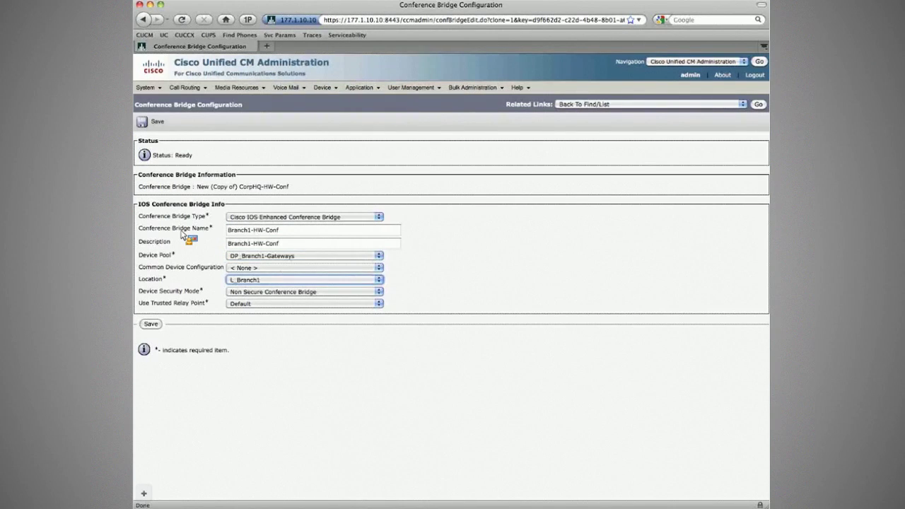
pyautogui.click(150, 325)
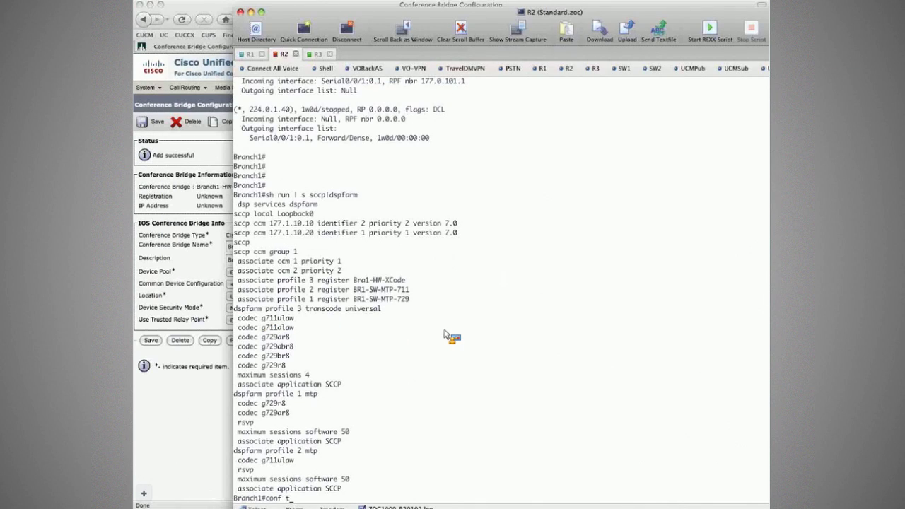
# - Remove SCCP from Branch1 with 'no sccp' in configuration mode
pyautogui.press('Return')
pyautogui.write('scc')
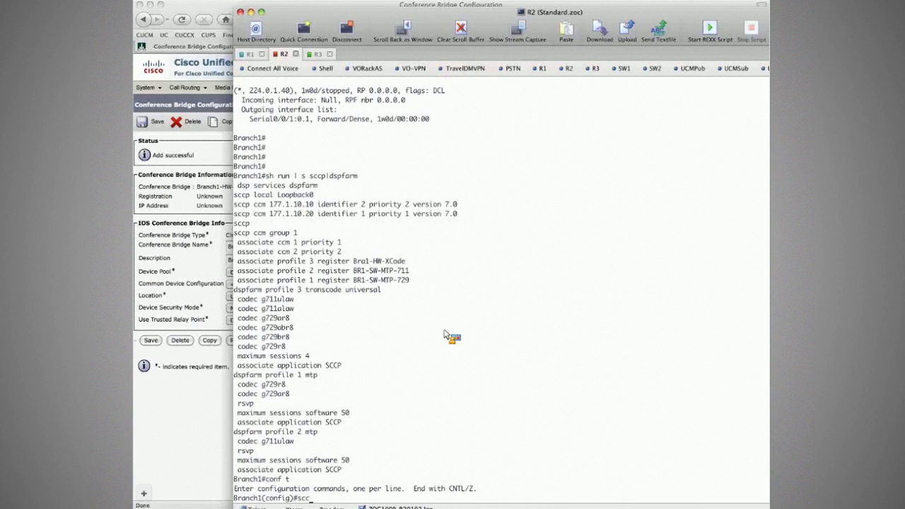
pyautogui.press('BackSpace')
pyautogui.press('BackSpace')
pyautogui.press('BackSpace')
pyautogui.write('no sccp')
pyautogui.press('Return')
pyautogui.write('sccp')
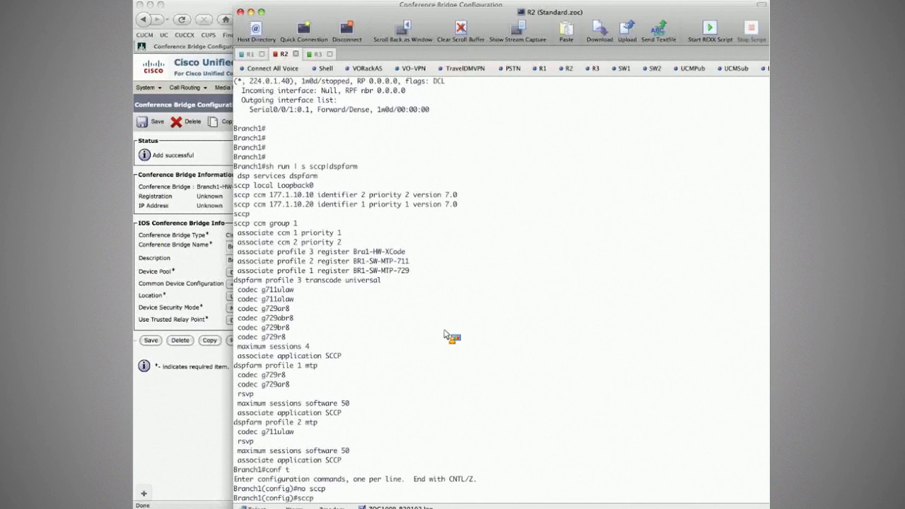
pyautogui.press('BackSpace')
pyautogui.press('BackSpace')
pyautogui.press('BackSpace')
pyautogui.press('BackSpace')
# - Create dspfarm profile 4 conference with profile 3's six codecs and a maximum sessions limit
pyautogui.moveTo(234, 281); pyautogui.dragTo(306, 285)
pyautogui.write('dspfarm profile 3')
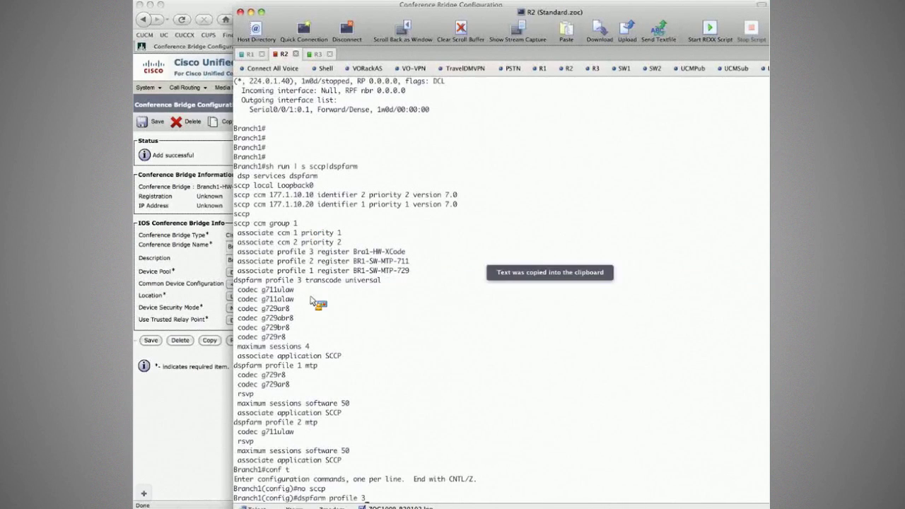
pyautogui.press('BackSpace')
pyautogui.write('4')
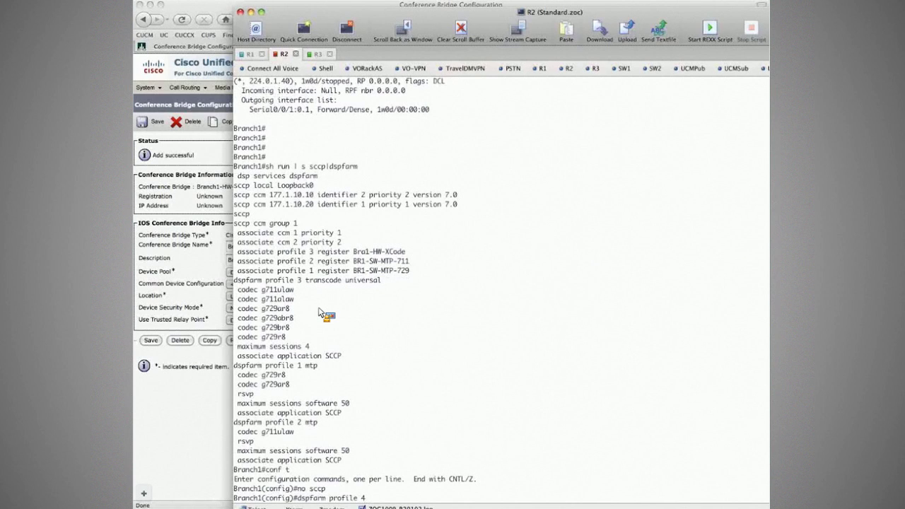
pyautogui.write(' co')
pyautogui.press('Tab')
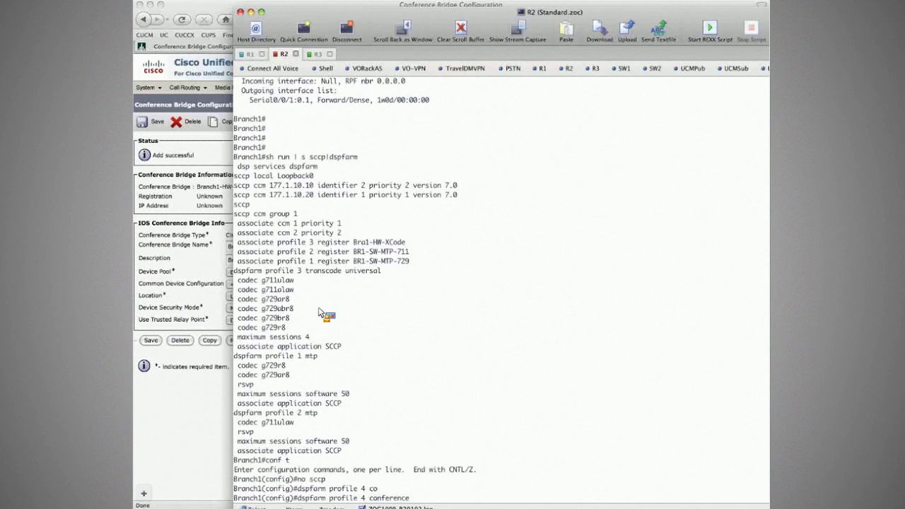
pyautogui.press('Return')
pyautogui.moveTo(319, 313); pyautogui.dragTo(313, 293)
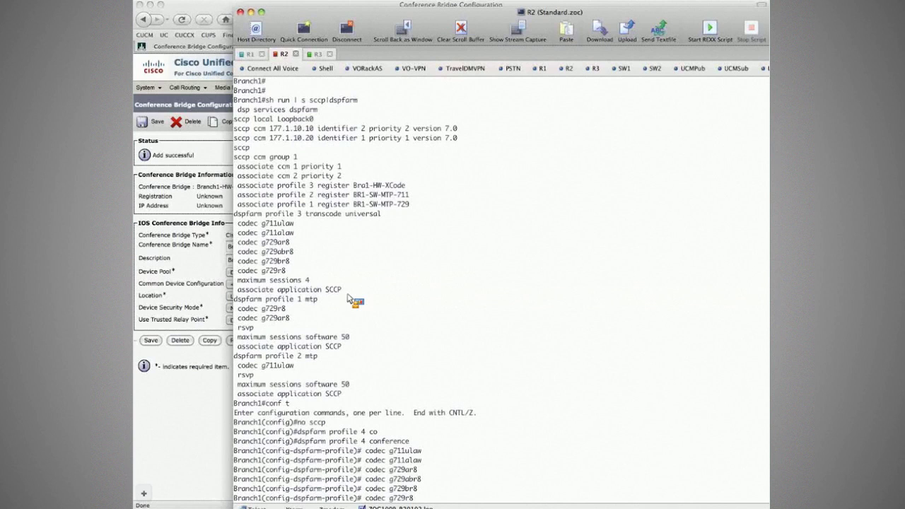
pyautogui.press('Return')
pyautogui.write('mac')
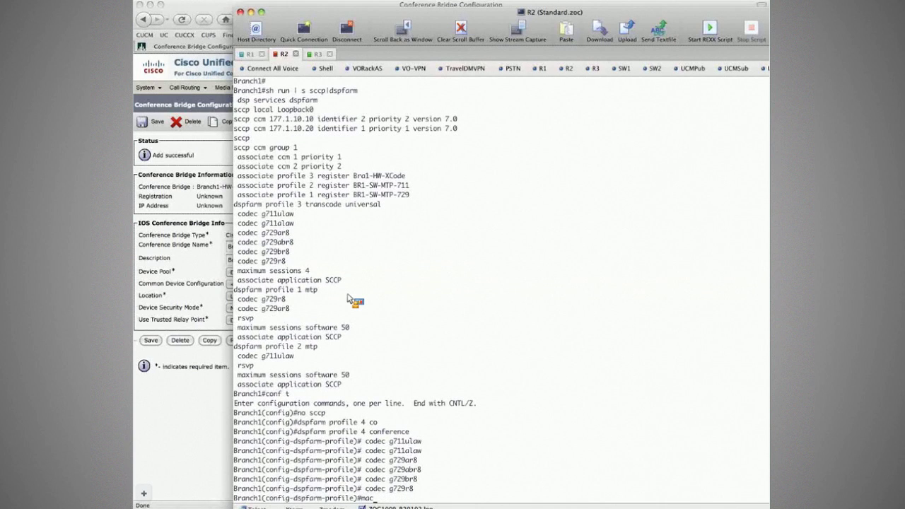
pyautogui.press('Tab')
pyautogui.write('se')
pyautogui.press('Tab')
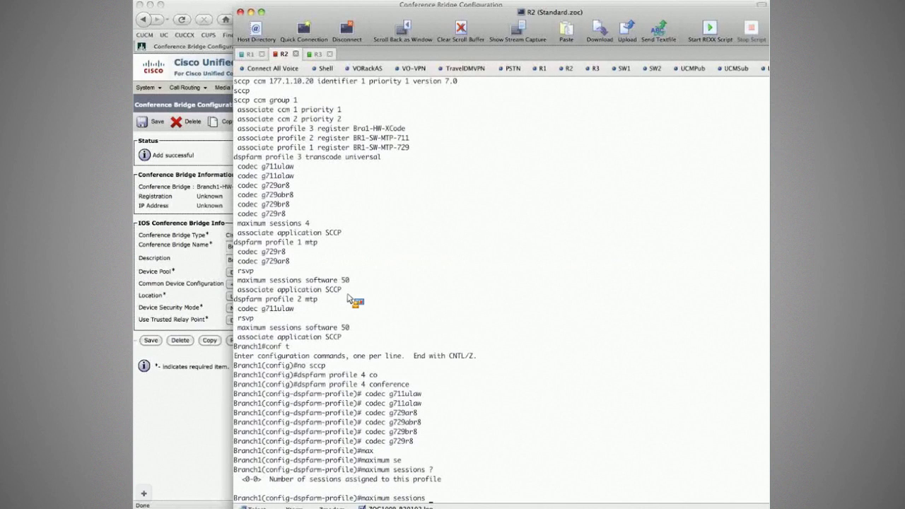
pyautogui.doubleClick(333, 157)
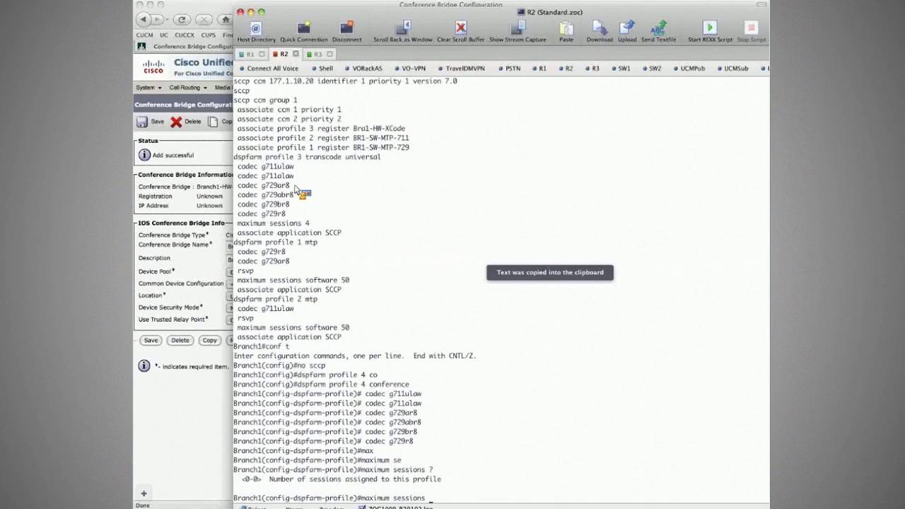
pyautogui.press('Return')
# - Shut down dspfarm profile 3 transcode, confirming with yes
pyautogui.press('super+v')
pyautogui.press('Return')
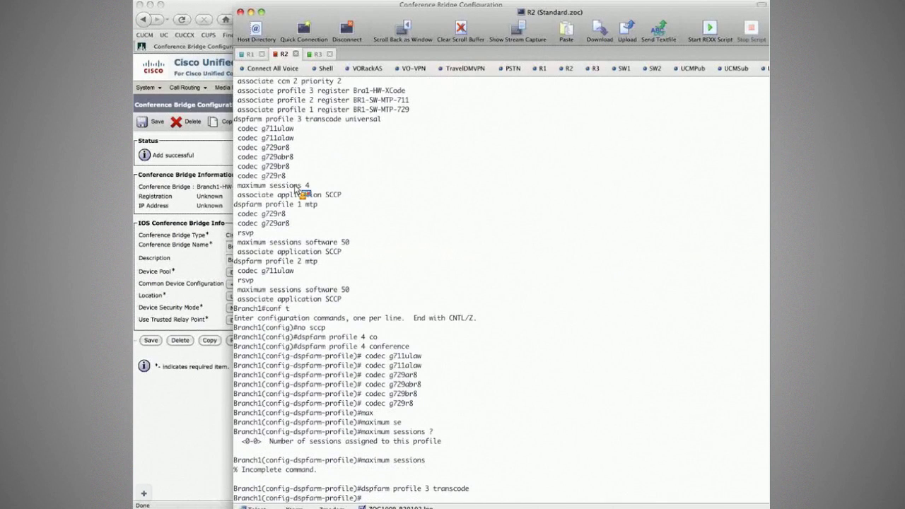
pyautogui.write('shut')
pyautogui.press('Return')
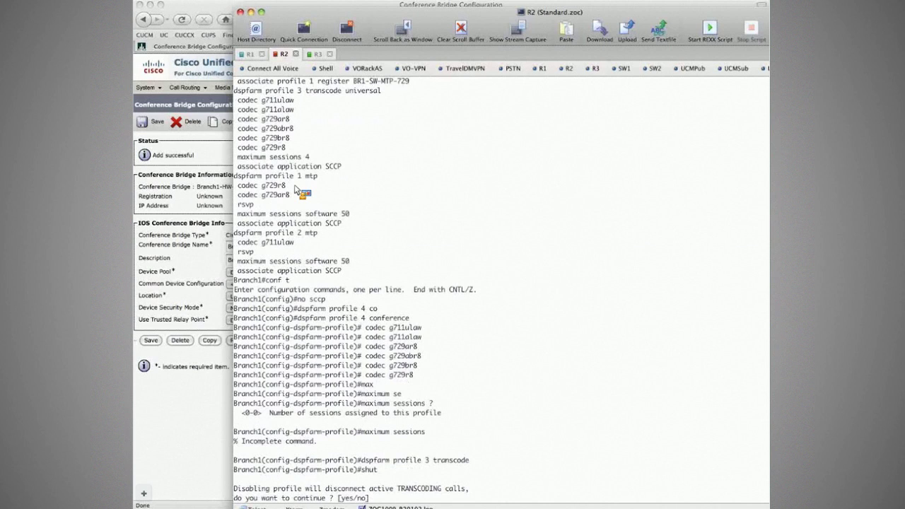
pyautogui.write('yes')
pyautogui.press('Return')
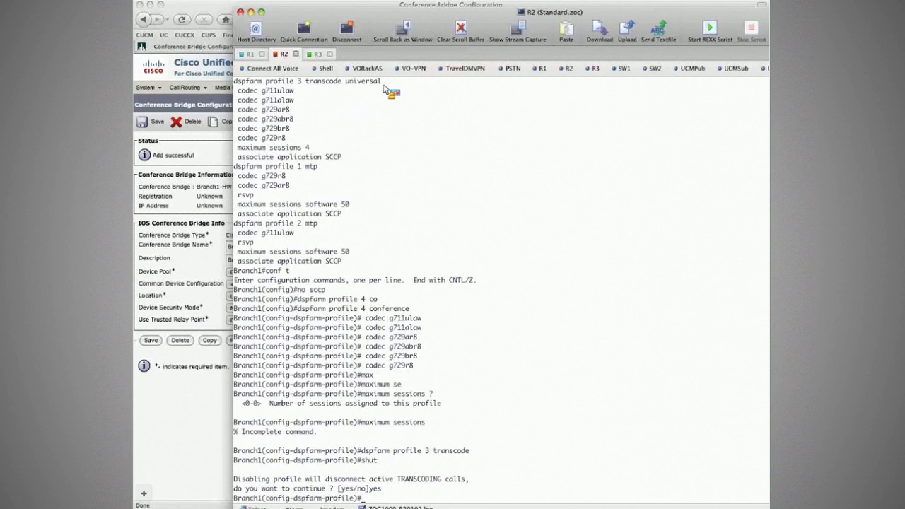
# - Delete dspfarm profile 3 transcode universal and recreate it as 'dspfarm profile 3 transcode'
pyautogui.press('super+c')
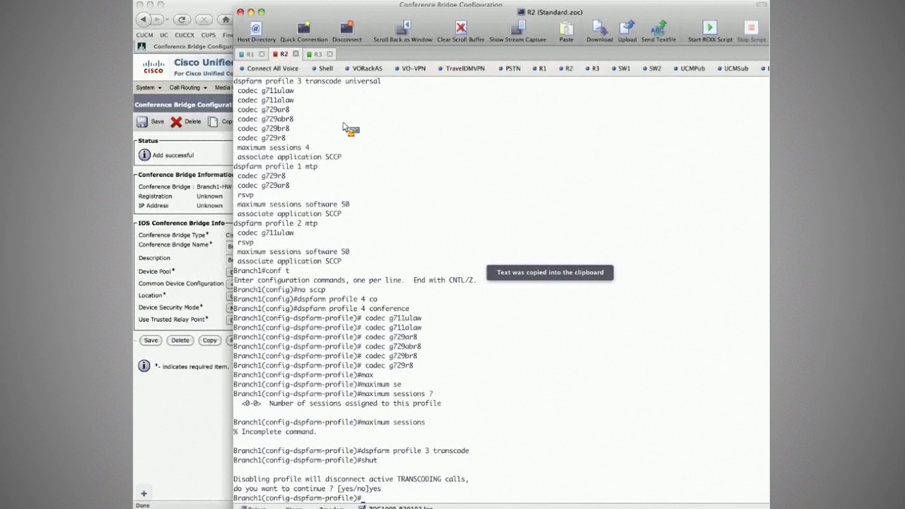
pyautogui.write('no')
pyautogui.press('super+v')
pyautogui.press('Return')
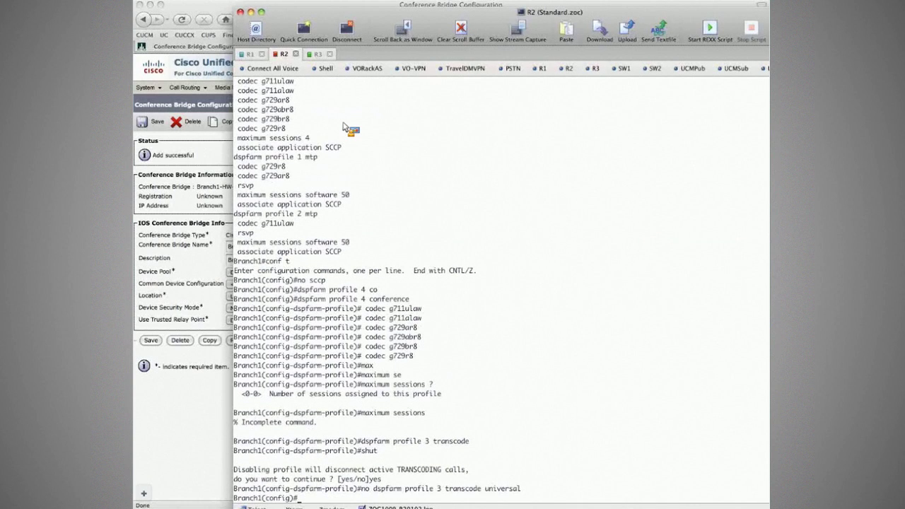
pyautogui.press('super+v')
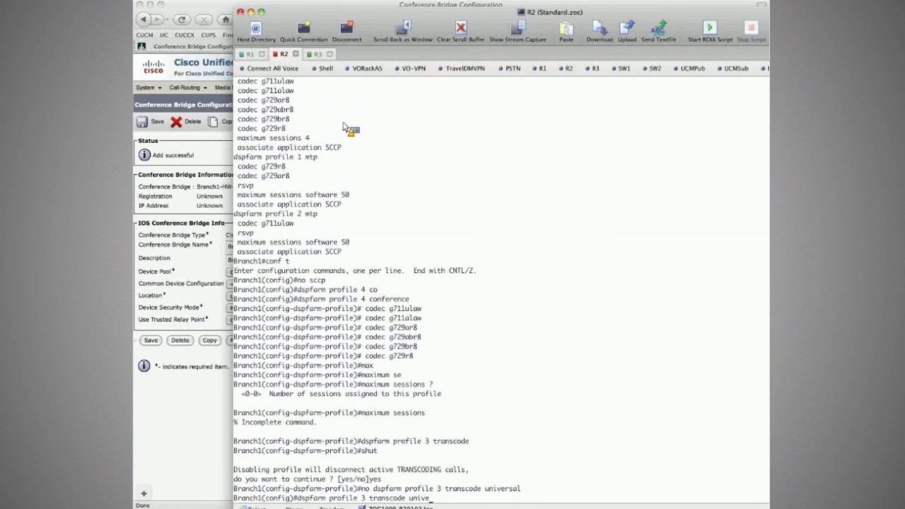
pyautogui.press('BackSpace')
pyautogui.press('BackSpace')
pyautogui.press('BackSpace')
pyautogui.press('BackSpace')
pyautogui.press('BackSpace')
pyautogui.press('BackSpace')
pyautogui.press('Return')
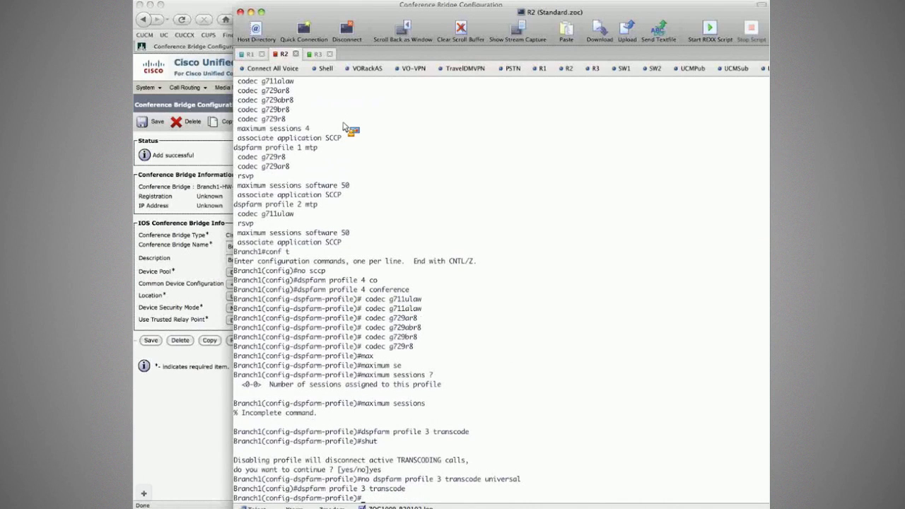
# - Add the six codecs and maximum sessions 2 to transcode profile 3
pyautogui.scroll(4, 344, 127)
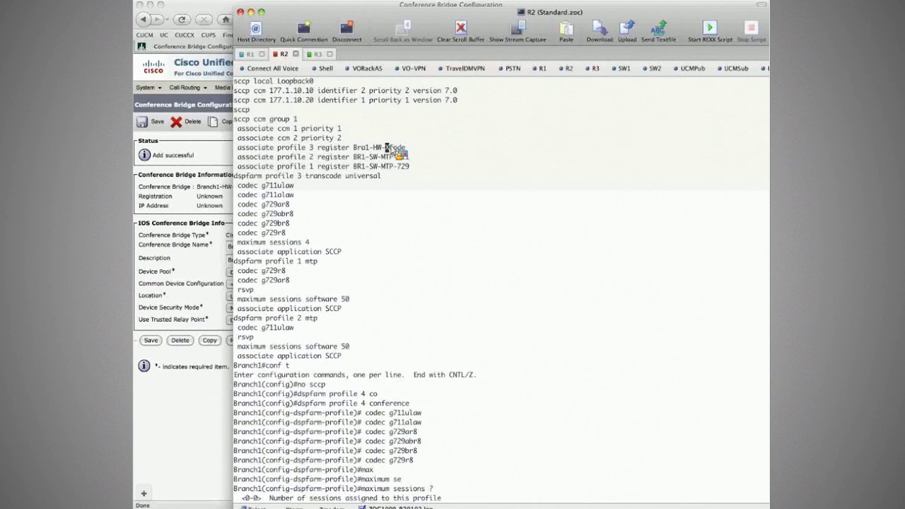
pyautogui.moveTo(293, 234); pyautogui.dragTo(235, 195)
pyautogui.scroll(-4, 380, 211)
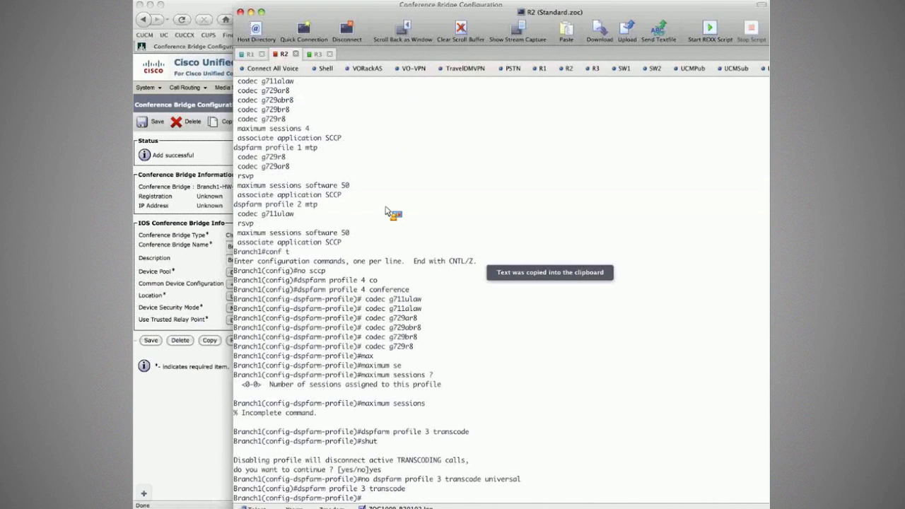
pyautogui.press('super+v')
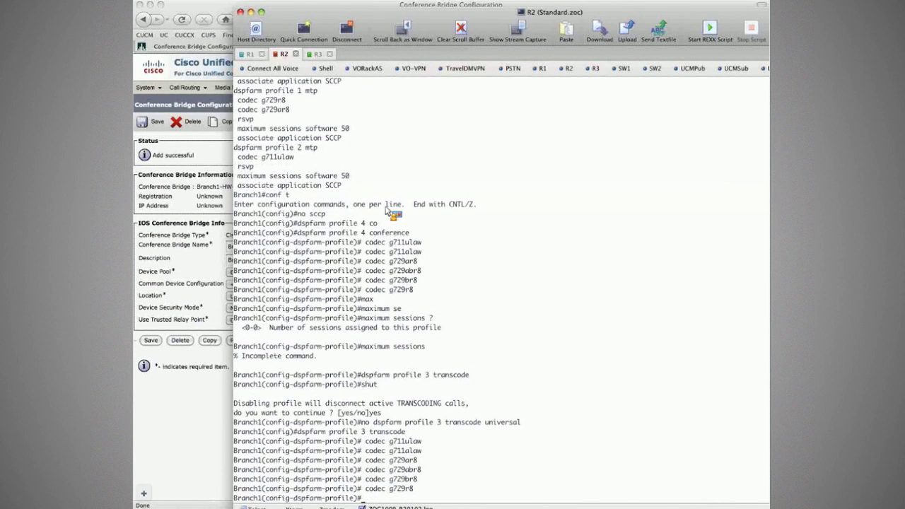
pyautogui.scroll(4, 380, 209)
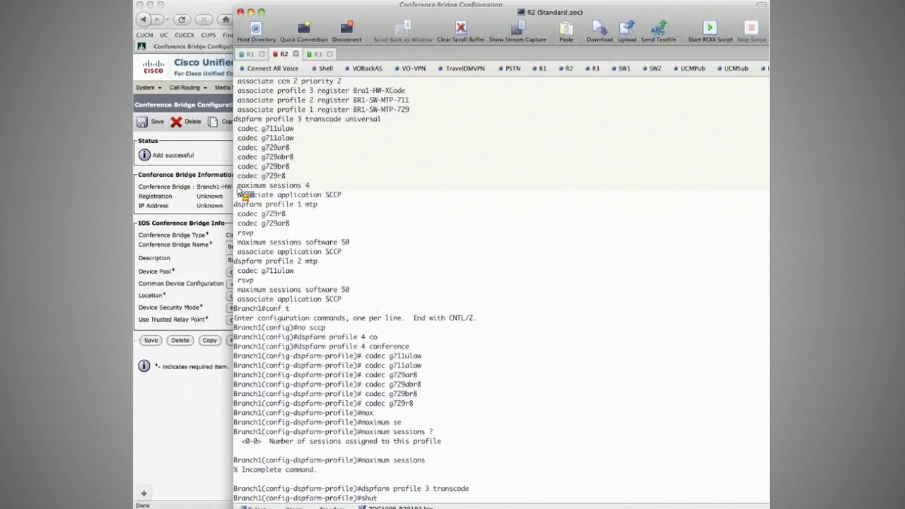
pyautogui.moveTo(239, 189); pyautogui.dragTo(340, 204)
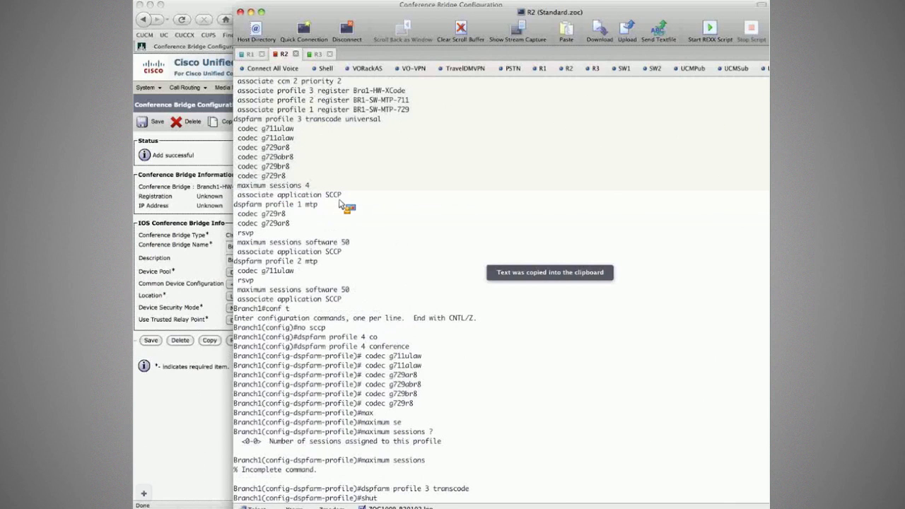
pyautogui.press('super+v')
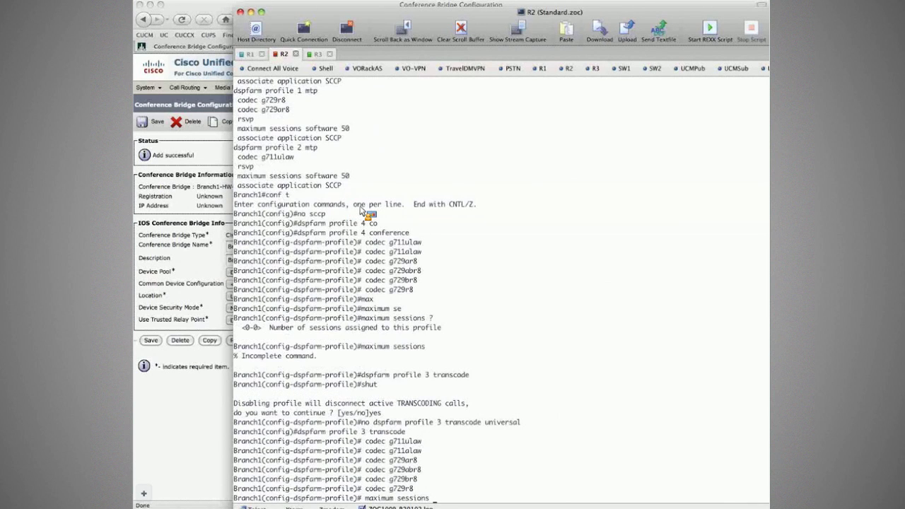
pyautogui.write('?2')
pyautogui.press('Return')
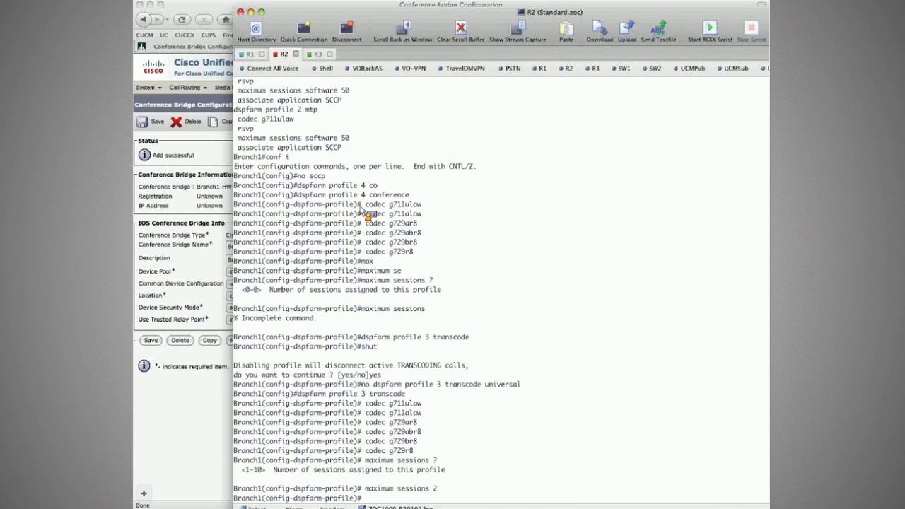
# - Associate transcode profile 3 with application SCCP
pyautogui.write('ass')
pyautogui.press('Tab')
pyautogui.write('app')
pyautogui.press('Tab')
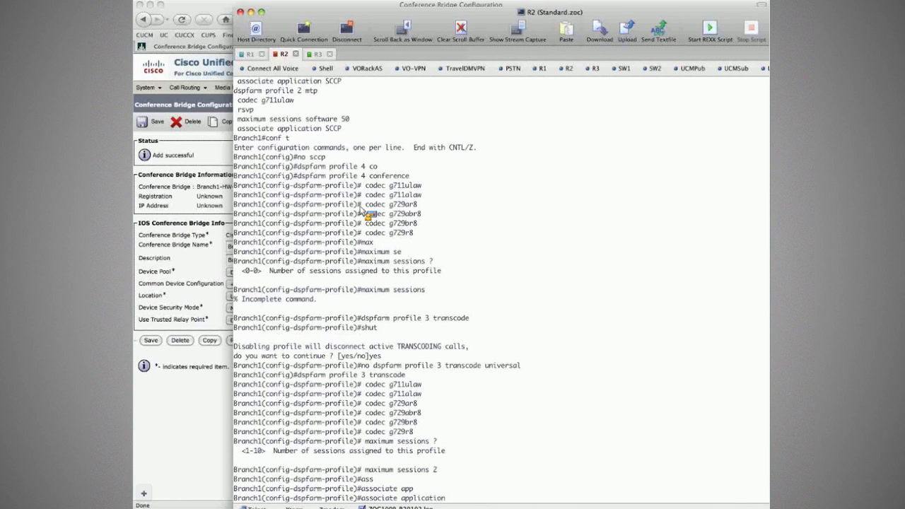
pyautogui.write('sccp')
pyautogui.press('Return')
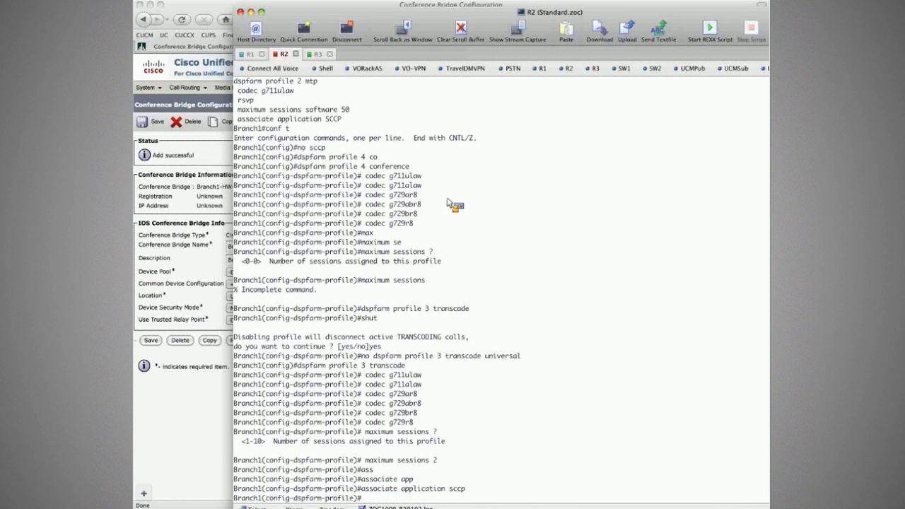
# - Enter dspfarm profile 4 and start checking the config with 'do sh run | s sccp'
pyautogui.scroll(10, 448, 202)
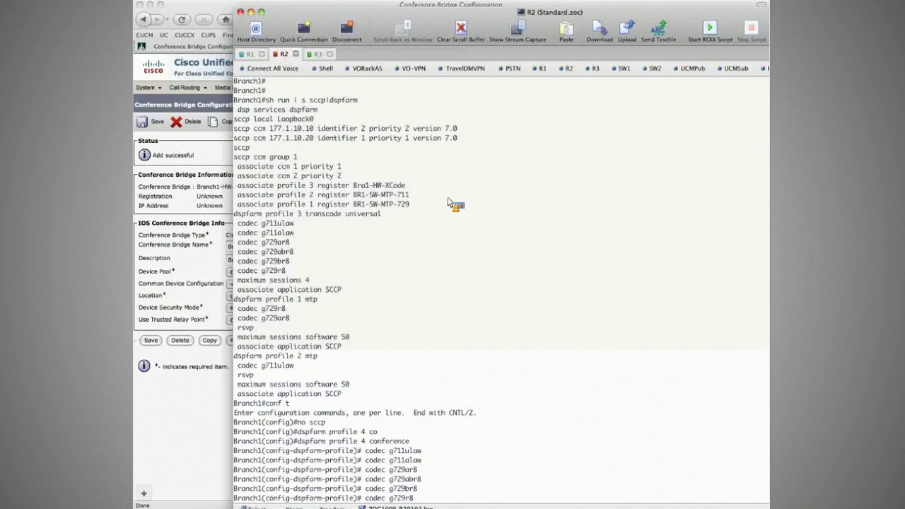
pyautogui.scroll(-10, 452, 203)
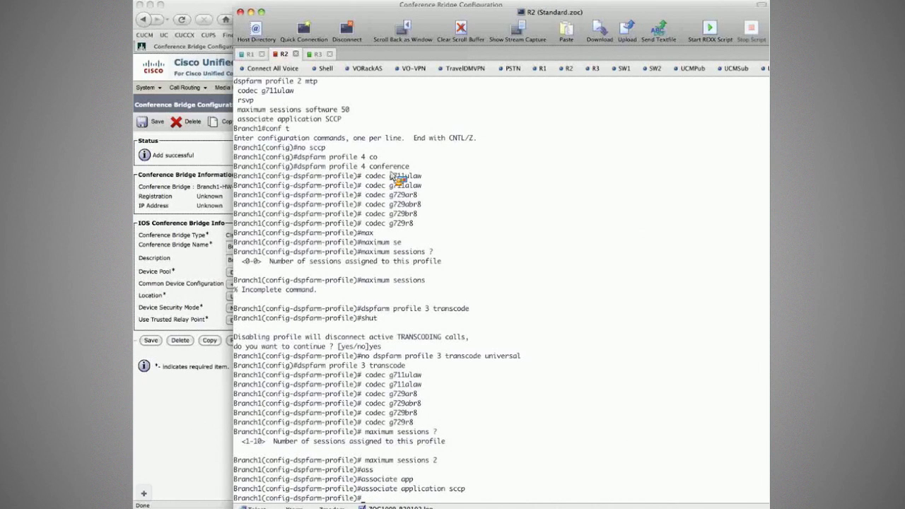
pyautogui.moveTo(370, 159); pyautogui.dragTo(298, 159)
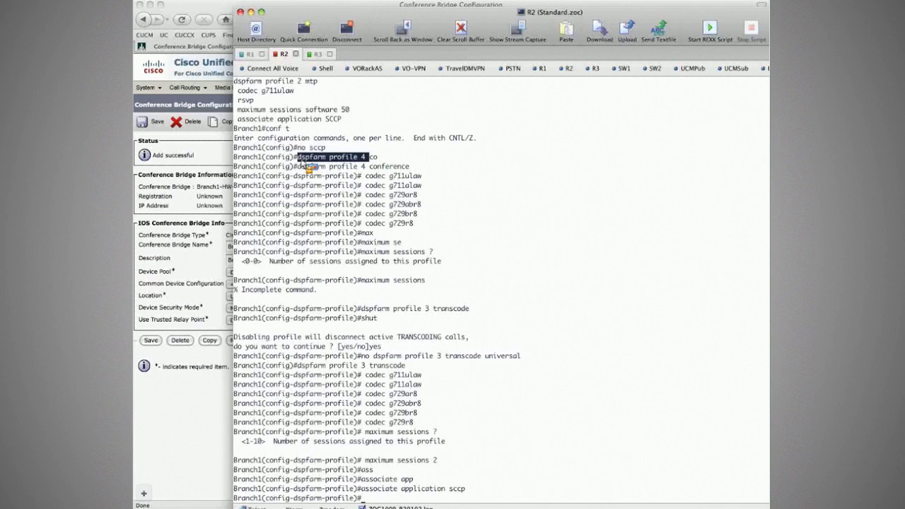
pyautogui.press('super+v')
pyautogui.press('Return')
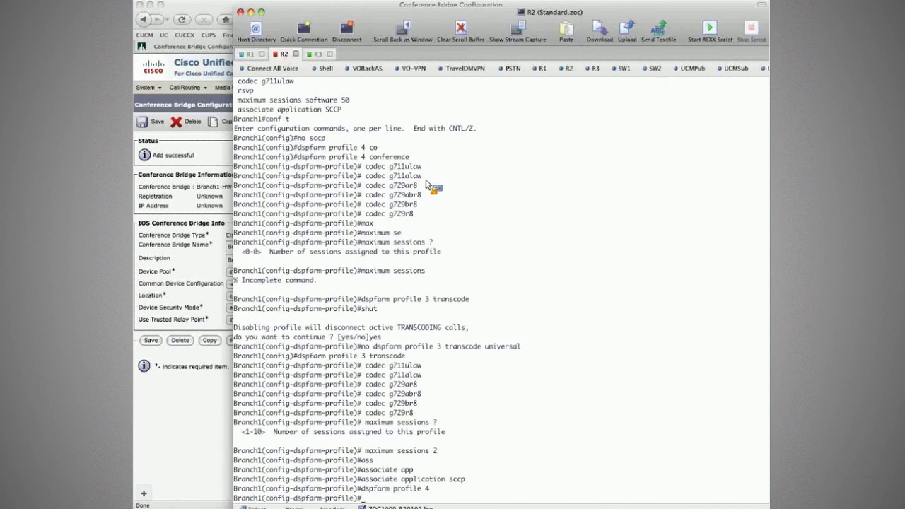
pyautogui.write('do sh run | s sccp')
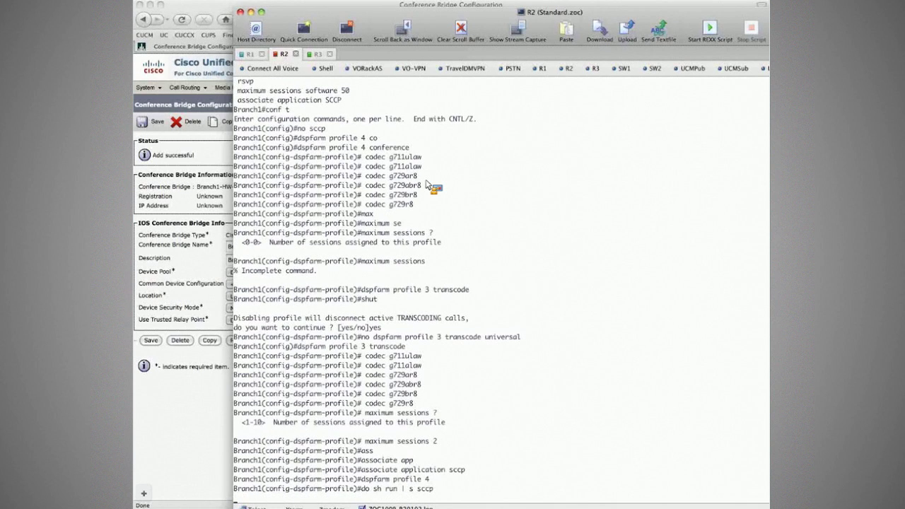
# - Clear the screen and show Branch1's running config filtered with 'sccp|dspfarm'
pyautogui.press('Return')
pyautogui.press('Up')
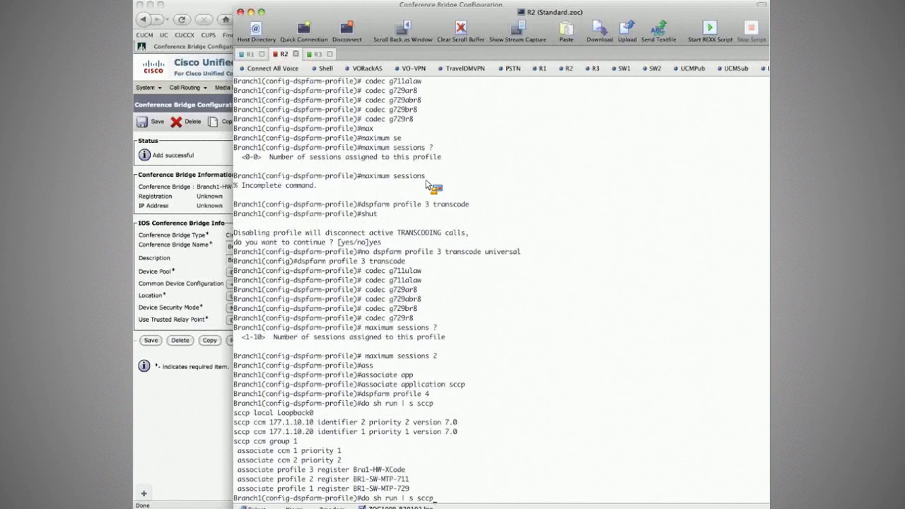
pyautogui.press('Return')
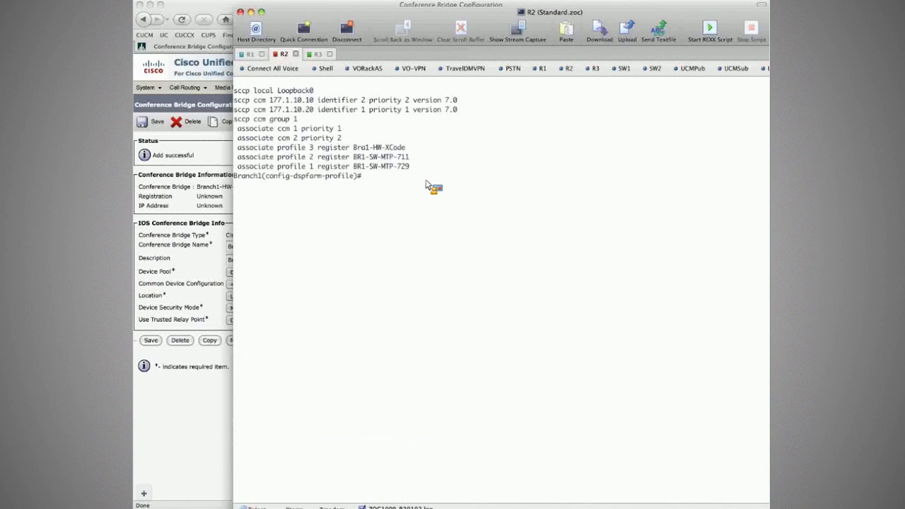
pyautogui.press('super+k')
pyautogui.press('Up')
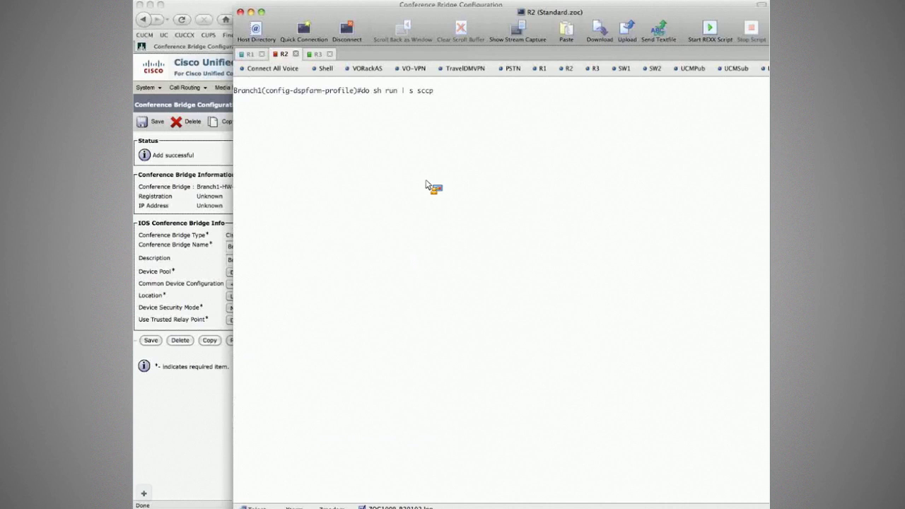
pyautogui.write('|dspfarm')
pyautogui.press('Return')
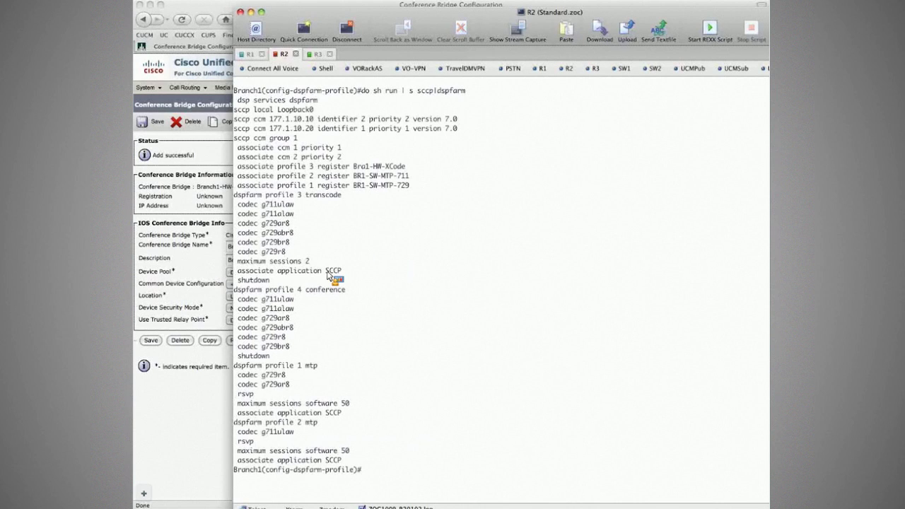
# - Re-enter the 'dspfarm profile 4 conference' configuration on Branch1
pyautogui.tripleClick(313, 289)
pyautogui.press('super+v')
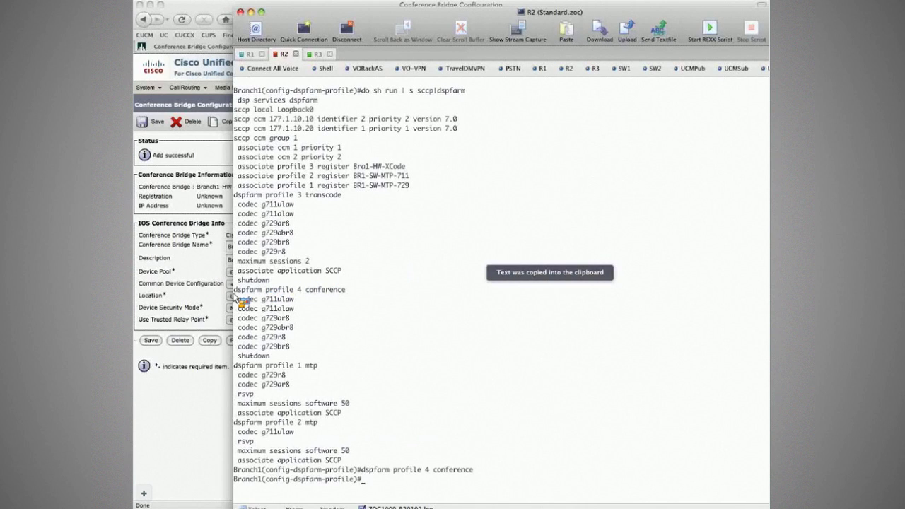
pyautogui.click(229, 201)
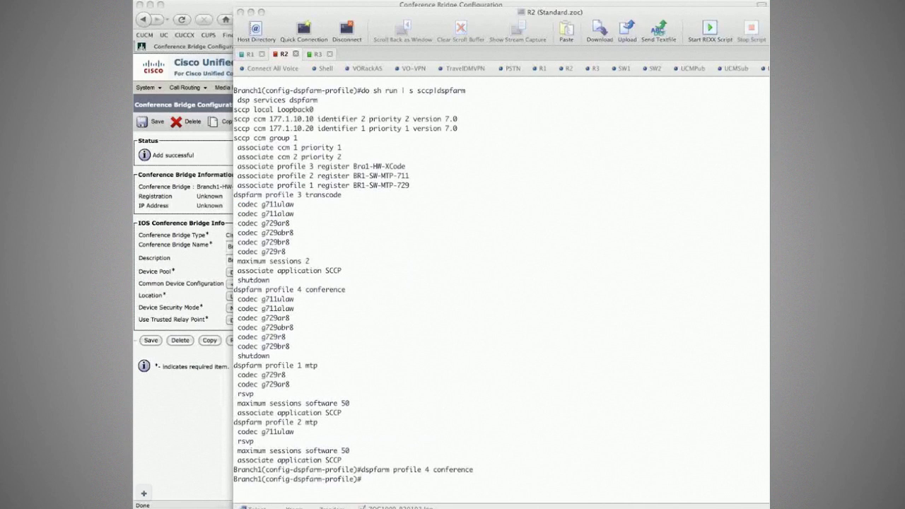
pyautogui.click(429, 253)
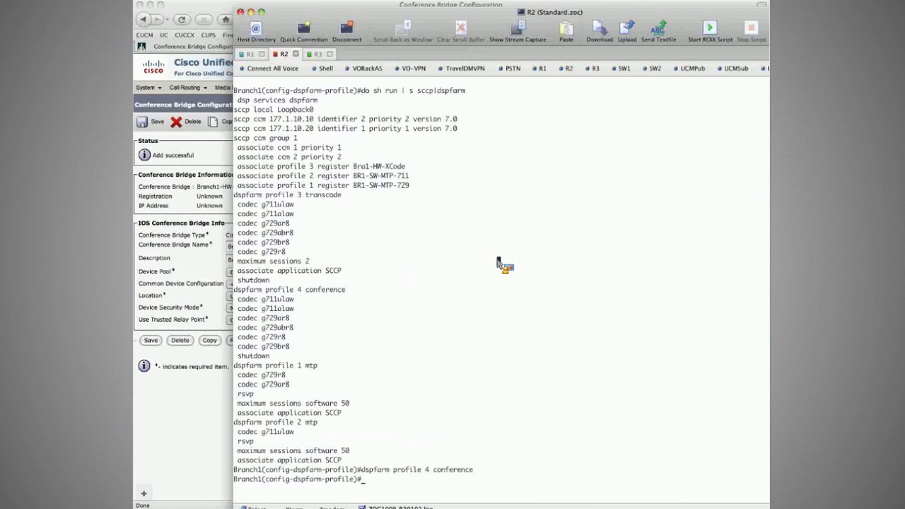
# - Enable transcode profile 3, and set conference profile 4 to 2 sessions, SCCP, enabled
pyautogui.press('super+v')
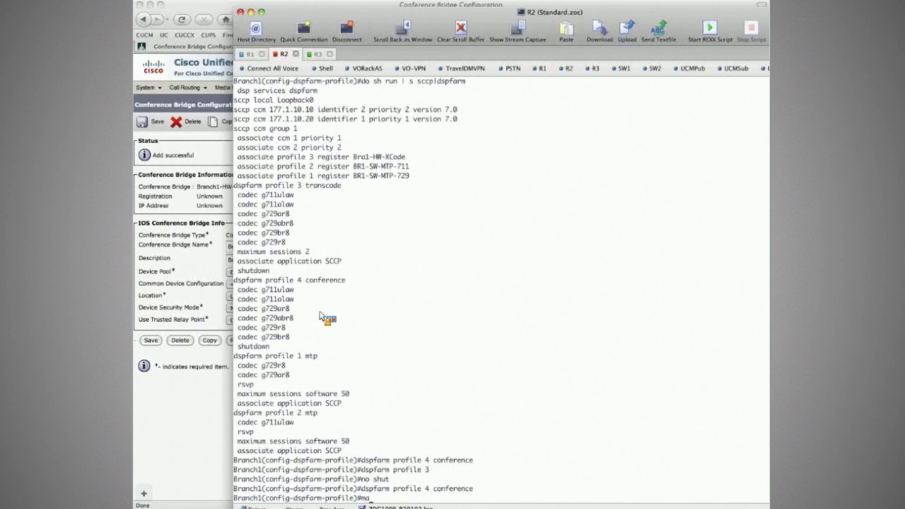
pyautogui.write('x ses ?')
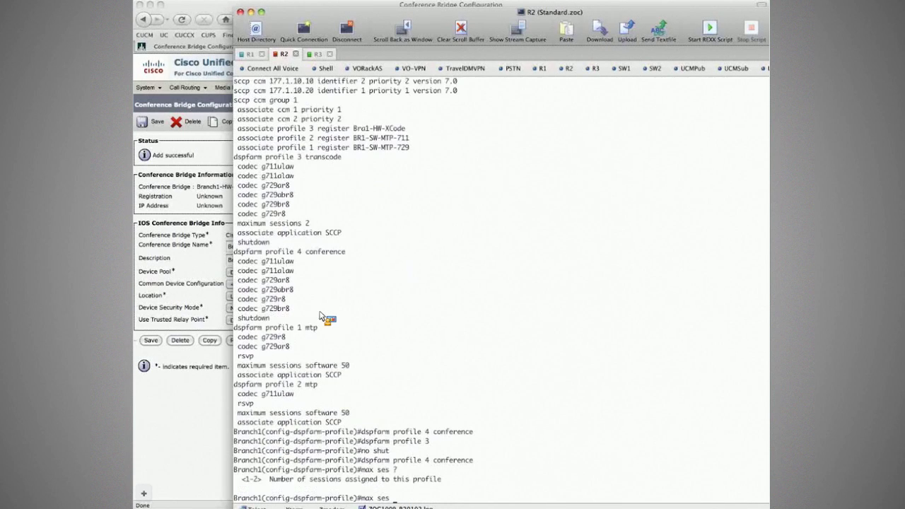
pyautogui.write('2')
pyautogui.press('Return')
pyautogui.write('ass')
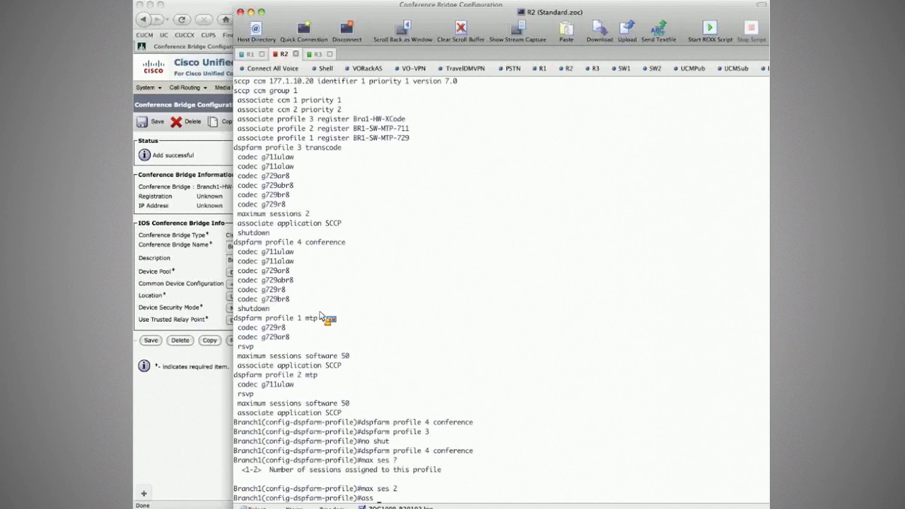
pyautogui.write(' app sccp')
pyautogui.press('Return')
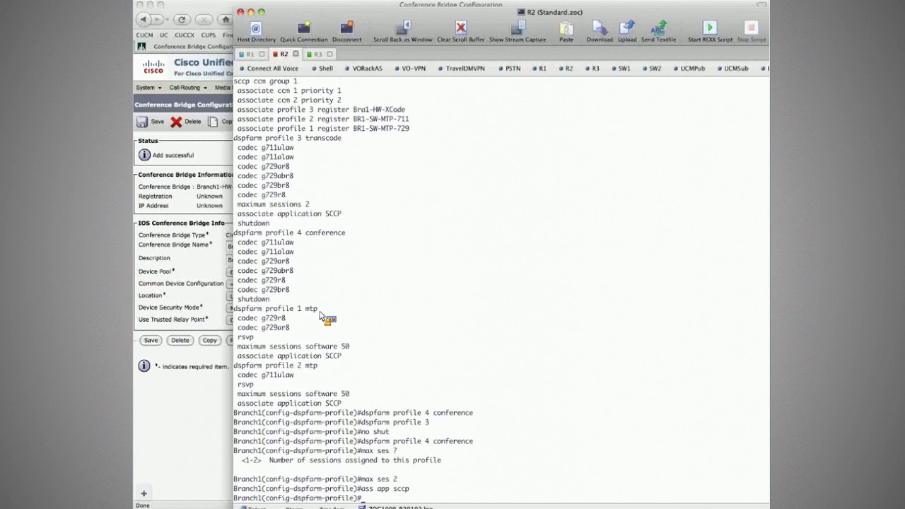
pyautogui.write('no shut')
pyautogui.press('Return')
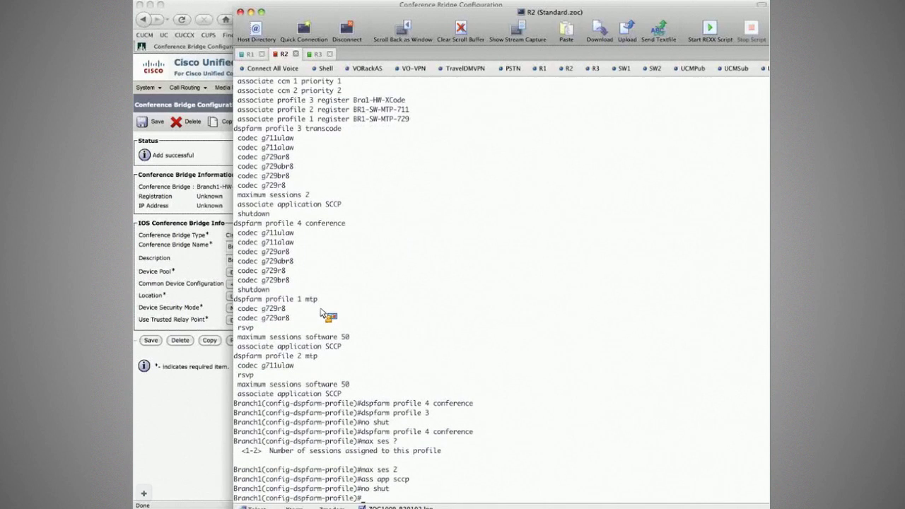
# - Enter 'sccp ccm group 1' and begin 'associate profile 4 register'
pyautogui.scroll(3, 267, 141)
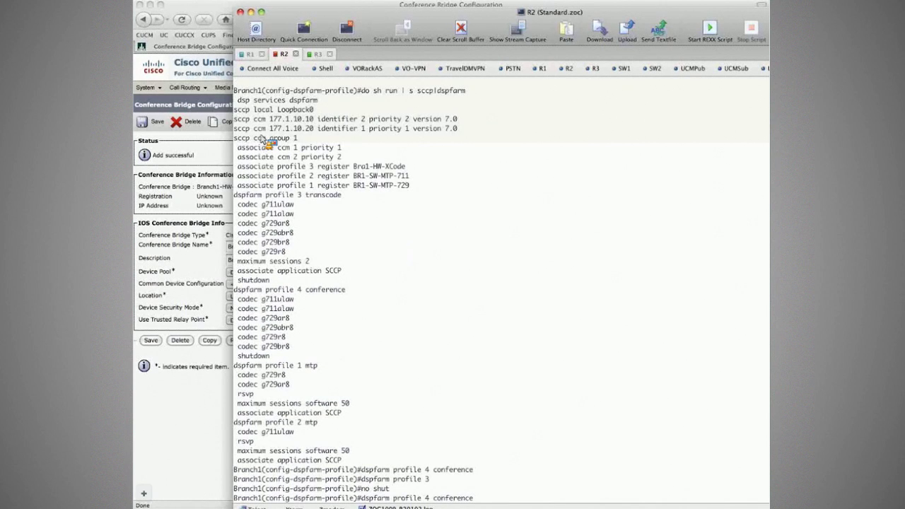
pyautogui.tripleClick(267, 138)
pyautogui.moveTo(240, 145); pyautogui.dragTo(374, 196)
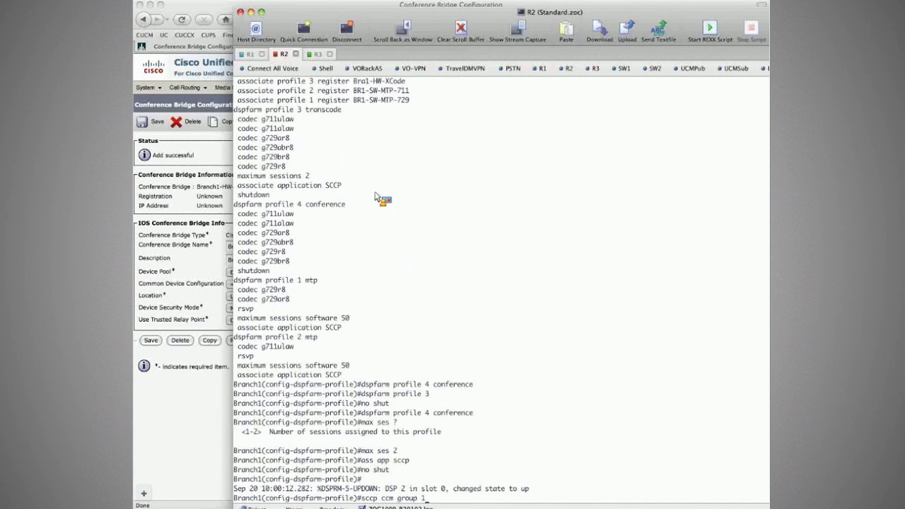
pyautogui.scroll(3, 375, 197)
pyautogui.moveTo(407, 170); pyautogui.dragTo(404, 207)
pyautogui.write('4 re')
pyautogui.press('Tab')
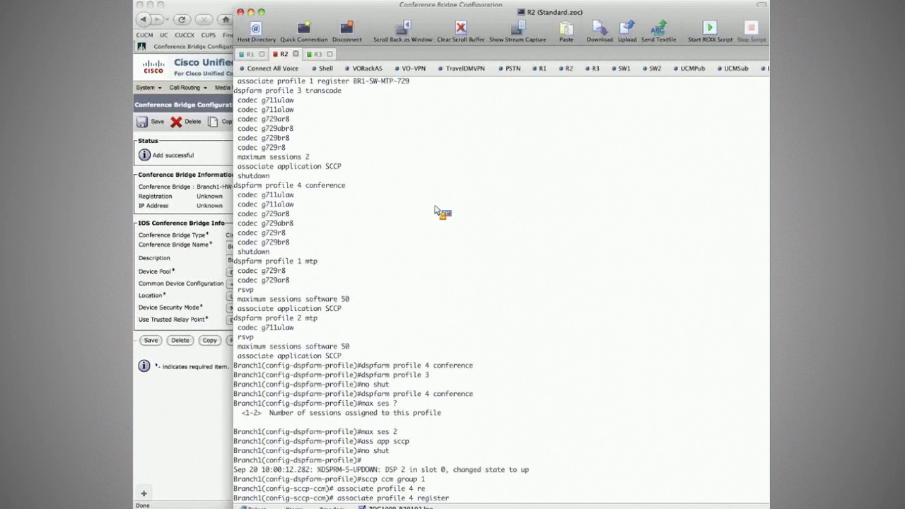
pyautogui.click(202, 260)
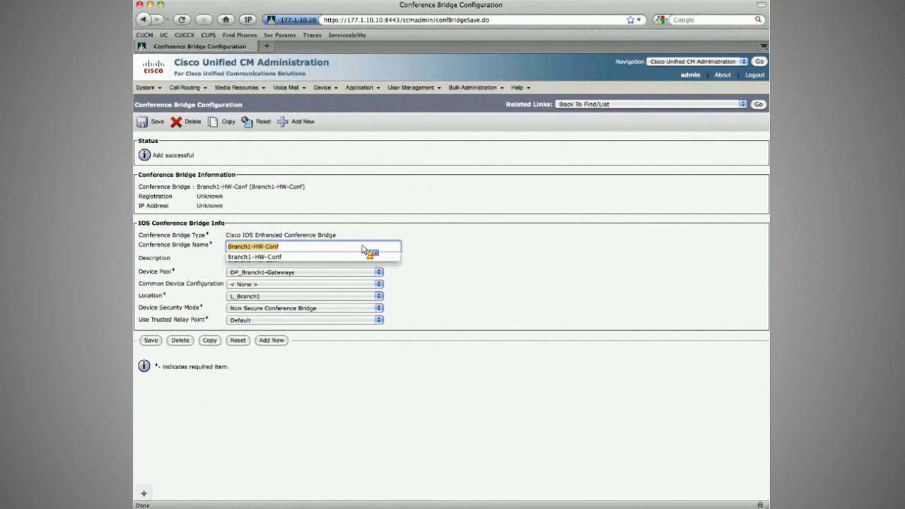
# - Register profile 4 as Branch1-HW-Conf, re-enable SCCP, exit config mode and save with wr
pyautogui.moveTo(362, 250); pyautogui.dragTo(531, 269)
pyautogui.press('Return')
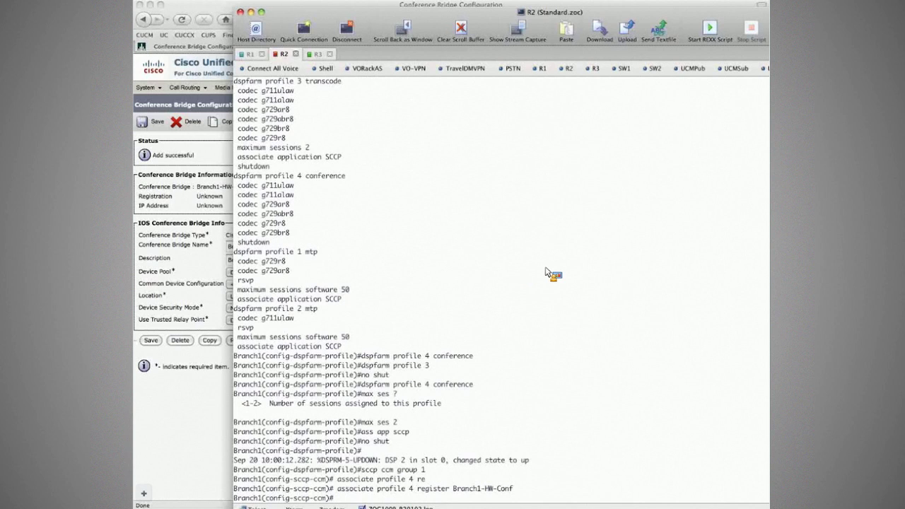
pyautogui.write('sccp')
pyautogui.press('Return')
pyautogui.write('end')
pyautogui.press('Return')
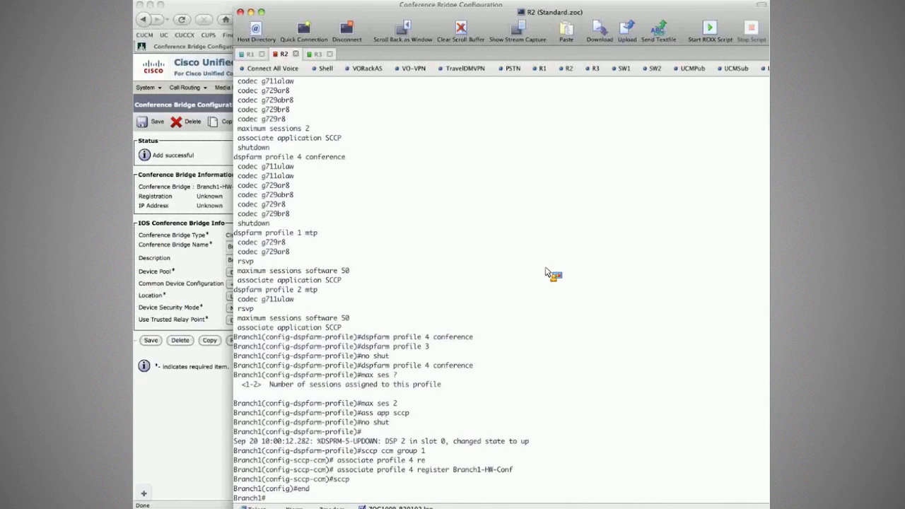
pyautogui.press('Return')
pyautogui.press('Return')
pyautogui.press('Return')
pyautogui.press('Return')
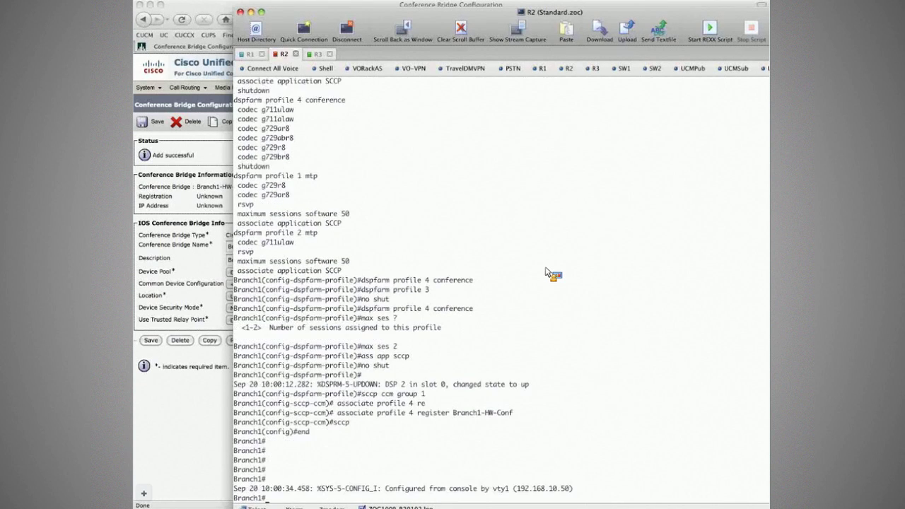
pyautogui.press('Return')
pyautogui.press('Return')
pyautogui.press('Return')
pyautogui.press('Return')
pyautogui.write('wr')
pyautogui.press('Return')
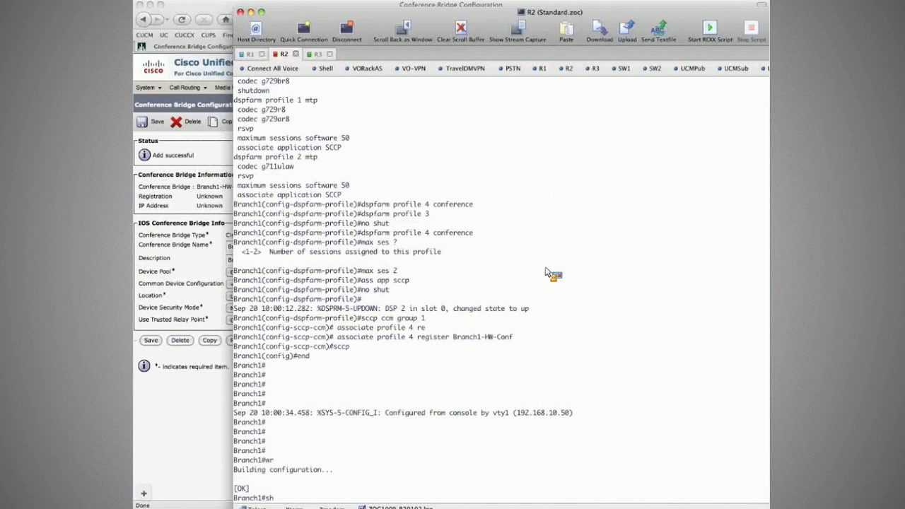
# - Check 'sh sccp' shows conferencing ACTIVE with call manager 177.1.10.20
pyautogui.write('sh sccp')
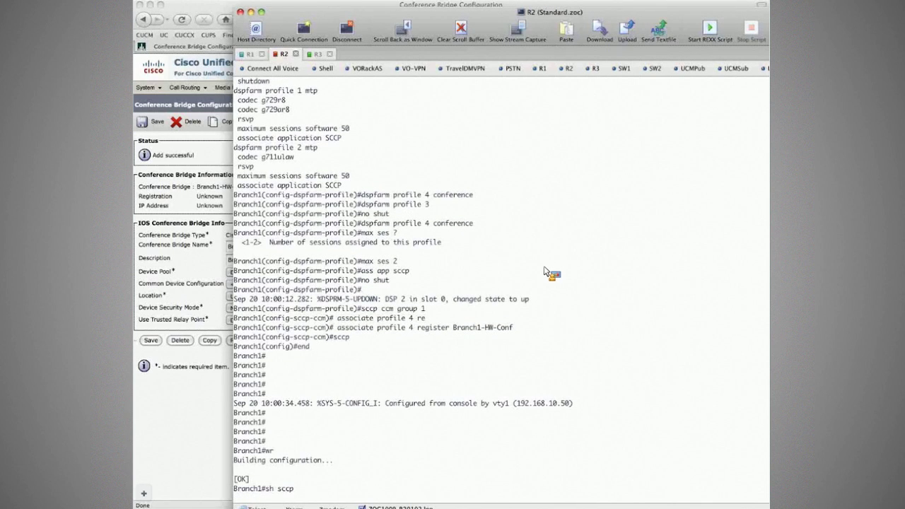
pyautogui.press('Return')
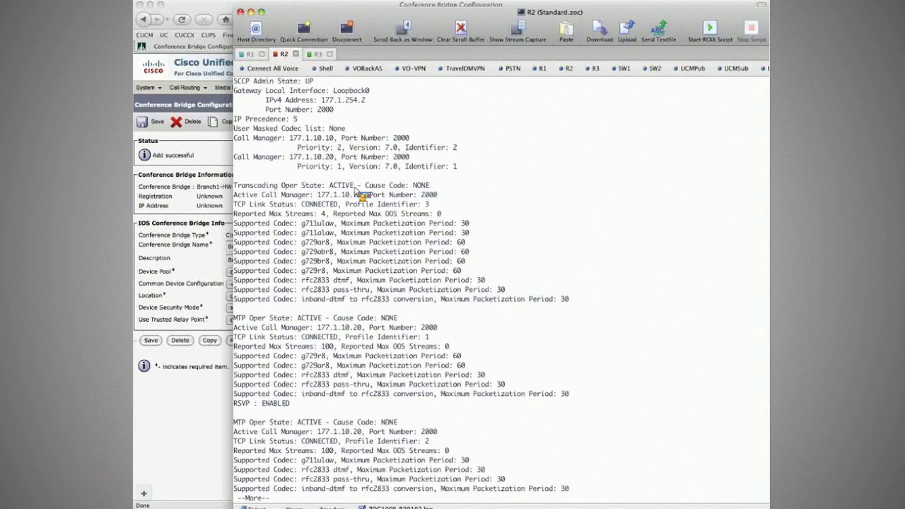
pyautogui.doubleClick(357, 193)
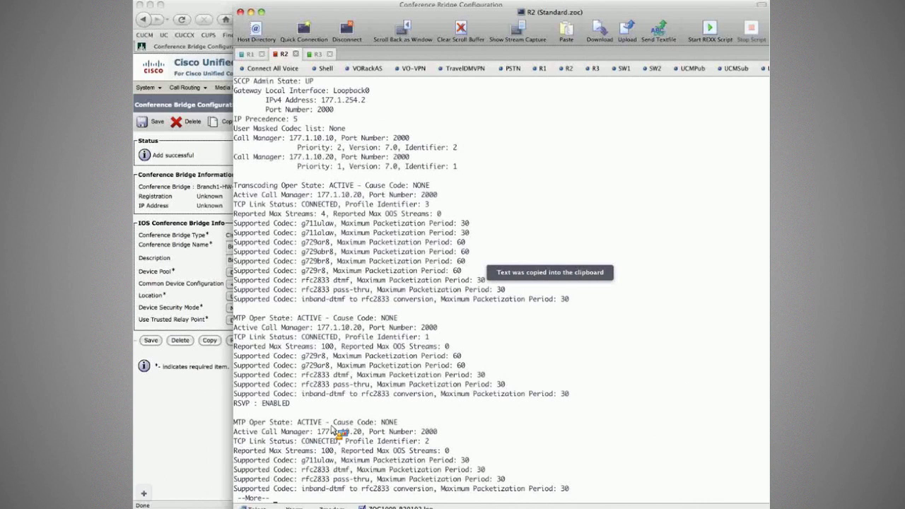
pyautogui.press('space')
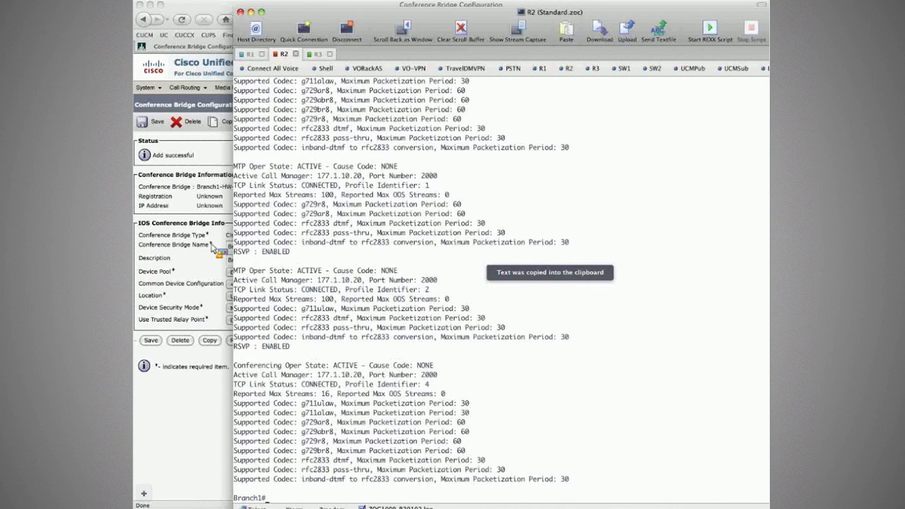
pyautogui.click(212, 246)
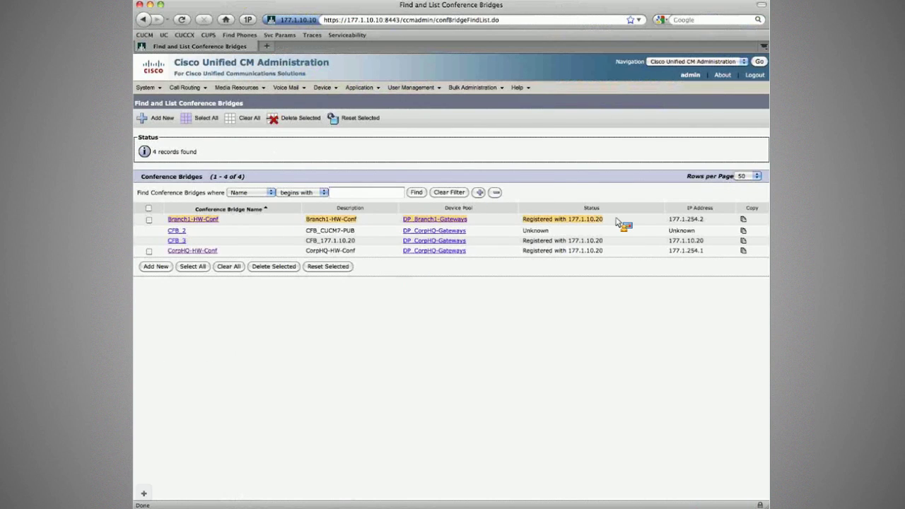
# - Add Branch1-HW-Conf to the selected resources of MRG_Branch1-HW and save
pyautogui.click(416, 193)
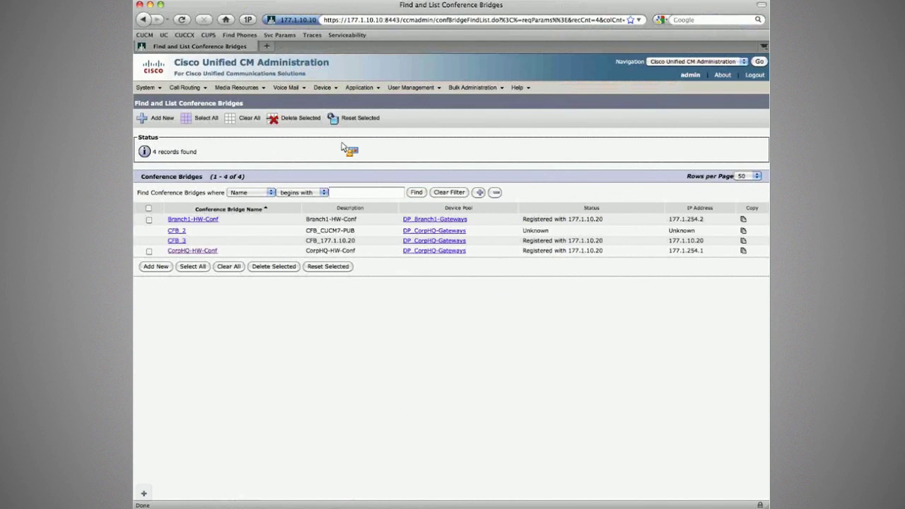
pyautogui.click(185, 87)
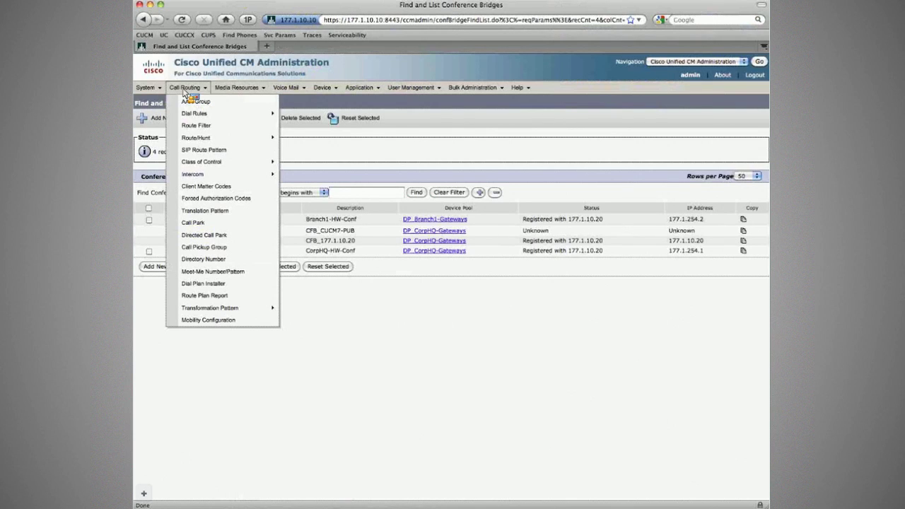
pyautogui.moveTo(236, 88)
pyautogui.click(256, 187)
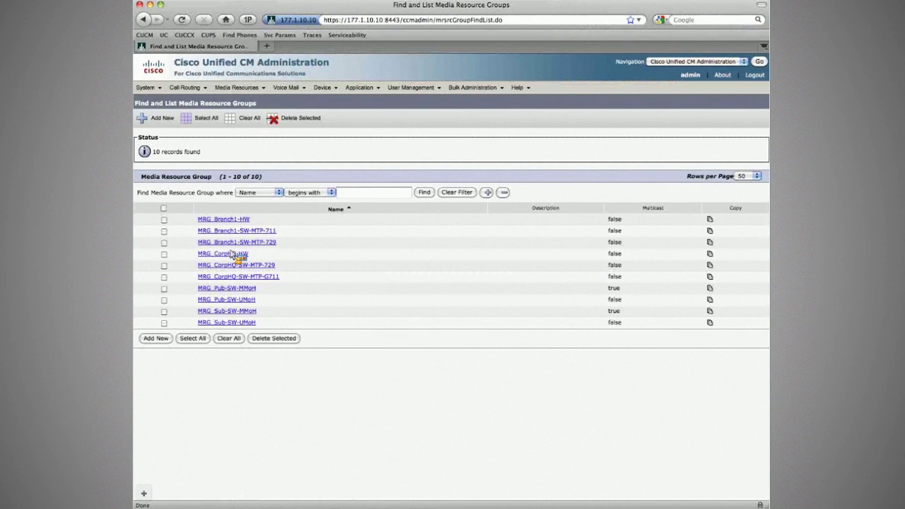
pyautogui.click(233, 255)
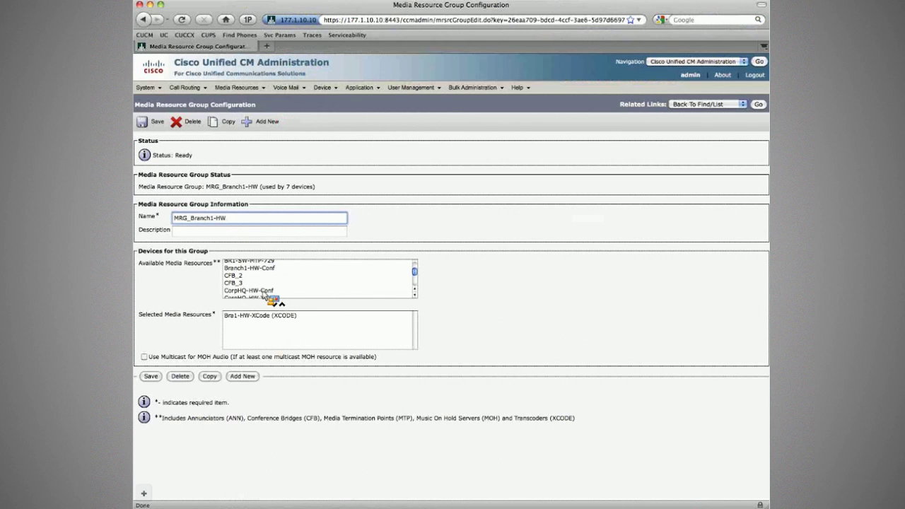
pyautogui.click(273, 305)
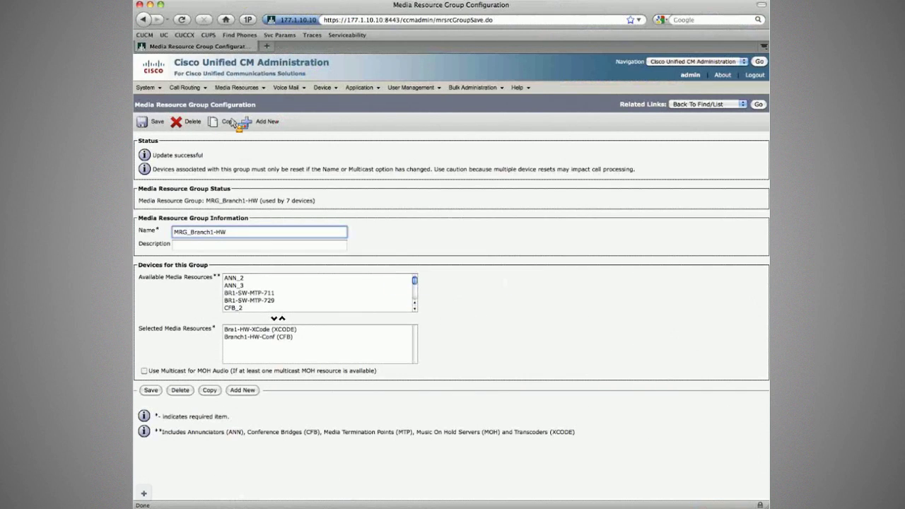
pyautogui.moveTo(236, 87)
pyautogui.click(261, 199)
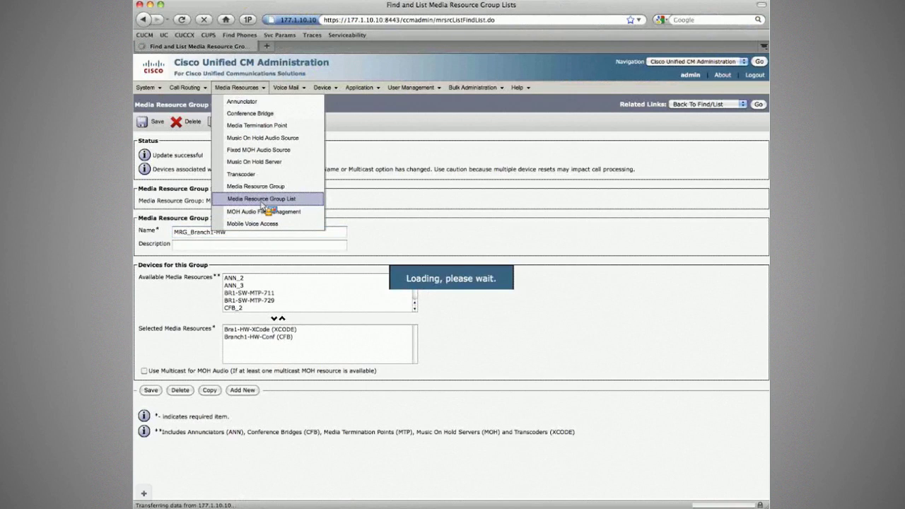
# - Check that MRGL_Branch1-Devices lists MRG_Branch1-HW and MRG_CorpHQ-HW, then list the phones
pyautogui.click(271, 229)
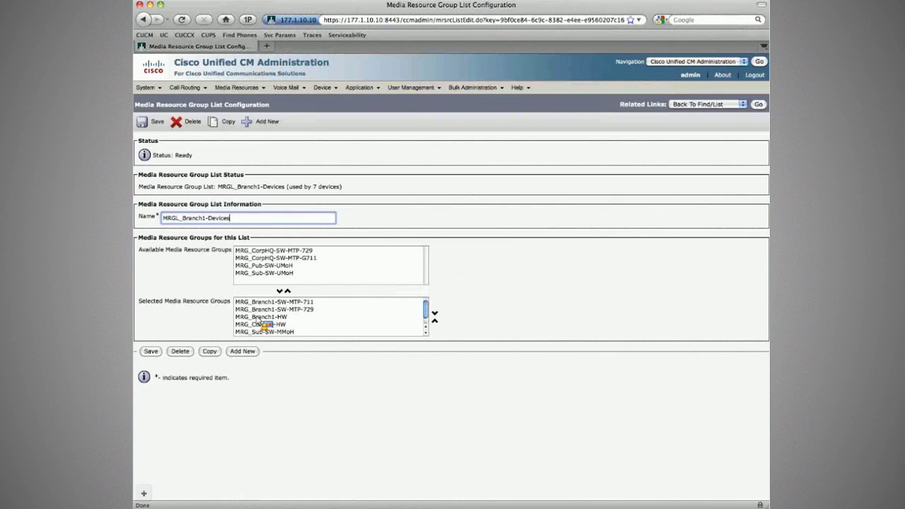
pyautogui.click(262, 318)
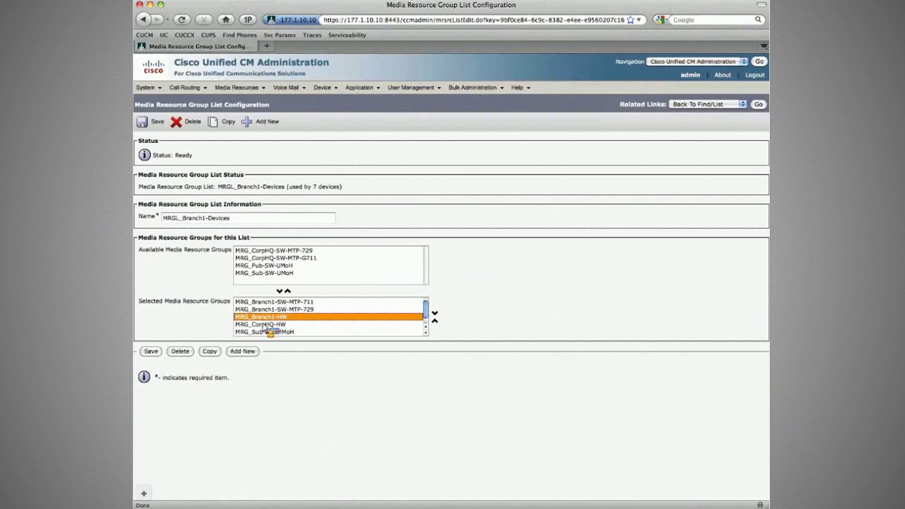
pyautogui.click(264, 325)
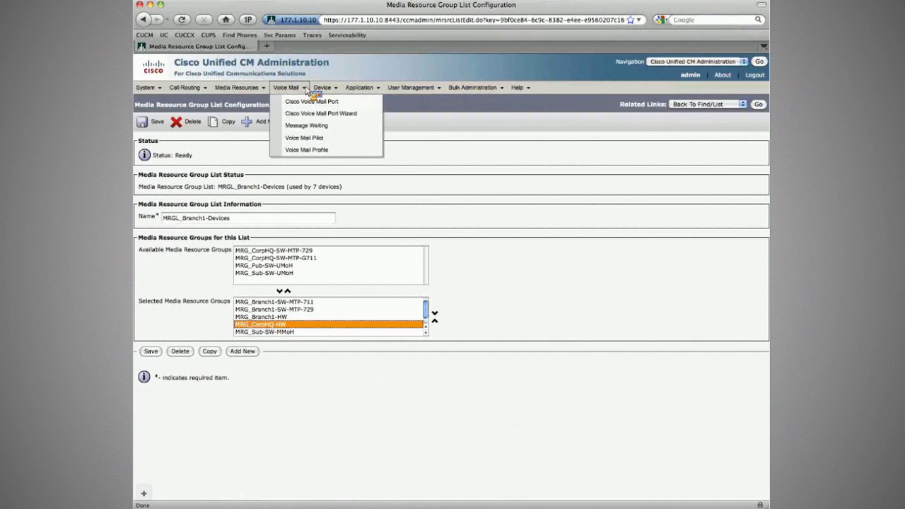
pyautogui.moveTo(323, 87)
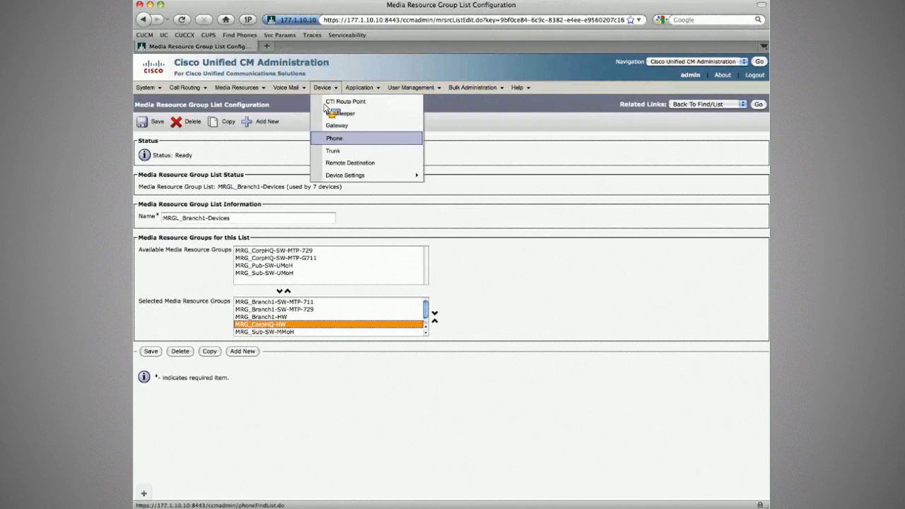
pyautogui.click(335, 139)
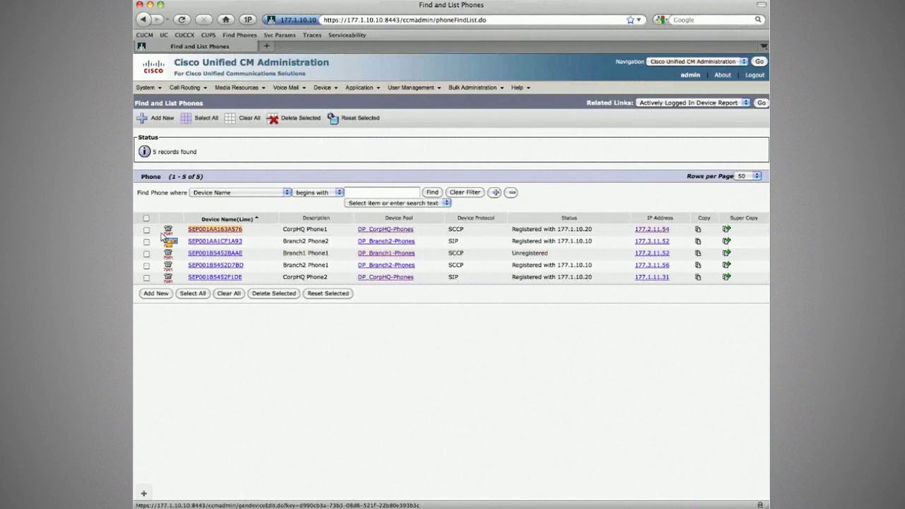
# - Reset the DP_Branch1-Phones device pool to restart its two phones
pyautogui.click(150, 89)
pyautogui.moveTo(175, 226)
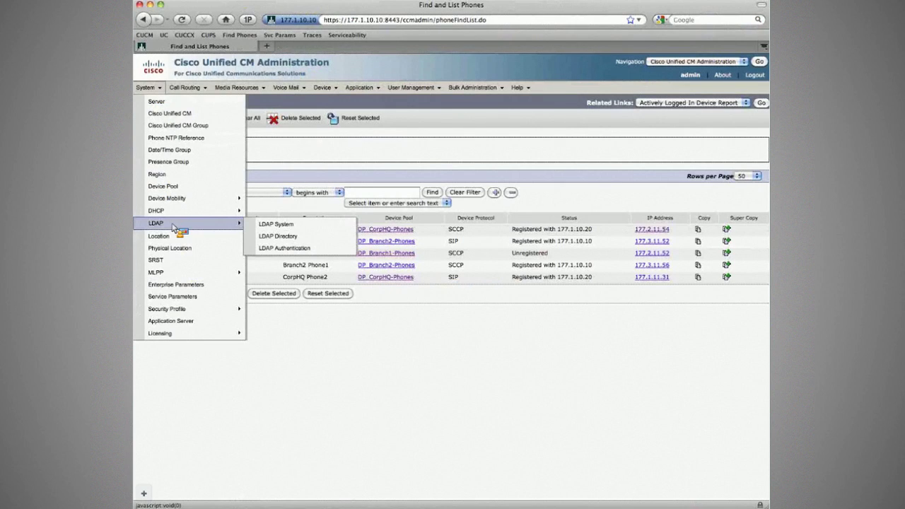
pyautogui.click(163, 186)
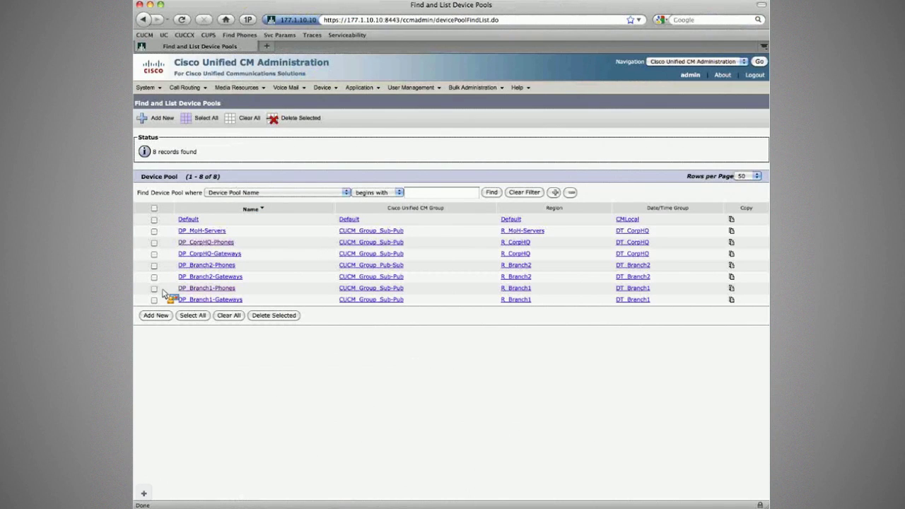
pyautogui.click(190, 288)
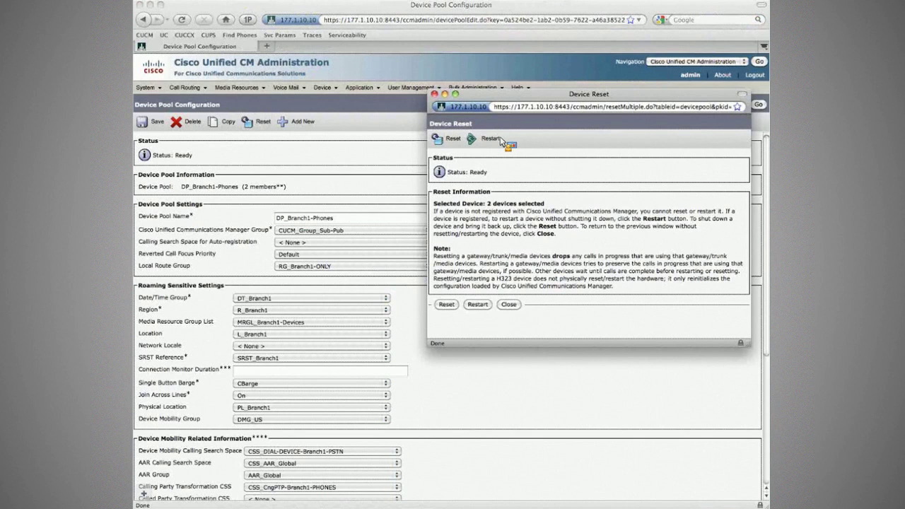
pyautogui.click(500, 138)
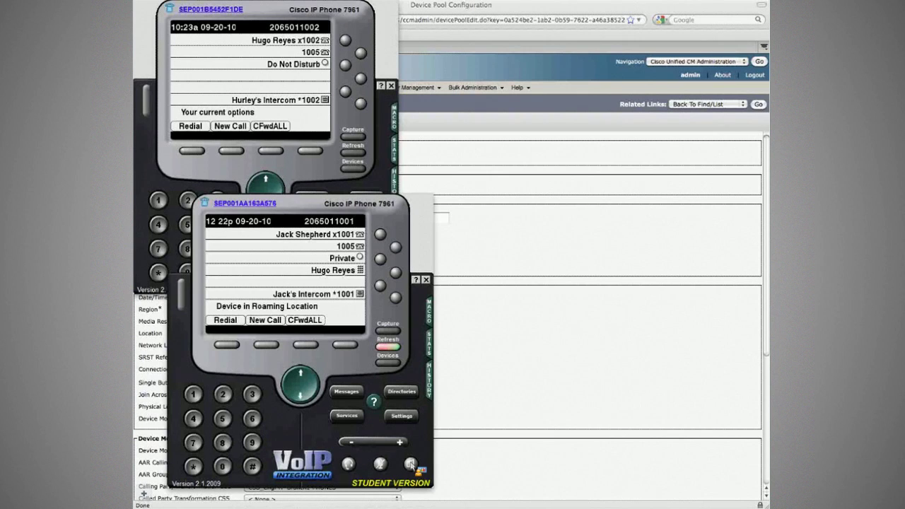
# - Call 911 from extension 1001, answer on the PSTN phone, and conference in extension 1002
pyautogui.click(411, 464)
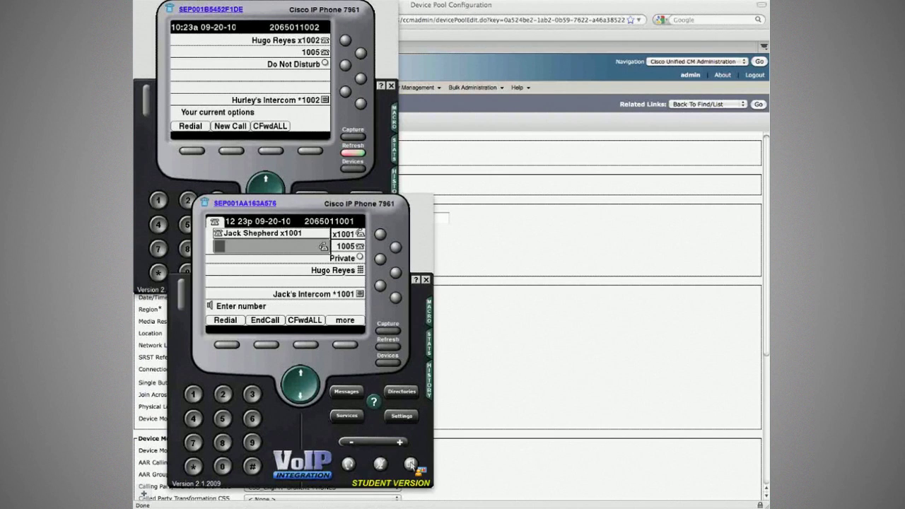
pyautogui.click(568, 396)
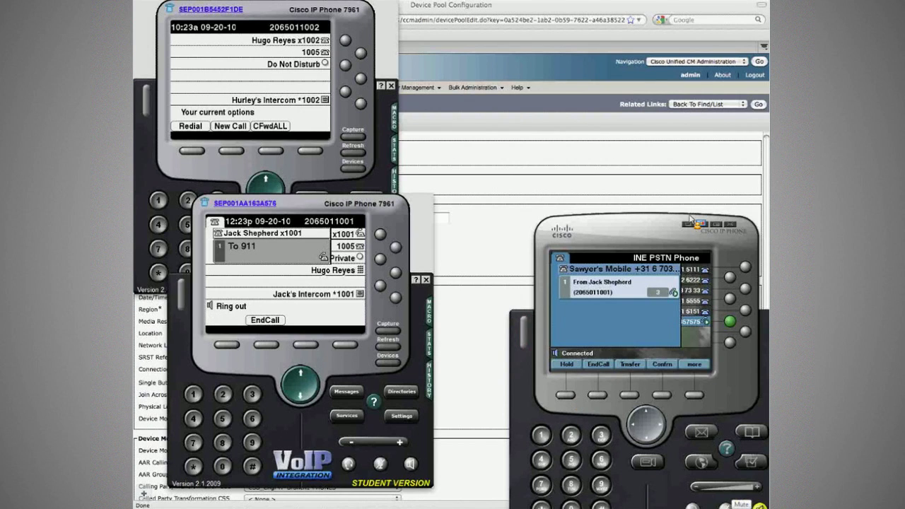
pyautogui.click(690, 220)
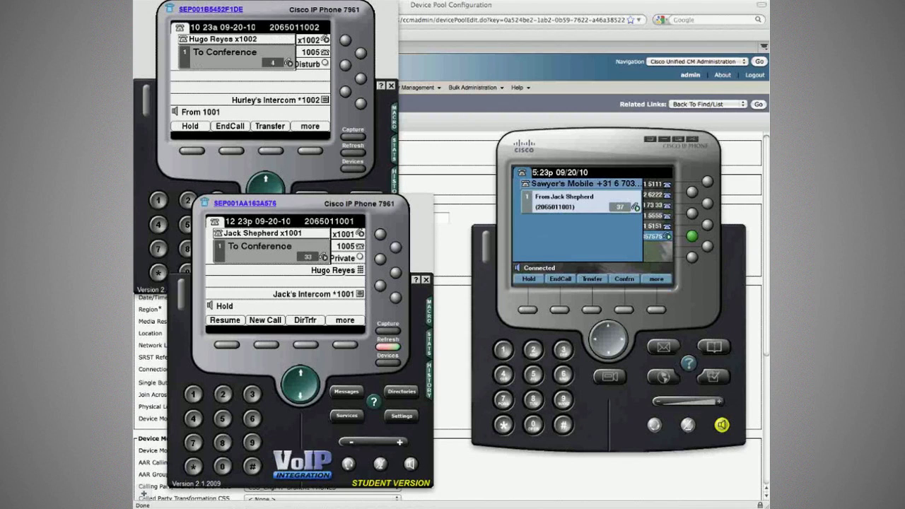
pyautogui.press('super+Tab')
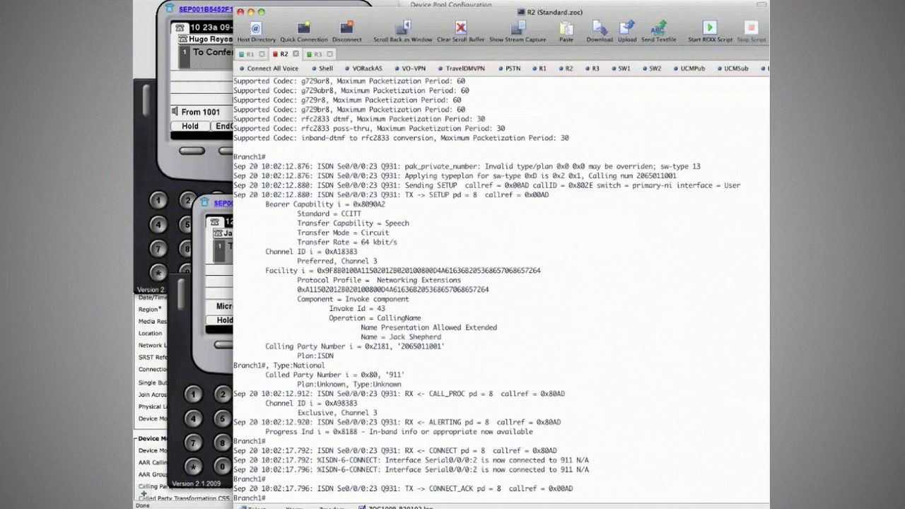
# - List SCCP connections with 'sh sccp conn', noting the conference peer 177.1.254.2
pyautogui.press('Return')
pyautogui.press('Return')
pyautogui.press('Return')
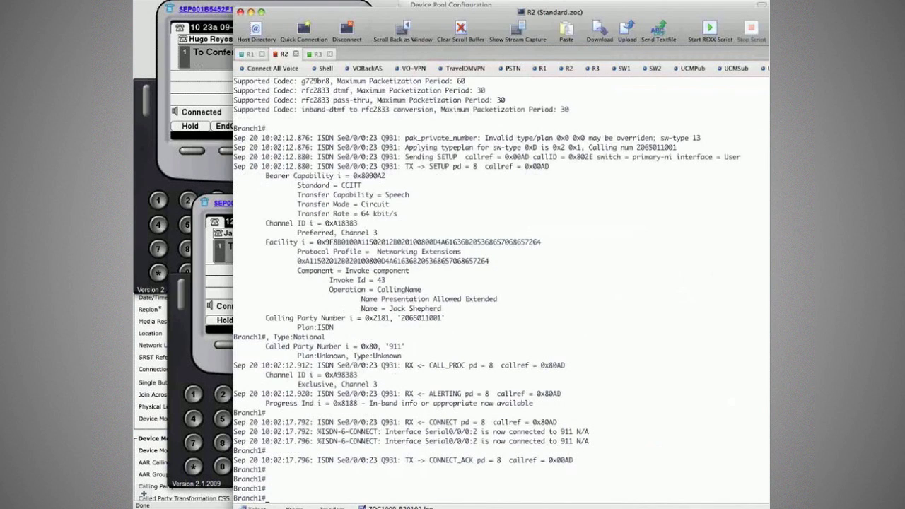
pyautogui.write('sh')
pyautogui.write('sccp ?')
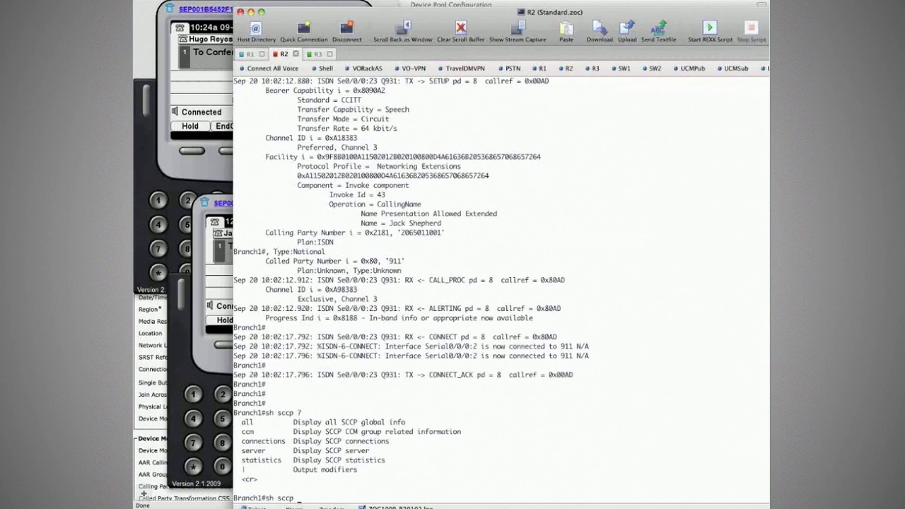
pyautogui.write('conn')
pyautogui.press('Return')
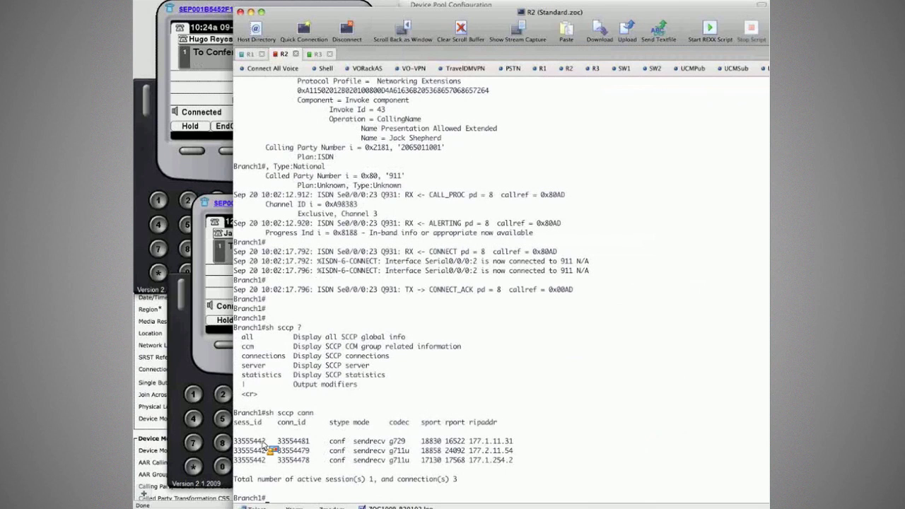
pyautogui.moveTo(270, 441); pyautogui.dragTo(513, 446)
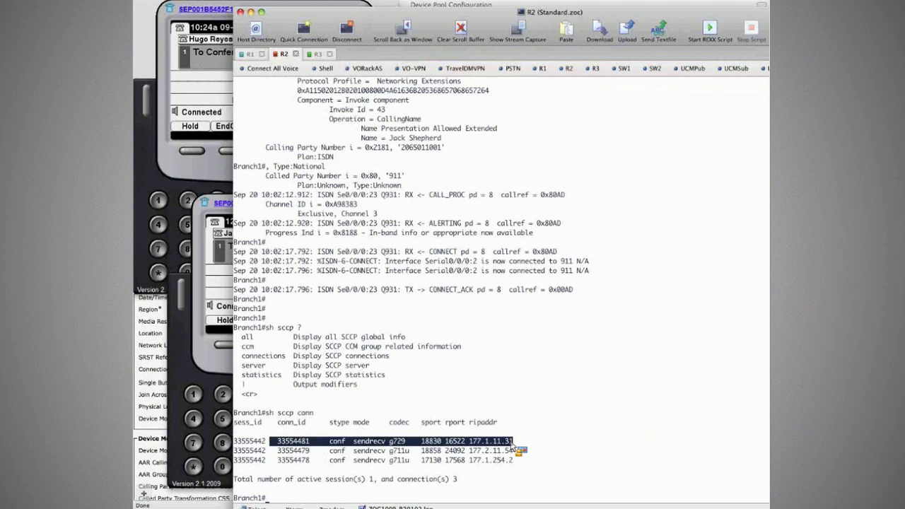
pyautogui.moveTo(512, 450); pyautogui.dragTo(472, 457)
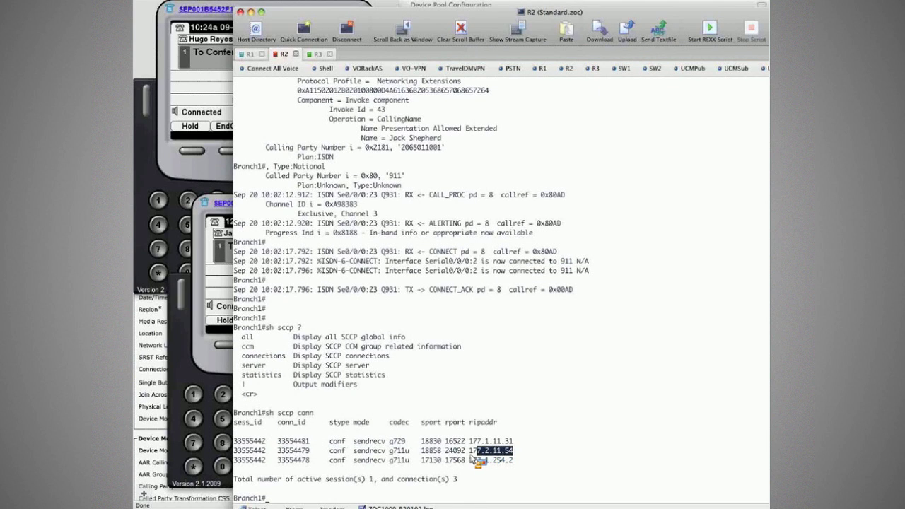
pyautogui.click(472, 458)
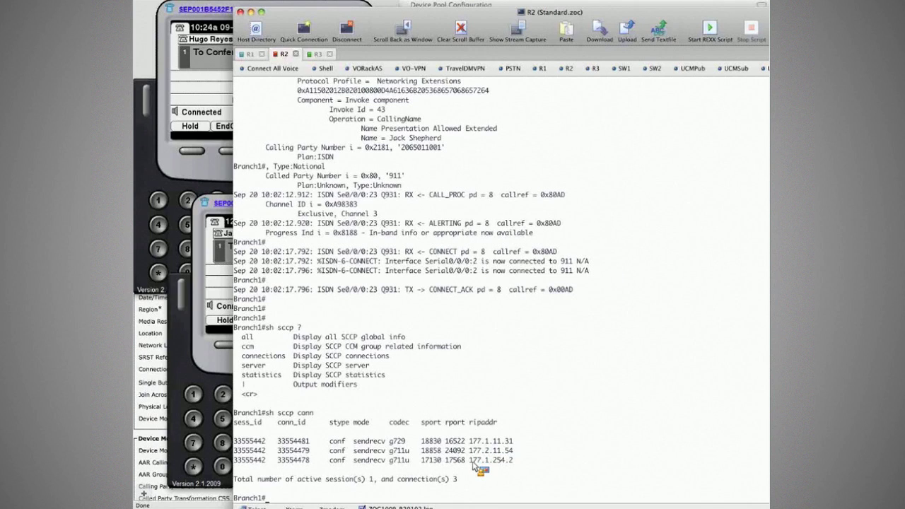
pyautogui.moveTo(470, 461); pyautogui.dragTo(515, 468)
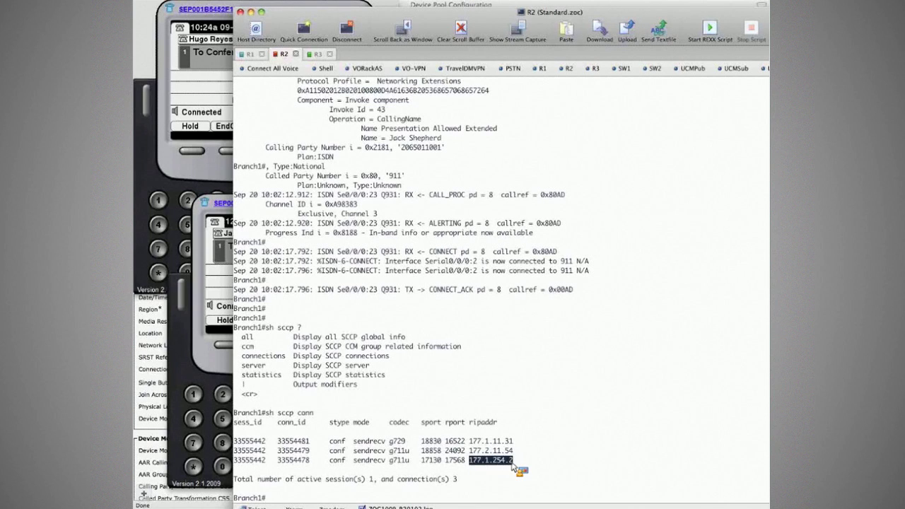
pyautogui.click(493, 486)
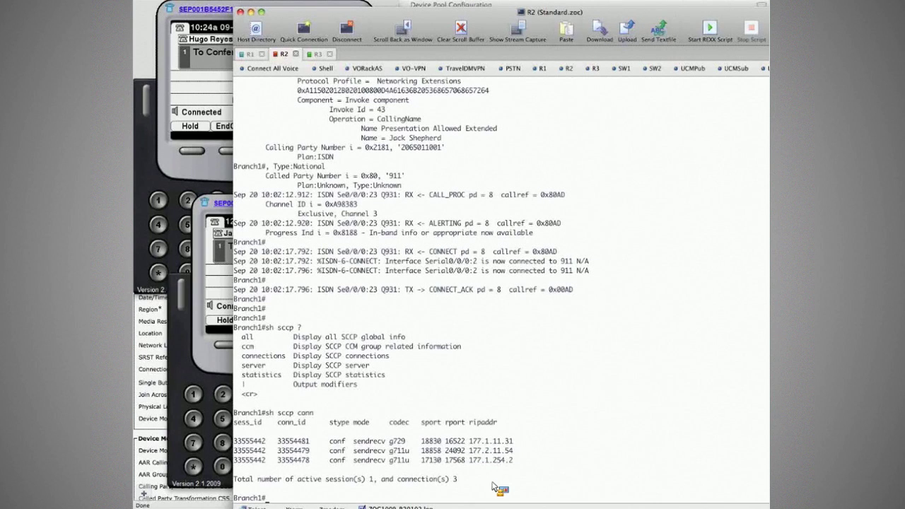
# - Confirm Loopback0 is 177.1.254.2 using 'sh ip int br | in Loo'
pyautogui.write('sh ip int br | in Loo')
pyautogui.press('Return')
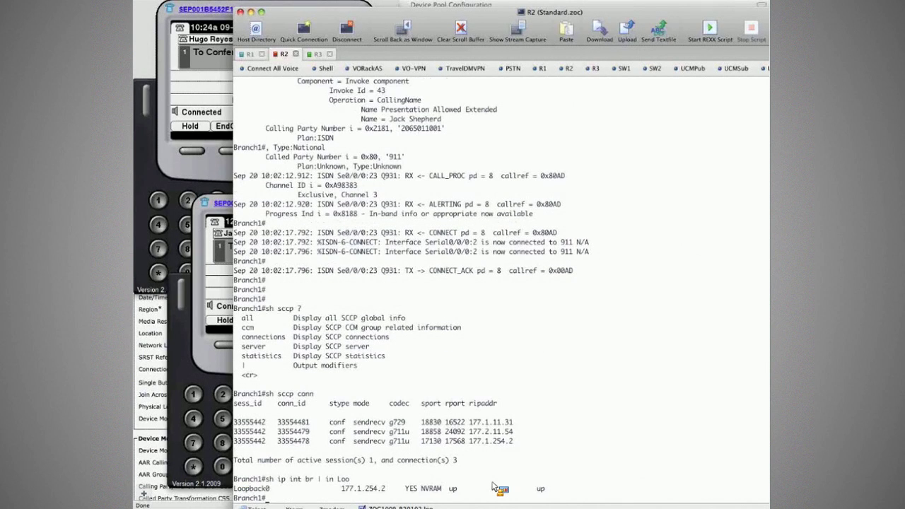
pyautogui.doubleClick(381, 489)
pyautogui.moveTo(521, 442); pyautogui.dragTo(292, 424)
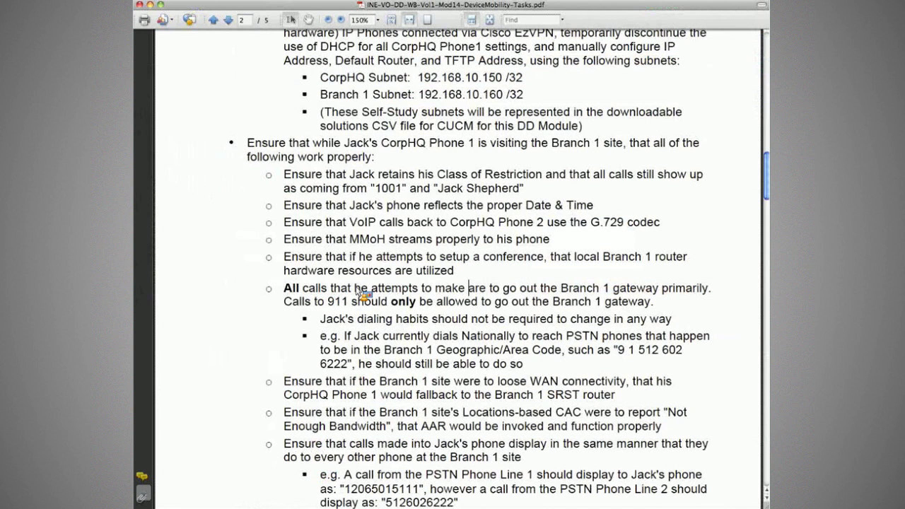
# - Highlight the Branch 1 gateway, 911, SRST fallback and CAC/AAR requirements in the task PDF
pyautogui.tripleClick(355, 290)
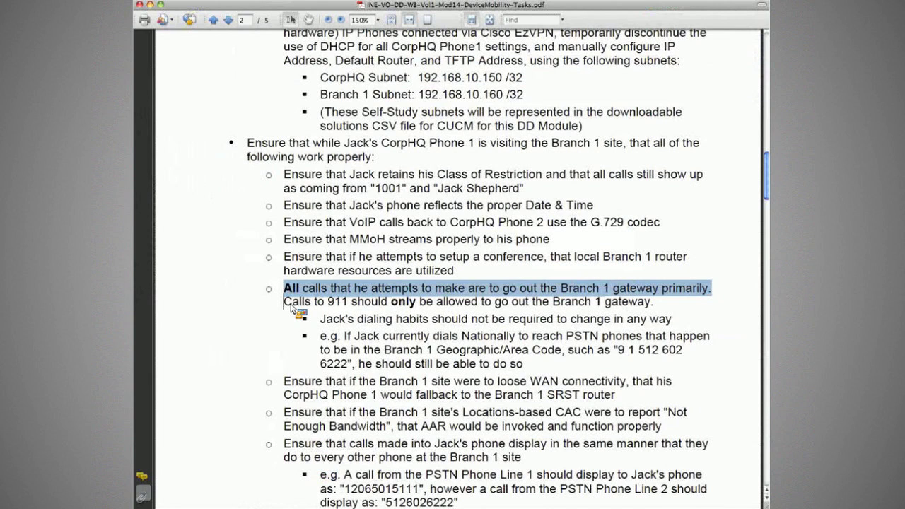
pyautogui.moveTo(291, 308); pyautogui.dragTo(626, 314)
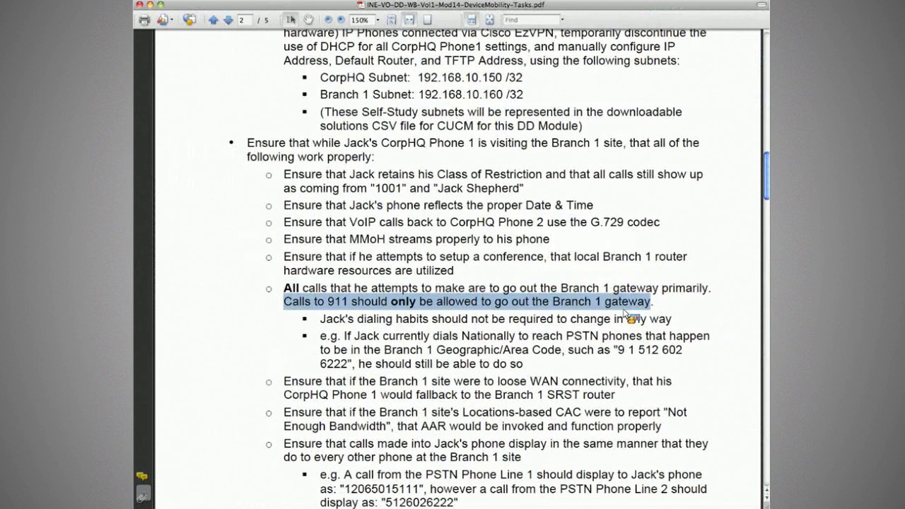
pyautogui.click(586, 320)
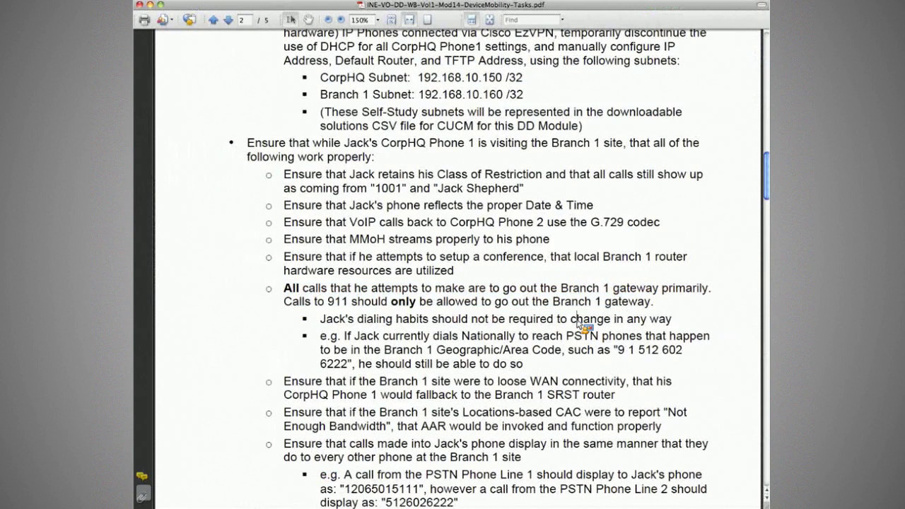
pyautogui.scroll(-1, 580, 323)
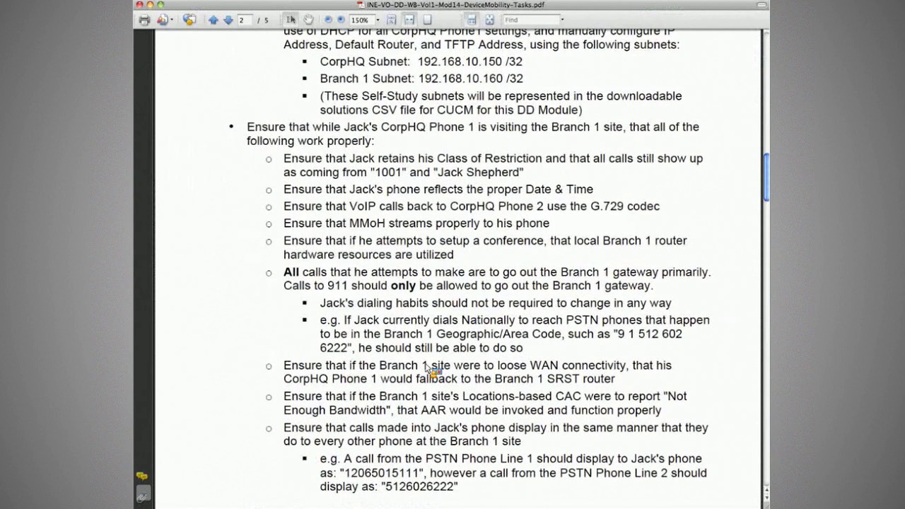
pyautogui.scroll(-2, 382, 358)
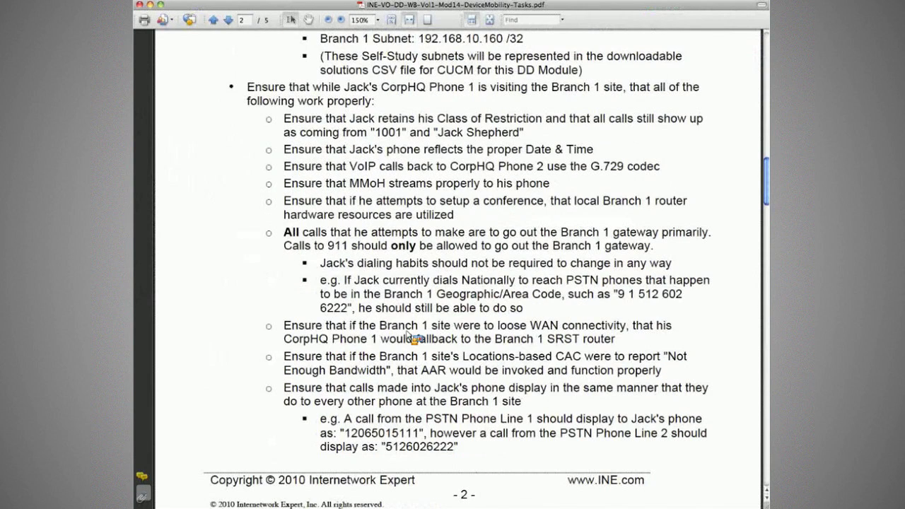
pyautogui.tripleClick(408, 332)
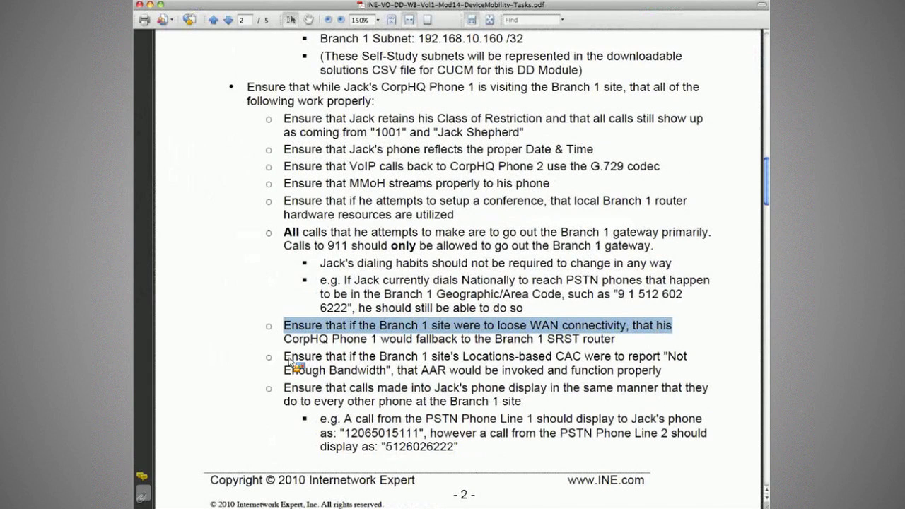
pyautogui.moveTo(290, 363); pyautogui.dragTo(660, 372)
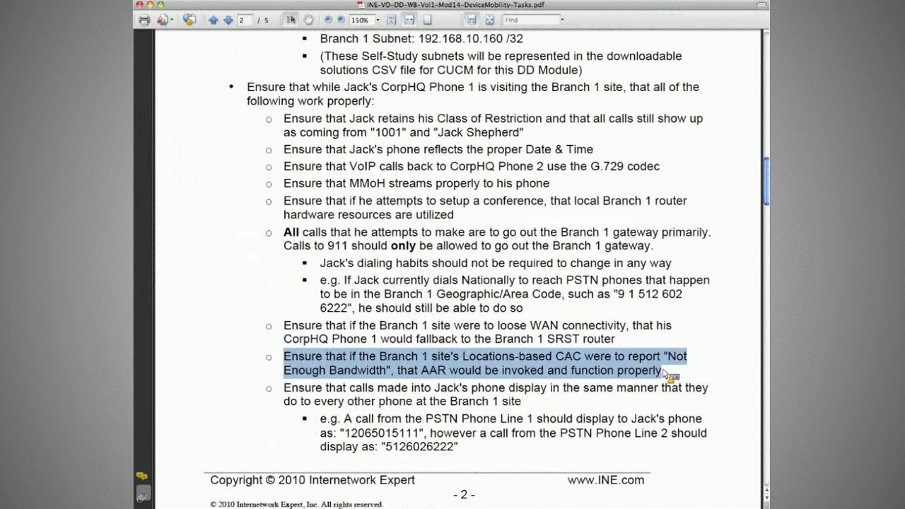
pyautogui.click(430, 365)
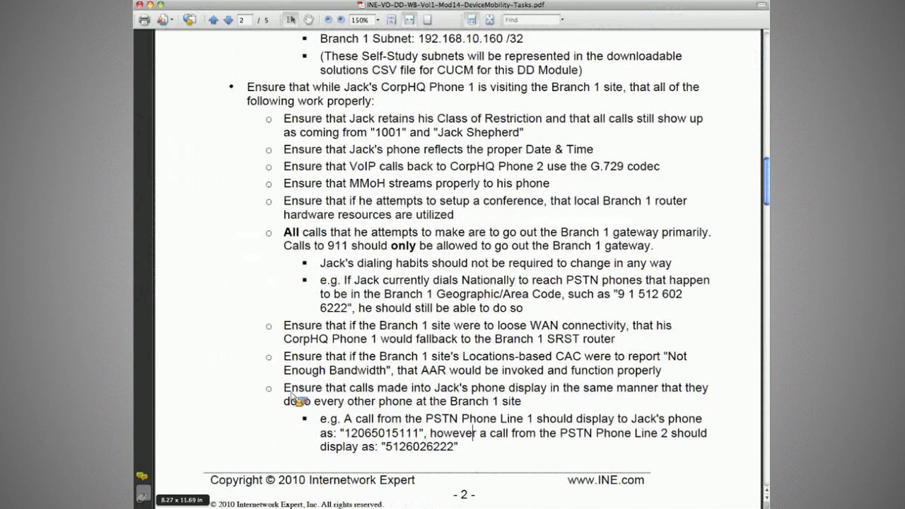
pyautogui.press('super+Tab')
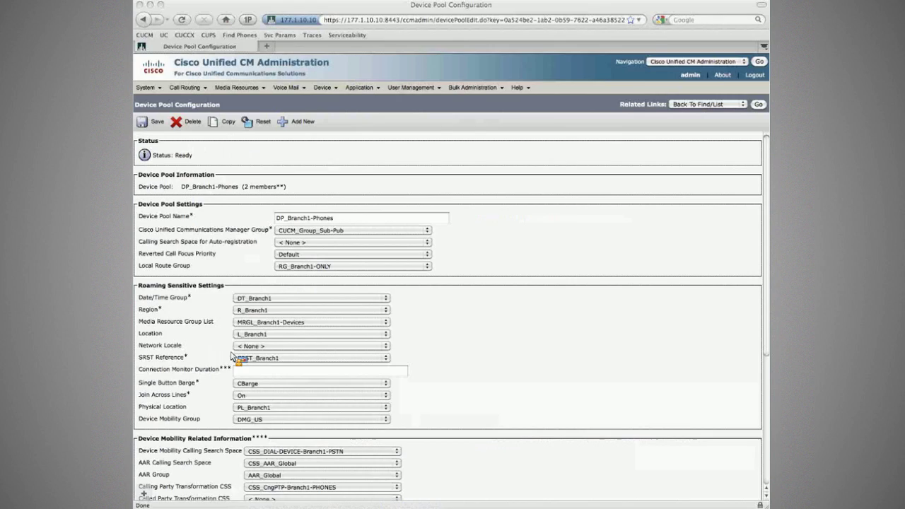
# - Set L_Branch1's audio bandwidth to 23 kbps, save, and resync its bandwidth
pyautogui.click(147, 87)
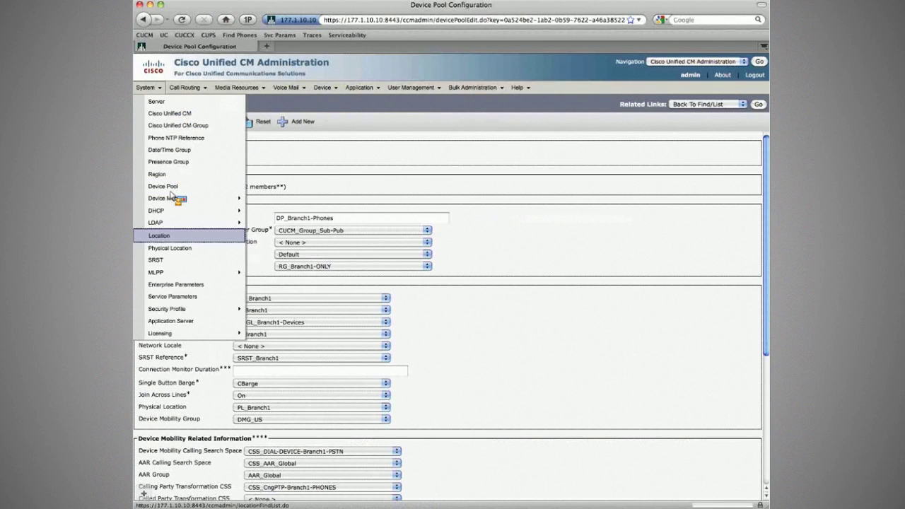
pyautogui.click(160, 239)
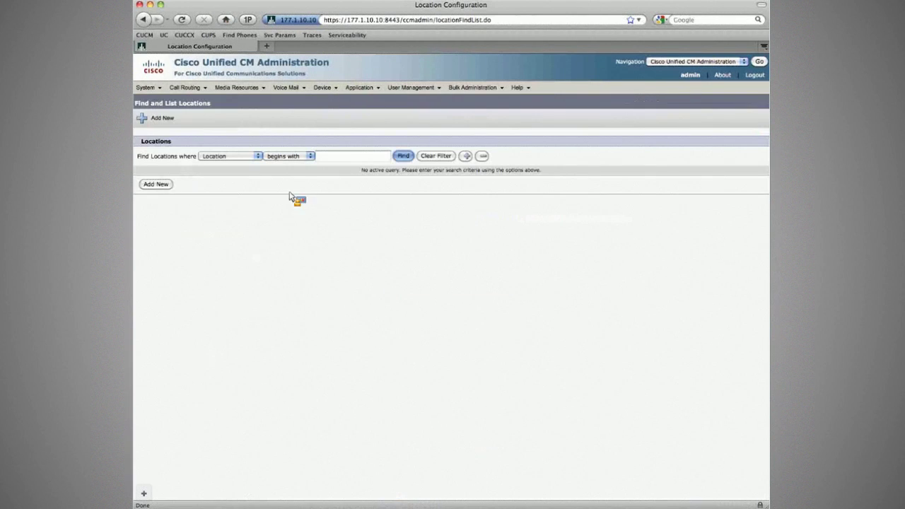
pyautogui.click(402, 156)
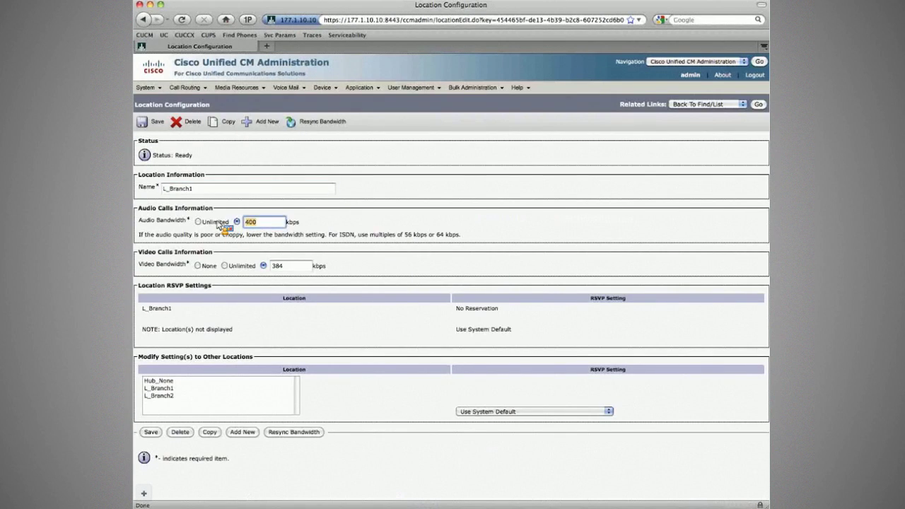
pyautogui.write('23')
pyautogui.press('Return')
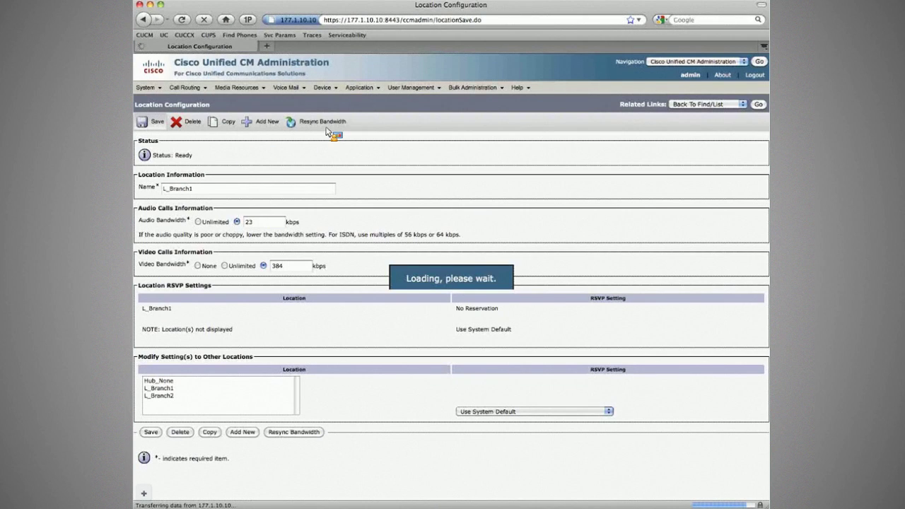
pyautogui.press('Return')
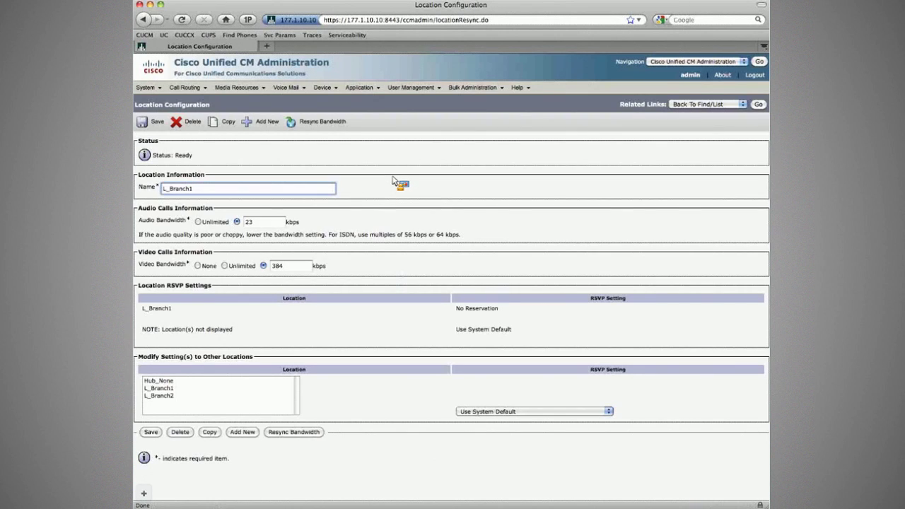
pyautogui.press('super+Tab')
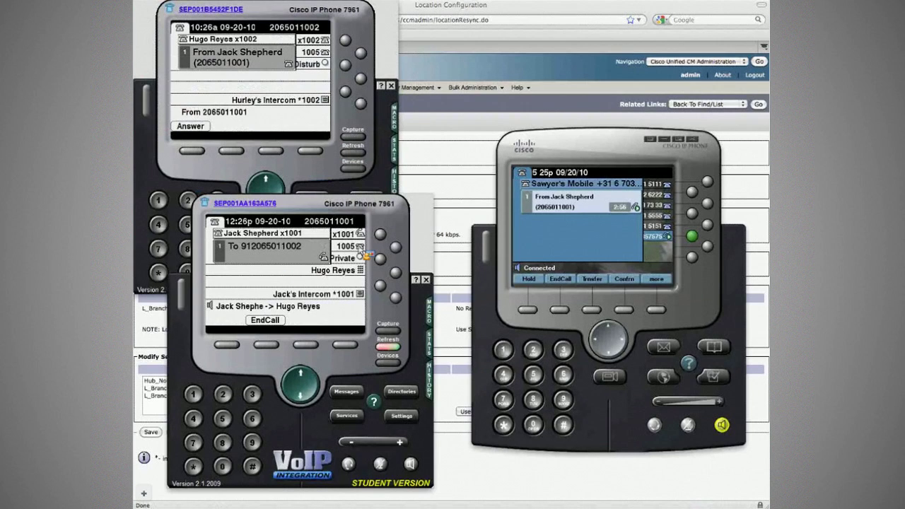
# - Inspect the outgoing Q.931 SETUP on Branch1 (R2) and the calling number in CorpHQ's (R1) inbound SETUP
pyautogui.press('super+Tab')
pyautogui.moveTo(391, 366); pyautogui.dragTo(306, 472)
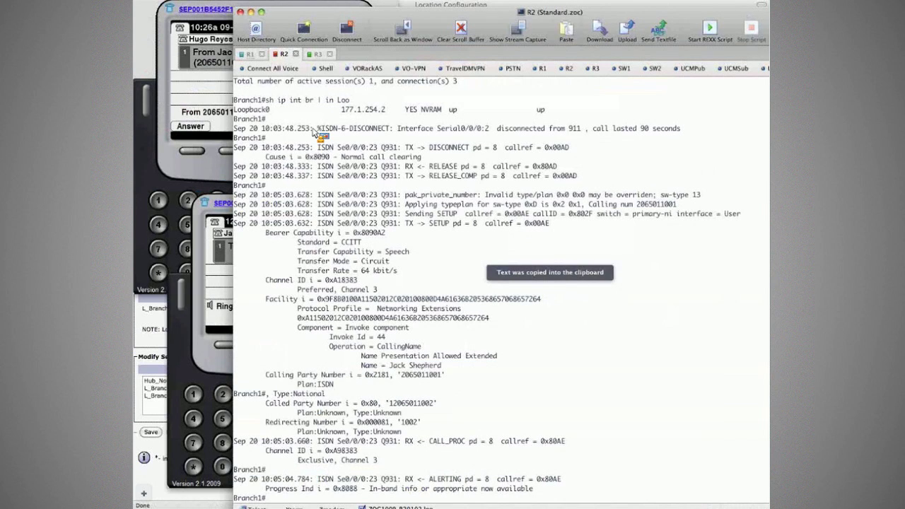
pyautogui.press('super+1')
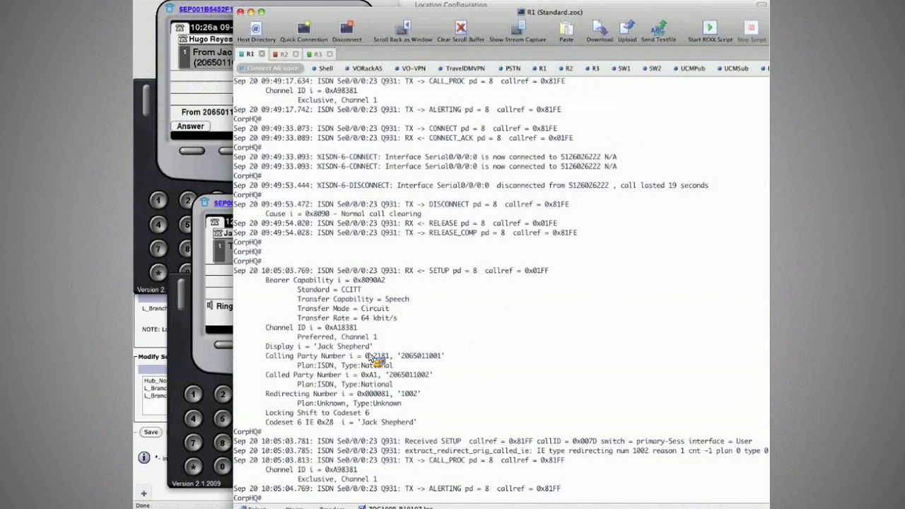
pyautogui.moveTo(401, 355); pyautogui.dragTo(428, 361)
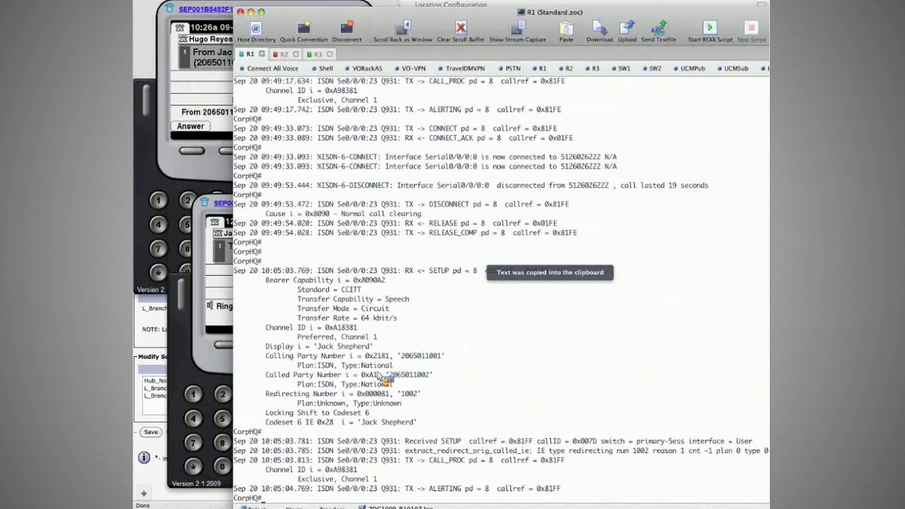
# - Cycle past the phone emulators and Location Configuration page back to the task document
pyautogui.click(219, 106)
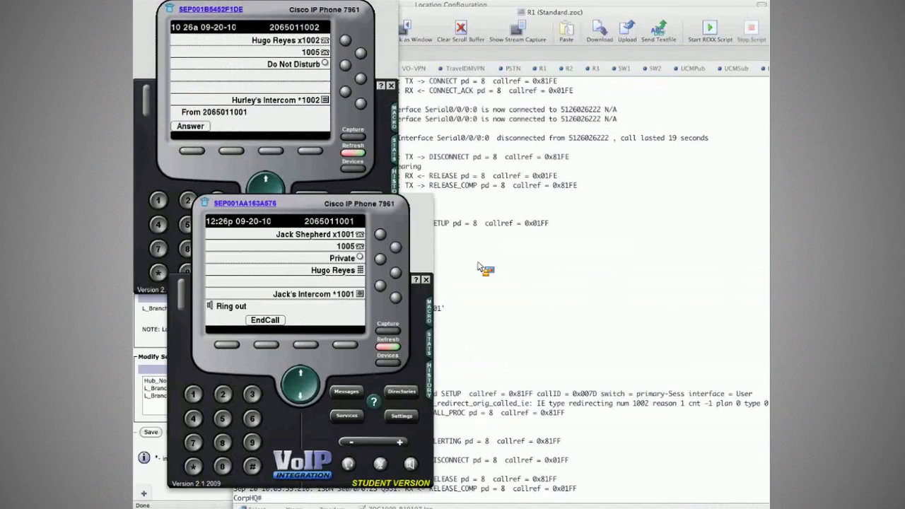
pyautogui.click(499, 269)
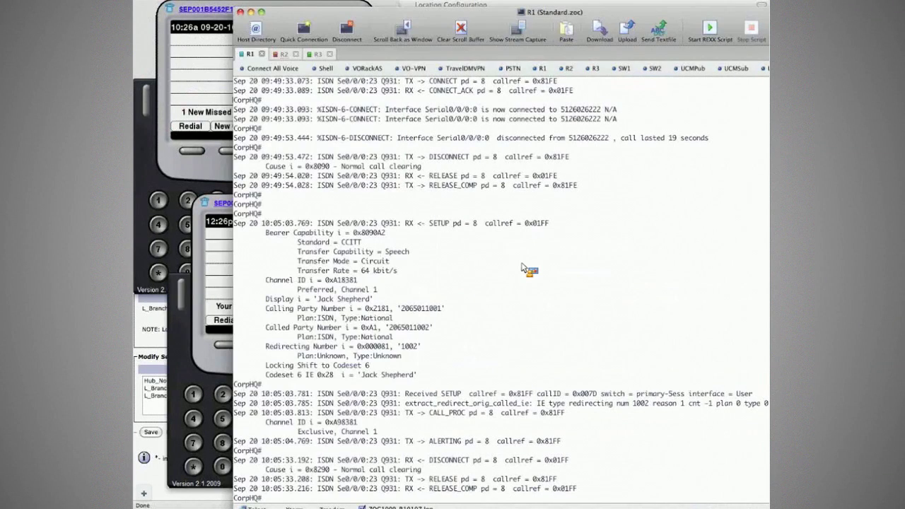
pyautogui.press('super+2')
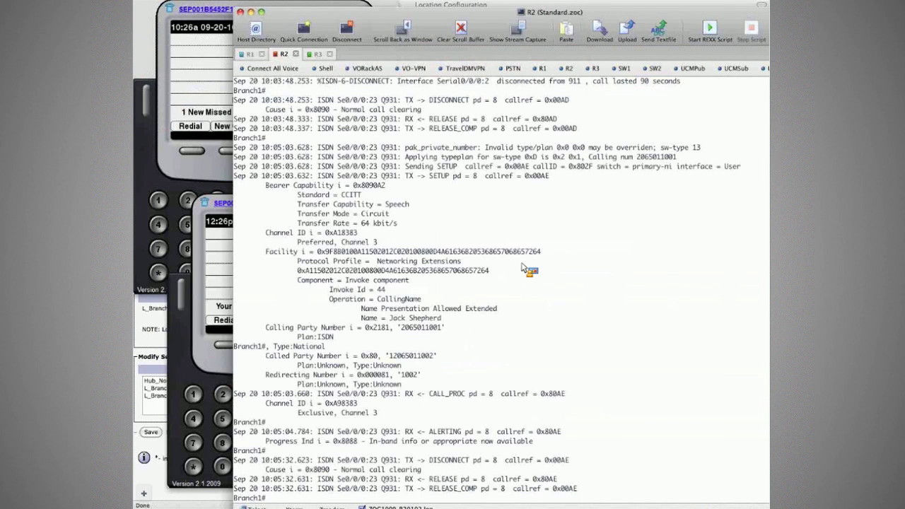
pyautogui.press('super+h')
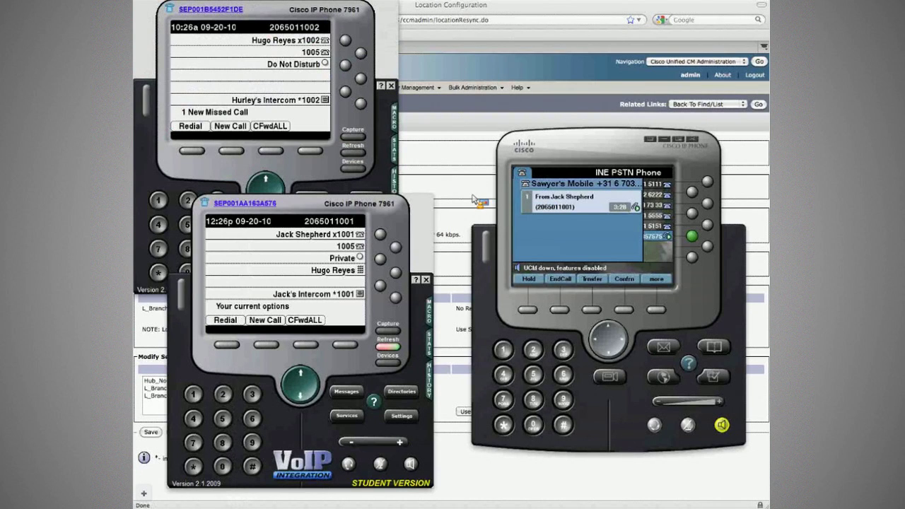
pyautogui.click(474, 200)
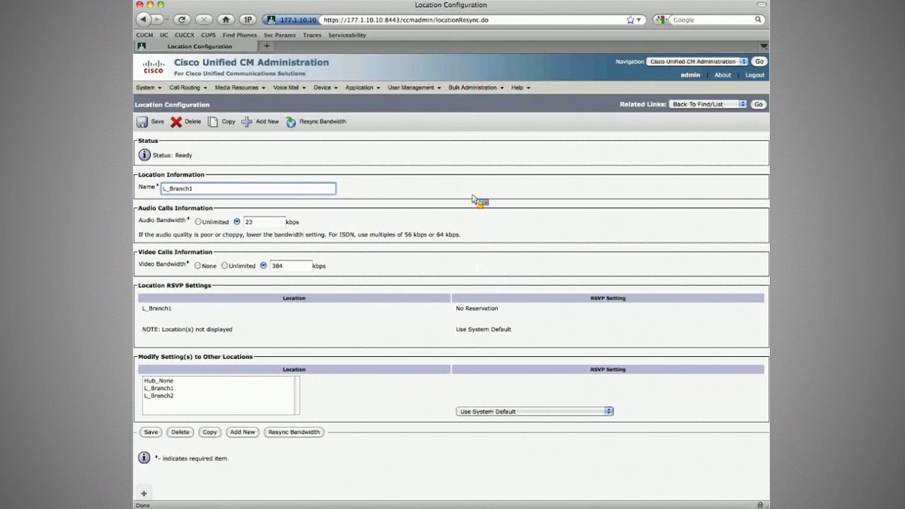
pyautogui.press('super+h')
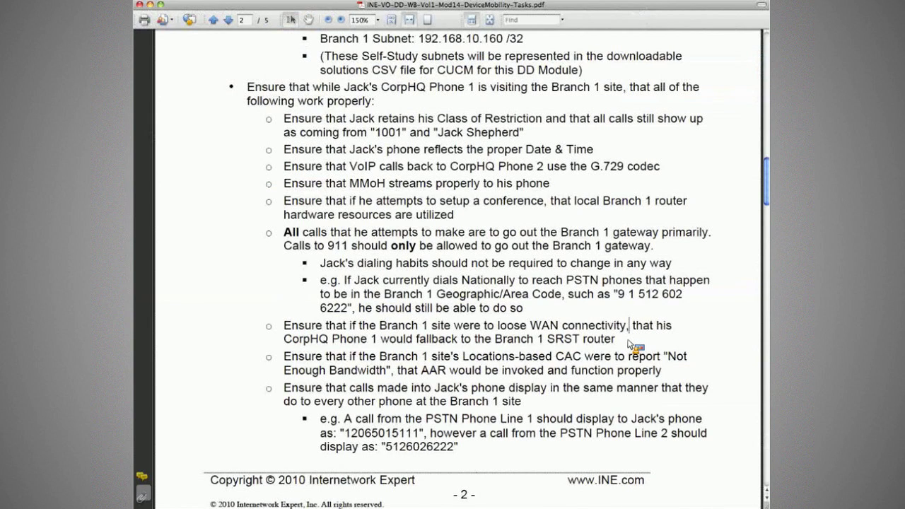
# - List Branch1 interfaces with 'sh ip int br' and copy the Serial0/0/1:0.1 name
pyautogui.press('super+Tab')
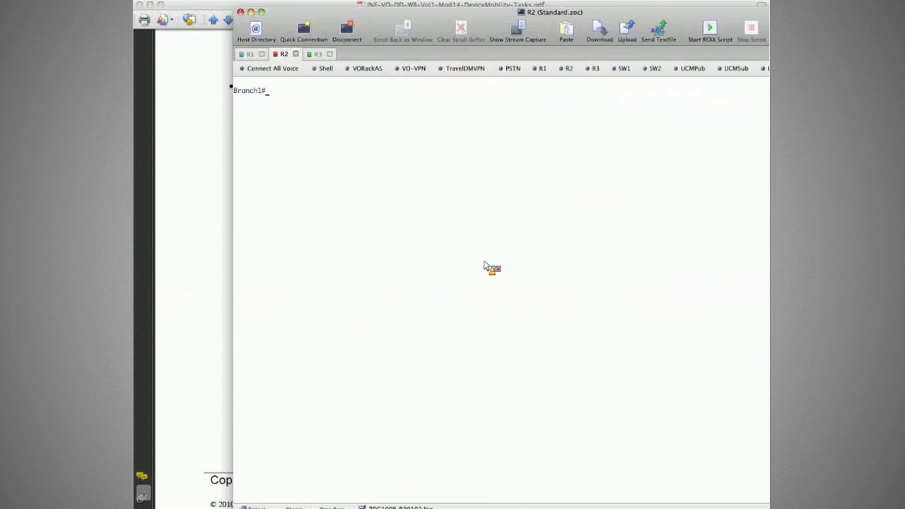
pyautogui.press('Return')
pyautogui.write('sh ip int br')
pyautogui.press('Return')
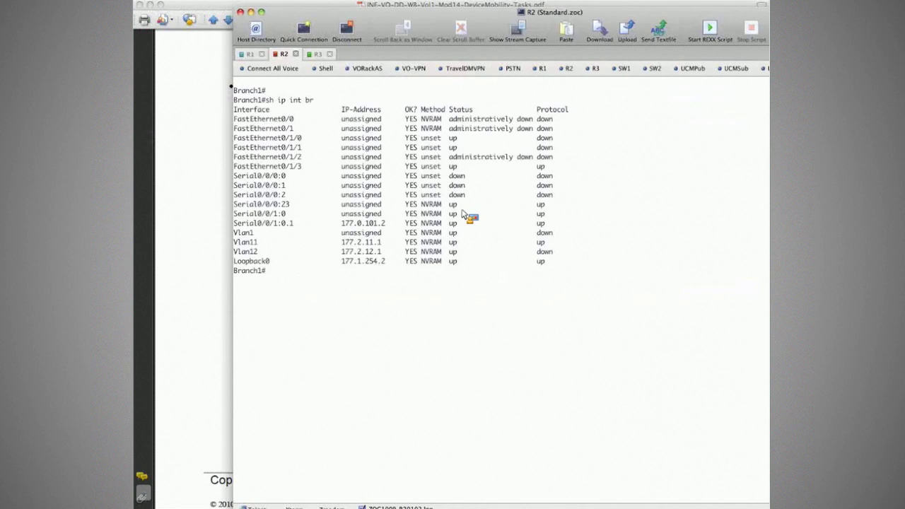
pyautogui.doubleClick(363, 223)
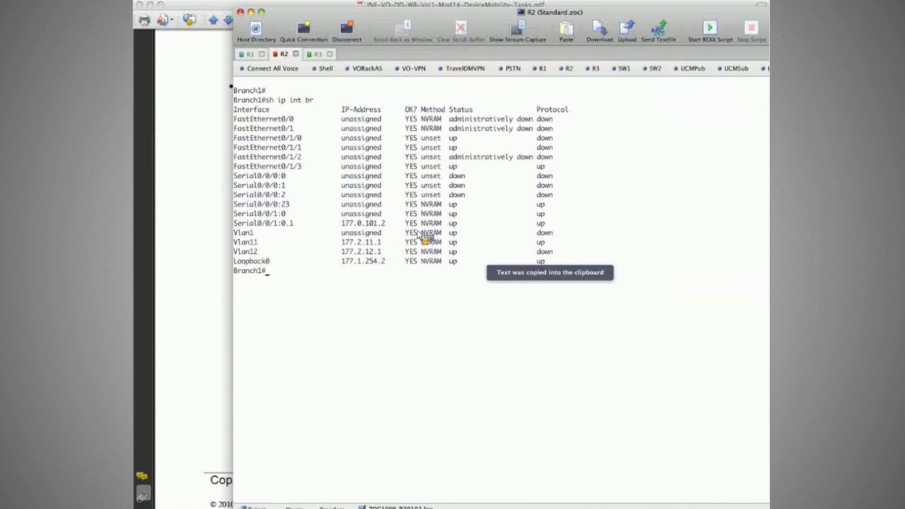
pyautogui.doubleClick(240, 224)
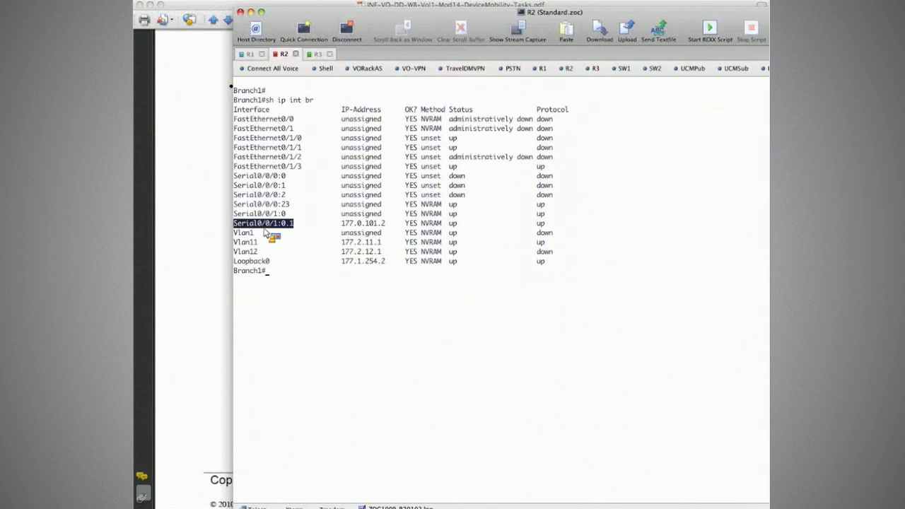
# - Shut down subinterface Serial0/0/1:0.1 via 'conf t', then start a new VORackAS telnet session
pyautogui.write('conf t')
pyautogui.press('Return')
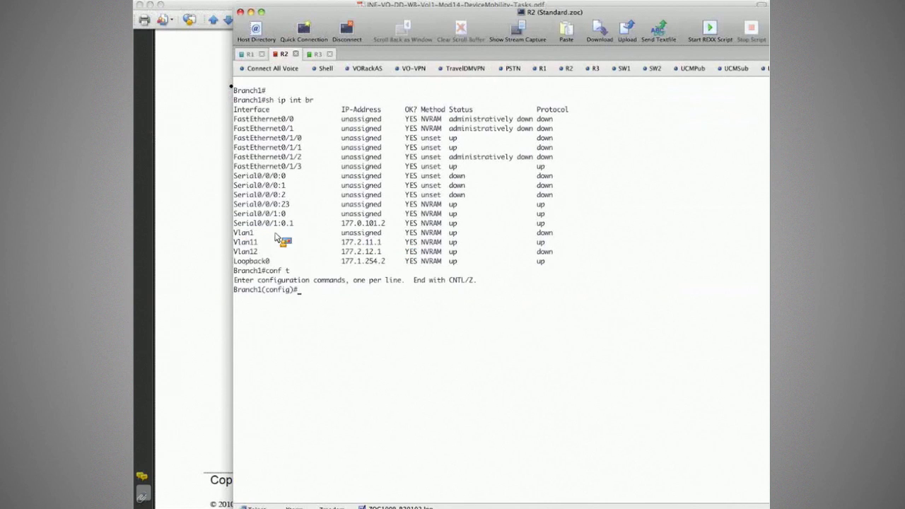
pyautogui.press('super+v')
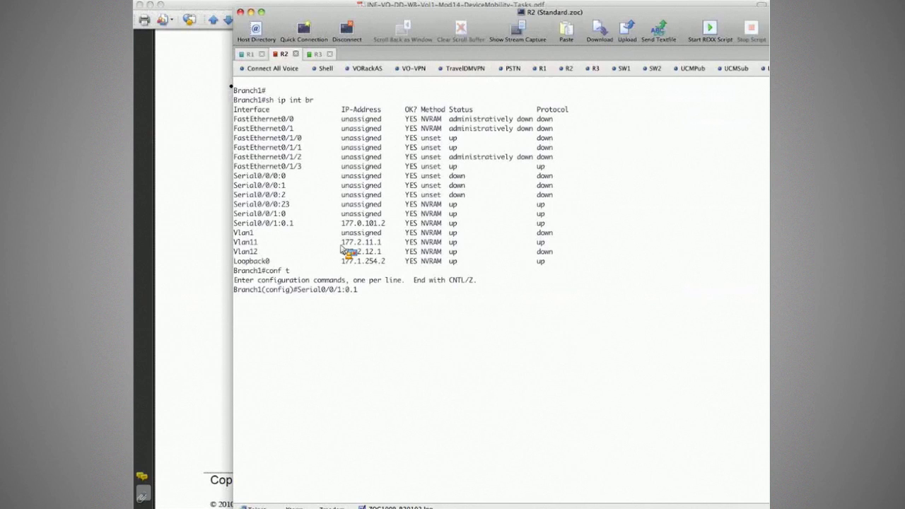
pyautogui.press('Return')
pyautogui.write('ig)#i')
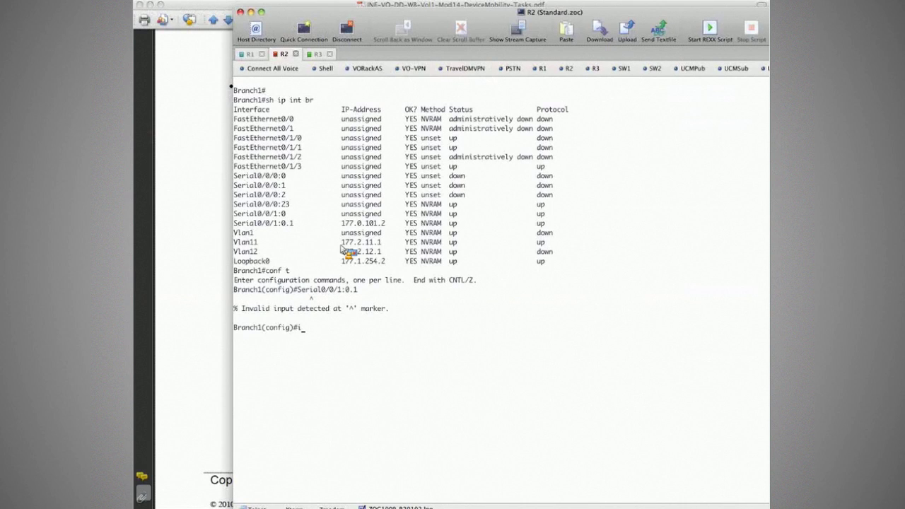
pyautogui.write('nt')
pyautogui.press('super+v')
pyautogui.press('Return')
pyautogui.write('shut')
pyautogui.press('Return')
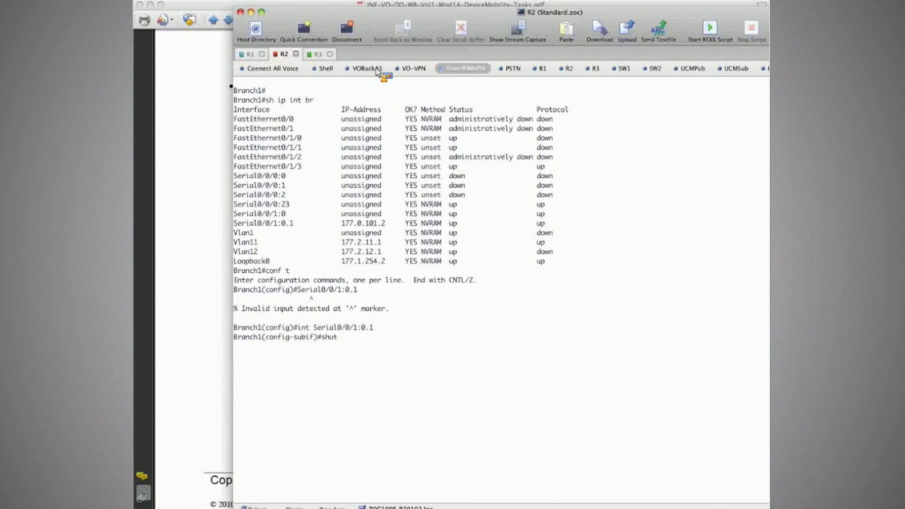
pyautogui.click(367, 68)
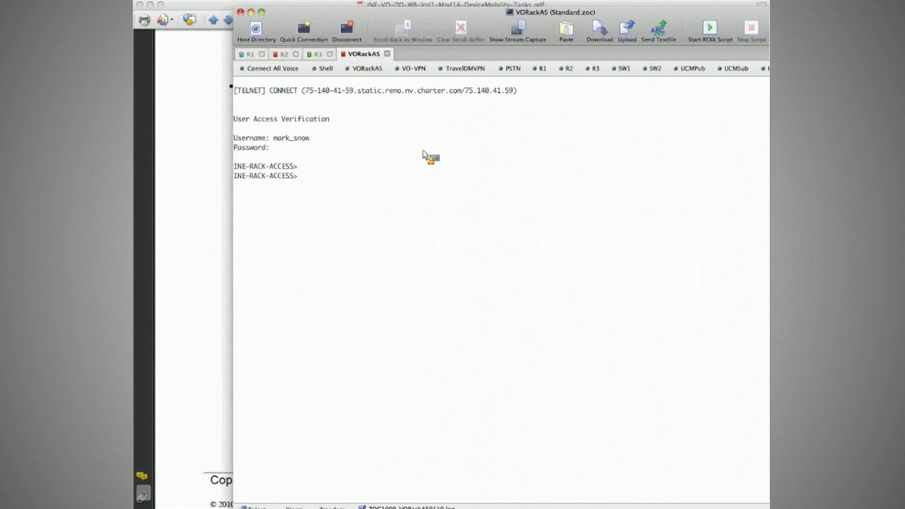
# - Connect through vorack52 to R2 and confirm with 'sh ip int br' that Serial0/0/1:0.1 is administratively down
pyautogui.write('vorack52')
pyautogui.press('Return')
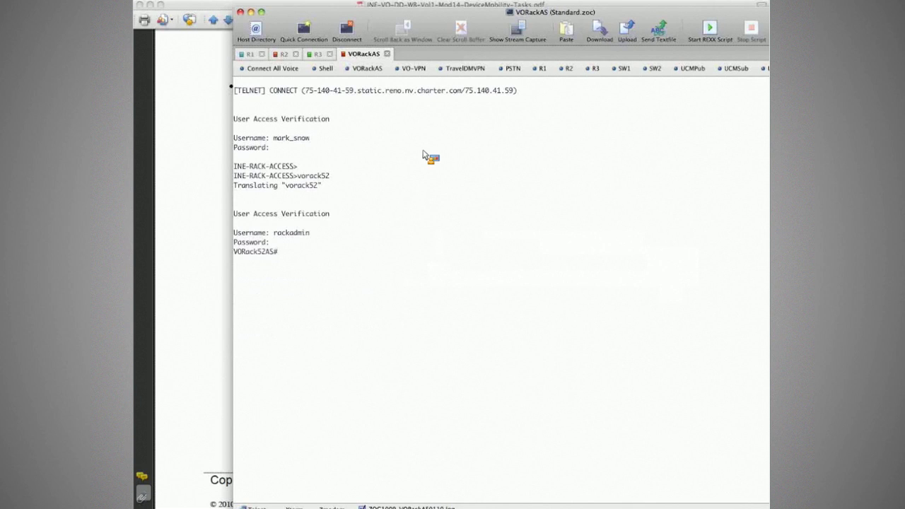
pyautogui.write('r2')
pyautogui.press('Return')
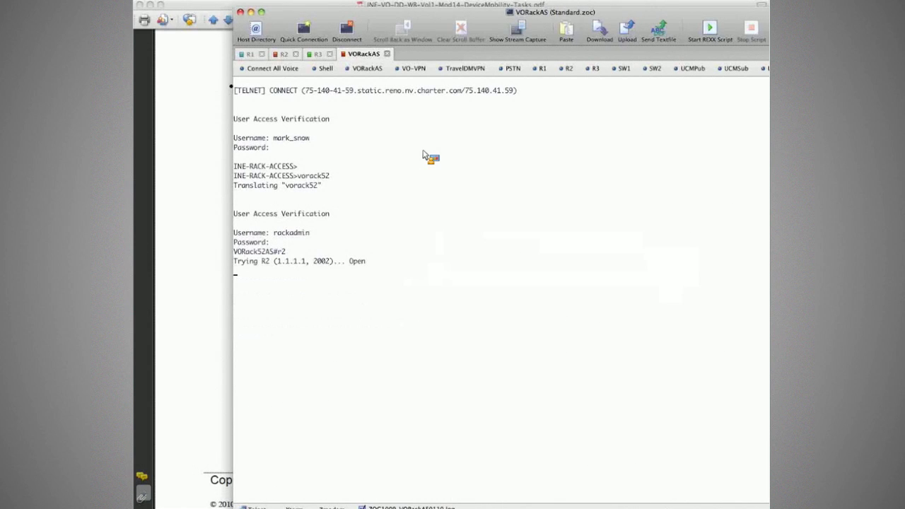
pyautogui.press('Return')
pyautogui.press('Return')
pyautogui.press('Return')
pyautogui.press('Return')
pyautogui.press('Return')
pyautogui.press('Return')
pyautogui.write('sh ip ')
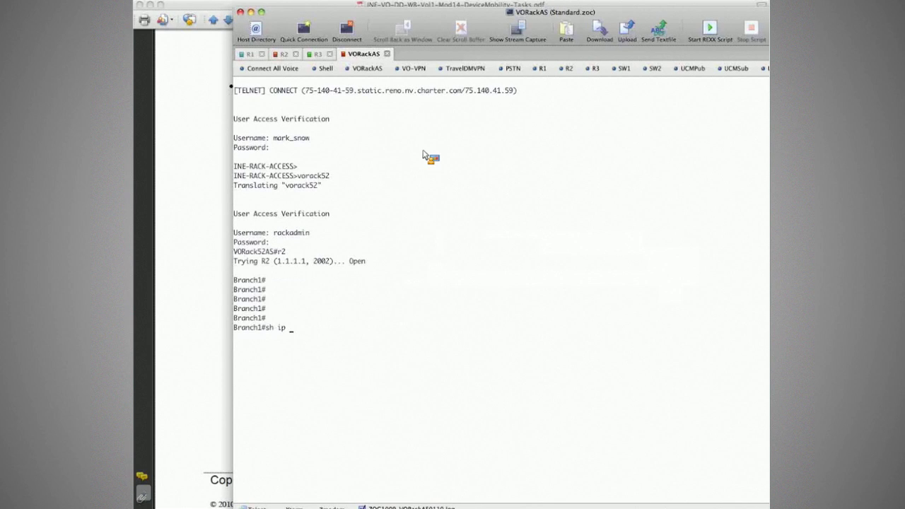
pyautogui.write('int br')
pyautogui.press('Return')
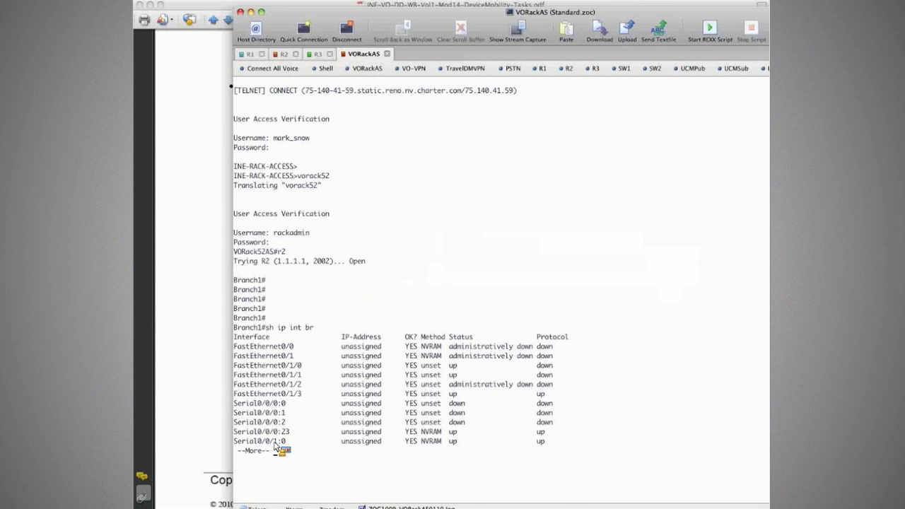
pyautogui.press('space')
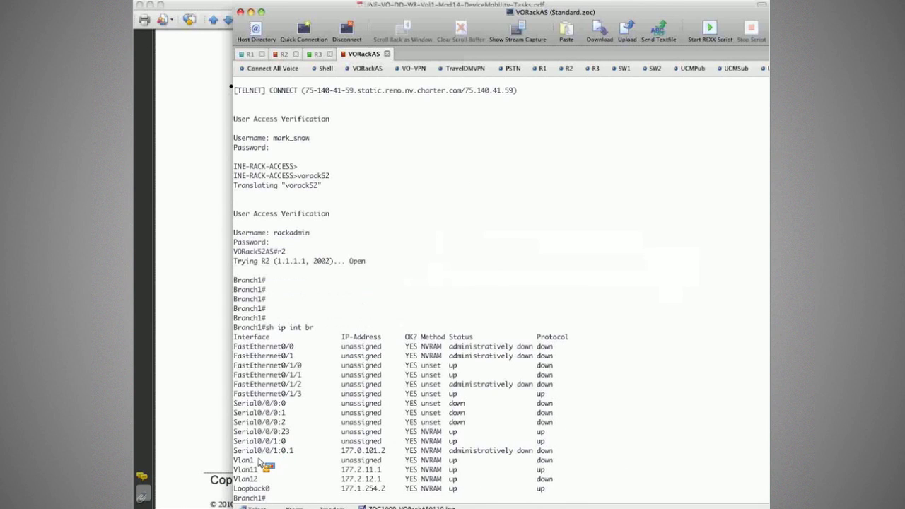
pyautogui.moveTo(235, 450); pyautogui.dragTo(569, 453)
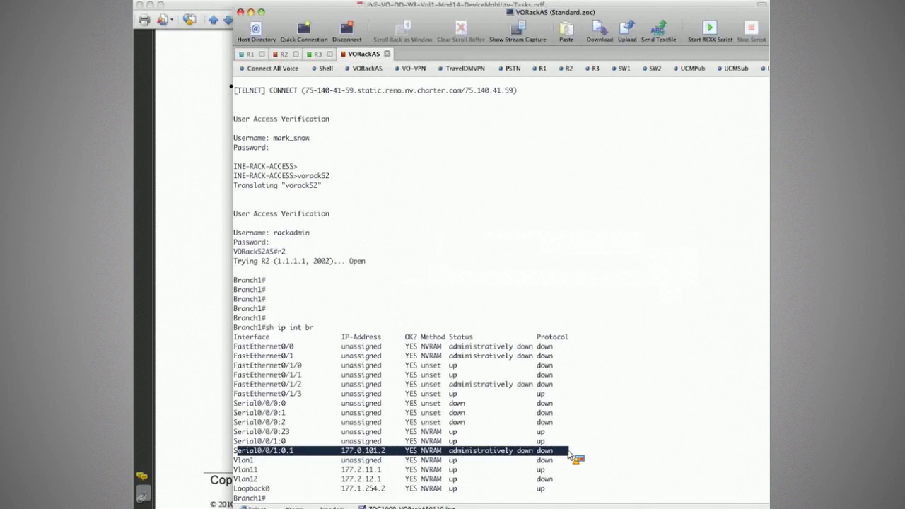
pyautogui.press('Return')
pyautogui.press('Return')
# - Check with 'sh ip route' that only connected routes remain, then bring the softphones forward
pyautogui.write('sh ip')
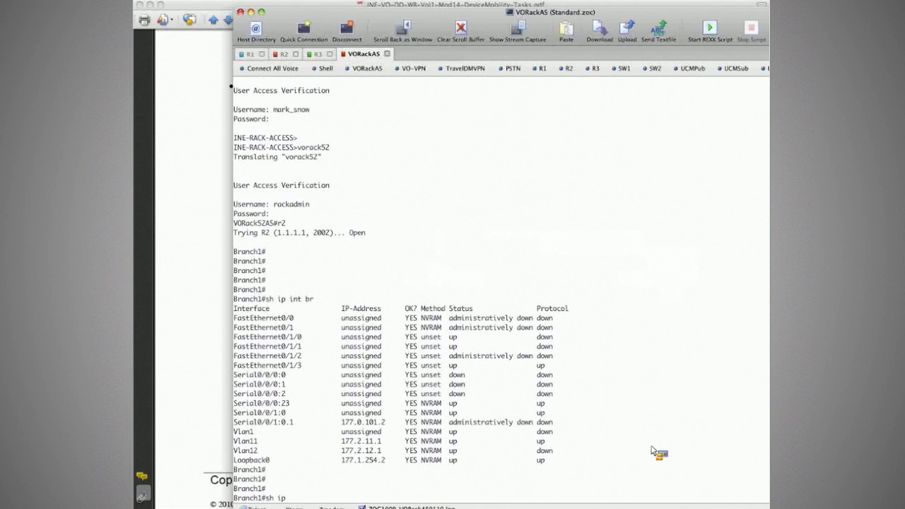
pyautogui.write(' route')
pyautogui.press('Return')
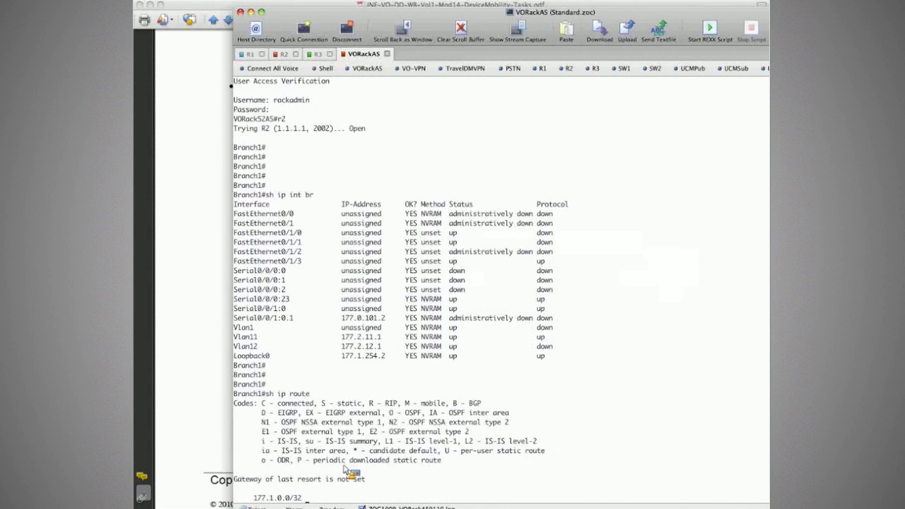
pyautogui.moveTo(237, 450); pyautogui.dragTo(433, 493)
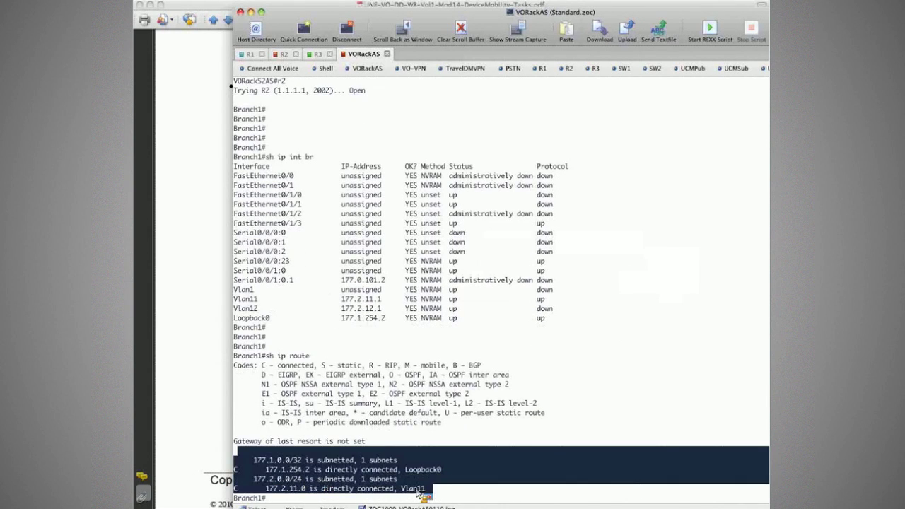
pyautogui.click(434, 493)
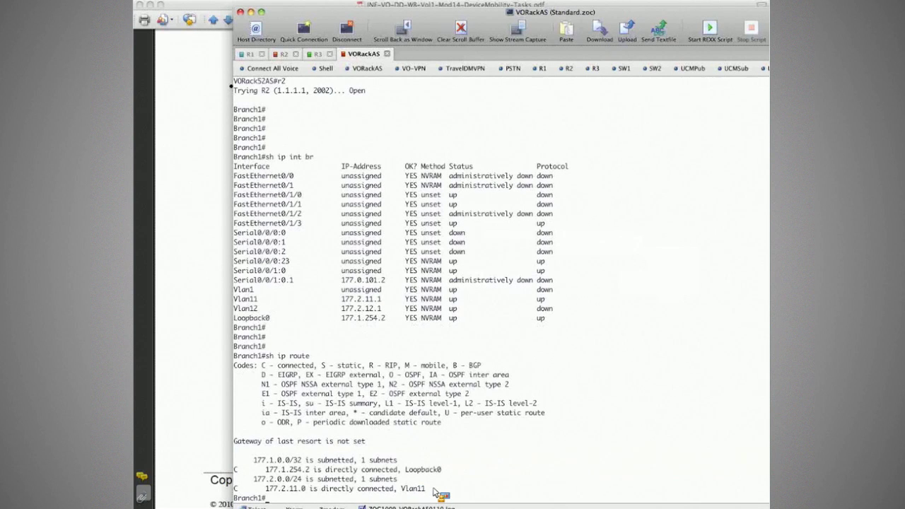
pyautogui.press('super+Tab')
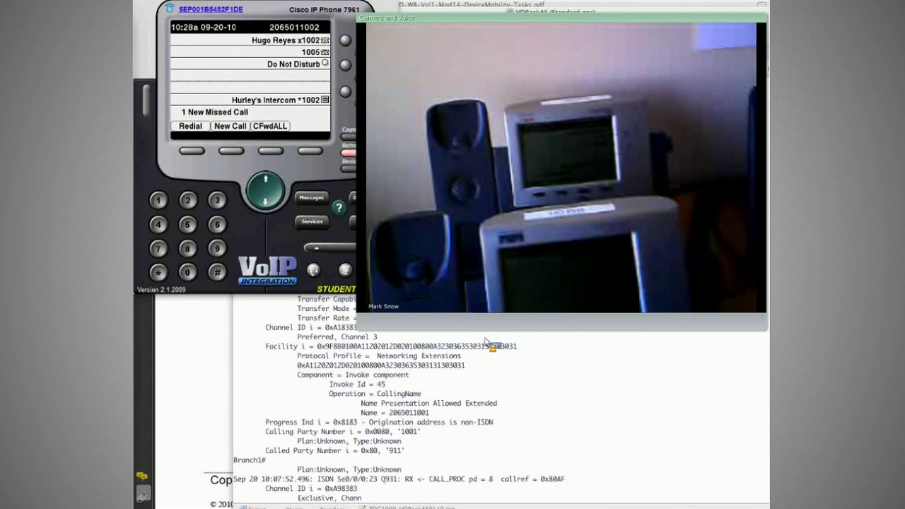
# - Highlight the calling name and 911 called number in Branch1's ISDN debug, then run 'sh ephone'
pyautogui.press('super+Tab')
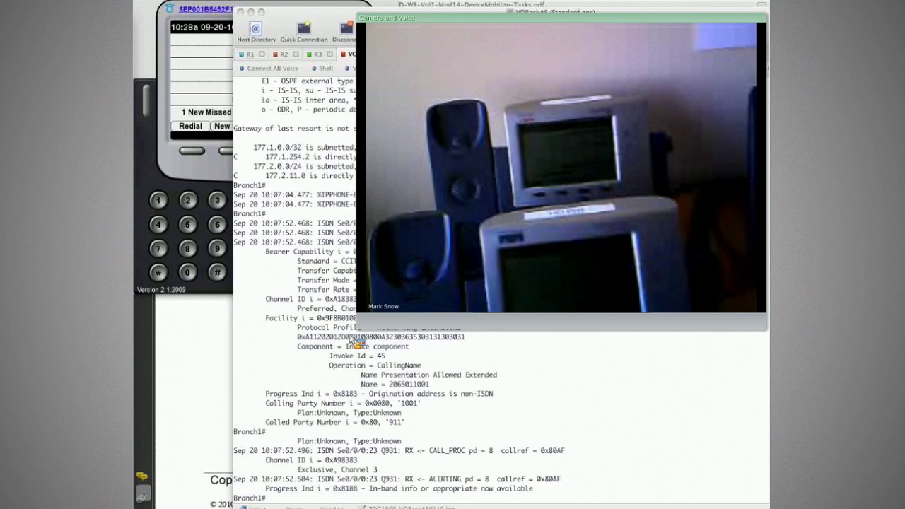
pyautogui.moveTo(376, 365); pyautogui.dragTo(415, 423)
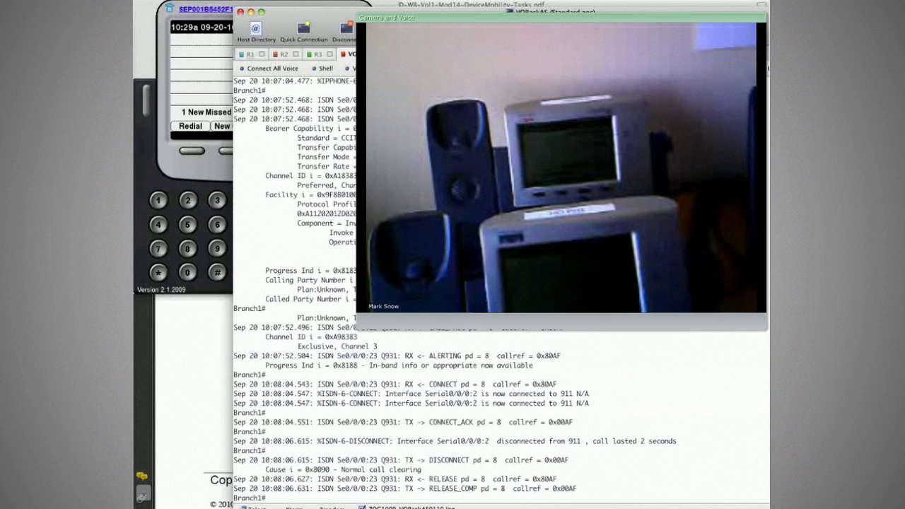
pyautogui.write('sh ephone')
pyautogui.press('Return')
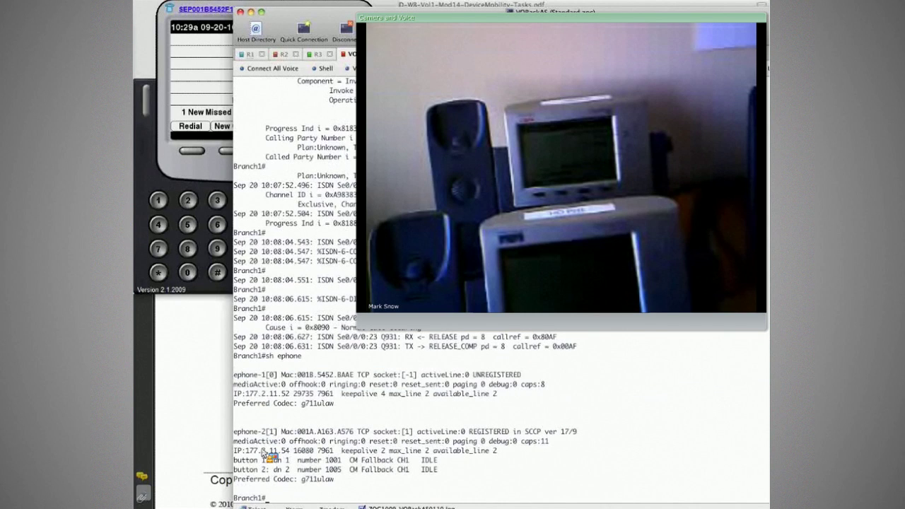
# - Highlight ephone-2 (MAC ending A576) showing its registration and line 1001 in CM Fallback
pyautogui.doubleClick(346, 432)
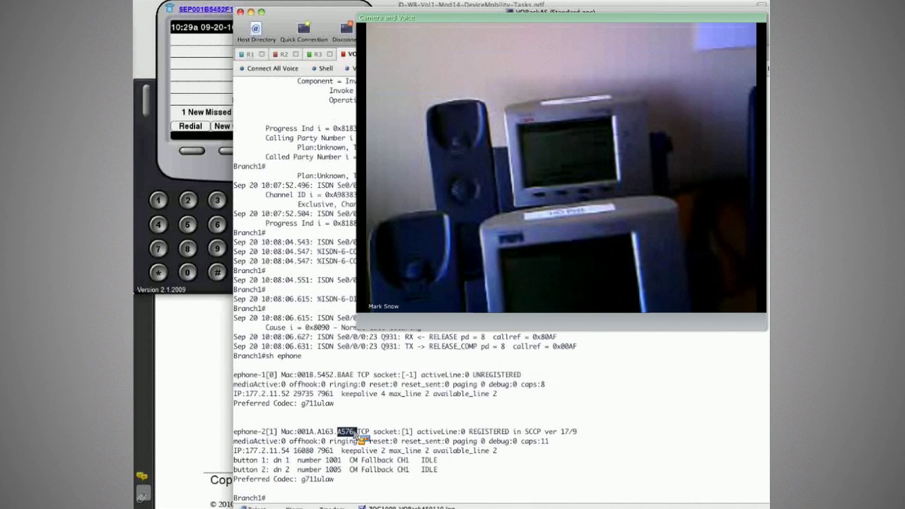
pyautogui.moveTo(357, 437); pyautogui.dragTo(342, 461)
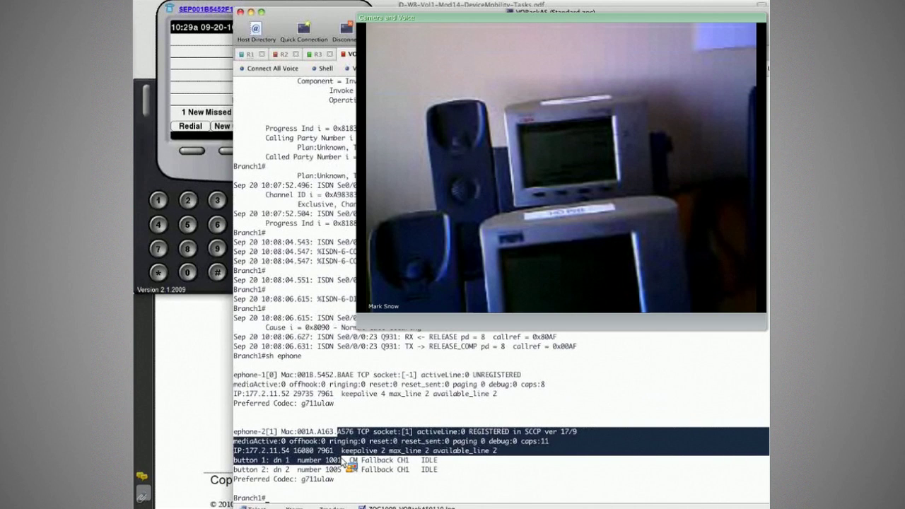